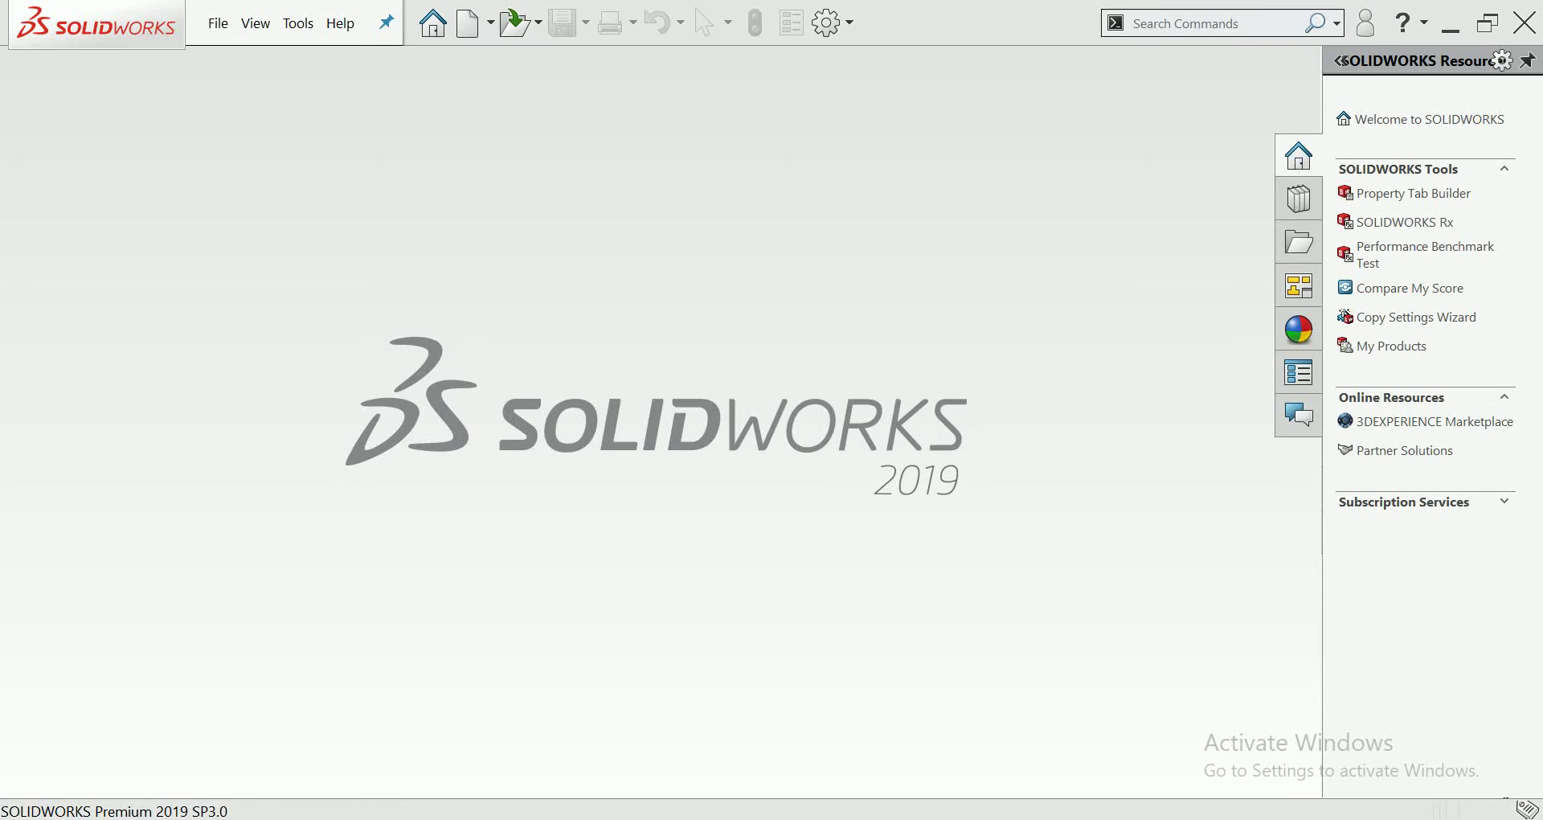
Create a new part and start a sketch on the Top Plane.
left_click(469, 22)
key("Return")
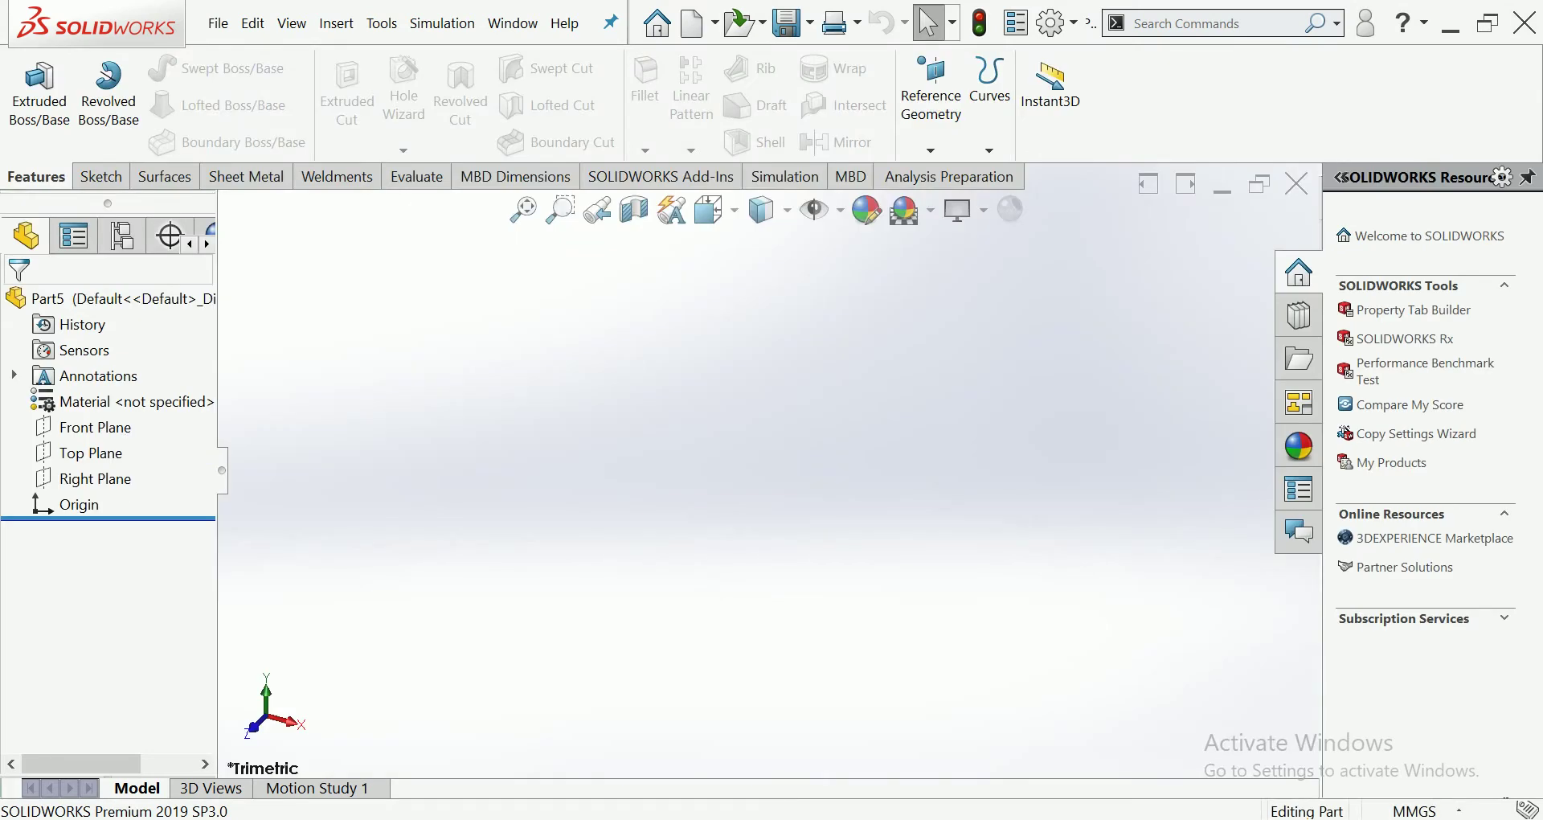
left_click(90, 452)
left_click(105, 421)
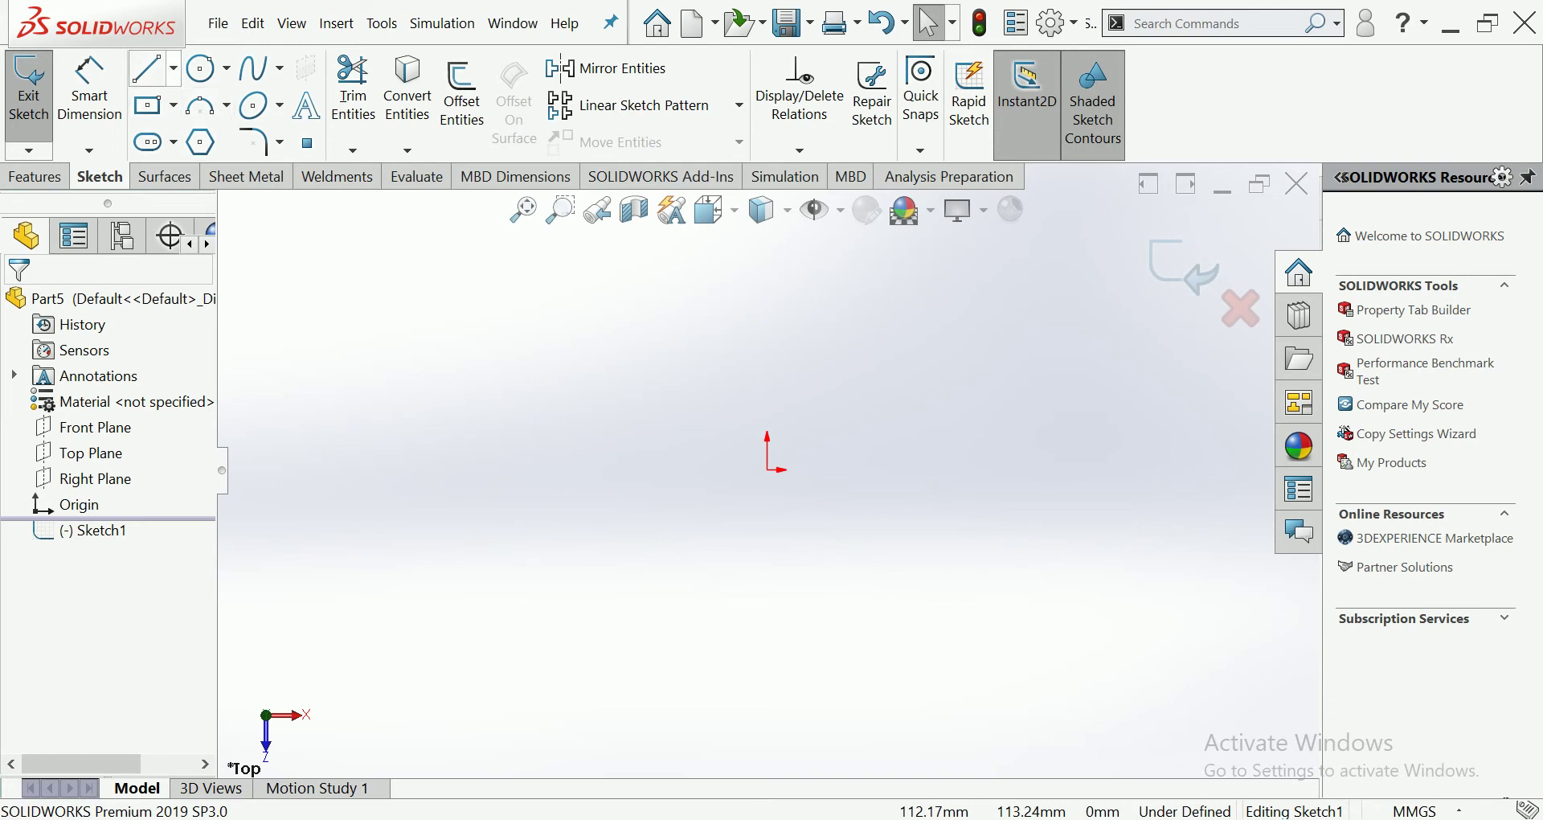
Draw a horizontal midpoint line centred on the origin.
left_click(172, 67)
left_click(212, 160)
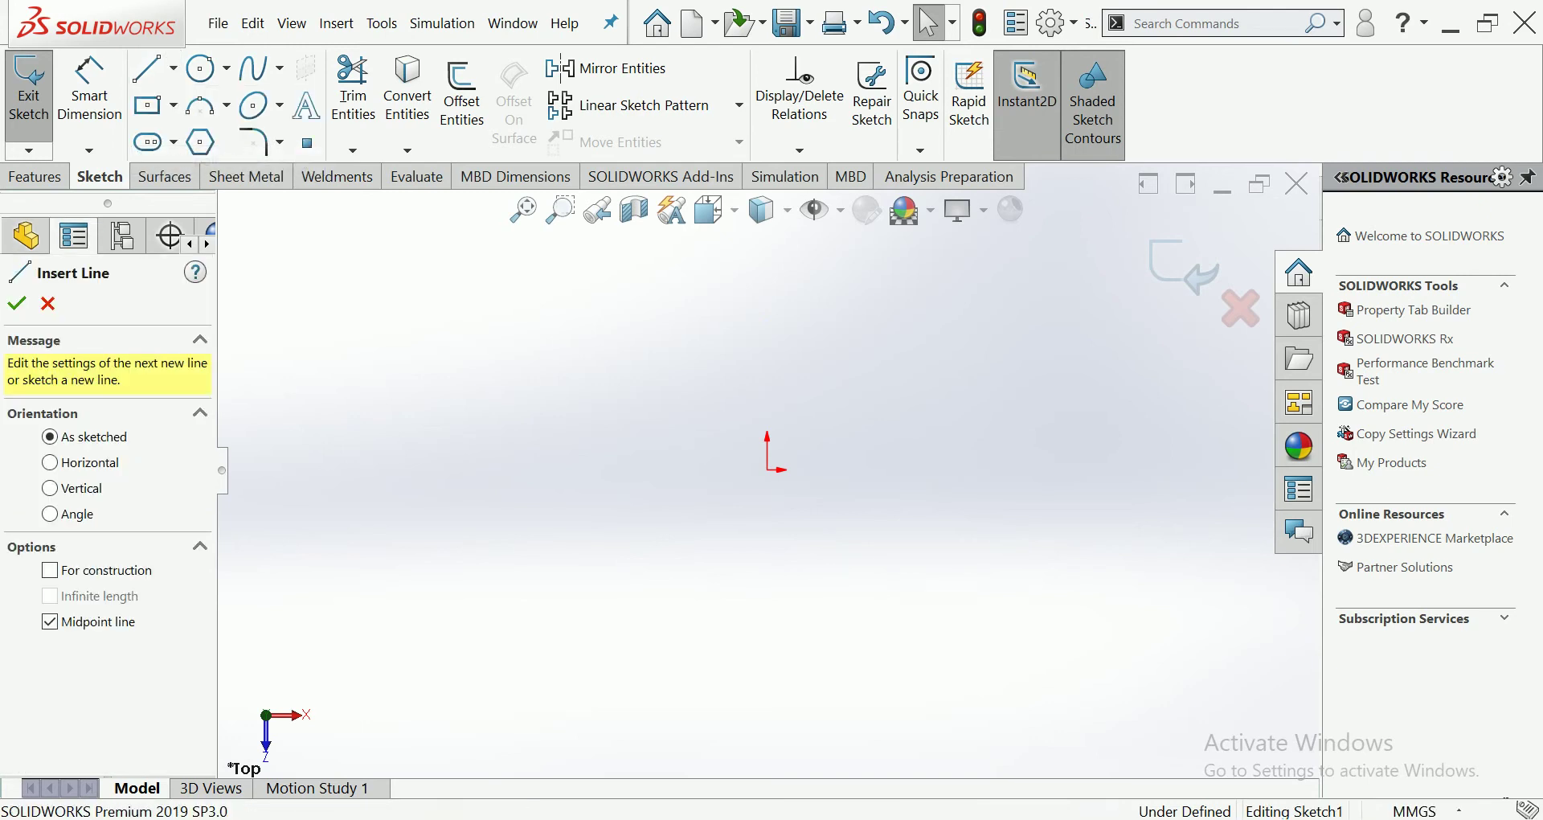
left_click(768, 469)
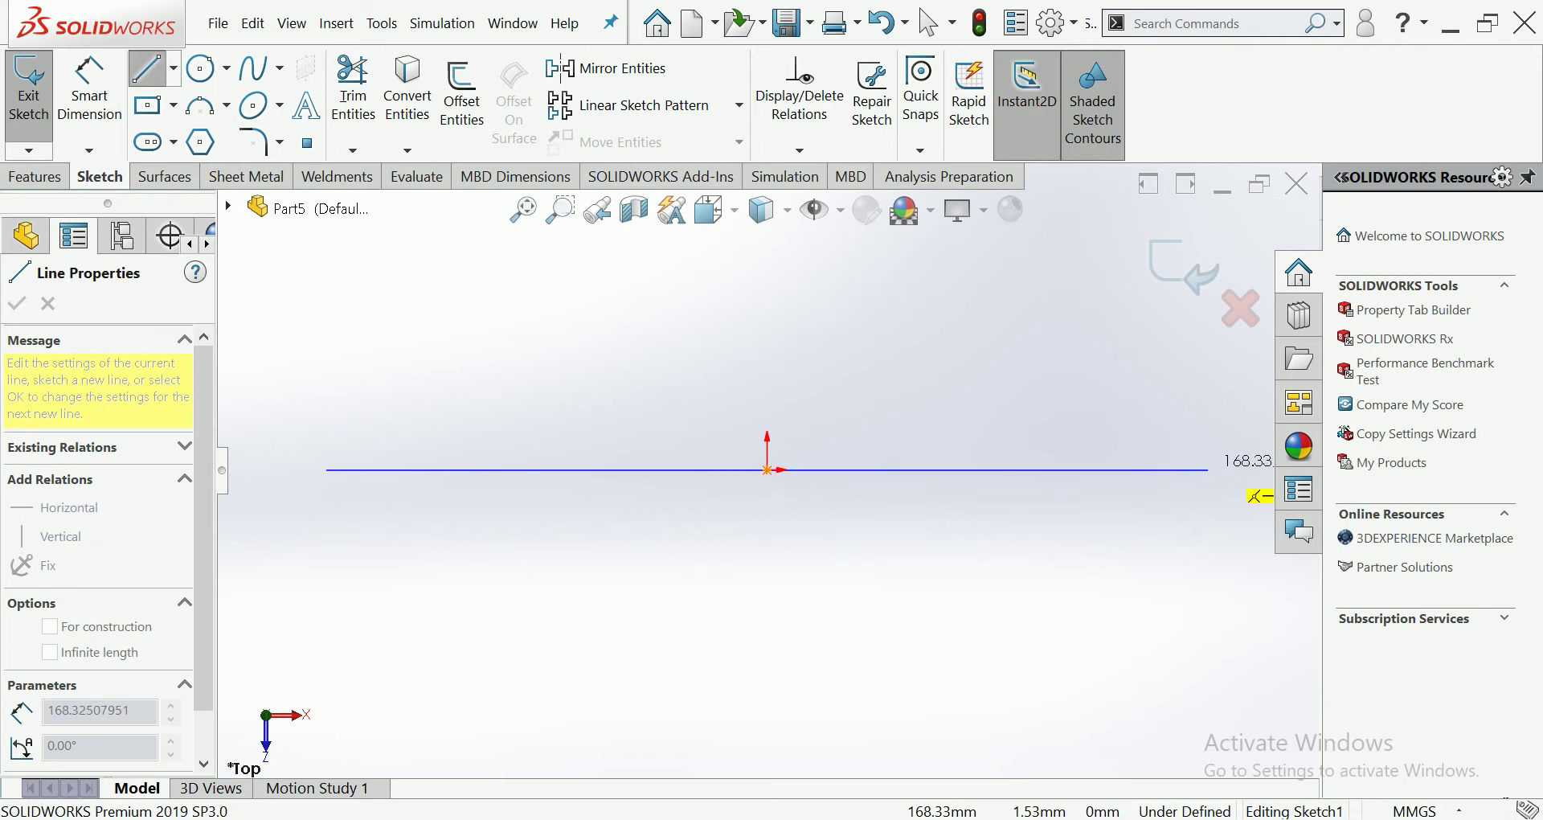
left_click(1211, 469)
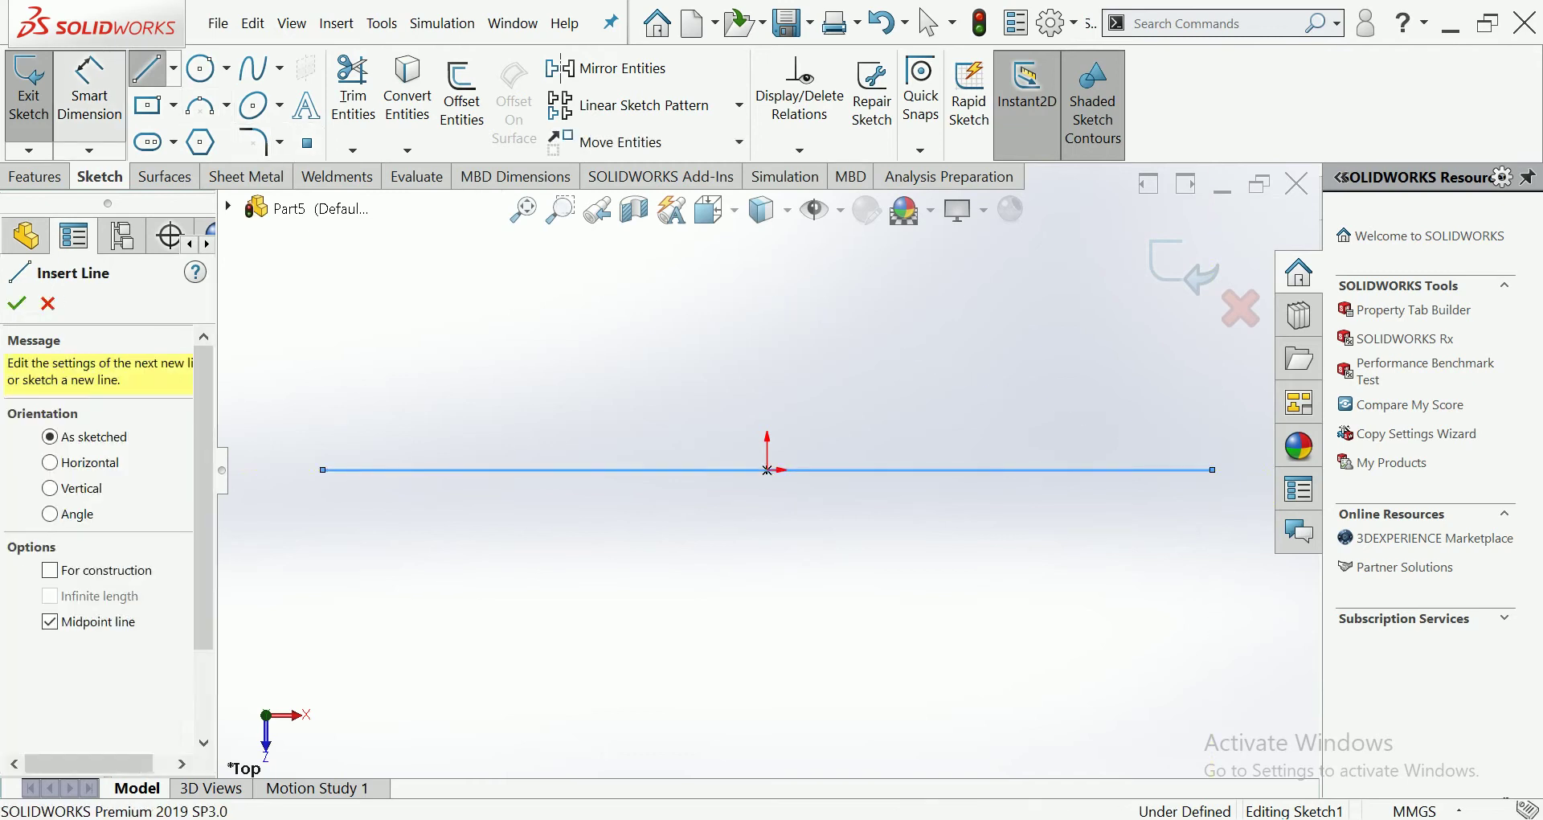
Dimension the line to a length of 2500.
key("Escape")
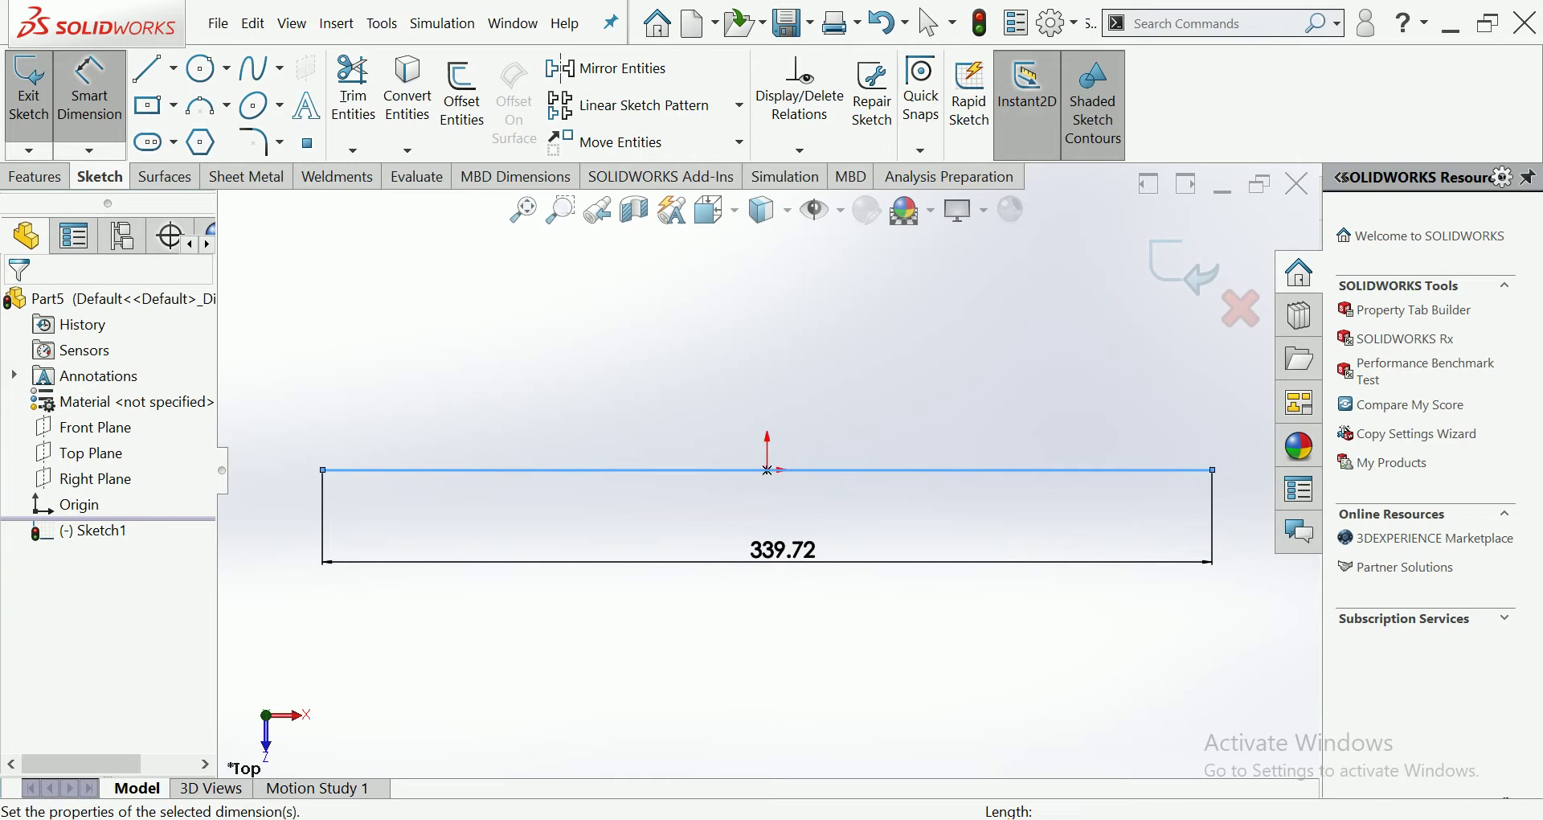
left_click(782, 555)
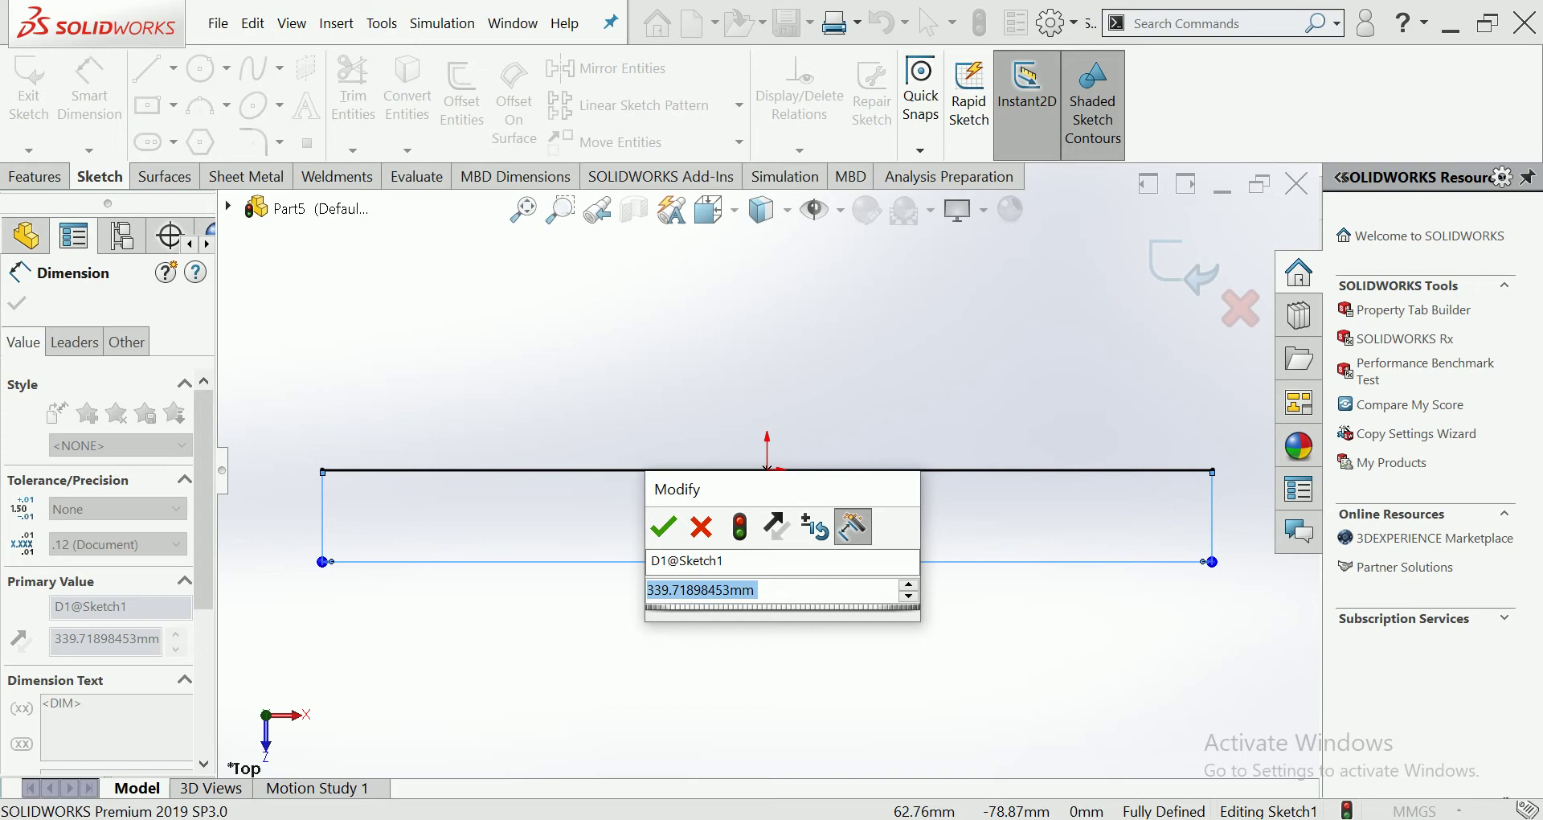
type("2500")
key("Return")
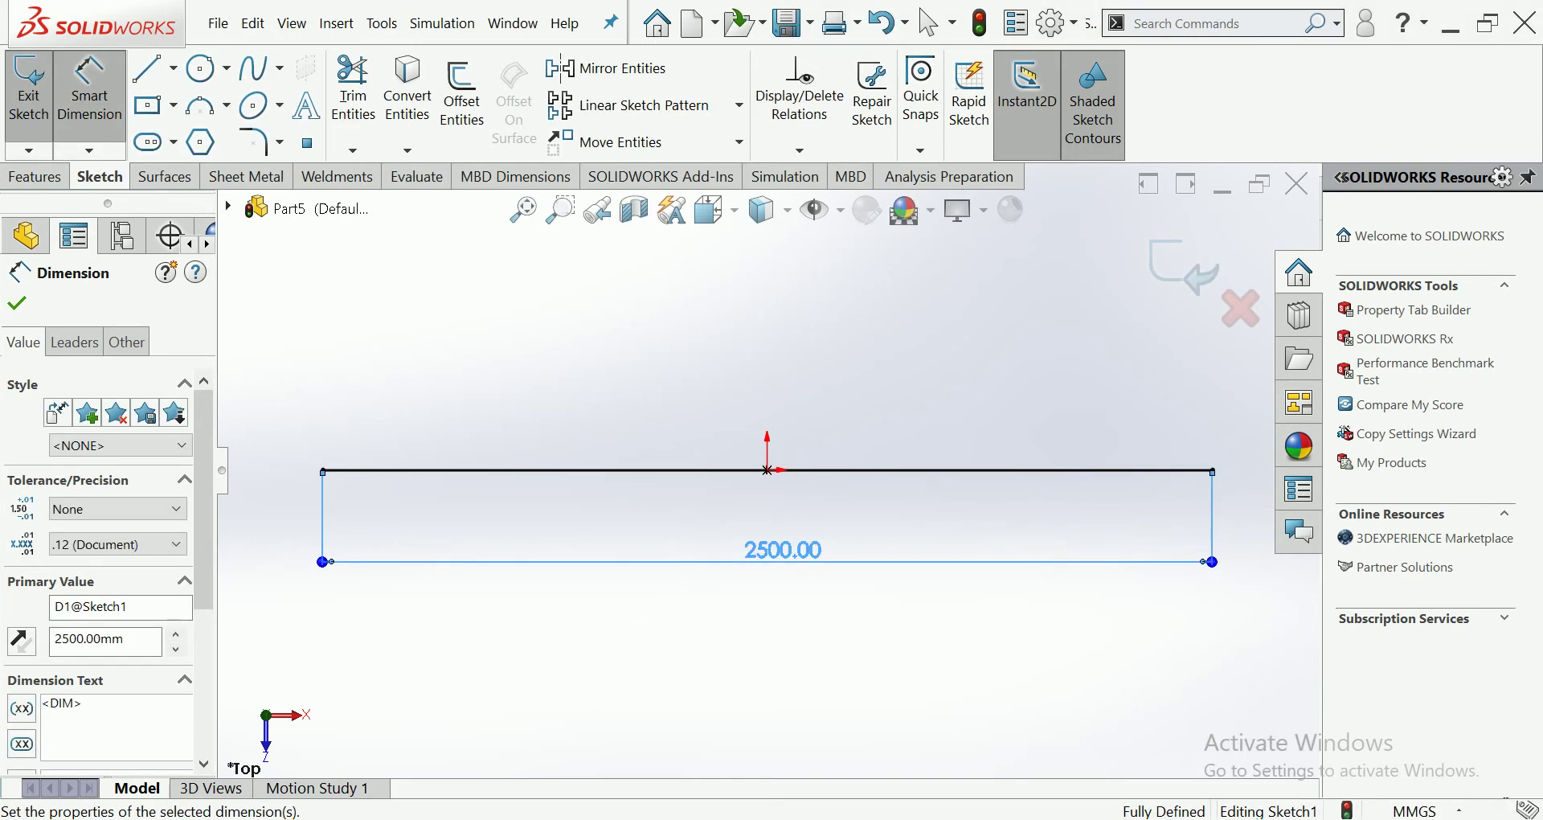
key("Escape")
scroll(723, 498, "down", 2)
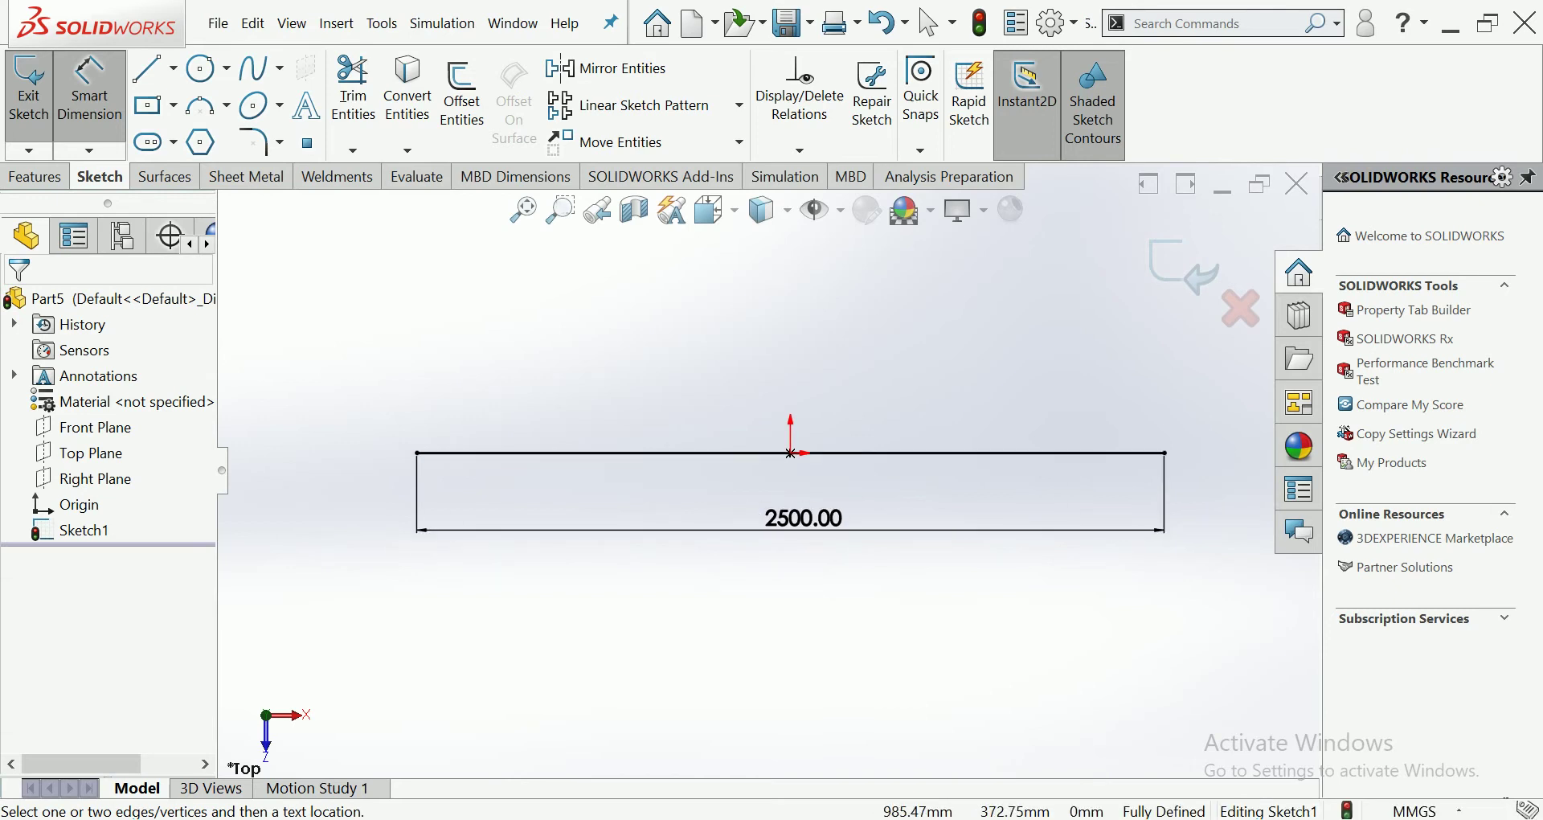
Exit the sketch, close Part5 without saving, and start a new blank part.
left_click(1185, 270)
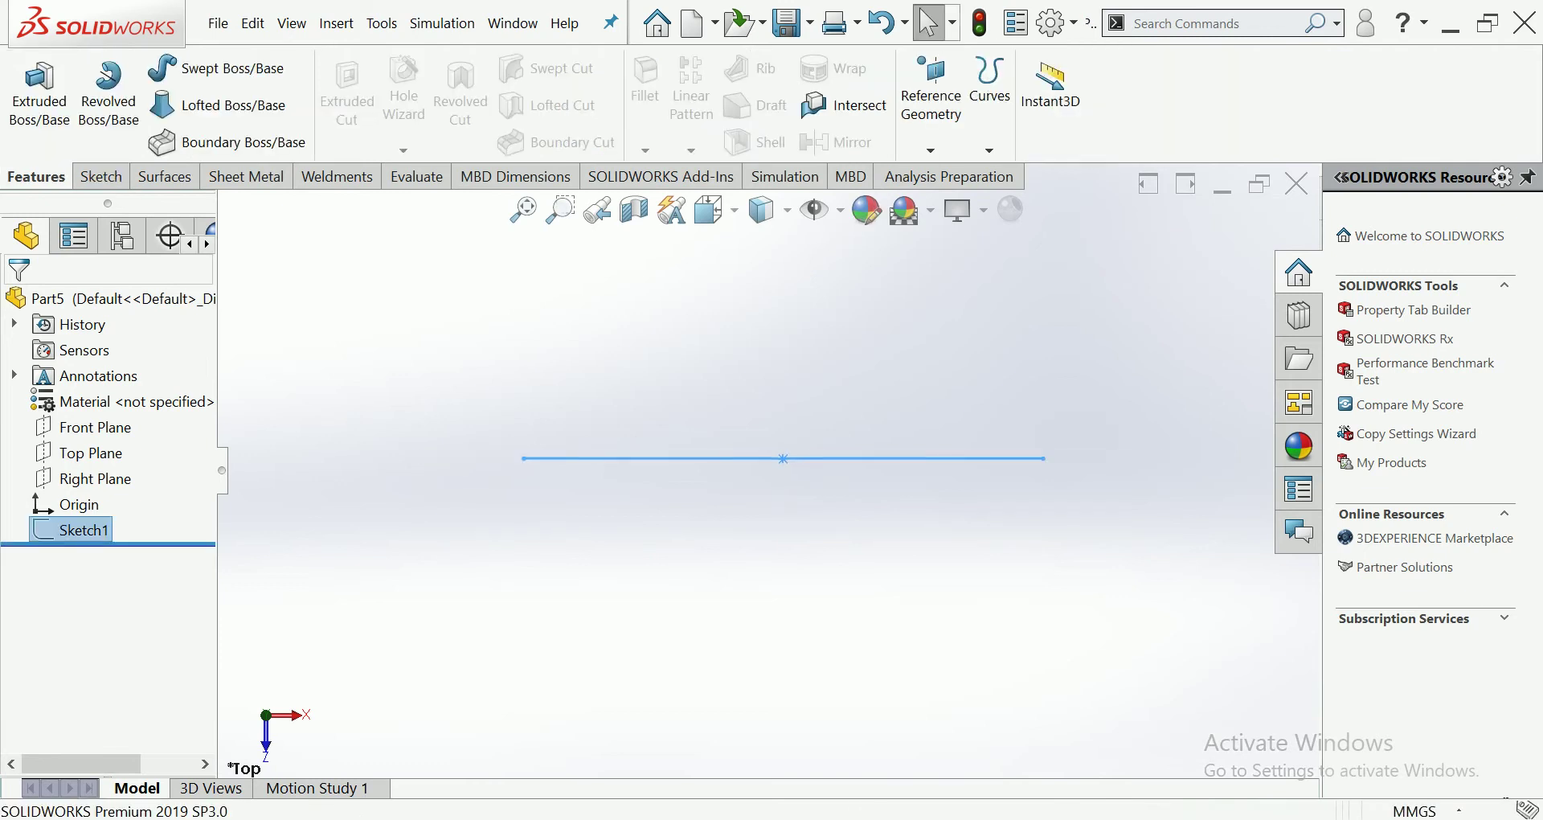
key("Escape")
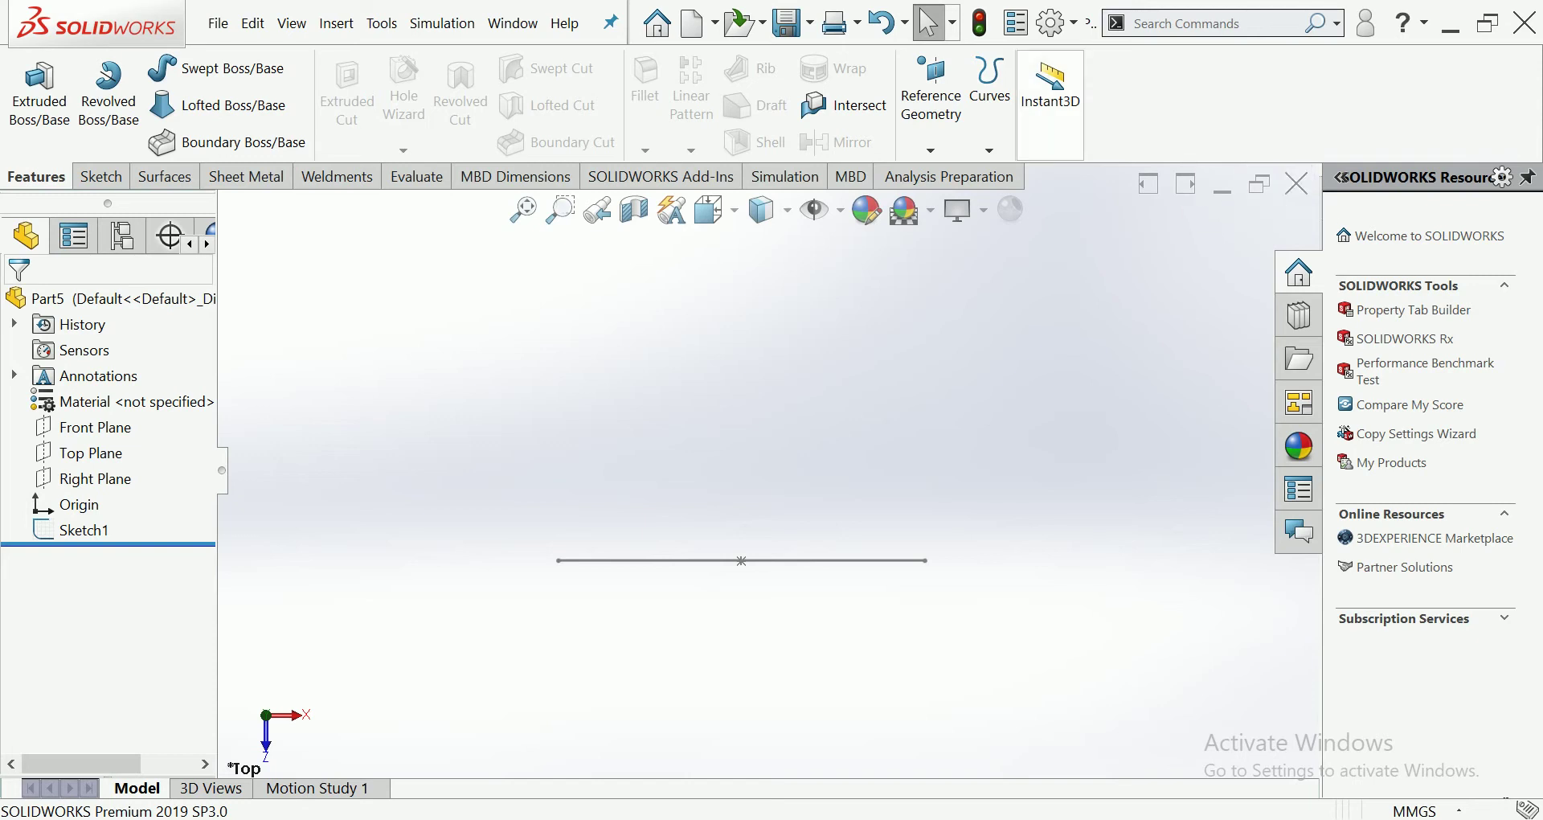
key("ctrl+w")
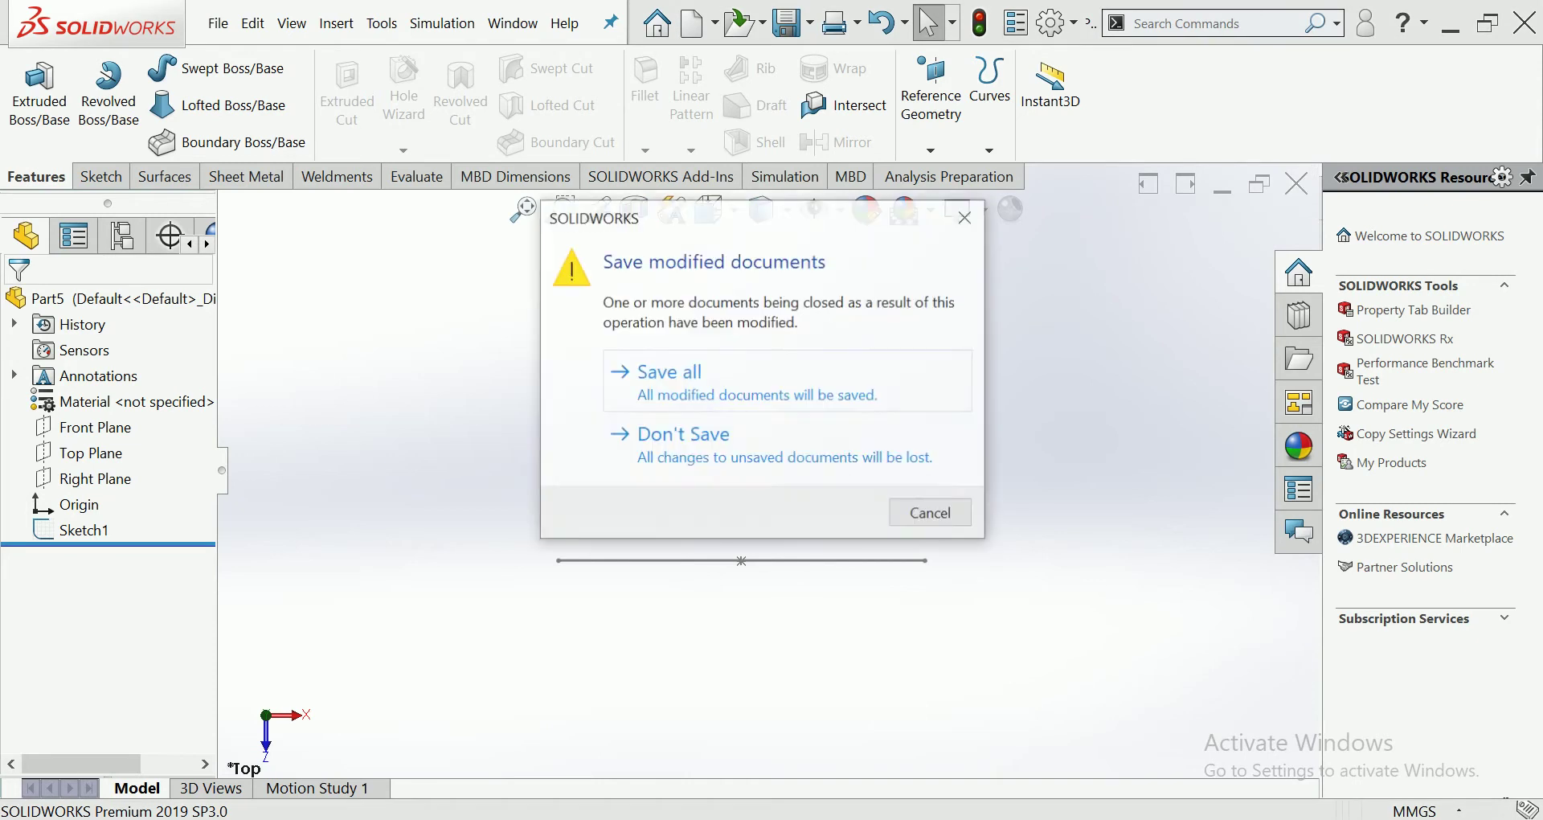
left_click(659, 534)
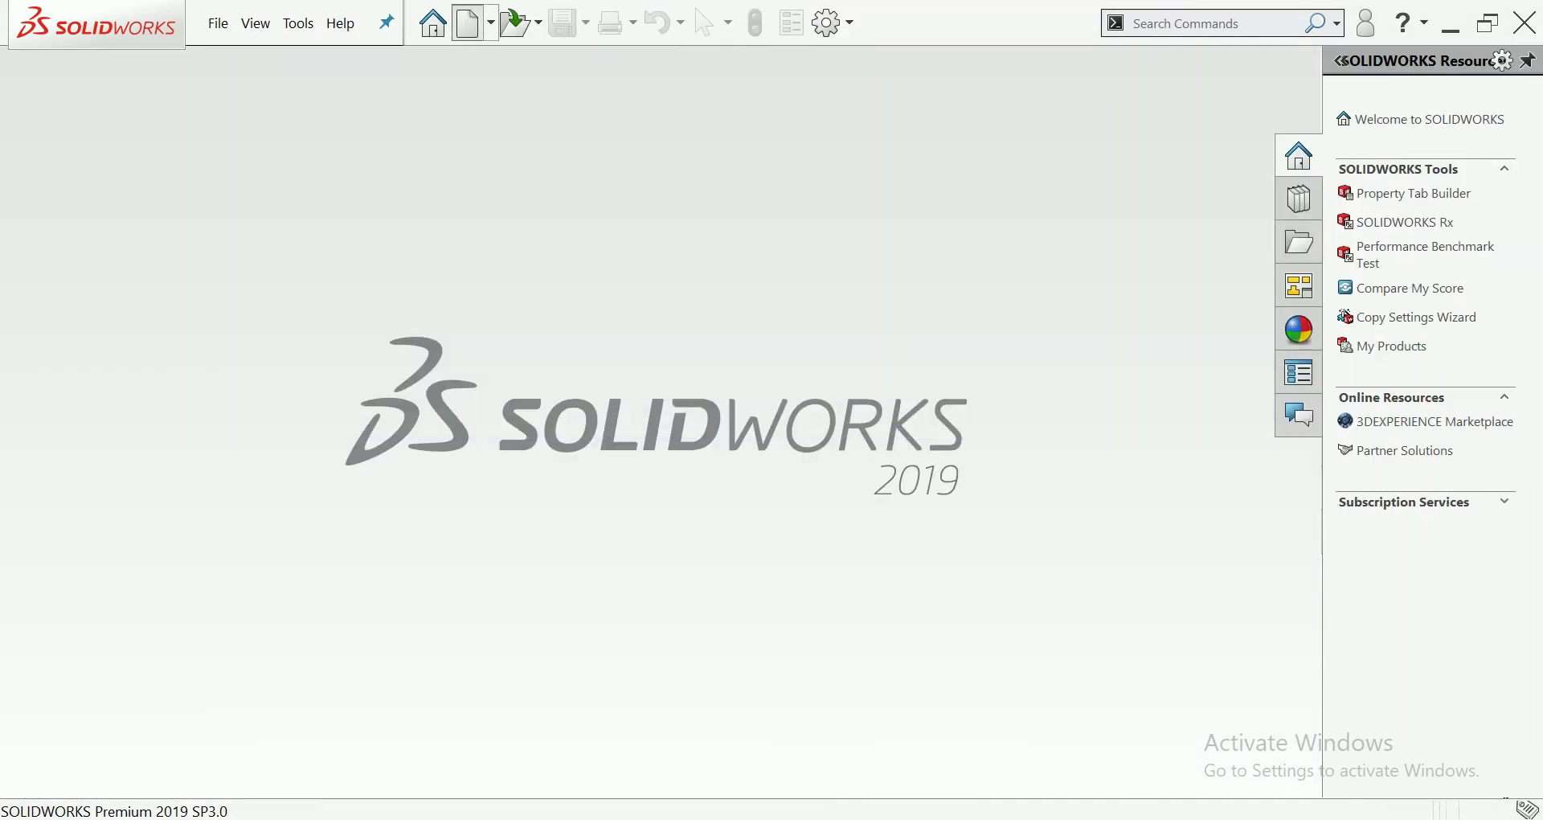
left_click(468, 23)
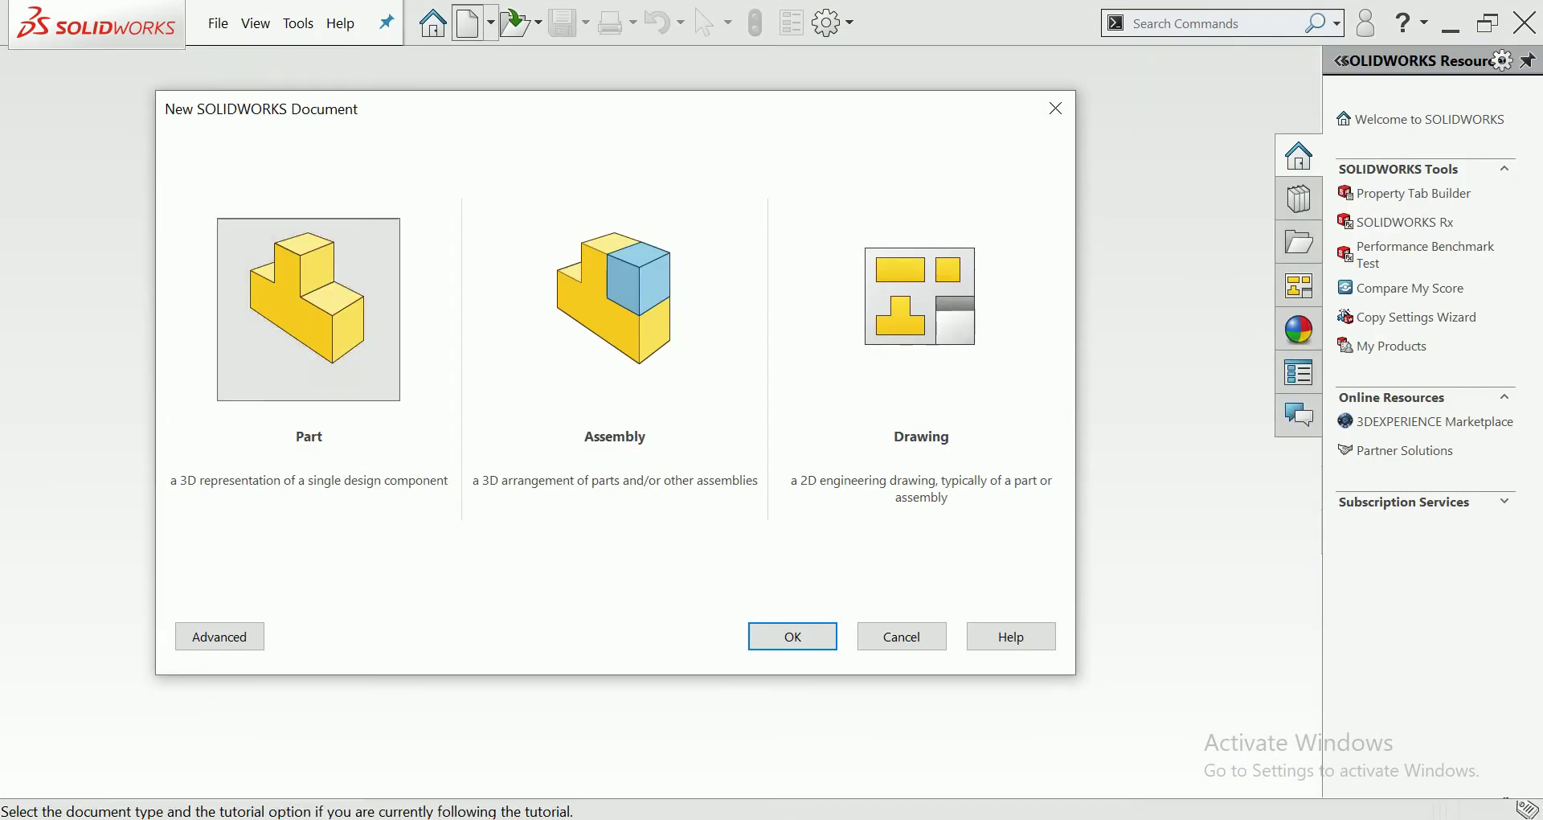
left_click(793, 637)
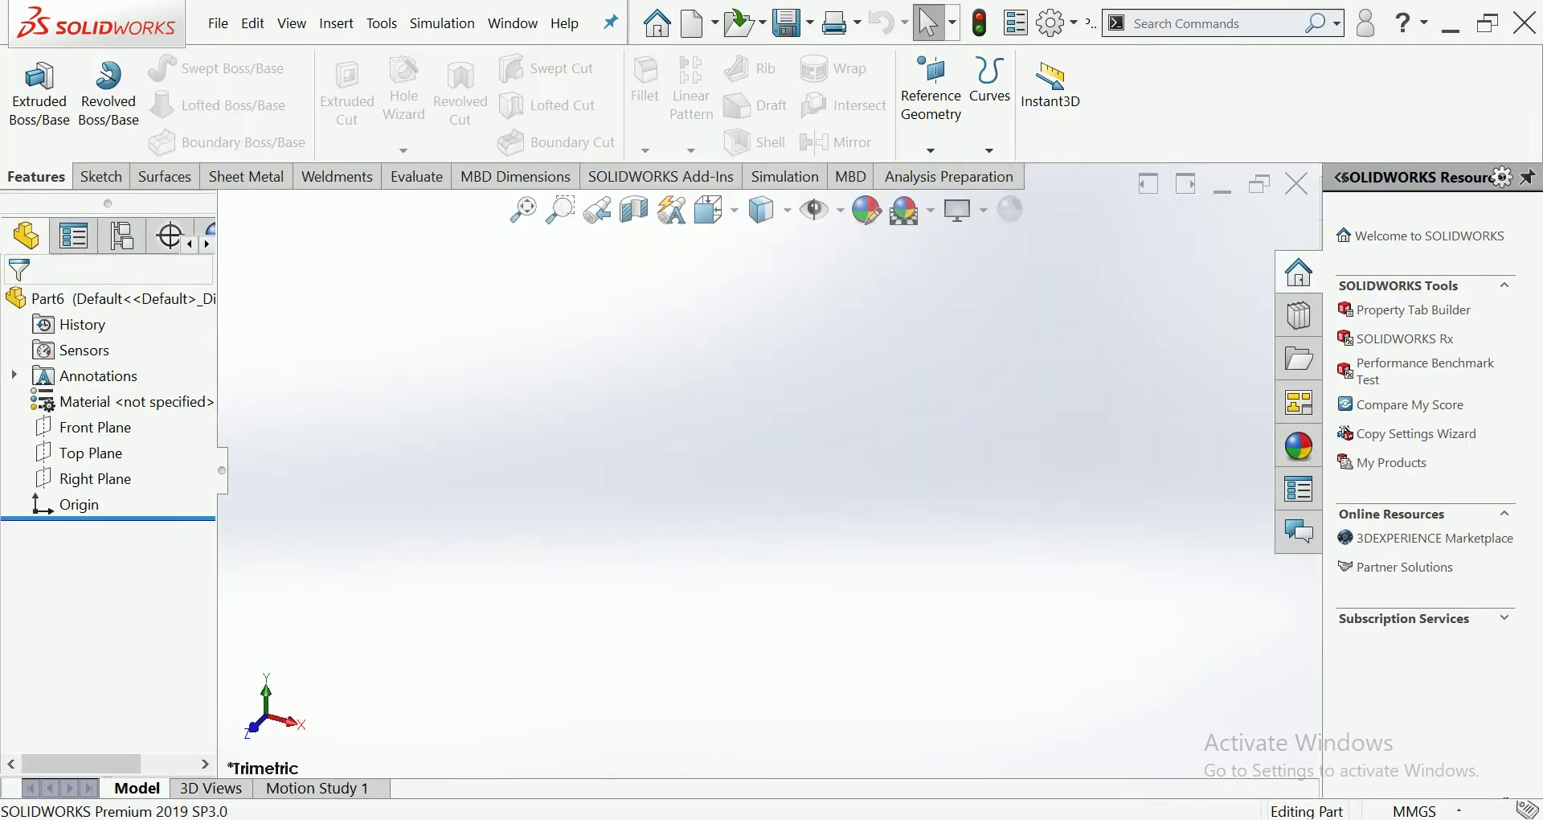
Sketch a horizontal midpoint line centred on the origin on the Front Plane.
left_click(95, 426)
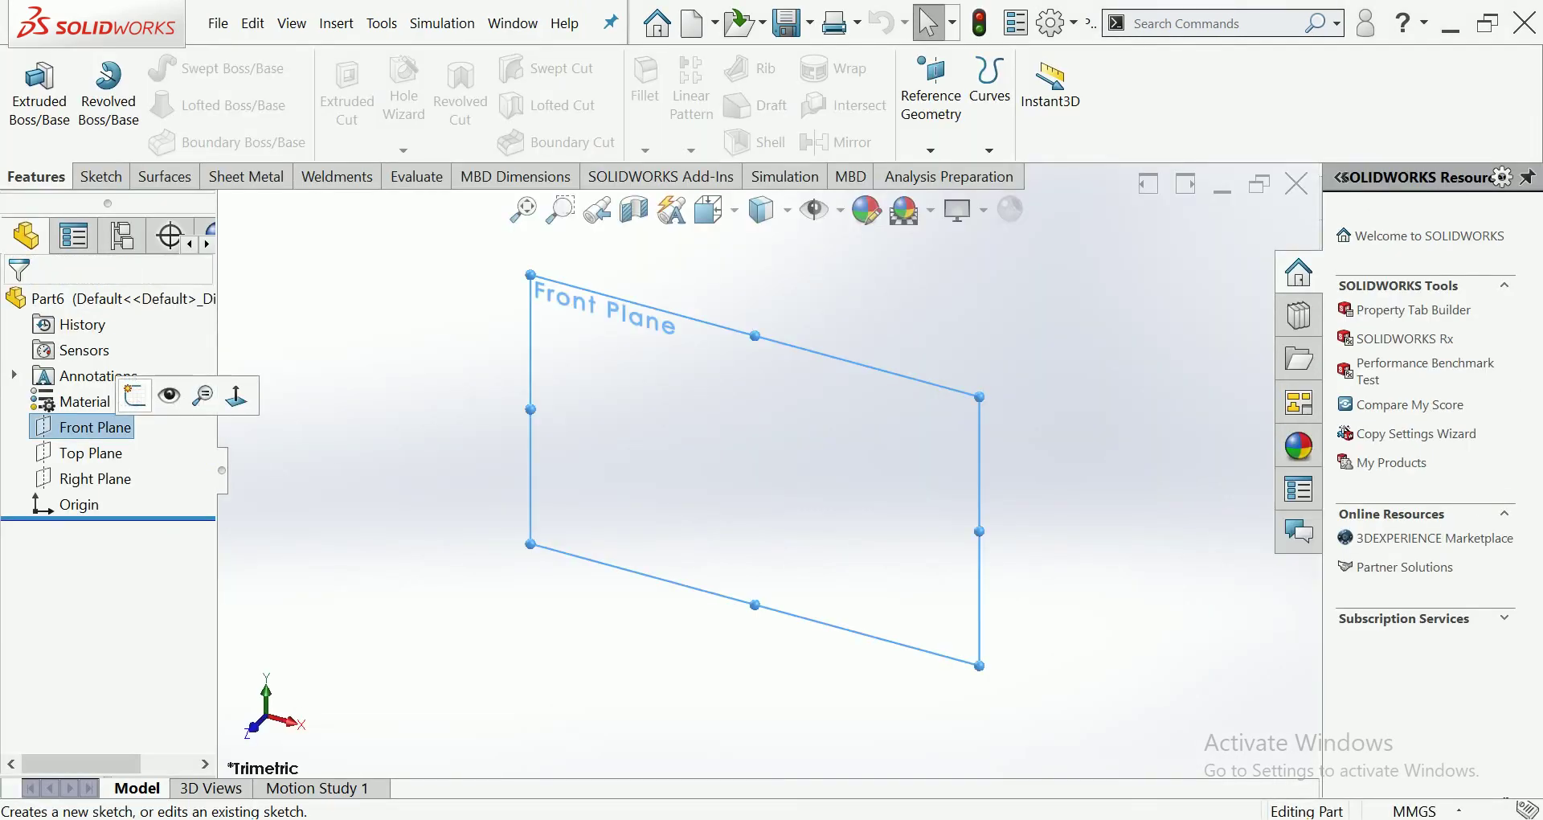
left_click(135, 395)
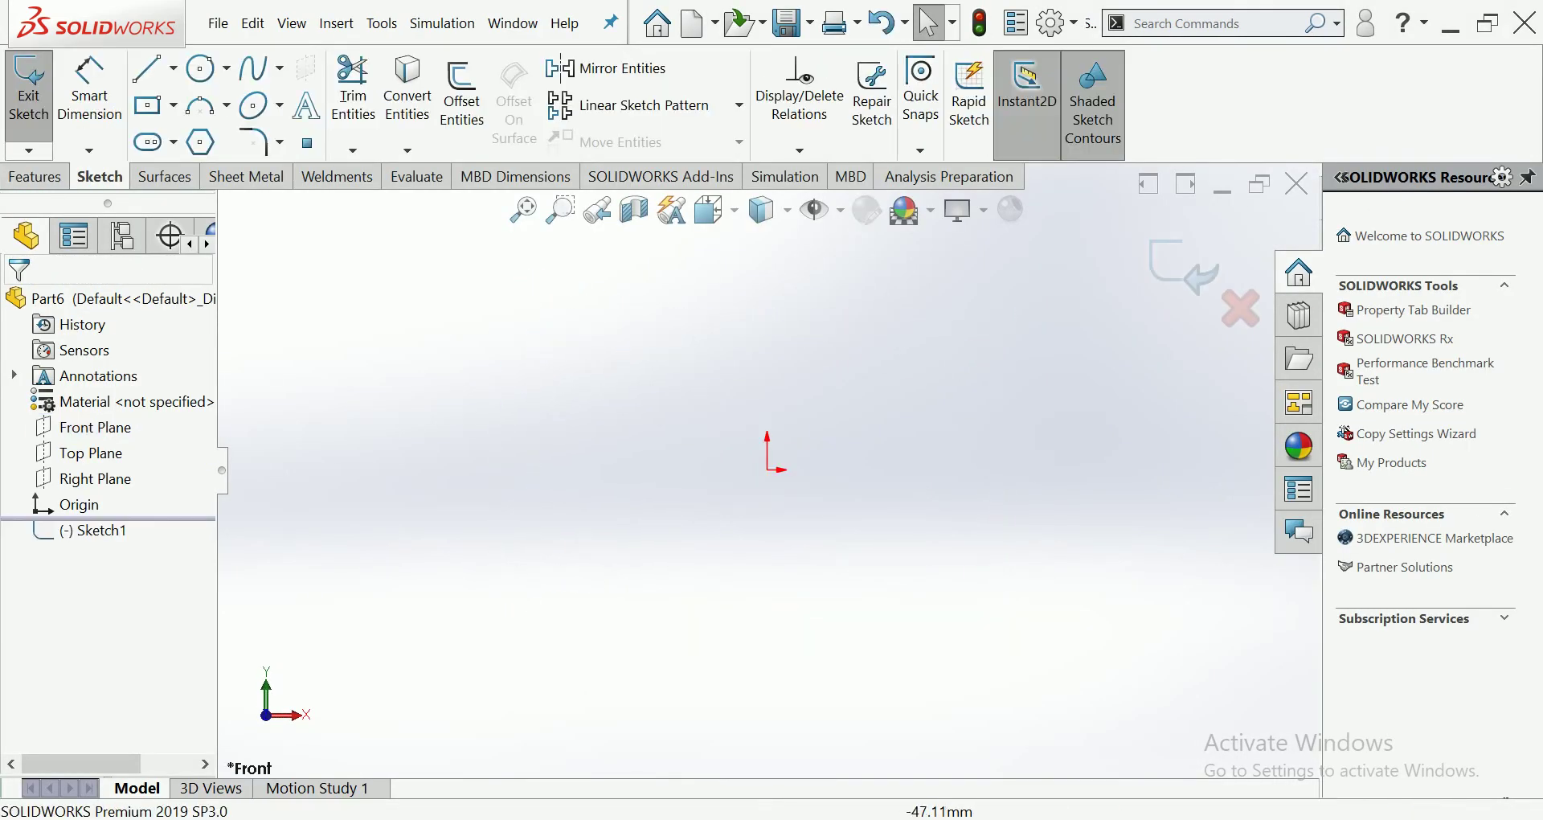
left_click(173, 68)
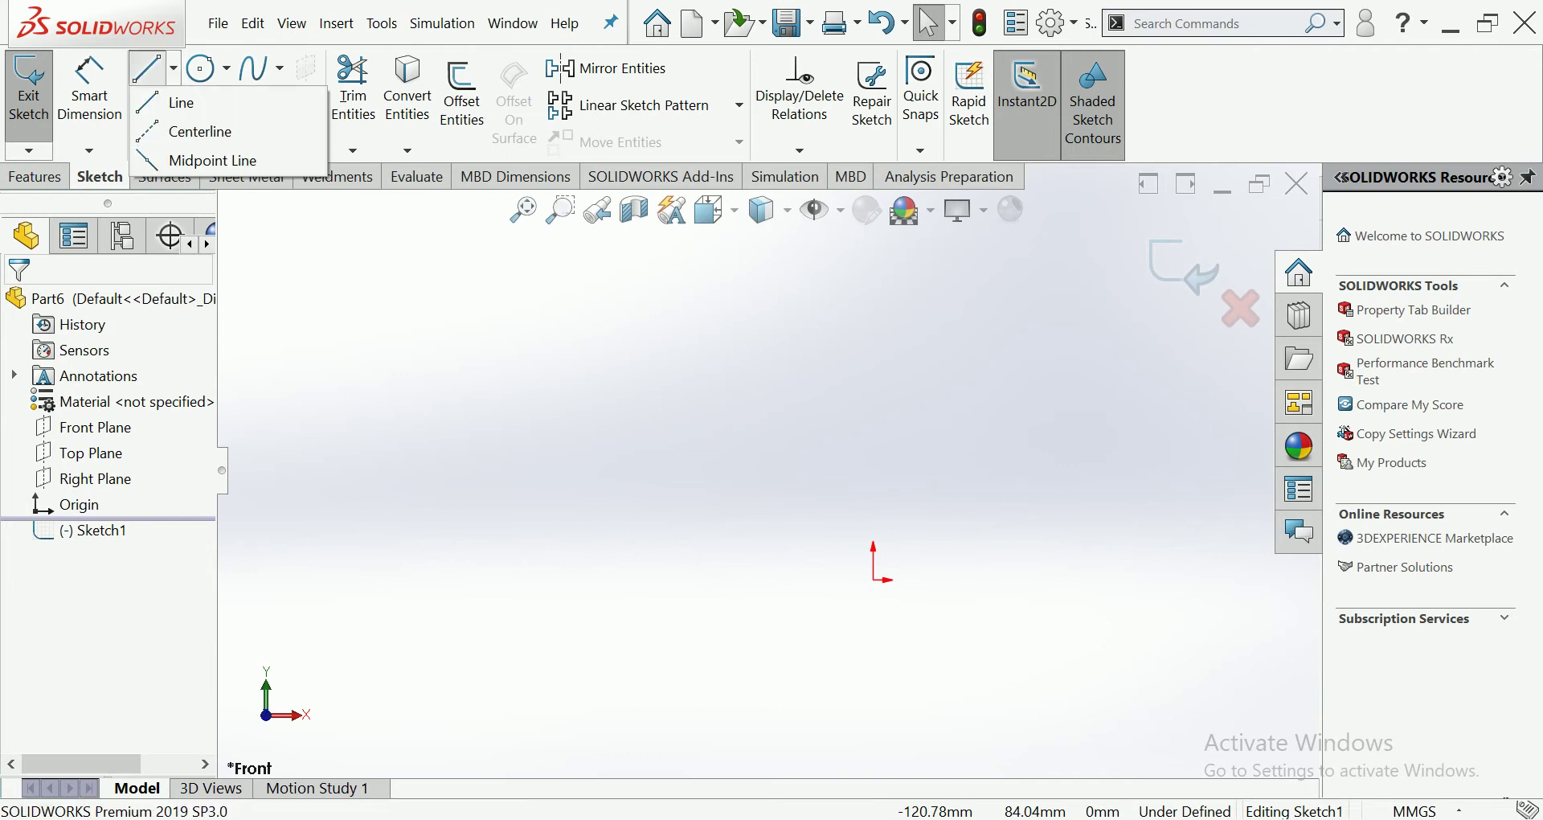
left_click(212, 160)
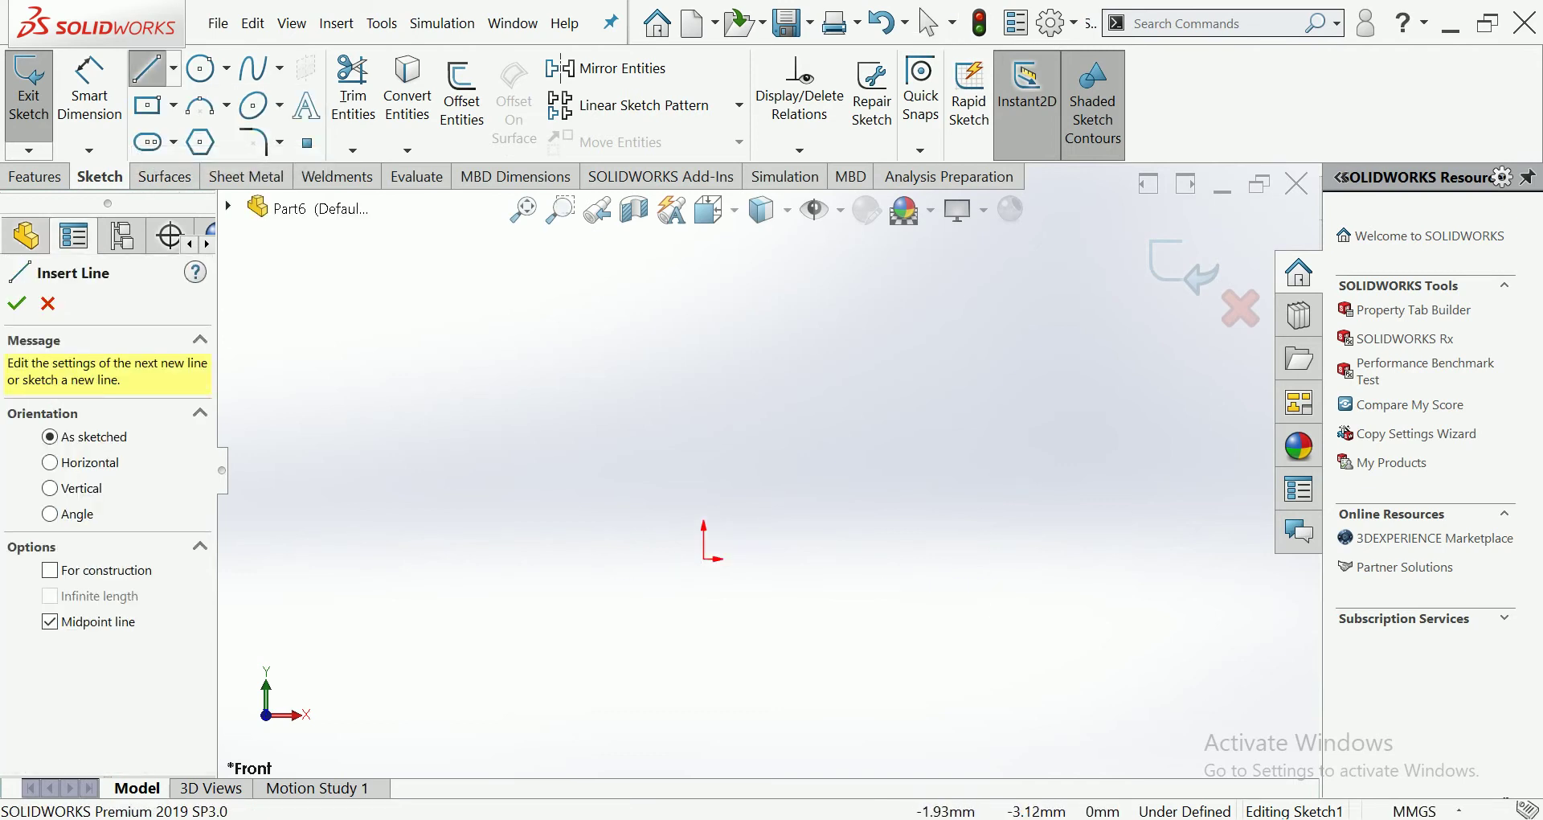
left_click(705, 558)
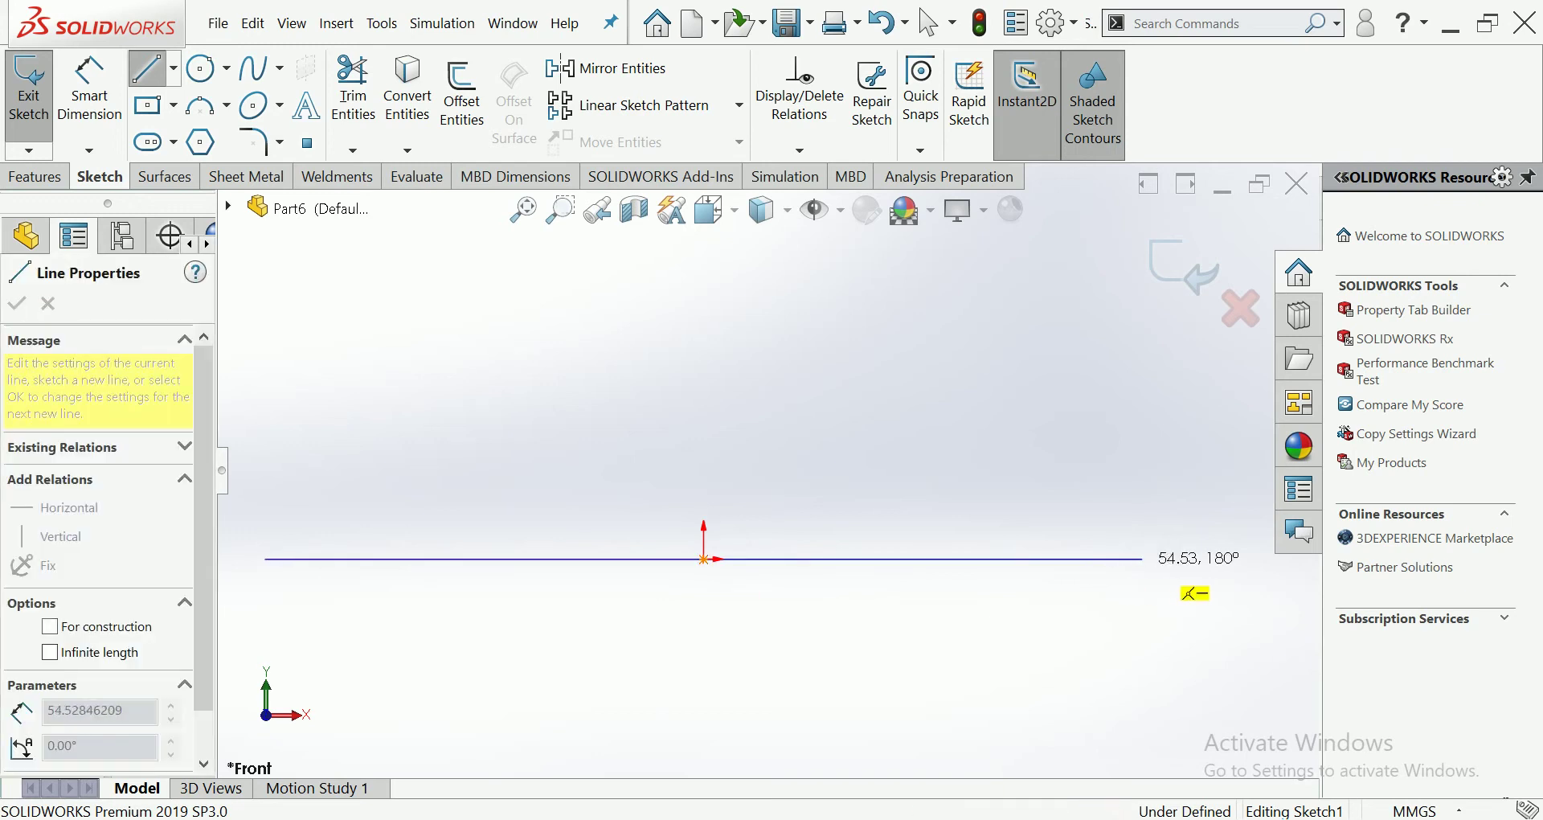
left_click(1174, 559)
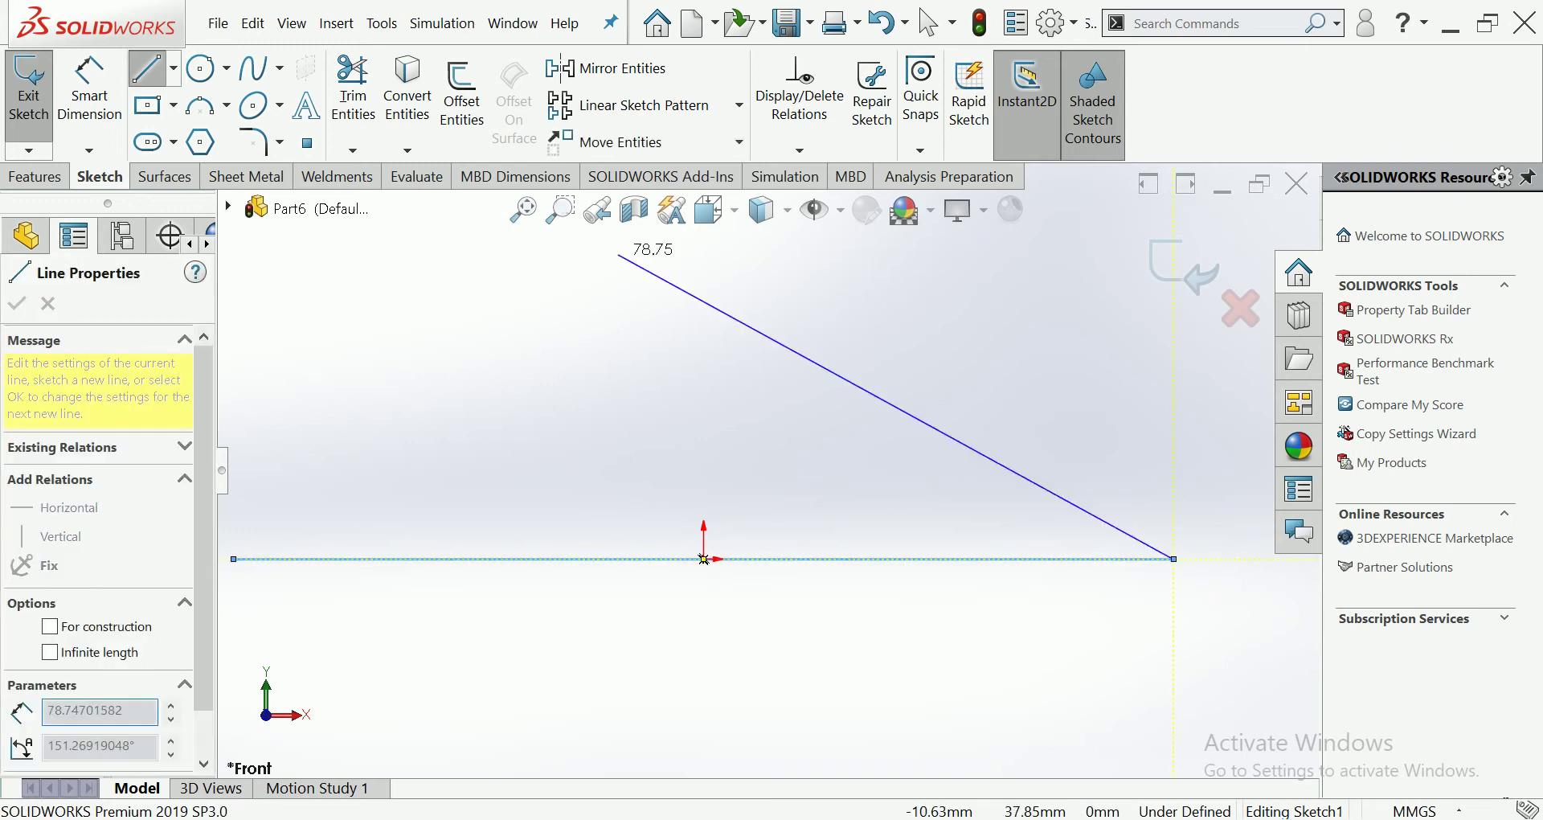
Dimension the base line's length to 2500.
left_click(90, 88)
scroll(767, 472, "up", 2)
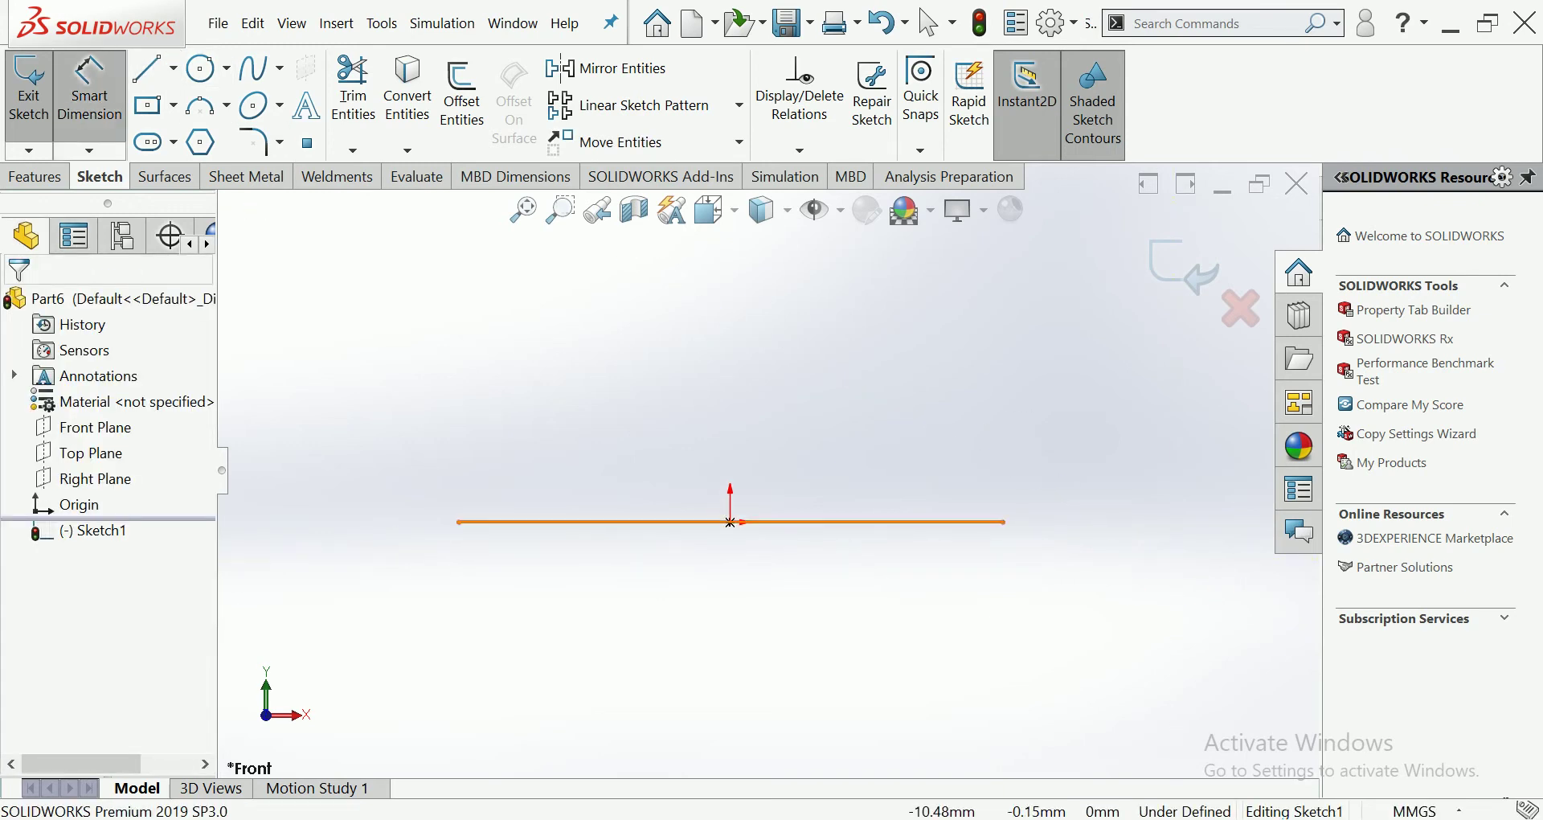
left_click(756, 522)
left_click(739, 573)
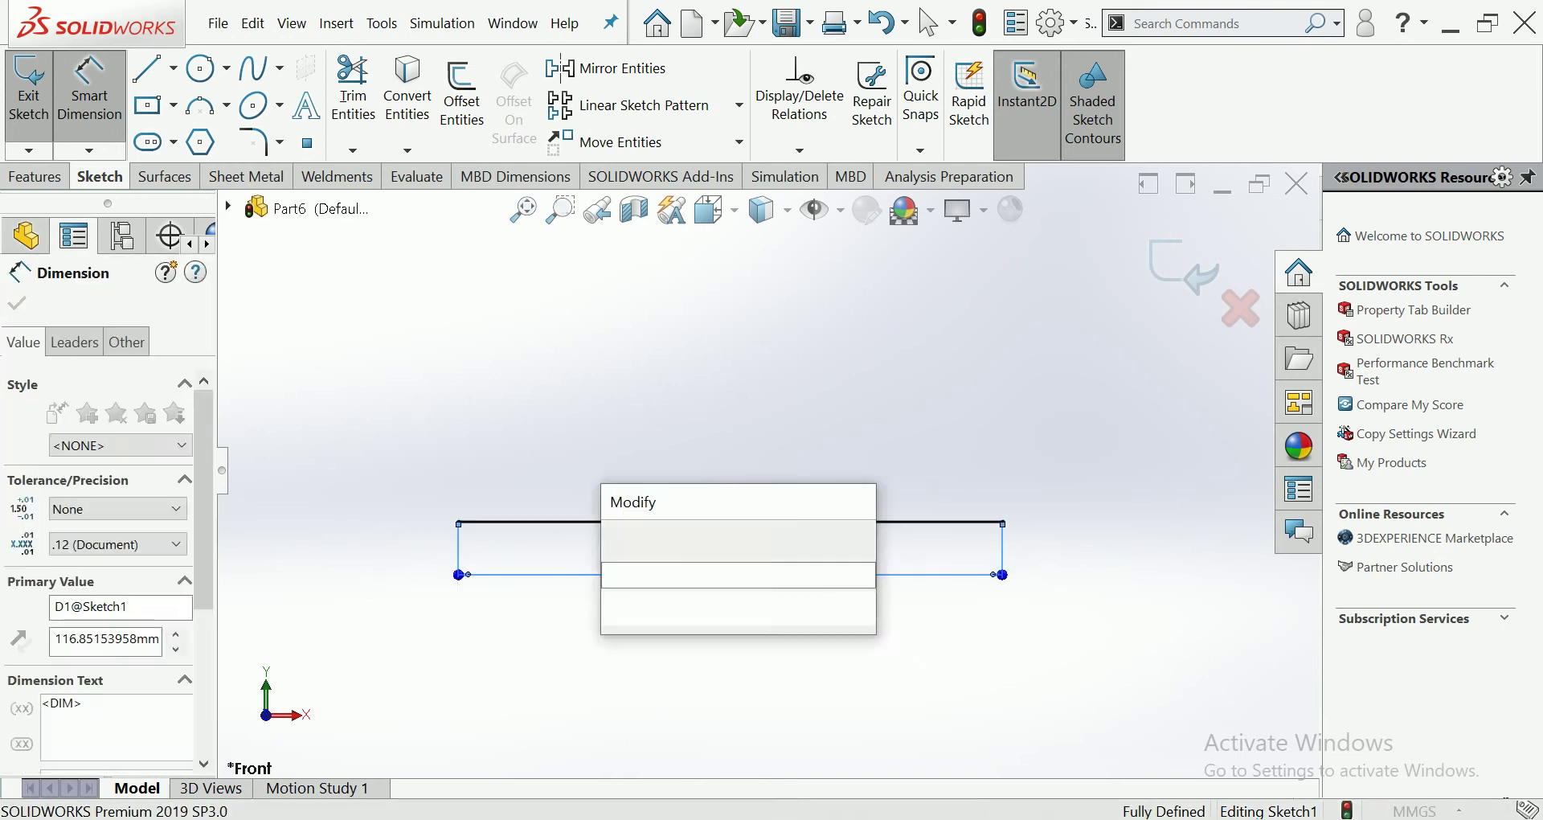
type("2500")
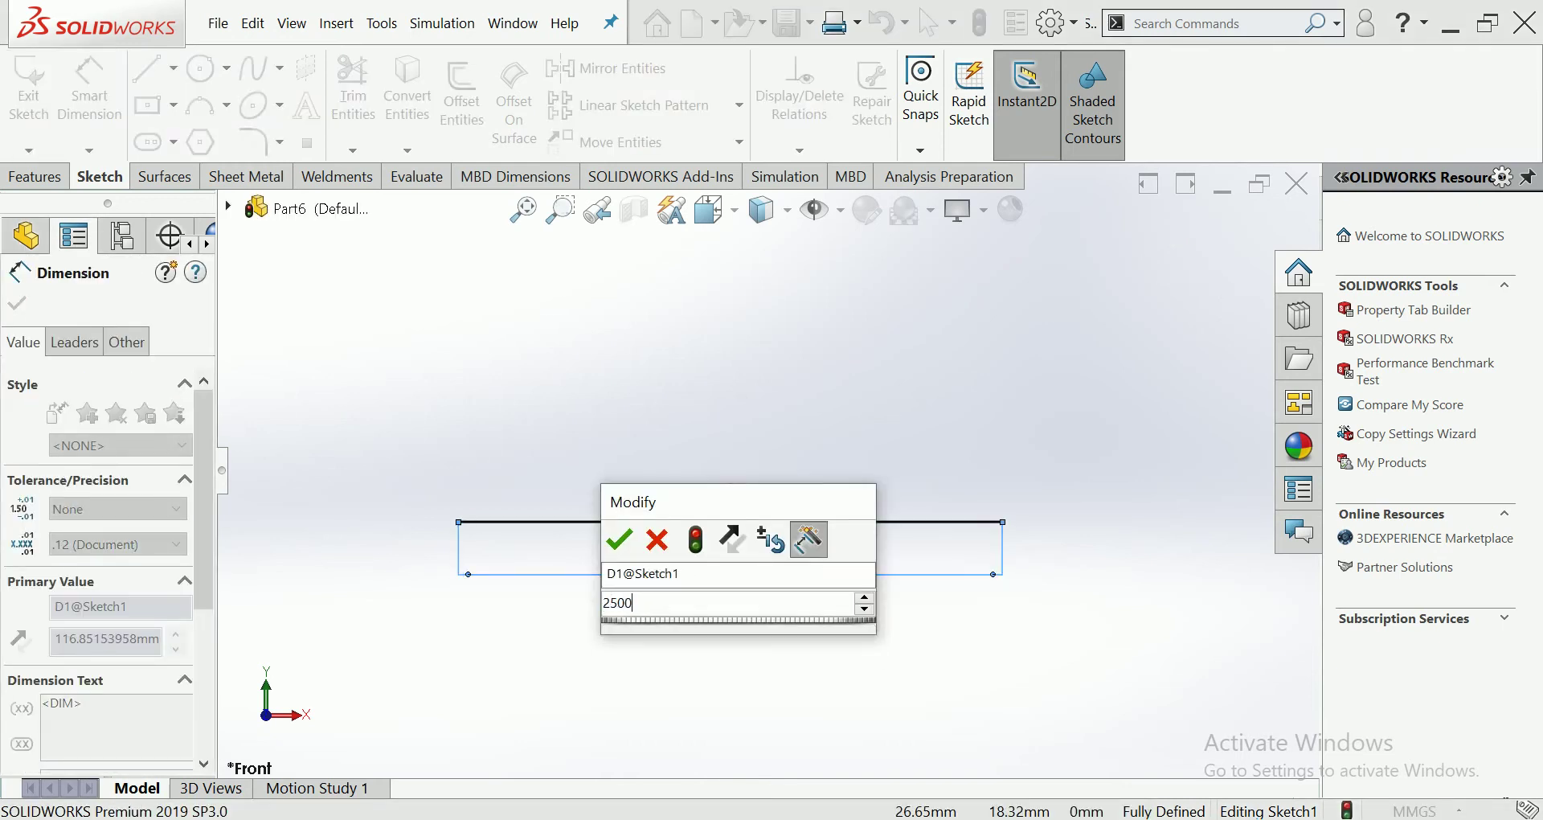
key("Return")
key("Escape")
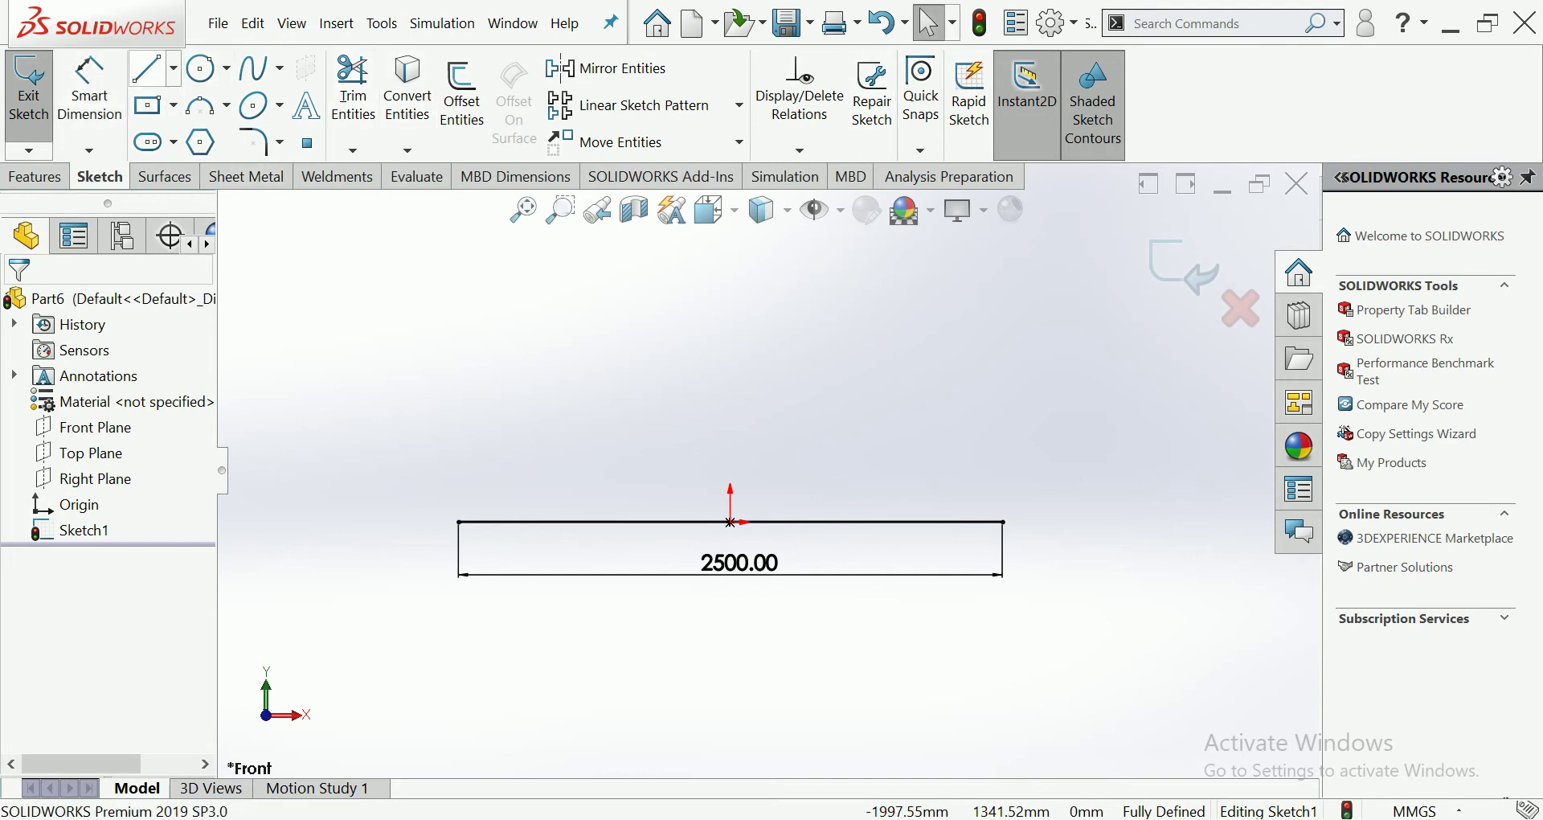
left_click(149, 68)
scroll(790, 565, "up", 2)
scroll(790, 565, "down", 2)
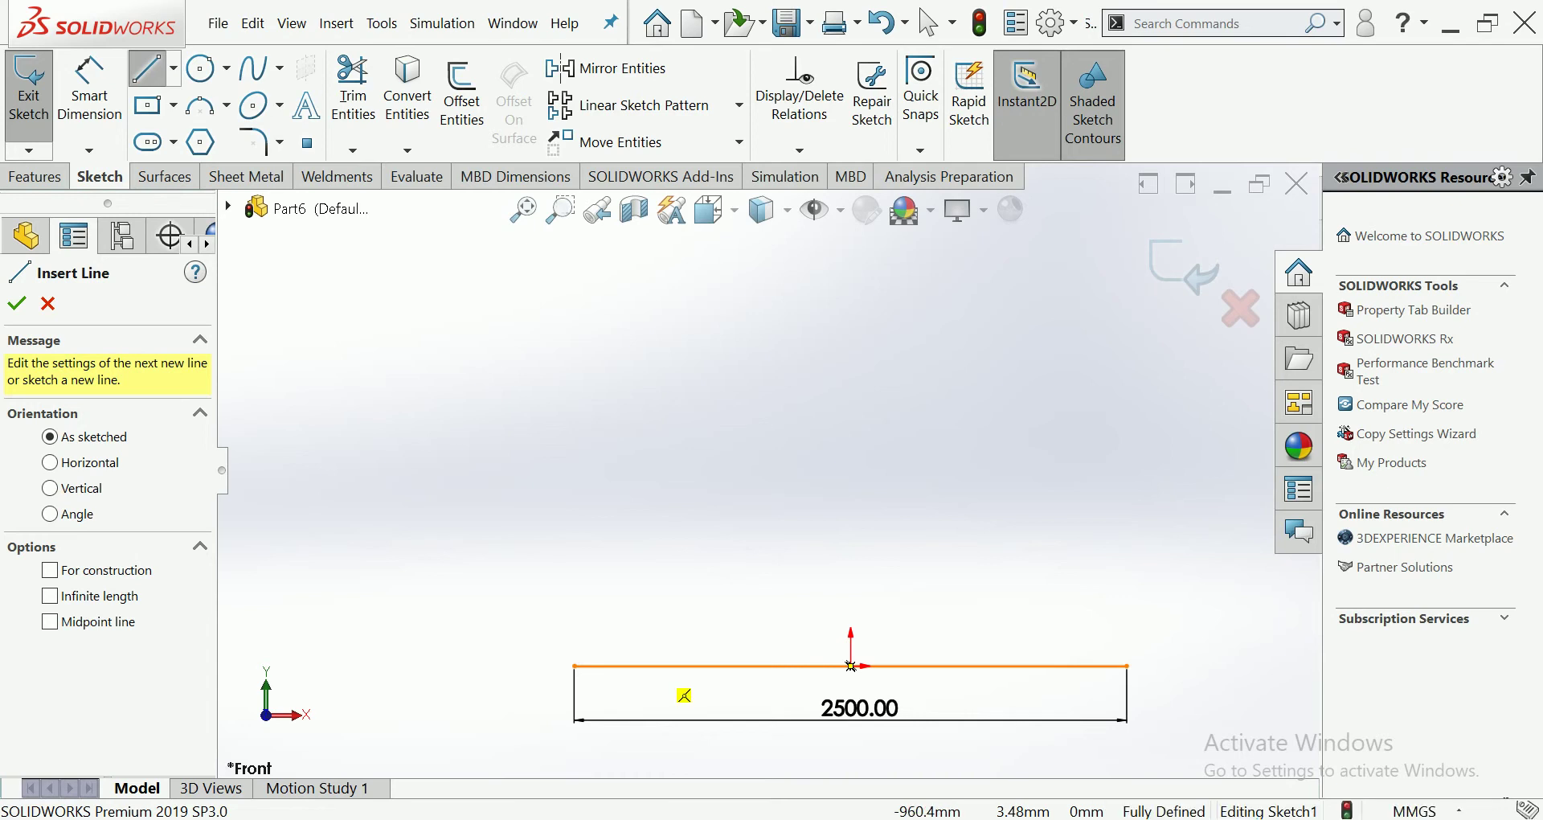
Draw the left upright, sloped top line and right upright down to the base line.
left_click(656, 666)
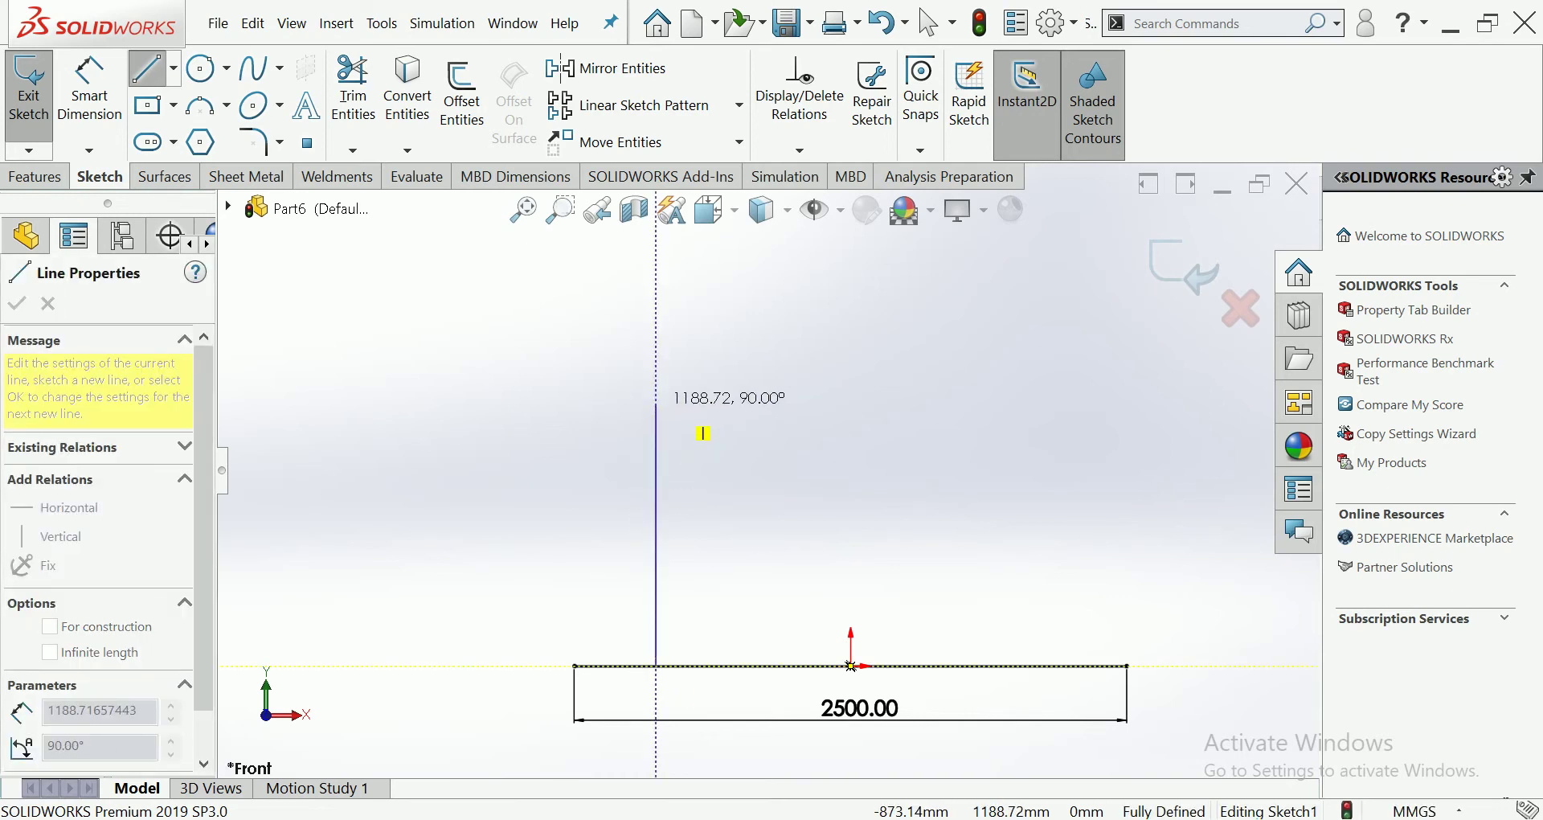
left_click(656, 404)
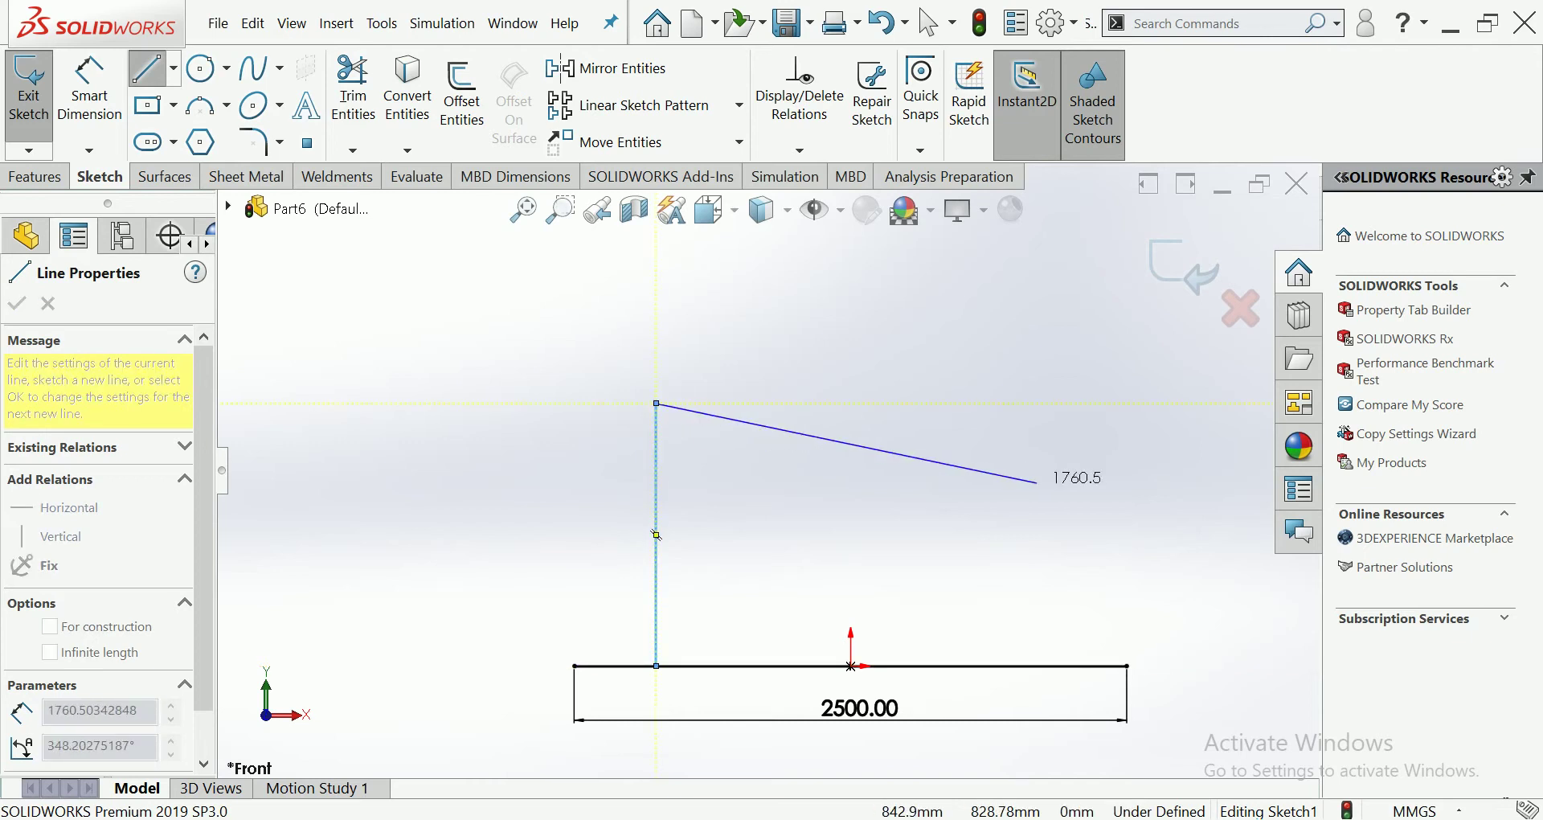
left_click(1037, 482)
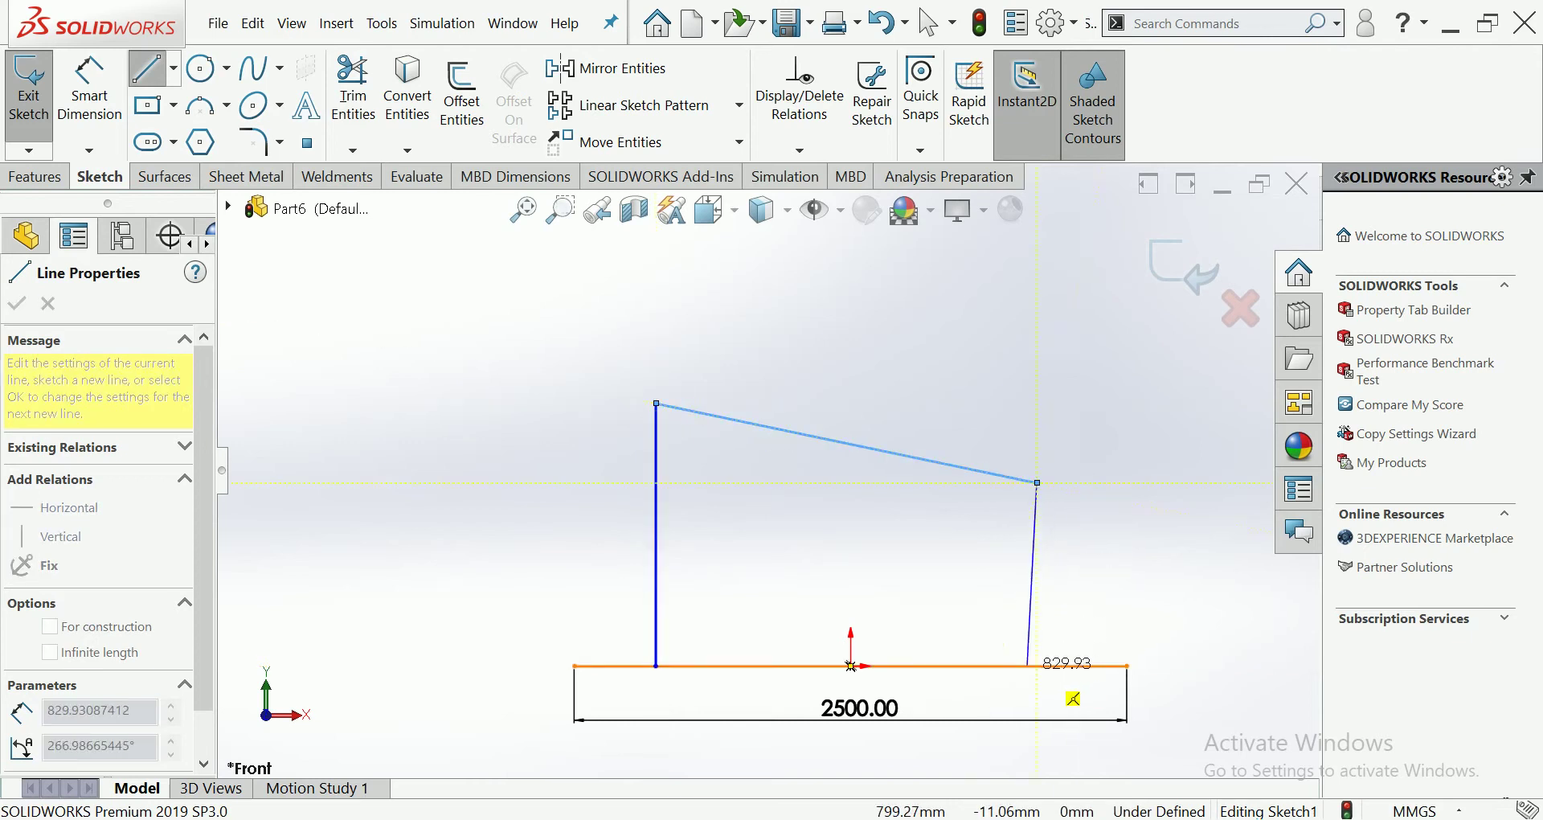
left_click(1037, 667)
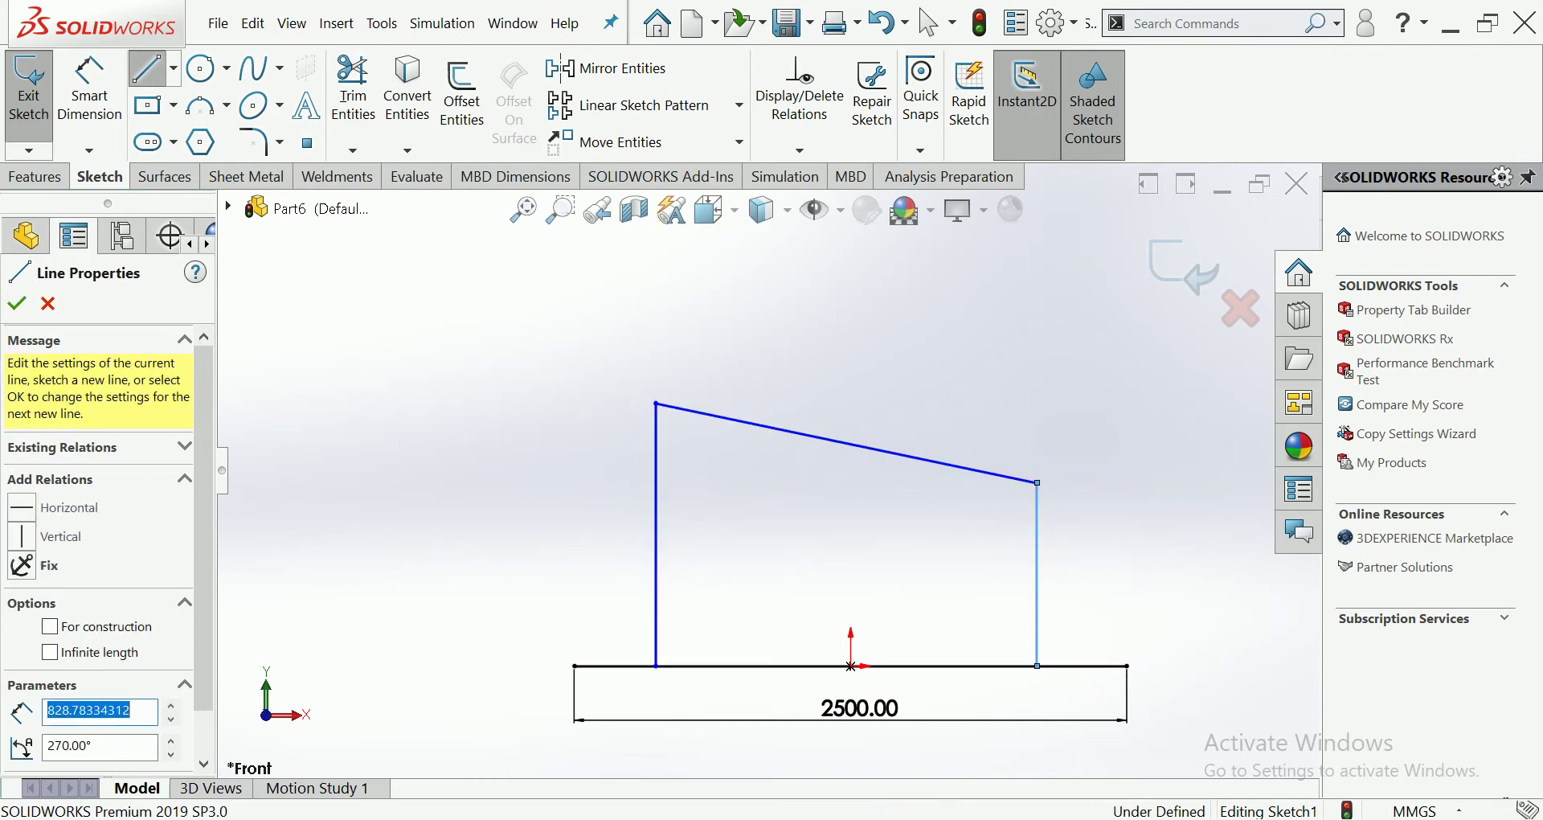
key("d")
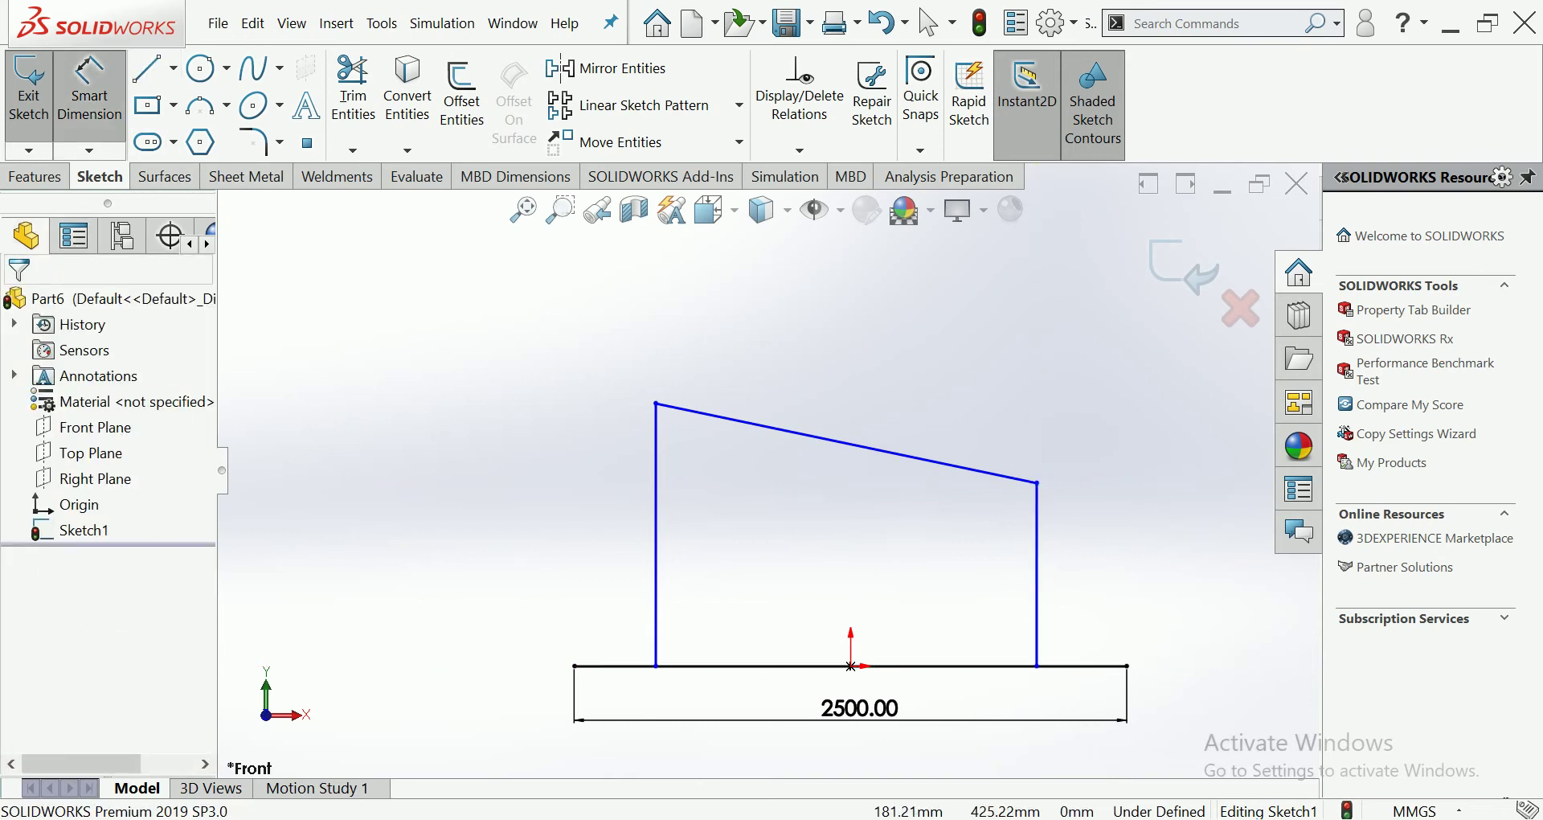
Dimension the right upright 1000 from the origin.
left_click(850, 666)
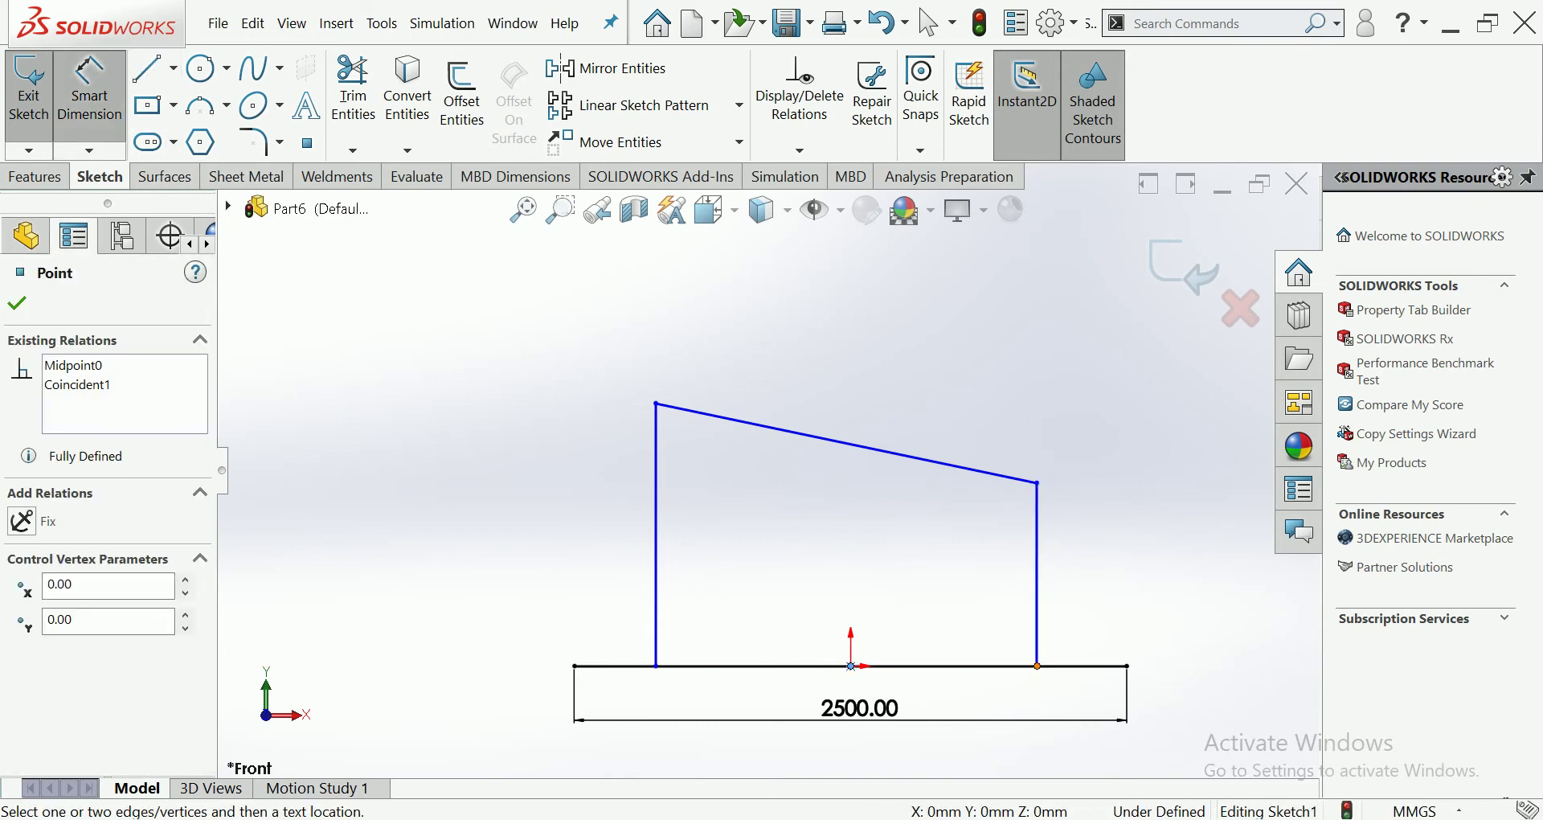
left_click(1036, 563)
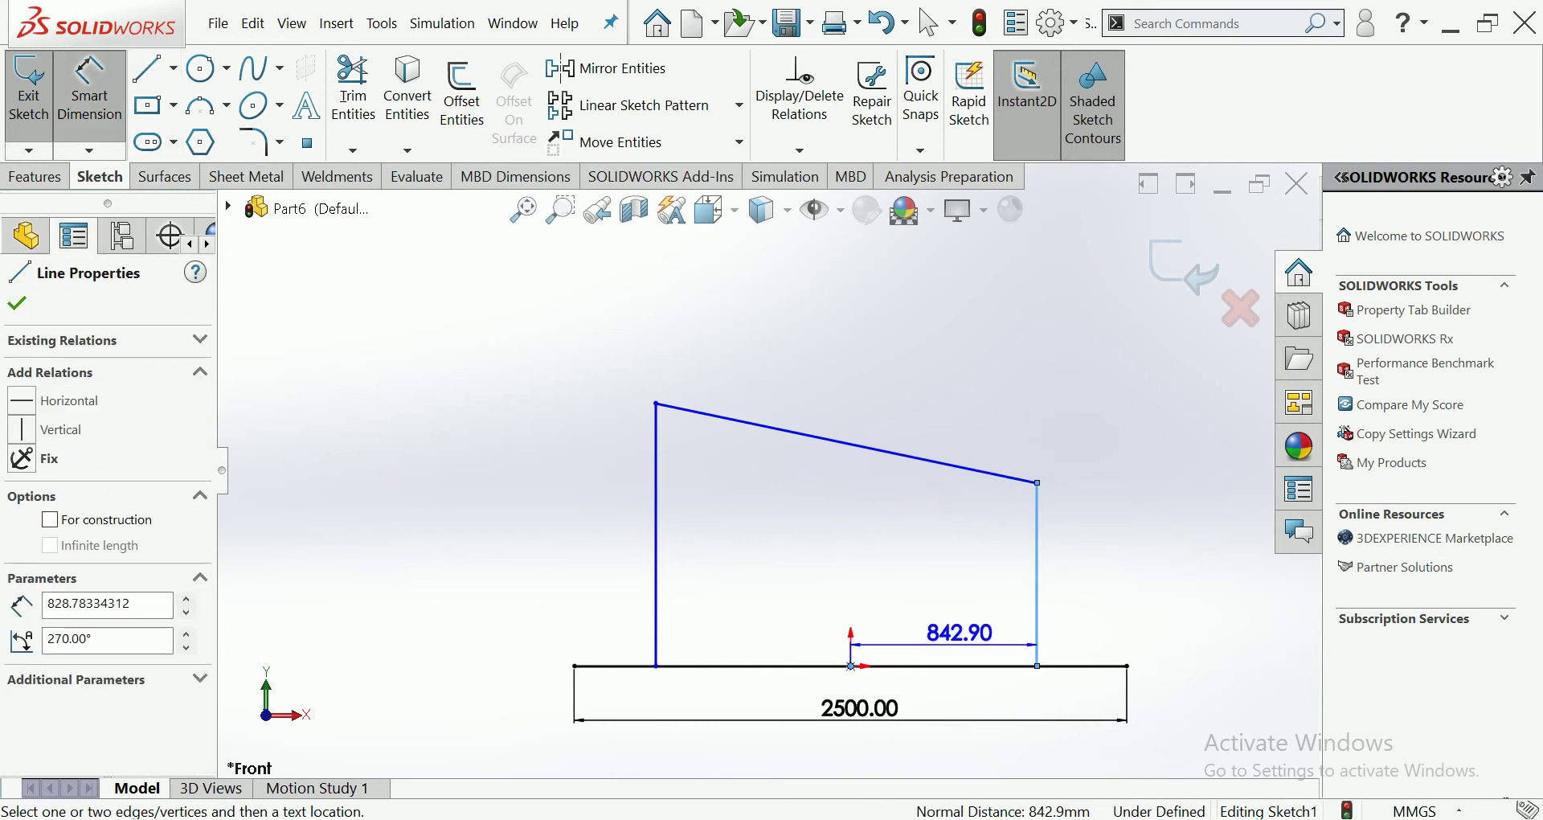
left_click(944, 615)
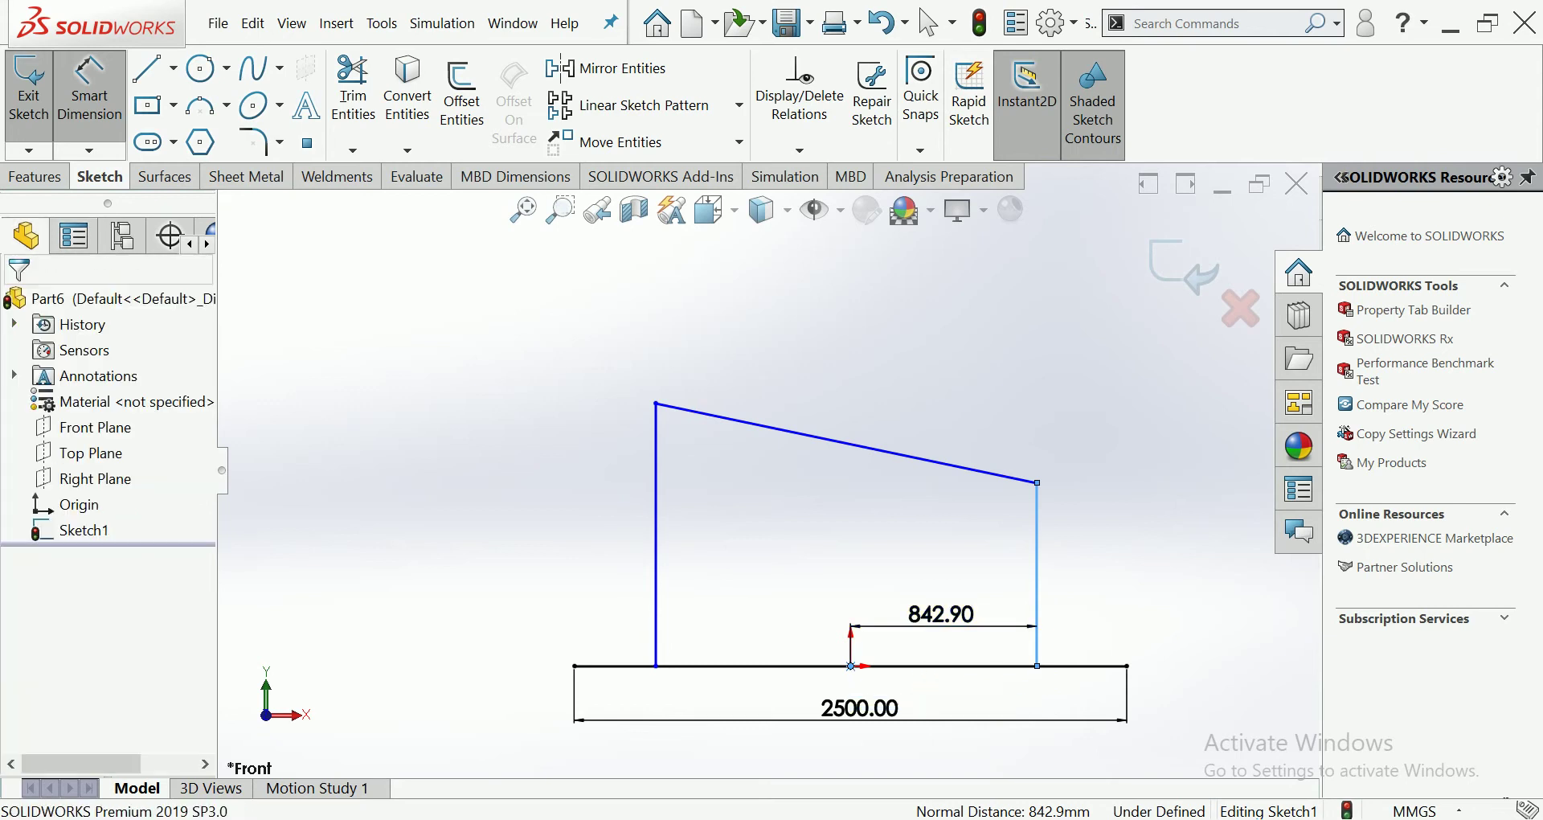
type("100")
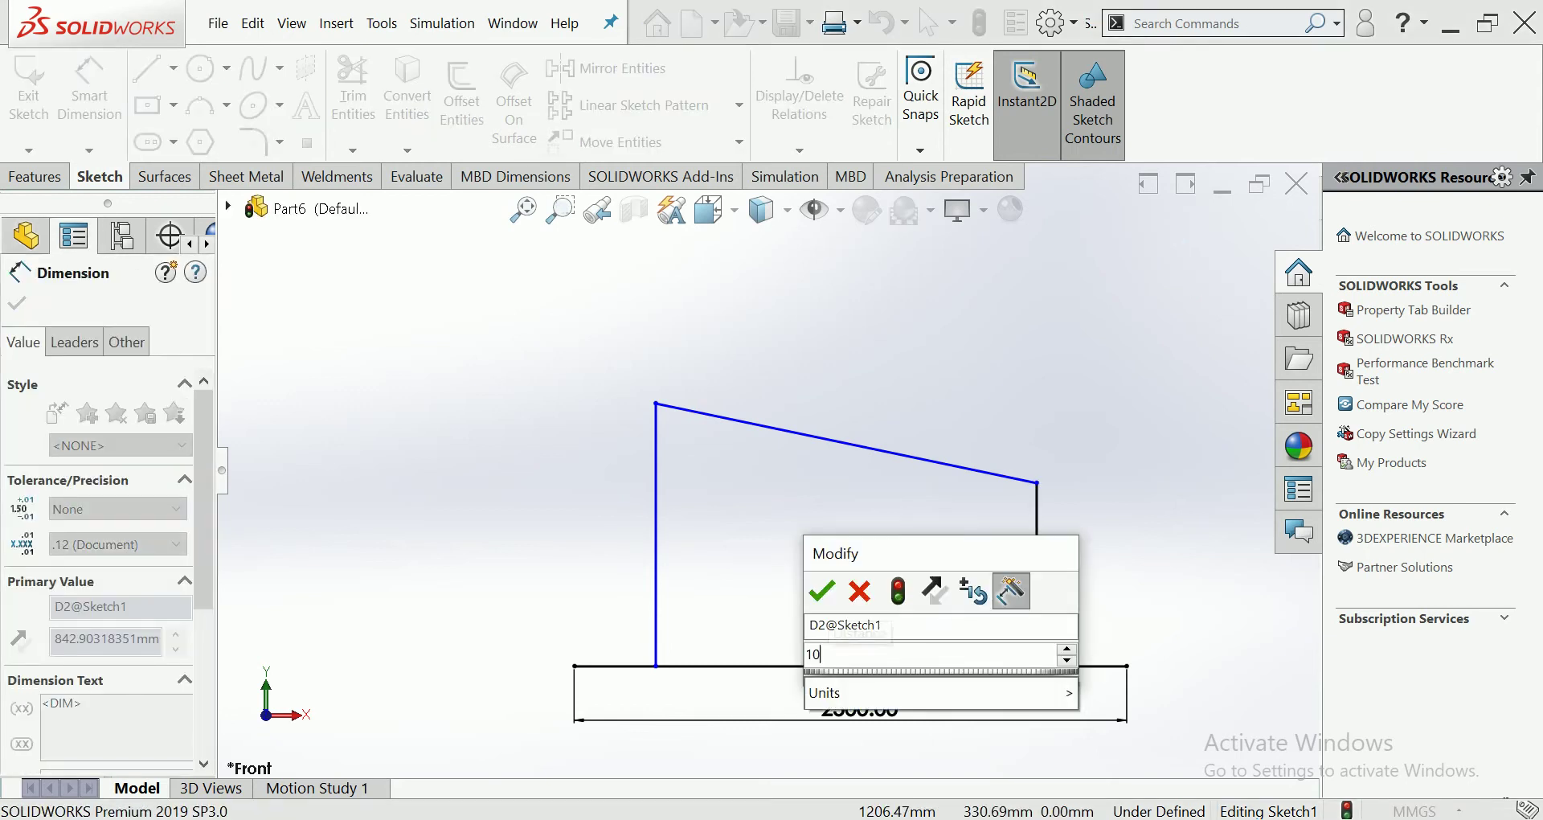
key("Return")
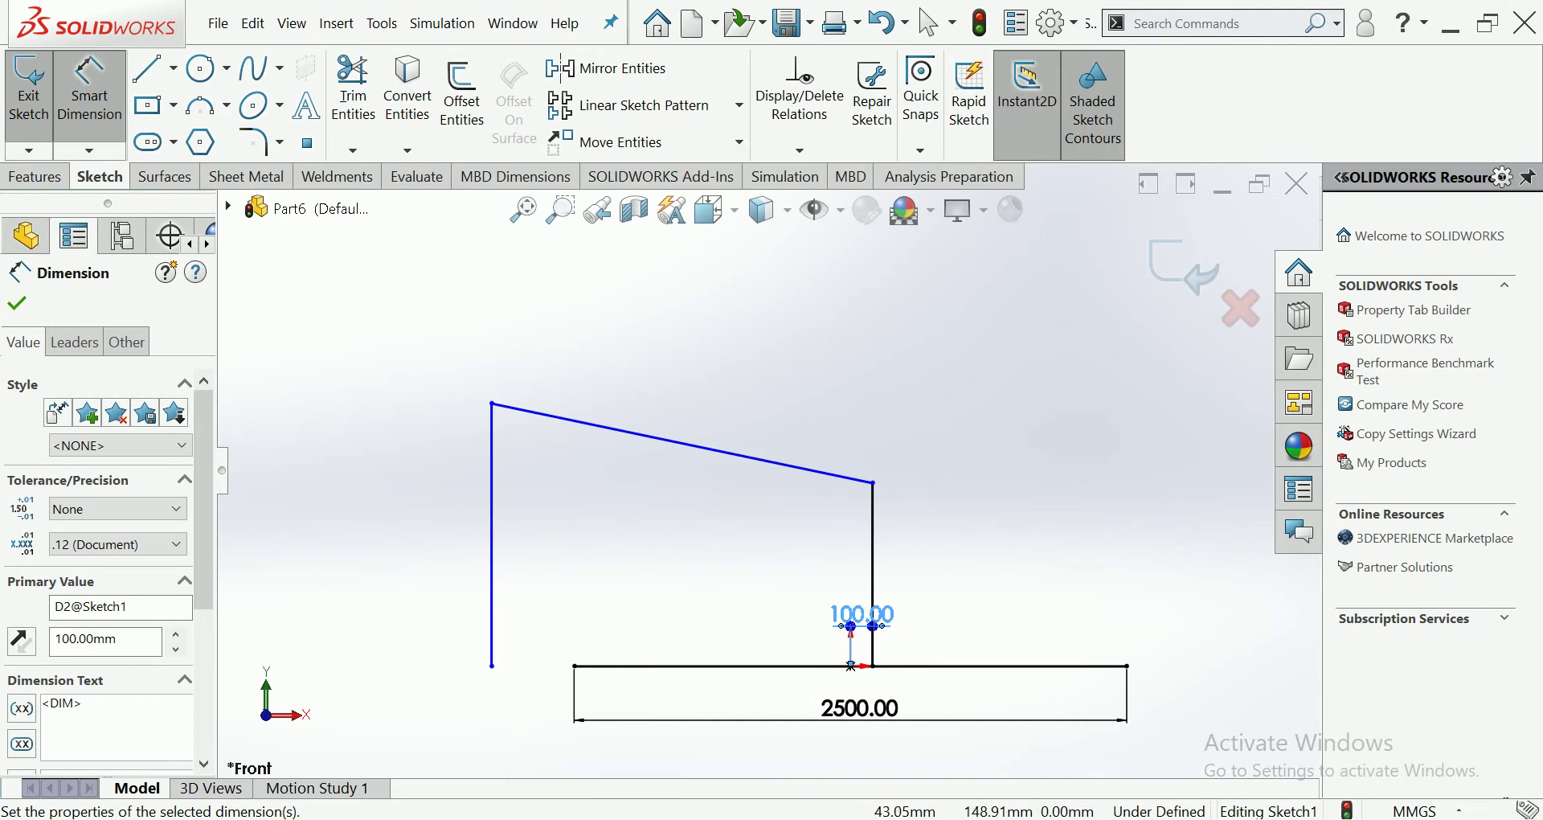
key("Escape")
double_click(861, 615)
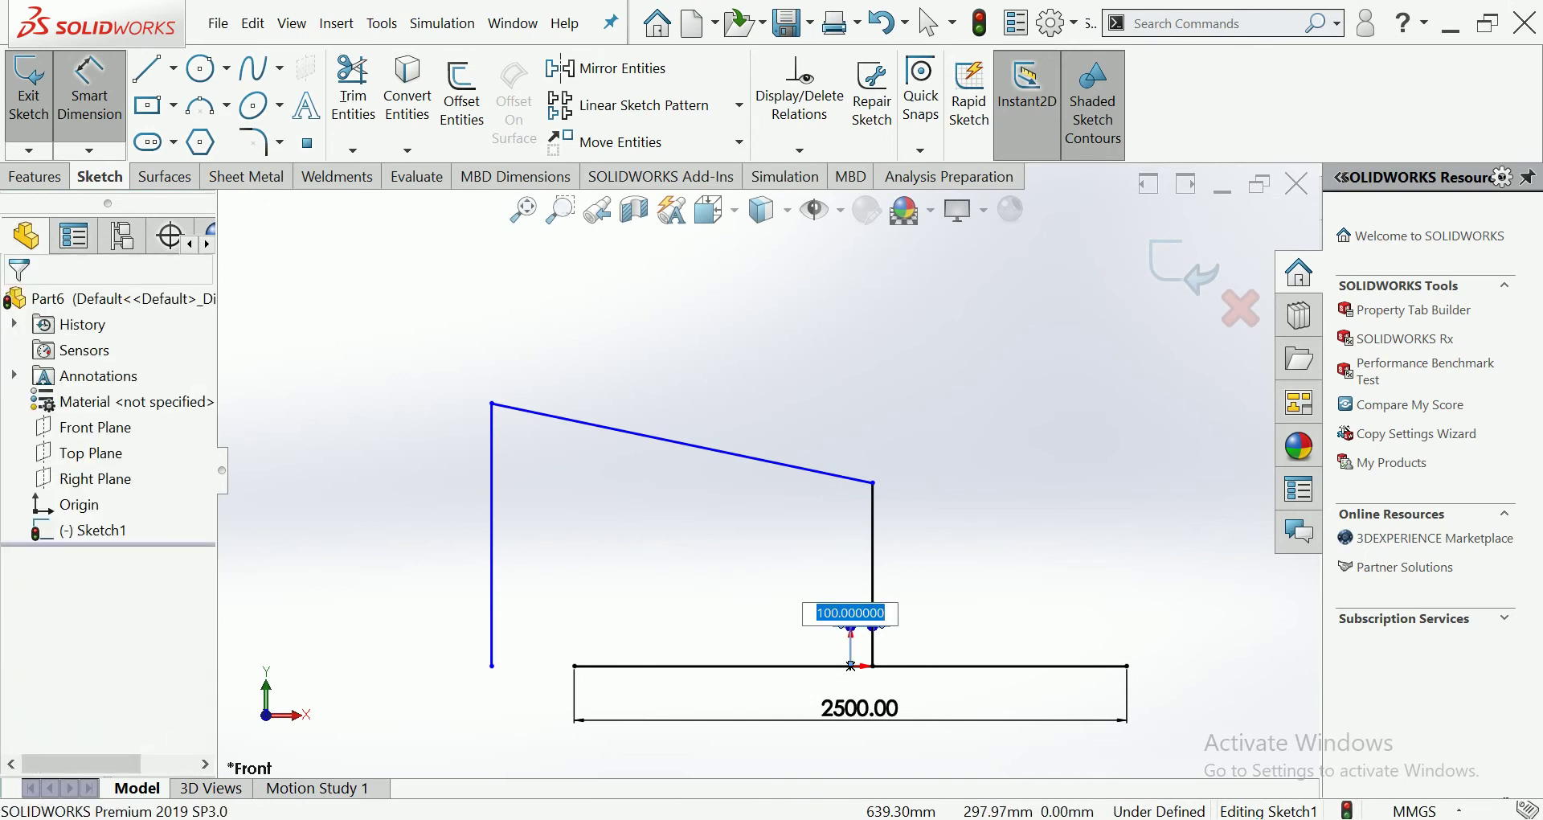
type("100")
key("Return")
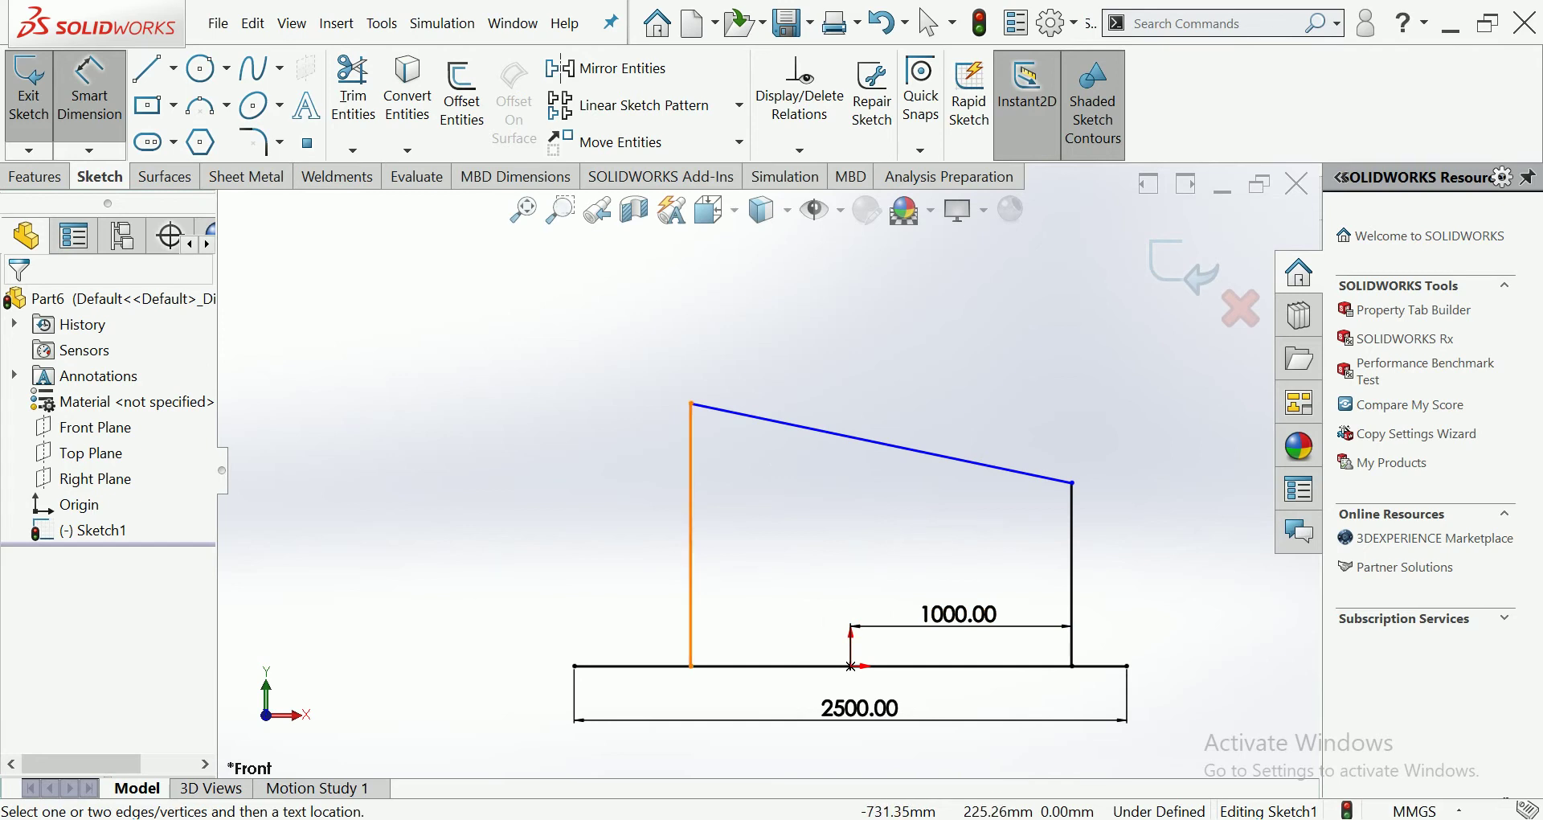
Dimension the left upright 1000 from the origin.
left_click(691, 563)
left_click(851, 666)
left_click(788, 617)
type("1")
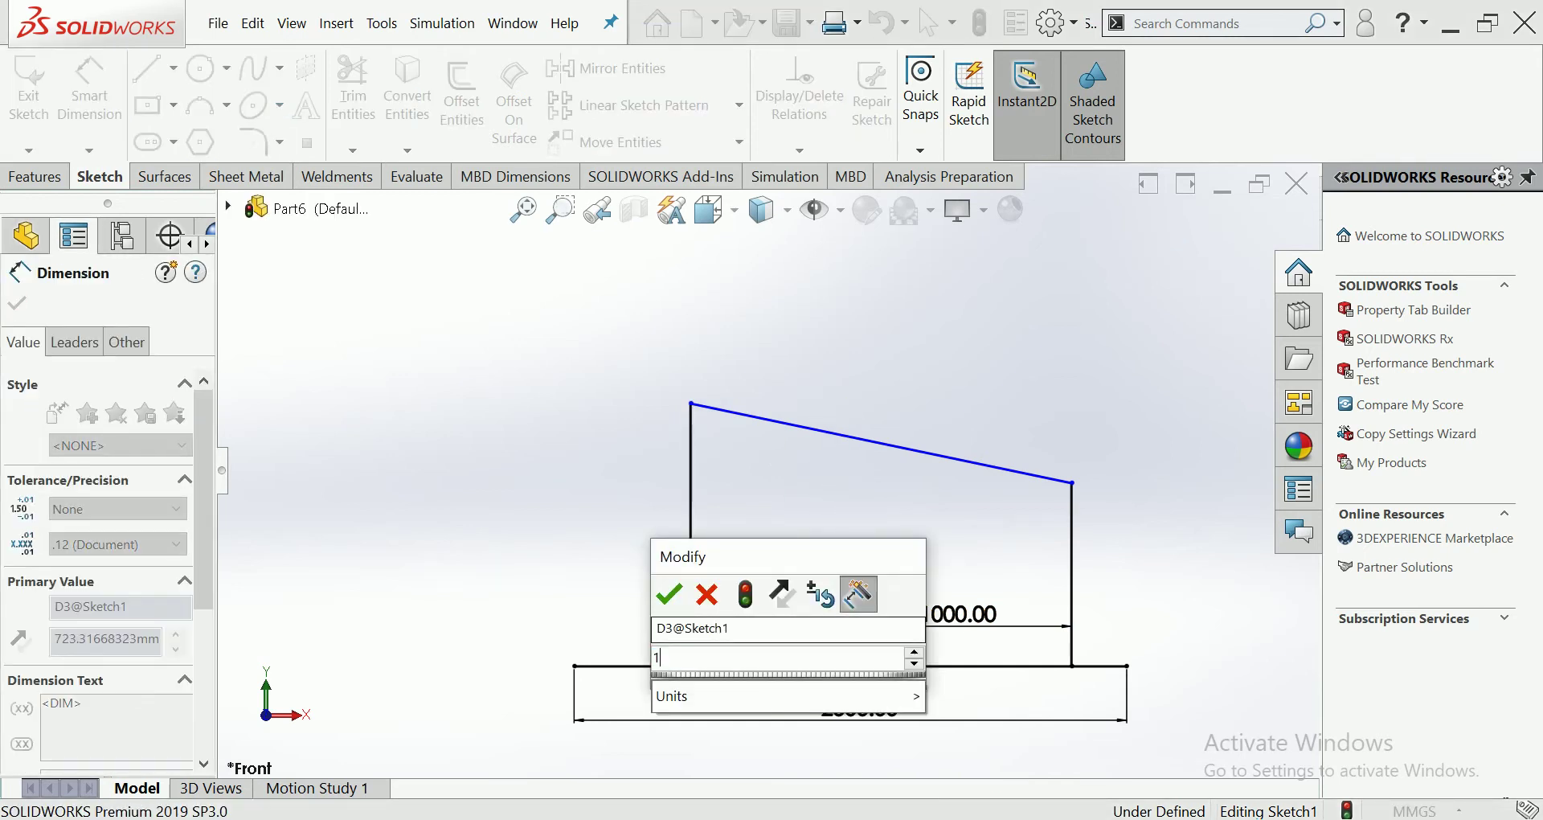
type("000")
key("Return")
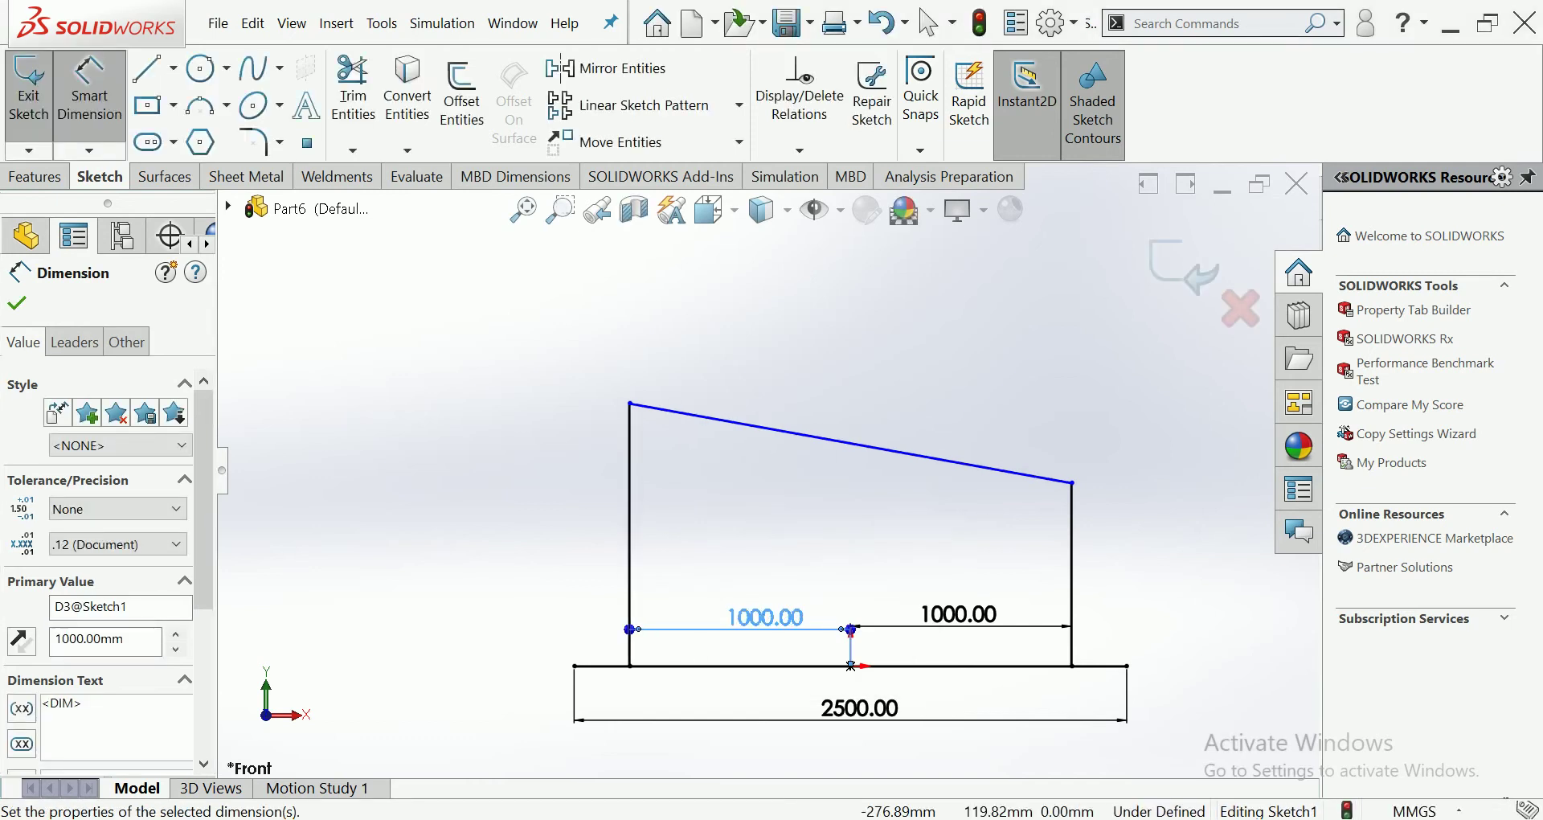
left_click(471, 554)
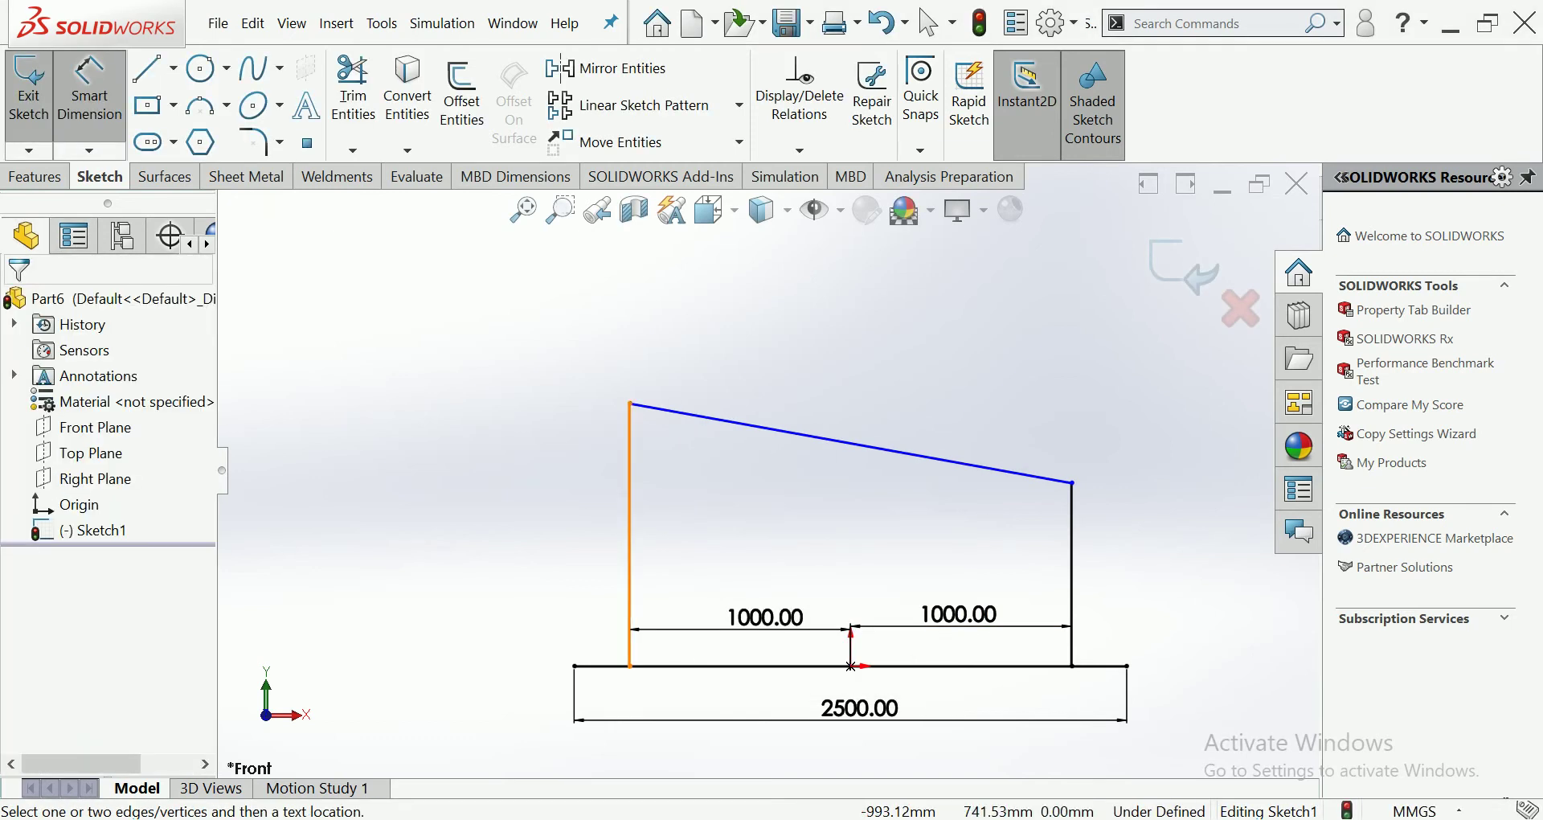
Set the left upright height to 1250 and the right to 750, then exit the sketch.
left_click(630, 546)
left_click(567, 522)
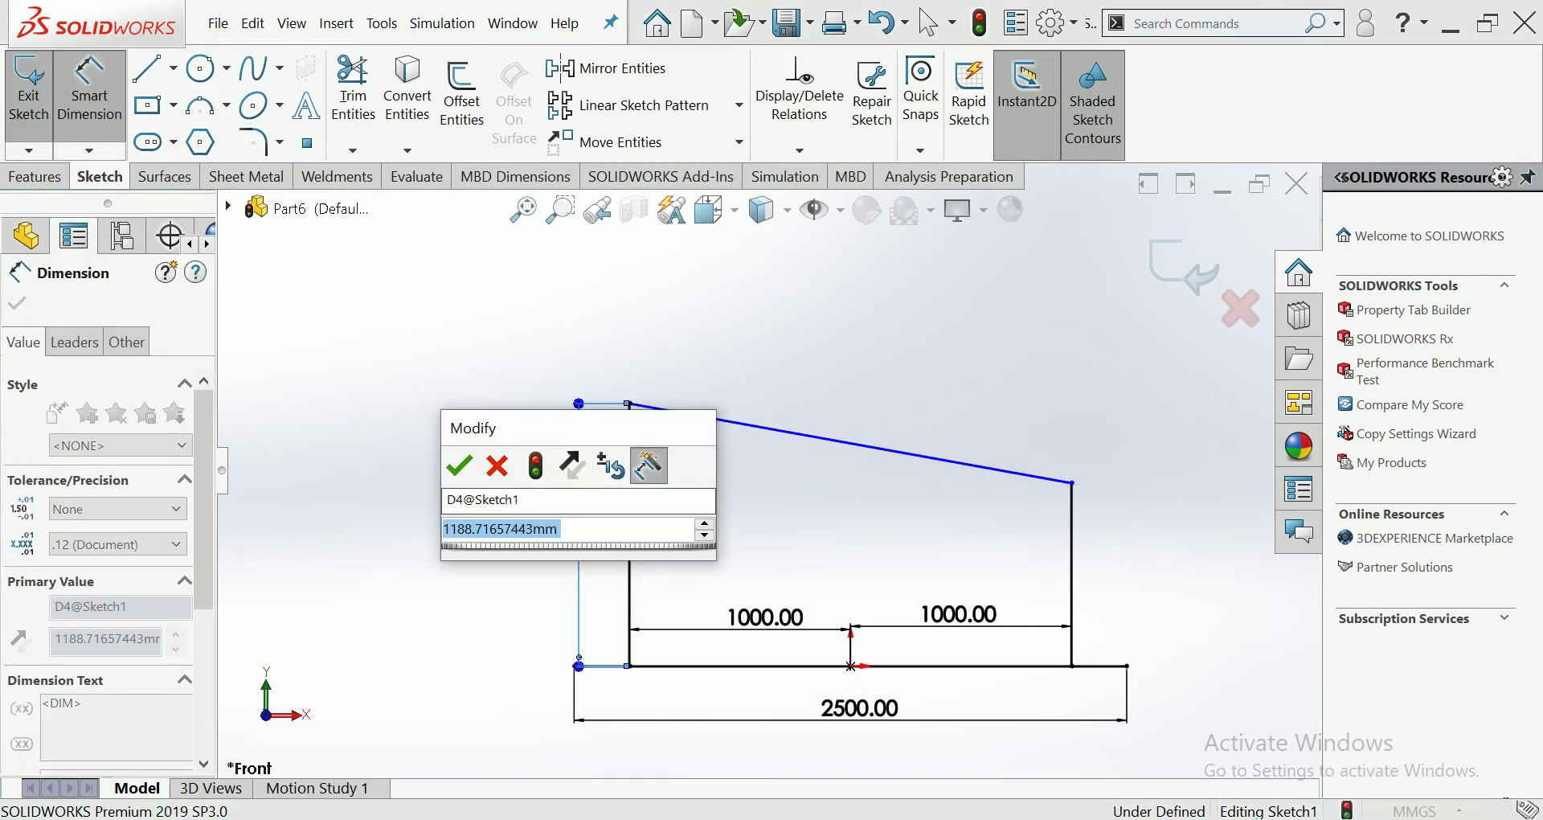
type("1200")
key("Return")
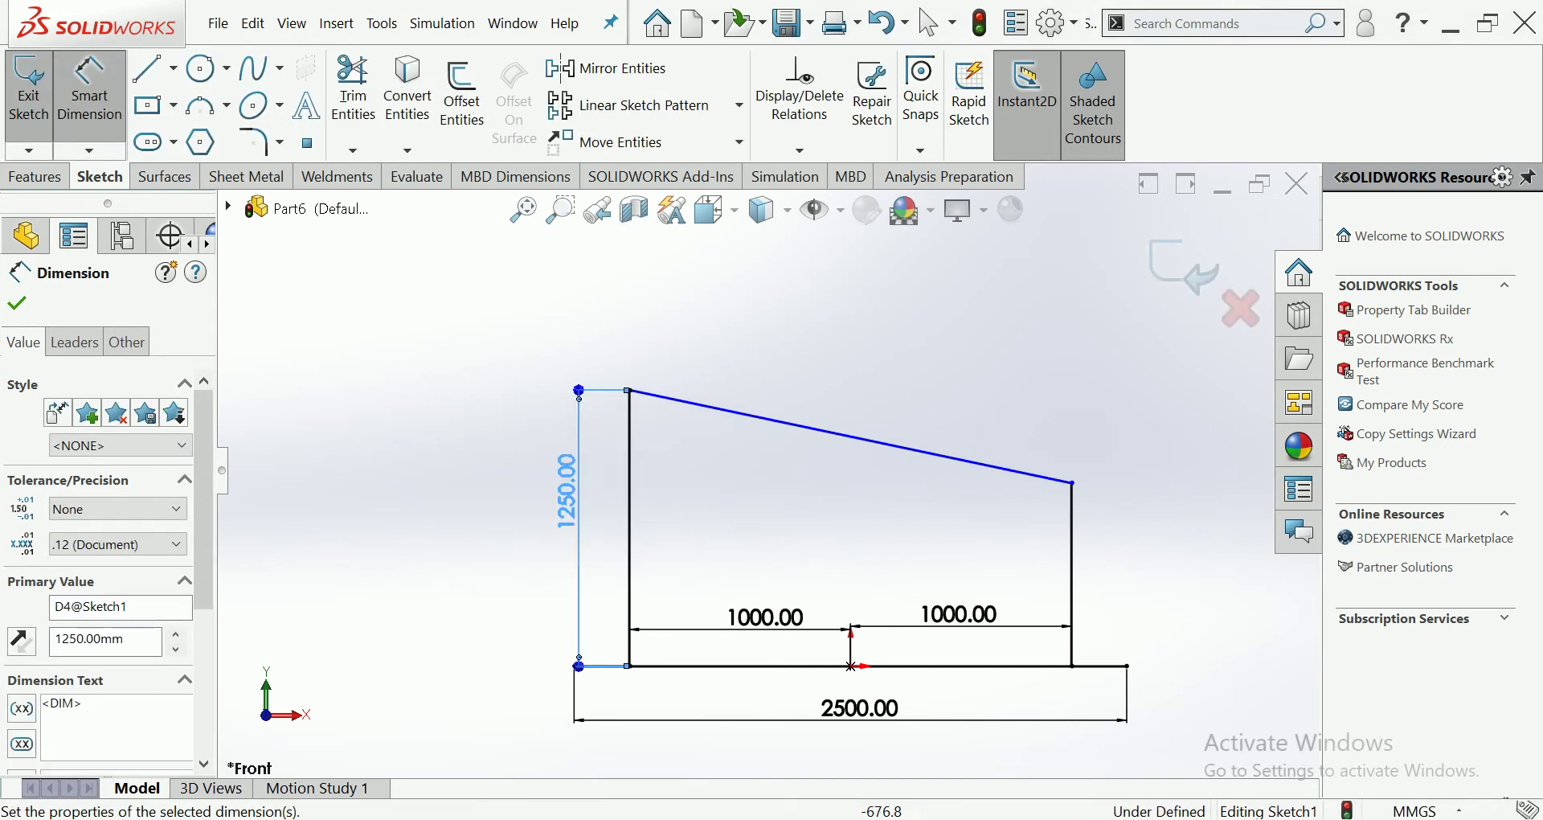
left_click(1125, 543)
left_click(1071, 562)
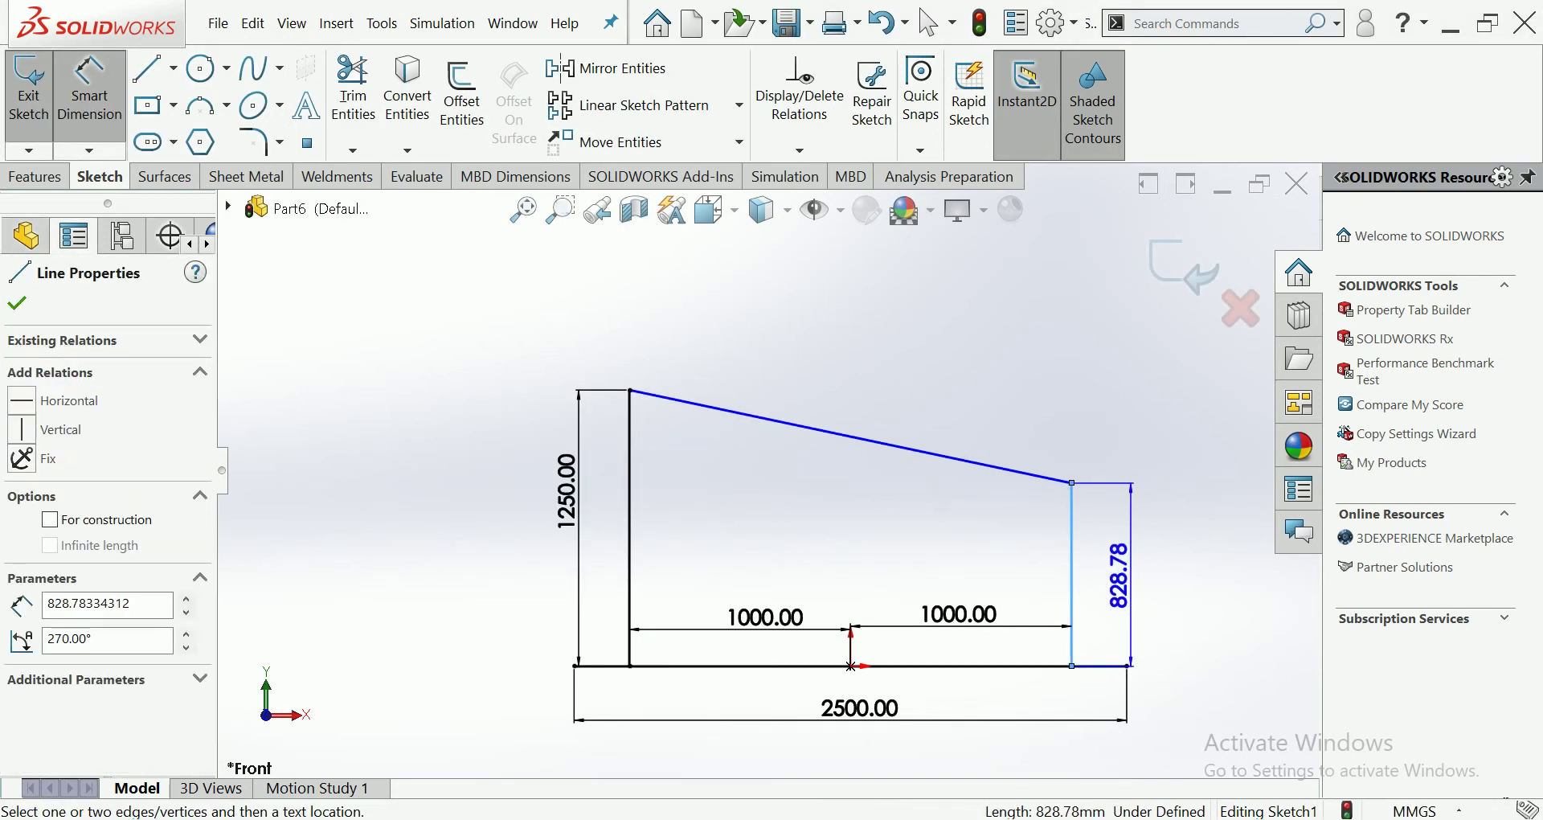
left_click(1130, 563)
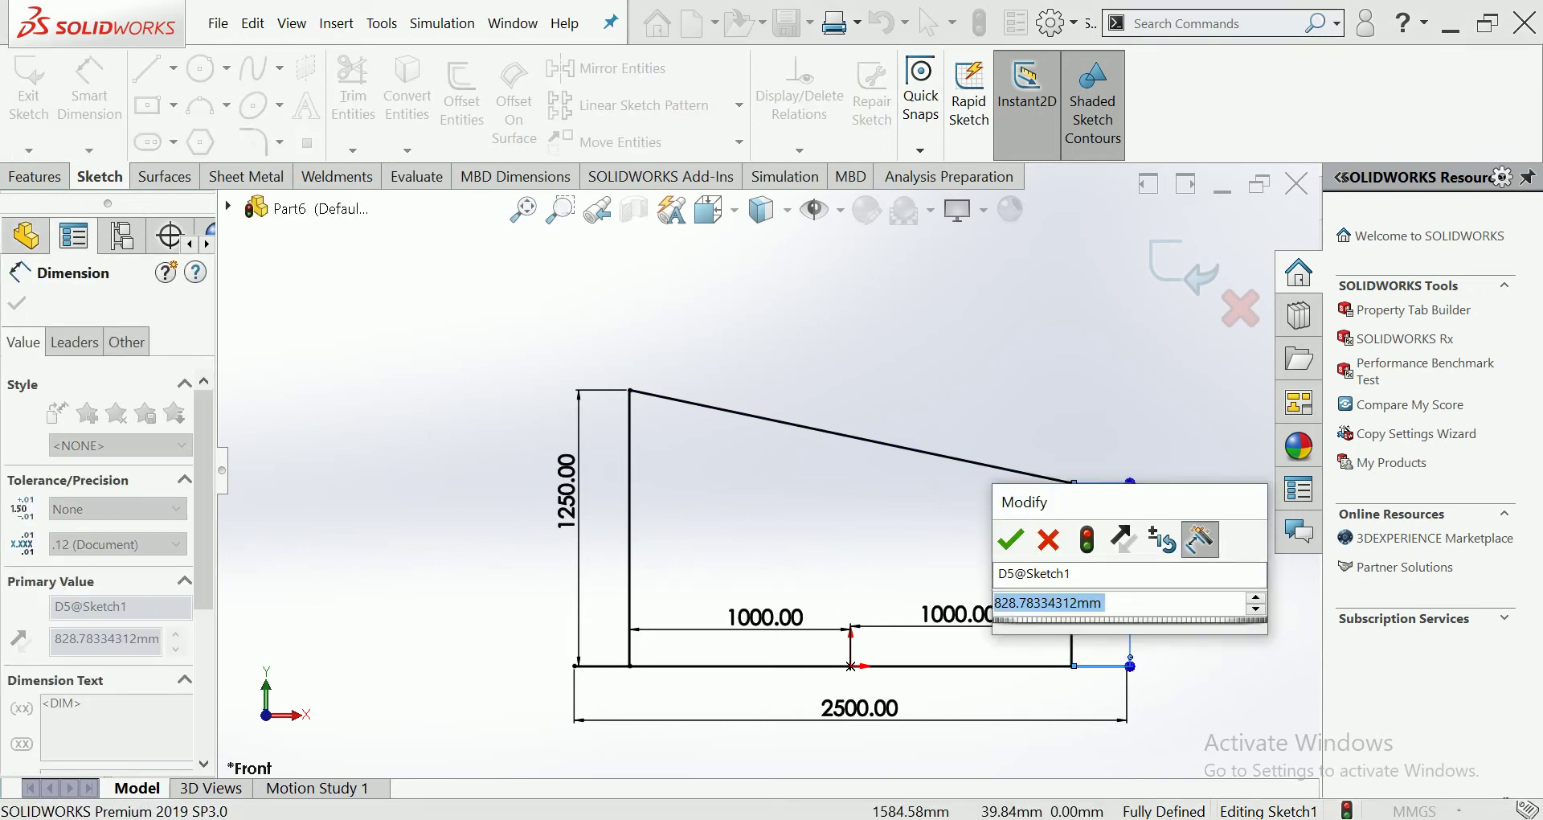
type("75")
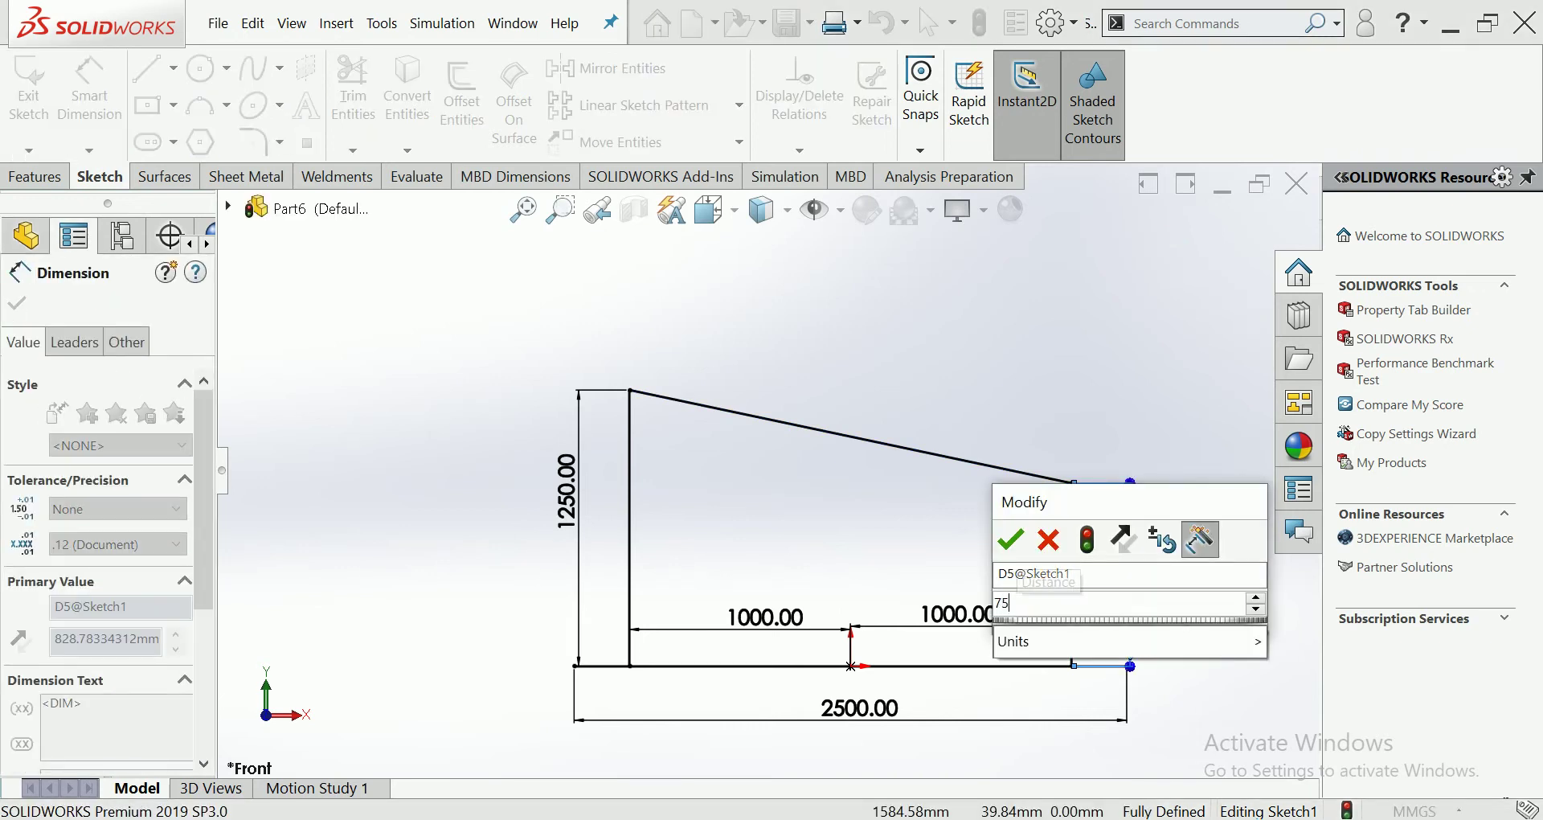
type("0")
key("Return")
key("Escape")
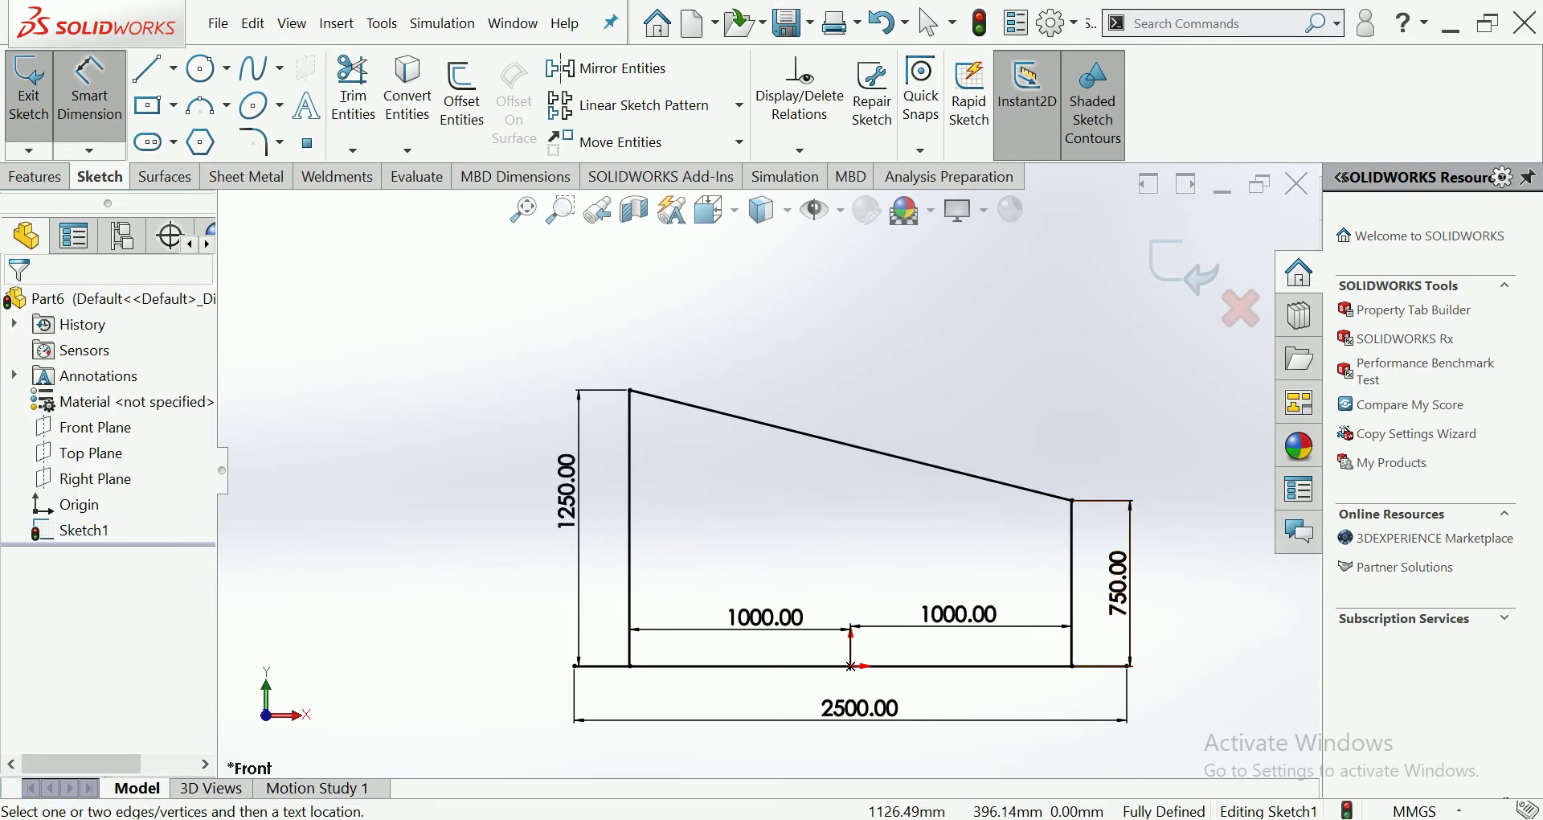
scroll(621, 485, "up", 1)
scroll(621, 485, "up", 1)
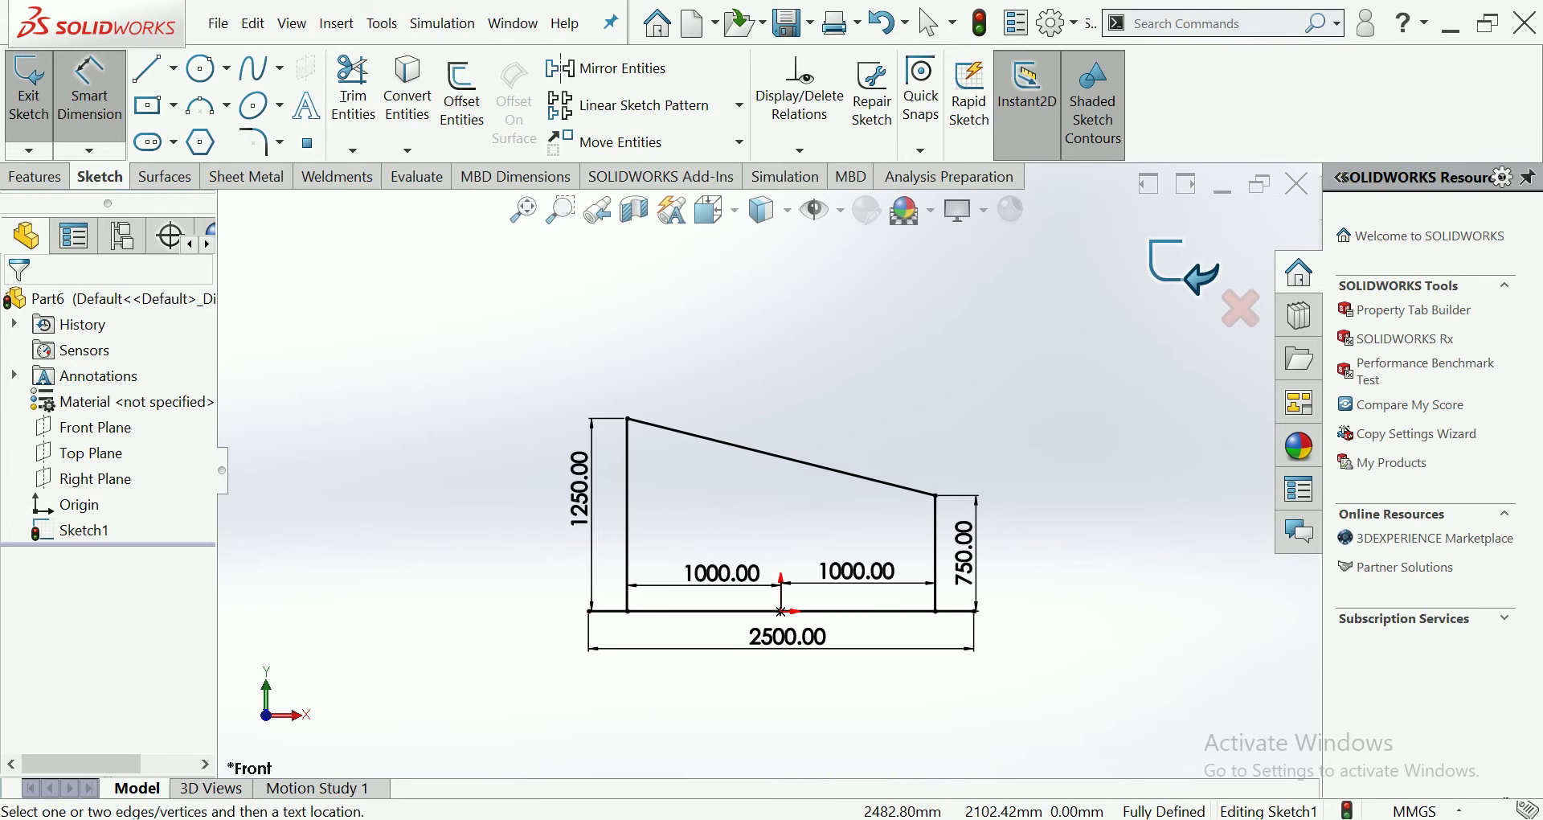
left_click(1185, 266)
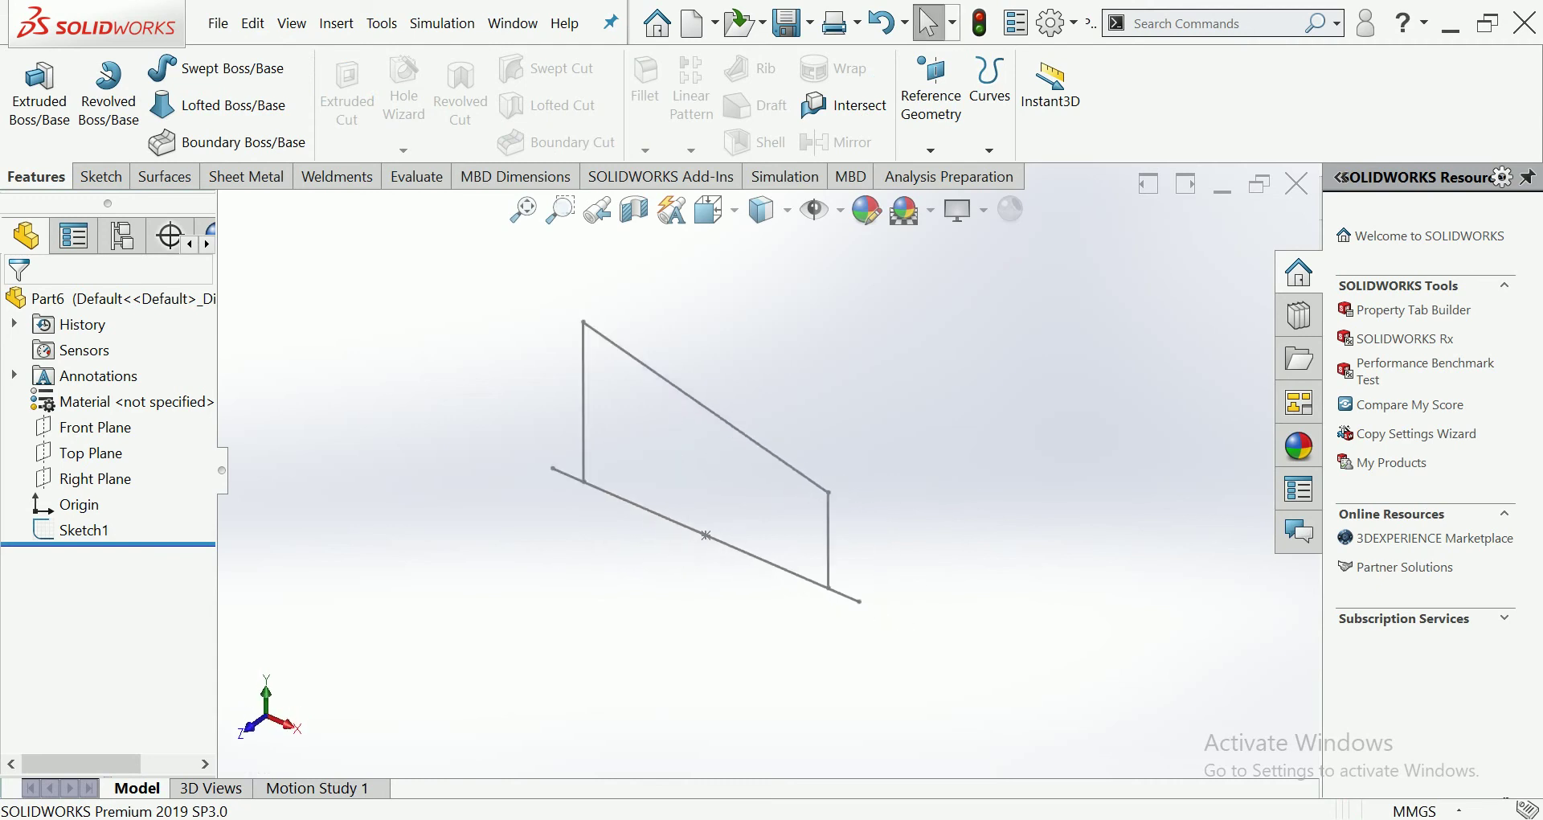
Add a square tube 30 x 30 x 2.6 structural member along the bottom base line.
left_click(336, 176)
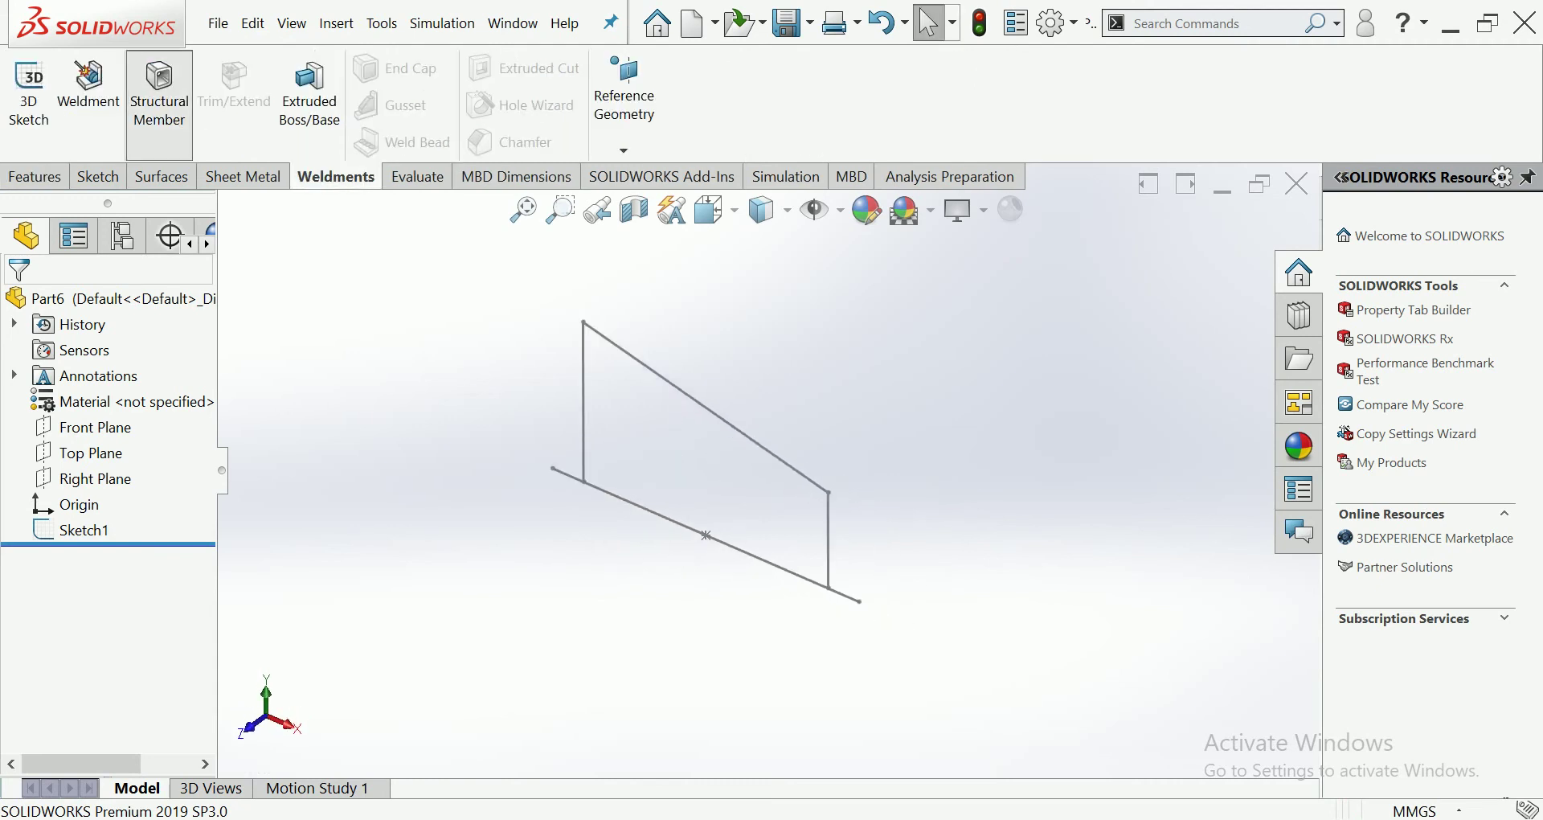
left_click(159, 97)
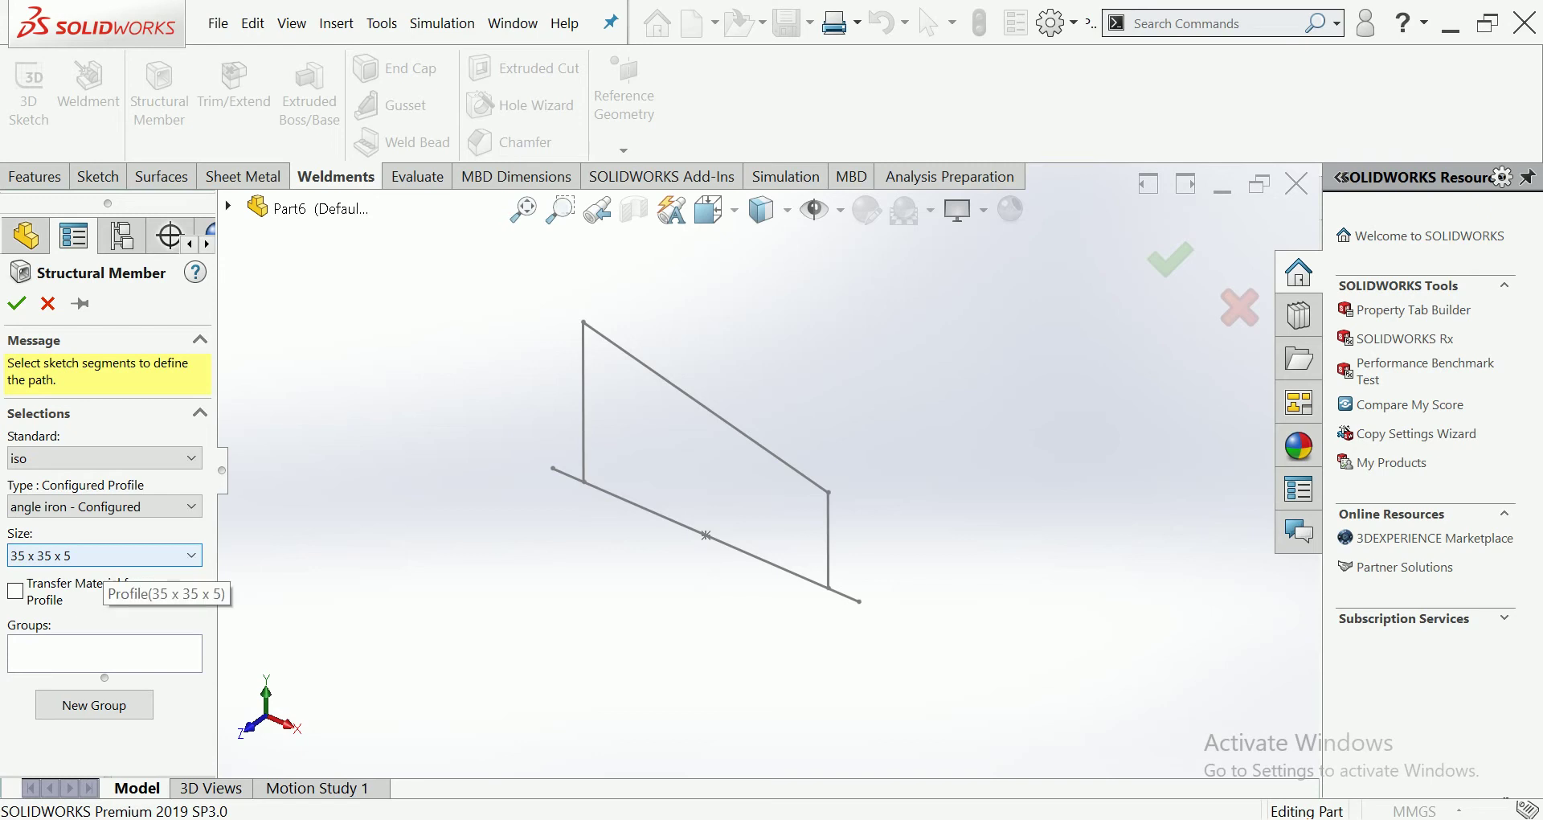
left_click(104, 506)
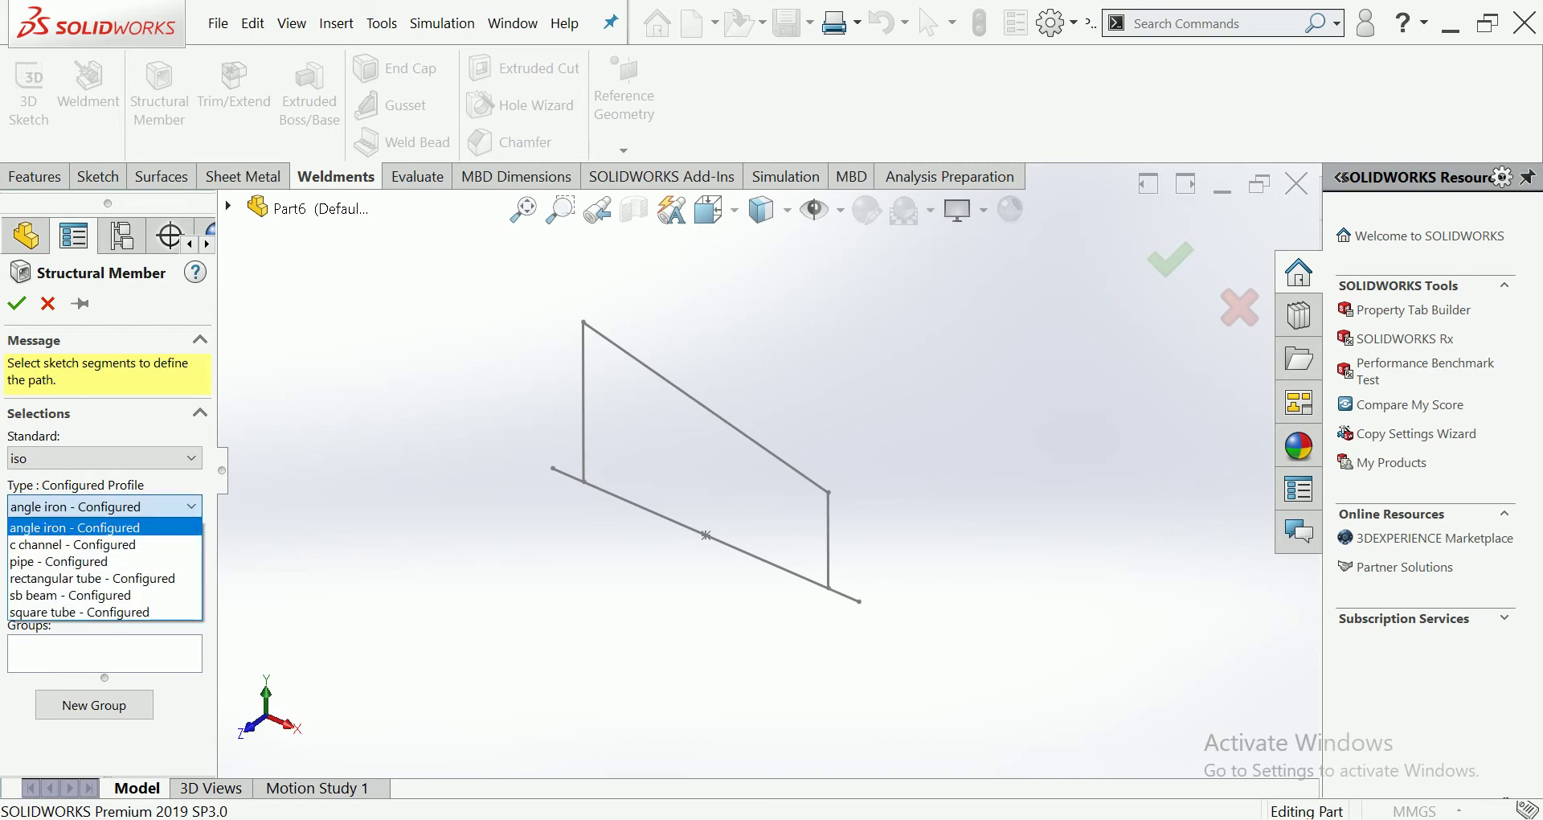
left_click(79, 612)
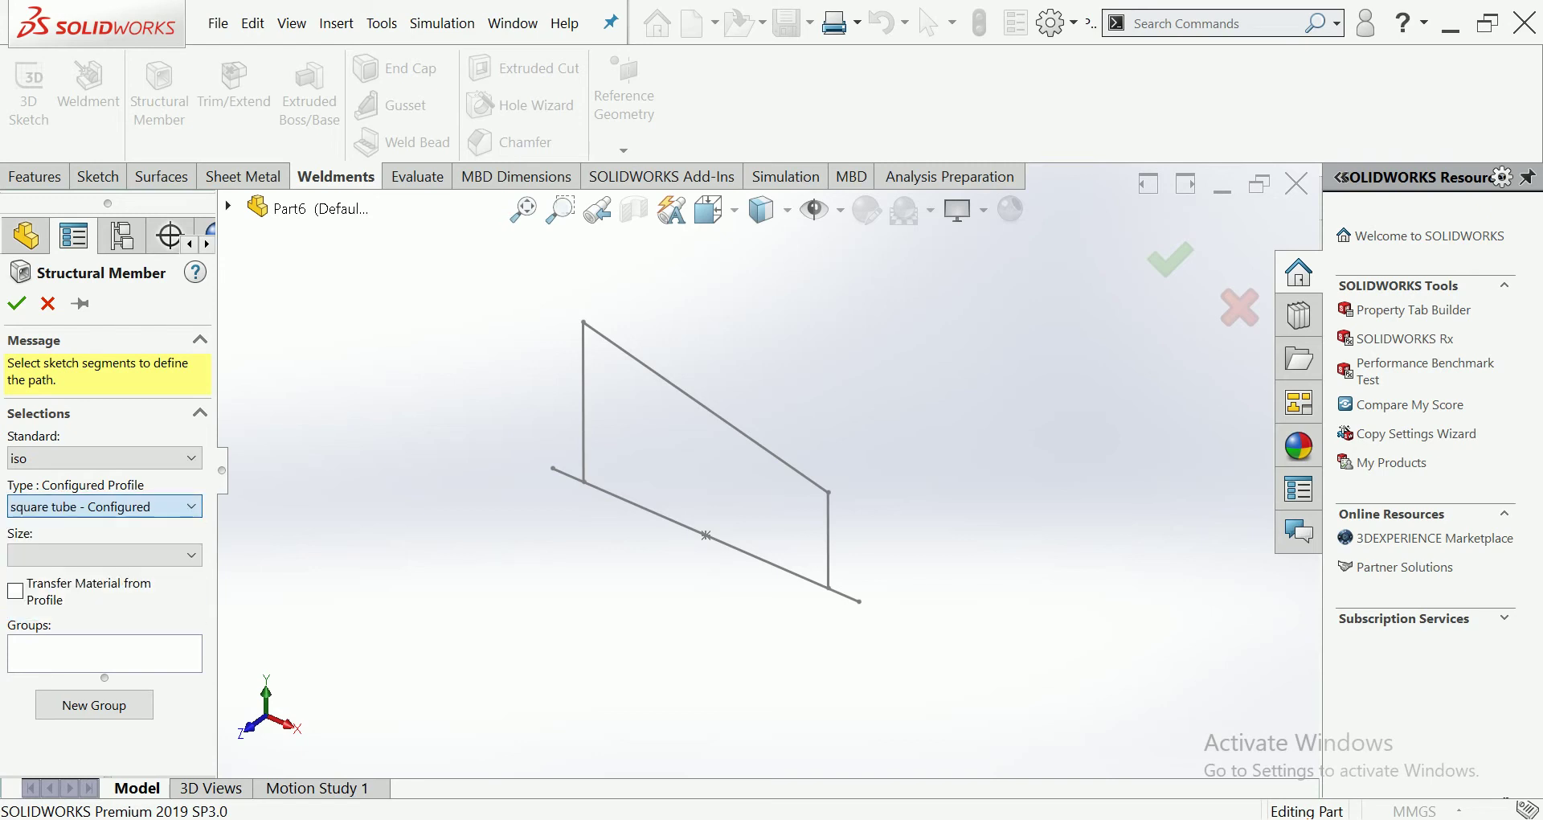
left_click(104, 554)
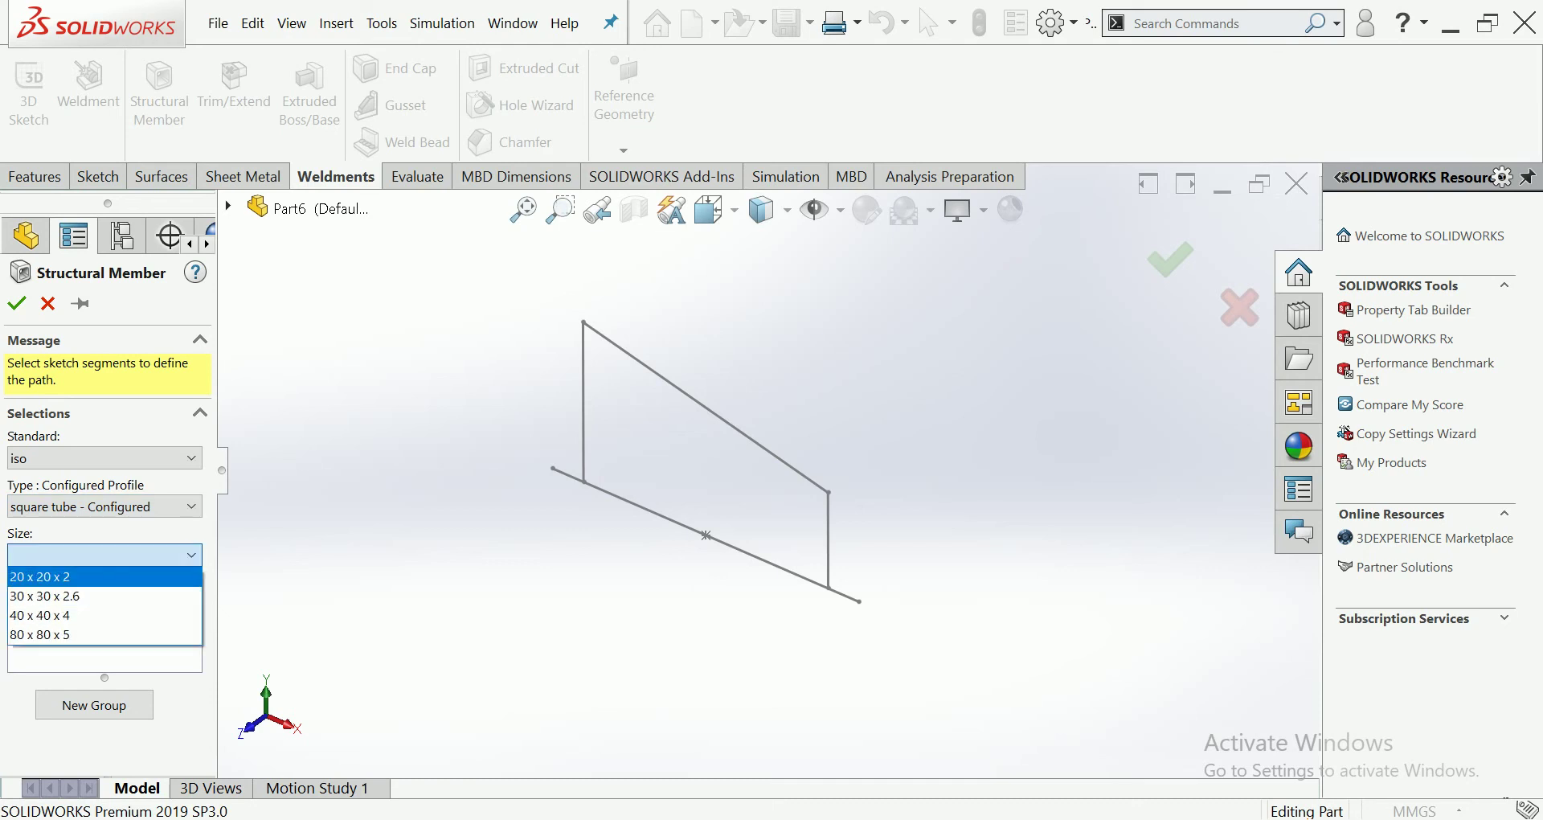
left_click(44, 595)
left_click(104, 555)
left_click(44, 595)
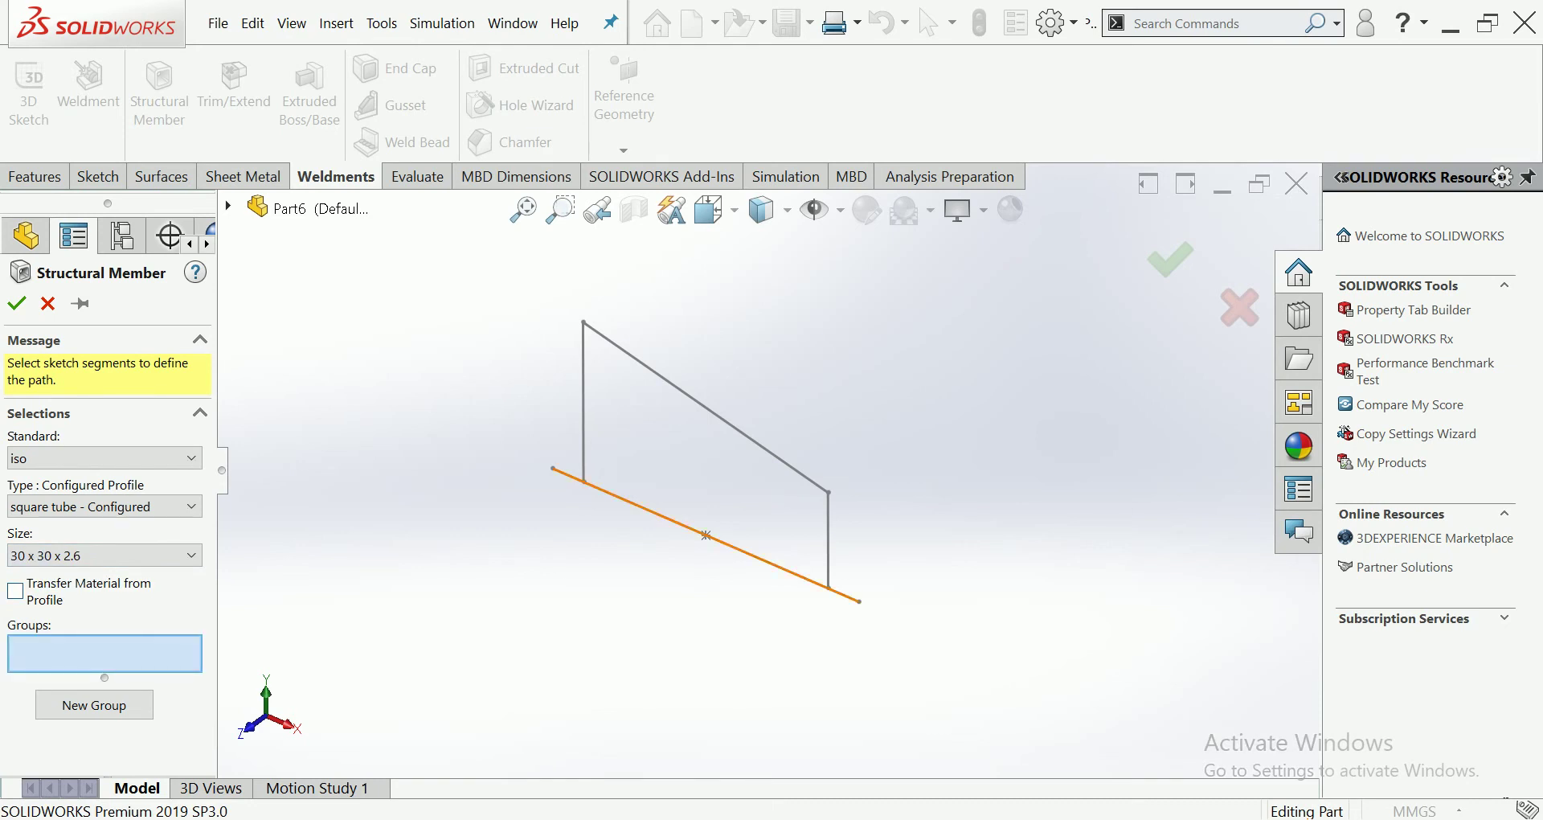
left_click(627, 501)
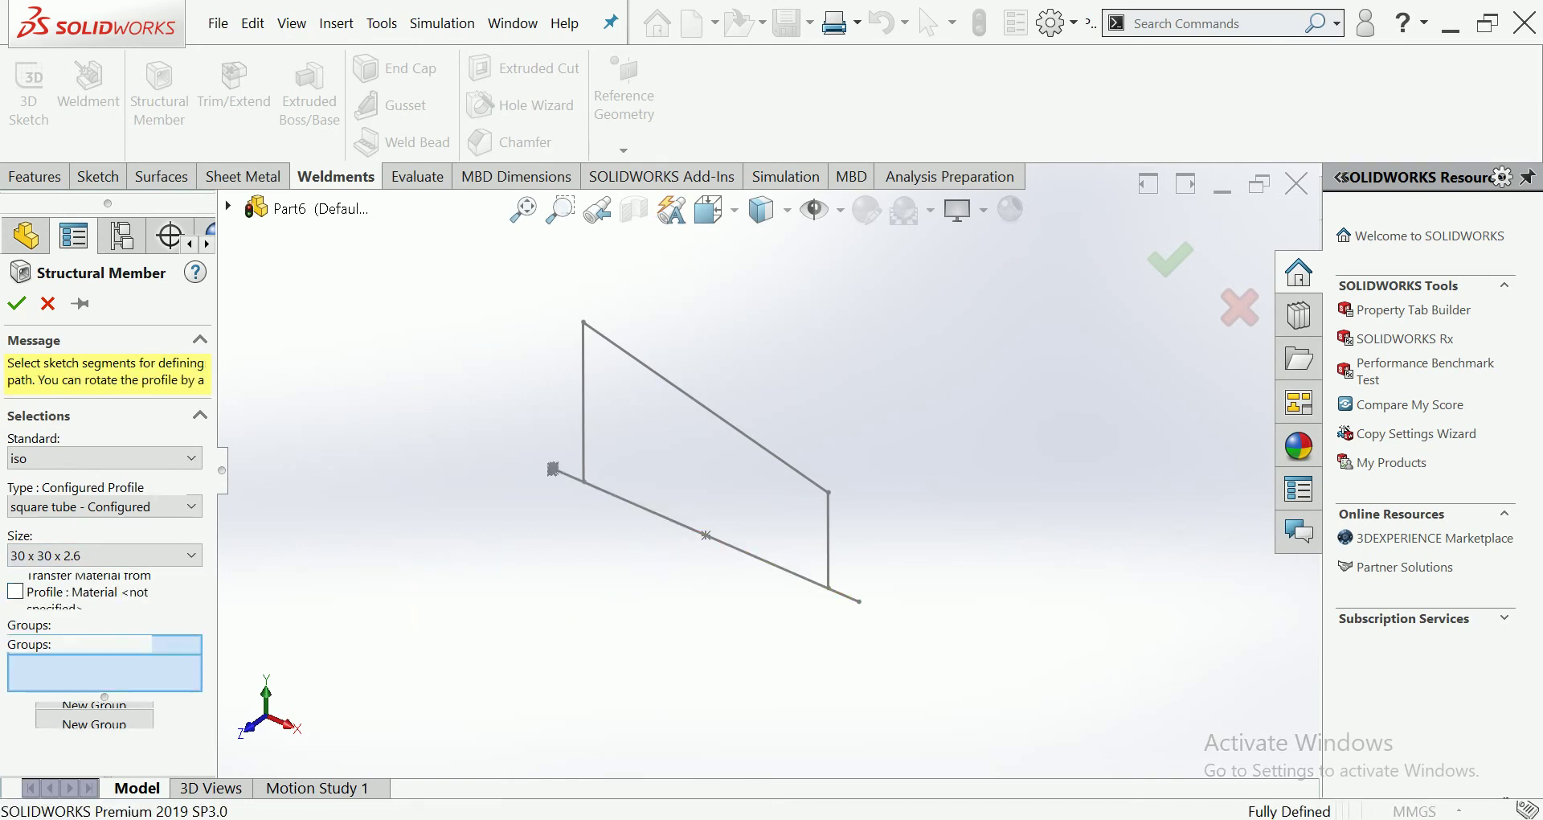
Start a second member group containing the left upright, diagonal and right upright.
scroll(588, 502, "down", 5)
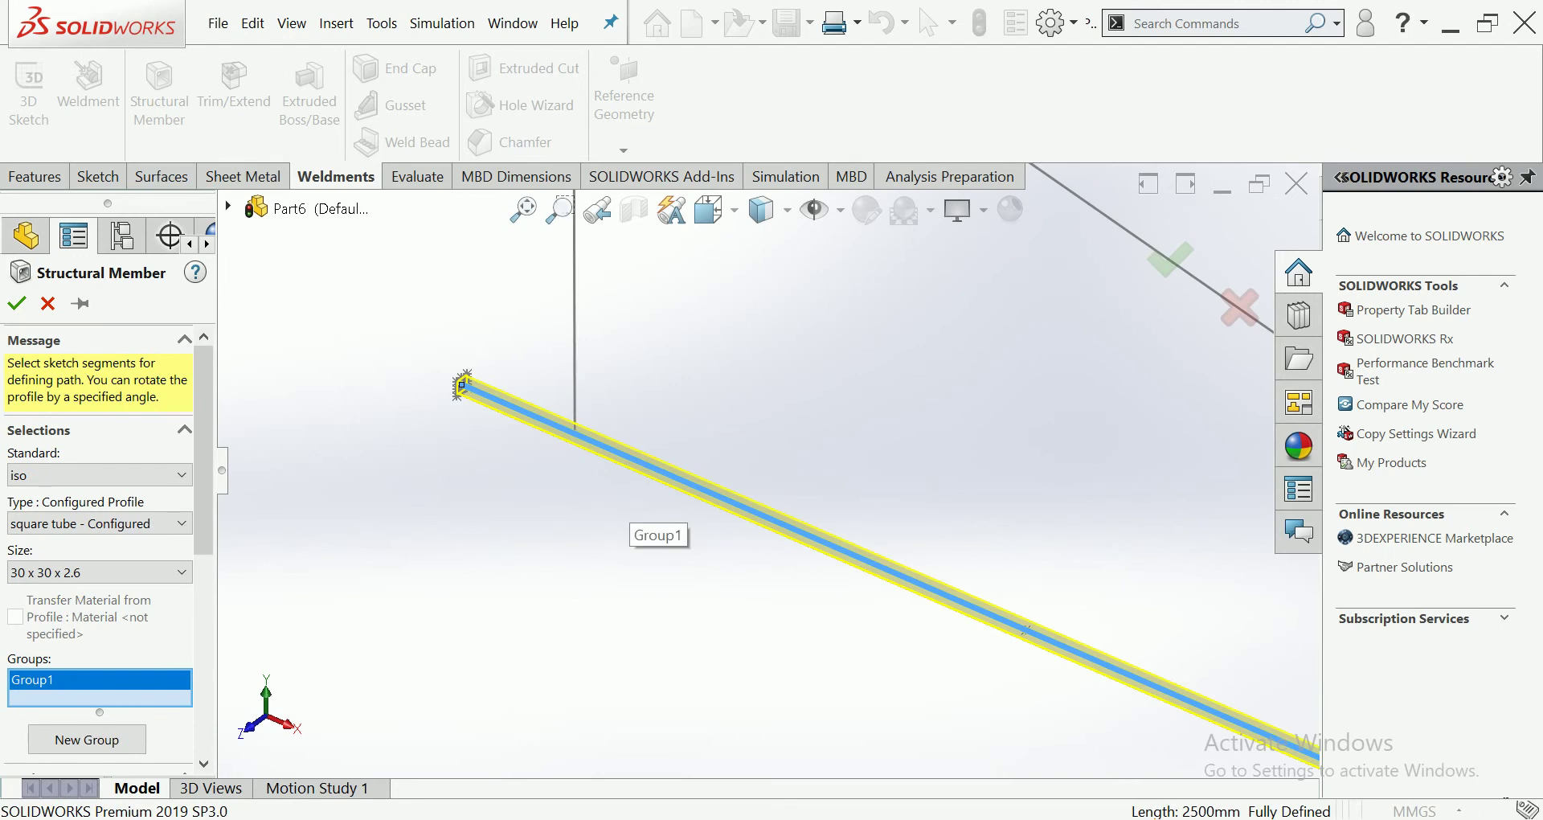
scroll(766, 471, "up", 5)
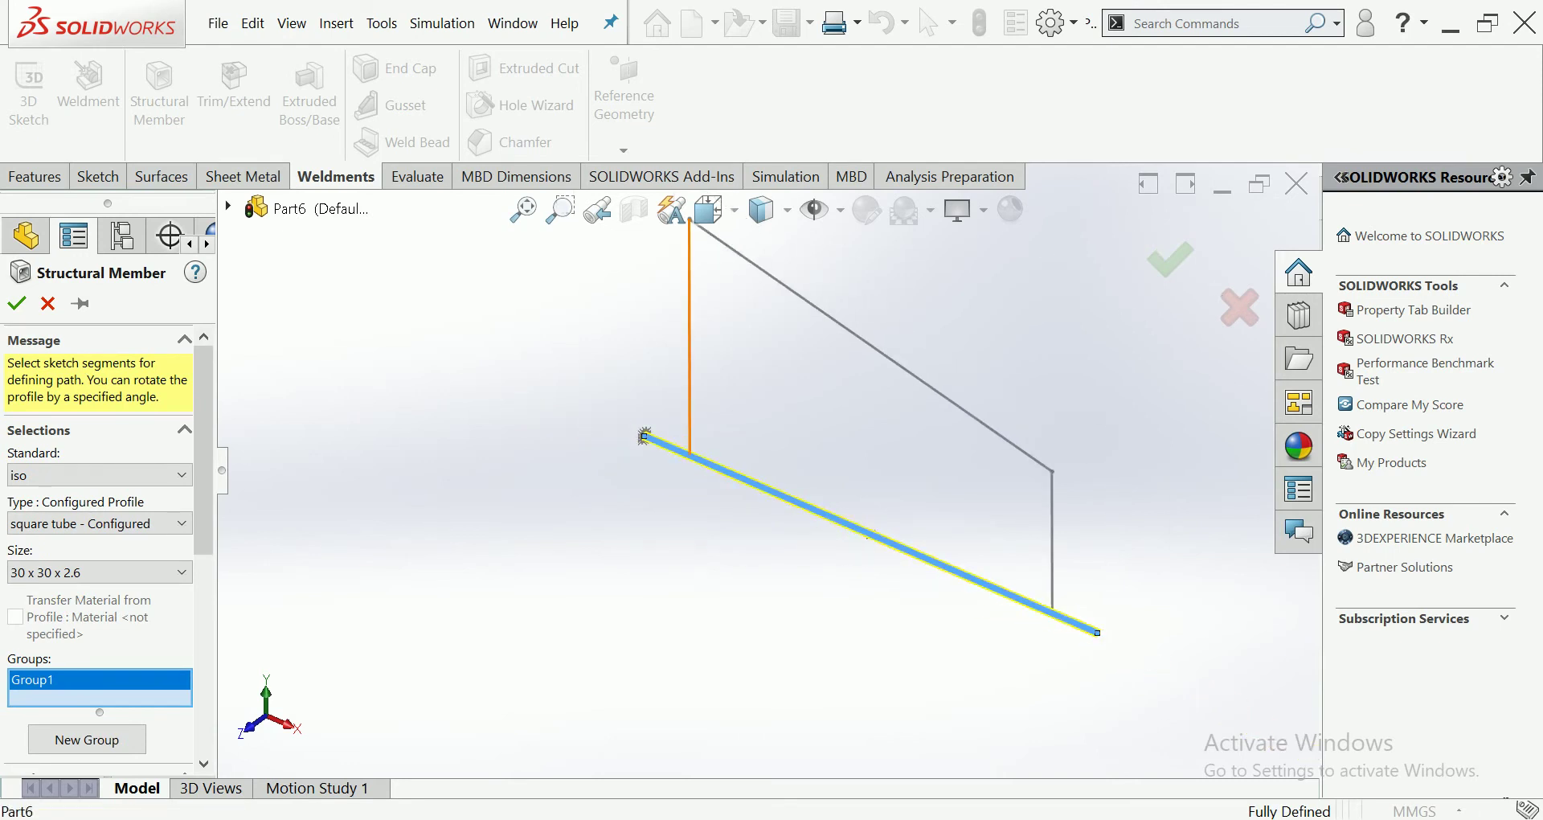
left_click(87, 739)
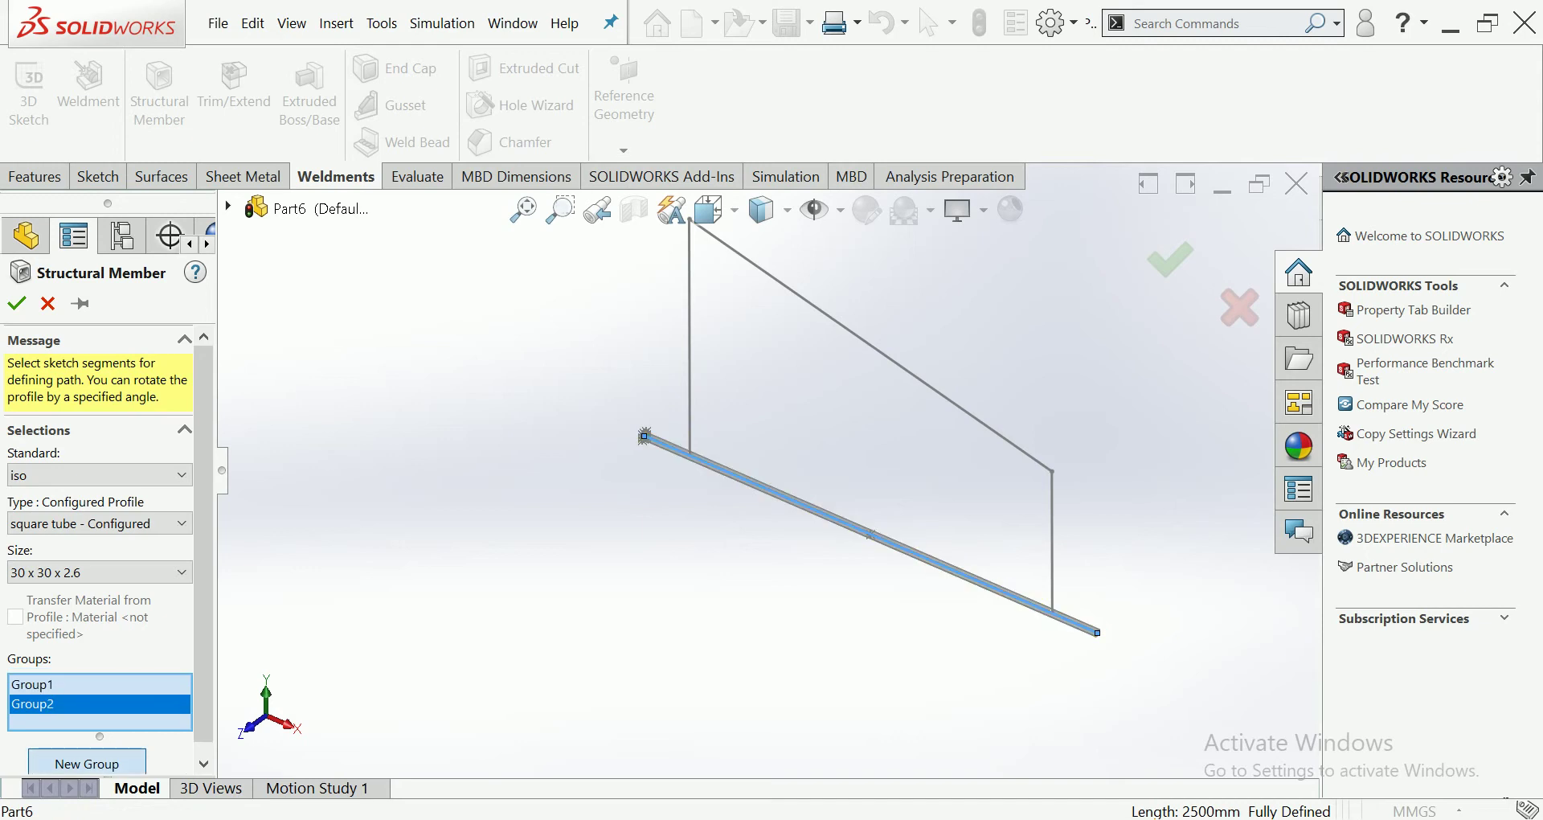
left_click(688, 434)
scroll(712, 460, "up", 2)
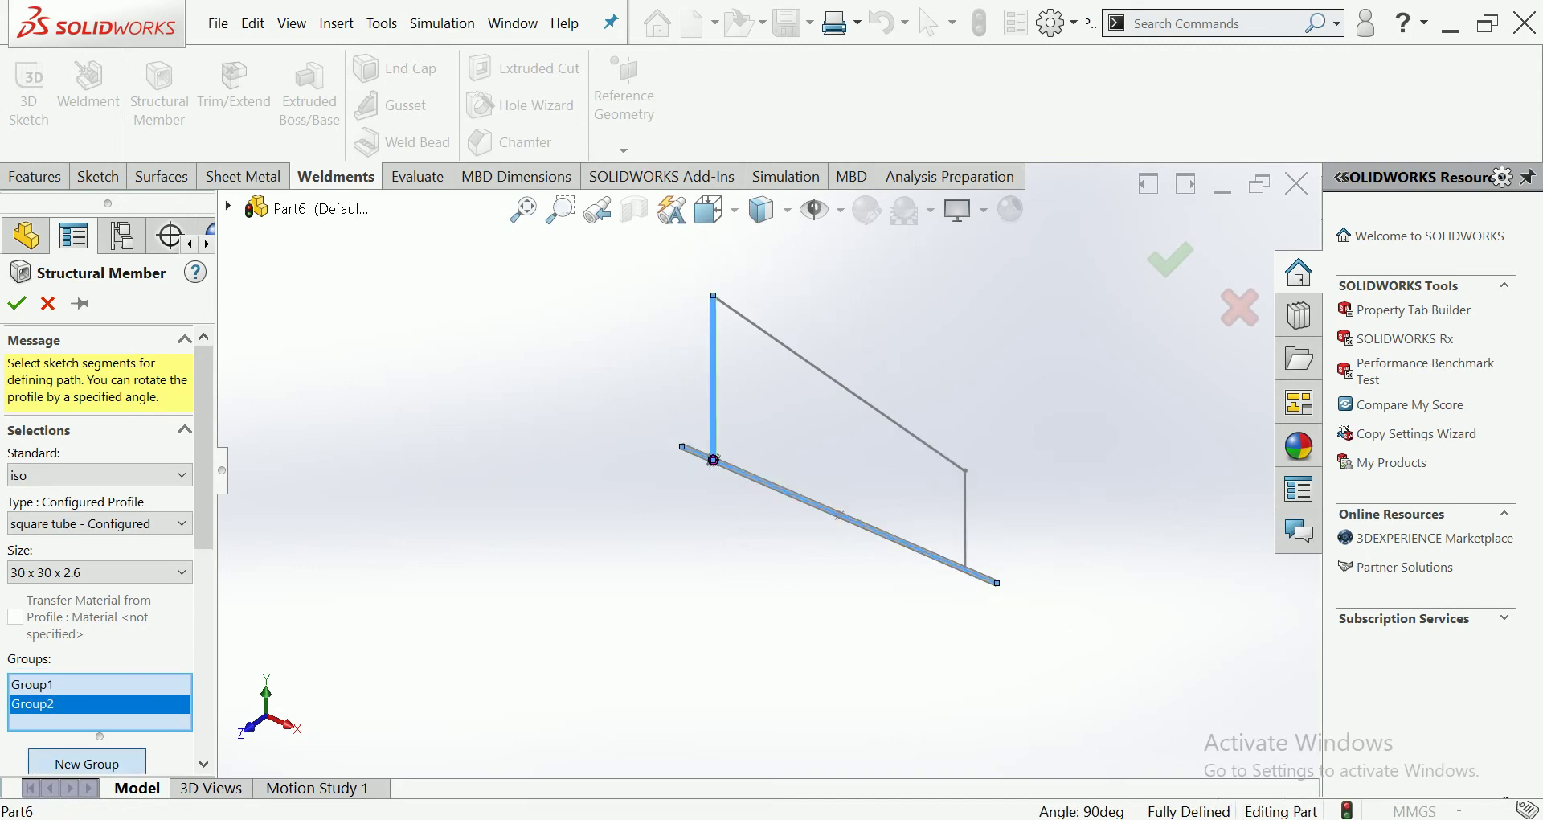
left_click(838, 383)
left_click(965, 518)
scroll(965, 518, "down", 2)
middle_click_drag(965, 518, 901, 577, "ctrl")
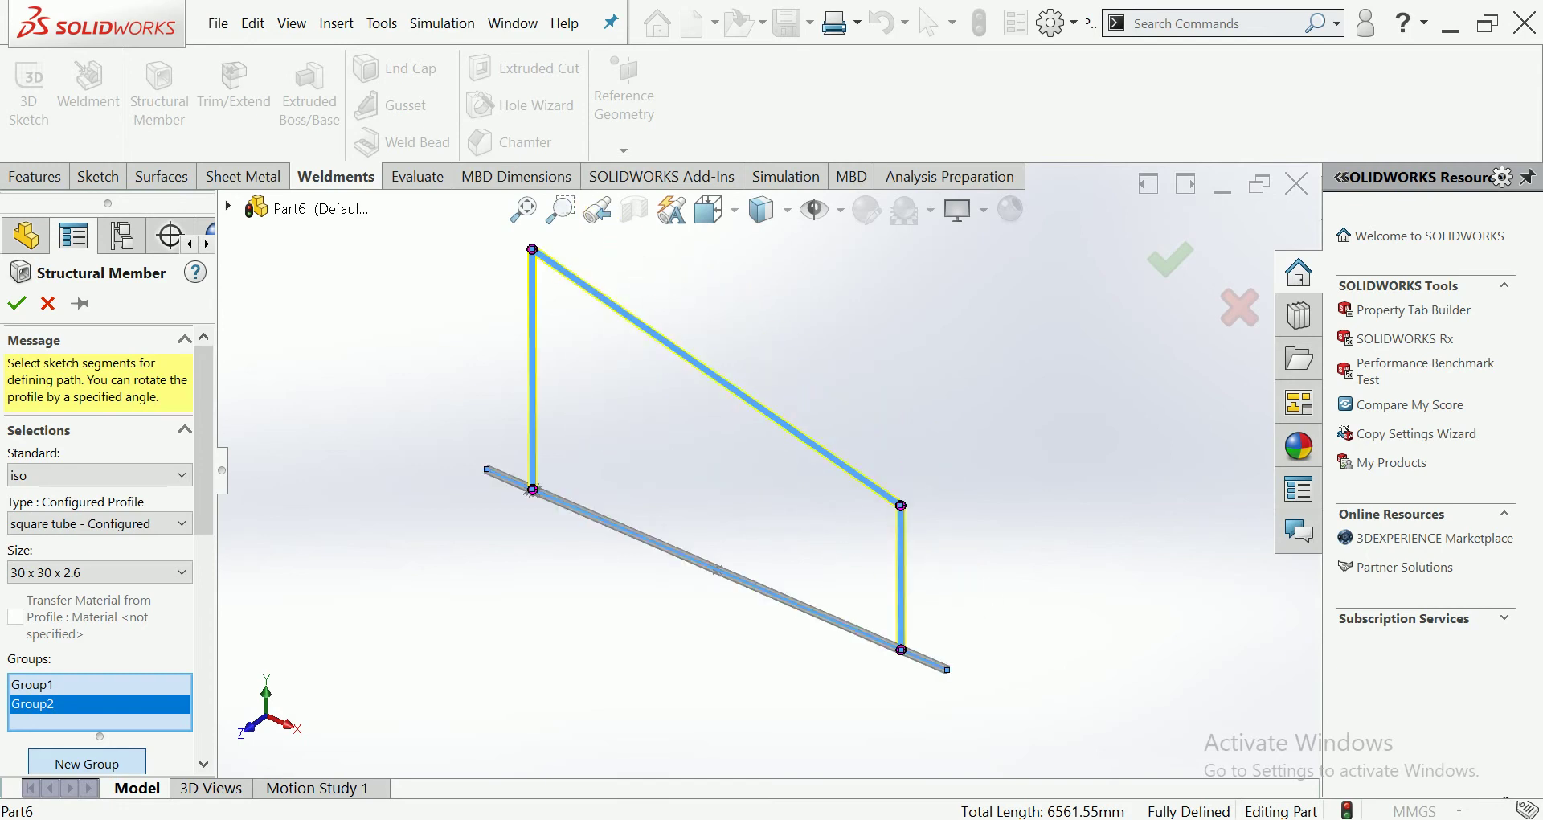
scroll(104, 546, "down", 3)
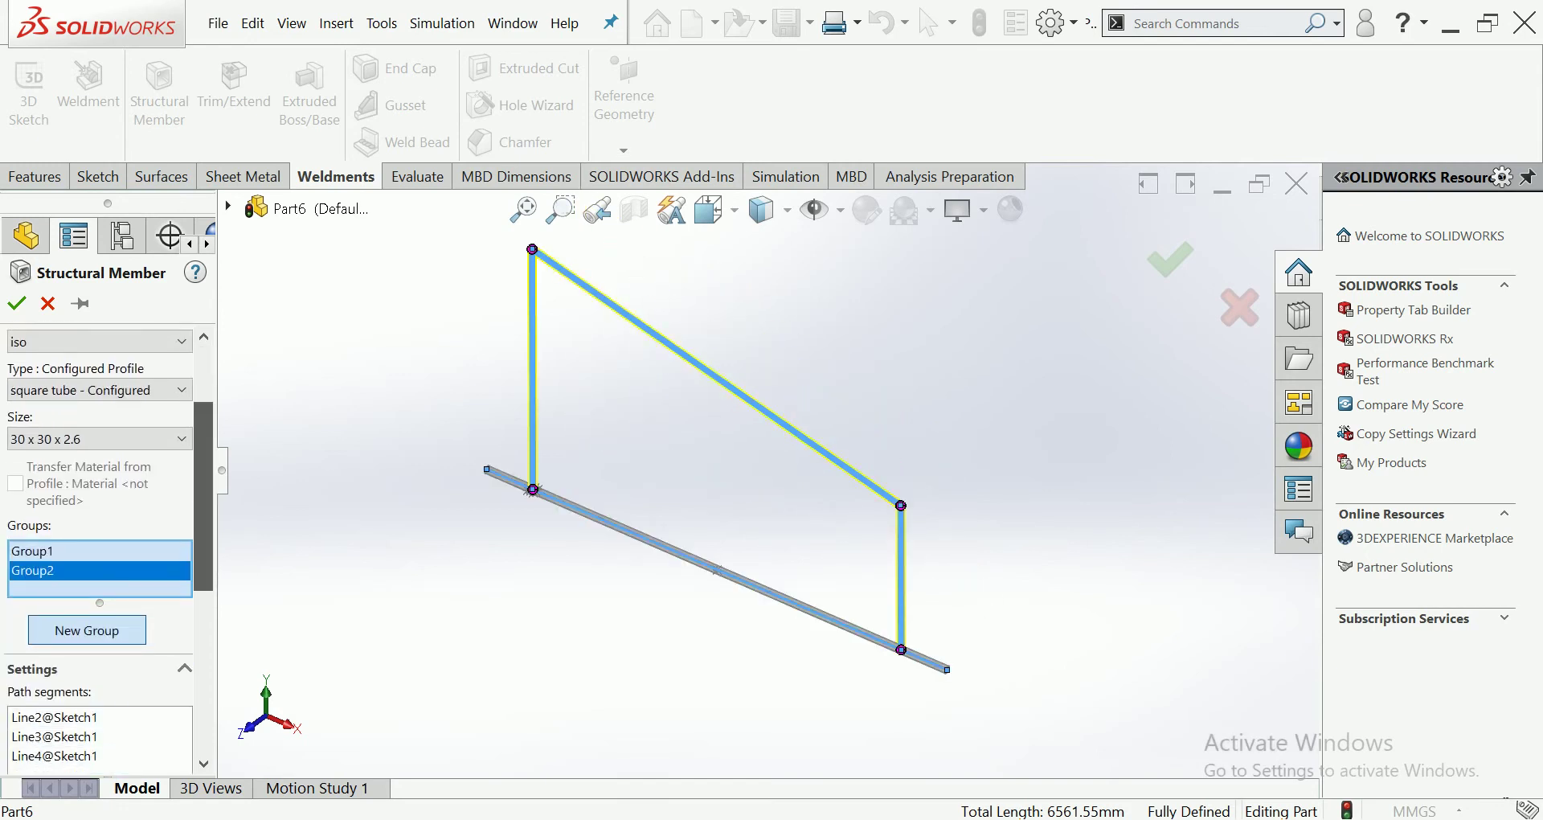
scroll(105, 546, "up", 3)
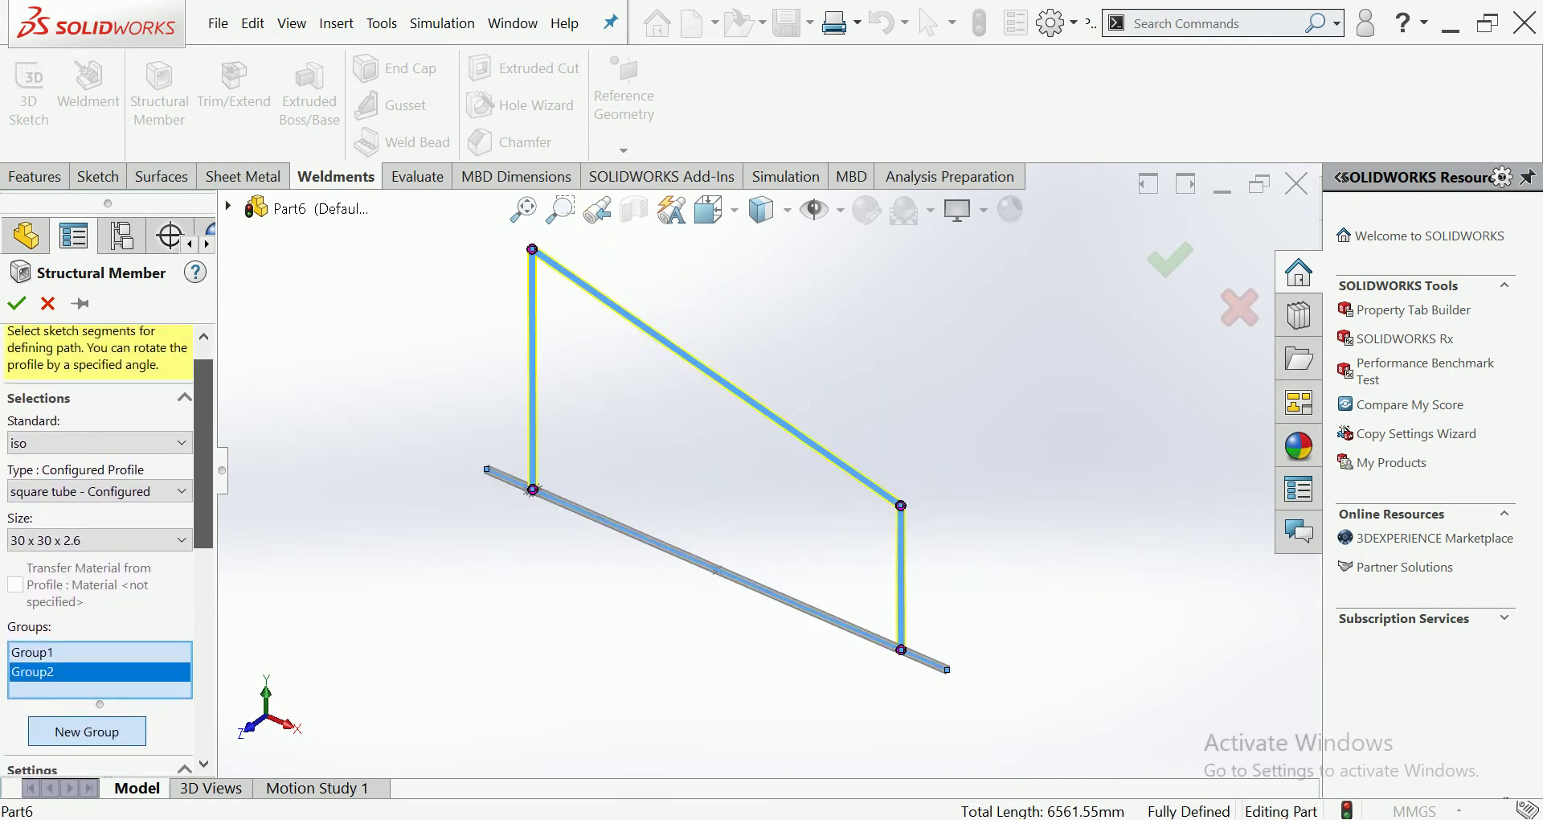
scroll(104, 546, "down", 1)
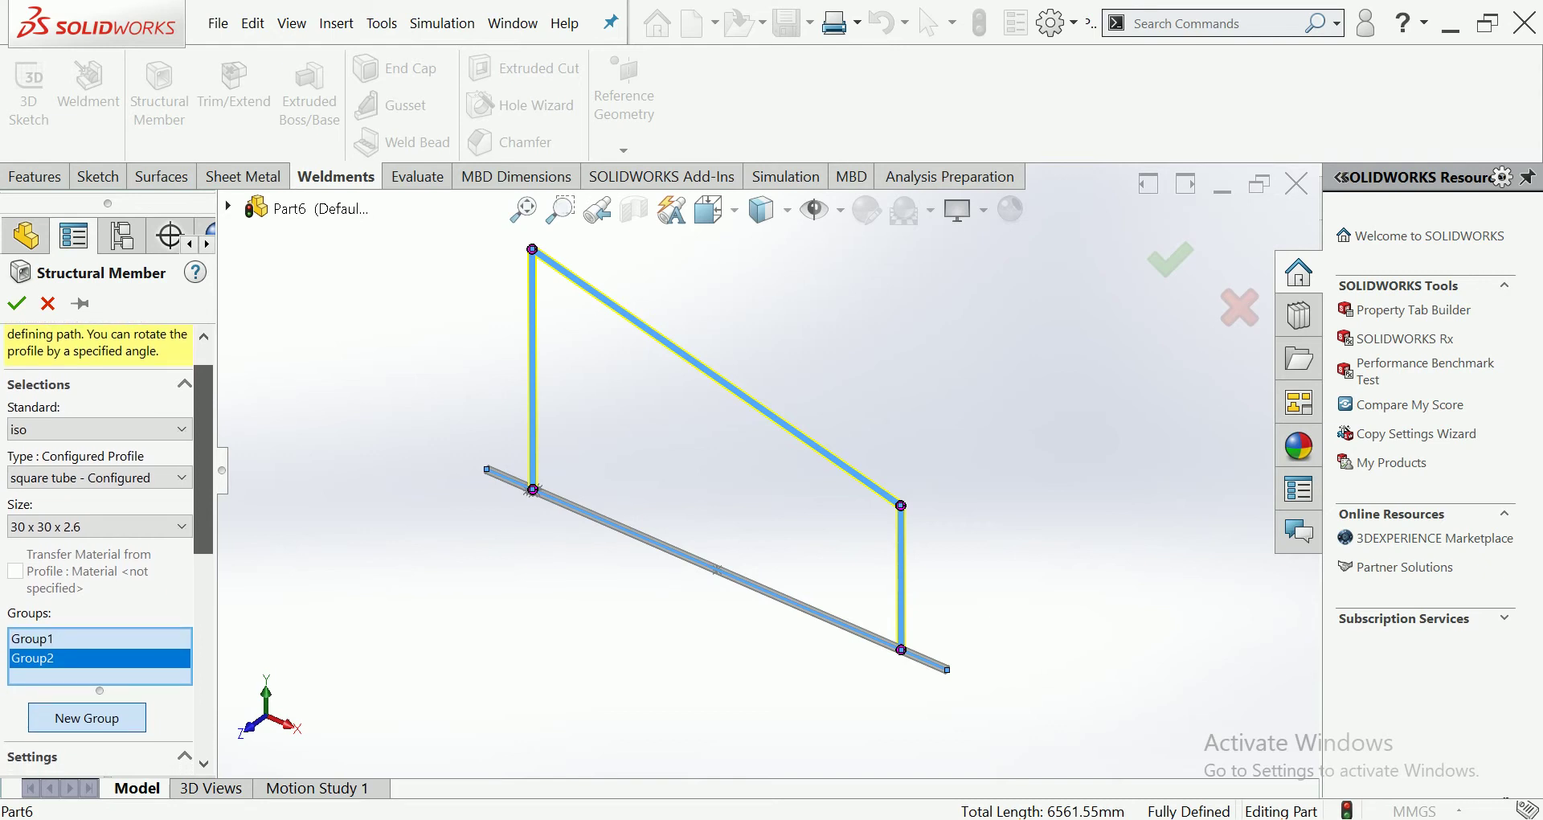
scroll(105, 546, "down", 1)
scroll(101, 546, "down", 1)
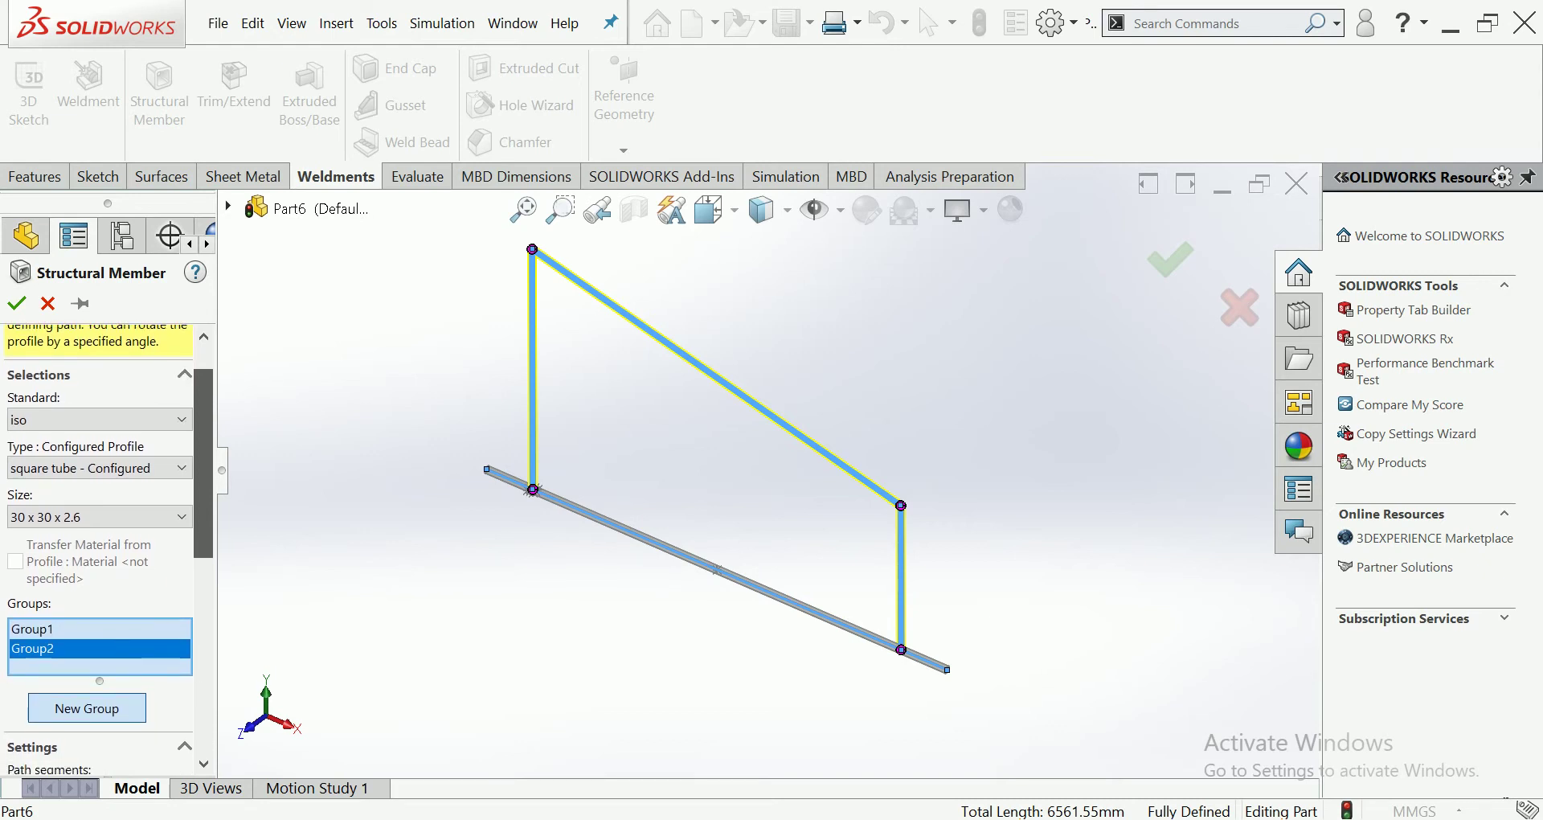
scroll(100, 546, "up", 3)
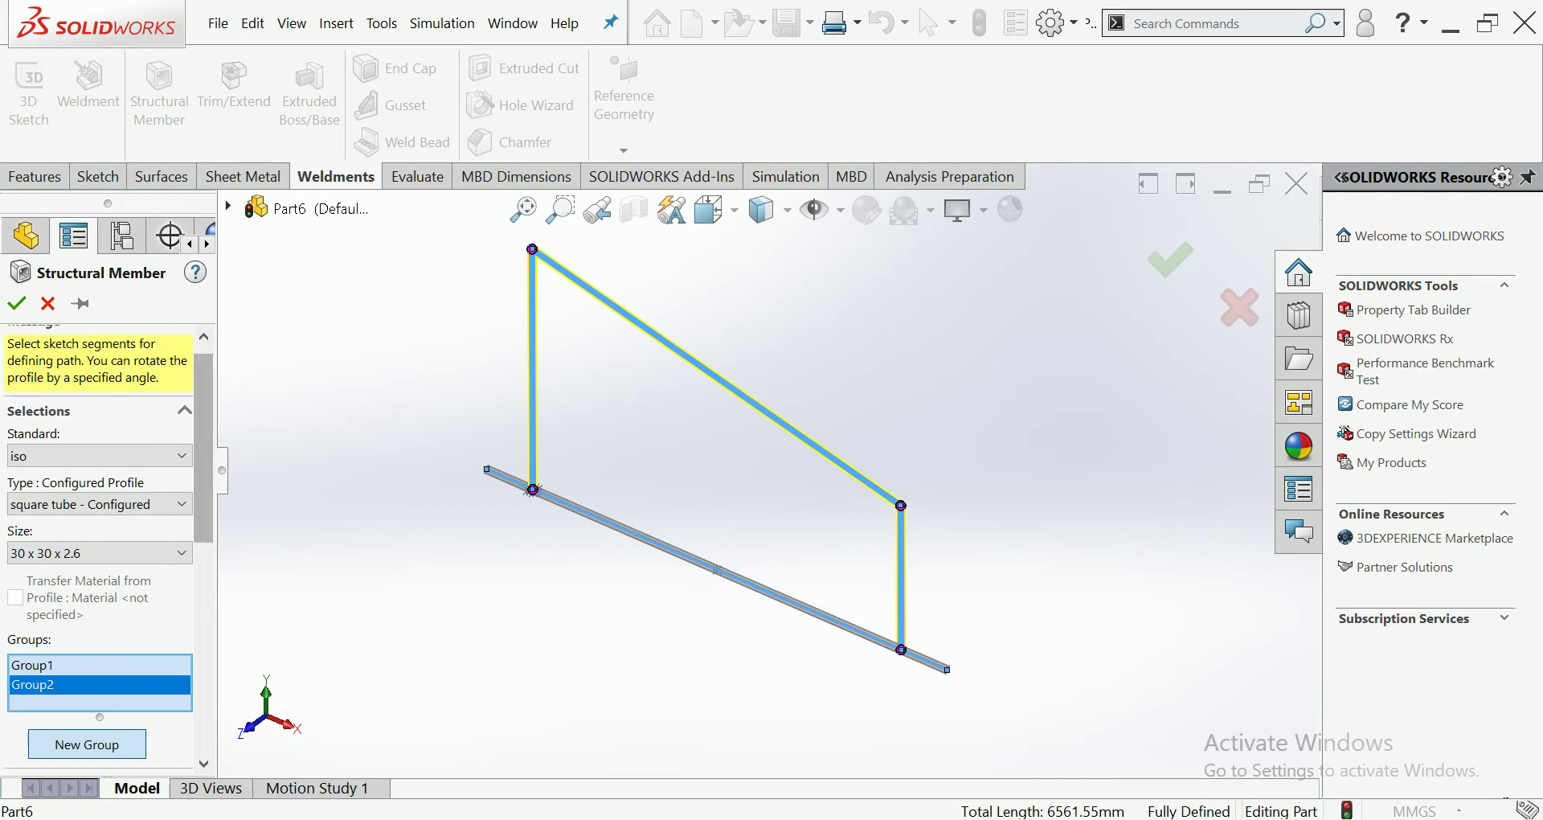
scroll(108, 547, "down", 2)
scroll(109, 546, "down", 2)
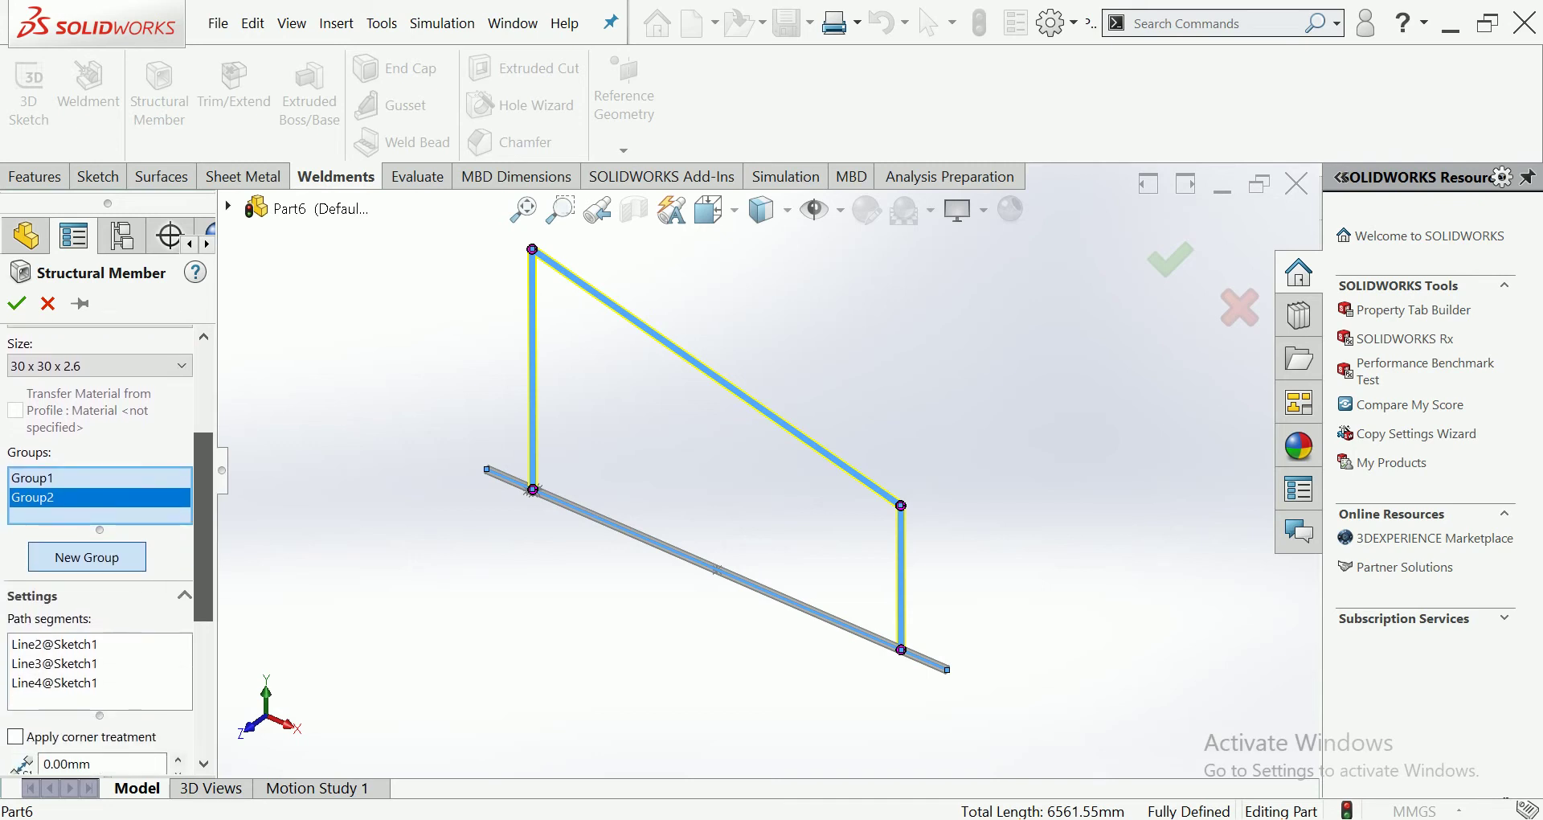
Size the second group as 40 x 40 x 4 square tube and create the members.
left_click(99, 366)
left_click(48, 420)
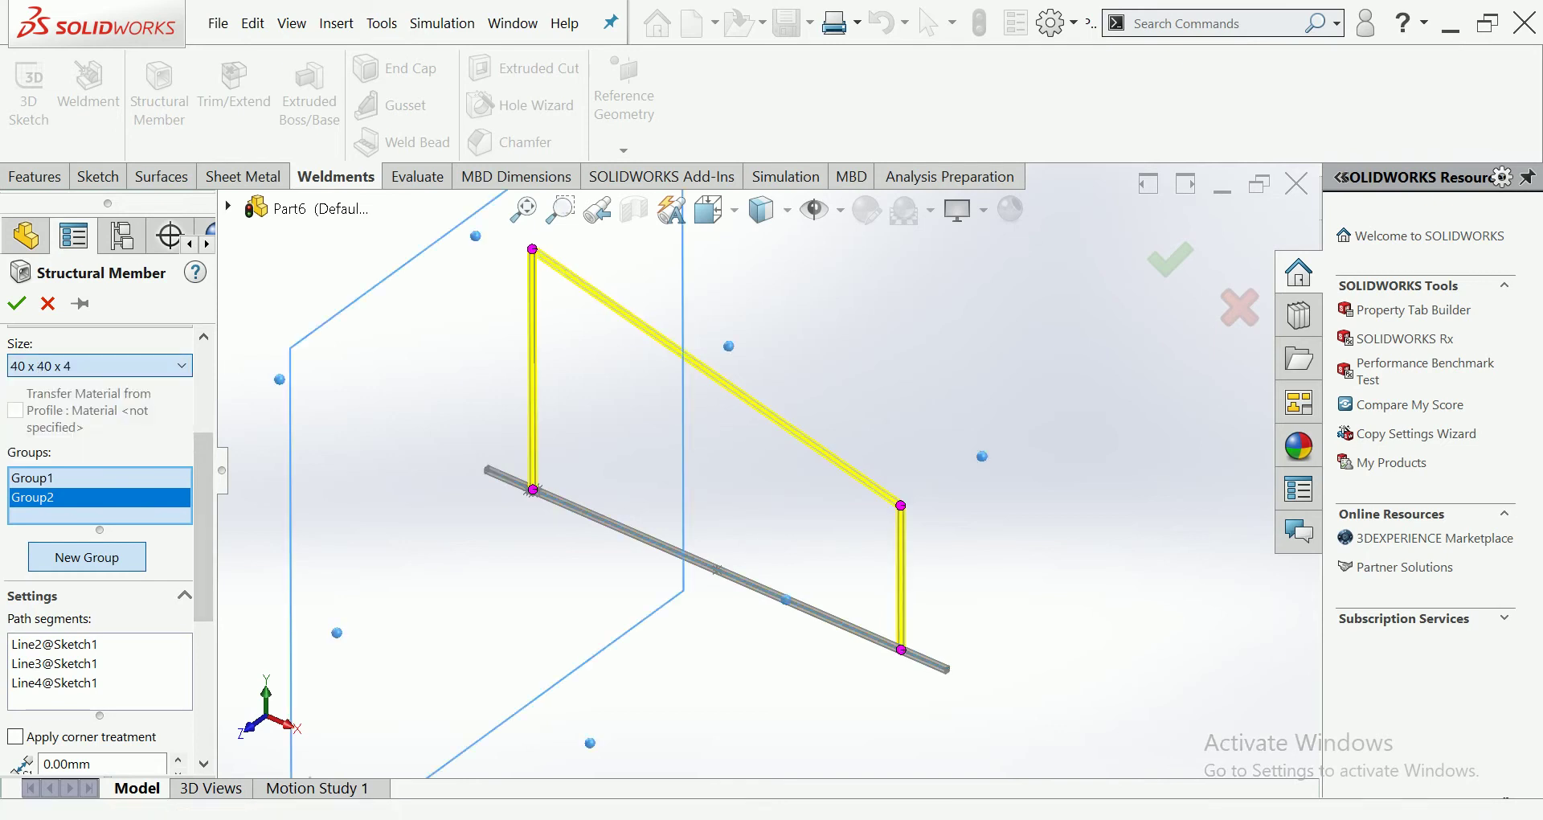
scroll(99, 547, "down", 1)
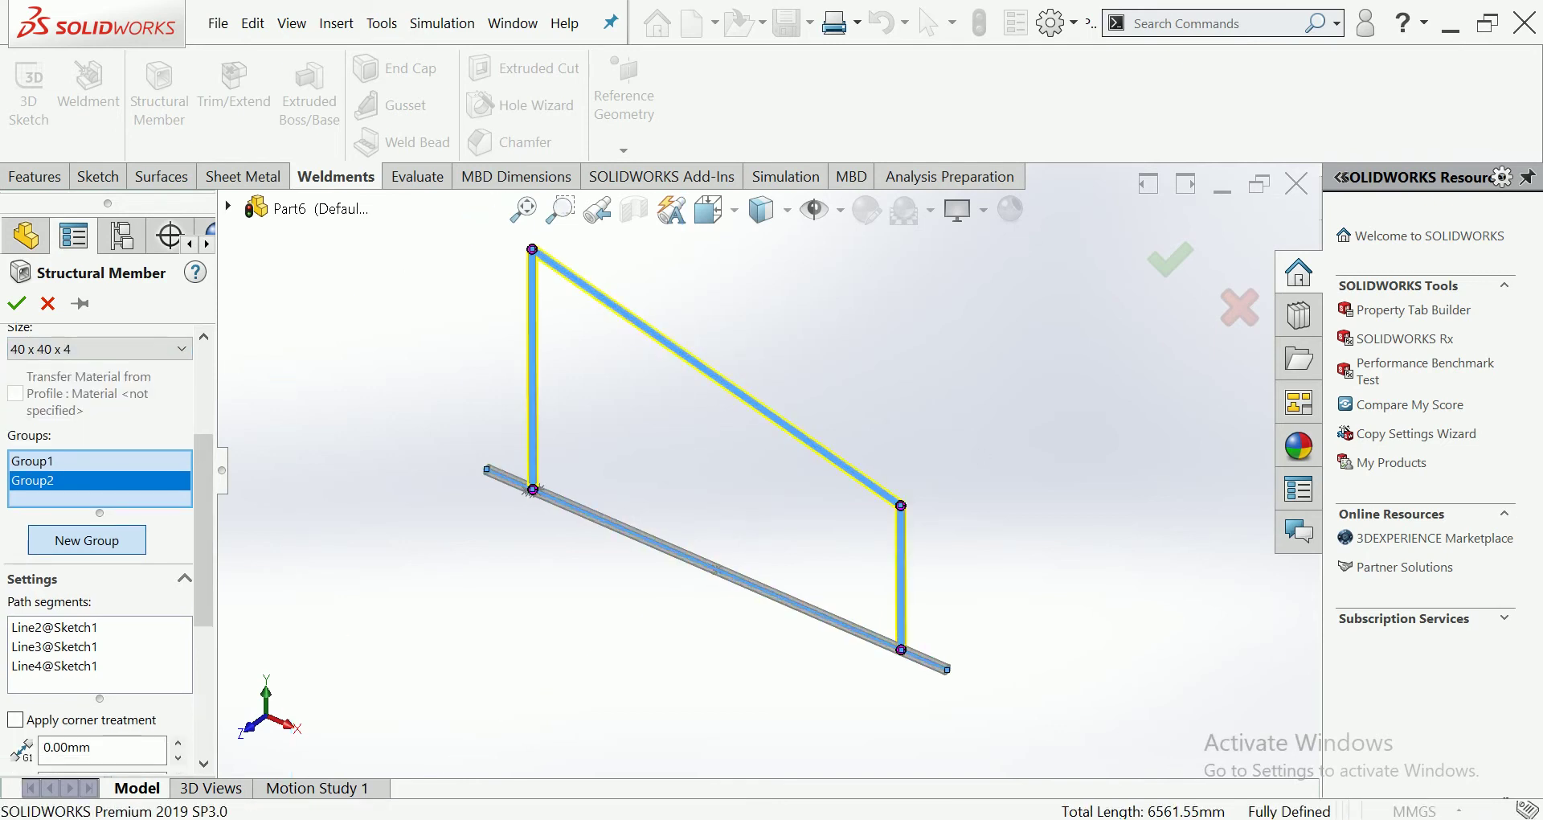
left_click(17, 303)
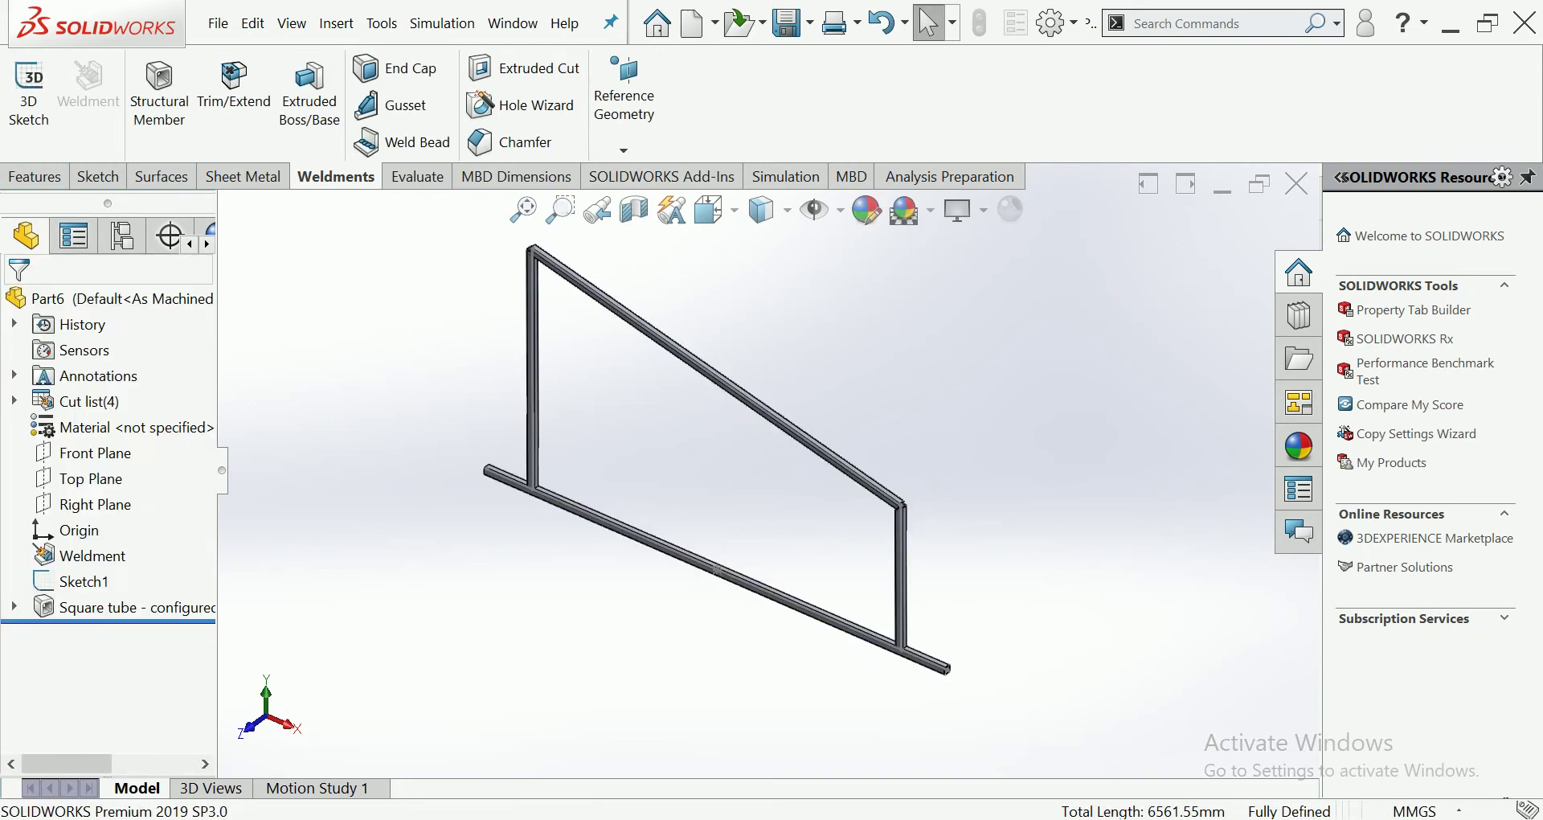
Apply the Orange solid appearance to the whole tube frame.
scroll(738, 498, "down", 3)
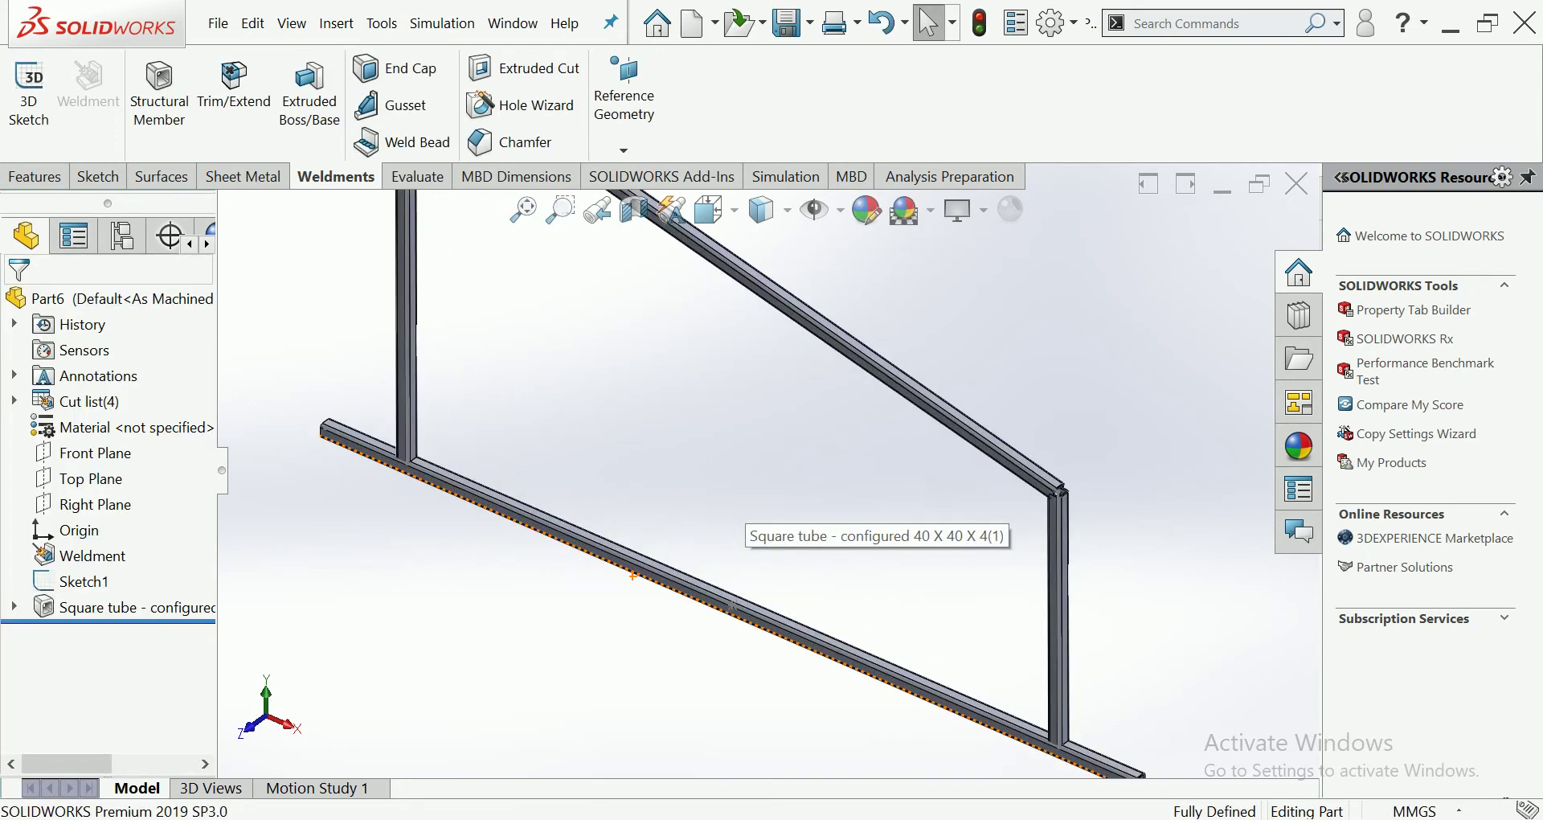
scroll(731, 604, "up", 2)
scroll(998, 601, "down", 3)
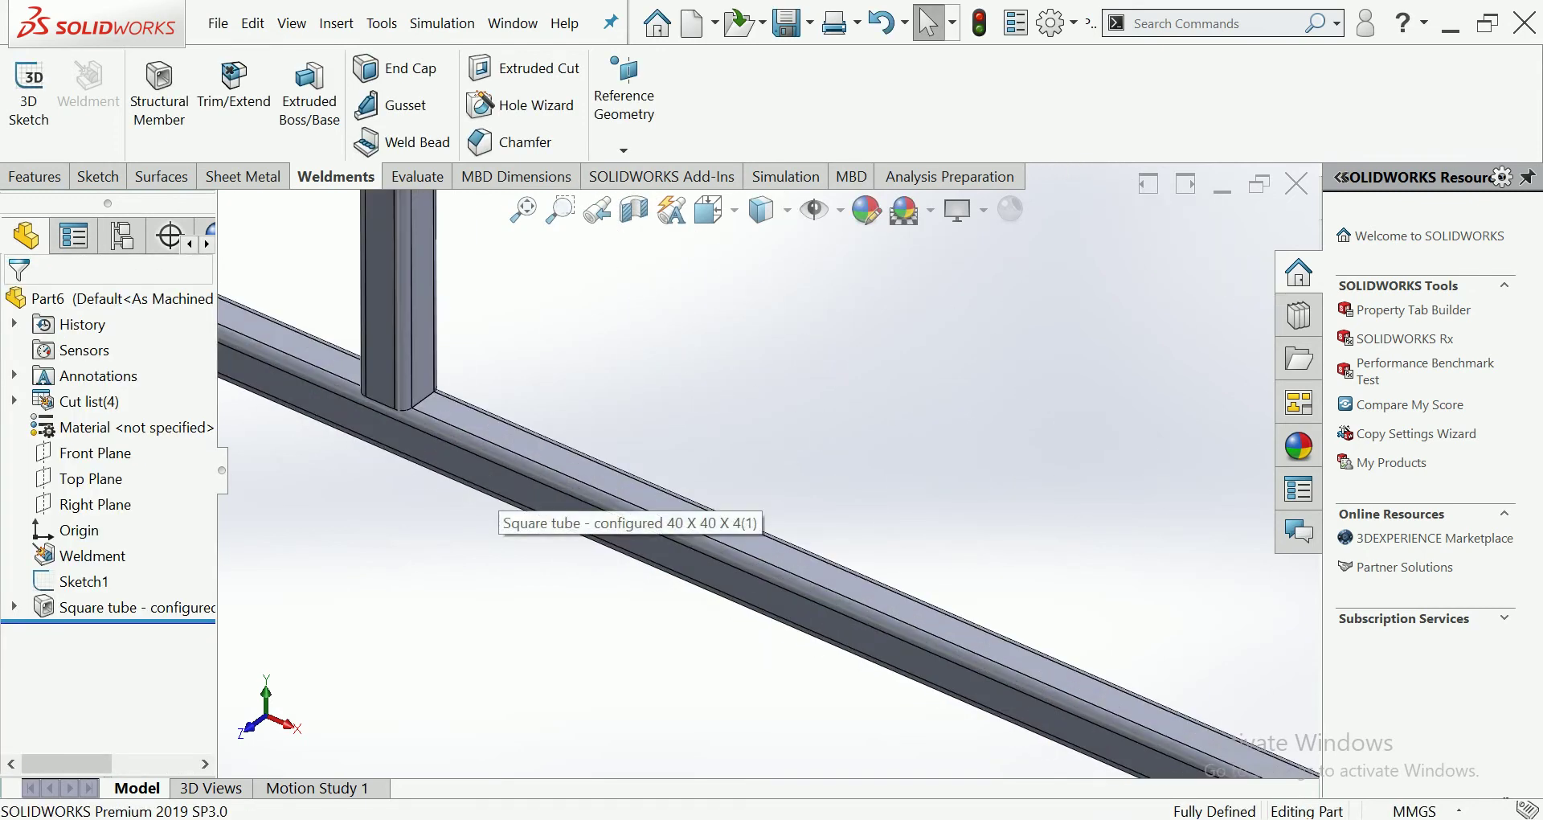
scroll(998, 601, "up", 2)
scroll(964, 579, "down", 1)
scroll(940, 563, "up", 1)
scroll(915, 541, "up", 2)
scroll(763, 471, "up", 3)
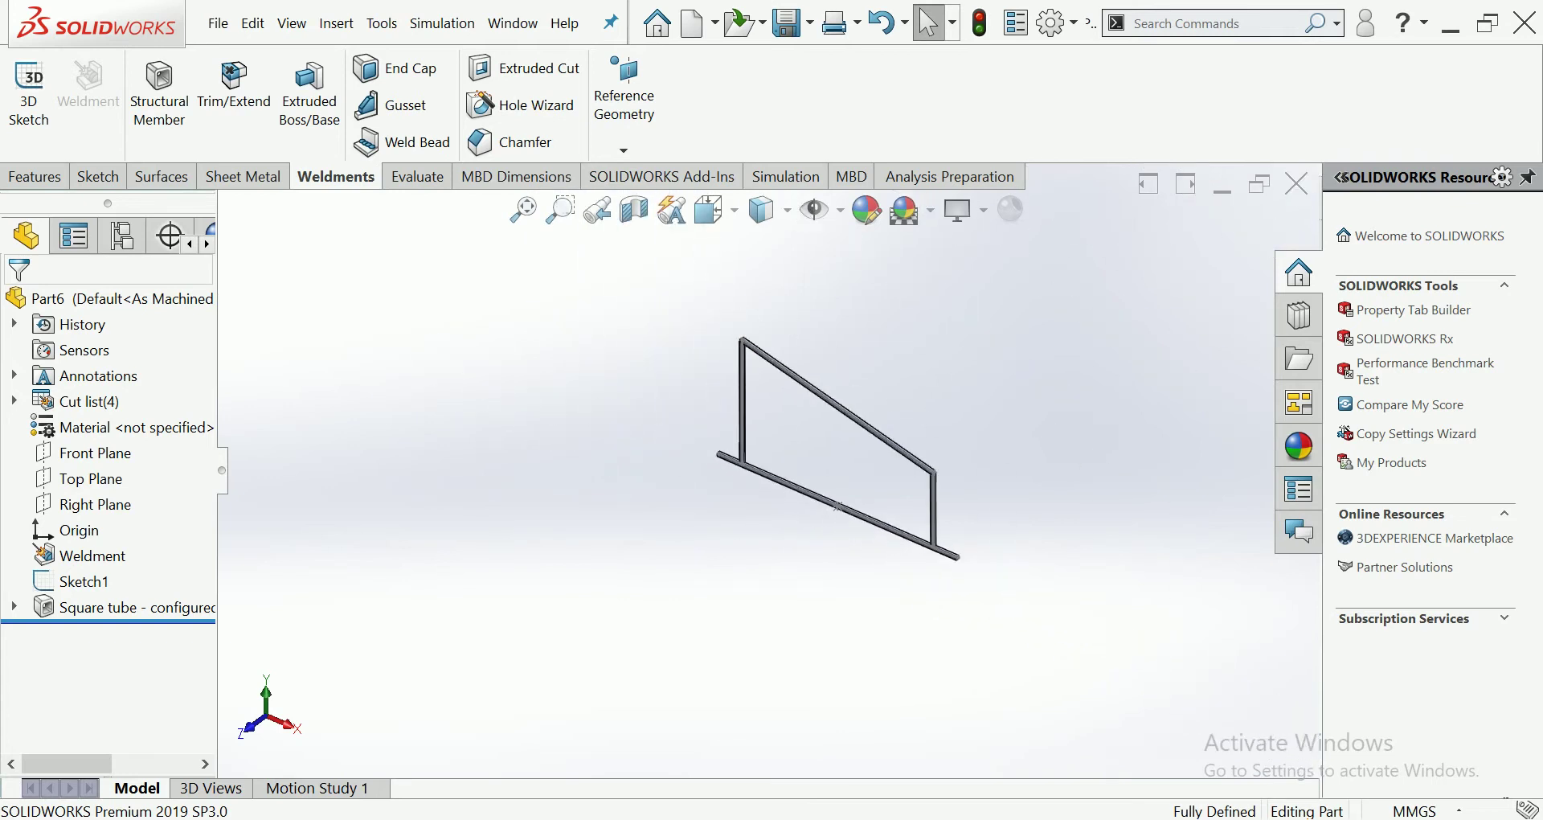
scroll(837, 506, "down", 2)
scroll(838, 506, "down", 3)
scroll(838, 506, "down", 3)
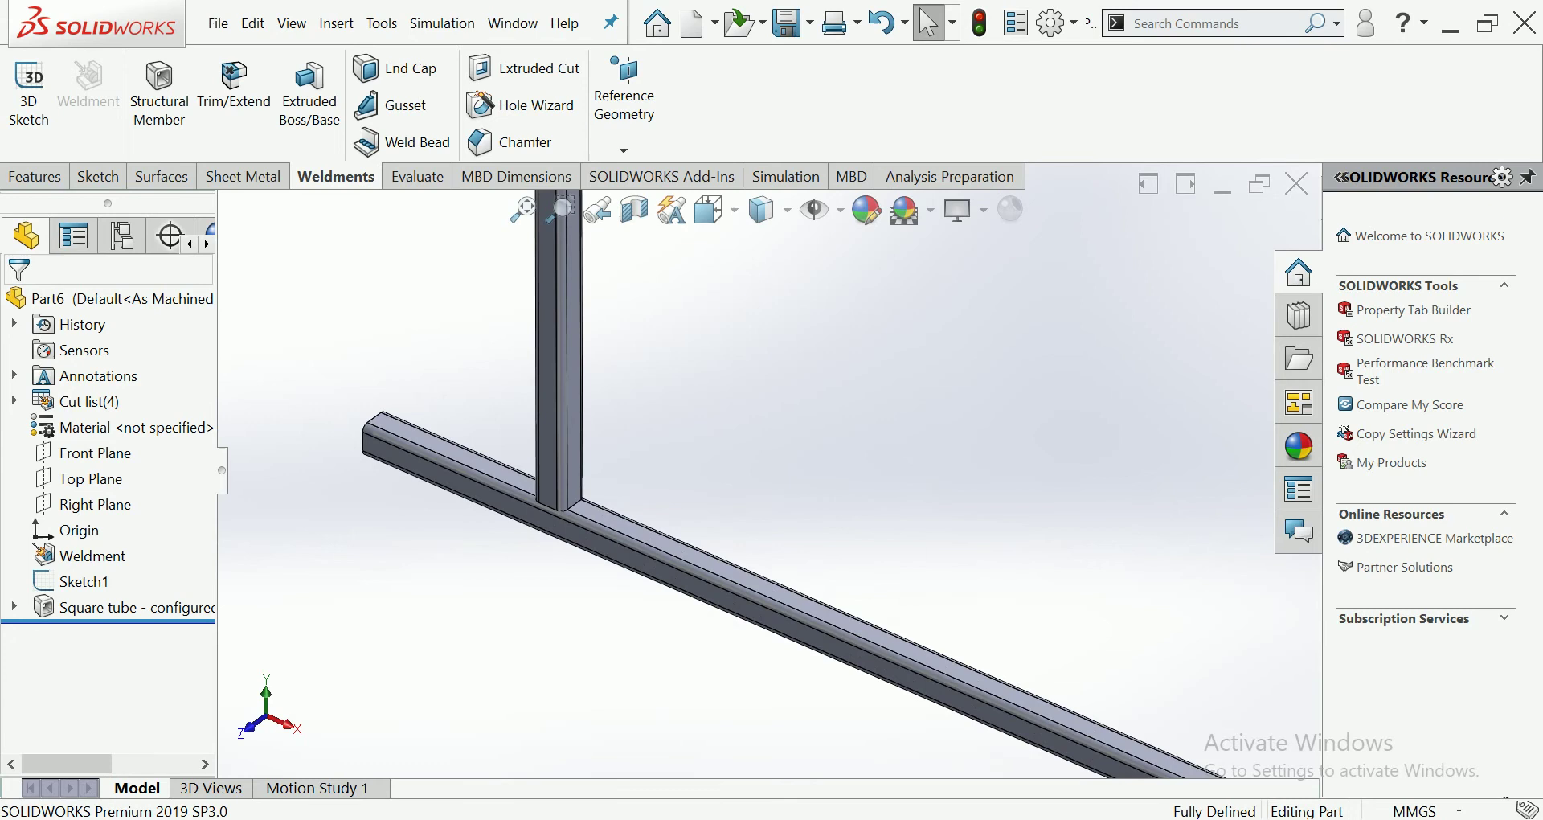
scroll(1077, 574, "up", 3)
scroll(1085, 574, "up", 2)
left_click(1299, 446)
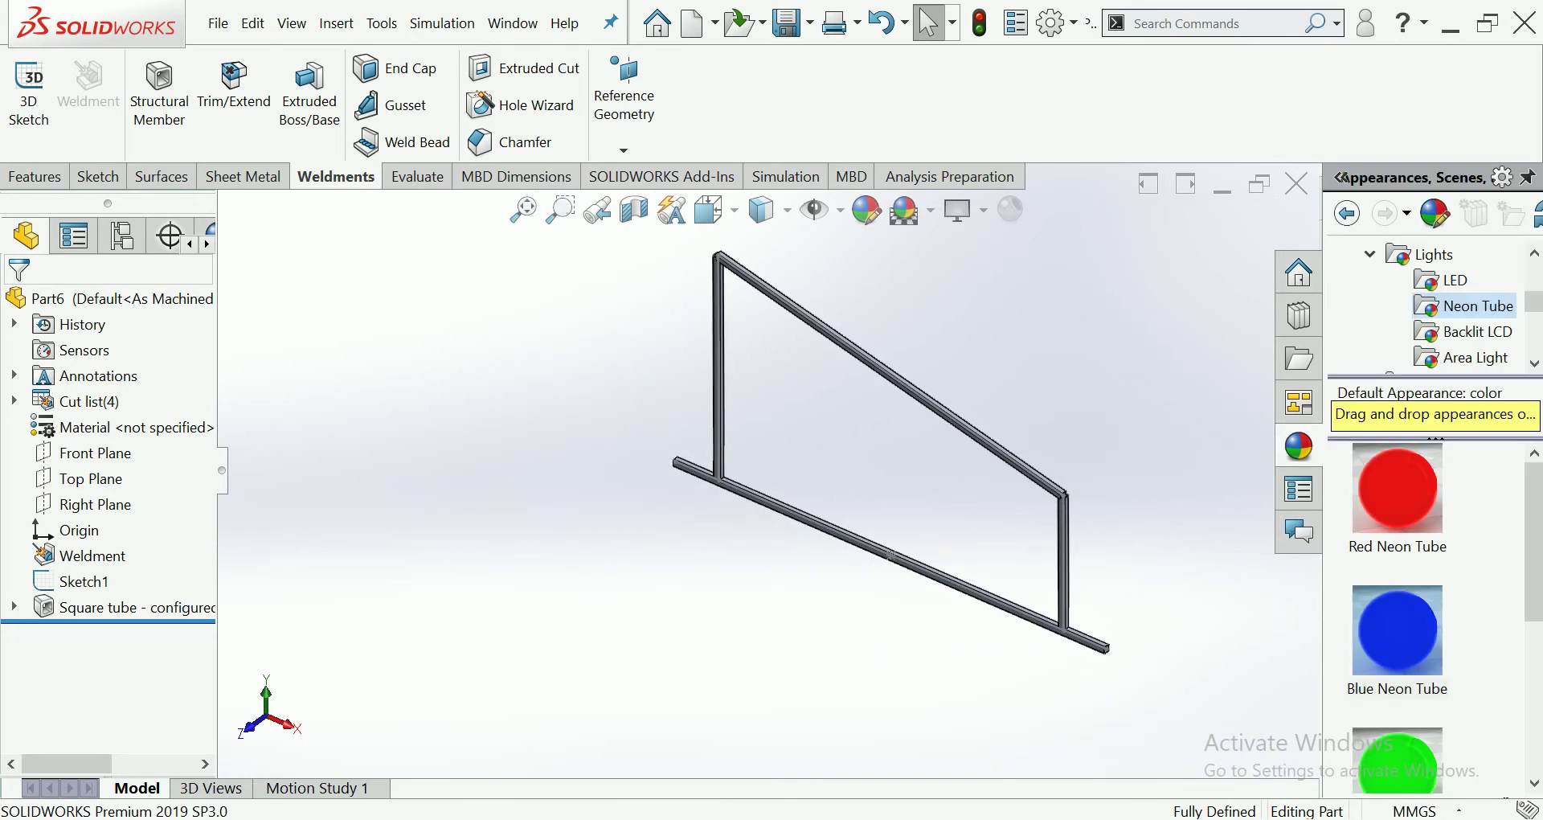
double_click(1433, 254)
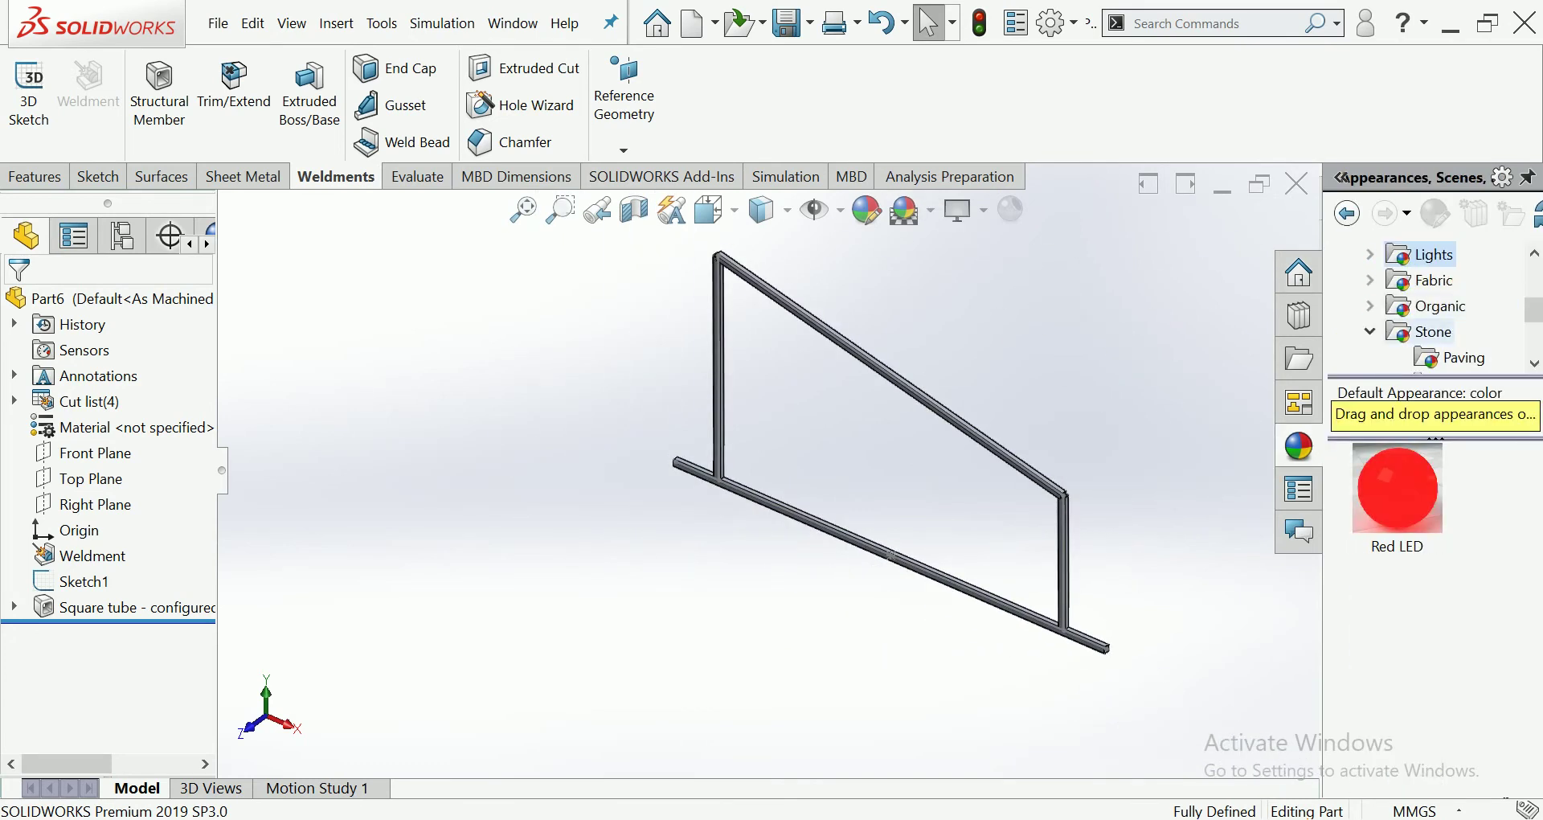
scroll(1430, 306, "up", 2)
scroll(1430, 306, "down", 2)
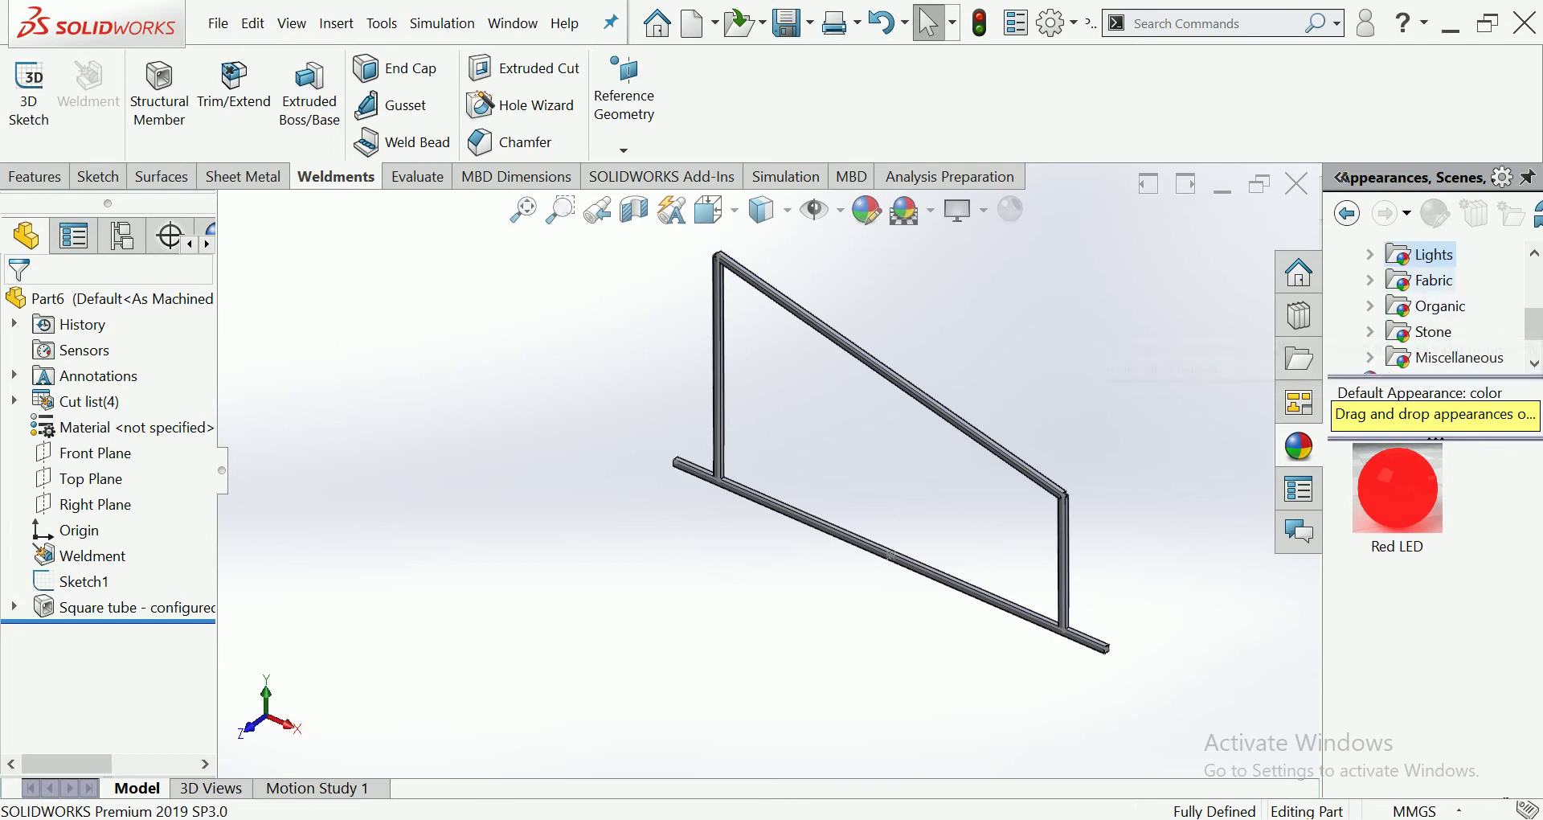
scroll(1430, 329, "down", 2)
scroll(1430, 306, "up", 5)
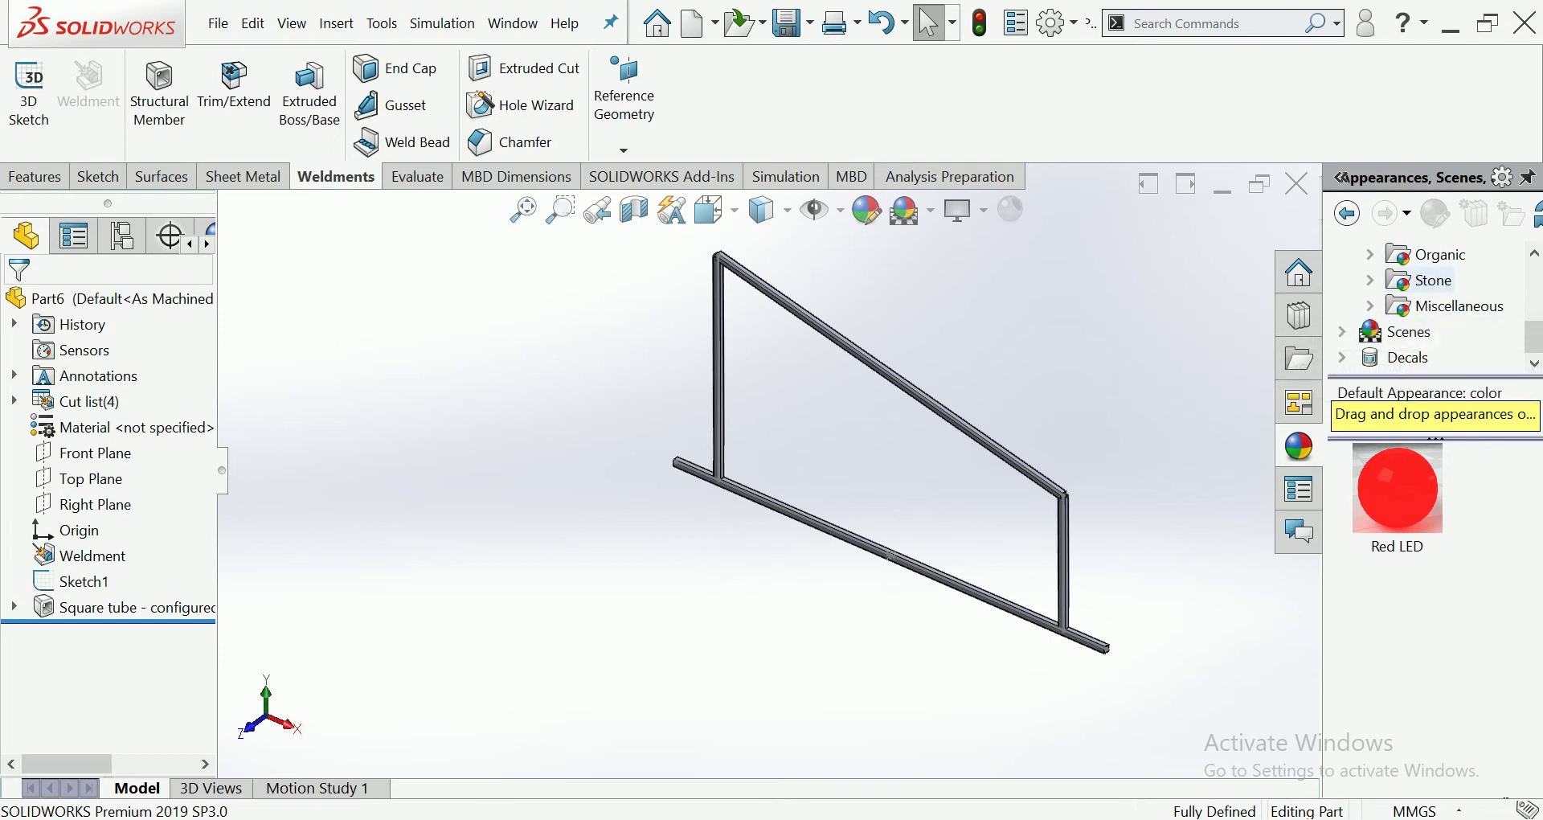
left_click(1430, 331)
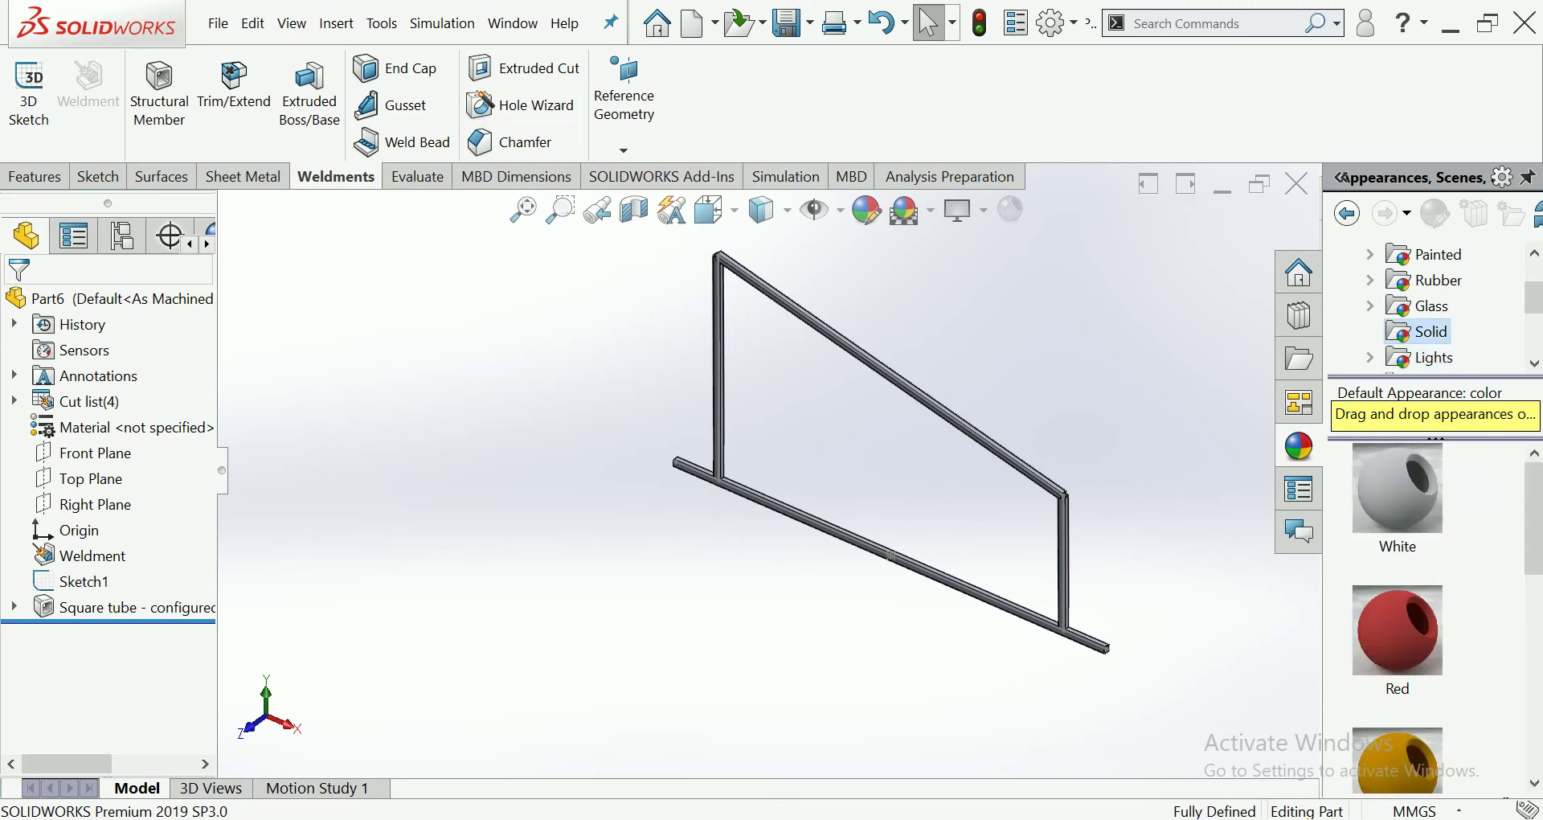
scroll(1398, 603, "down", 3)
left_click_drag(1396, 560, 1068, 635)
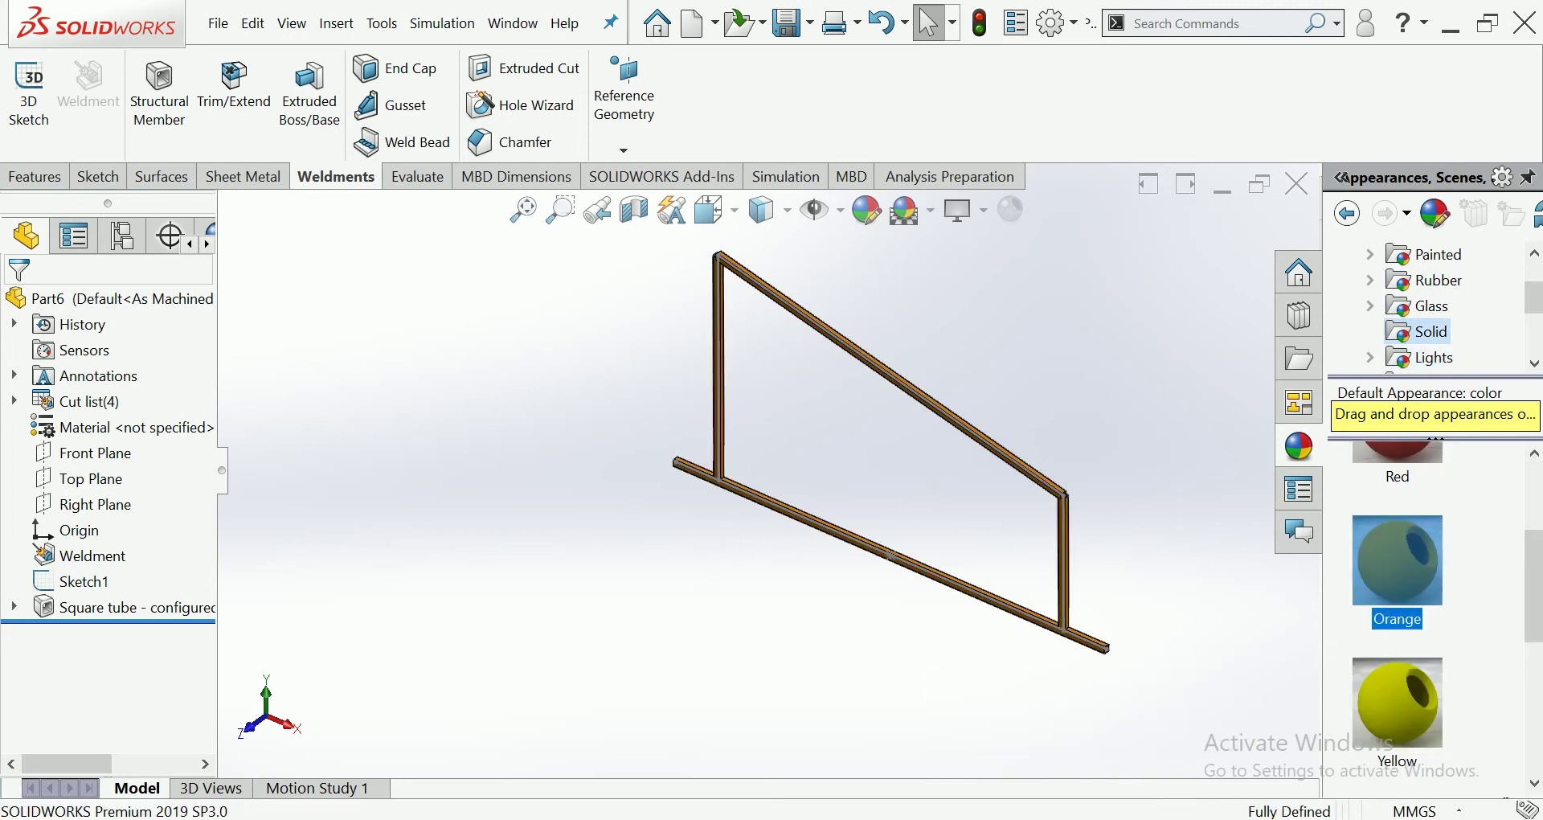
Start a new sketch on the bottom beam's top face.
scroll(890, 554, "down", 3)
scroll(804, 514, "down", 3)
left_click(664, 477)
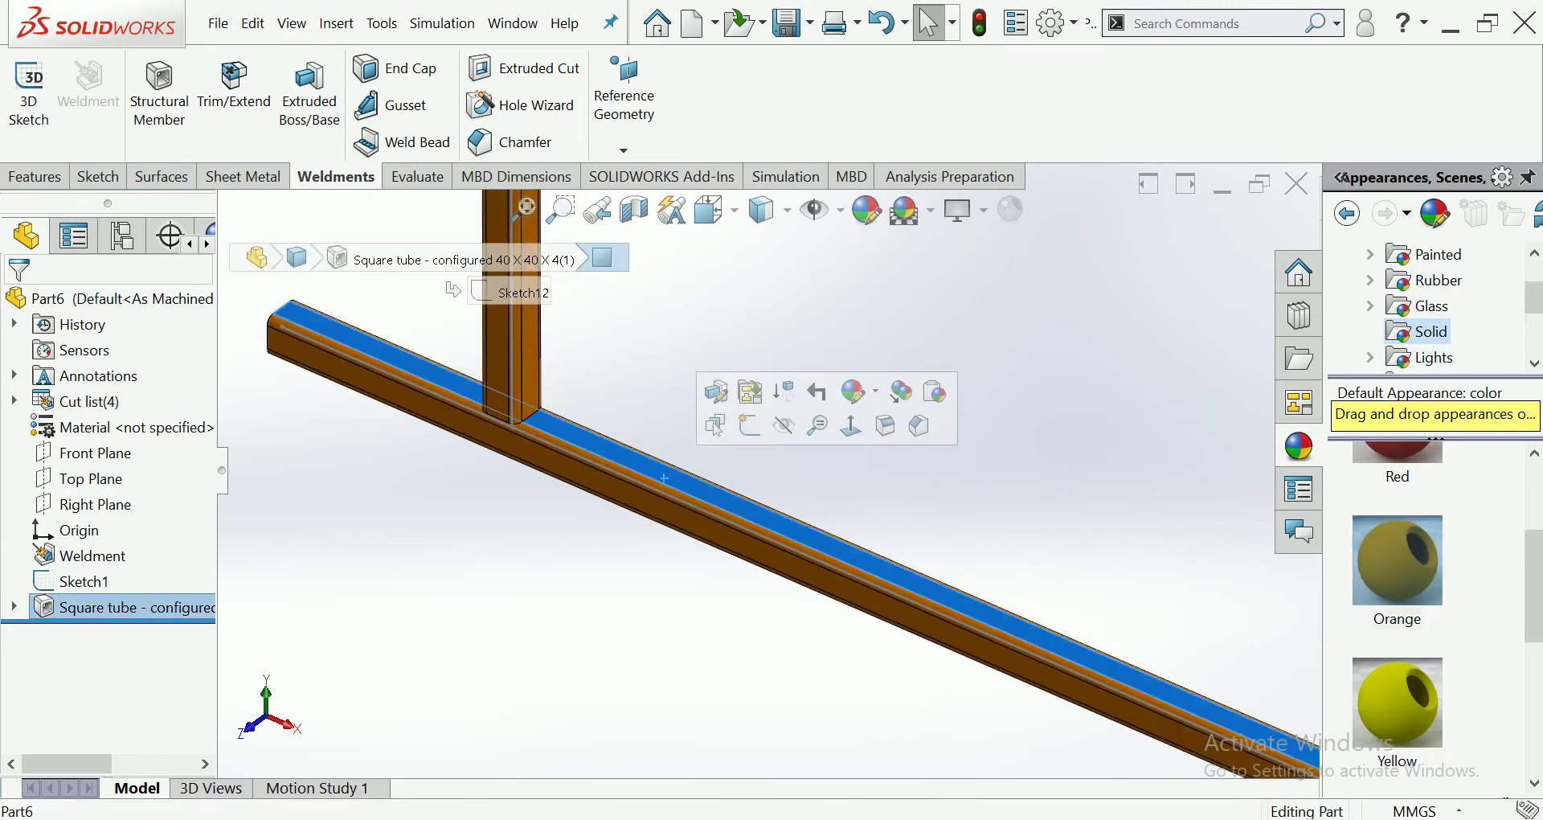
left_click(749, 424)
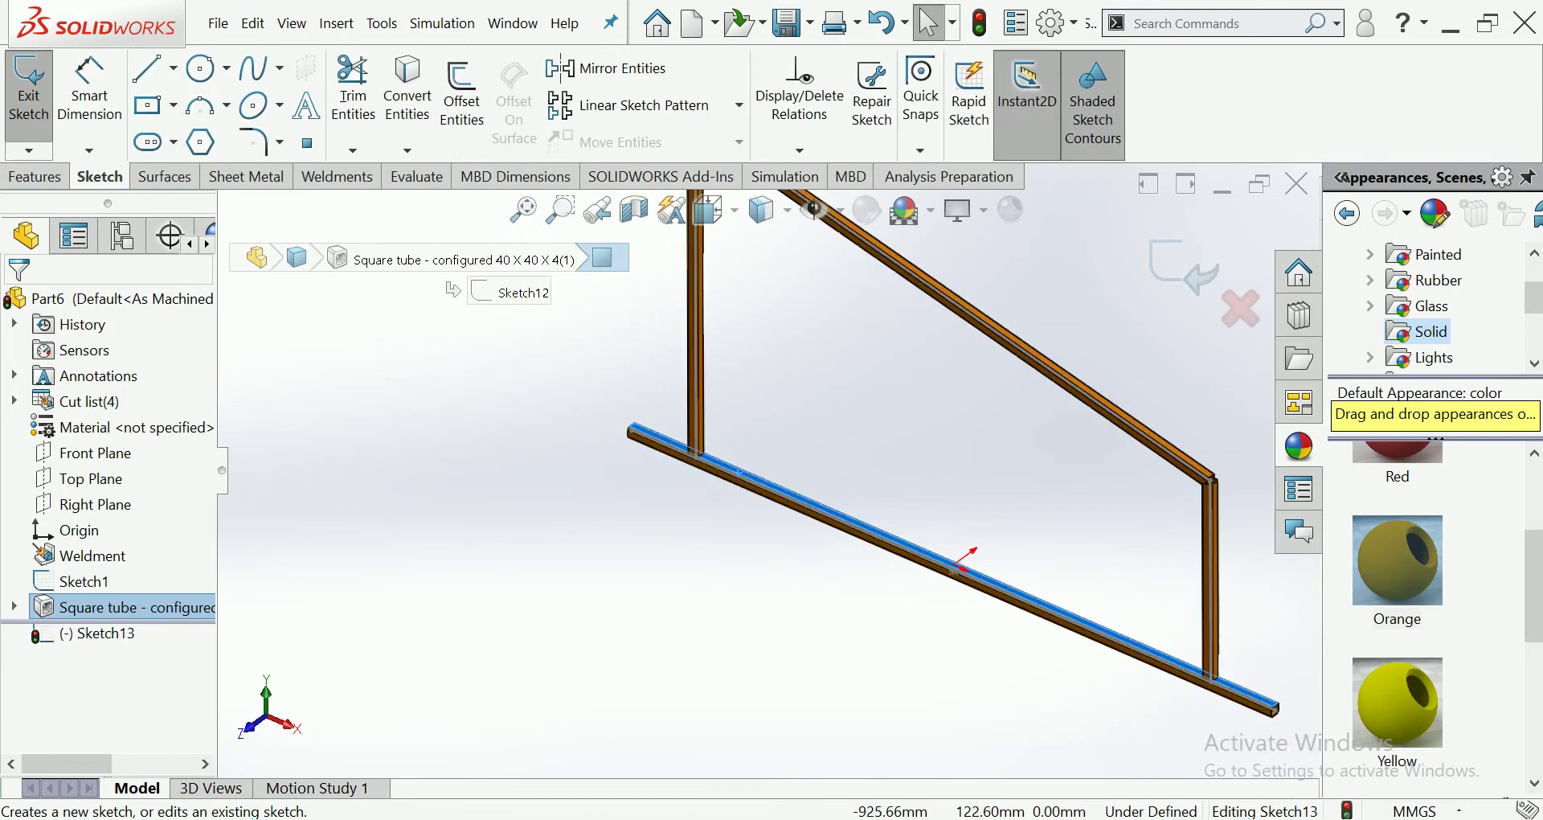
In Top view, draw a centre rectangle across the lower beam.
left_click(708, 210)
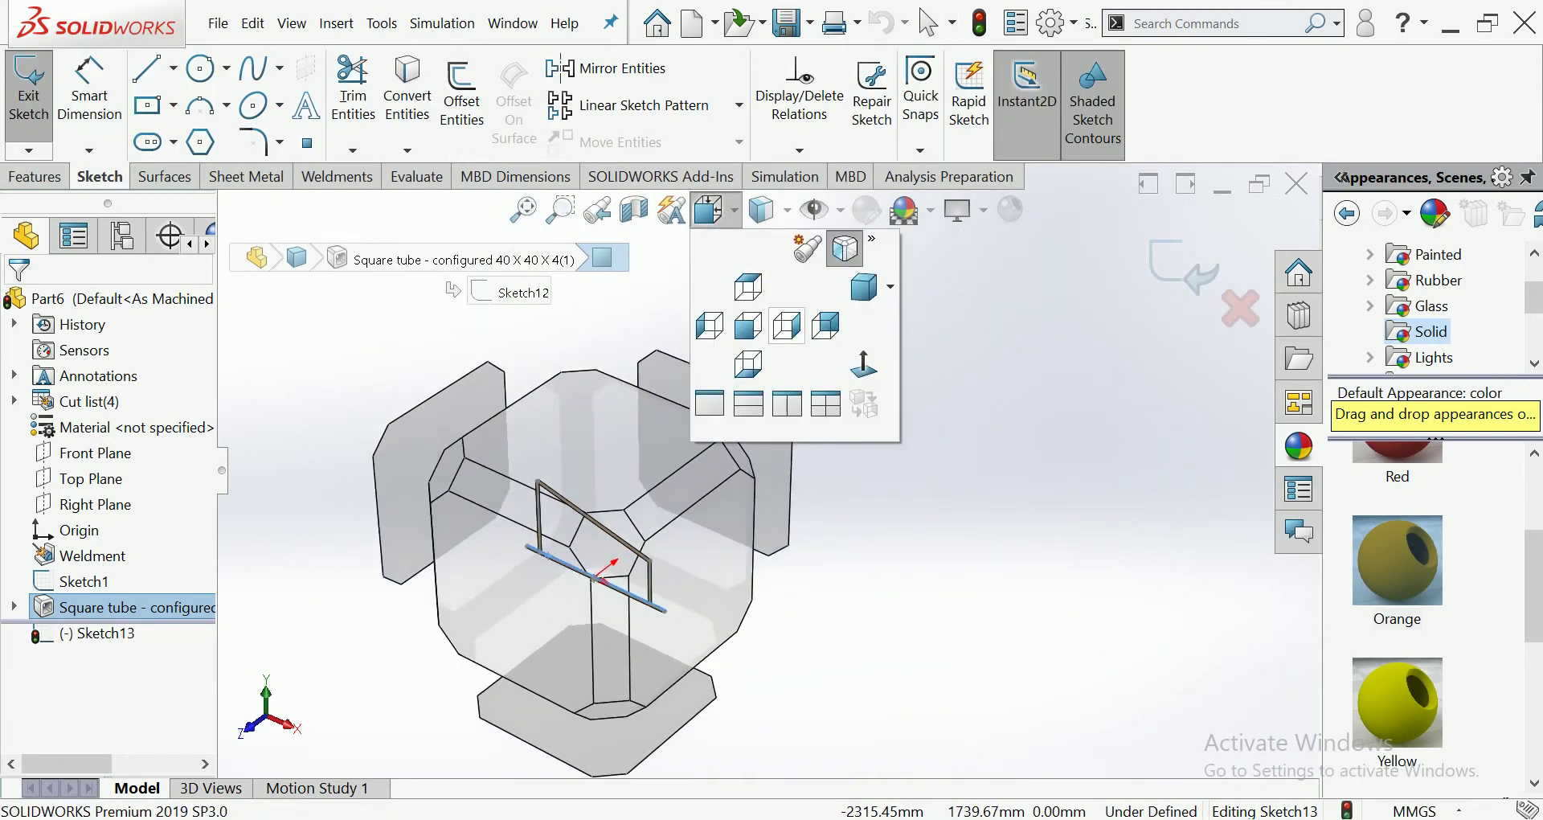
left_click(748, 286)
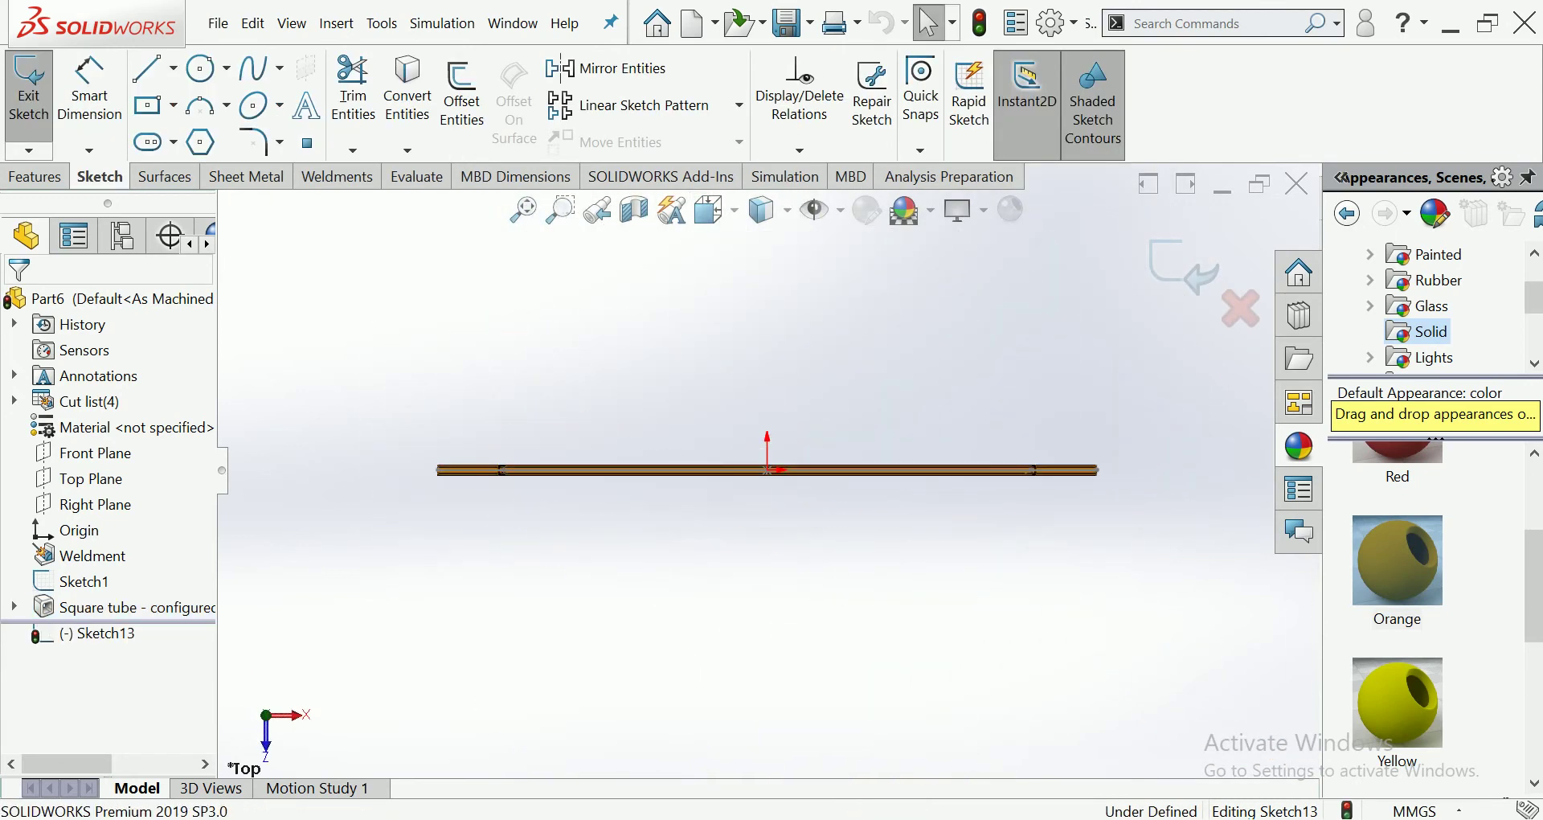
left_click(147, 104)
middle_click_drag(763, 482, 892, 361)
scroll(776, 596, "down", 5)
scroll(775, 596, "down", 4)
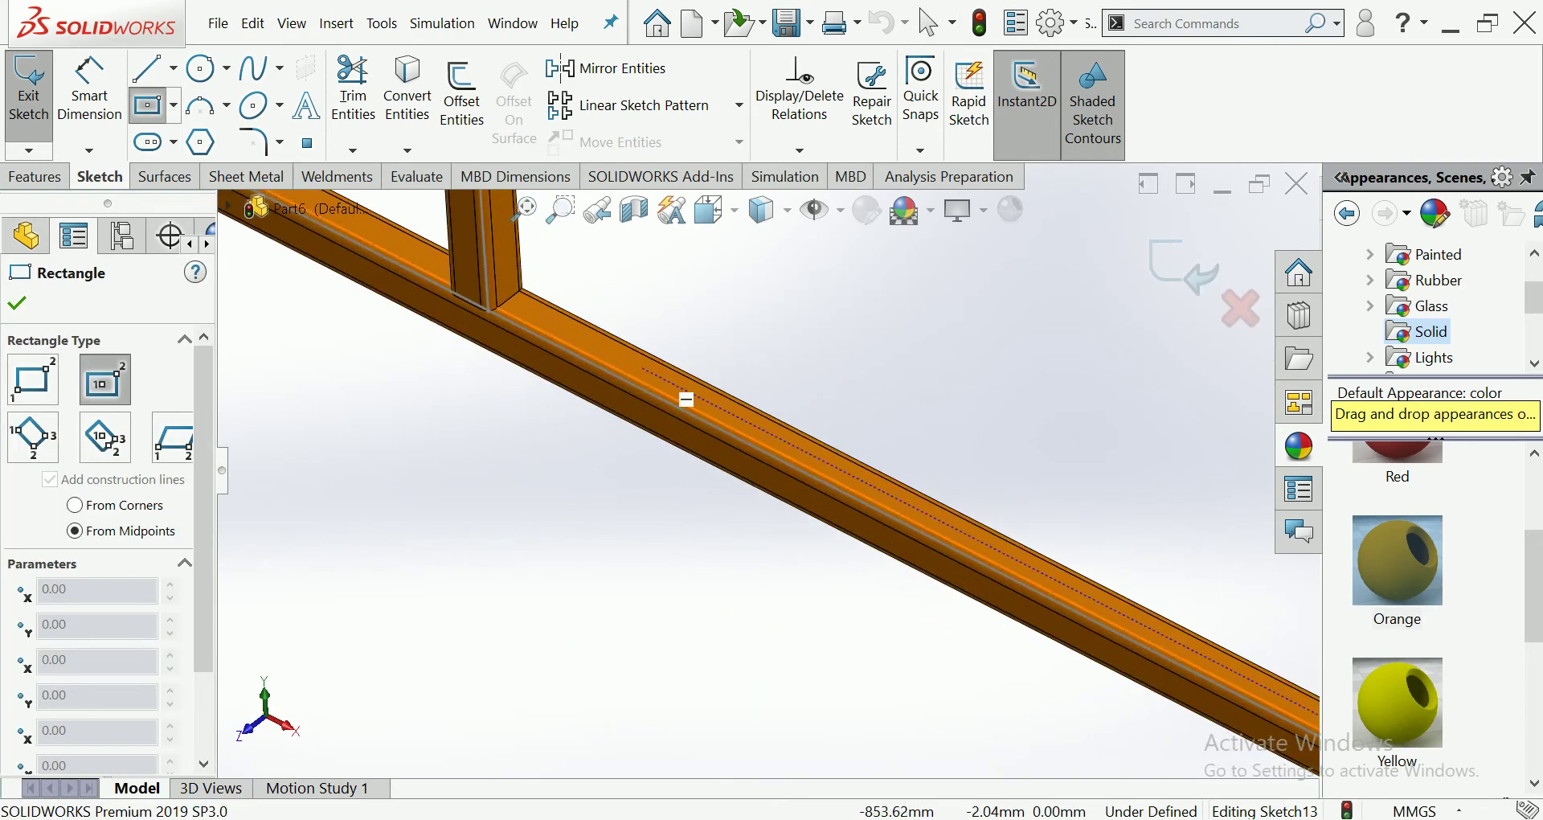
left_click(630, 361)
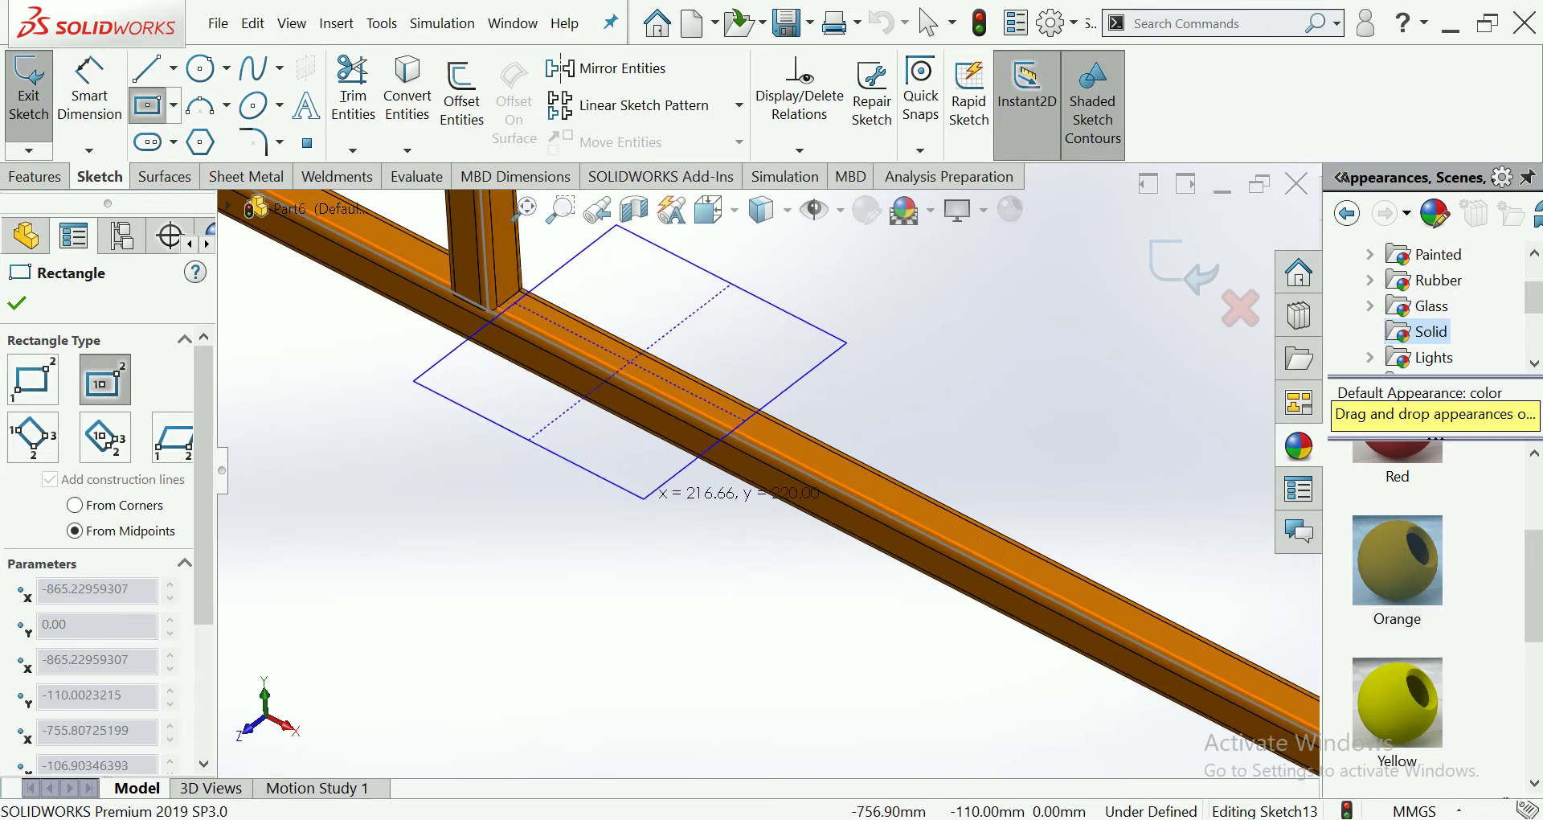
left_click(620, 493)
scroll(770, 473, "up", 5)
Dimension the rectangle's sides to 200 mm and 250 mm.
left_click(89, 89)
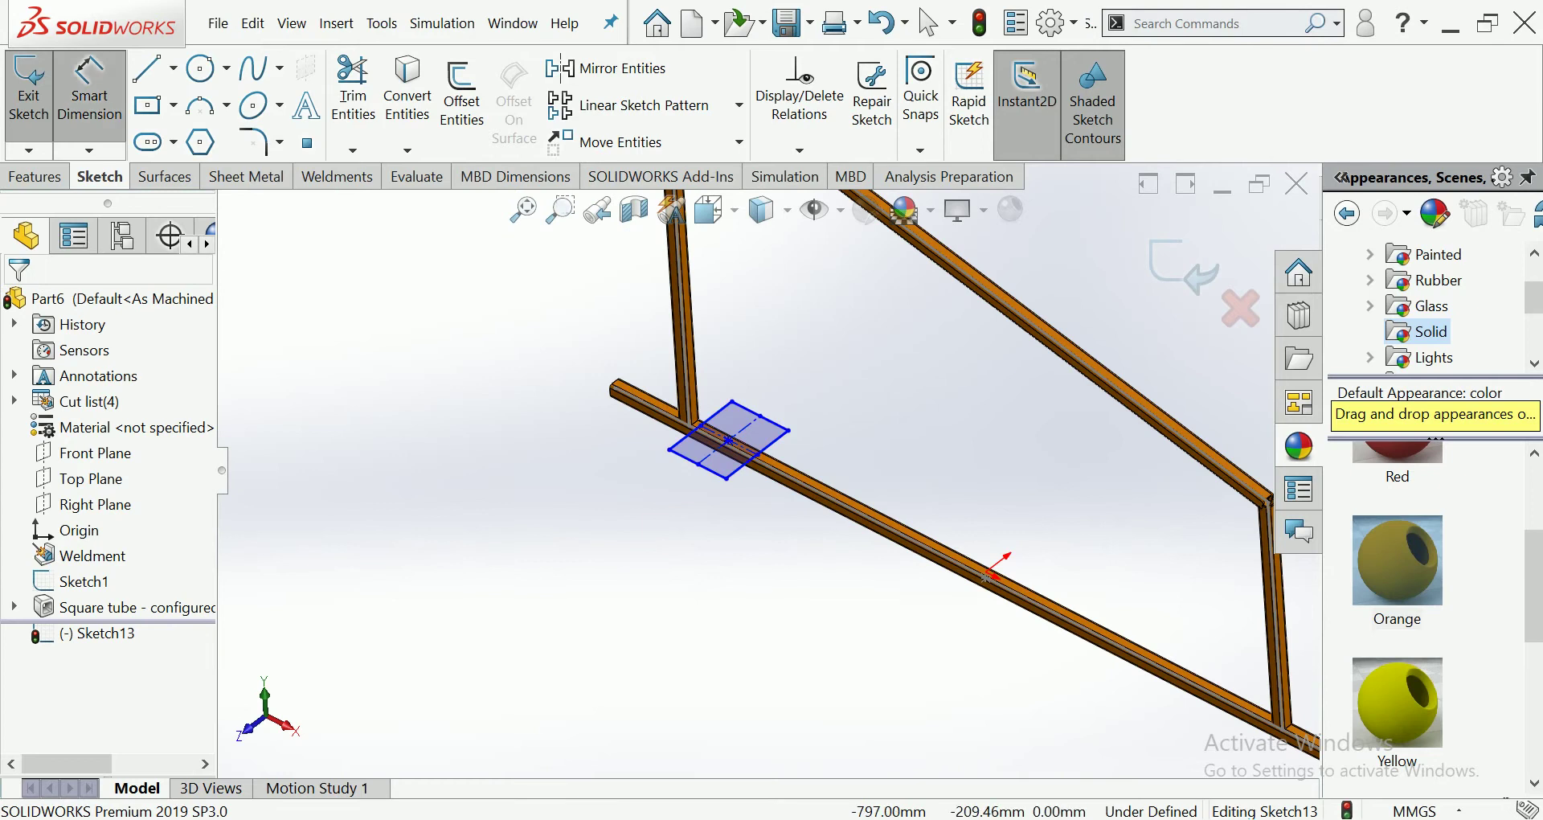
left_click(697, 464)
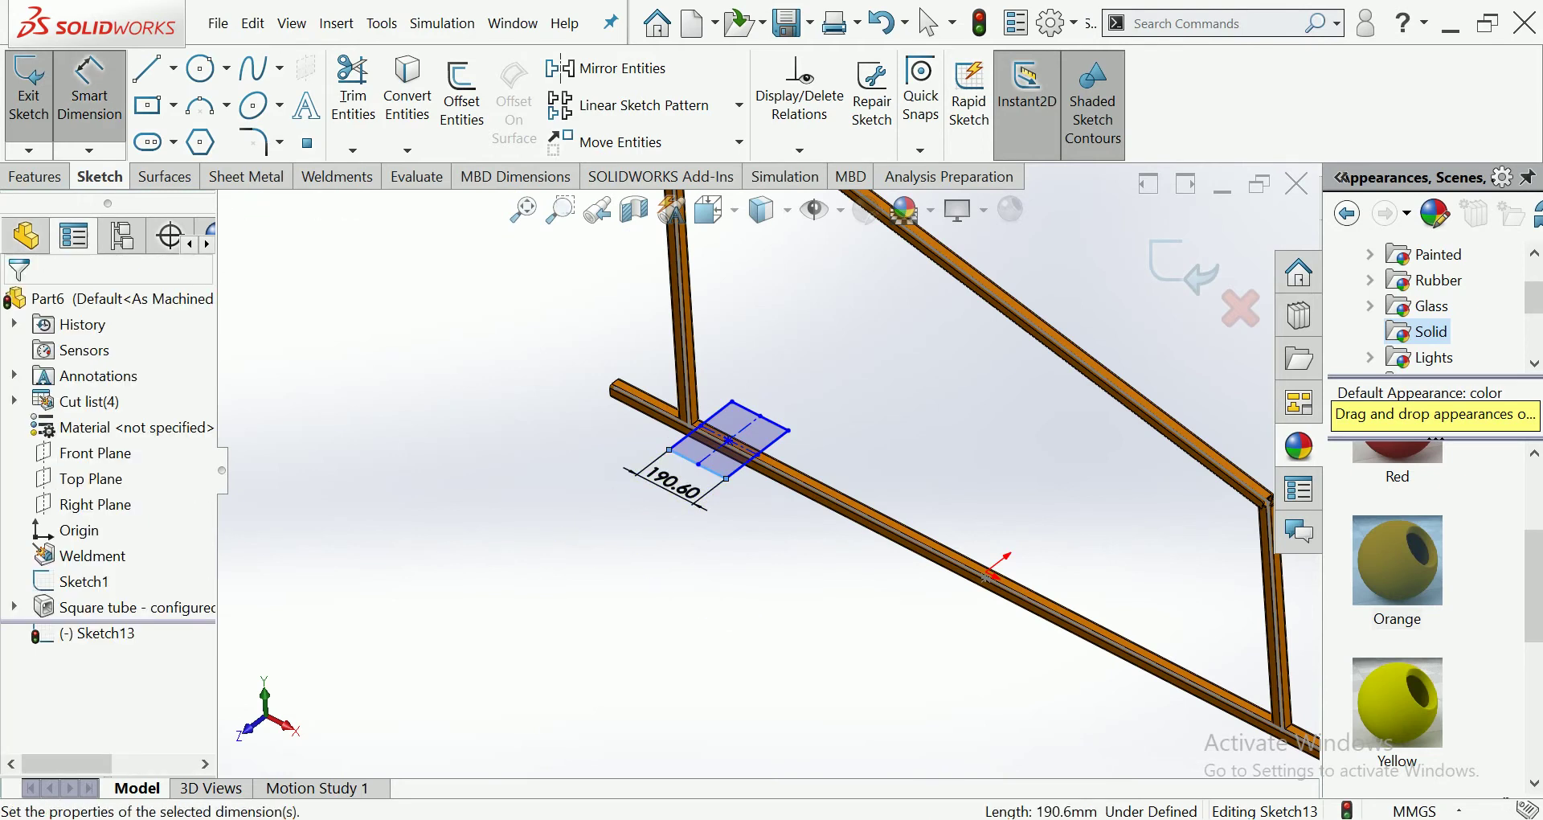
left_click(629, 484)
type("200")
key("Return")
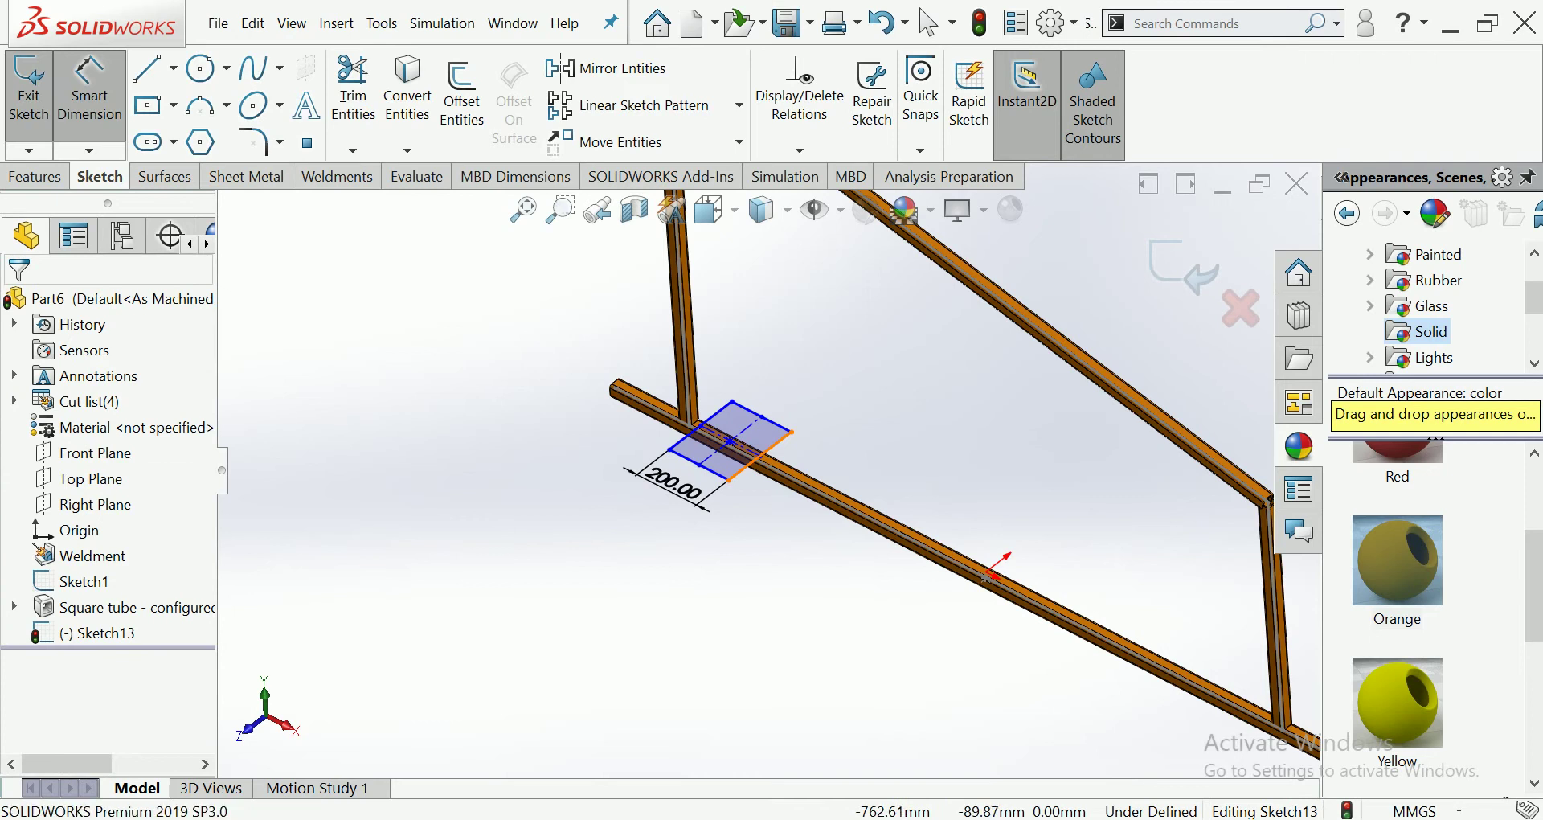
left_click(760, 455)
left_click(741, 537)
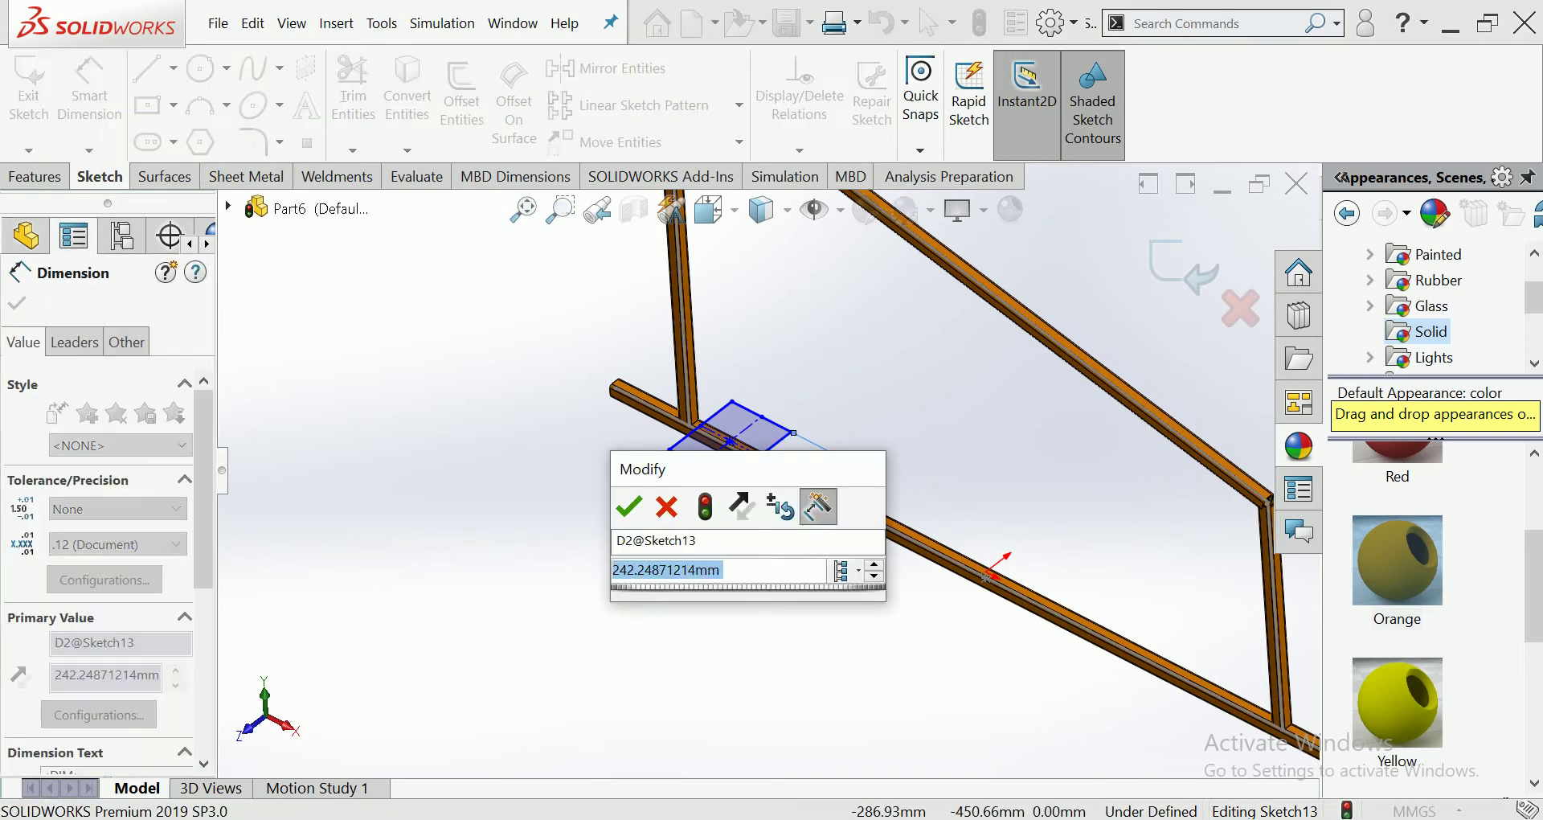
type("260")
key("Return")
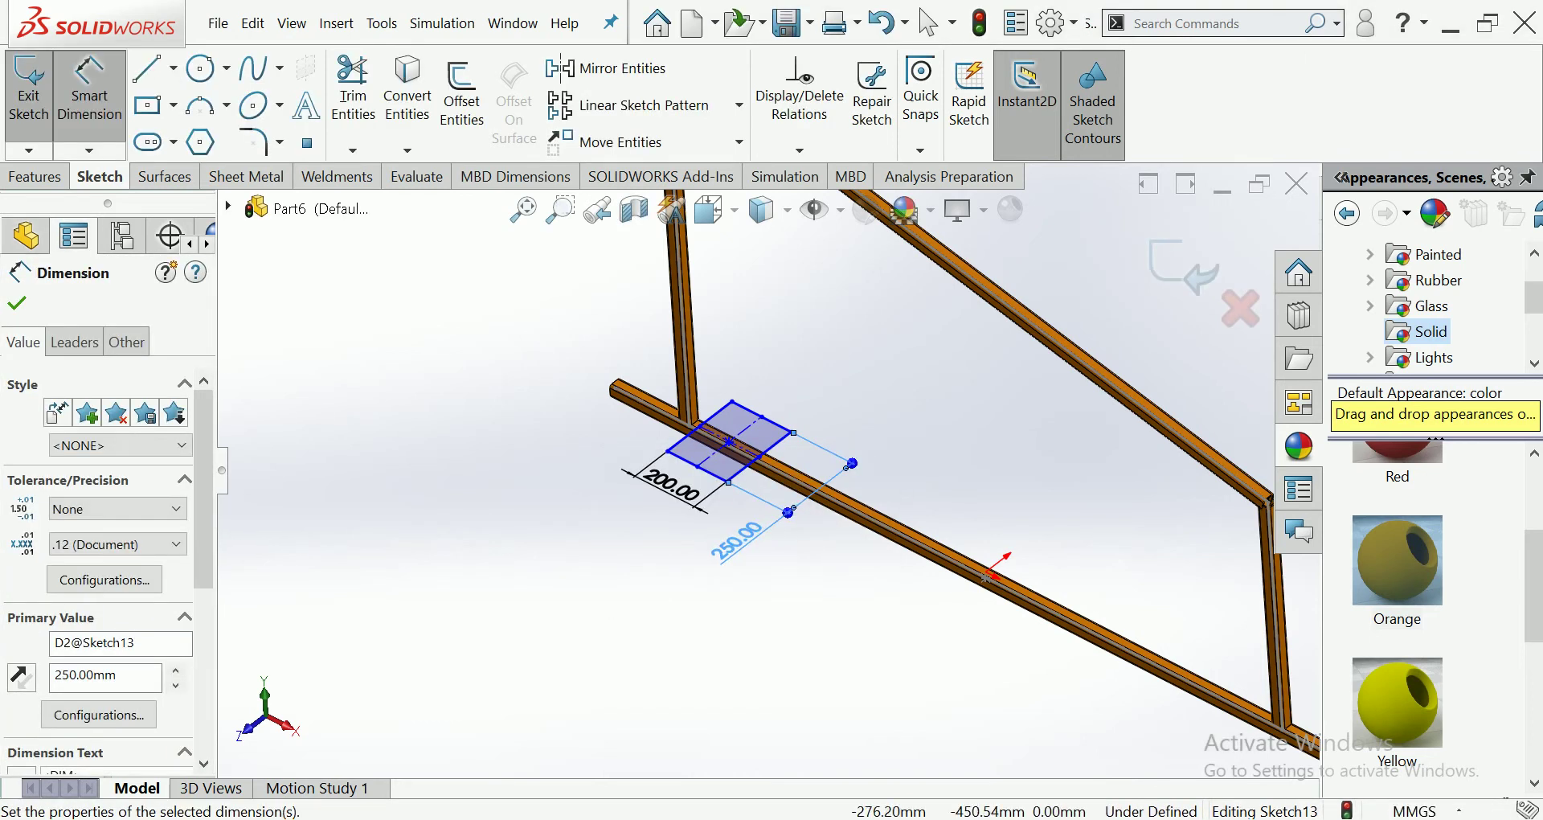
scroll(714, 384, "down", 2)
key("Escape")
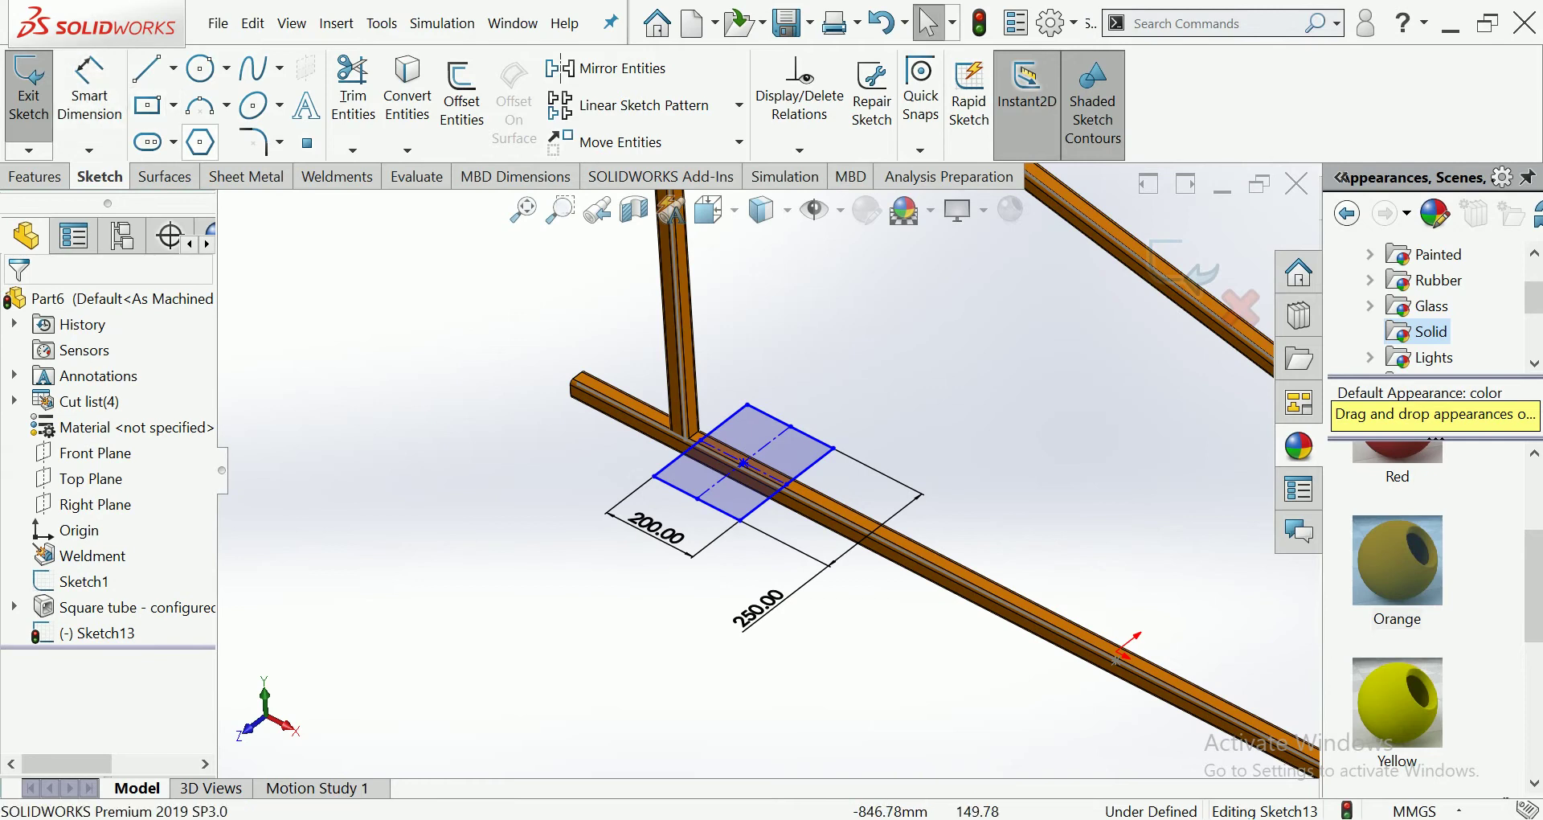
Drag the rectangle's centerline onto the beam so the rectangle sits centred on it.
scroll(741, 491, "down", 2)
scroll(741, 490, "down", 2)
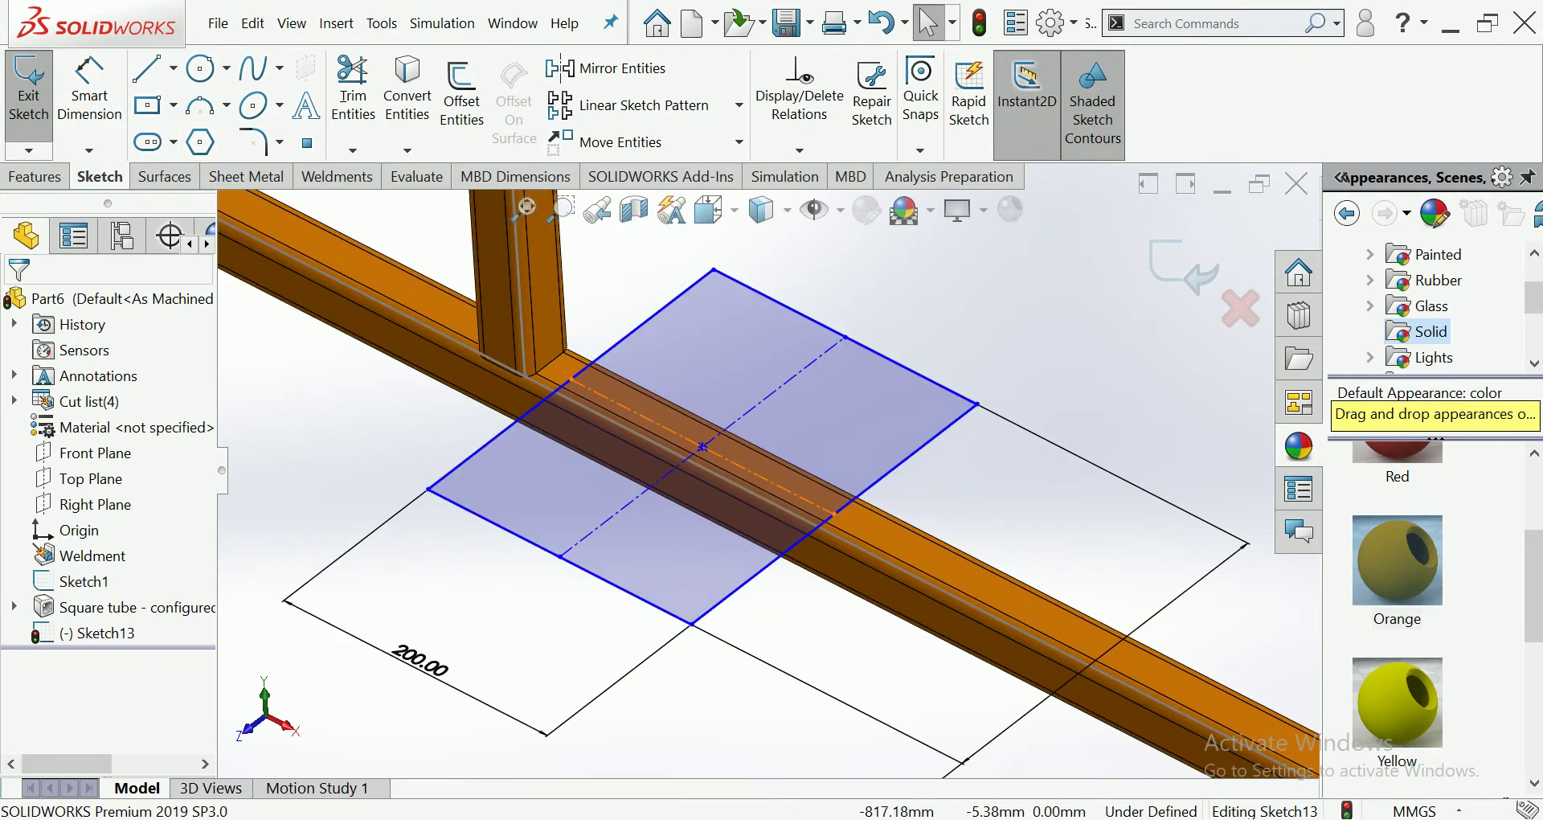
left_click(683, 379)
left_click_drag(683, 378, 641, 412)
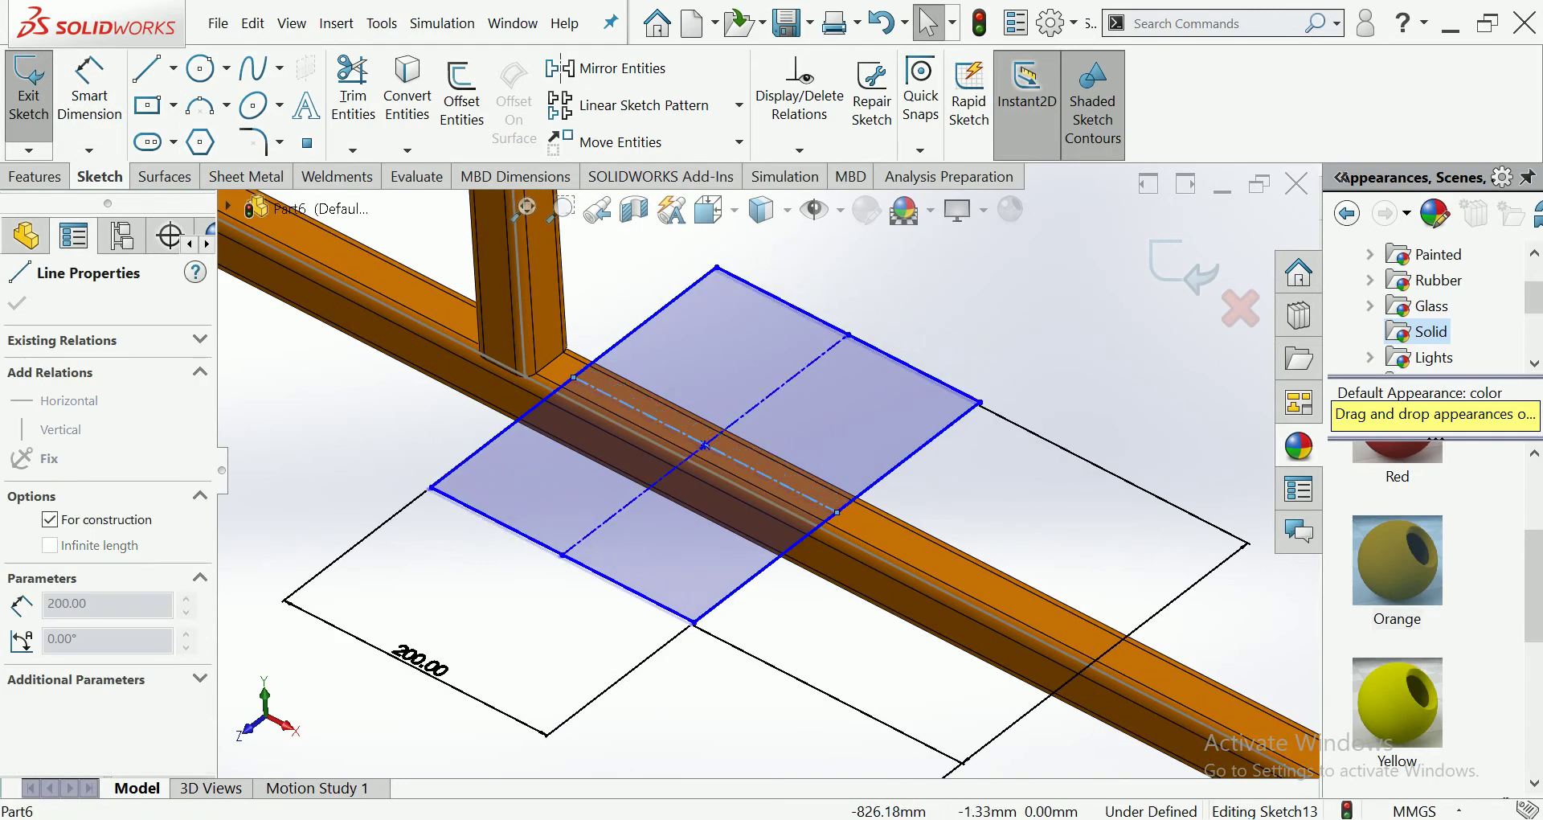
left_click_drag(640, 412, 643, 409)
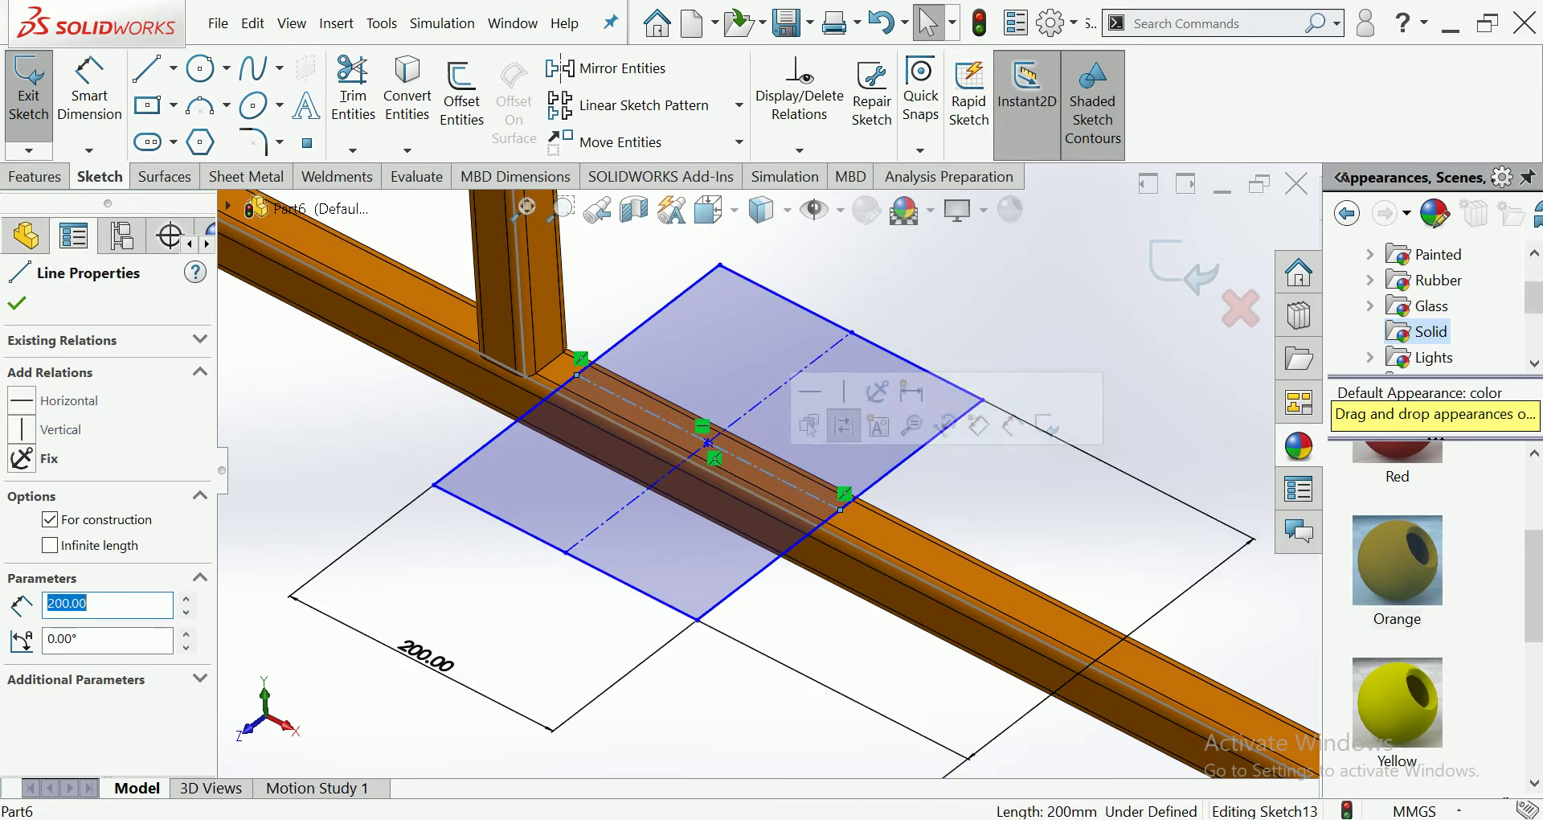
key("Escape")
scroll(767, 471, "up", 3)
scroll(768, 470, "up", 3)
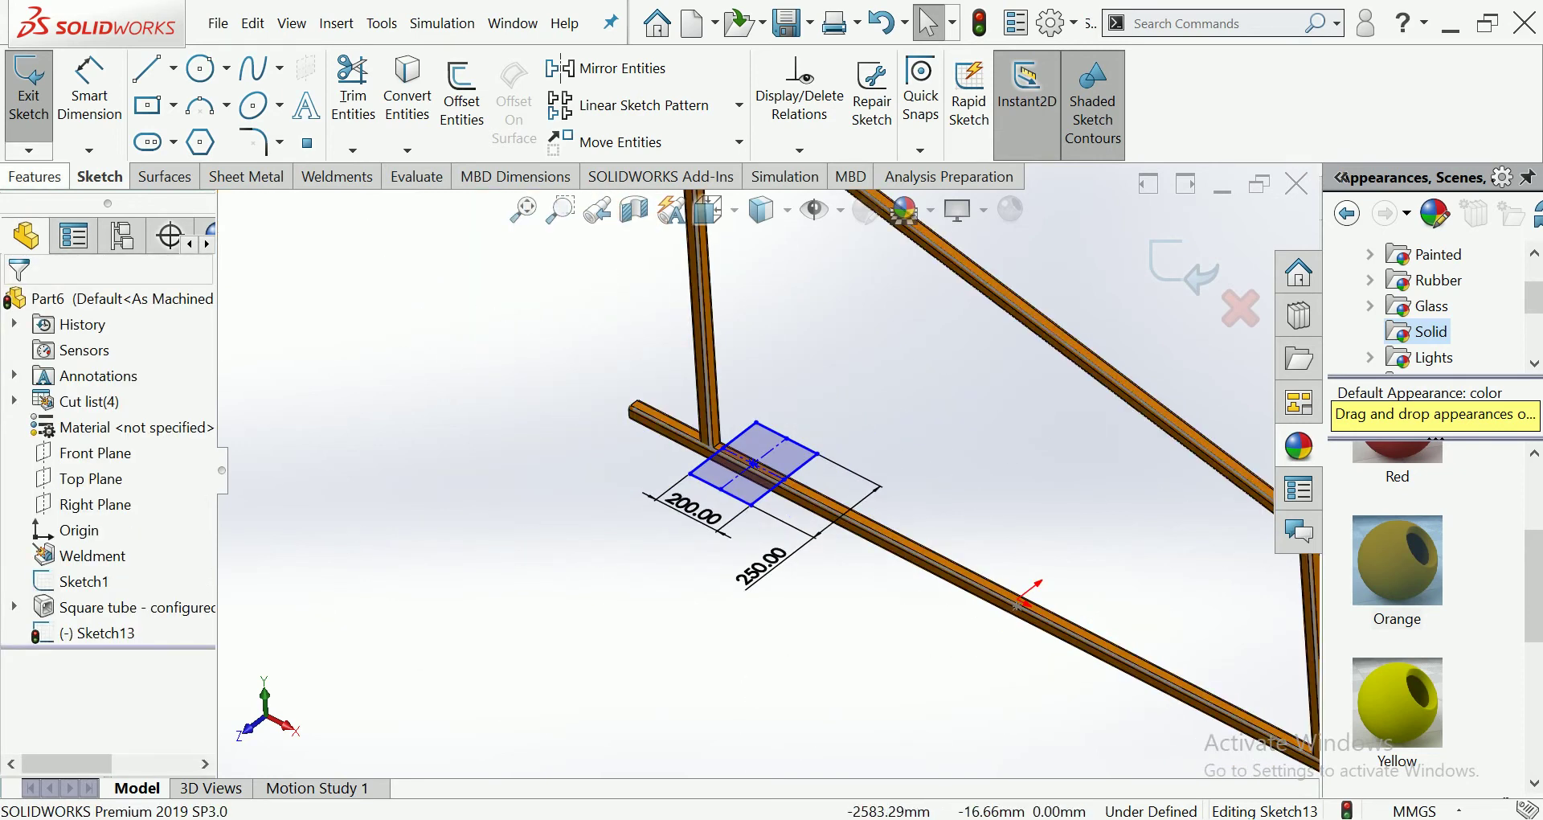
key("e")
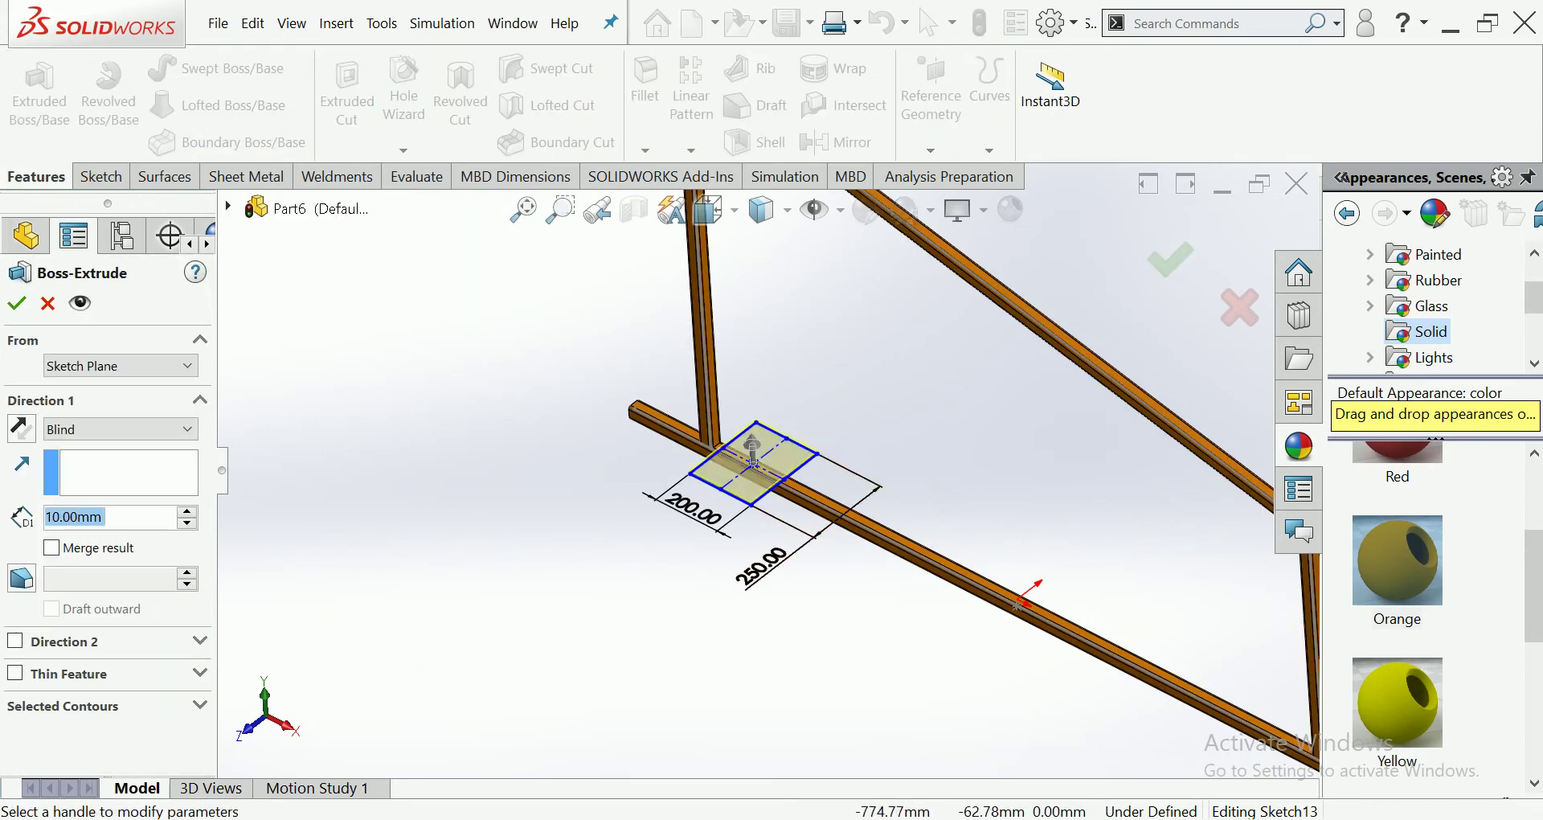
Extrude the rectangle 65 mm in Direction 1 and 150 mm in Direction 2.
left_click(752, 450)
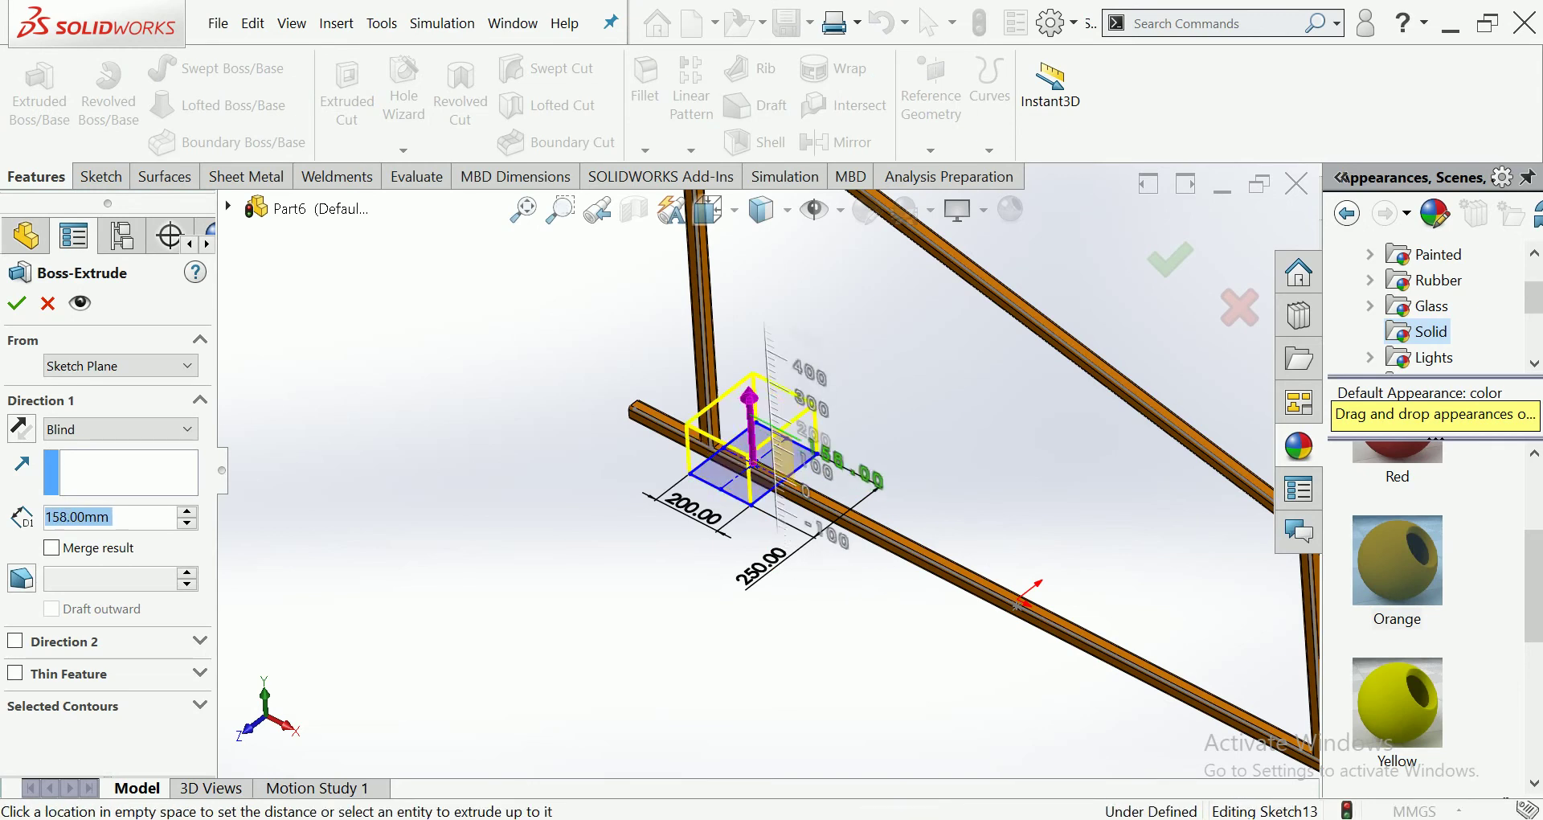
left_click_drag(750, 409, 753, 424)
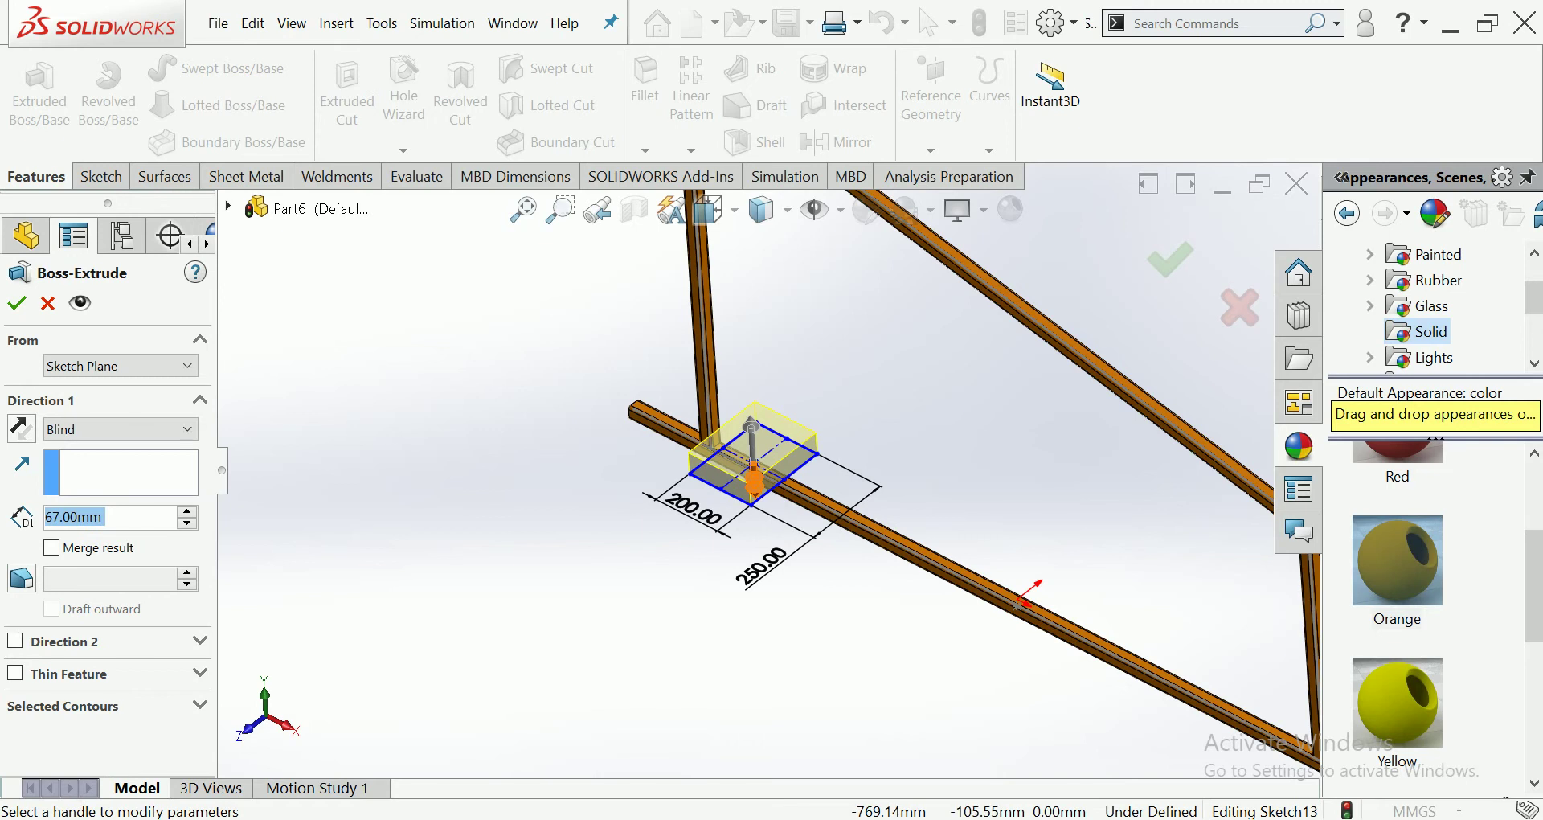
left_click(753, 481)
left_click_drag(759, 546, 755, 515)
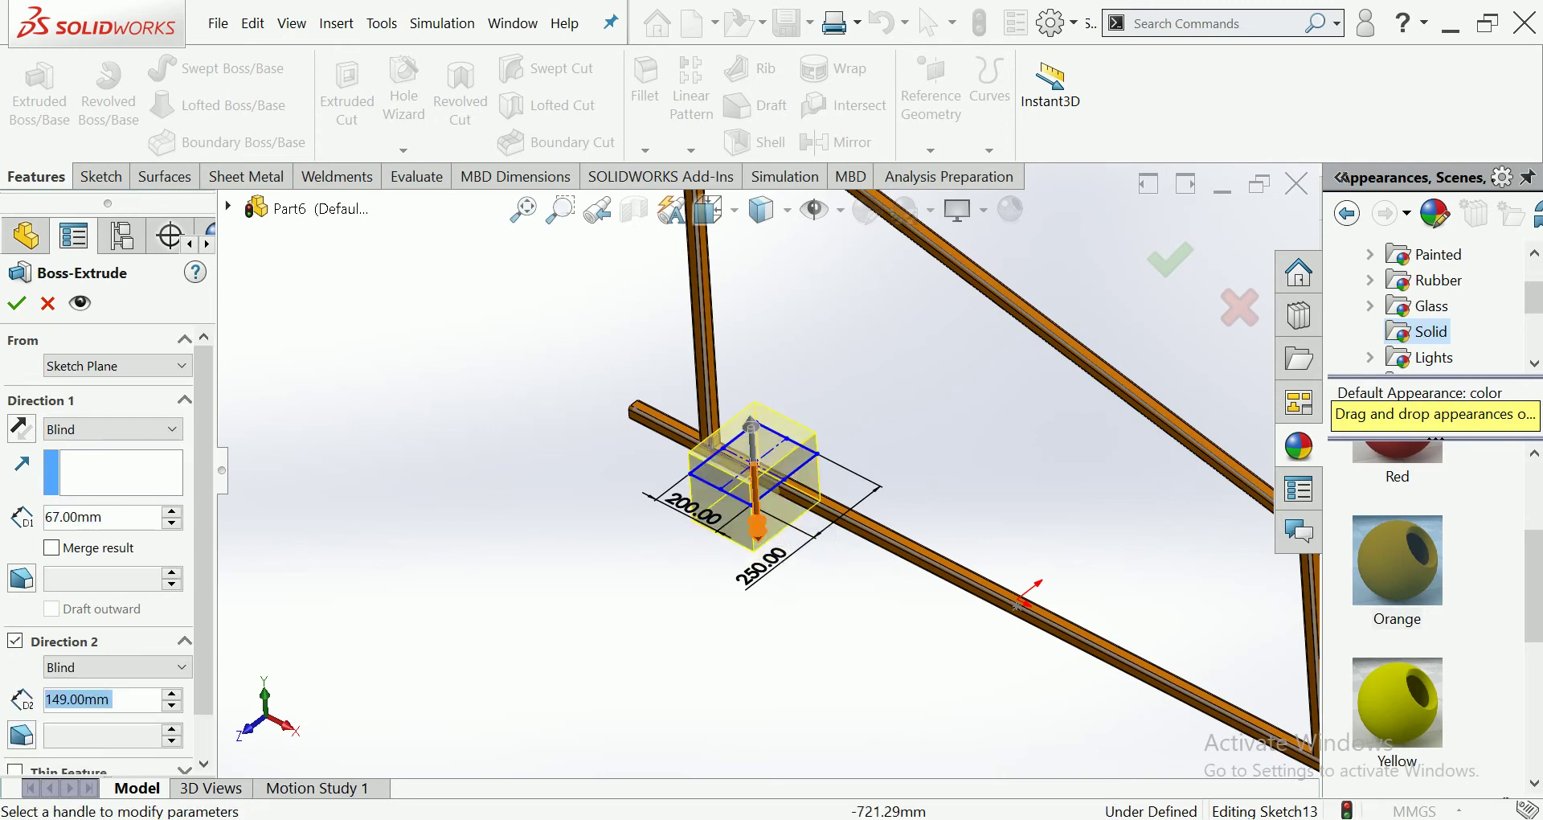
mouse_move(804, 483)
middle_mouse_down()
mouse_move(884, 498)
mouse_move(852, 490)
middle_mouse_up()
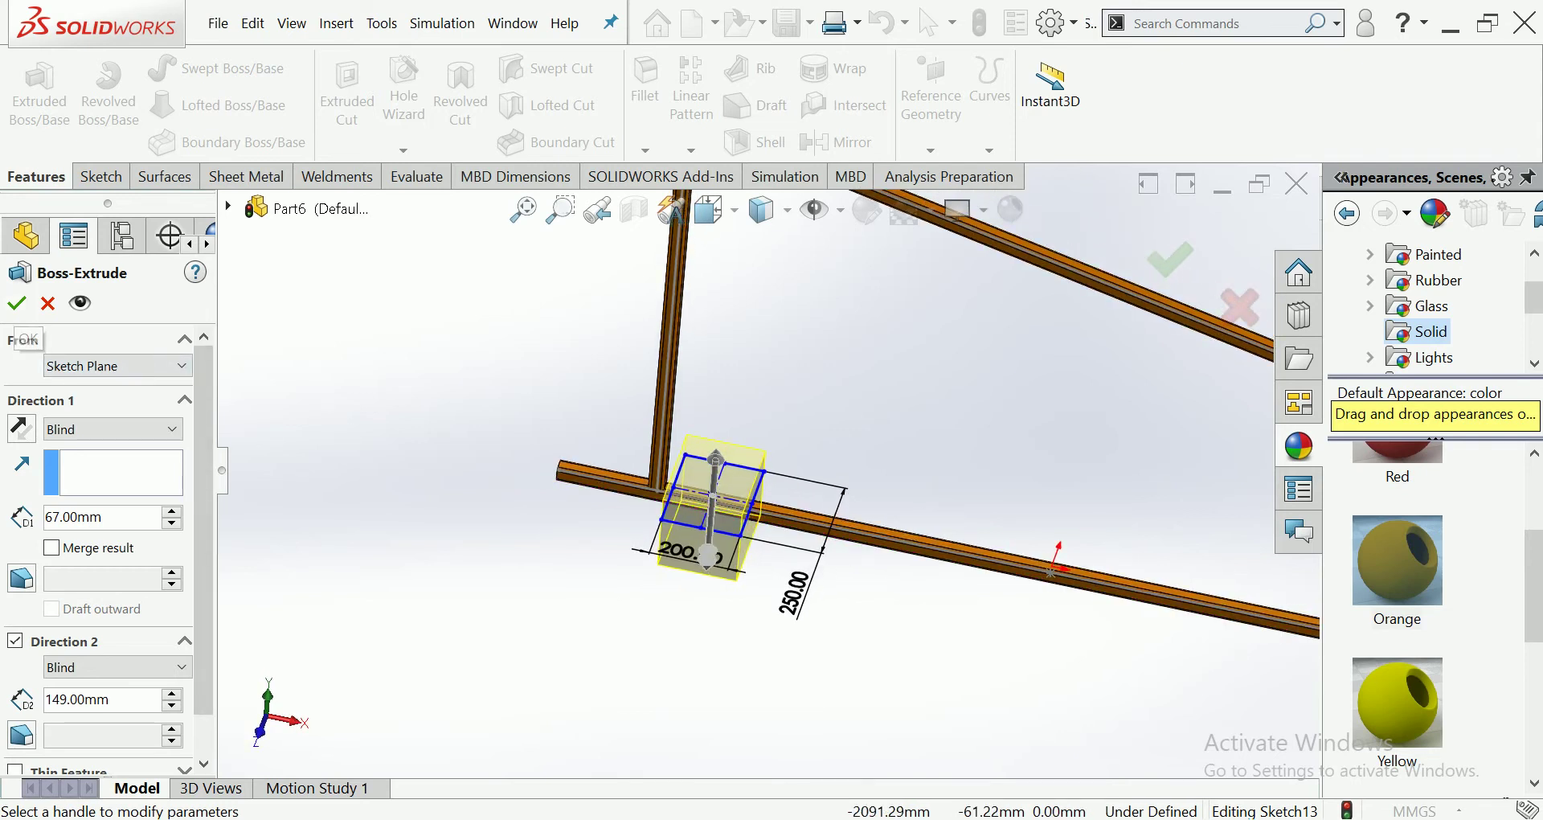
left_click(73, 517)
scroll(72, 517, "down", 2)
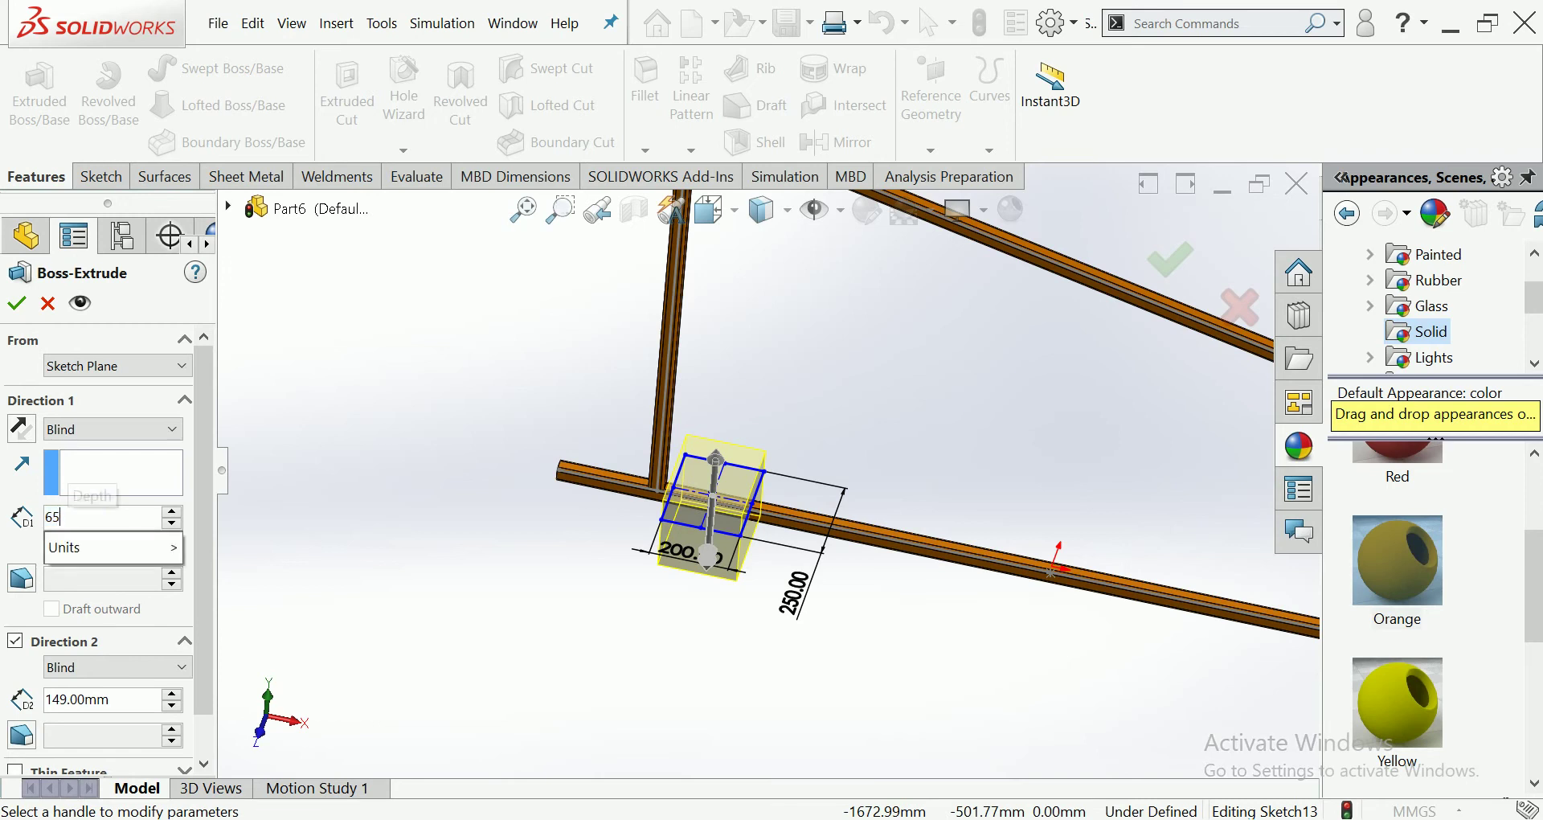
left_click(72, 699)
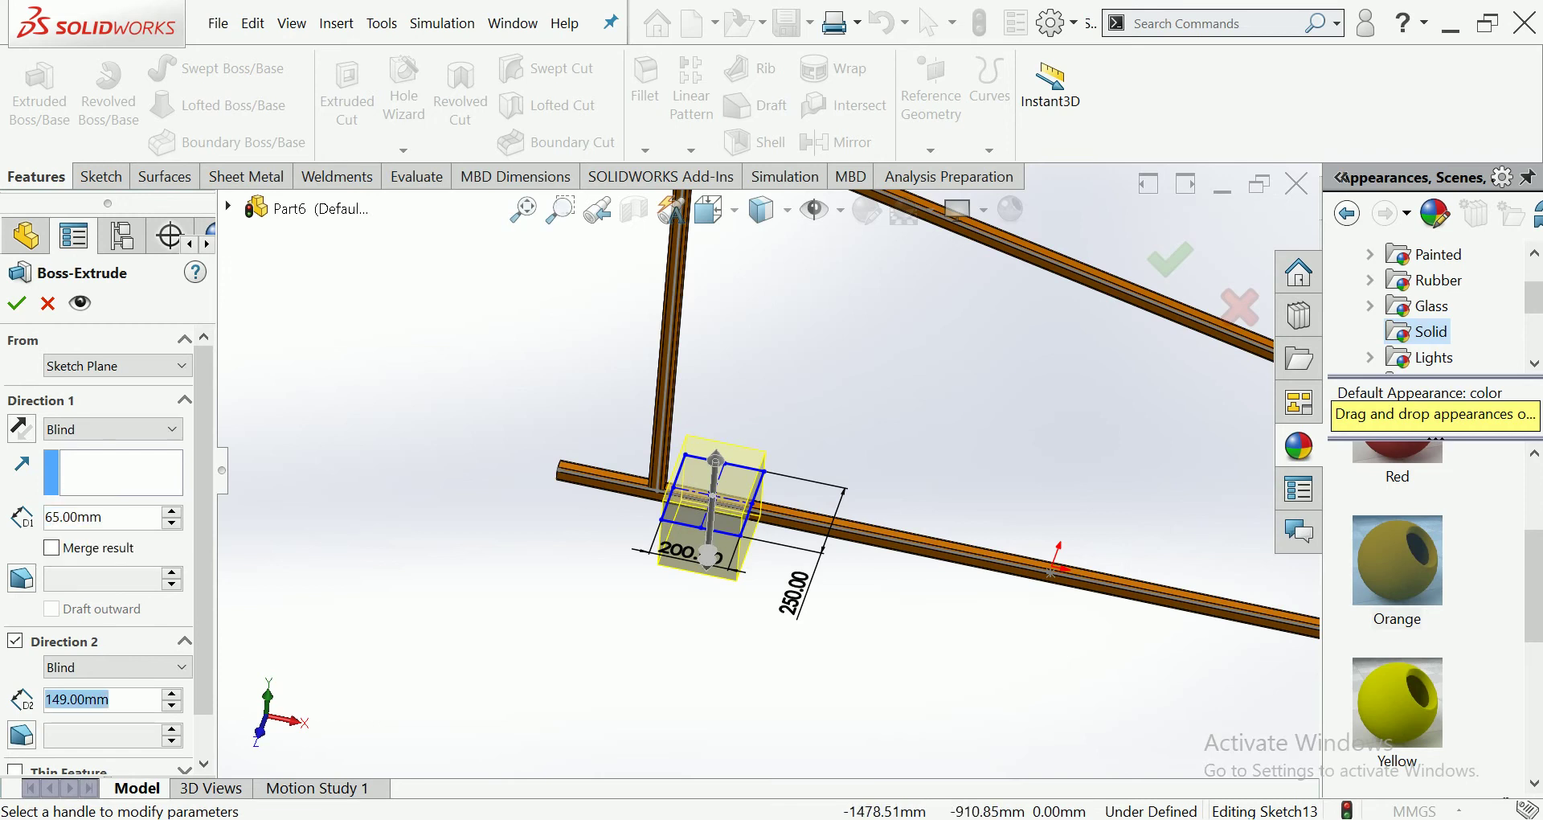
type("1")
scroll(72, 698, "up", 1)
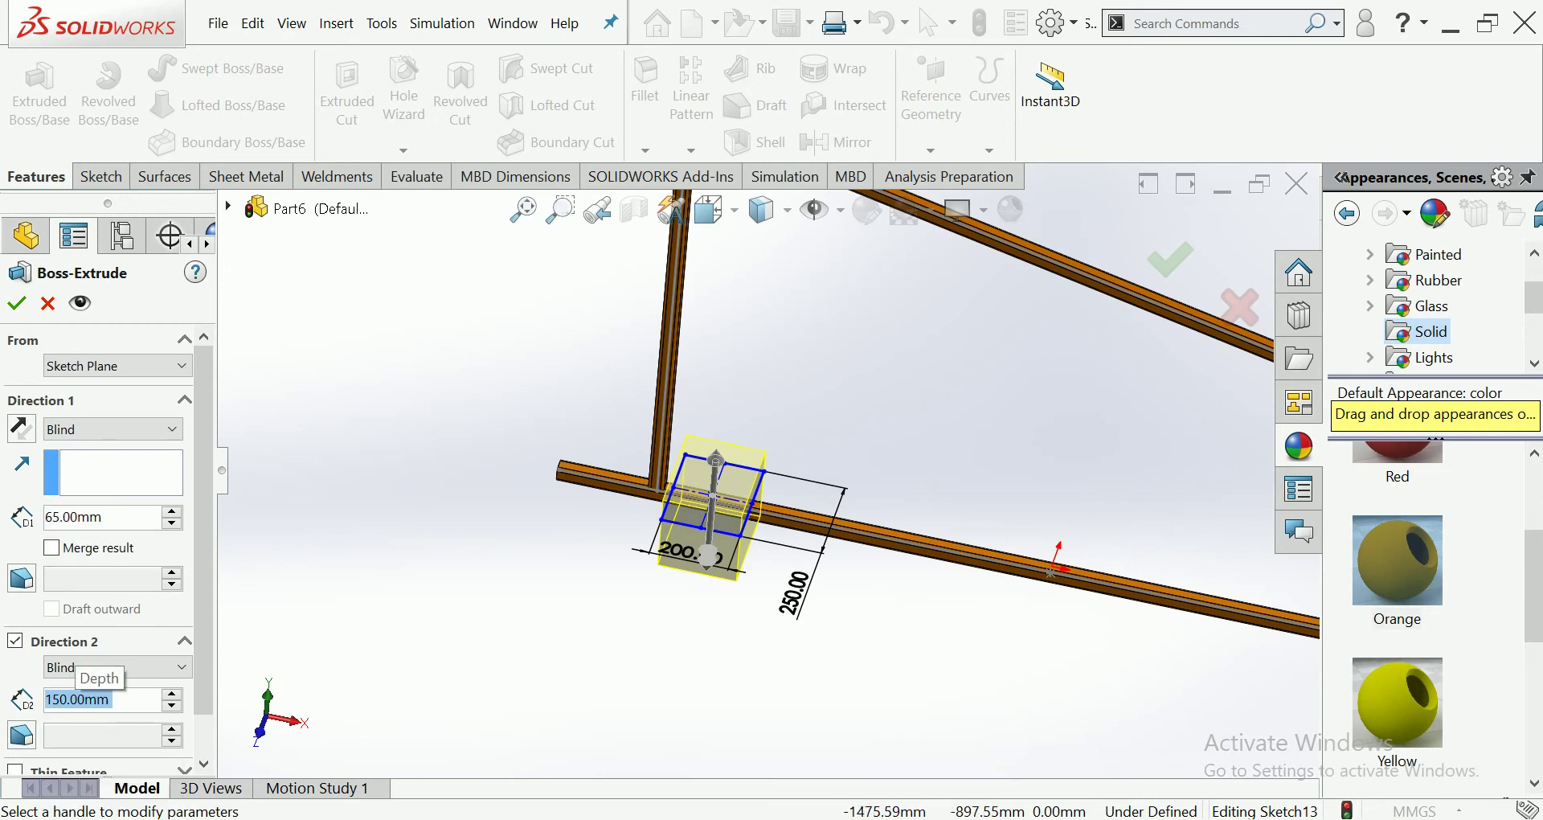
left_click(17, 303)
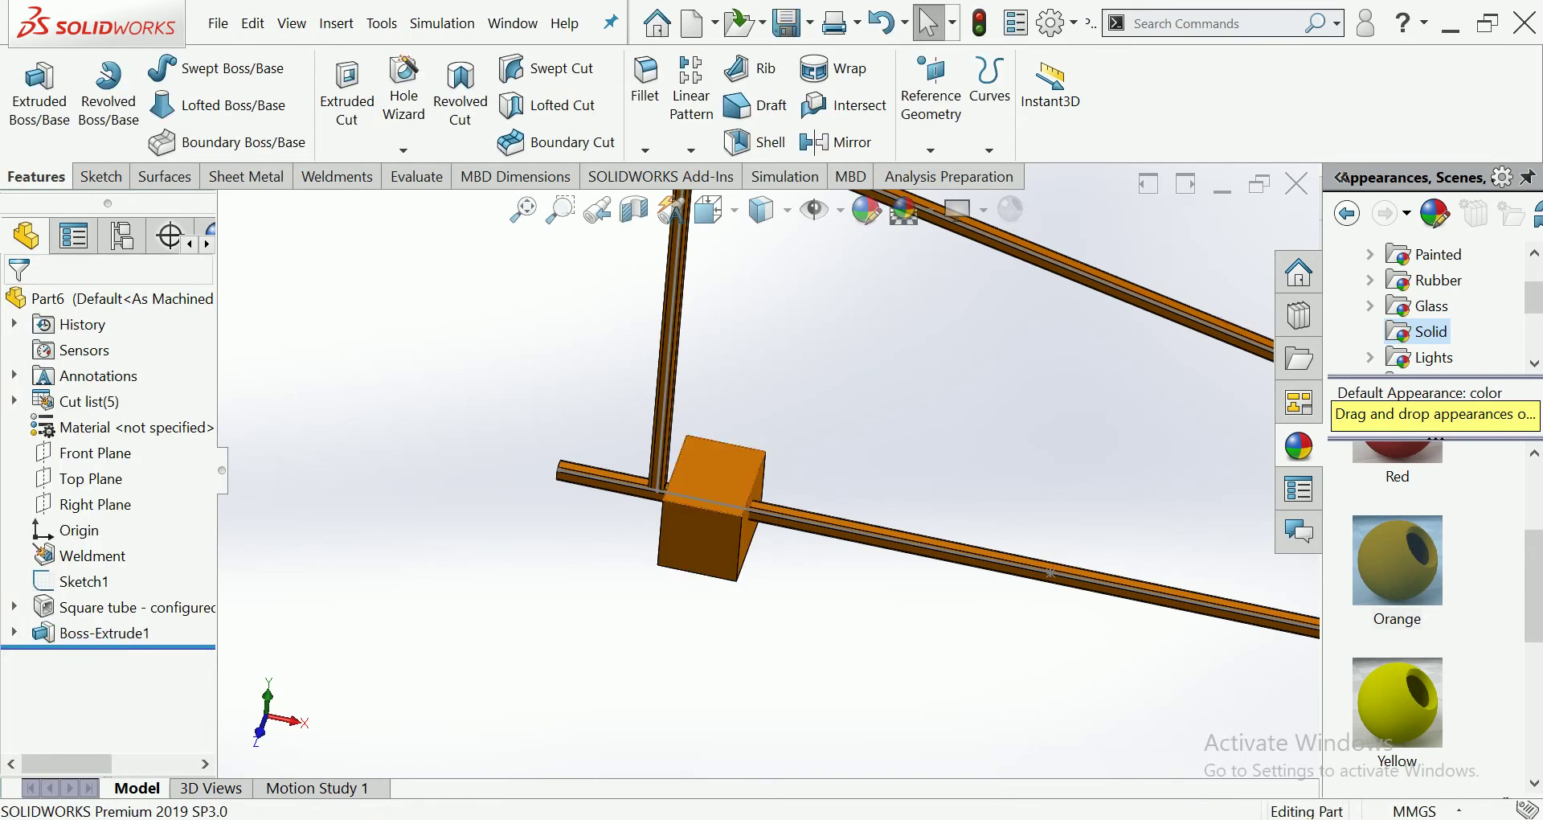
Edit the block's sketch to shift the rectangle slightly left along the beam, then rebuild.
left_click(101, 632)
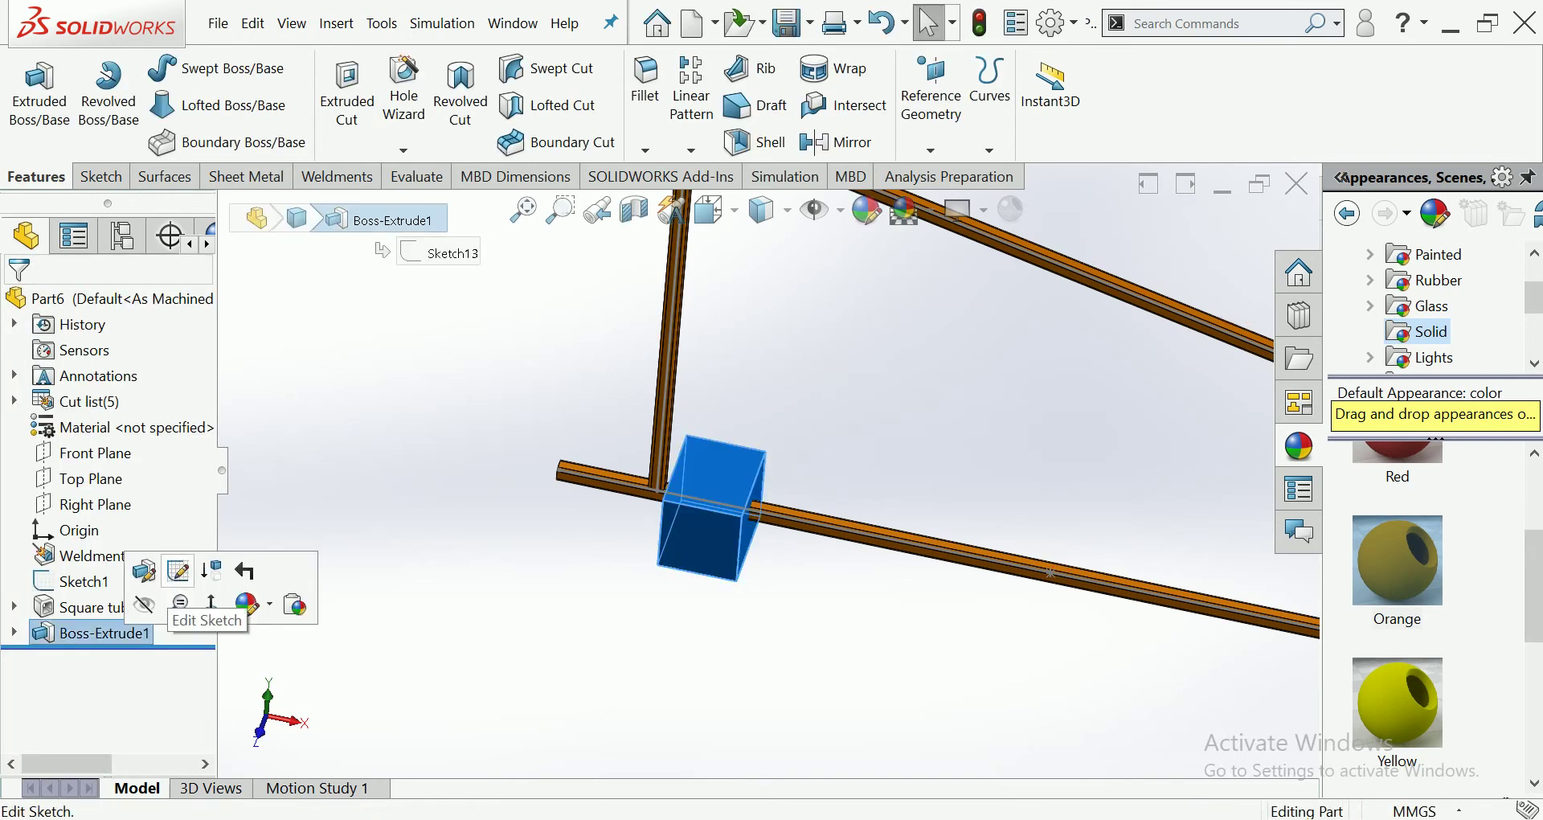
left_click(178, 571)
left_click(752, 504)
left_click_drag(751, 504, 736, 498)
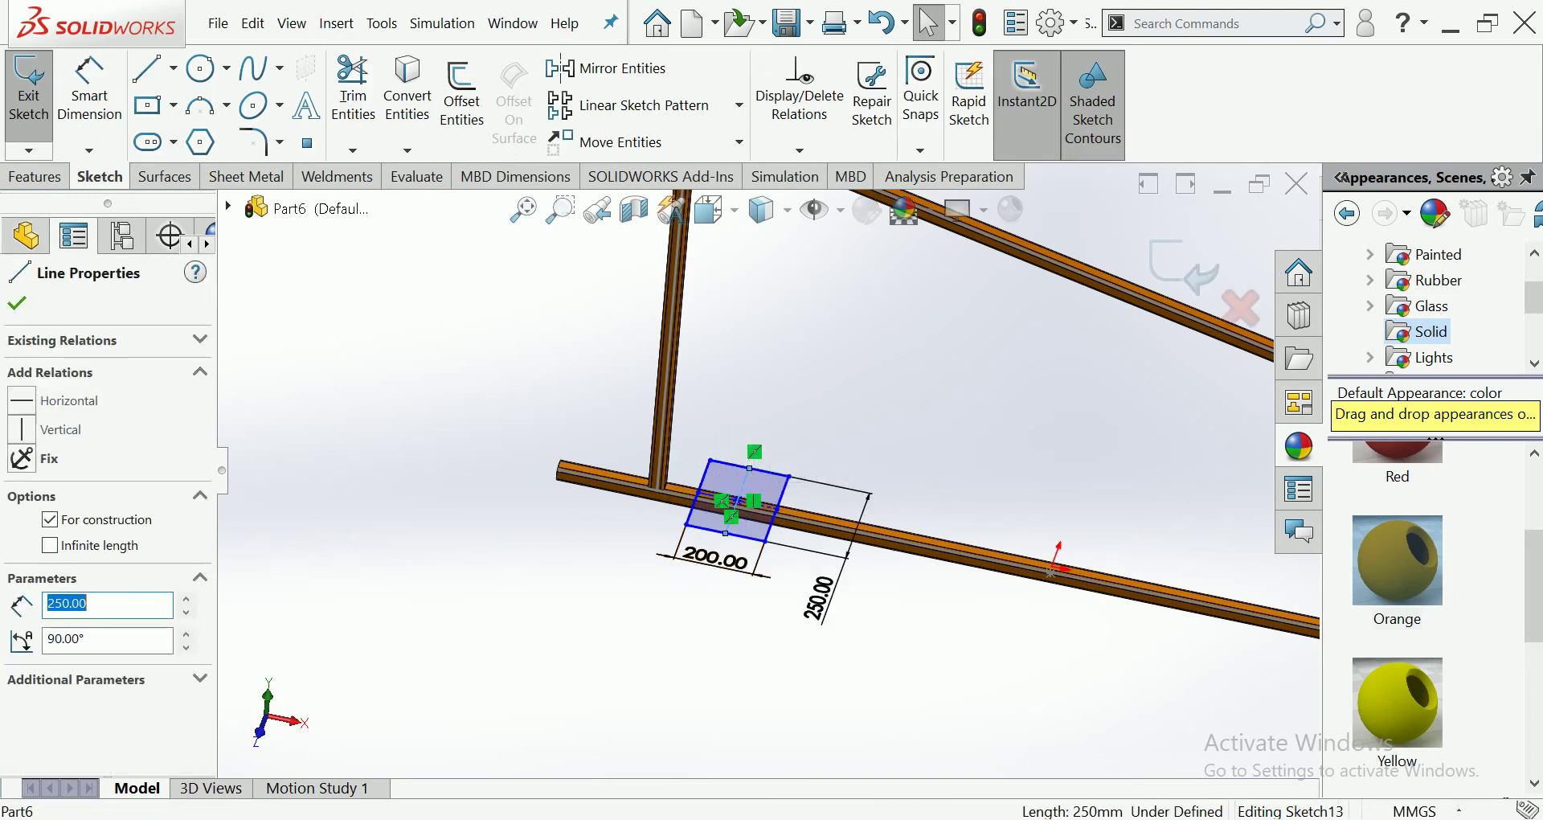
key("Escape")
key("ctrl+b")
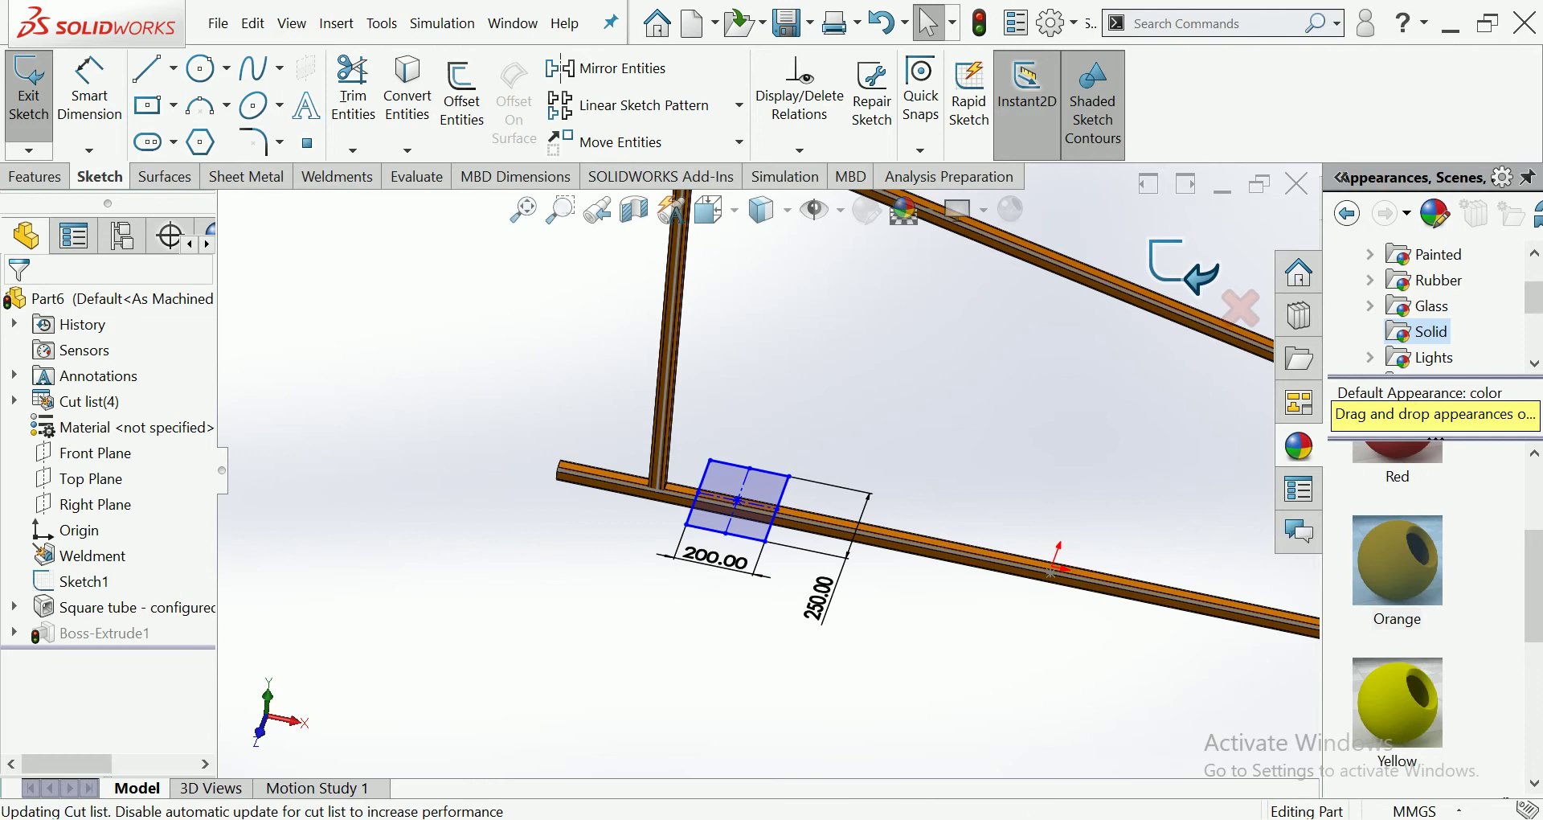
left_click(92, 632)
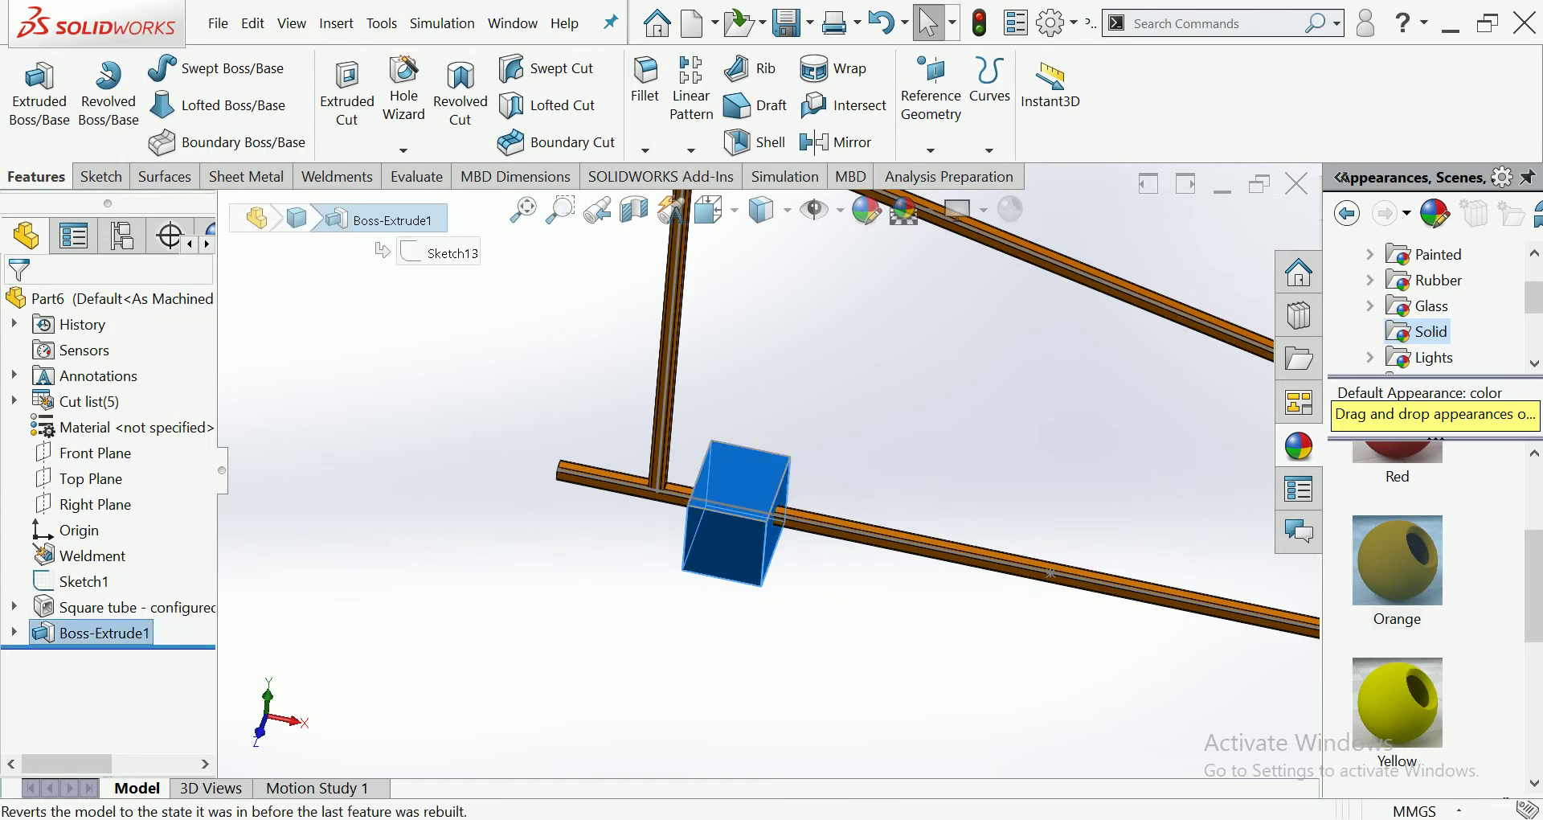
key("f")
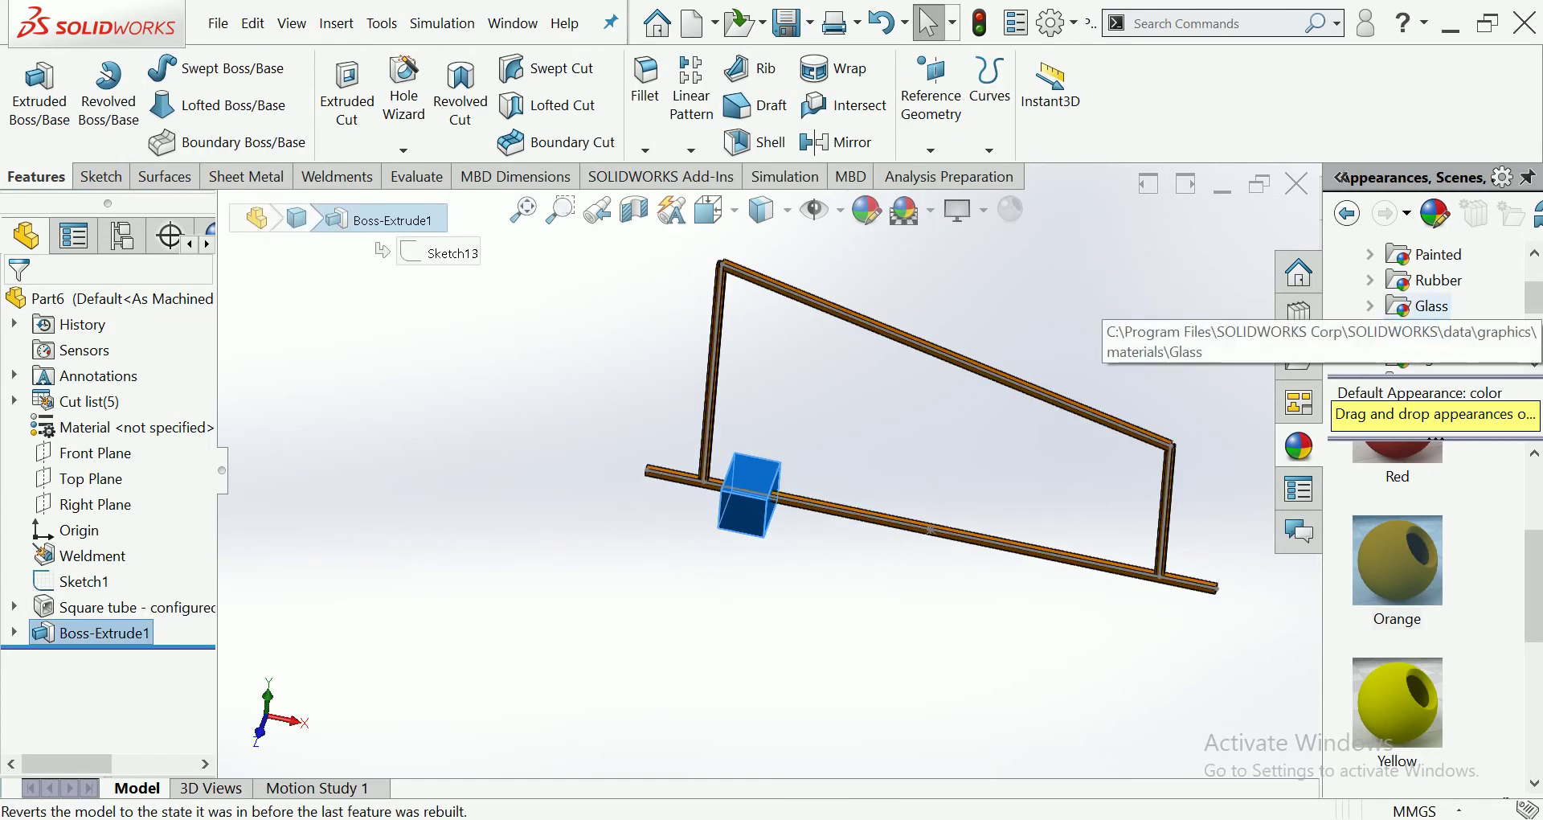
Browse Stone > Paving appearances and drop red concrete 2d onto the block.
scroll(1422, 305, "down", 1)
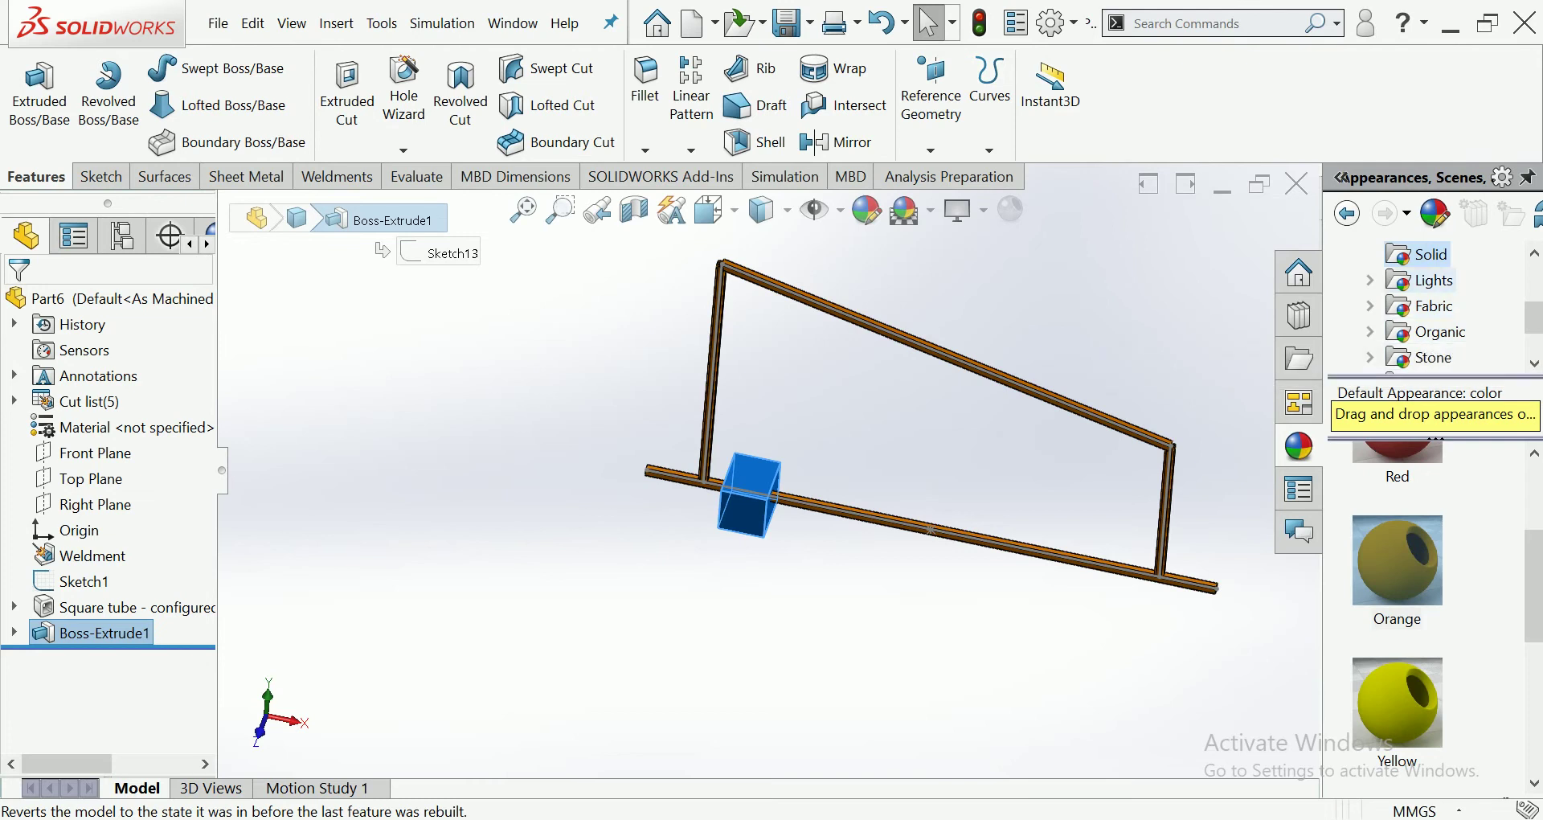
scroll(1422, 305, "up", 2)
scroll(1422, 305, "down", 2)
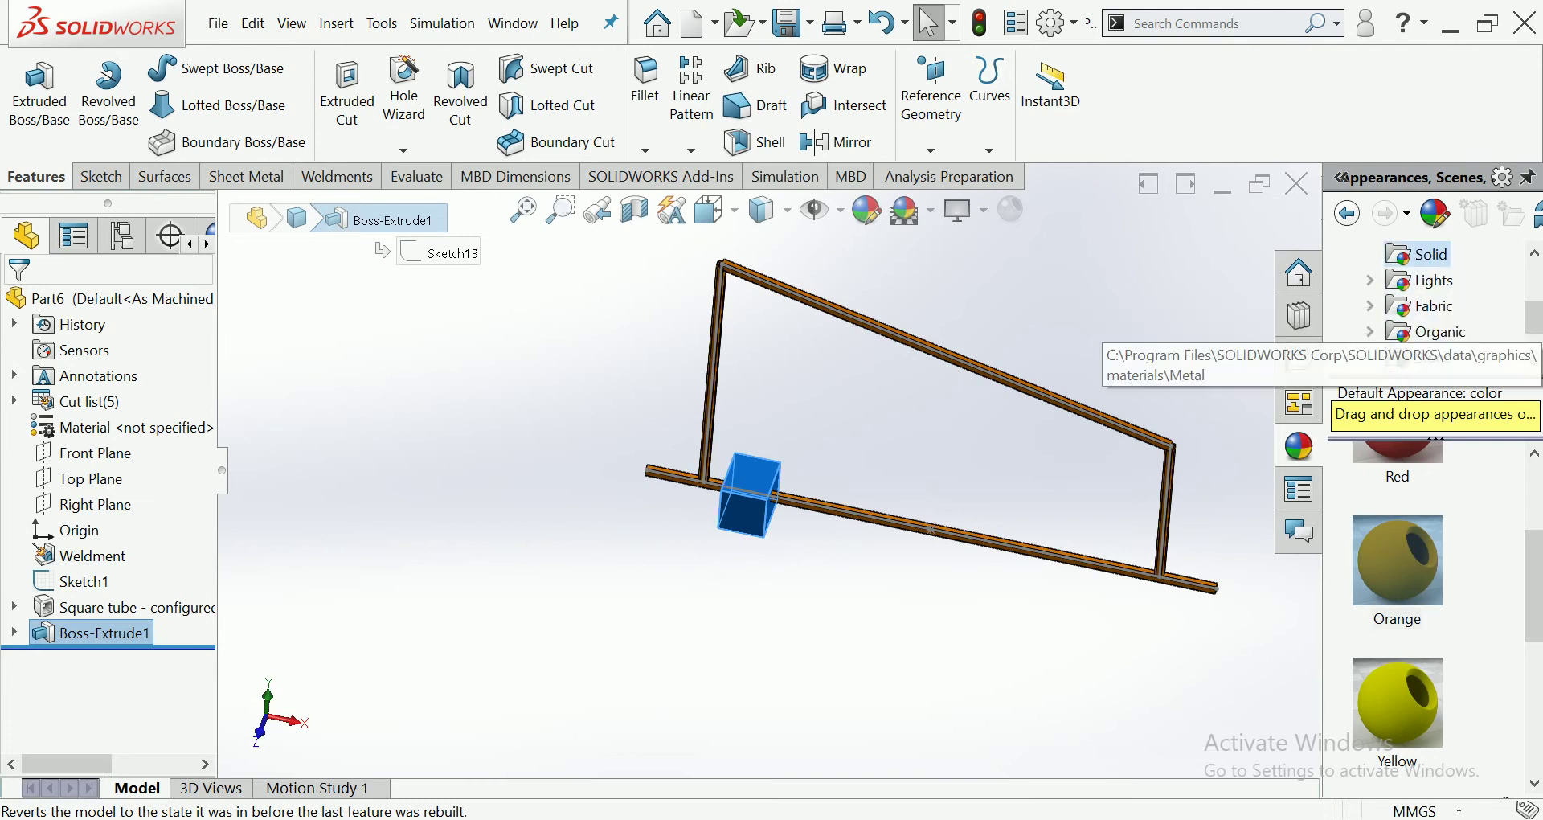
scroll(1422, 306, "down", 1)
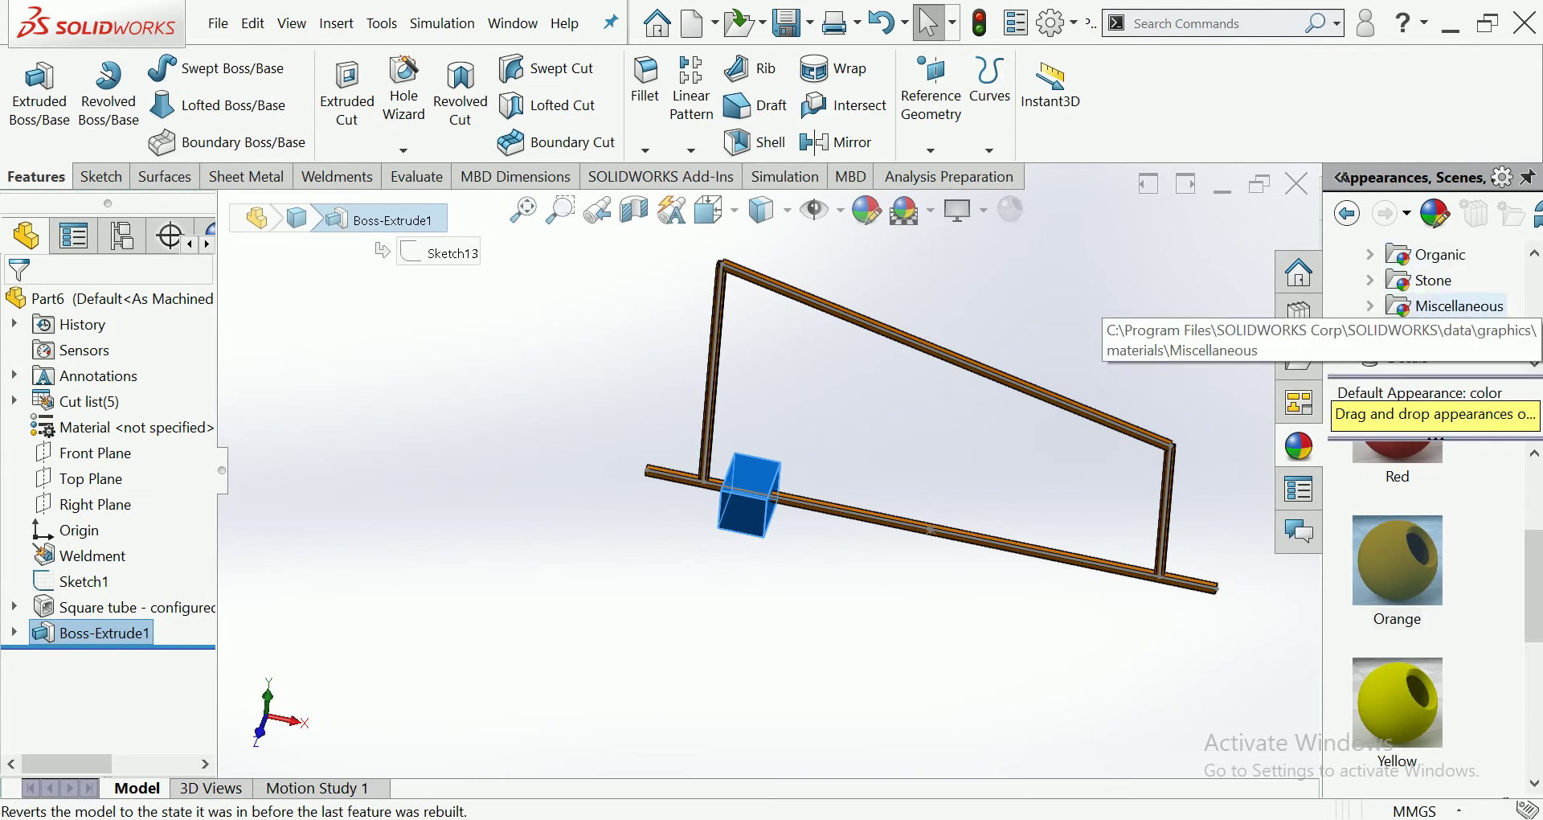
double_click(1430, 279)
left_click(1450, 279)
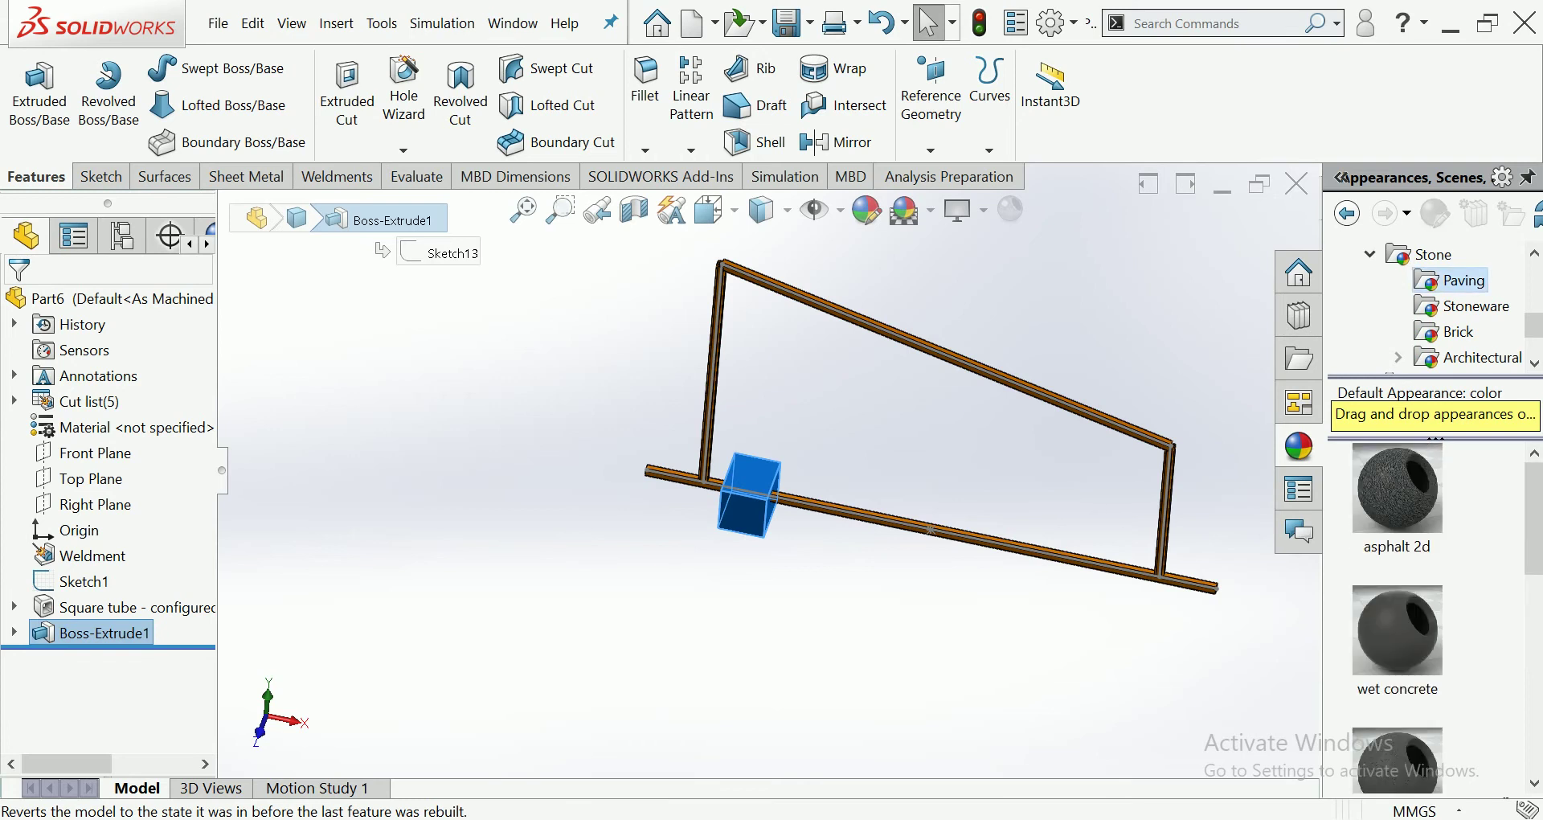
scroll(1399, 603, "down", 2)
left_click_drag(1398, 634, 747, 494)
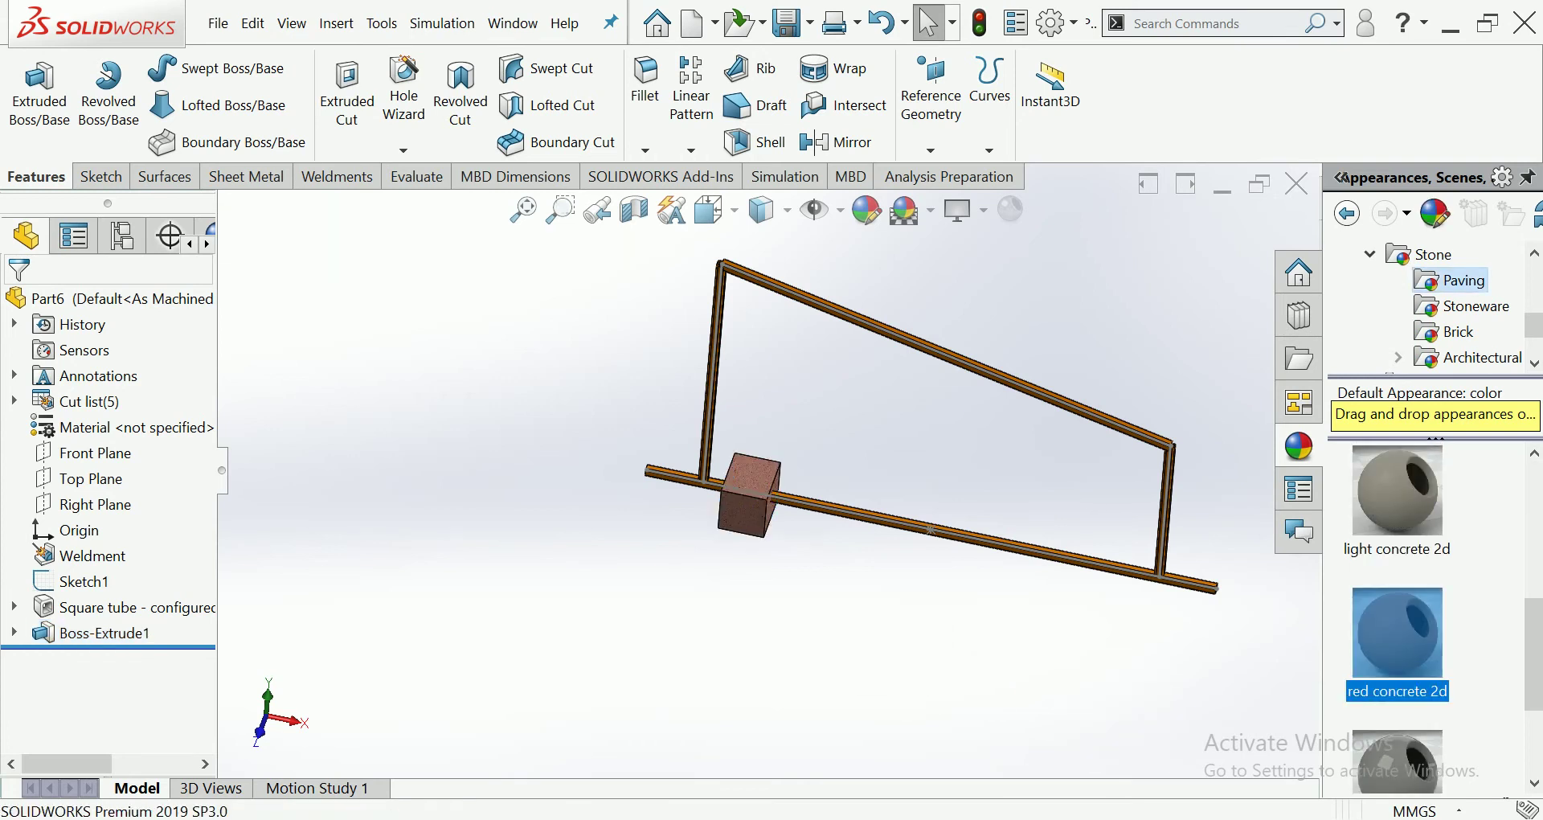
Select the whole Boss-Extrude1 body and give it the asphalt 2d appearance instead.
key("ctrl+7")
left_click(836, 440)
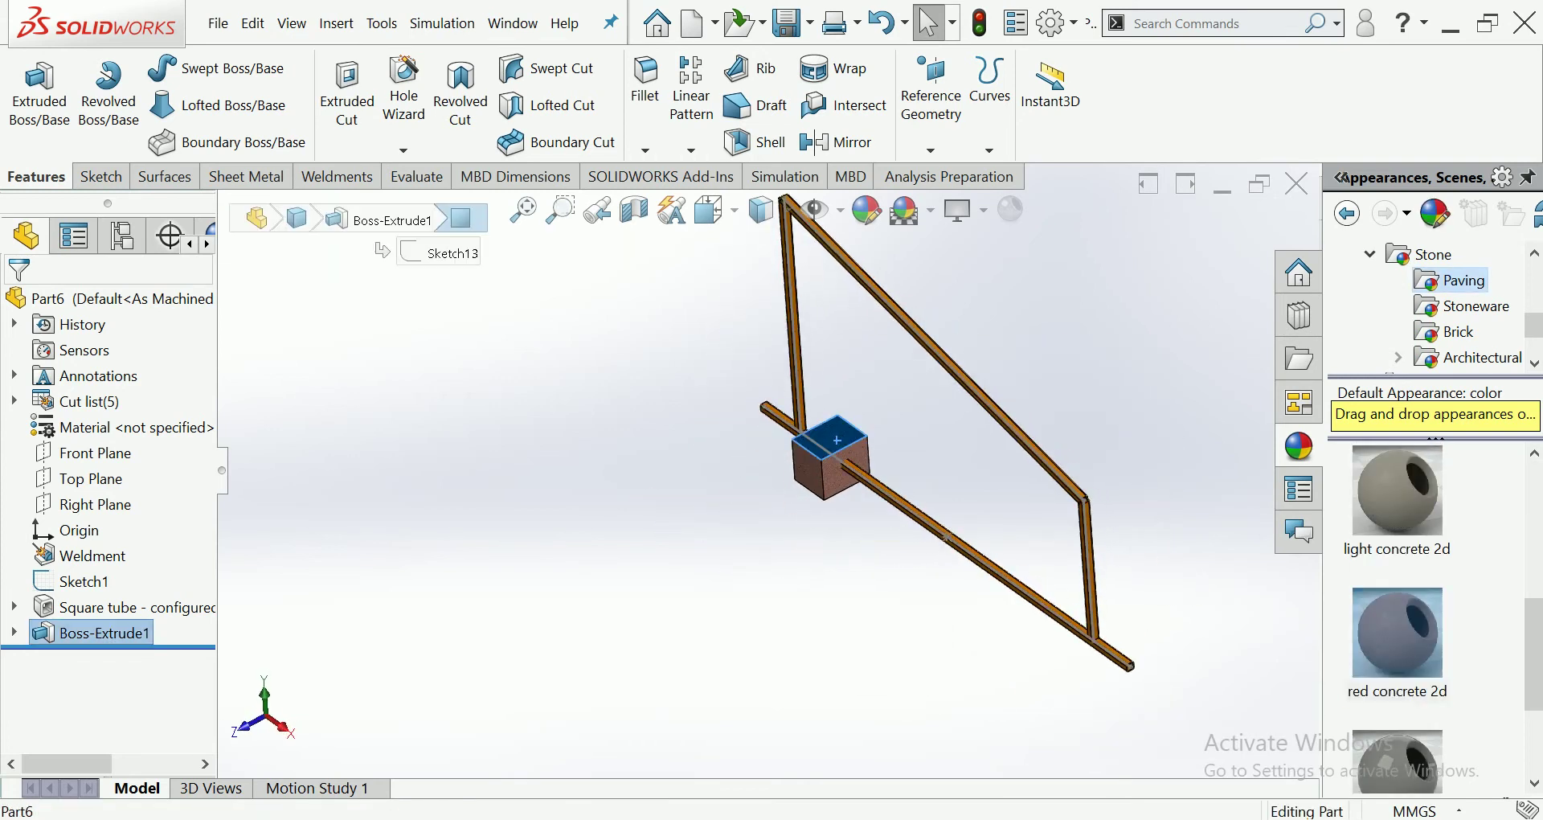
left_click(104, 632)
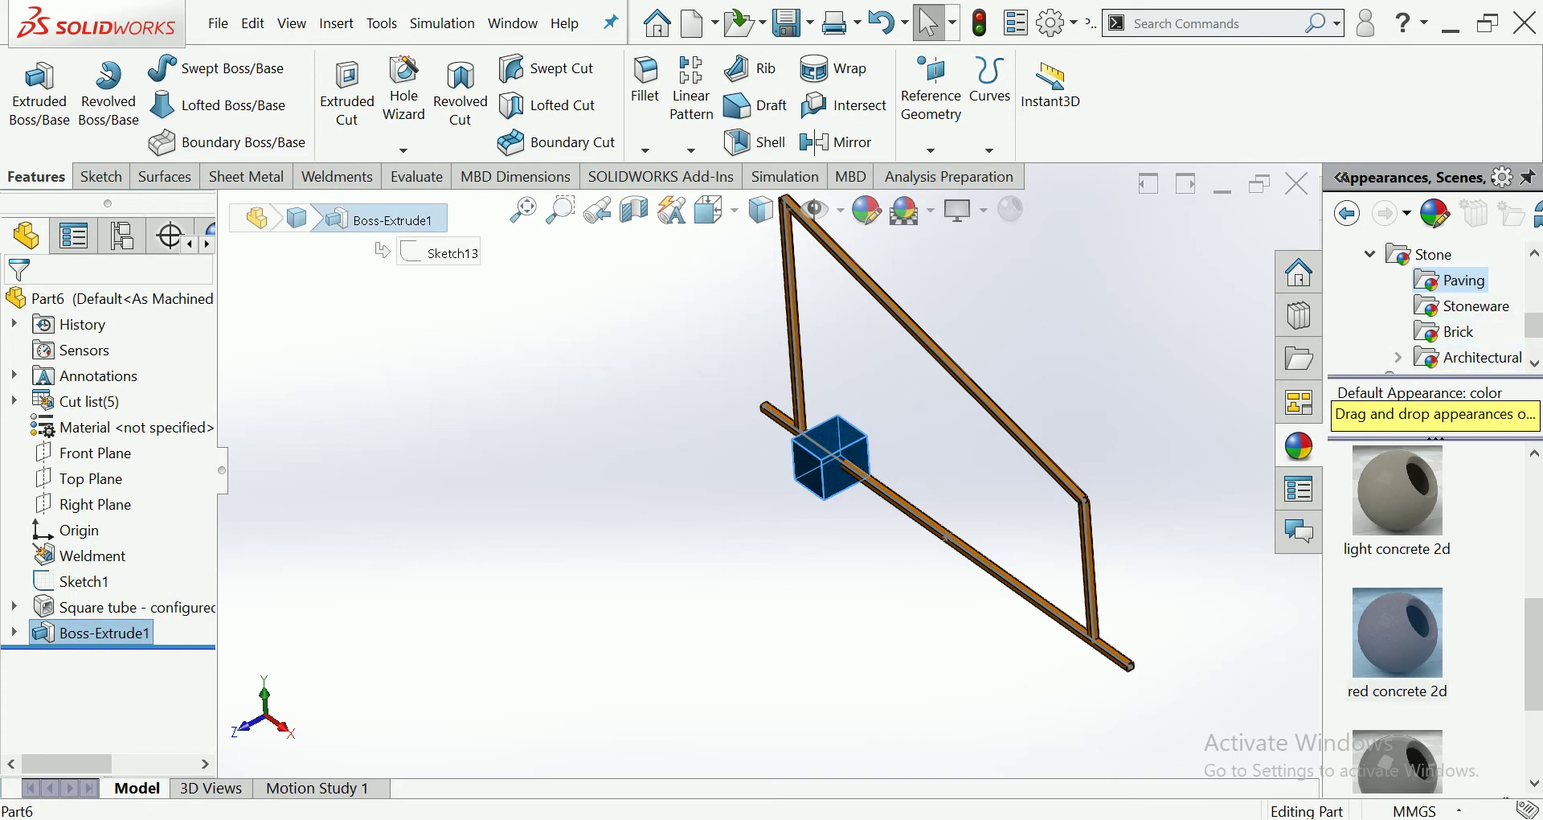
scroll(1398, 602, "down", 2)
scroll(1398, 602, "down", 2)
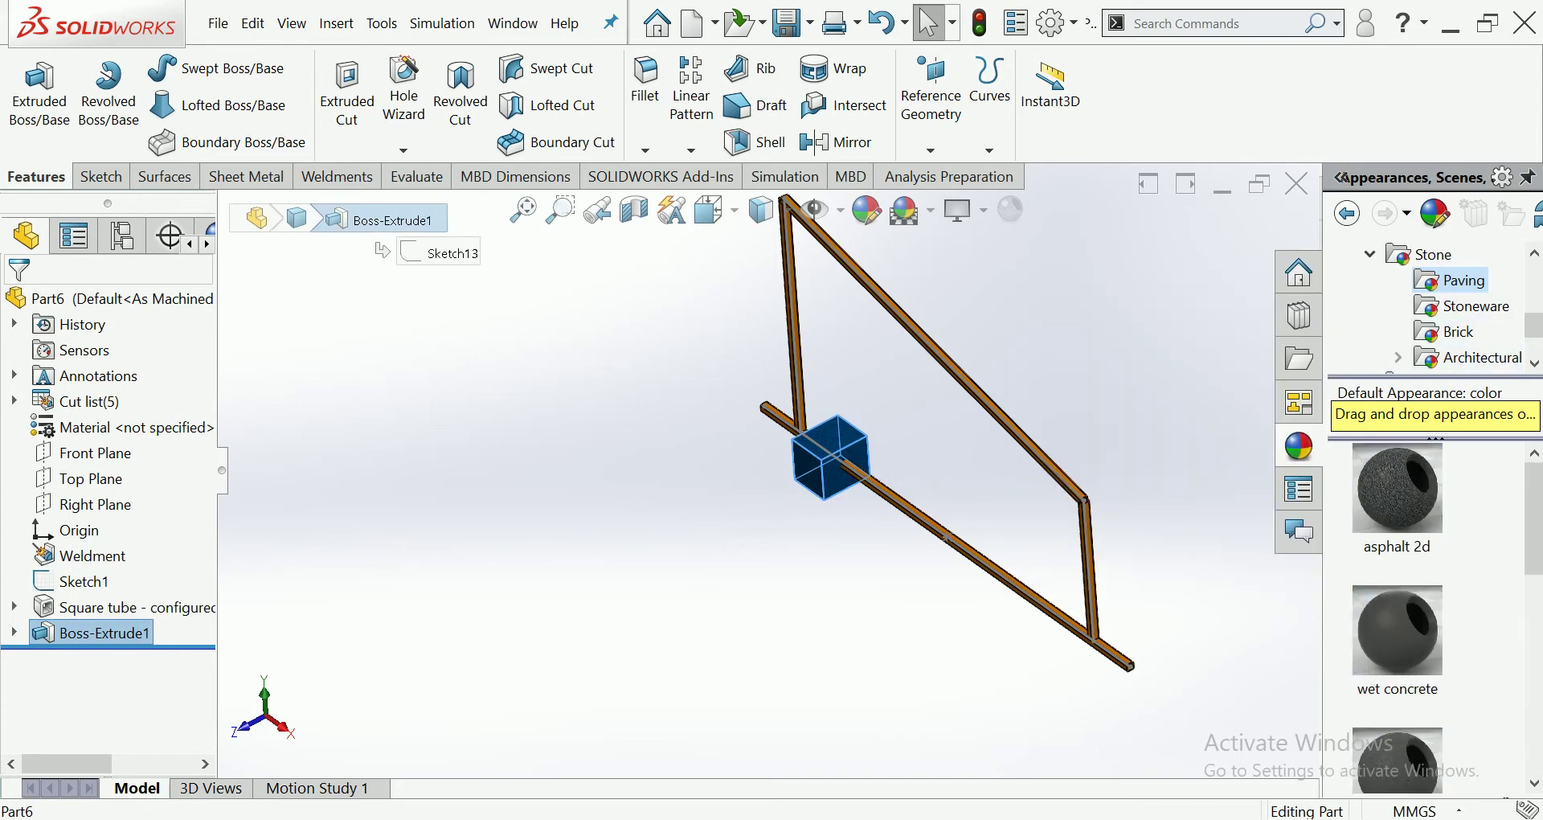
left_click(1398, 488)
middle_click_drag(803, 442, 899, 434)
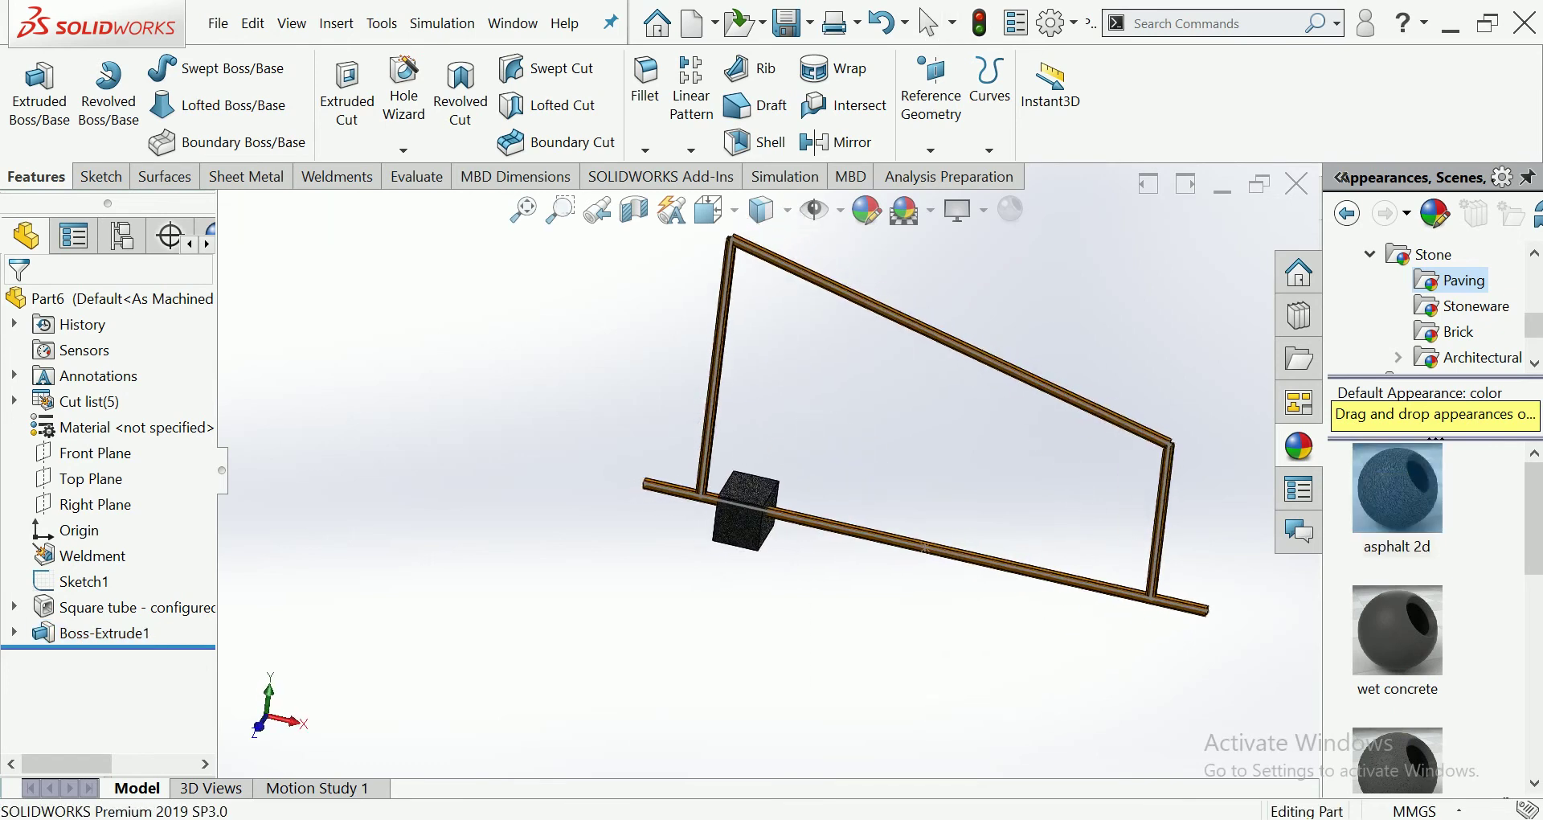
scroll(968, 553, "down", 4)
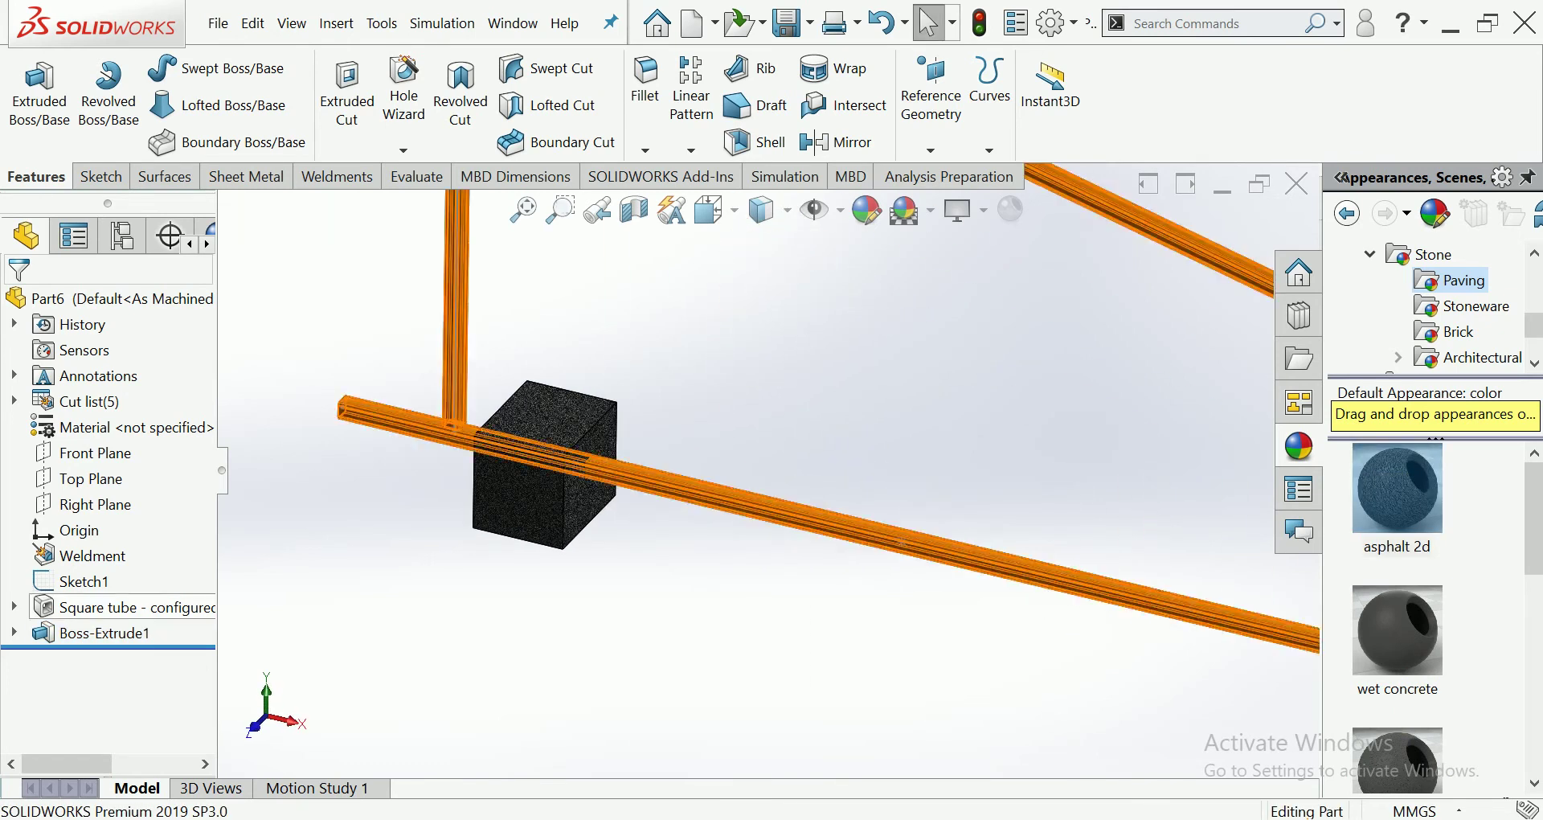
Mirror the Boss-Extrude1 block across the Right Plane and hide the Sketch1 layout sketch.
left_click(95, 504)
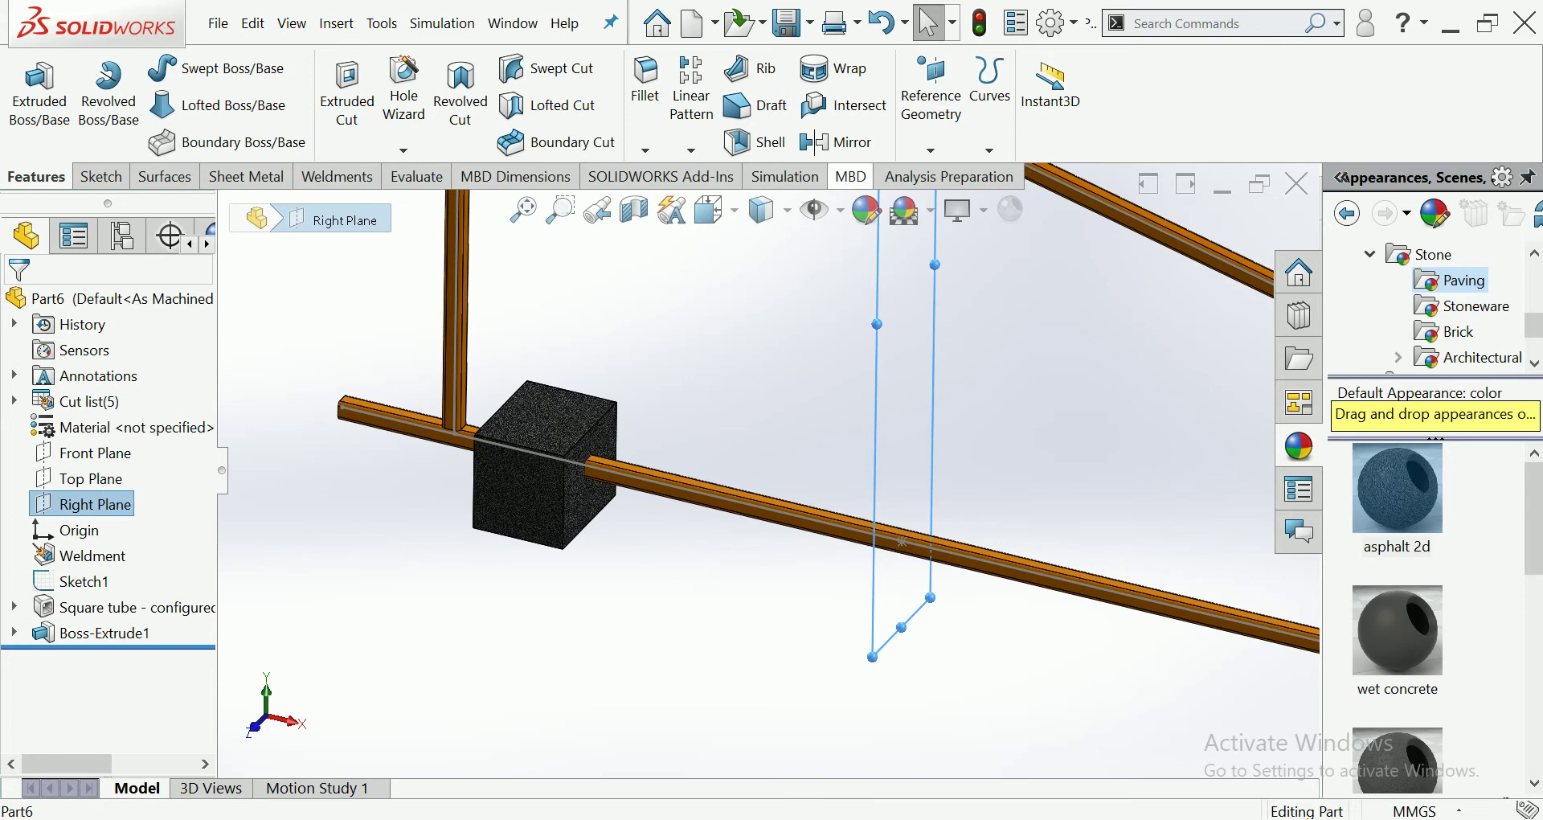
left_click(836, 141)
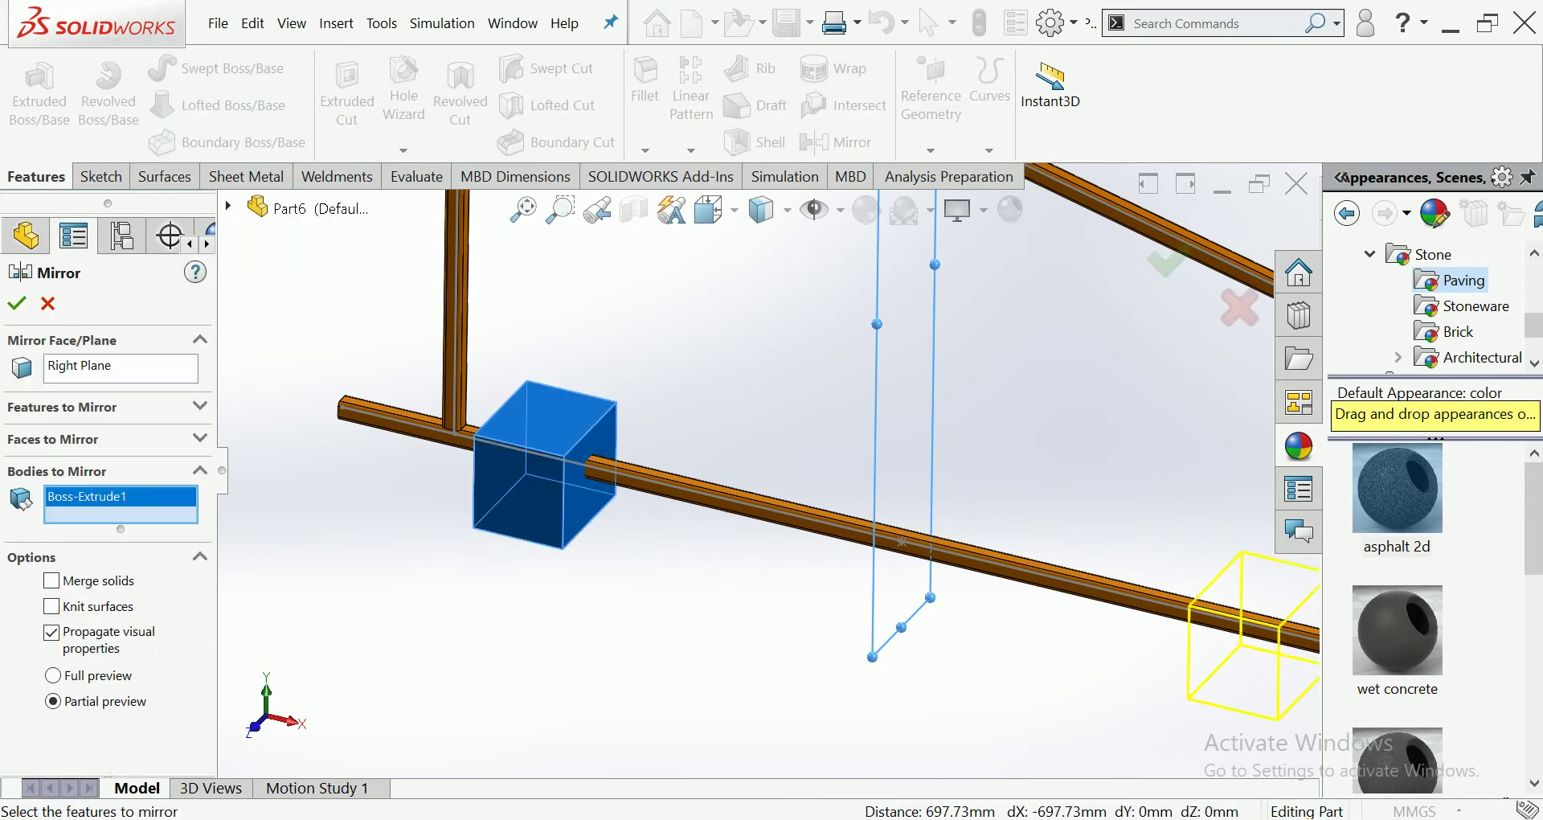
left_click(17, 302)
key("f")
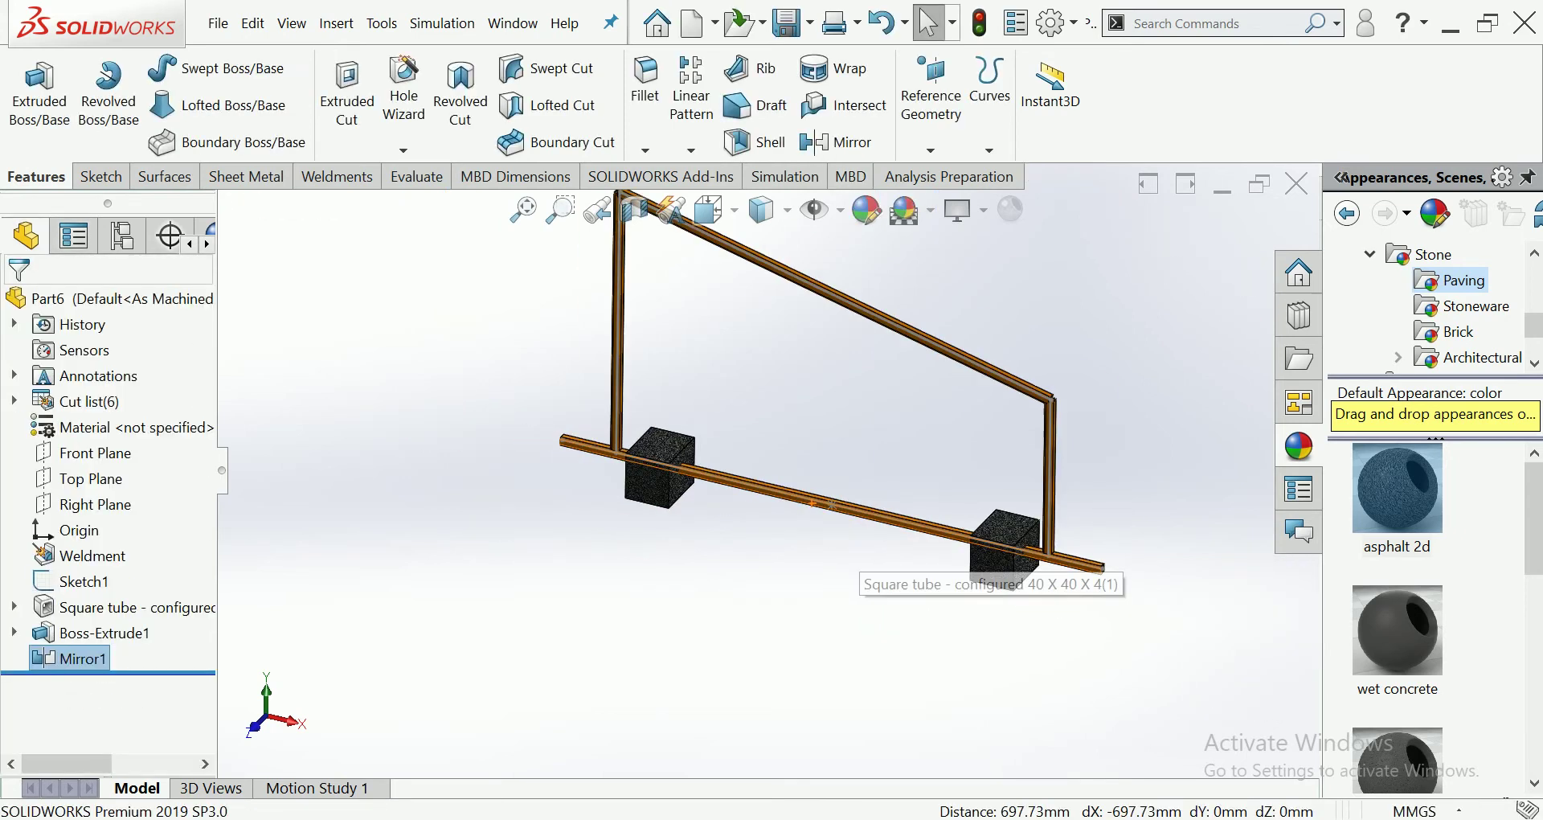
left_click(831, 505)
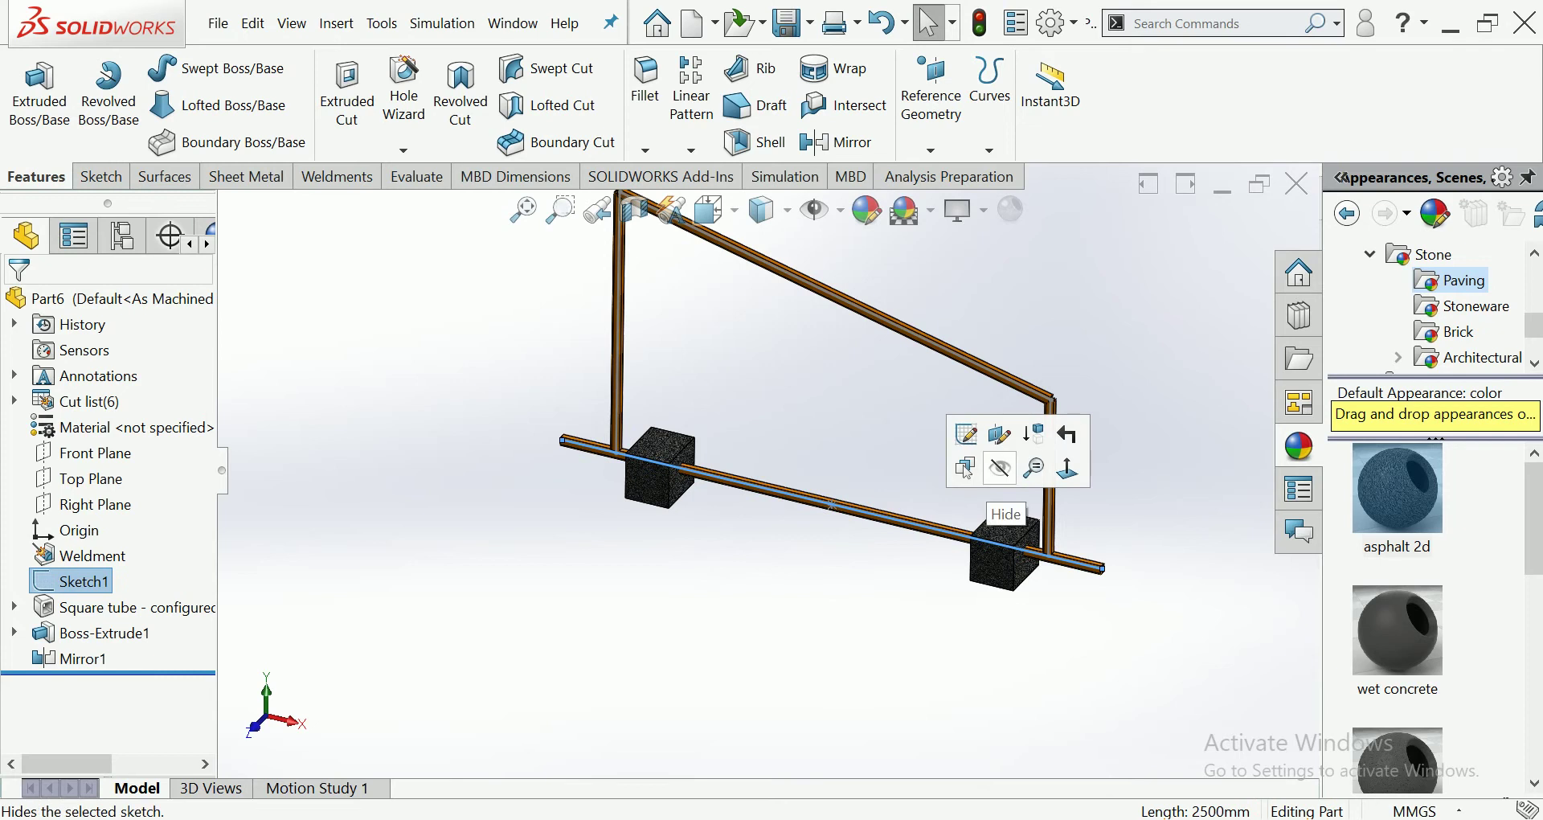
scroll(767, 468, "up", 3)
middle_click_drag(796, 434, 812, 440)
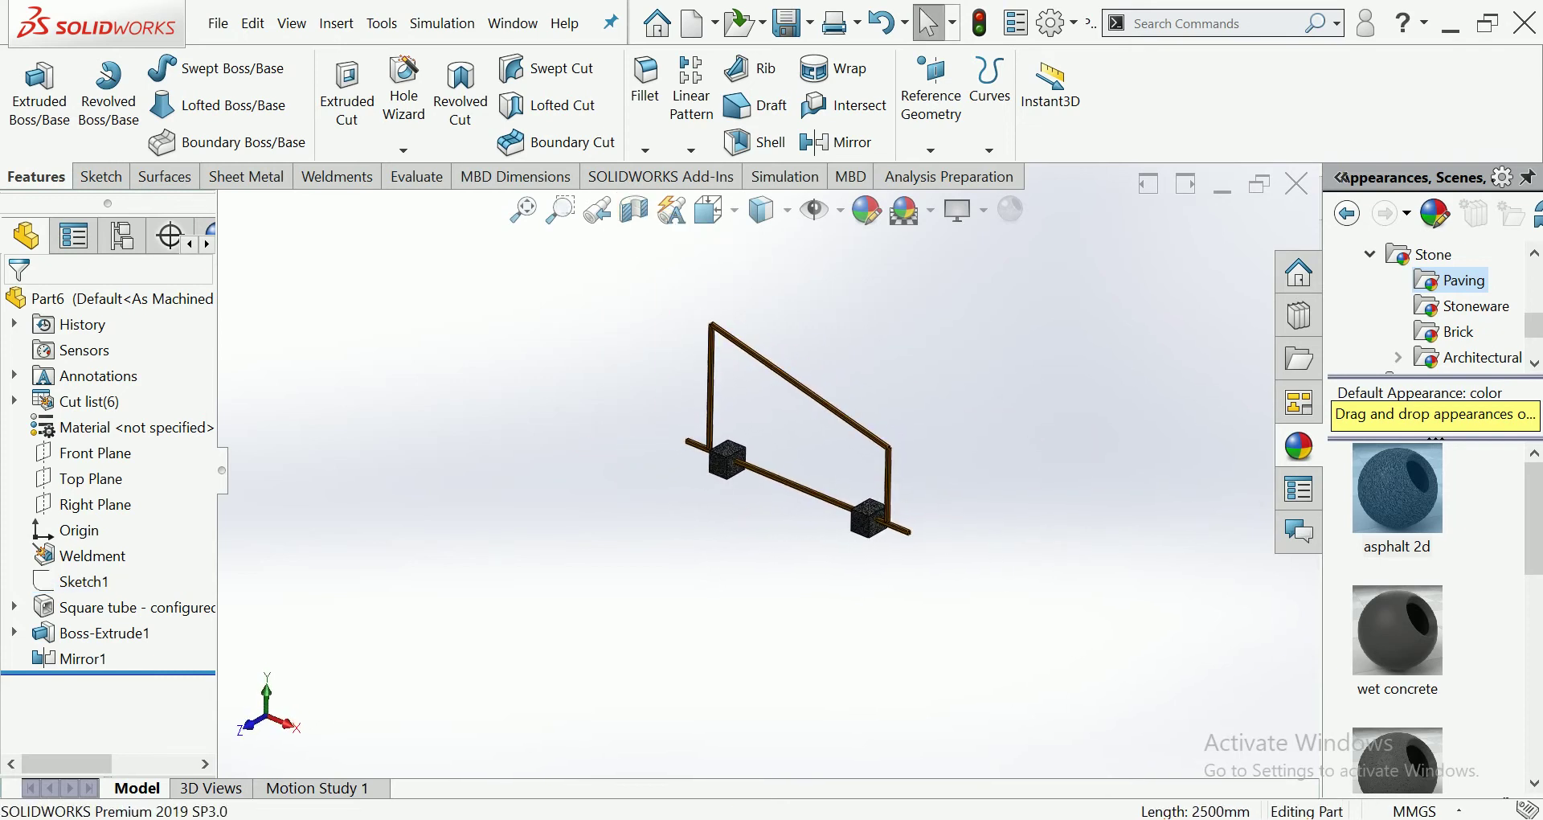
scroll(964, 462, "down", 2)
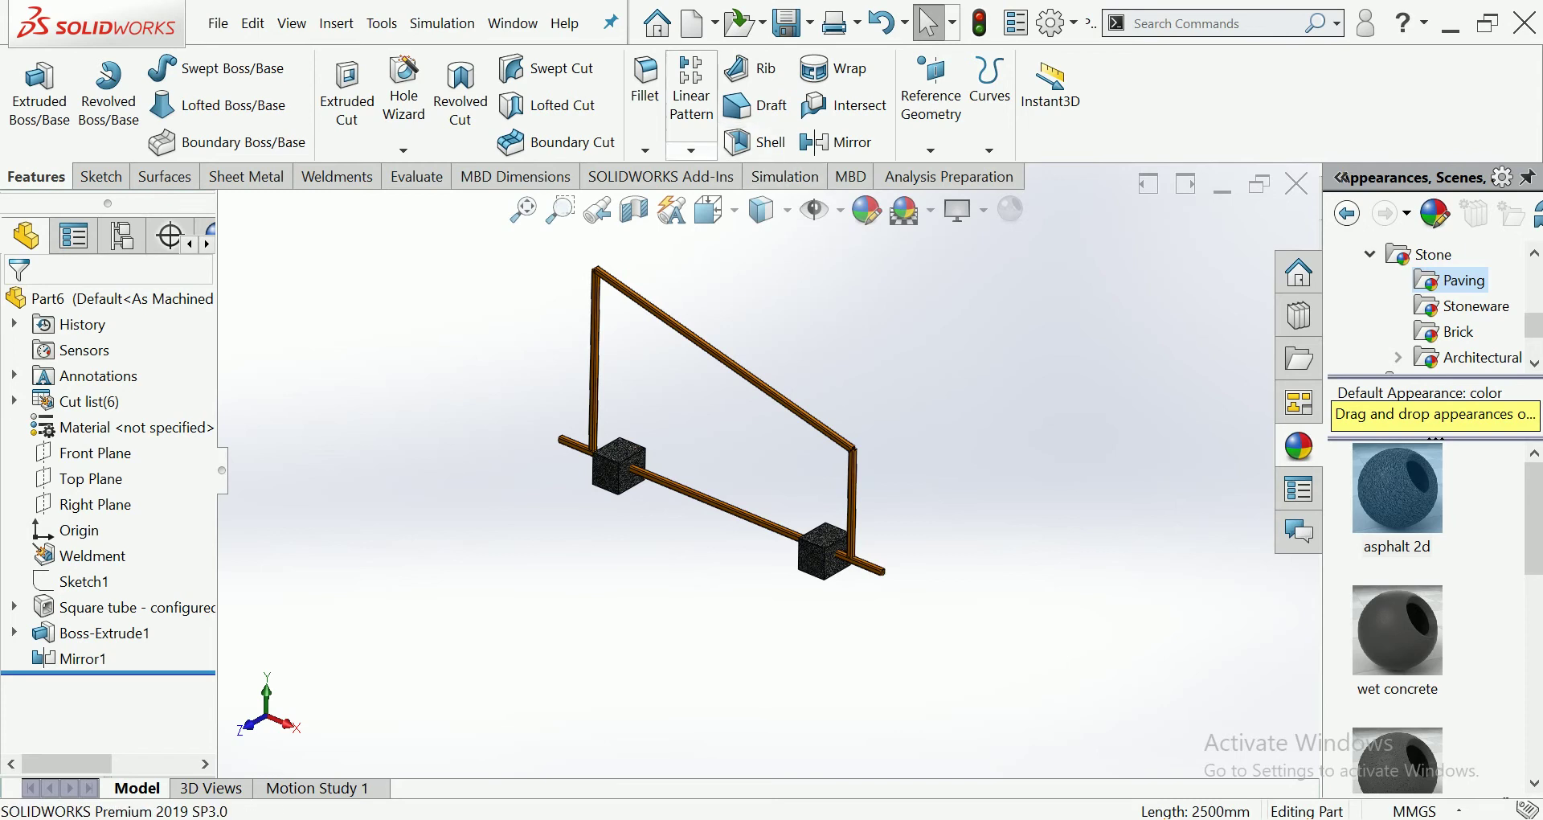
Start a linear pattern with a Direction 1 spacing of 1000 mm.
left_click(691, 150)
left_click(723, 169)
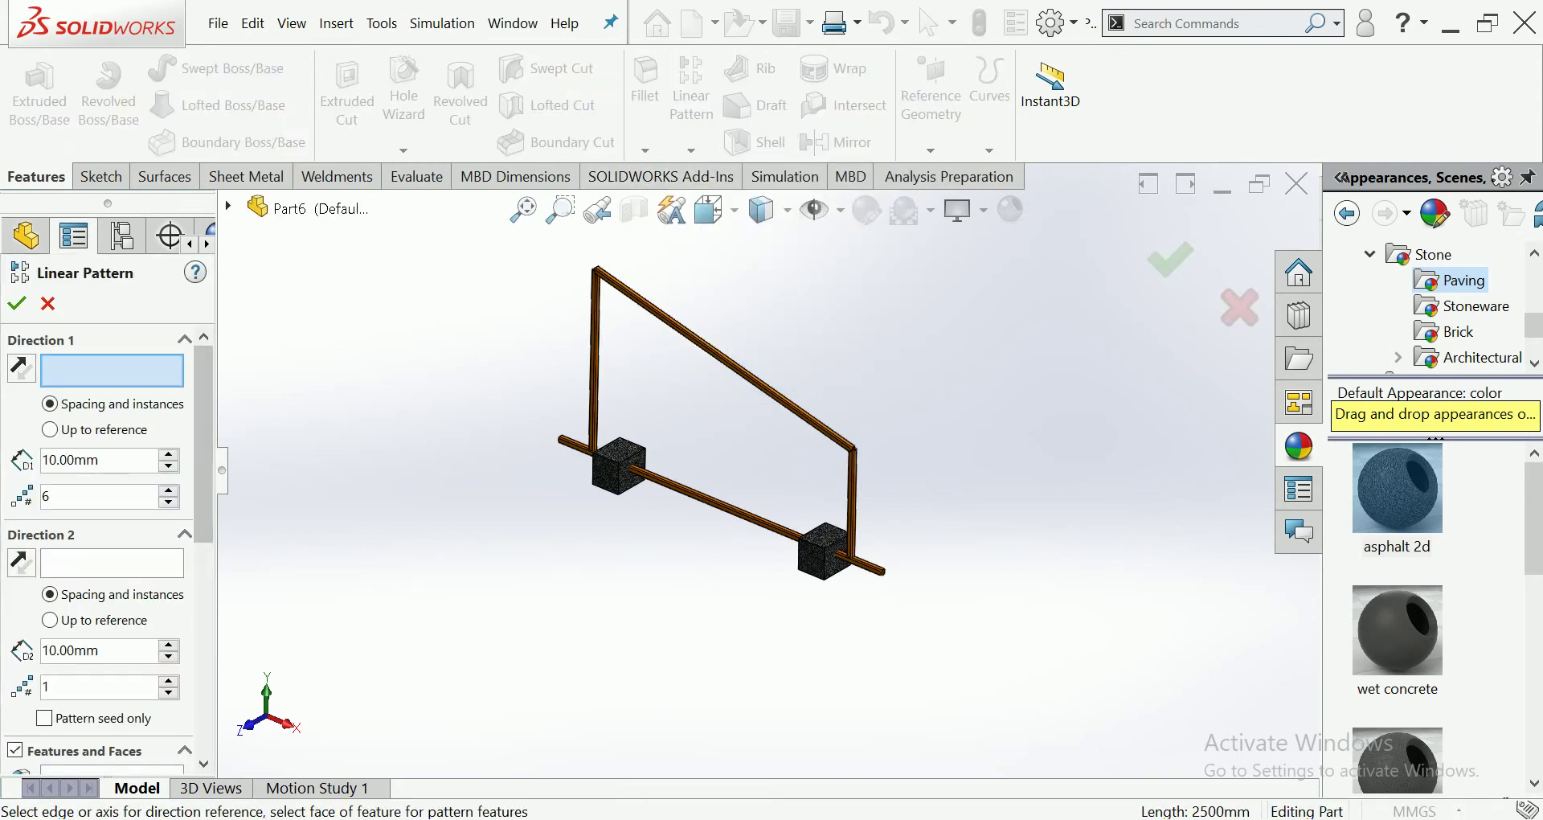
left_click(169, 454)
left_click(169, 454)
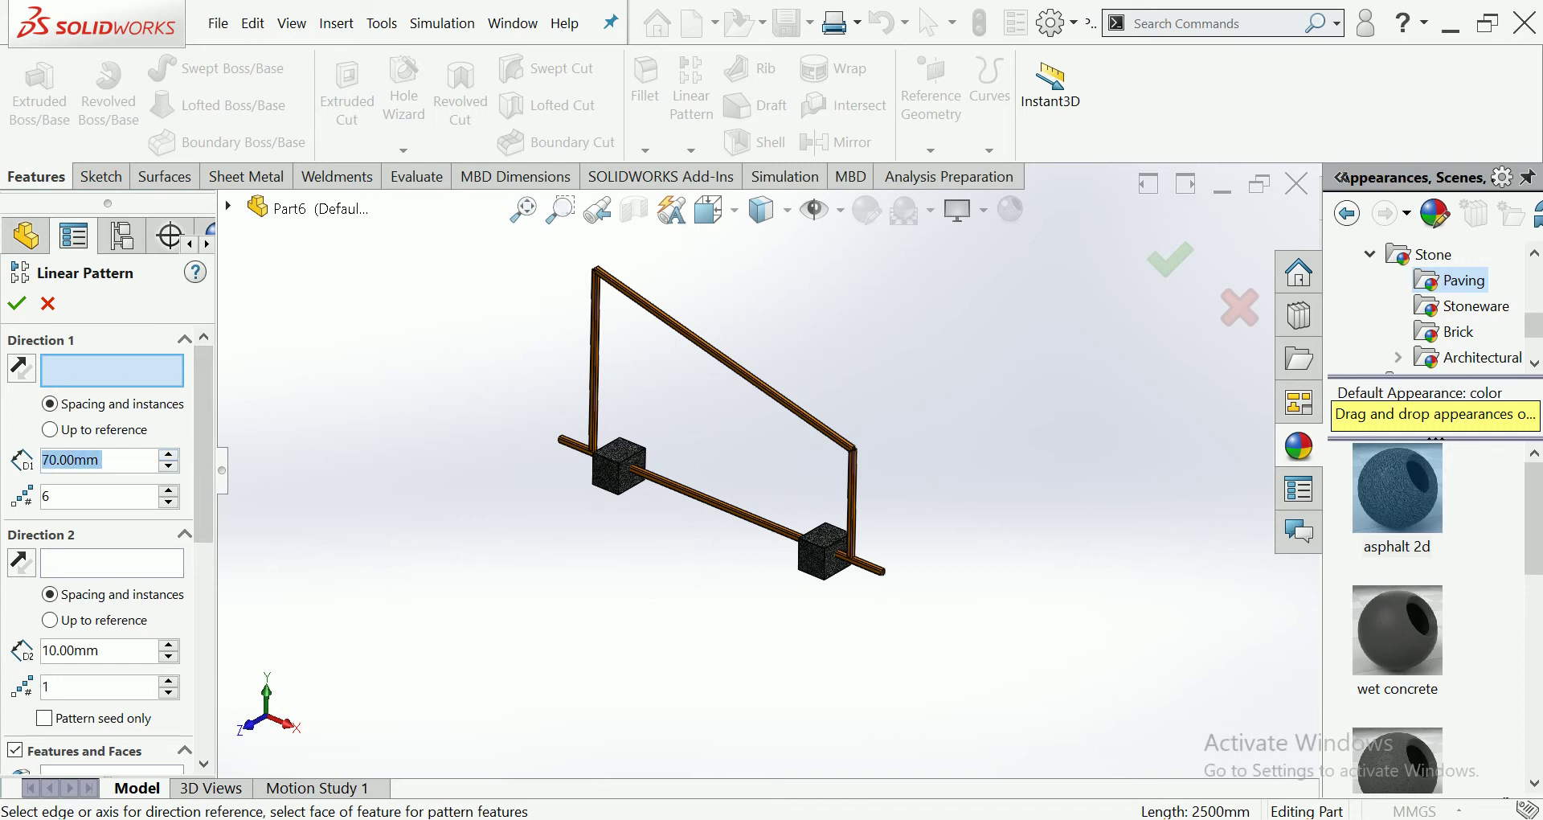
type("500")
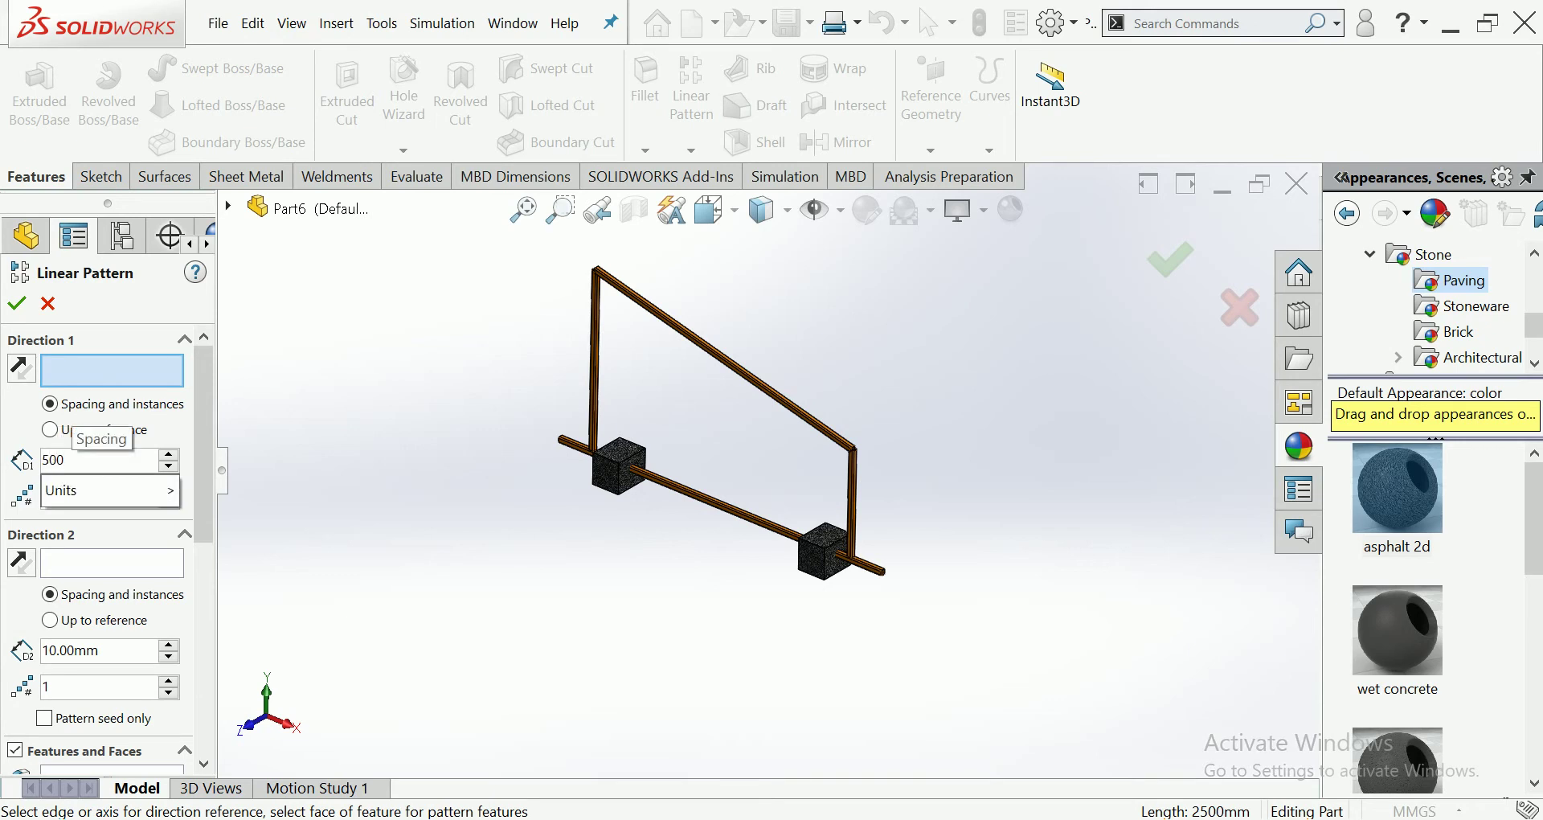
key("BackSpace")
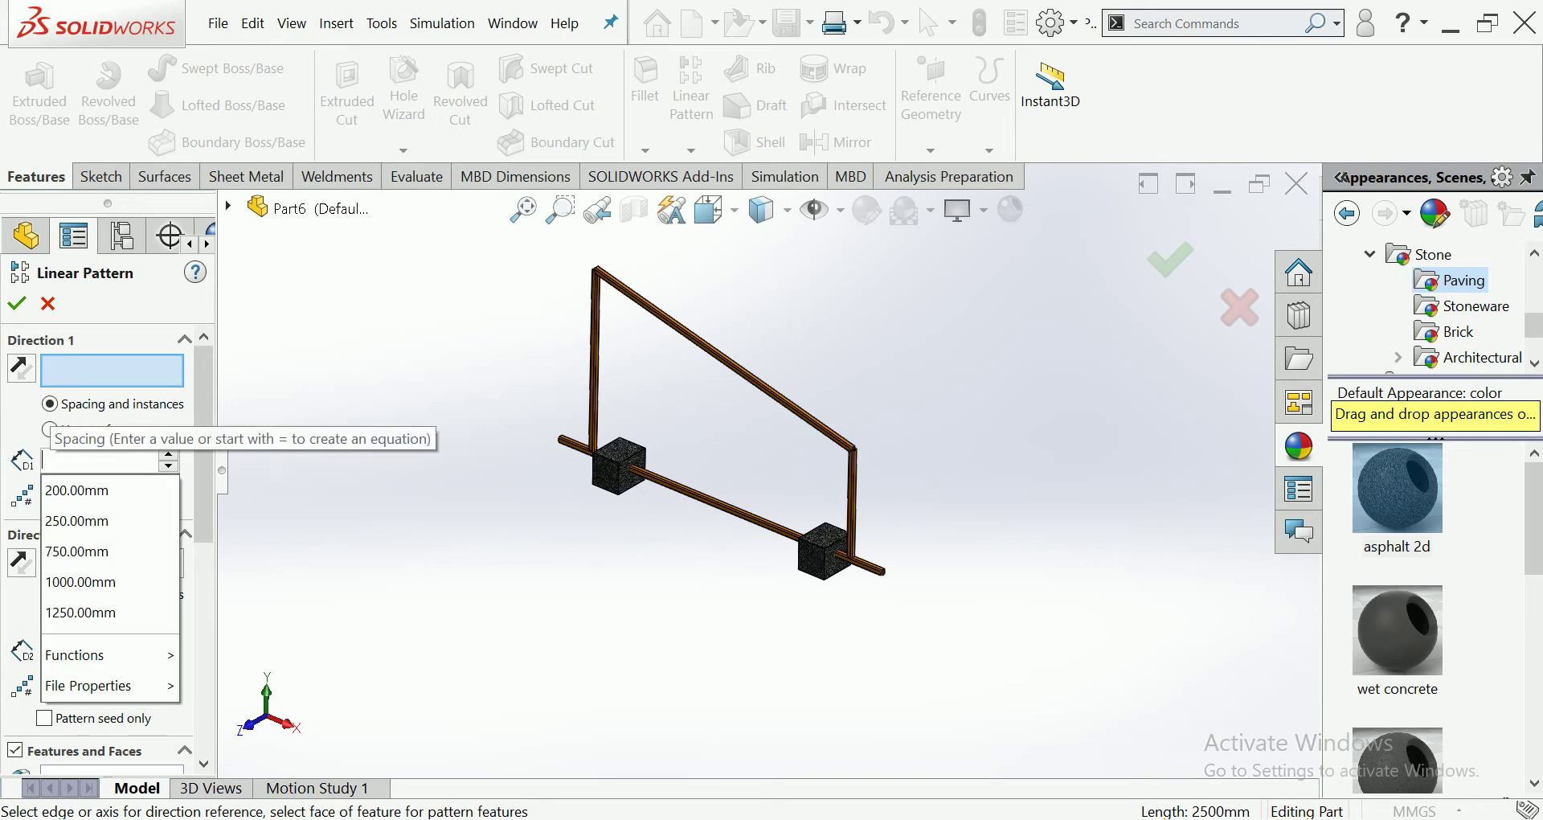
type("1")
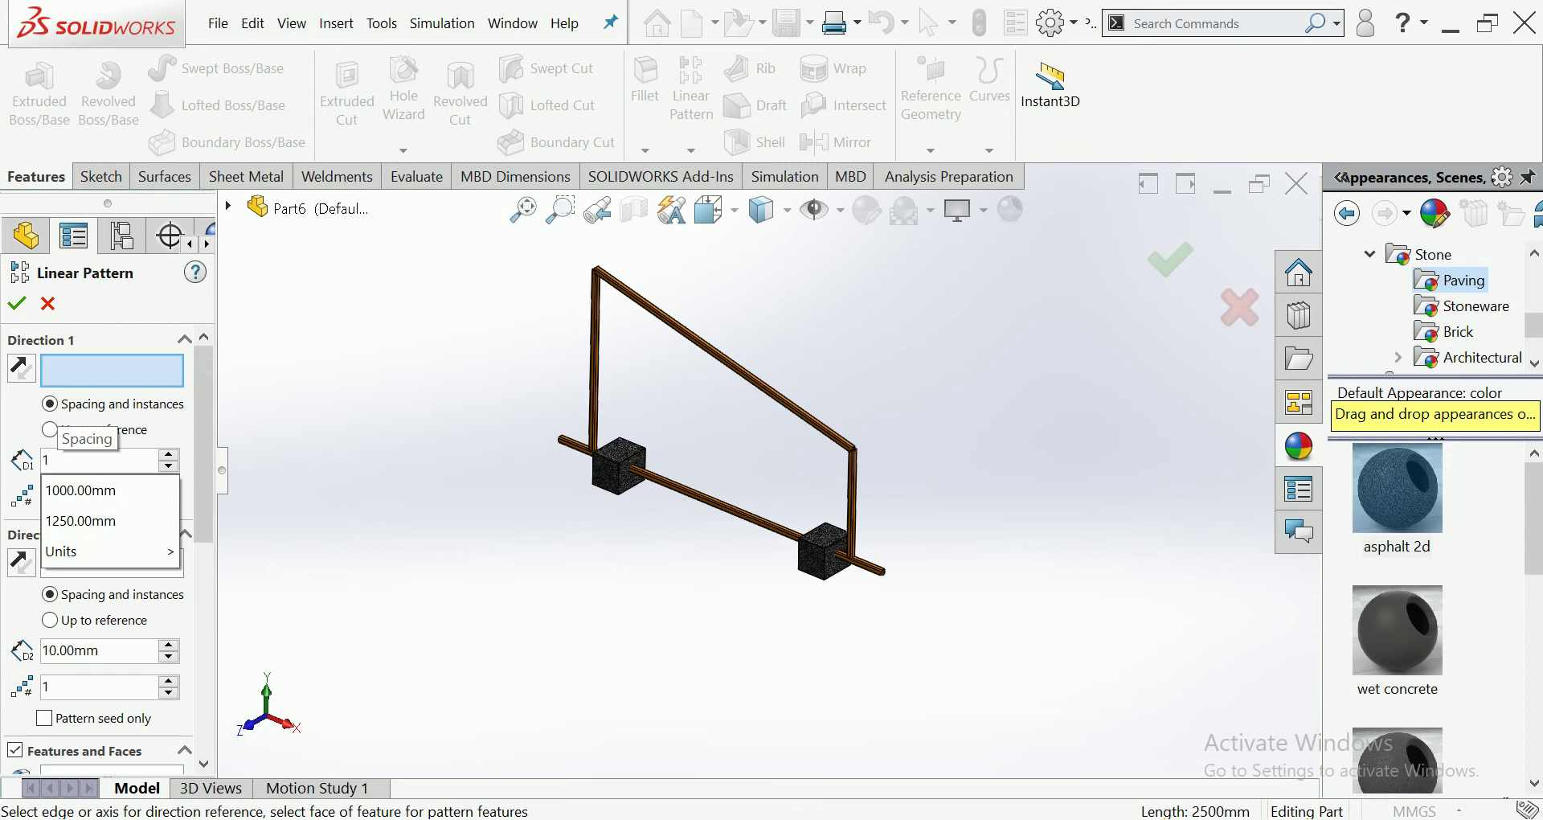
type("100")
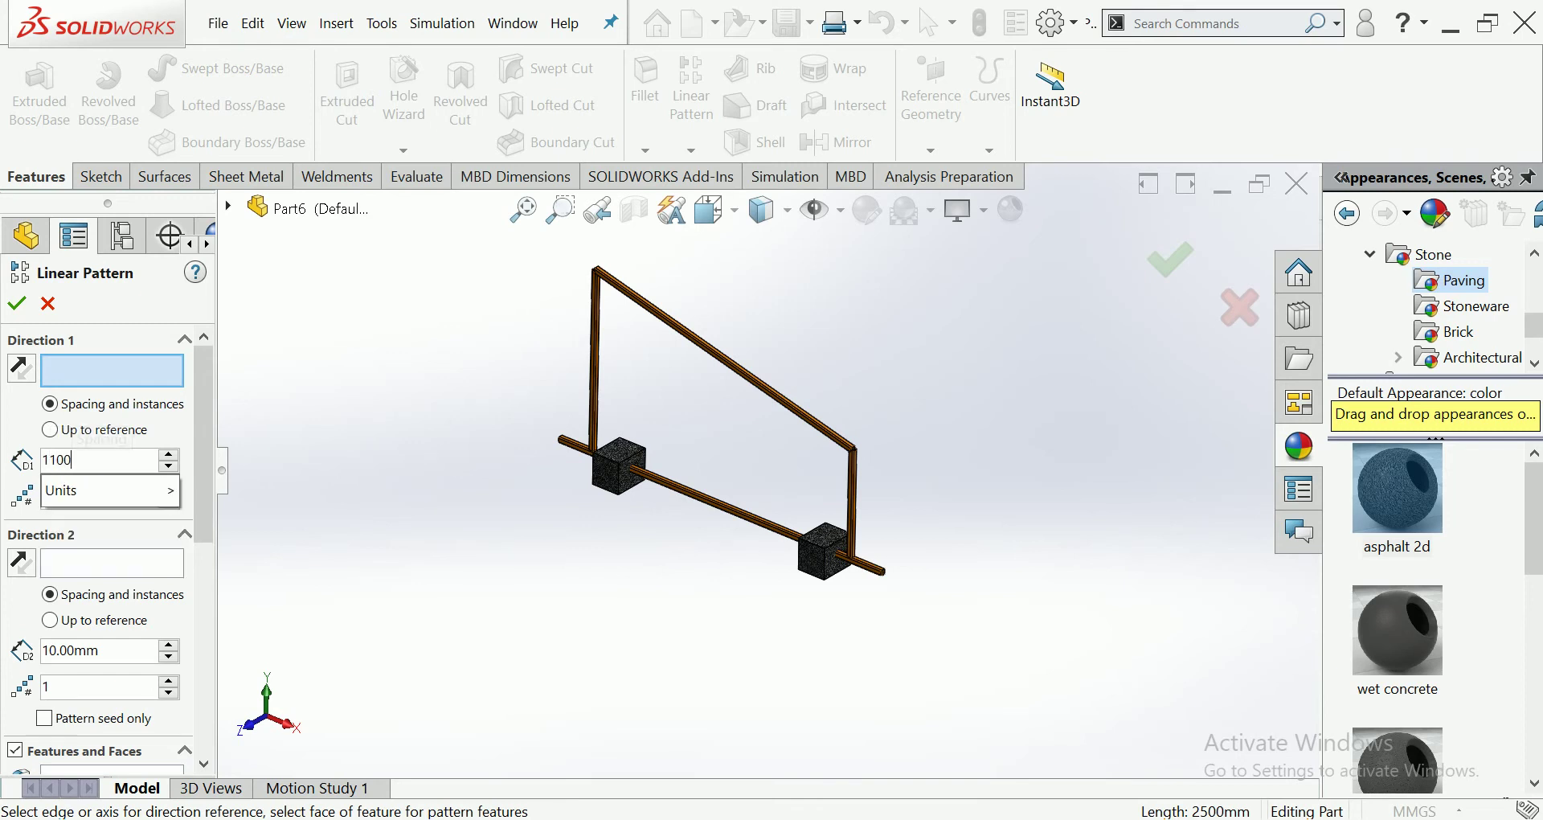
key("BackSpace")
key("BackSpace")
key("BackSpace")
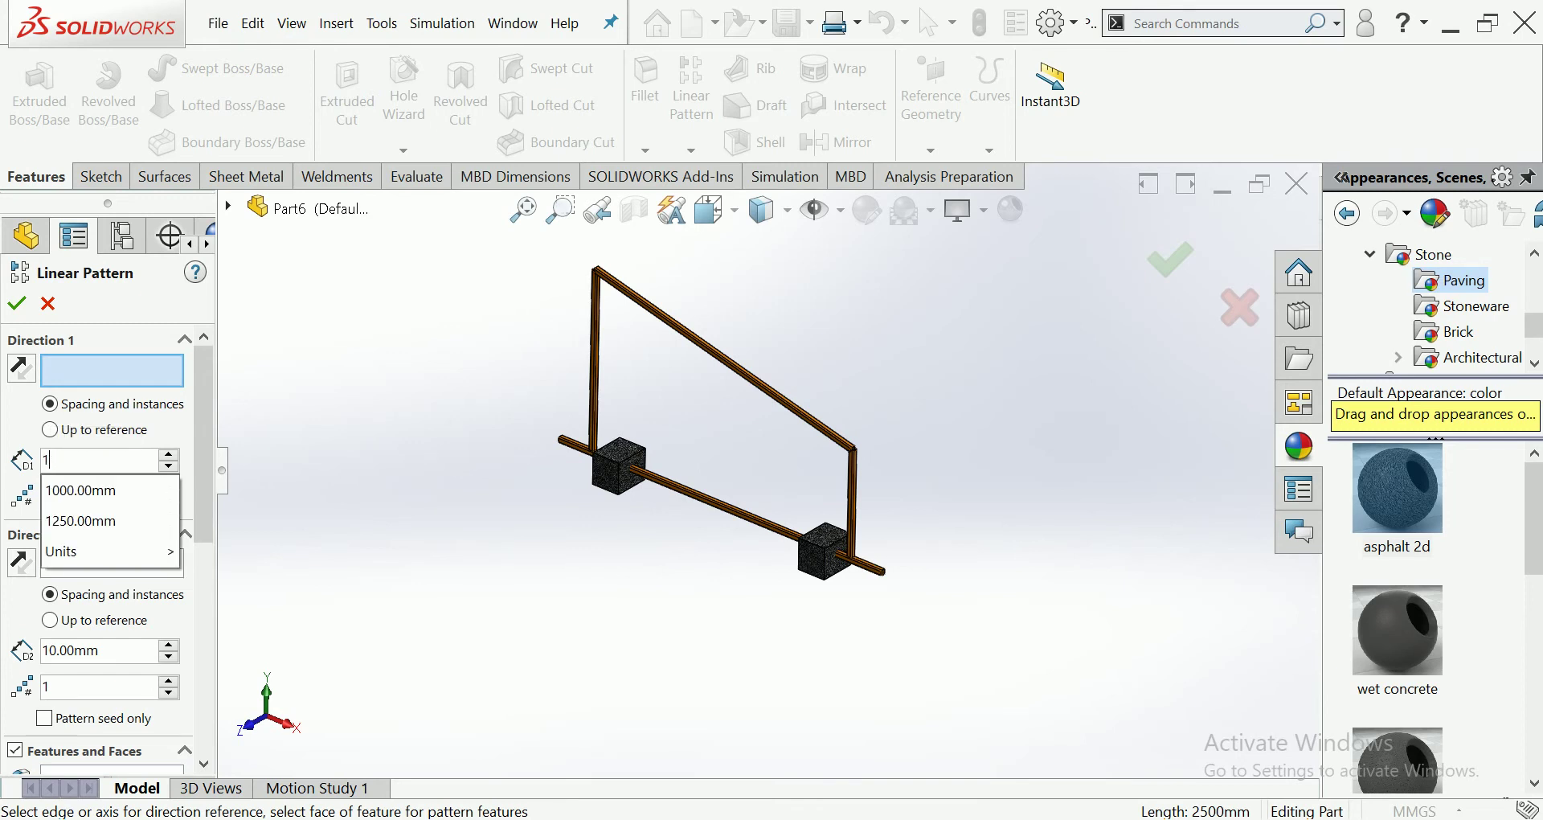
key("BackSpace")
type("1000")
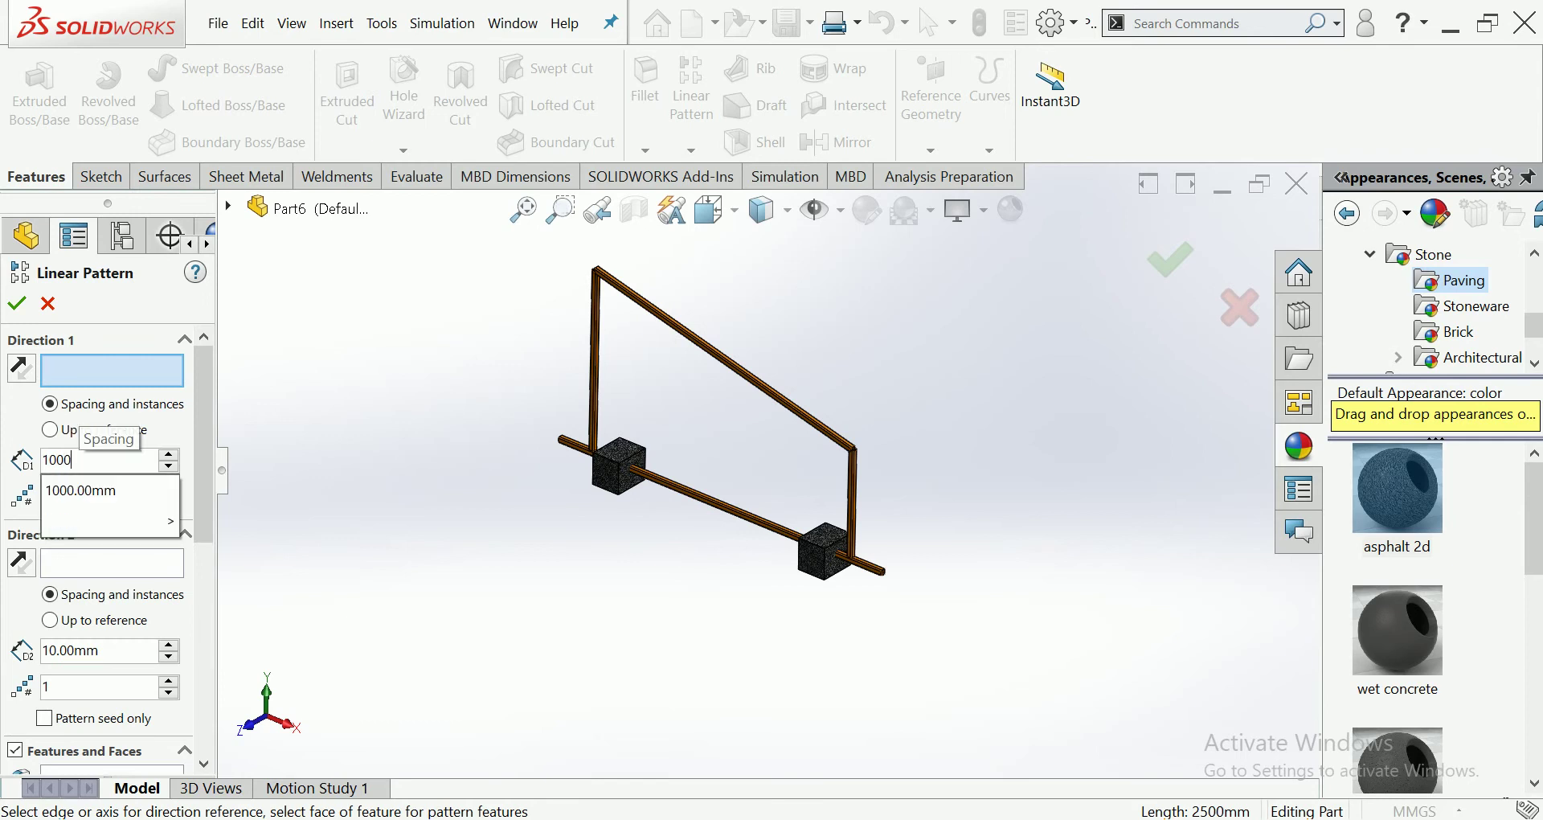
key("Return")
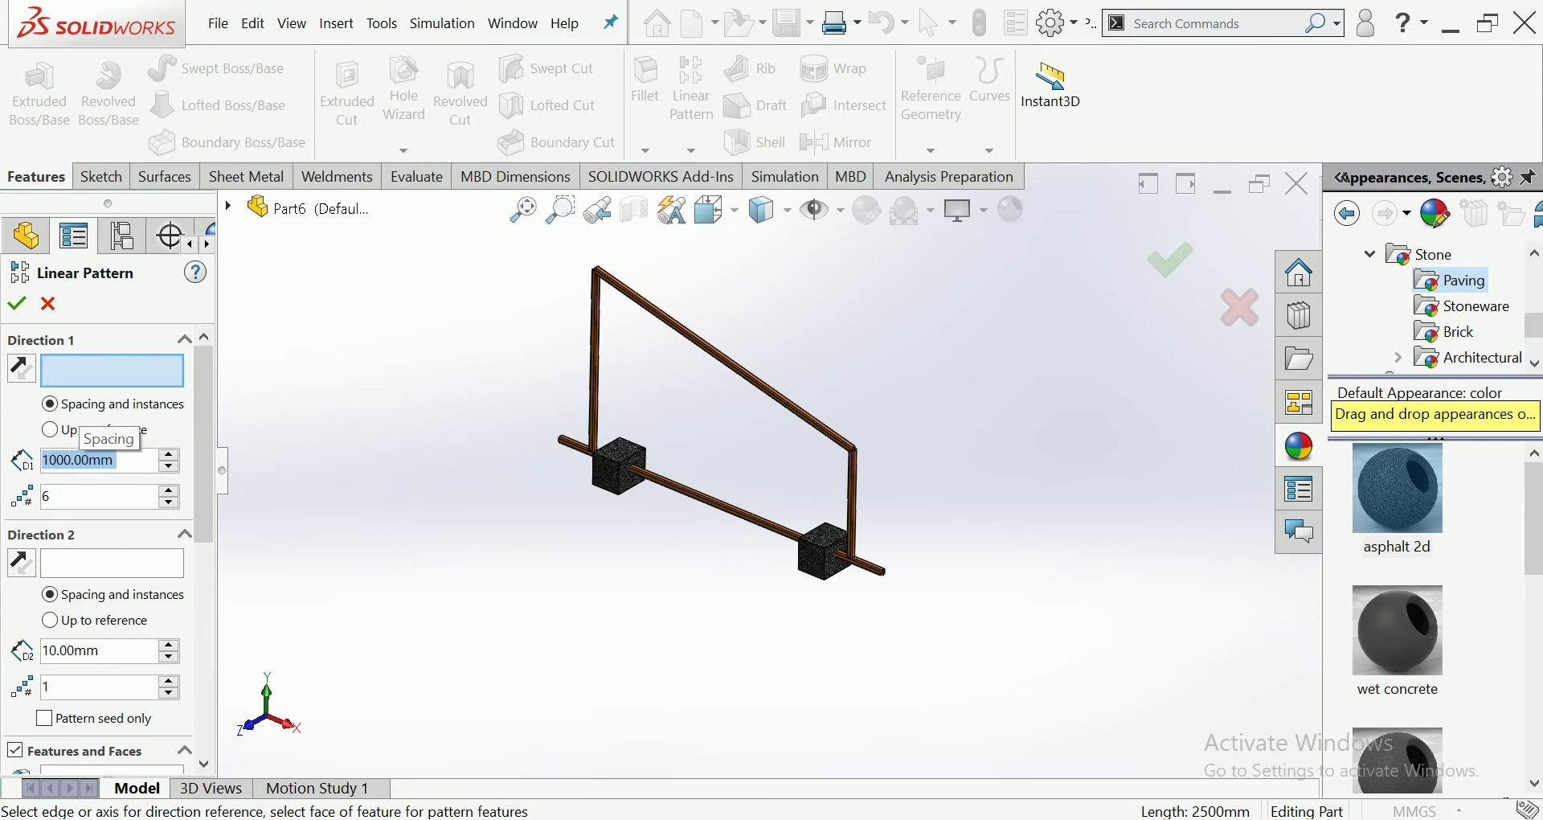
Pattern bodies: use the block's edge as the direction and box-select all frame bodies.
left_click(168, 502)
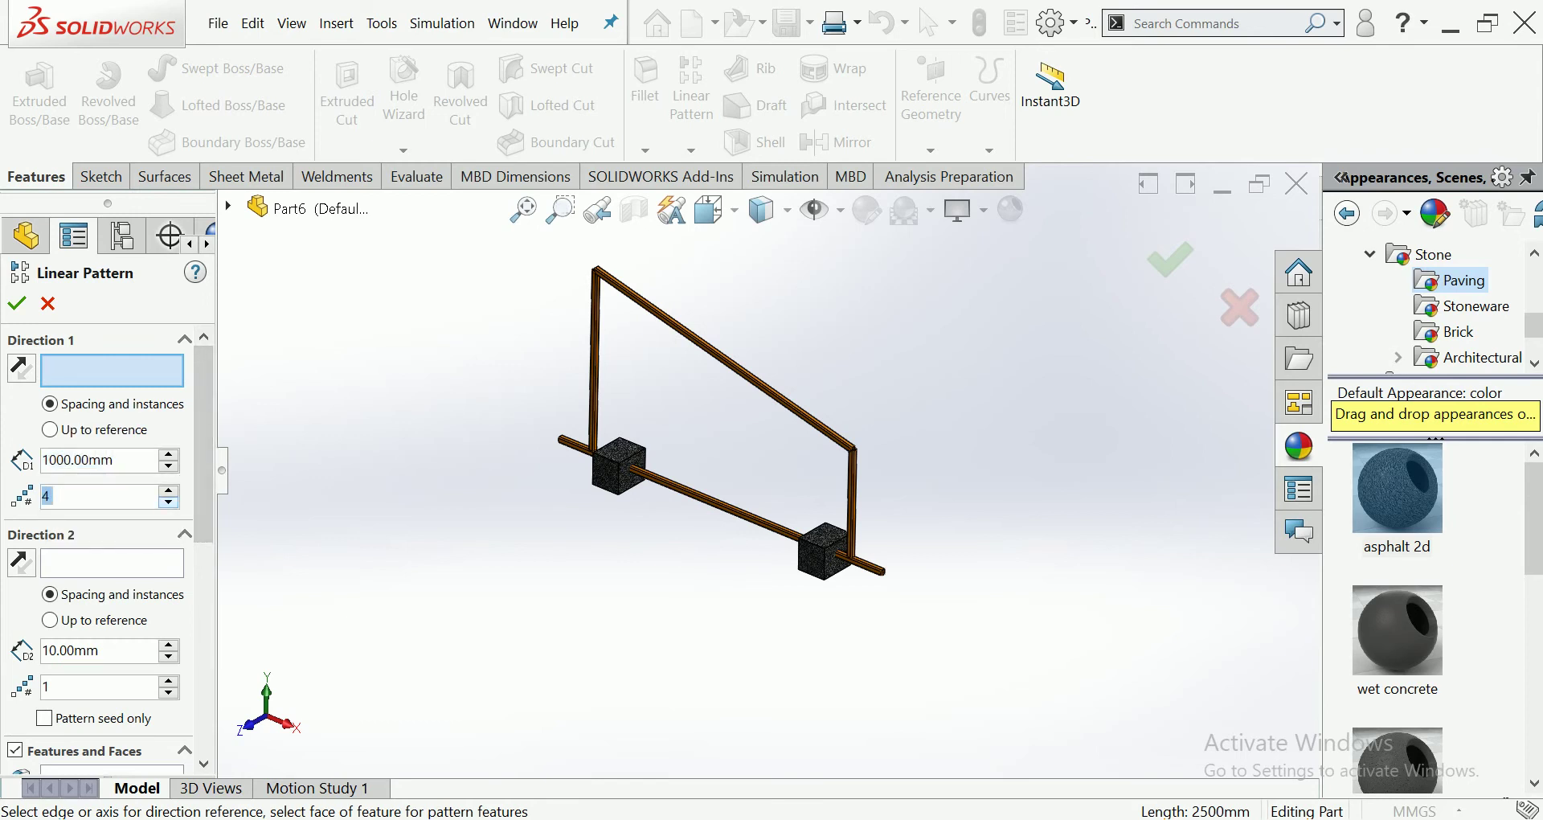
scroll(105, 547, "down", 8)
scroll(105, 546, "down", 3)
scroll(104, 546, "down", 2)
left_click(14, 415)
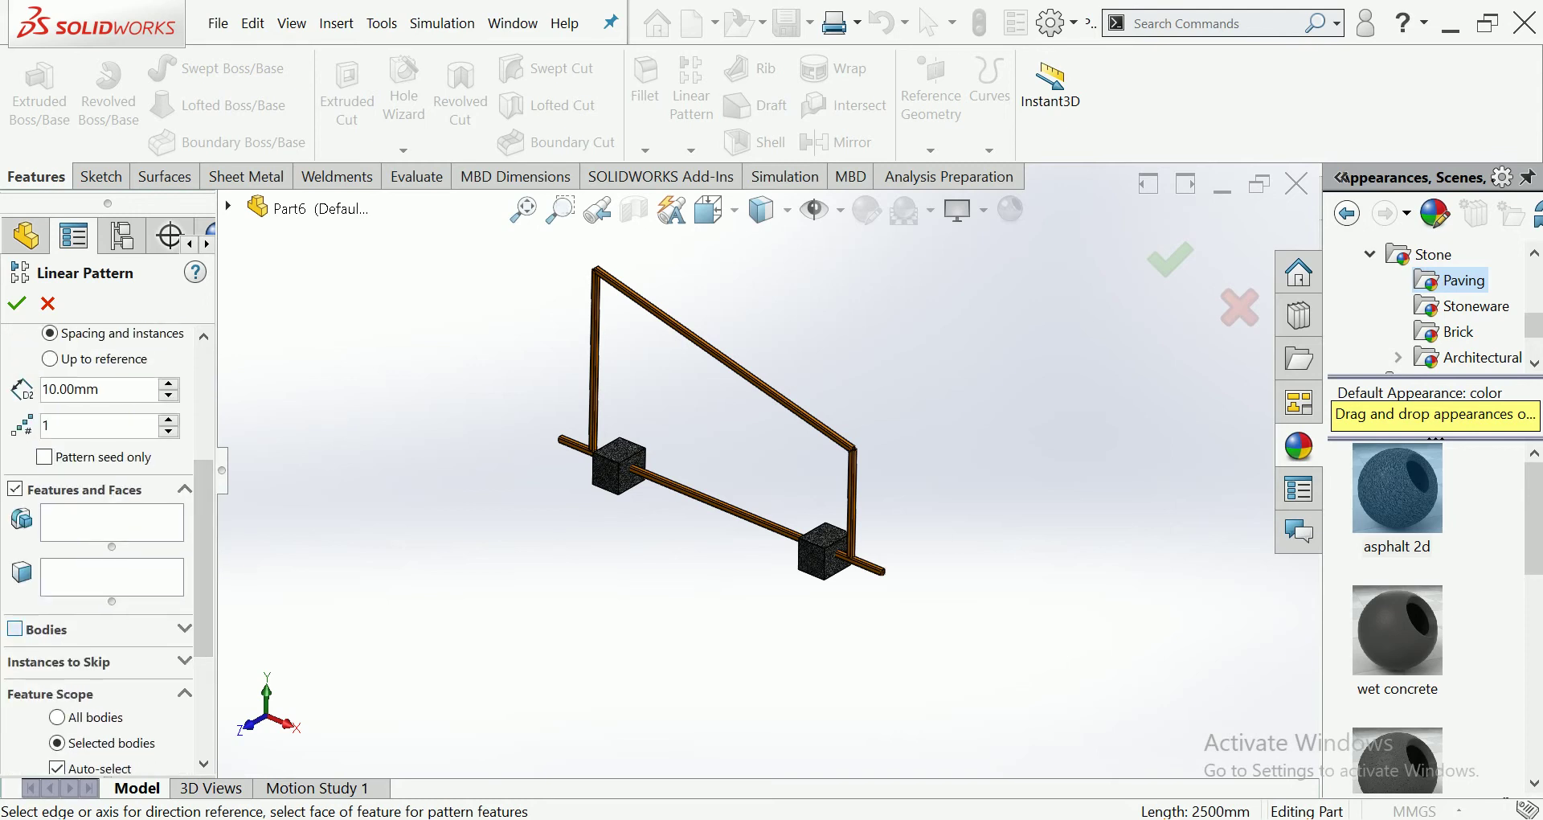
scroll(623, 466, "down", 2)
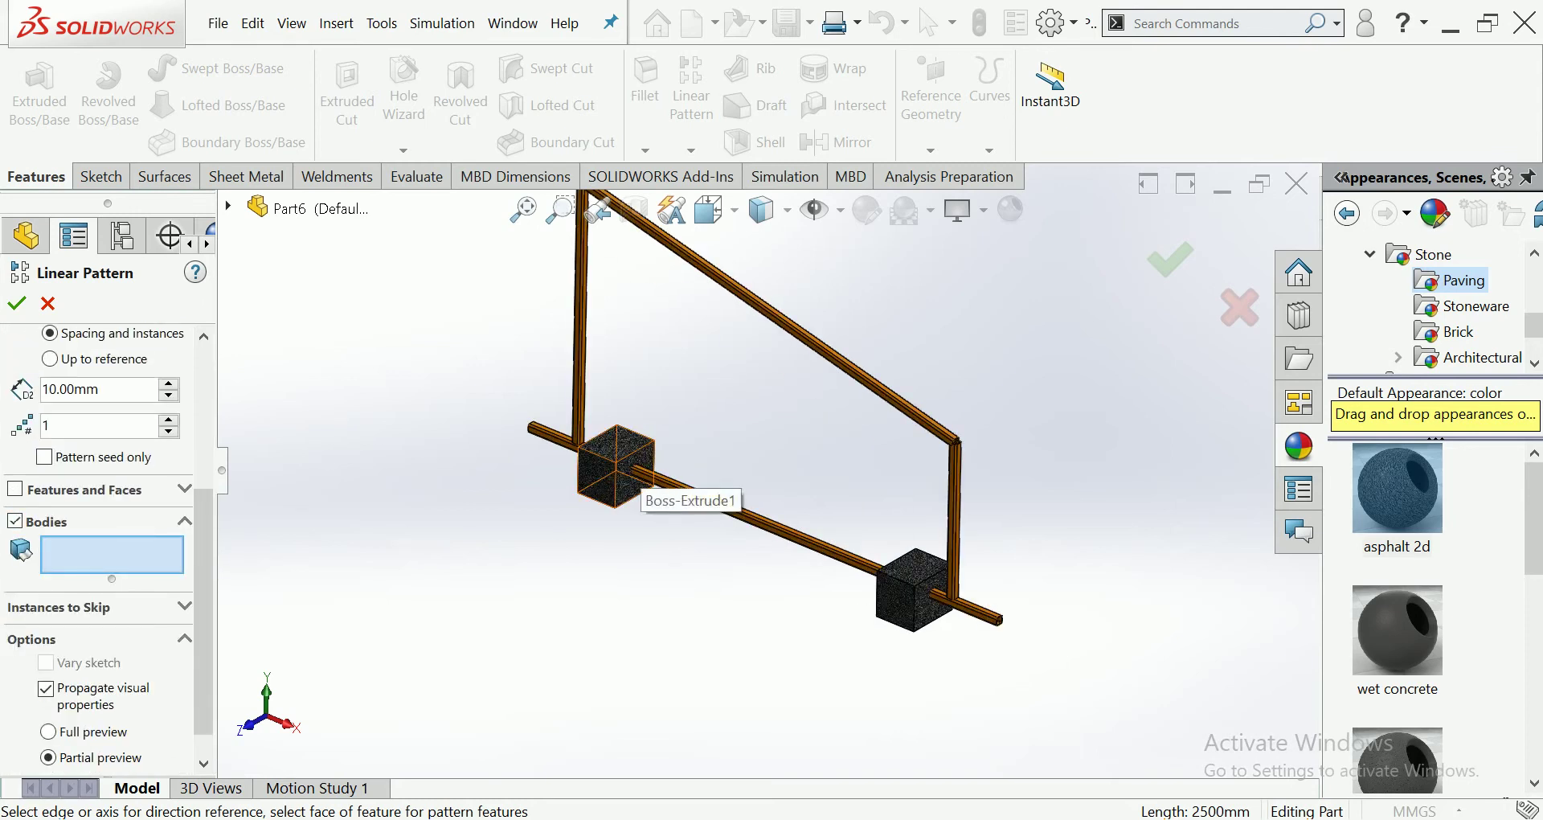
scroll(105, 482, "up", 5)
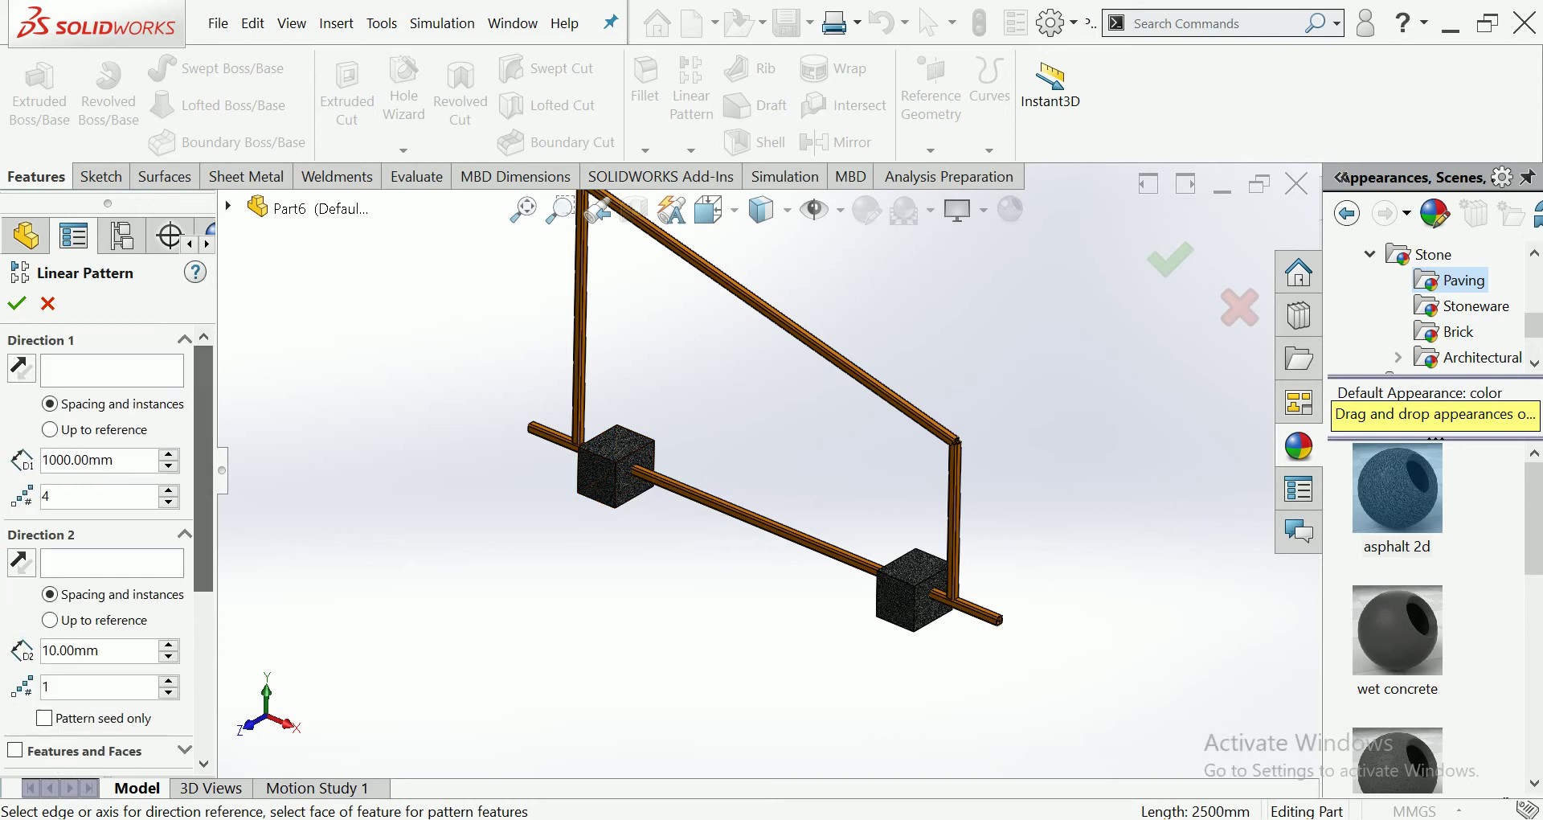
left_click(112, 371)
left_click(635, 451)
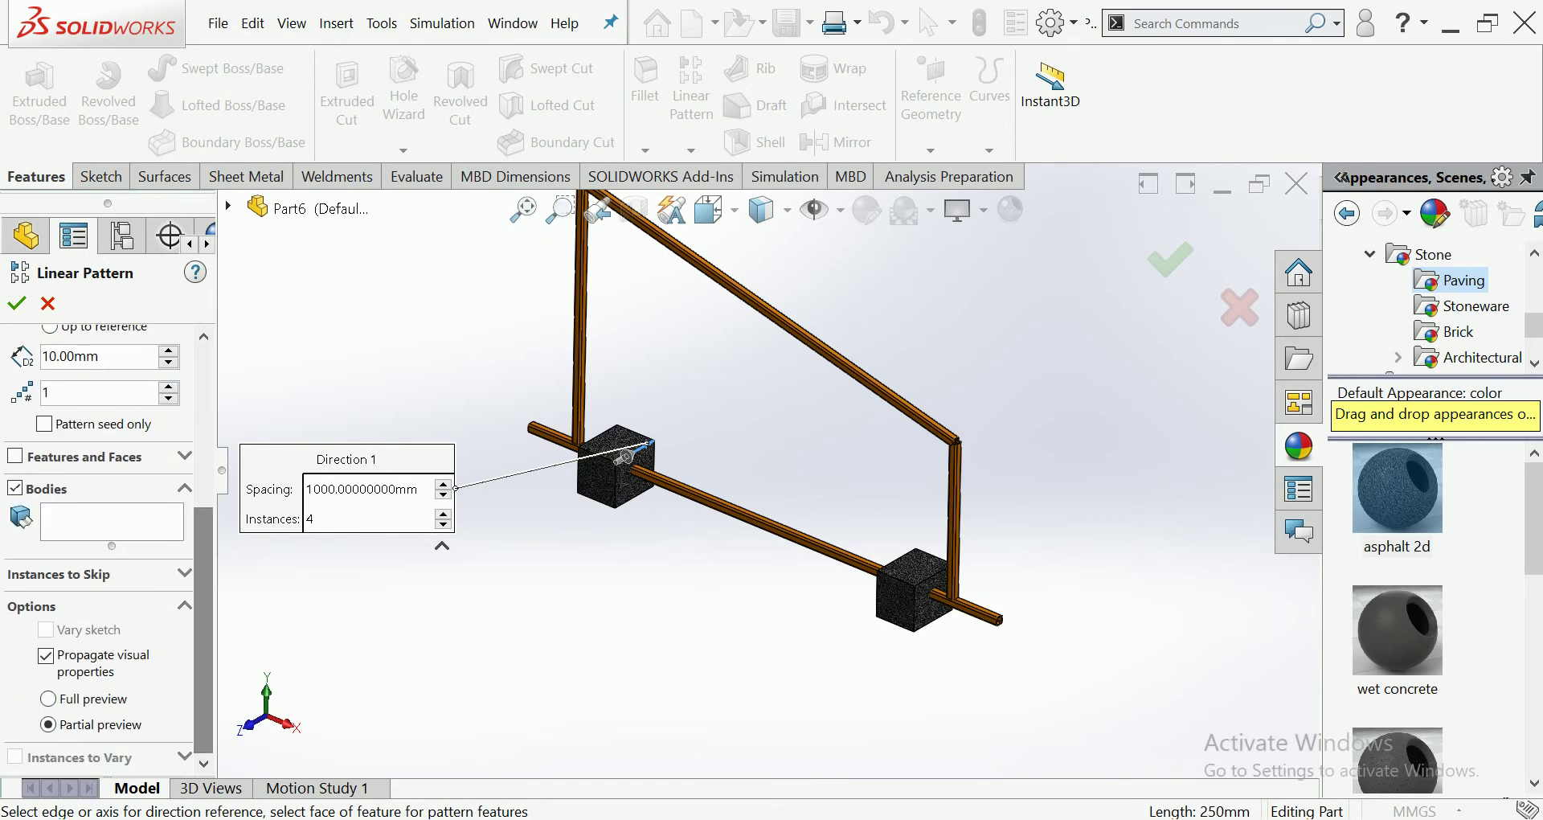
scroll(769, 462, "up", 3)
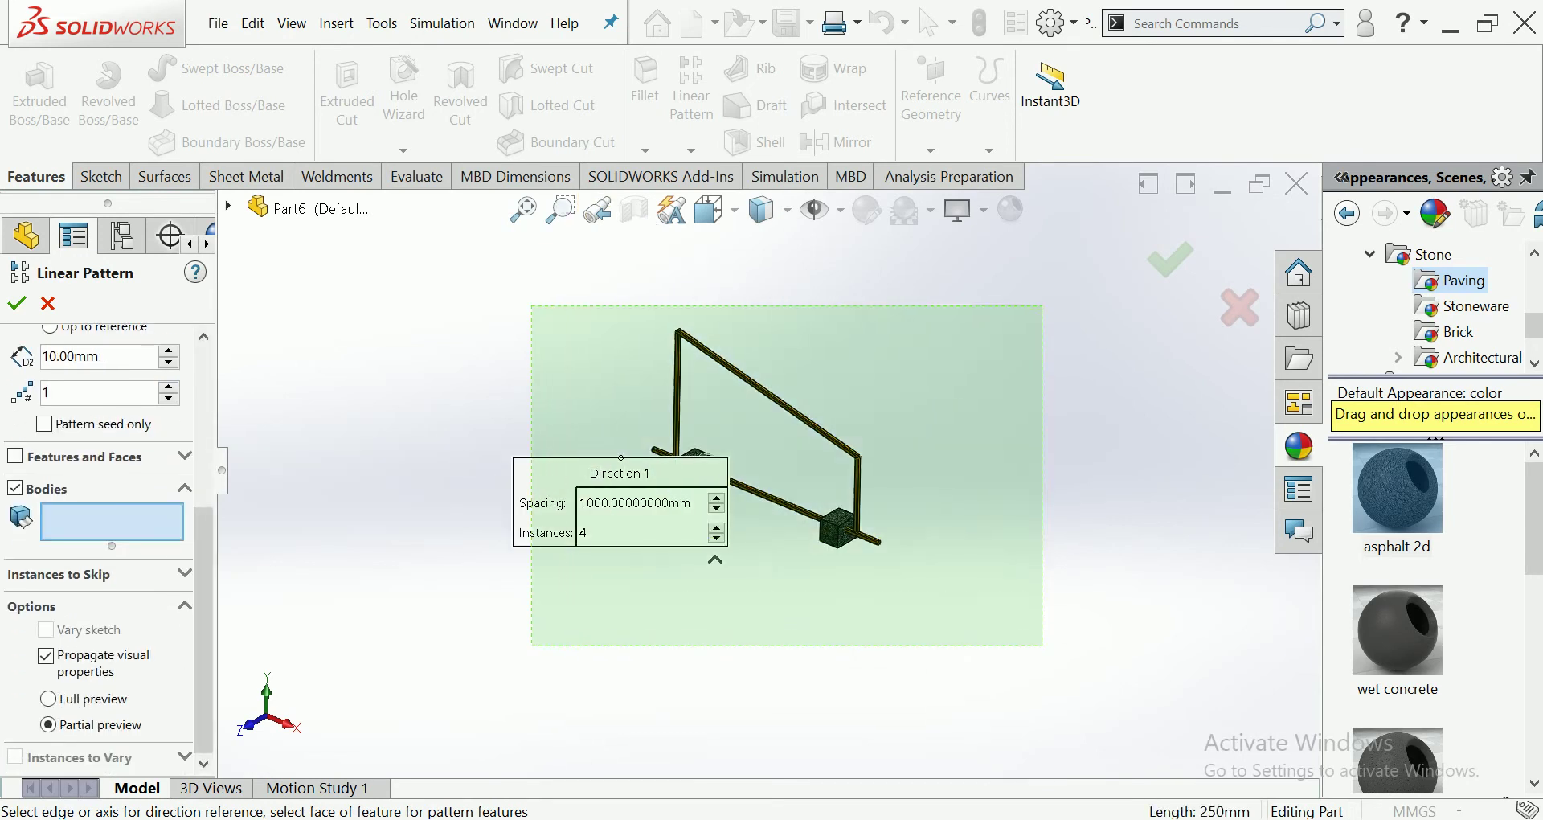
left_click_drag(1044, 304, 530, 646)
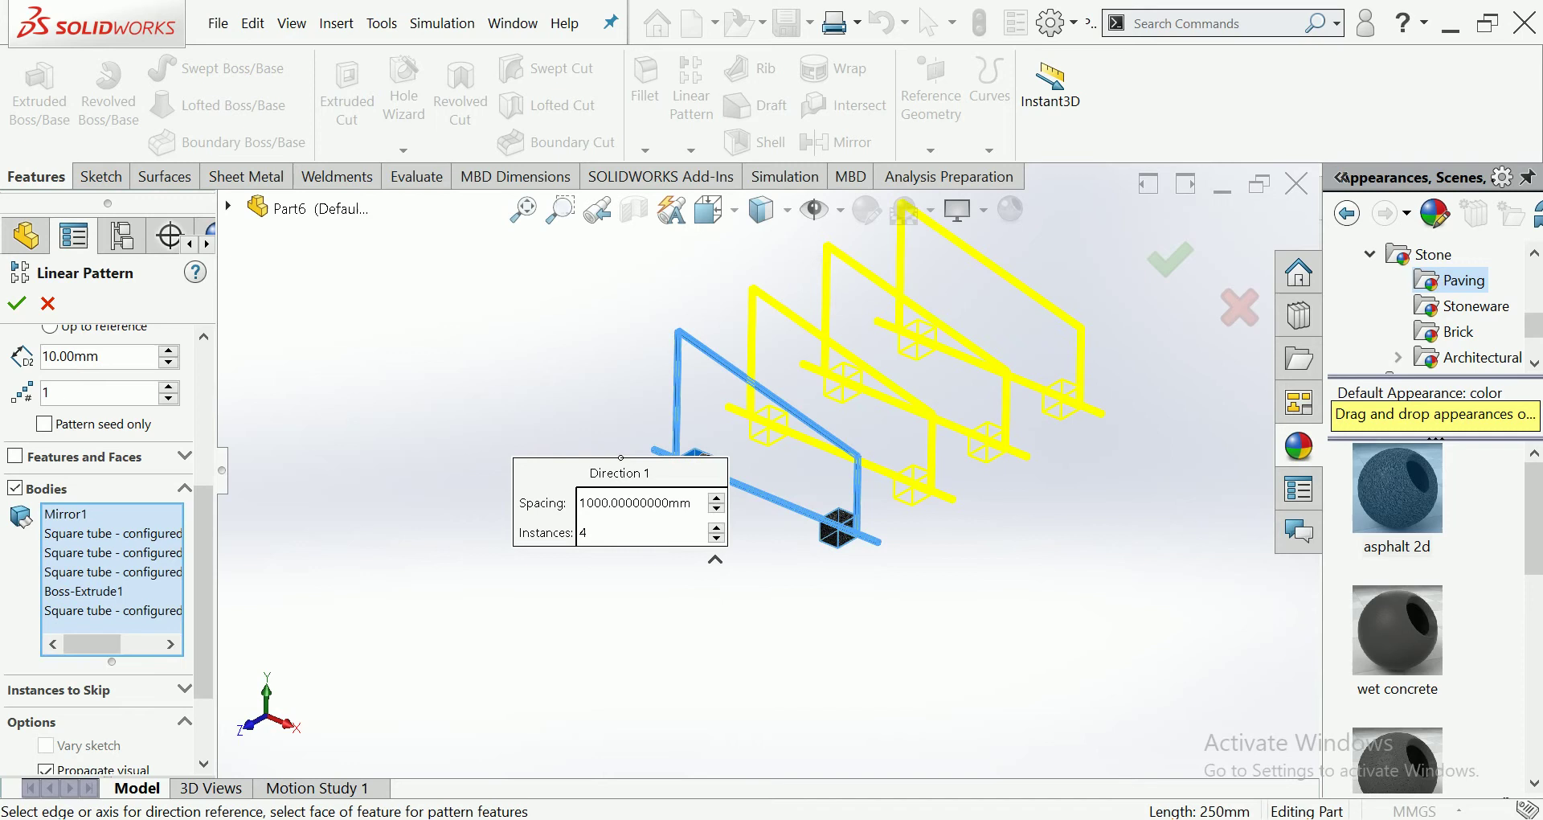
scroll(104, 523, "up", 5)
Set 4 instances at 1000 mm spacing and accept LPattern1.
left_click(168, 502)
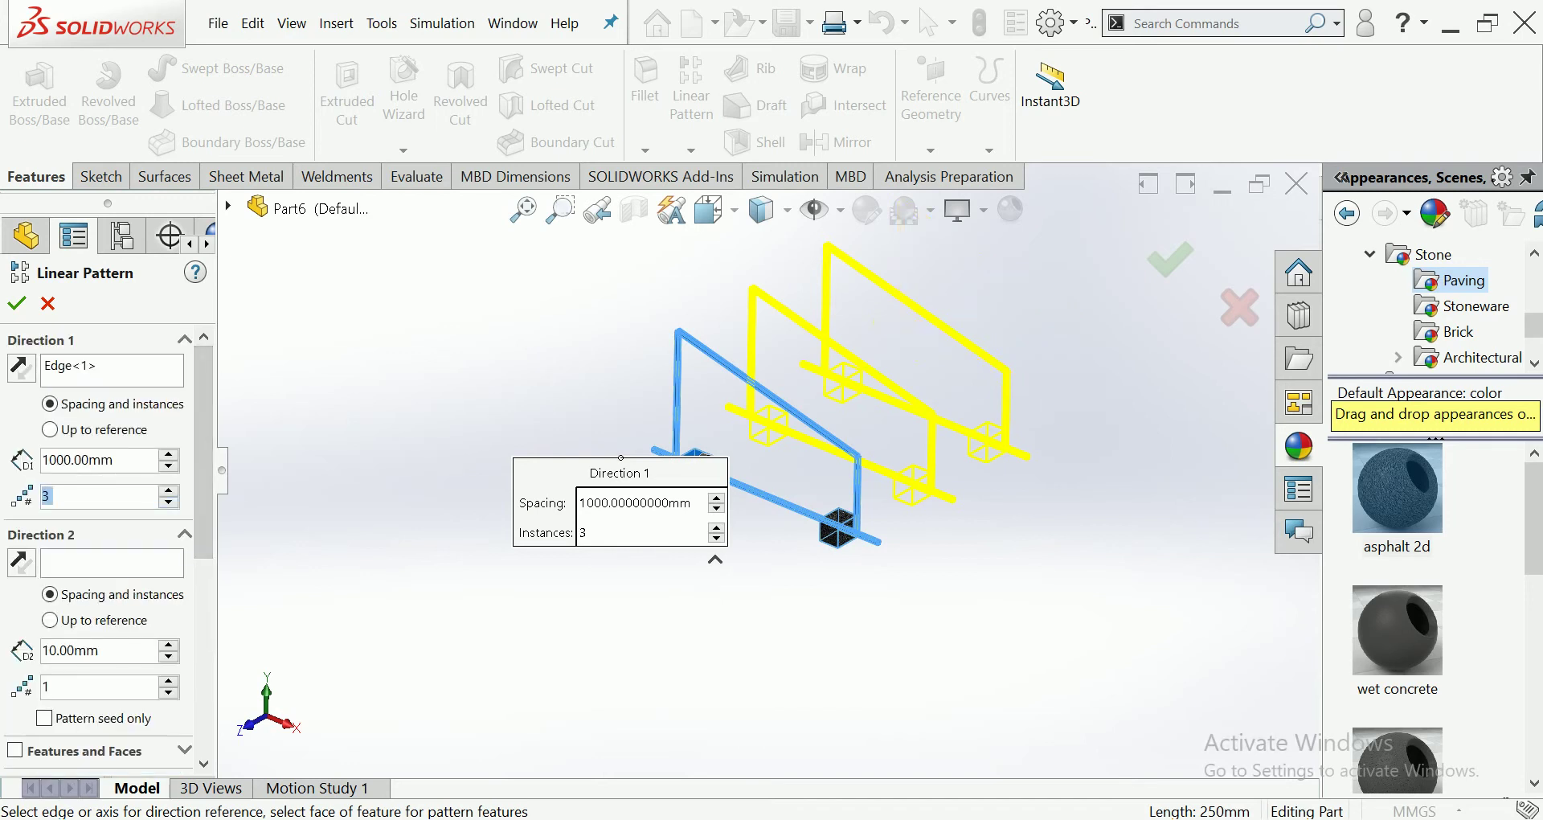
middle_click_drag(772, 385, 835, 377)
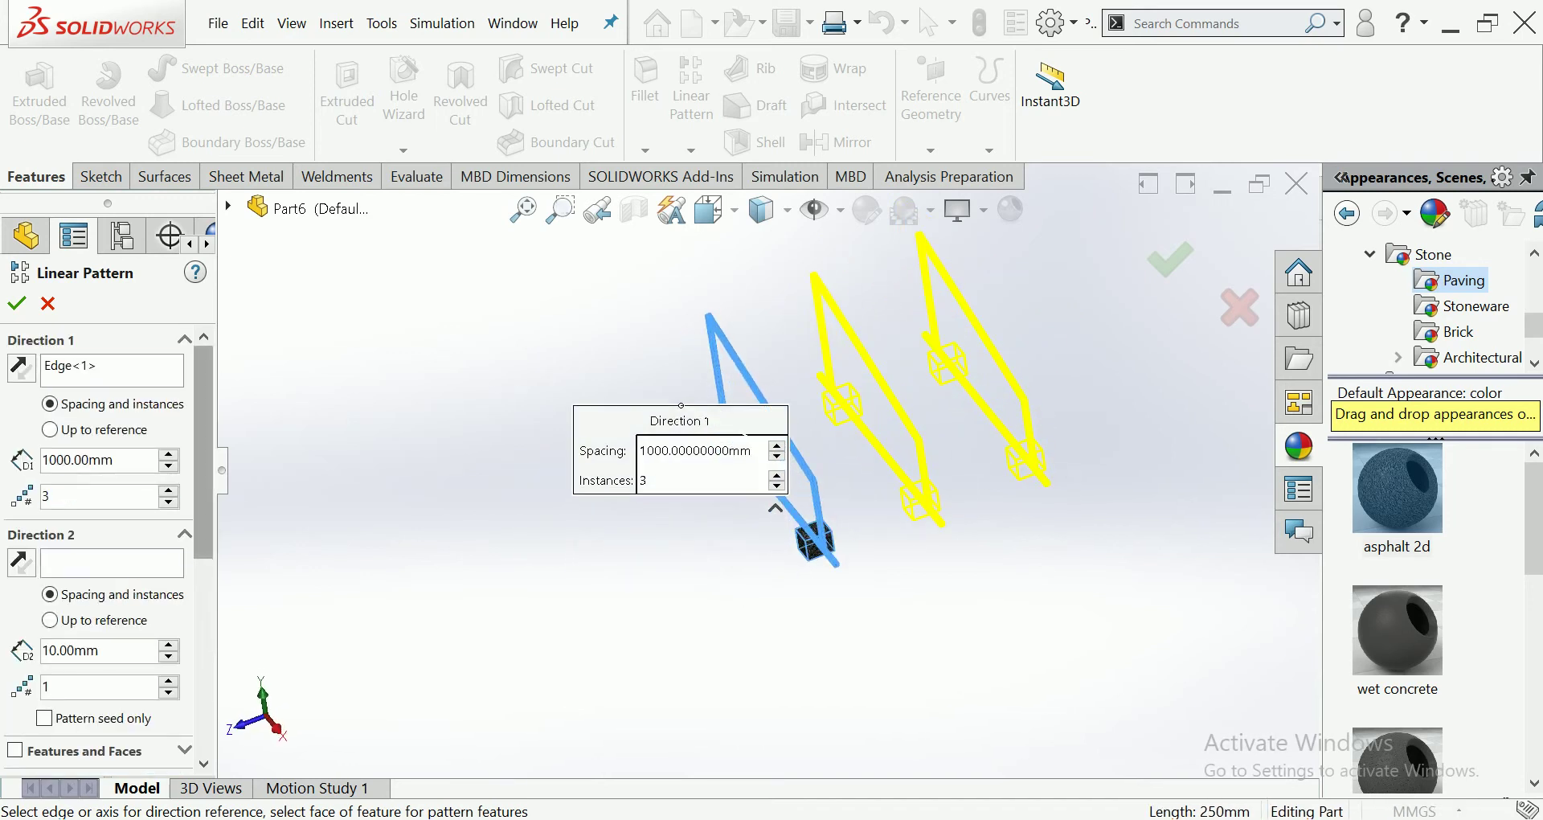
left_click(80, 460)
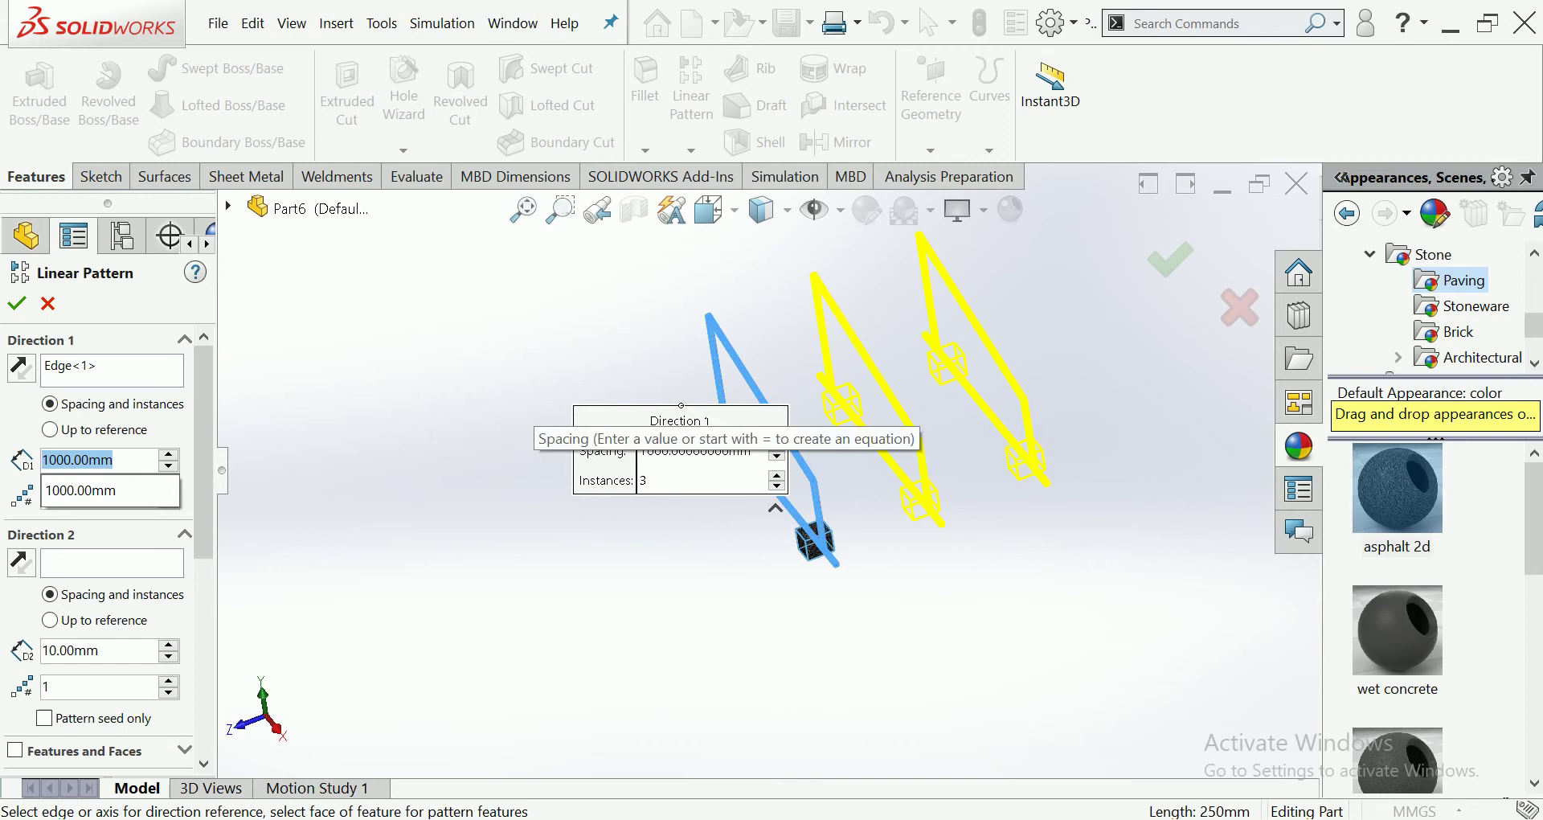
key("Return")
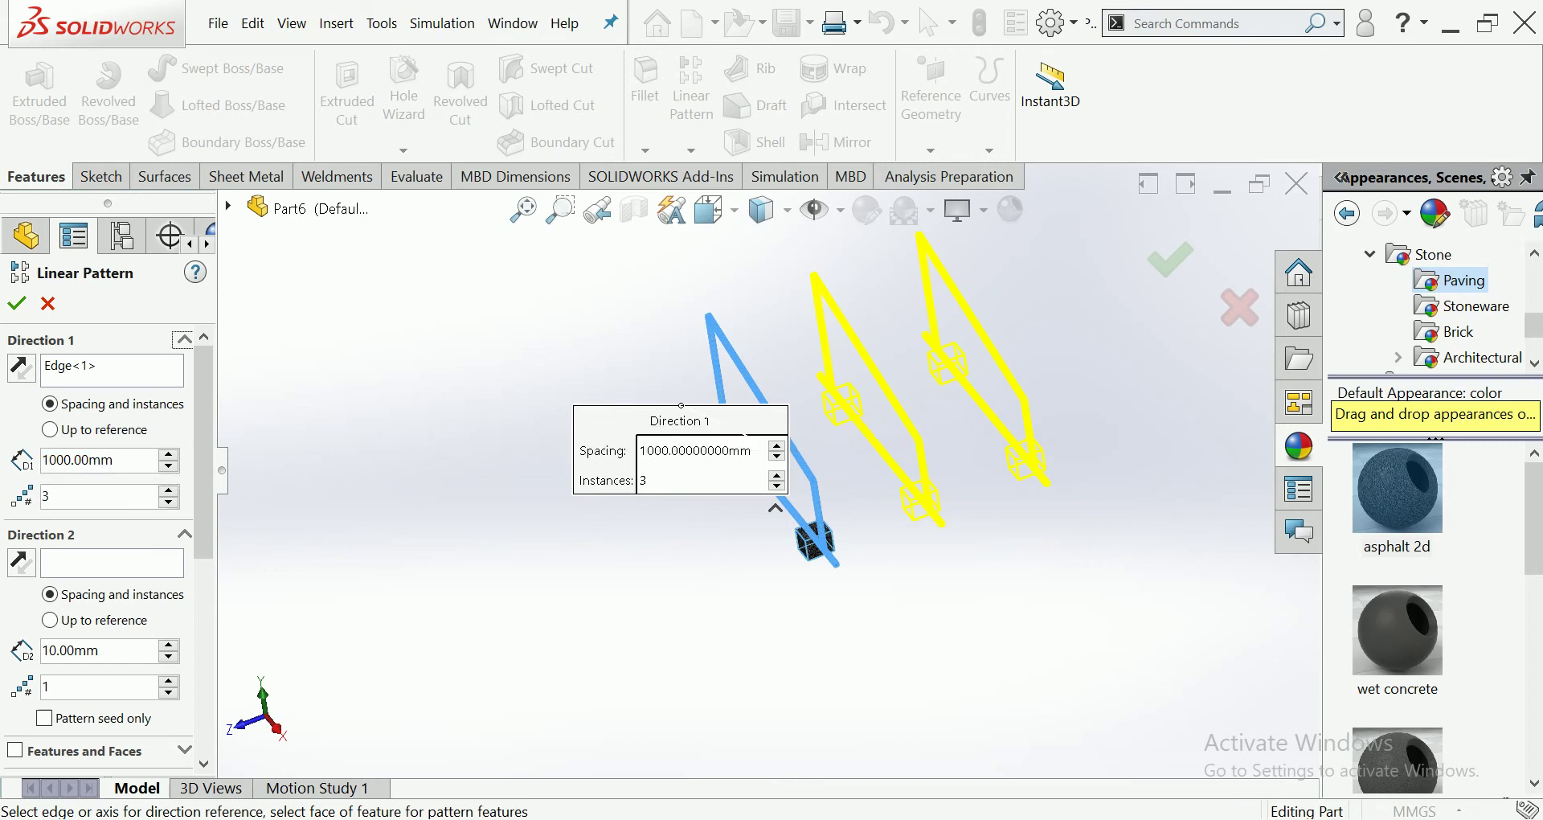
left_click(168, 491)
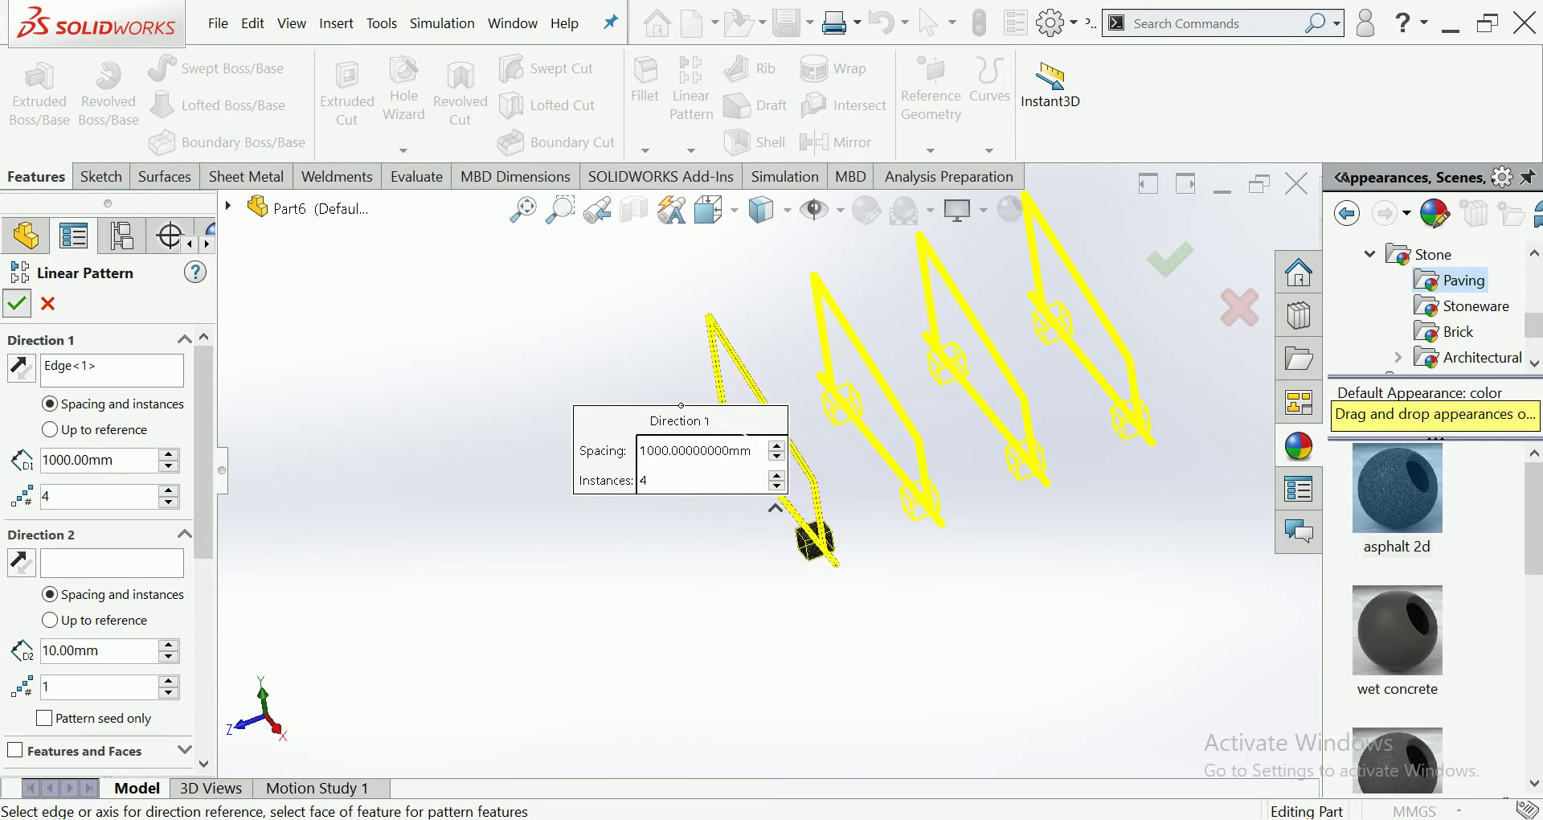
key("Return")
scroll(884, 402, "down", 3)
scroll(884, 402, "down", 2)
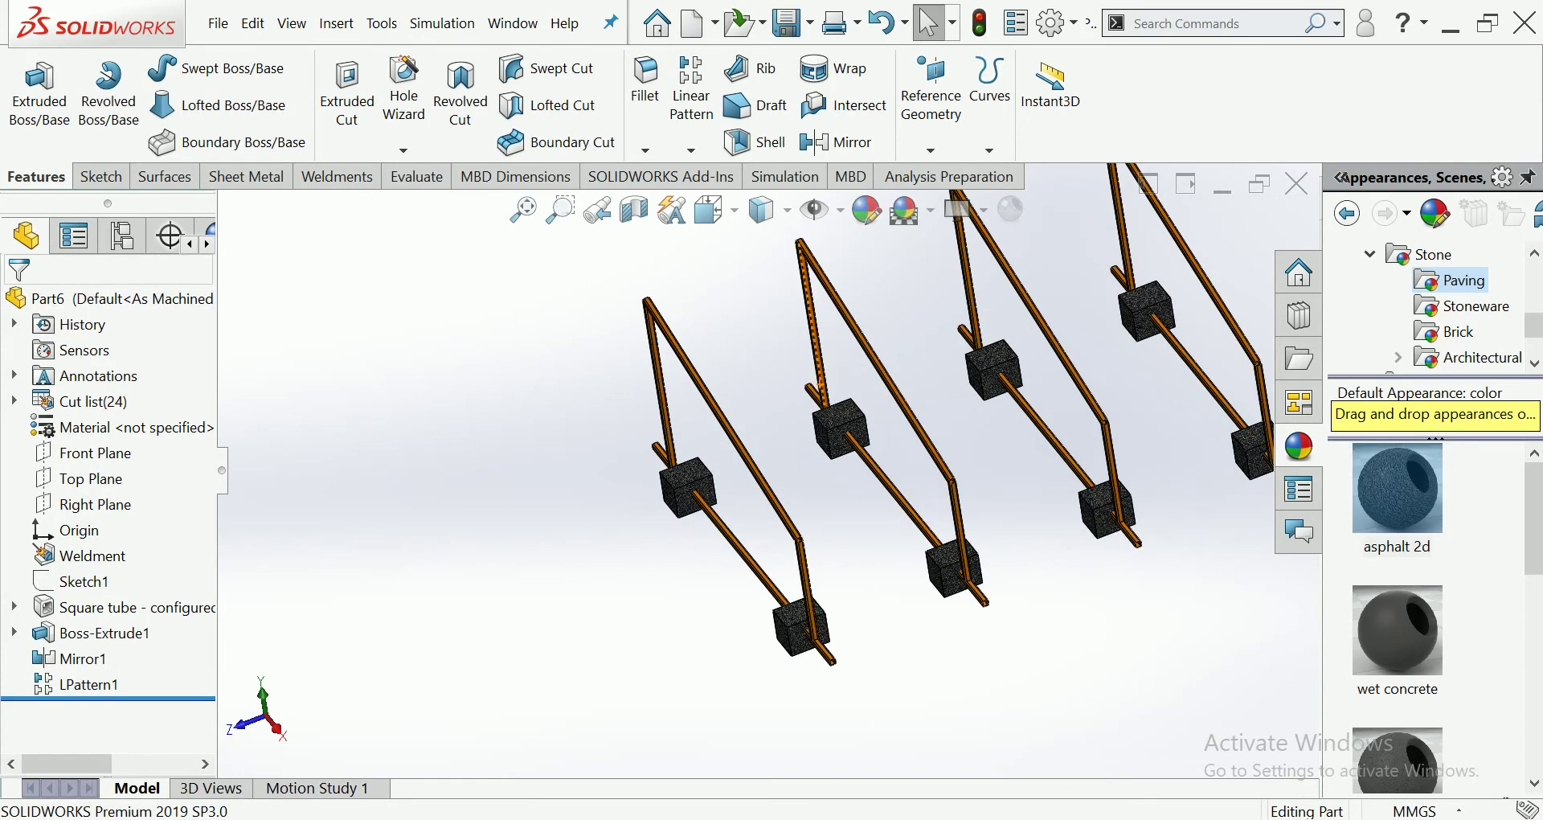
middle_click_drag(883, 402, 803, 402)
scroll(884, 402, "up", 5)
scroll(670, 494, "up", 2)
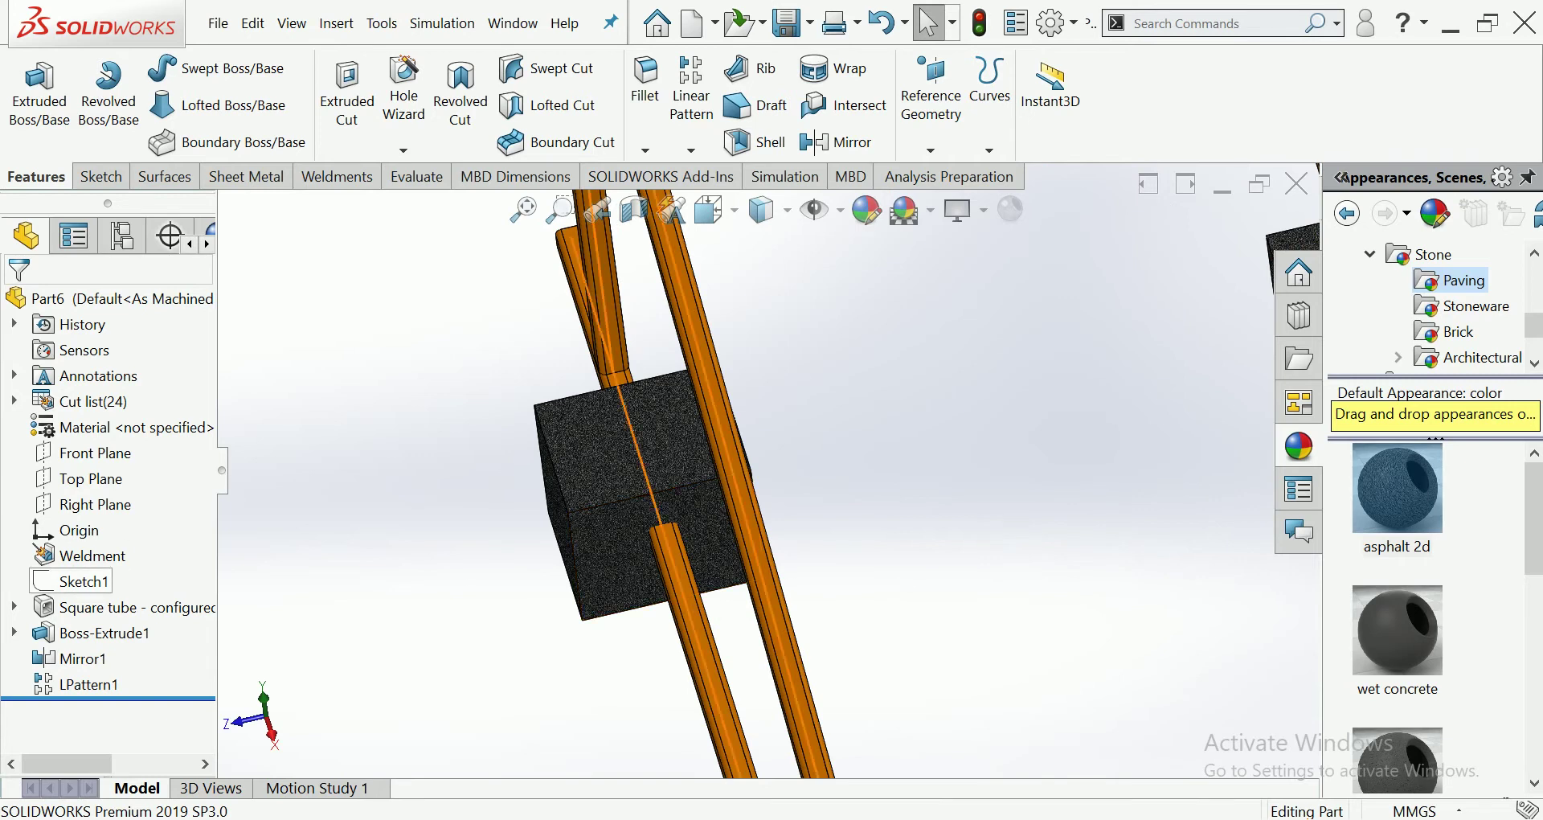
left_click(83, 581)
key("Escape")
left_click(88, 478)
key("f")
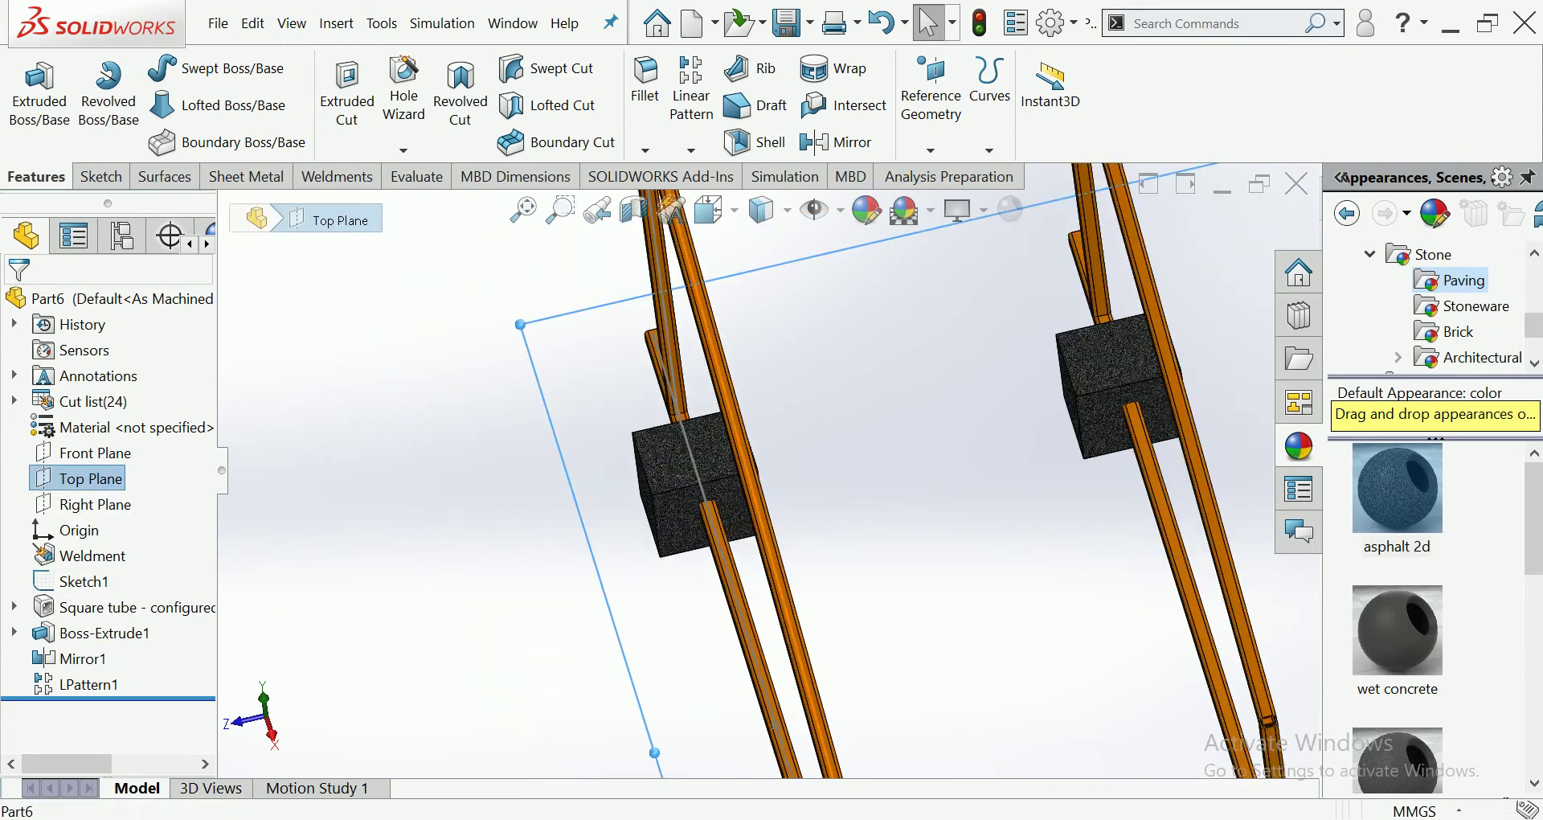
middle_click_drag(932, 450, 762, 537)
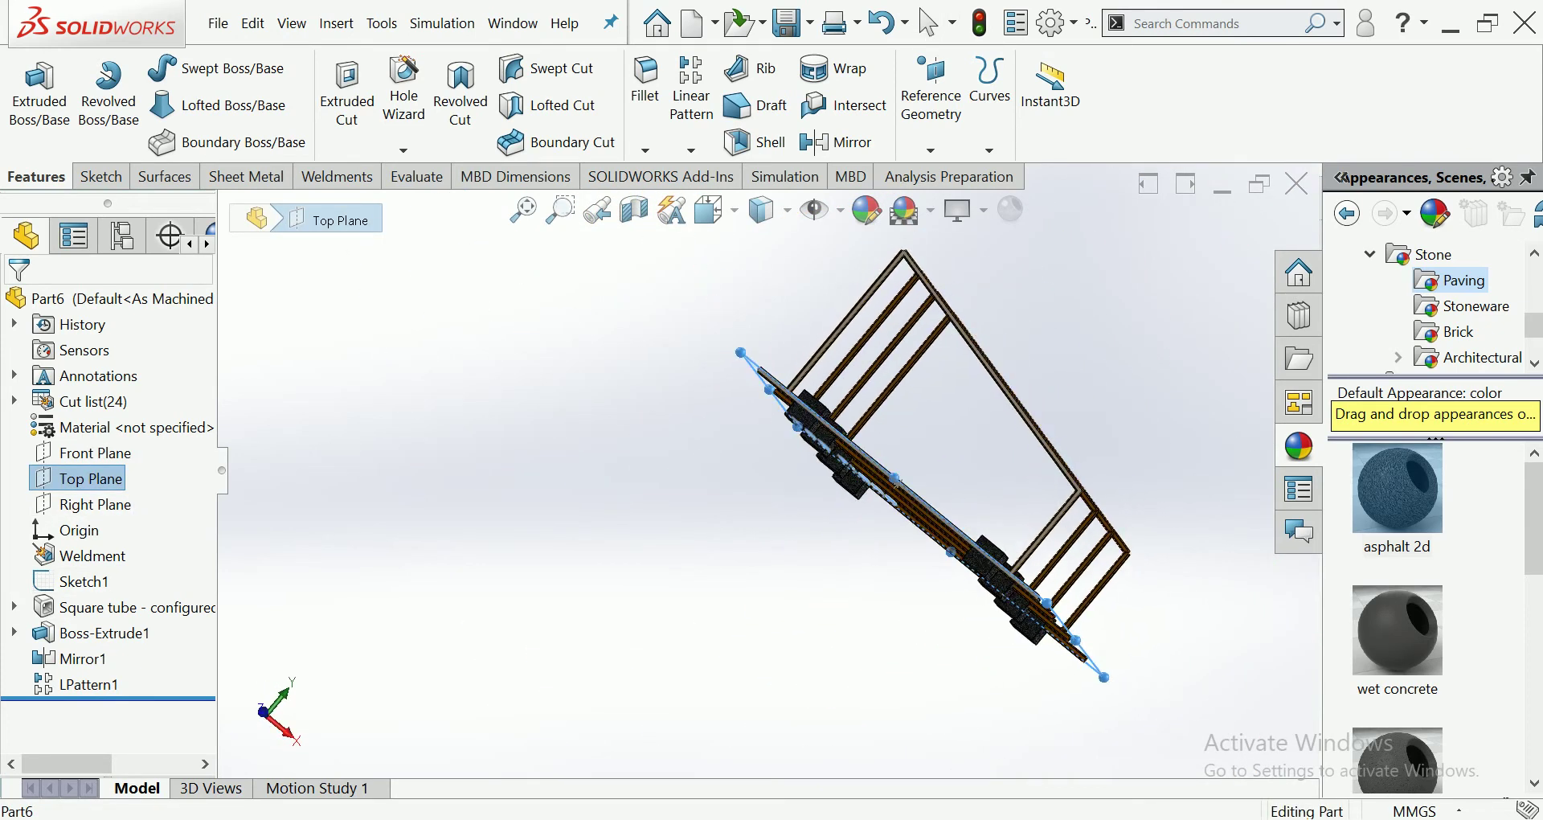
right_click(819, 487)
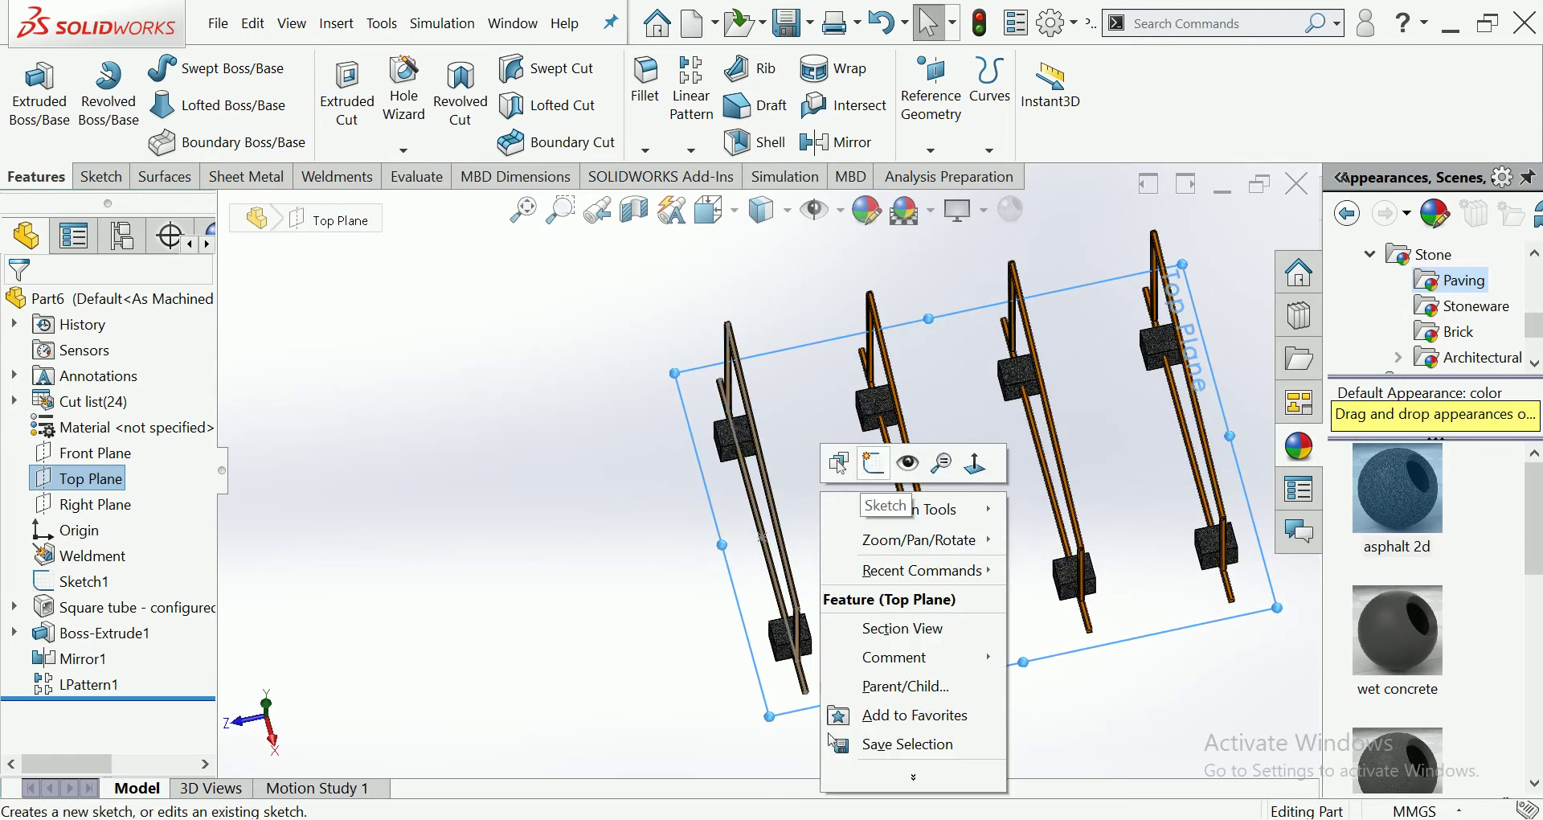
Open a new sketch on the Top Plane and view it from the Top.
left_click(832, 458)
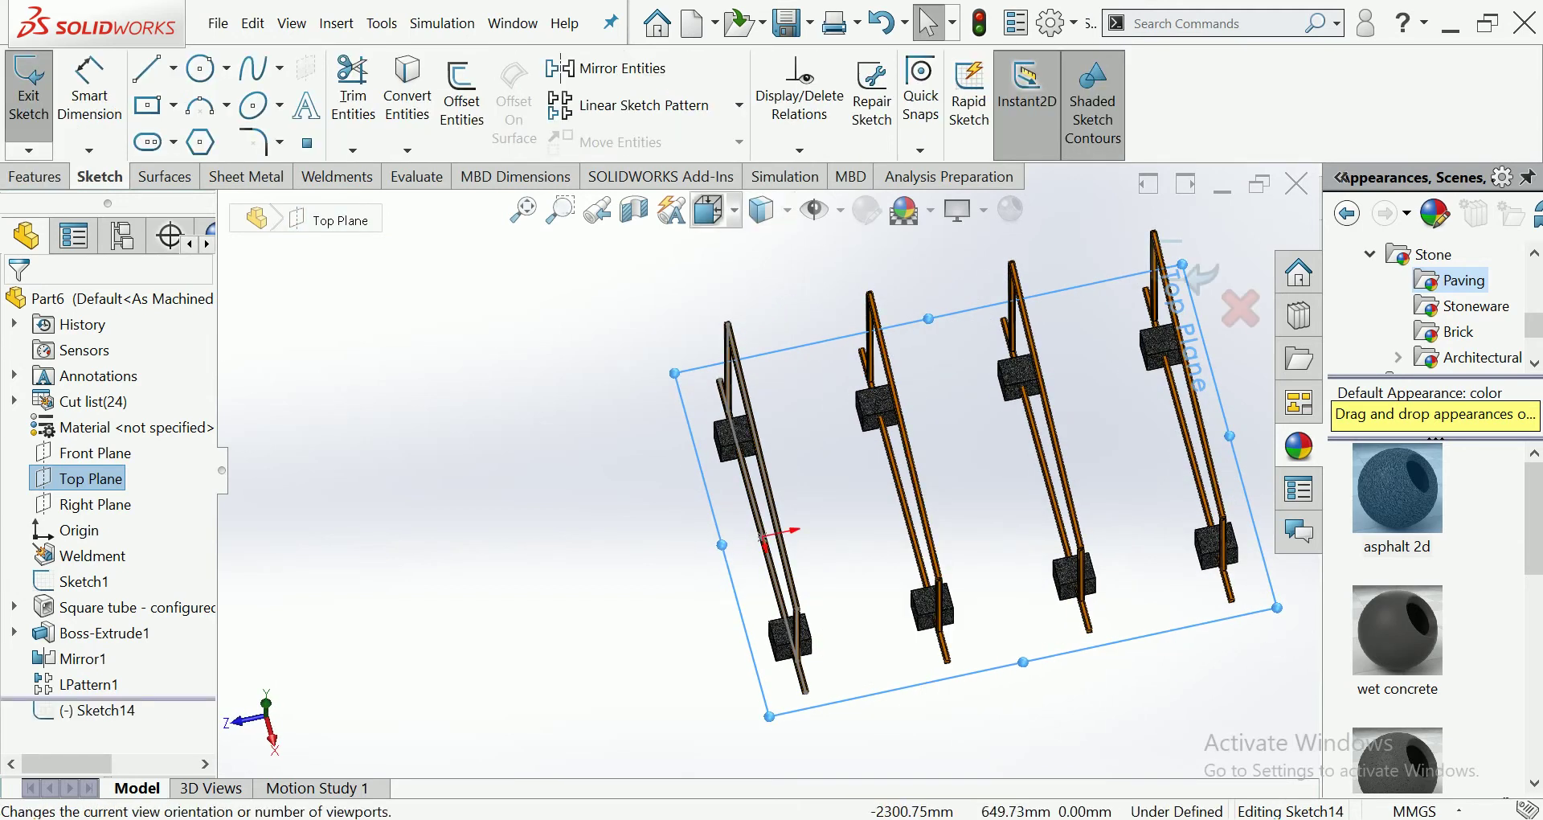
left_click(710, 210)
left_click(836, 248)
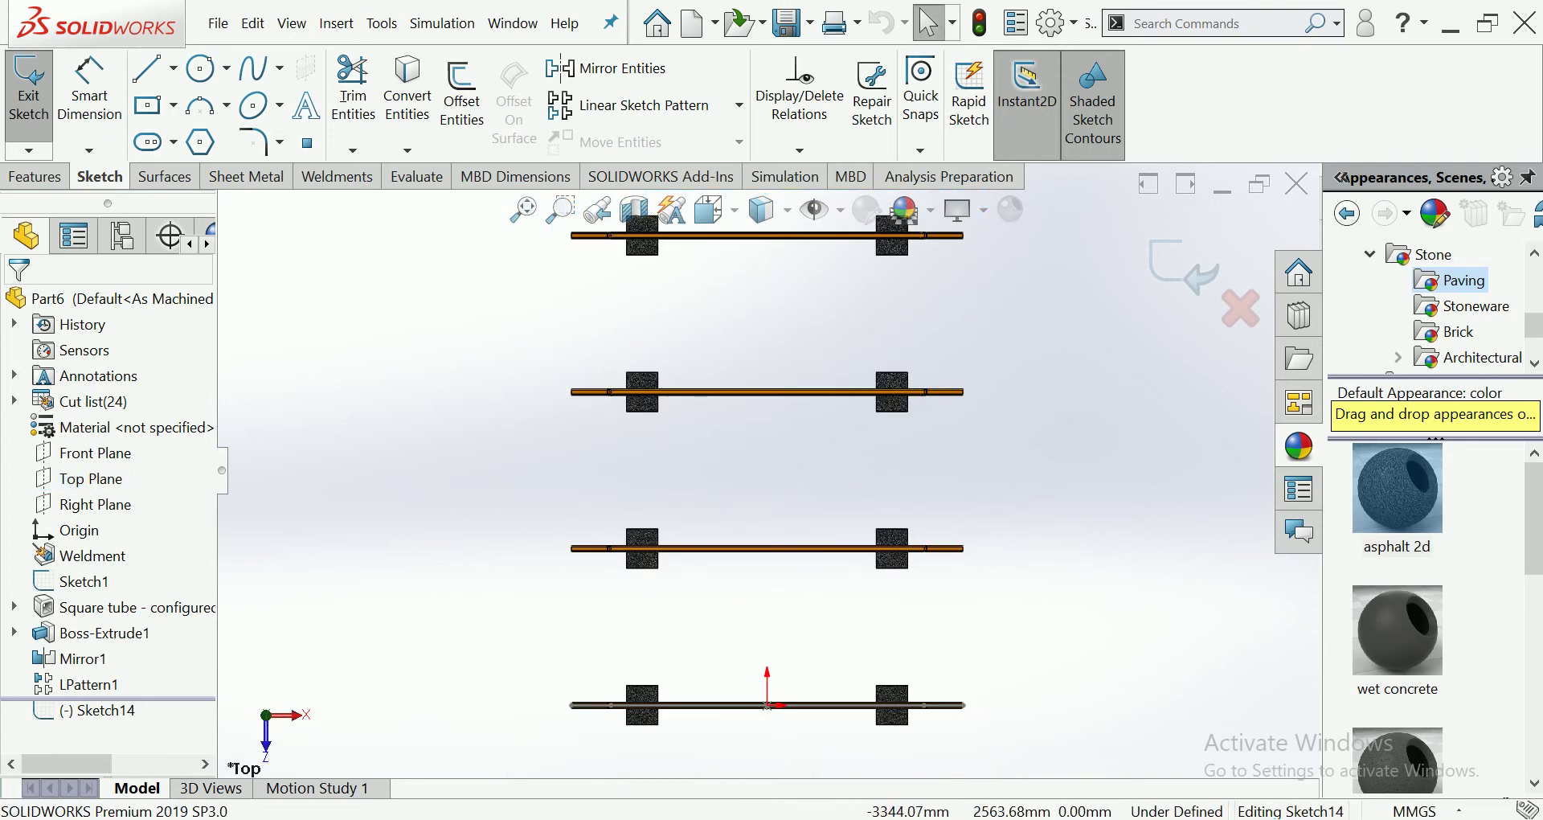
Draw one line of about 3017.52 mm from the bottom beam's block to the top beam's block, then exit the sketch.
left_click(147, 69)
scroll(740, 630, "down", 3)
scroll(740, 630, "up", 3)
scroll(740, 630, "down", 3)
scroll(740, 699, "down", 2)
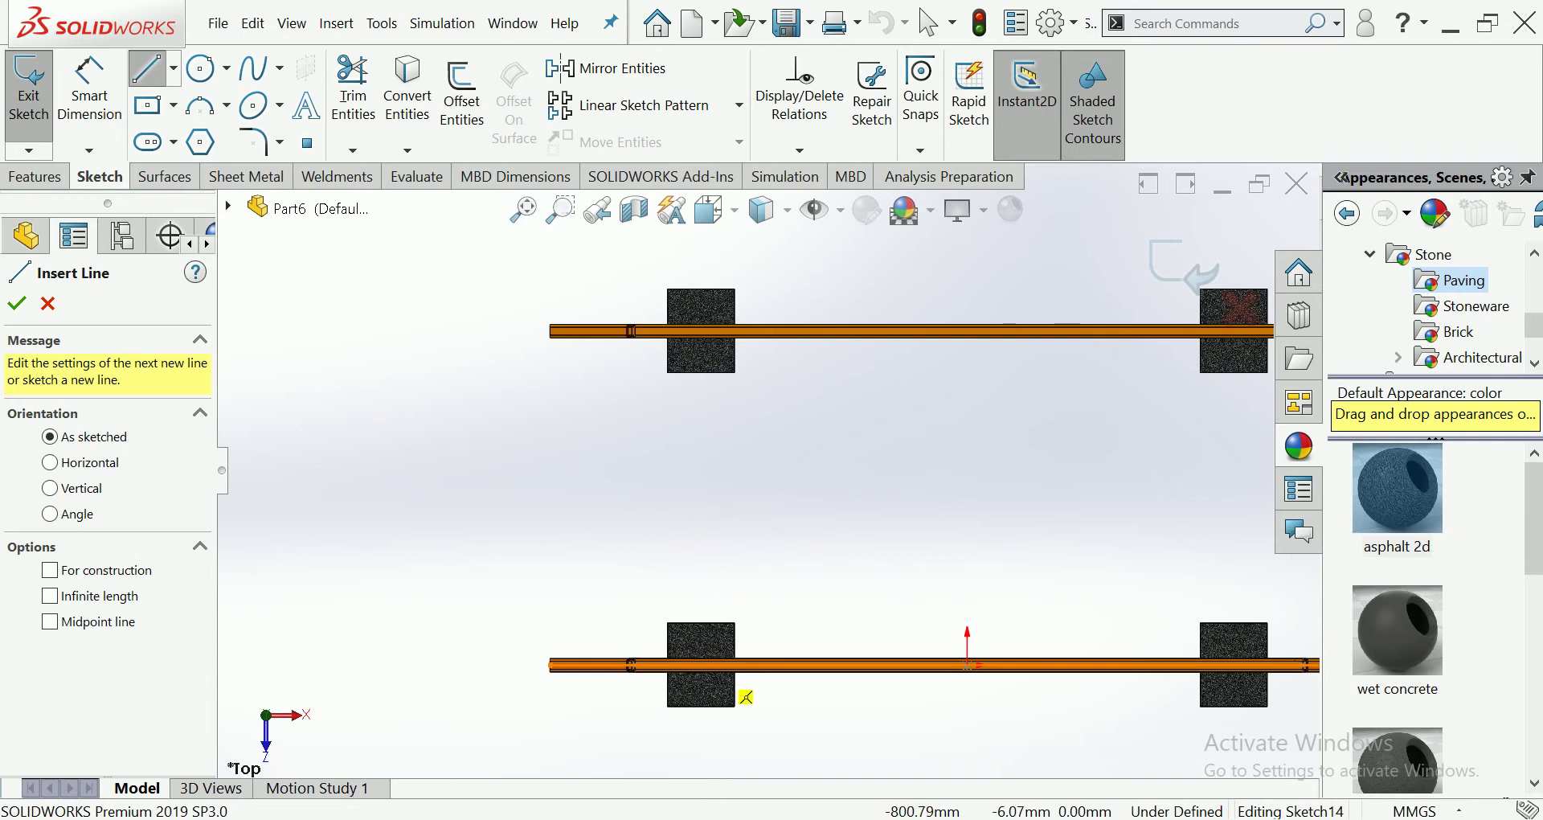
left_click(700, 665)
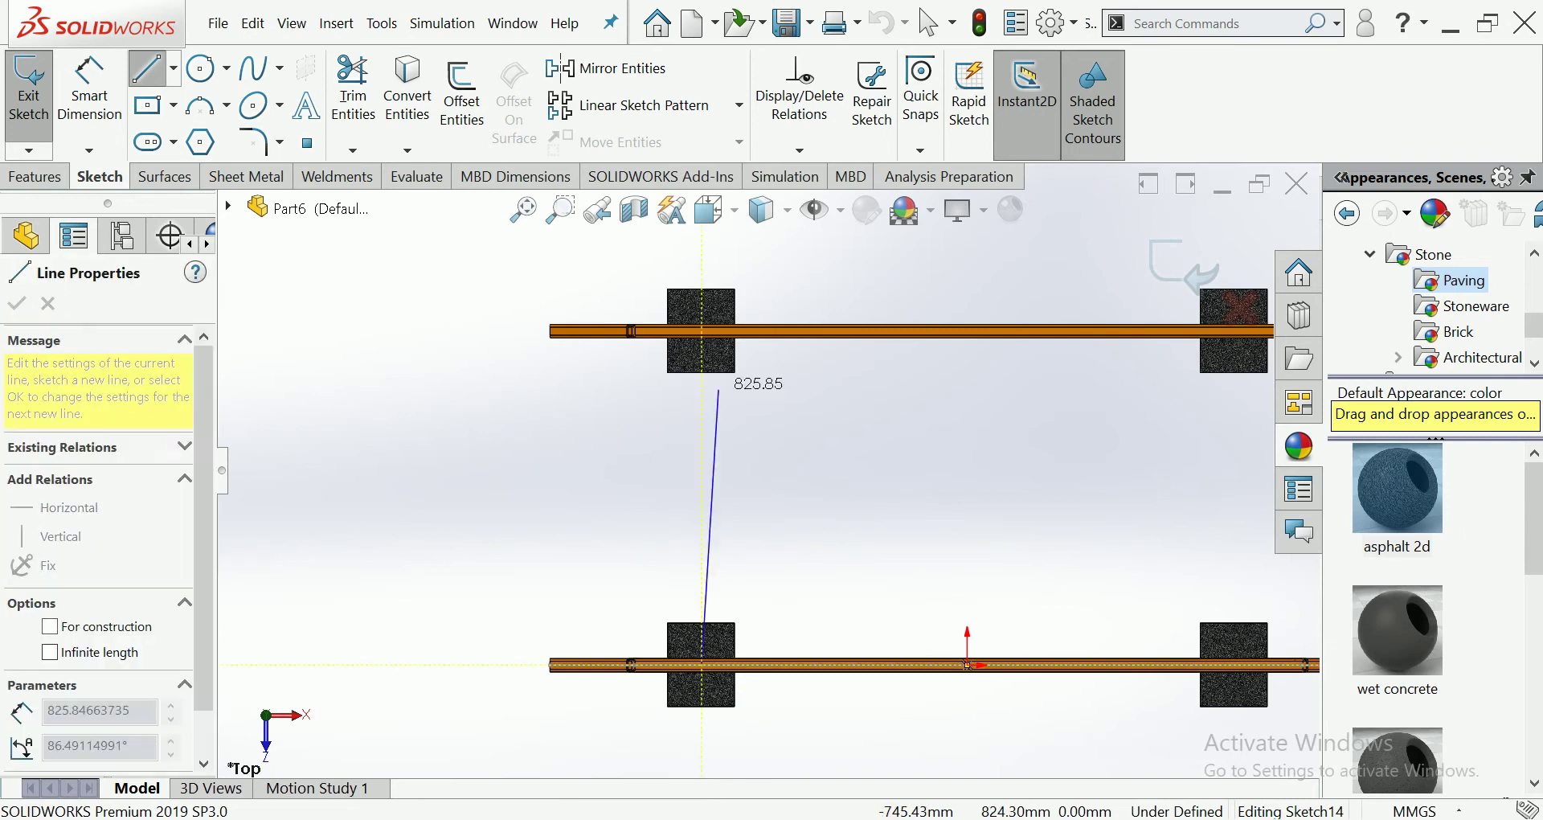
scroll(775, 343, "up", 5)
scroll(798, 314, "up", 1)
scroll(794, 321, "down", 2)
scroll(807, 354, "down", 2)
scroll(798, 386, "down", 2)
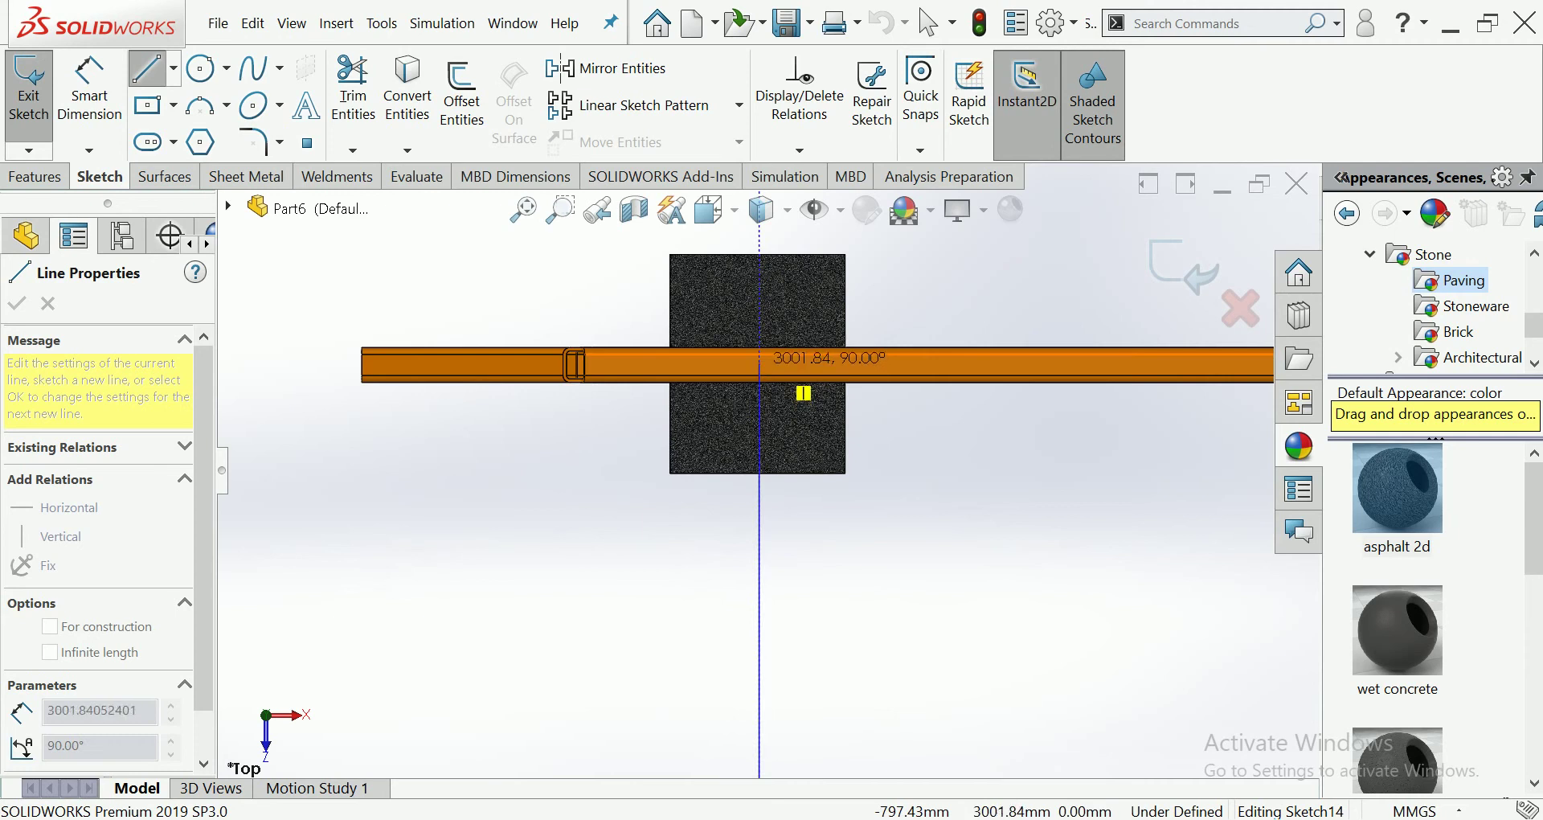
scroll(799, 373, "down", 1)
scroll(798, 386, "down", 2)
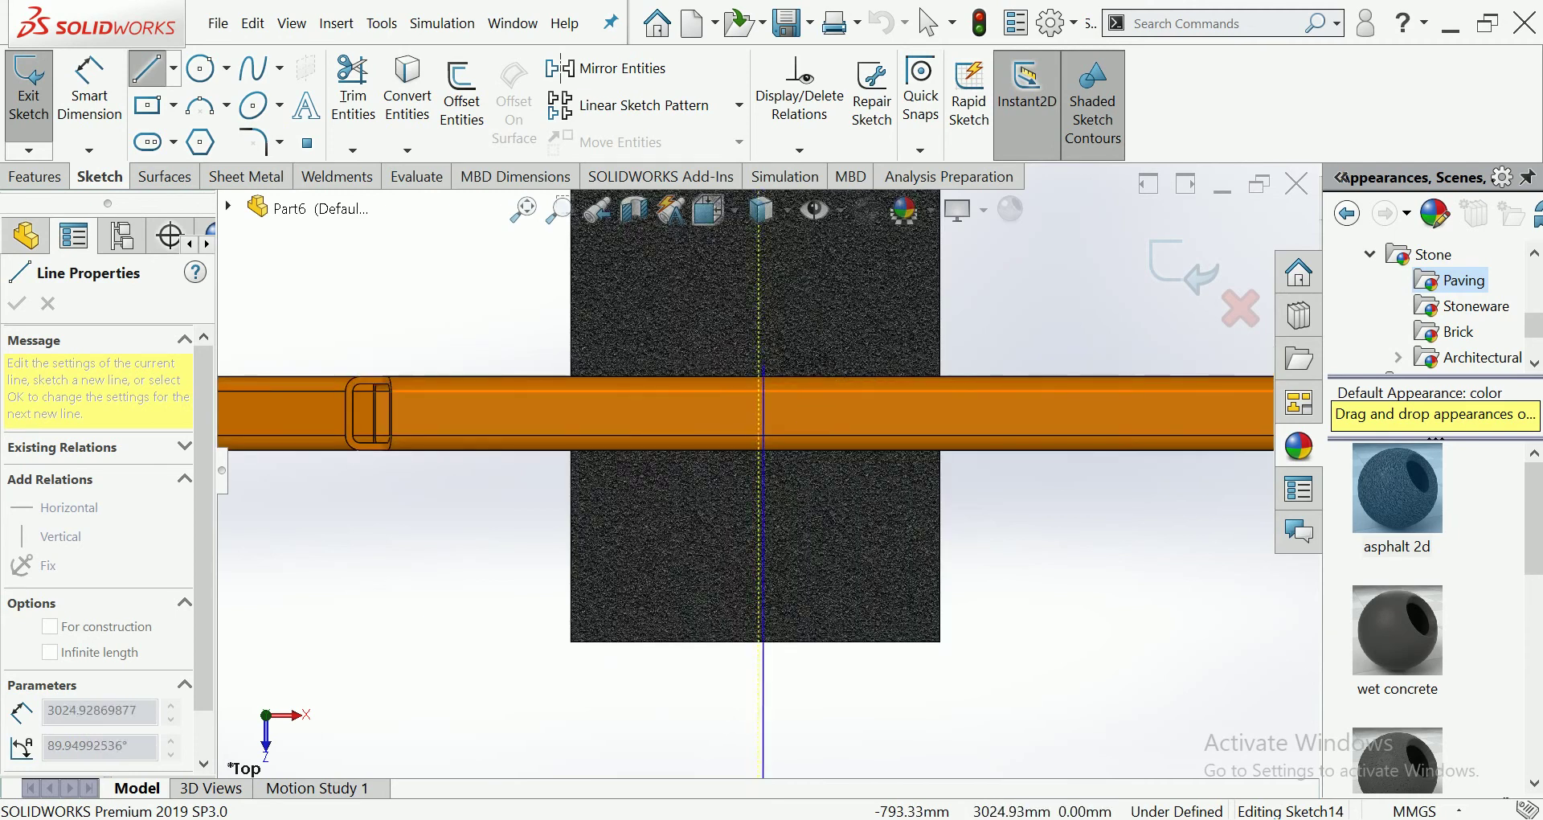
left_click(758, 376)
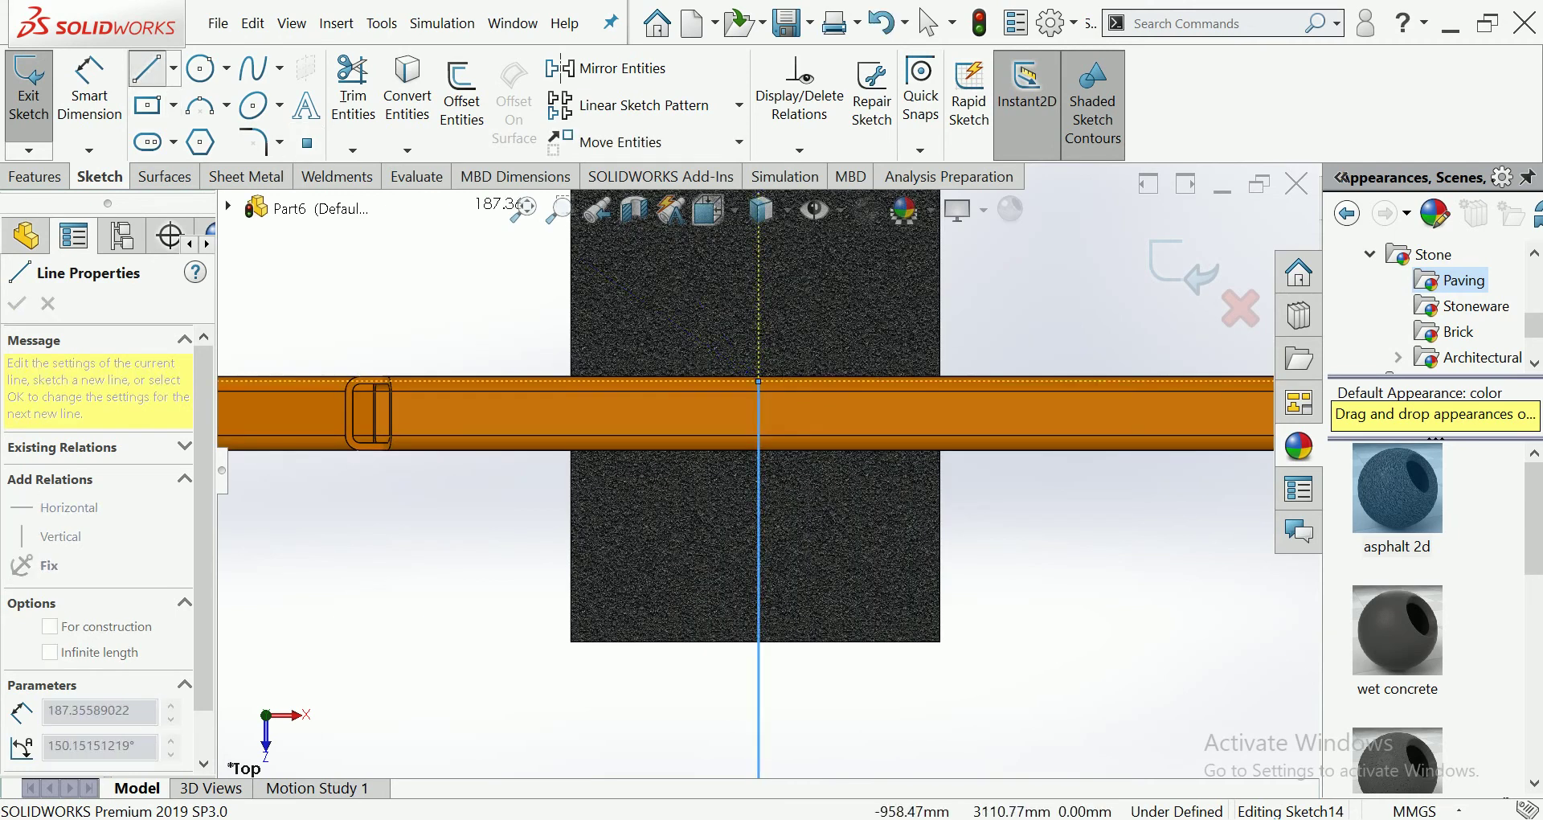
key("Escape")
key("Escape")
scroll(763, 450, "up", 2)
scroll(767, 473, "up", 3)
scroll(767, 472, "up", 2)
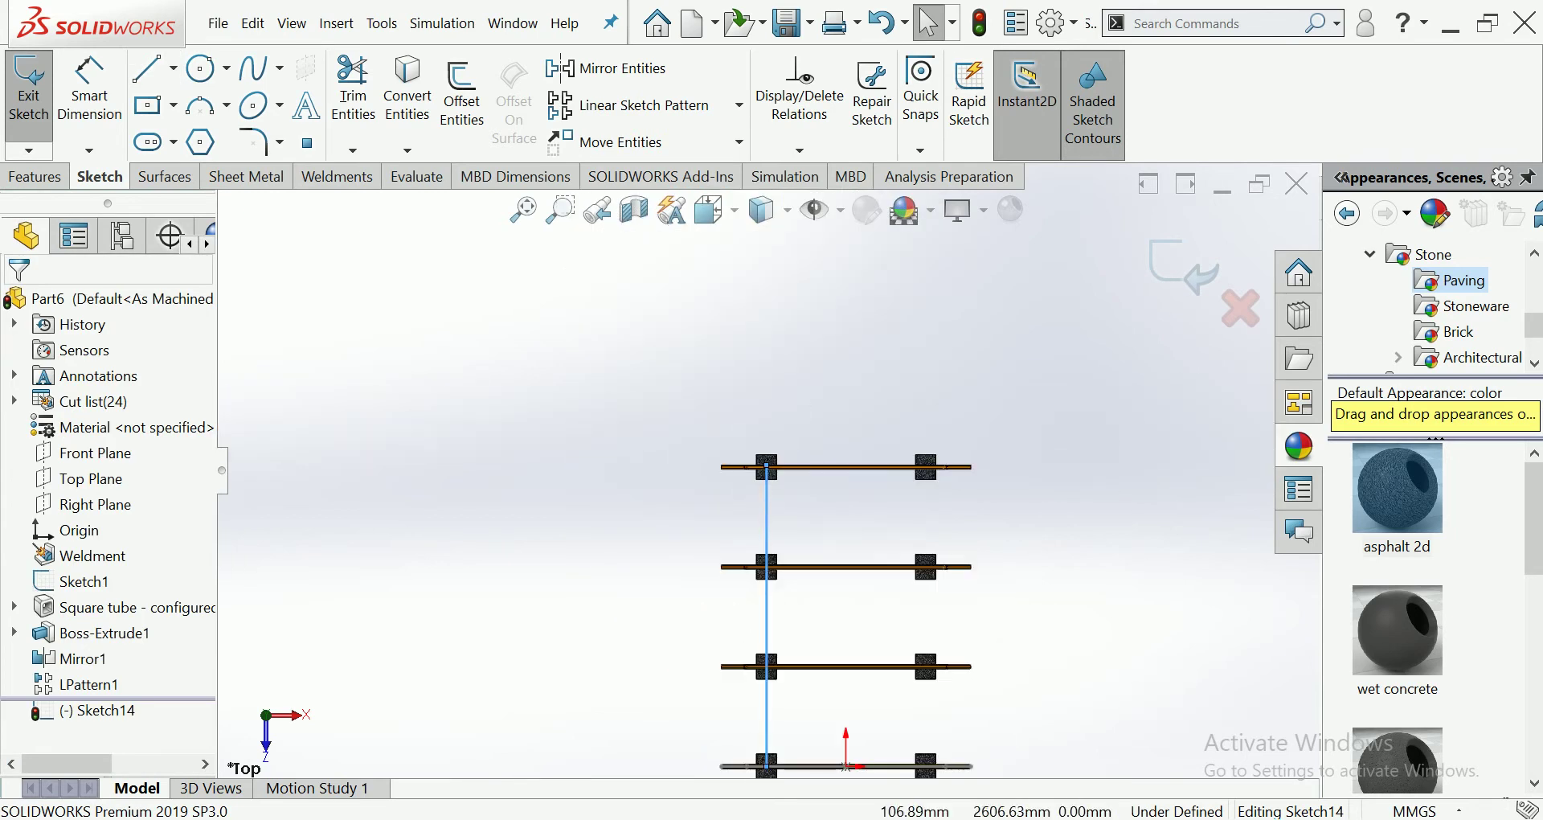
key("ctrl+7")
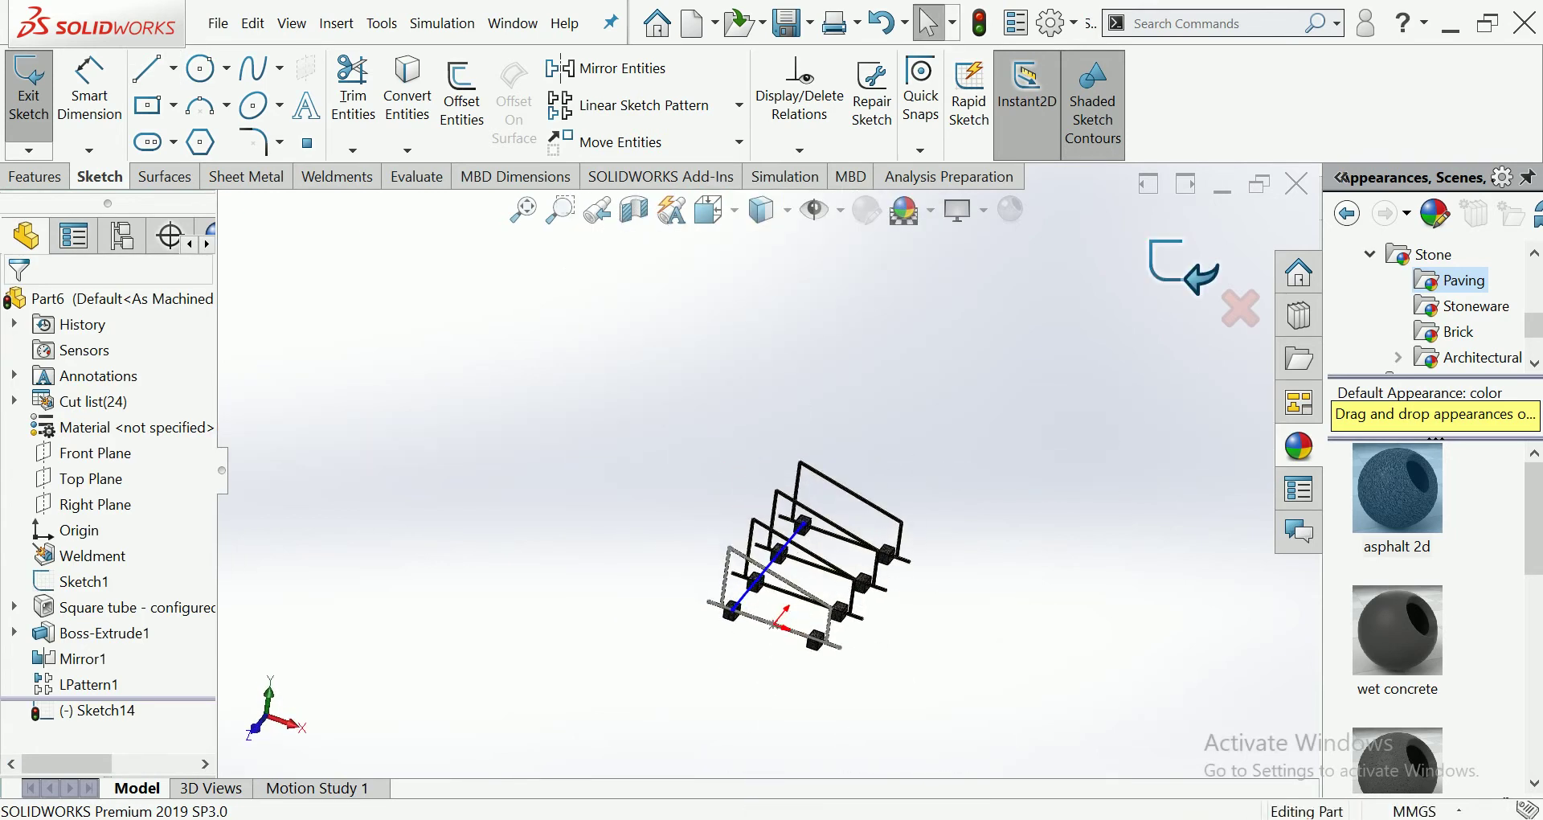
key("ctrl+b")
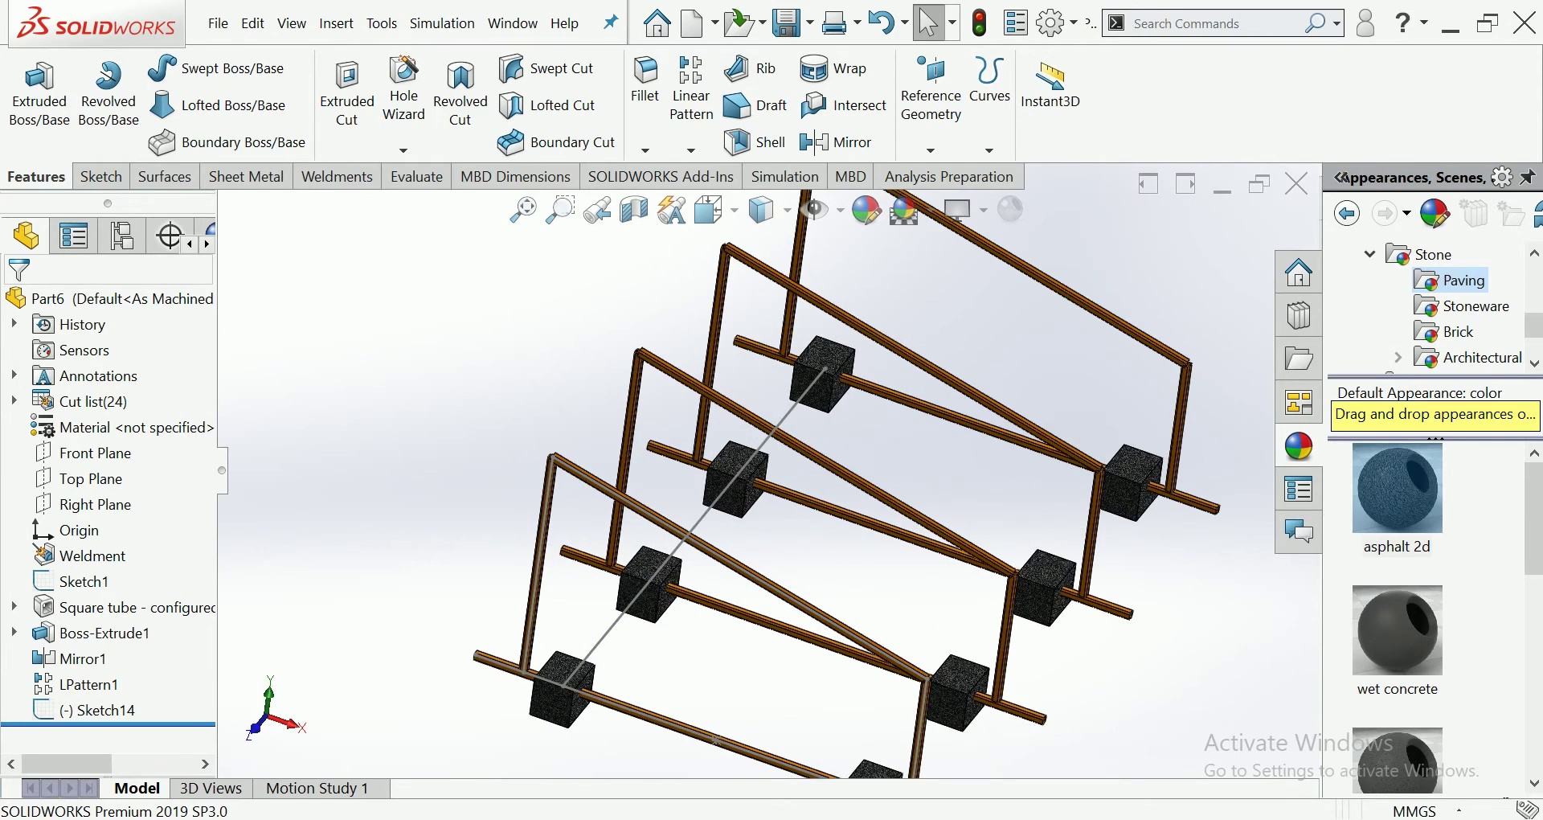
Add an iso 40 x 40 x 4 square tube structural member along the Sketch14 line.
left_click(336, 176)
left_click(159, 100)
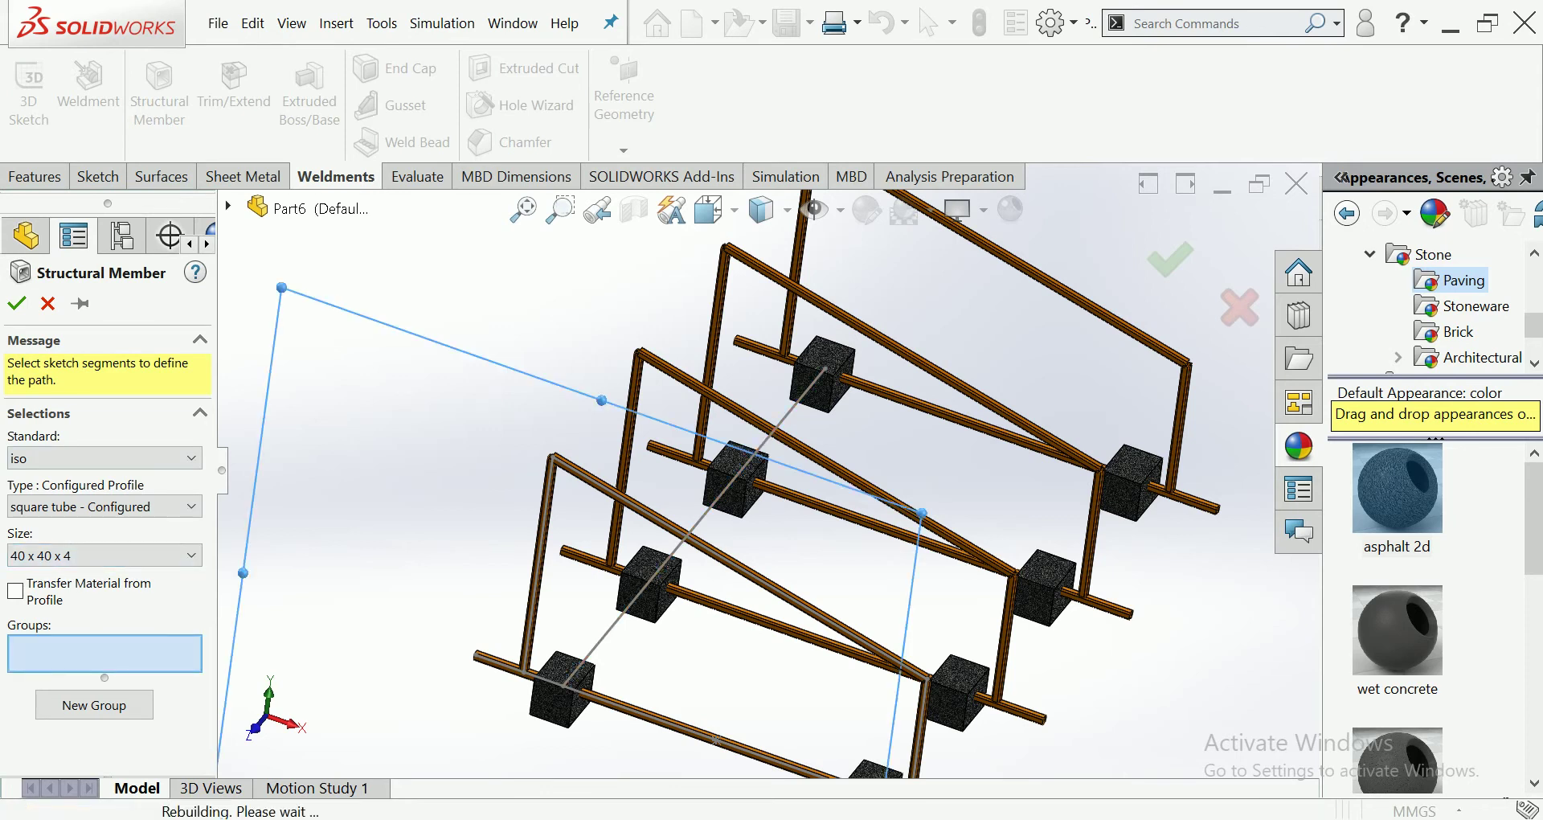
left_click(562, 685)
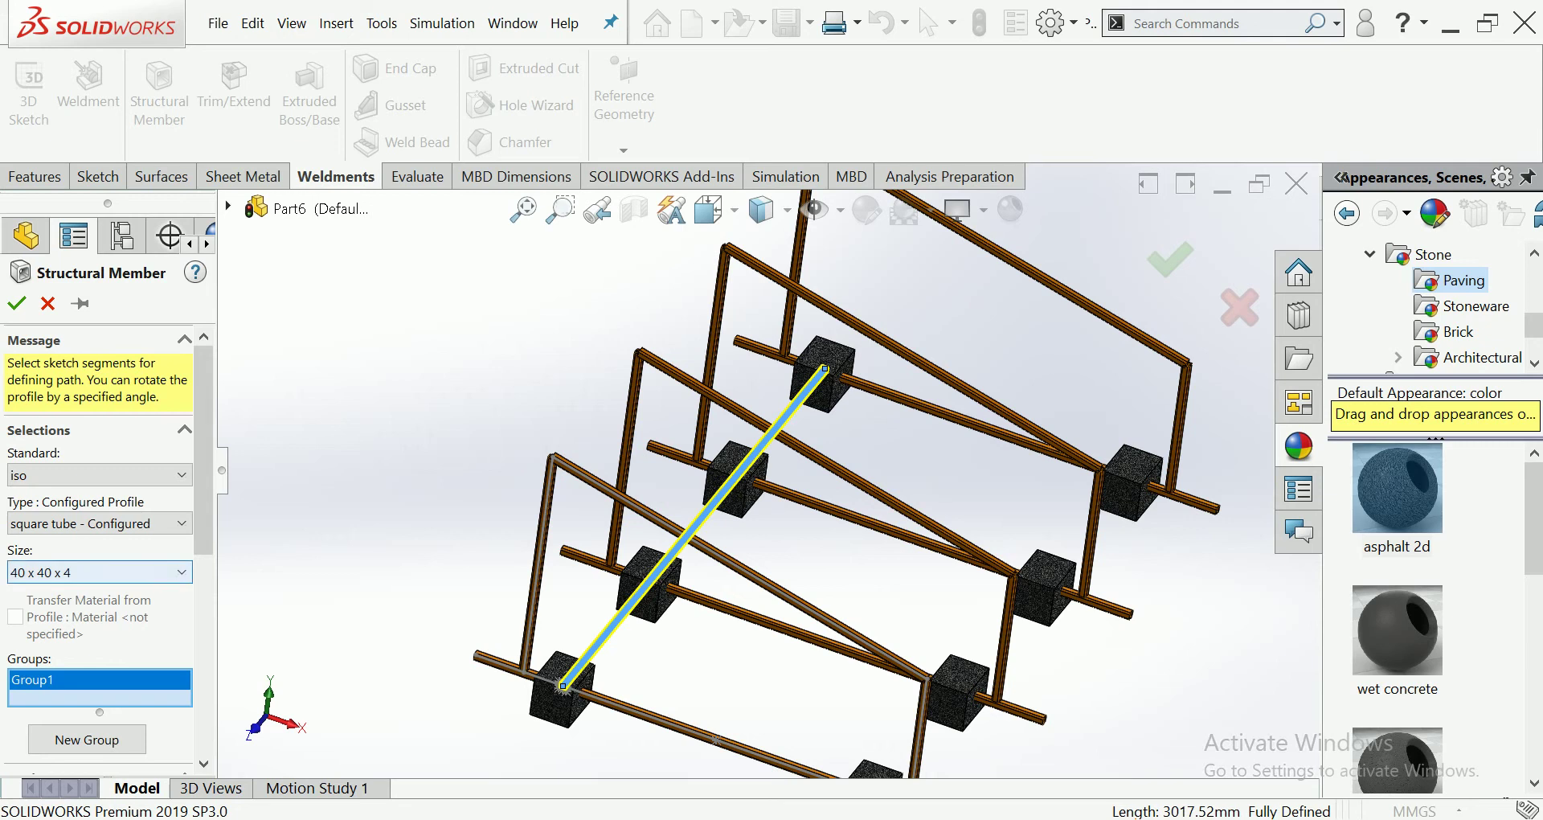
left_click(17, 303)
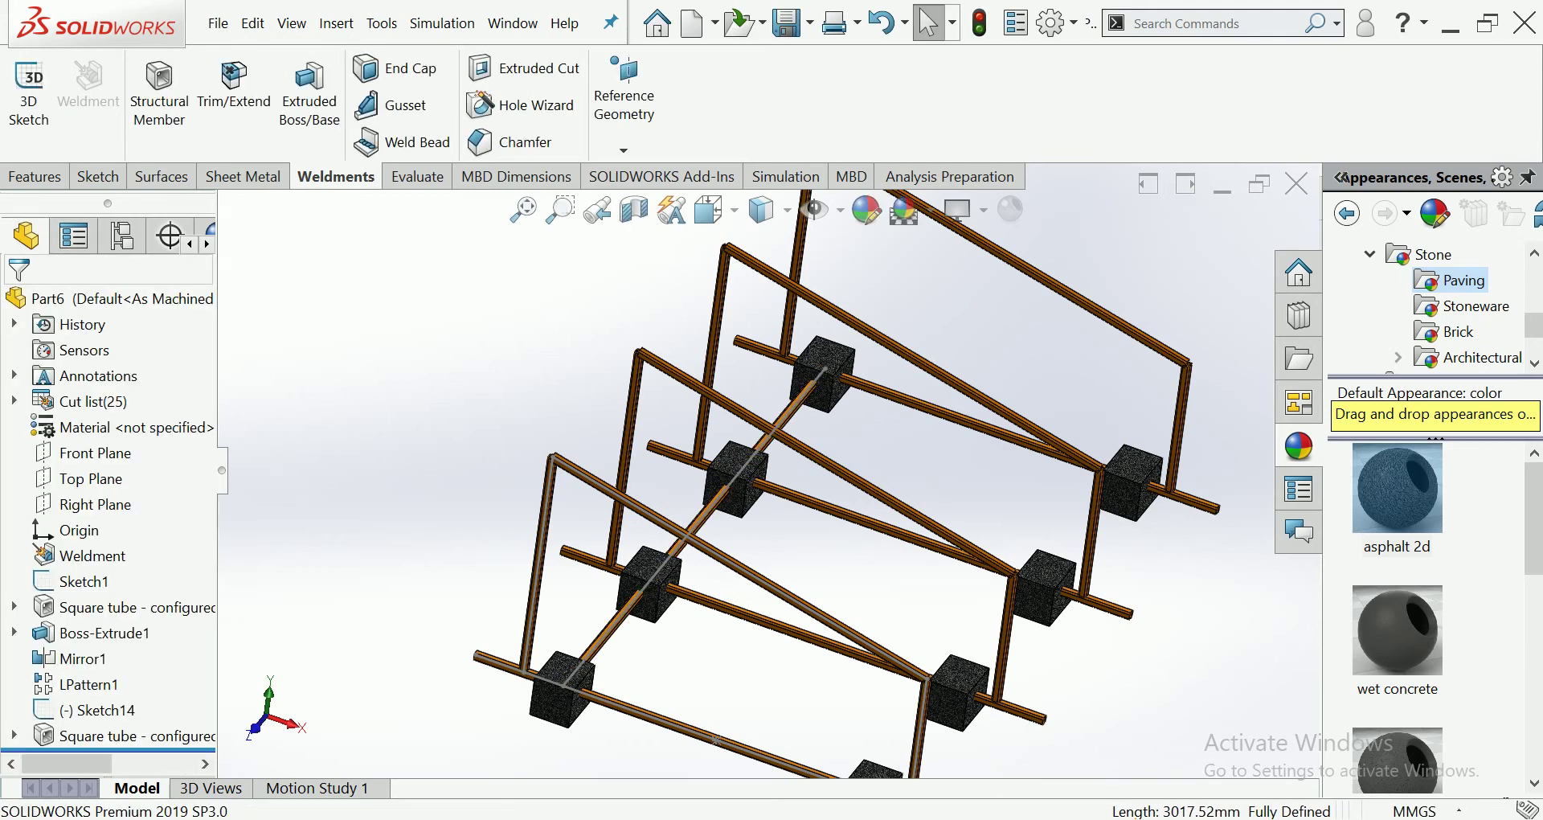
scroll(587, 663, "down", 2)
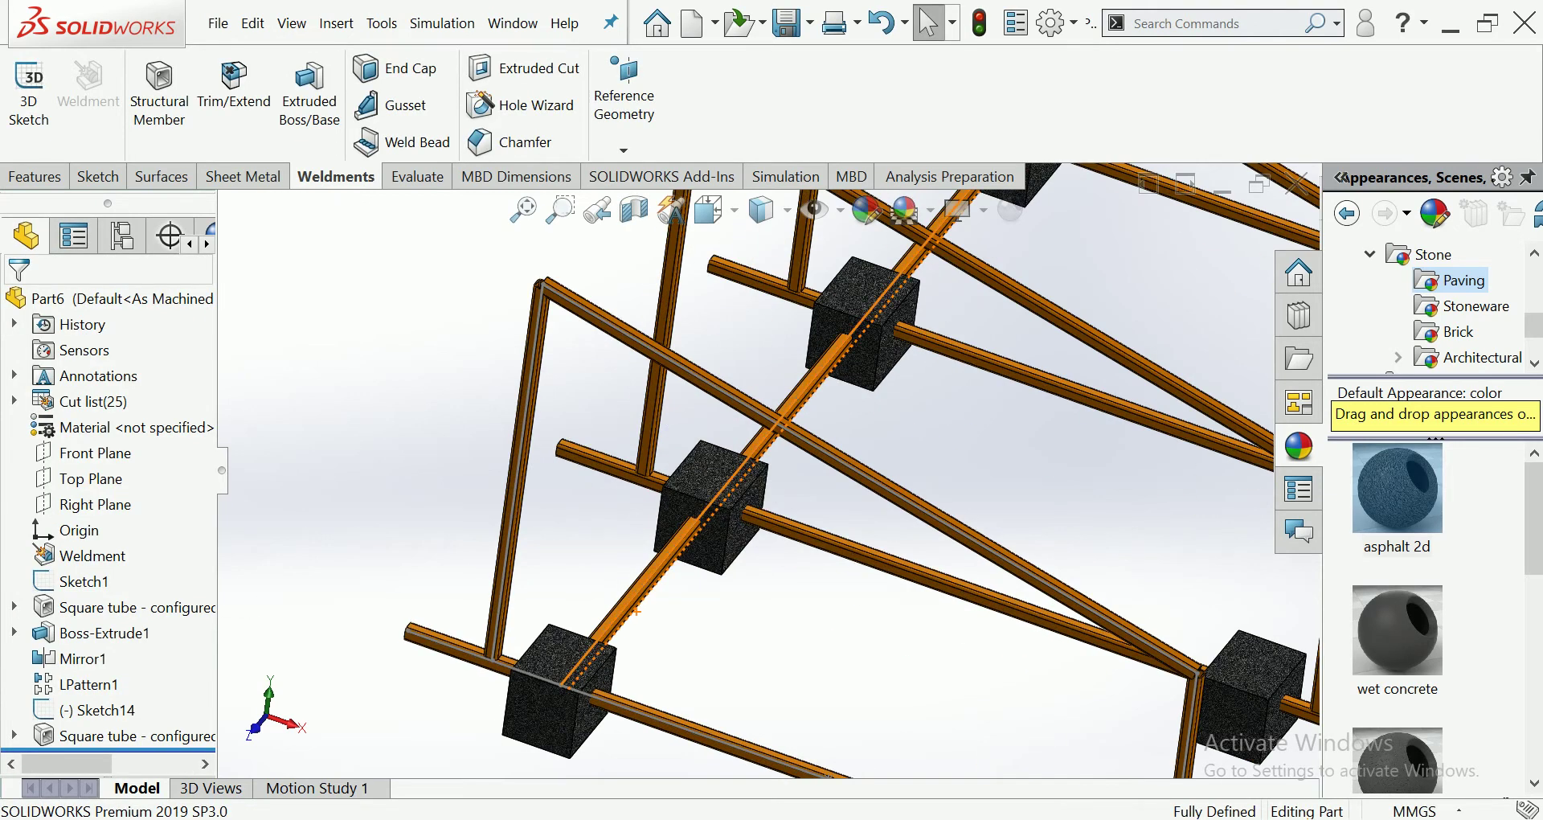
key("f")
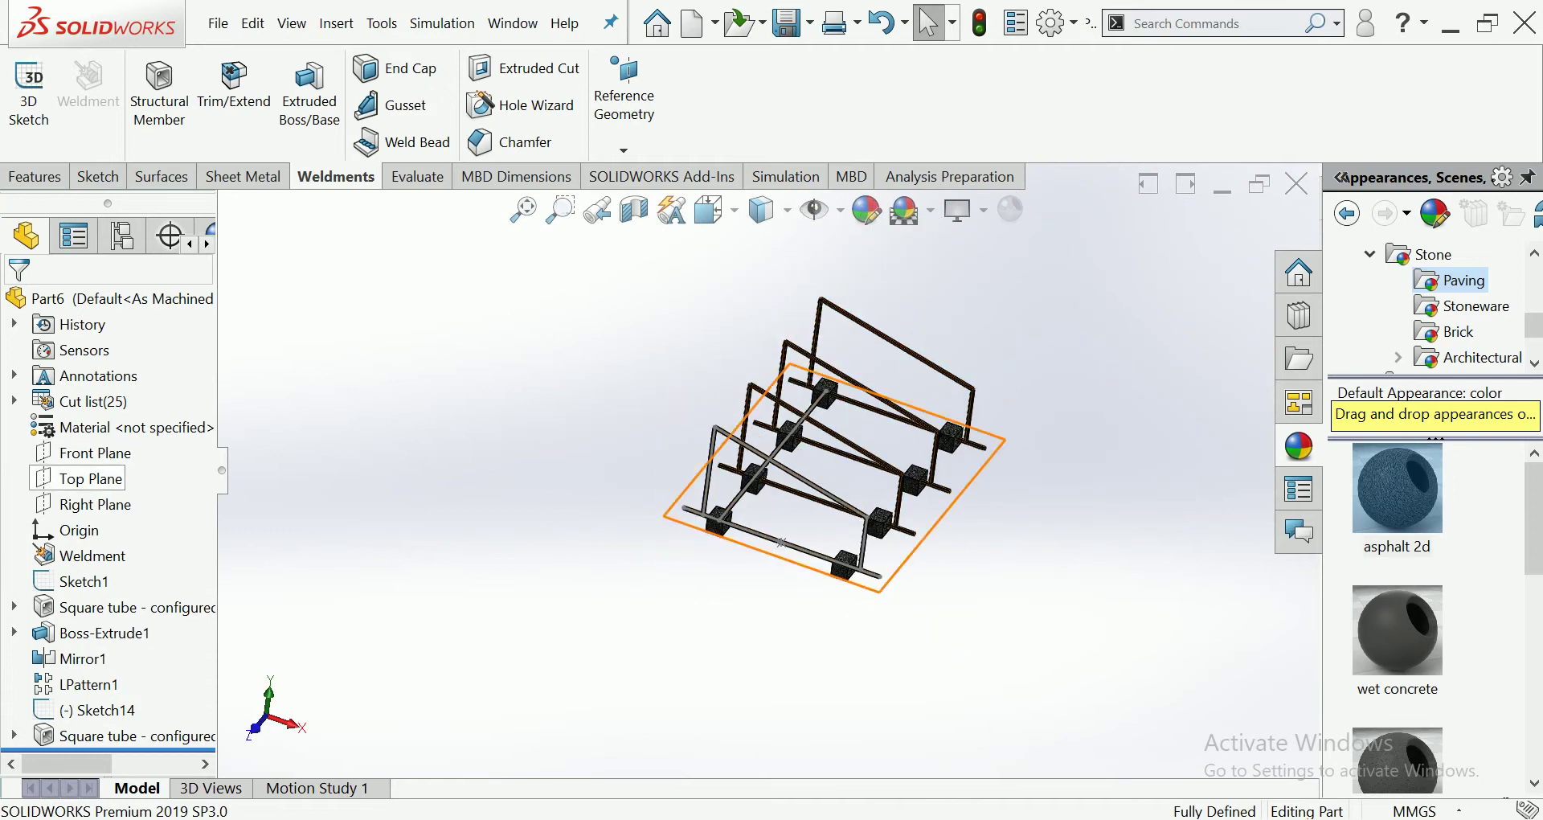
Select the Right Plane, then start and cancel a new structural member.
left_click(89, 503)
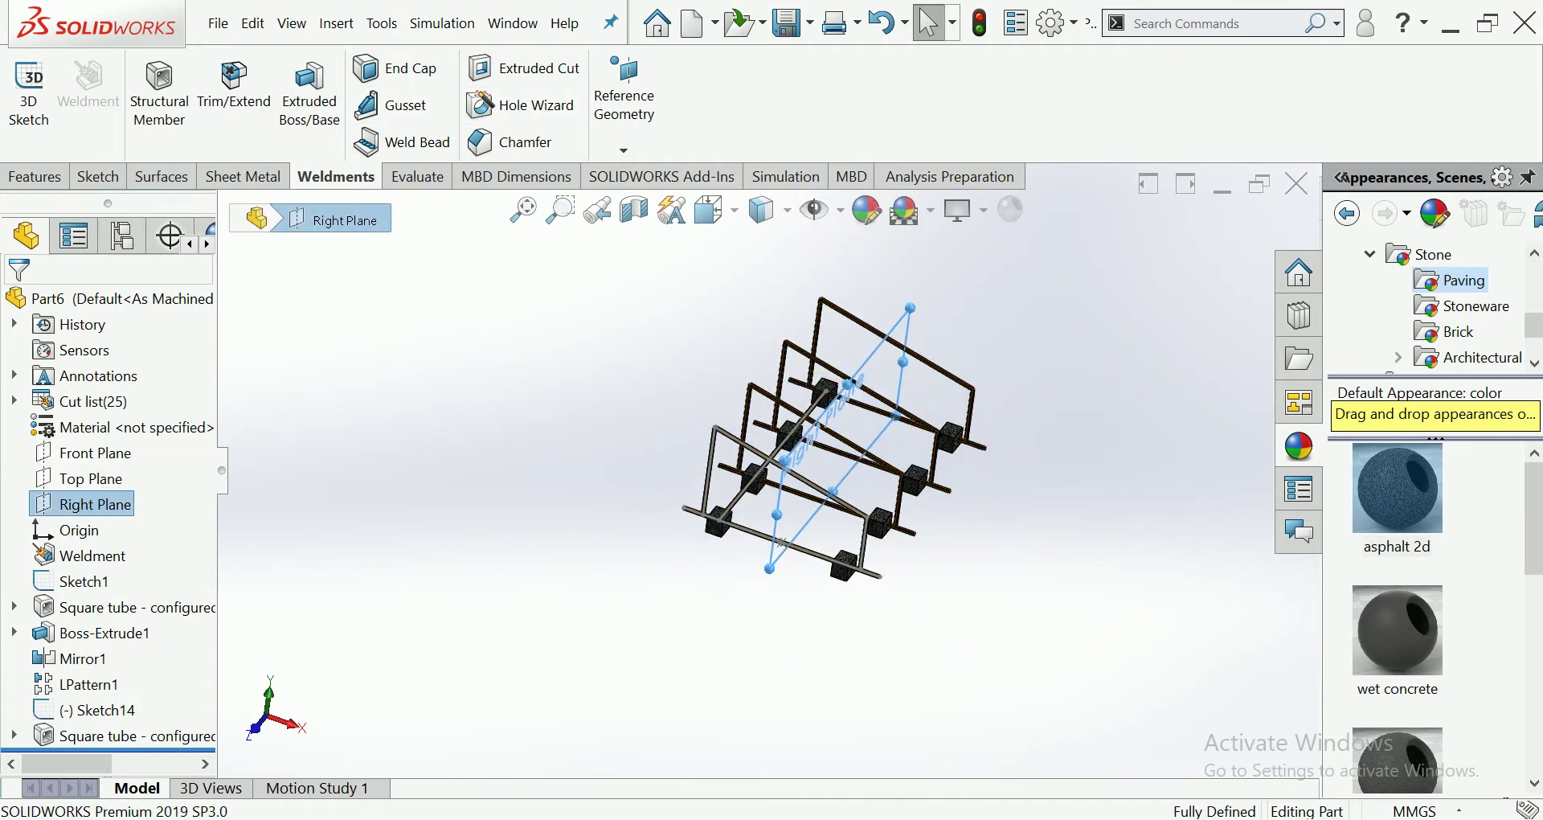
left_click(243, 176)
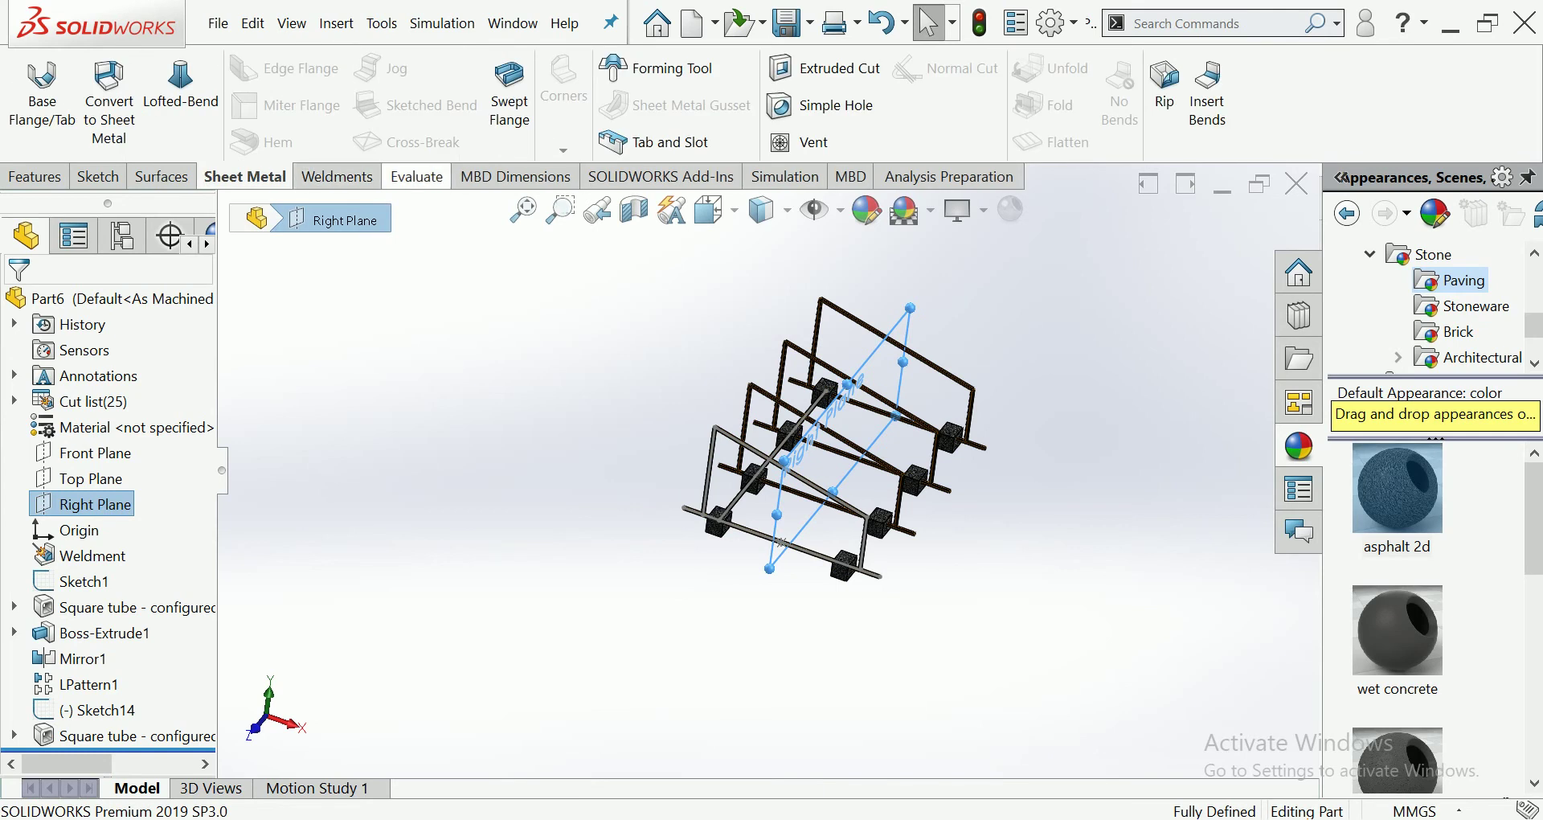
left_click(336, 176)
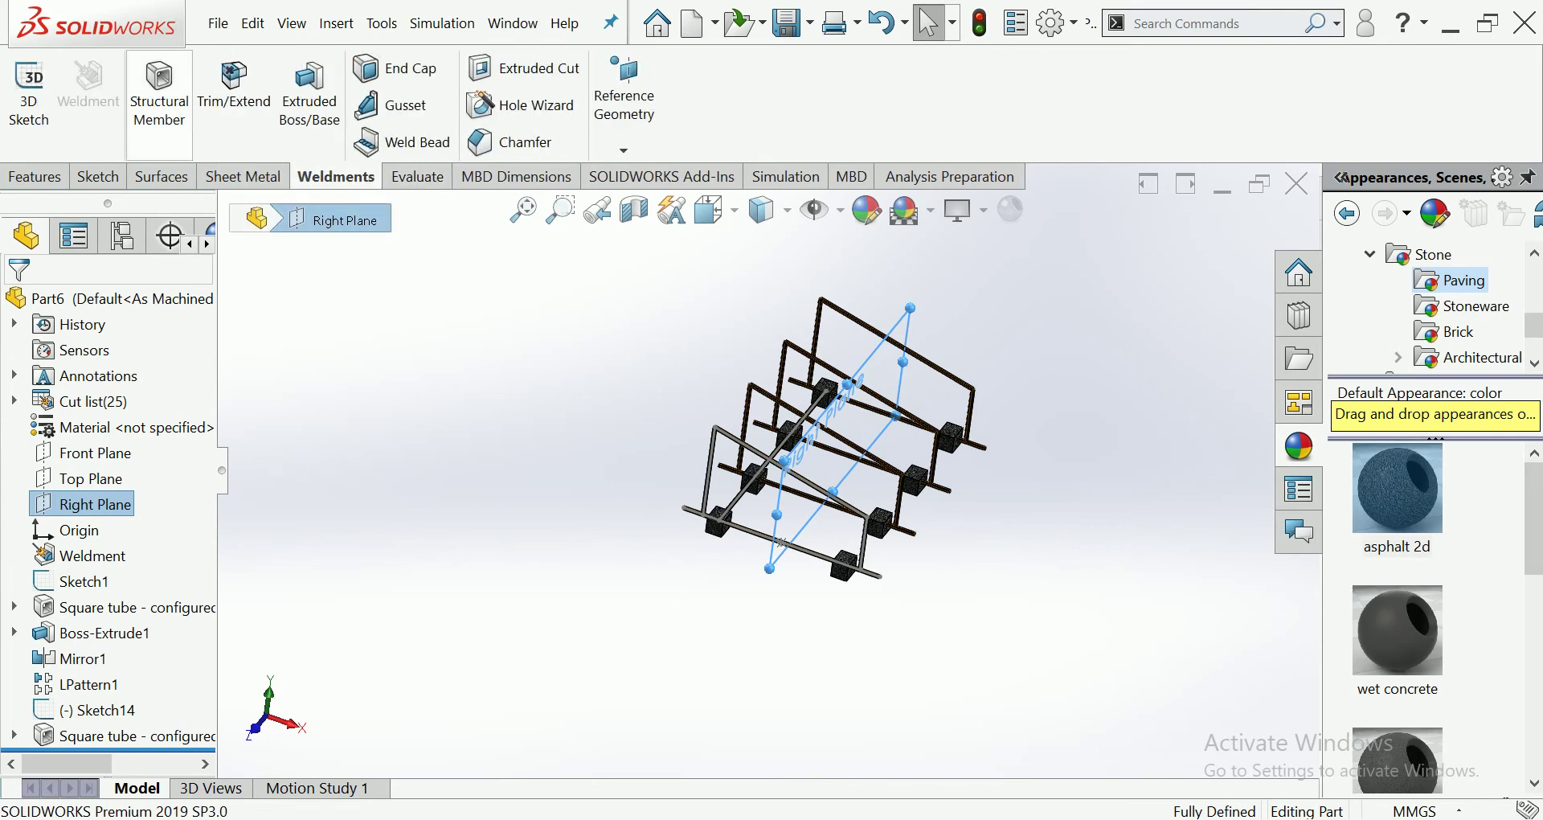
left_click(159, 92)
left_click(48, 302)
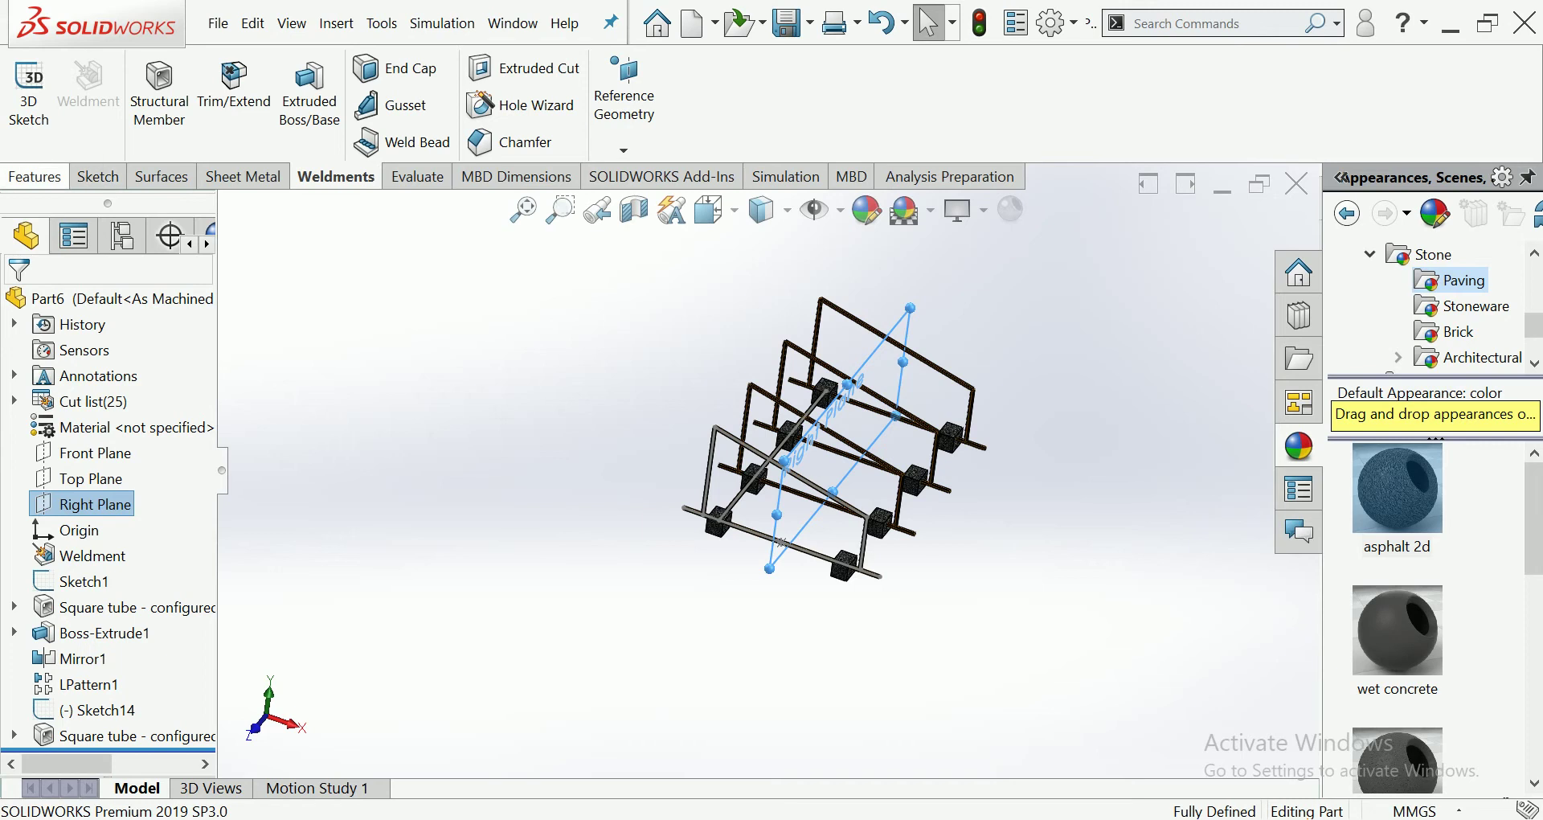
Mirror the connecting square tube body about the Right Plane onto the other block row.
left_click(34, 177)
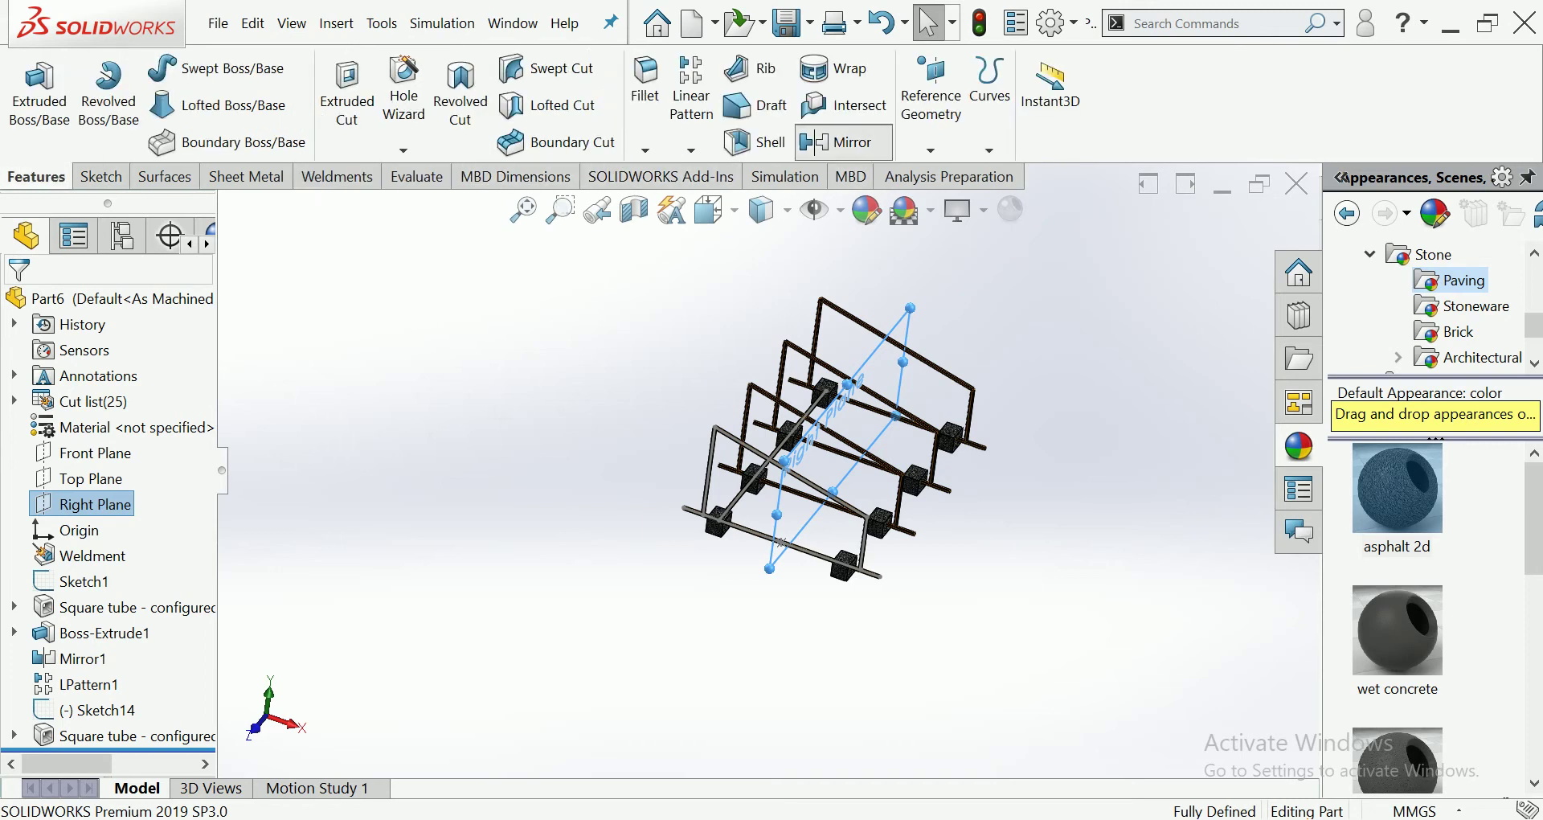
left_click(844, 143)
scroll(699, 502, "down", 3)
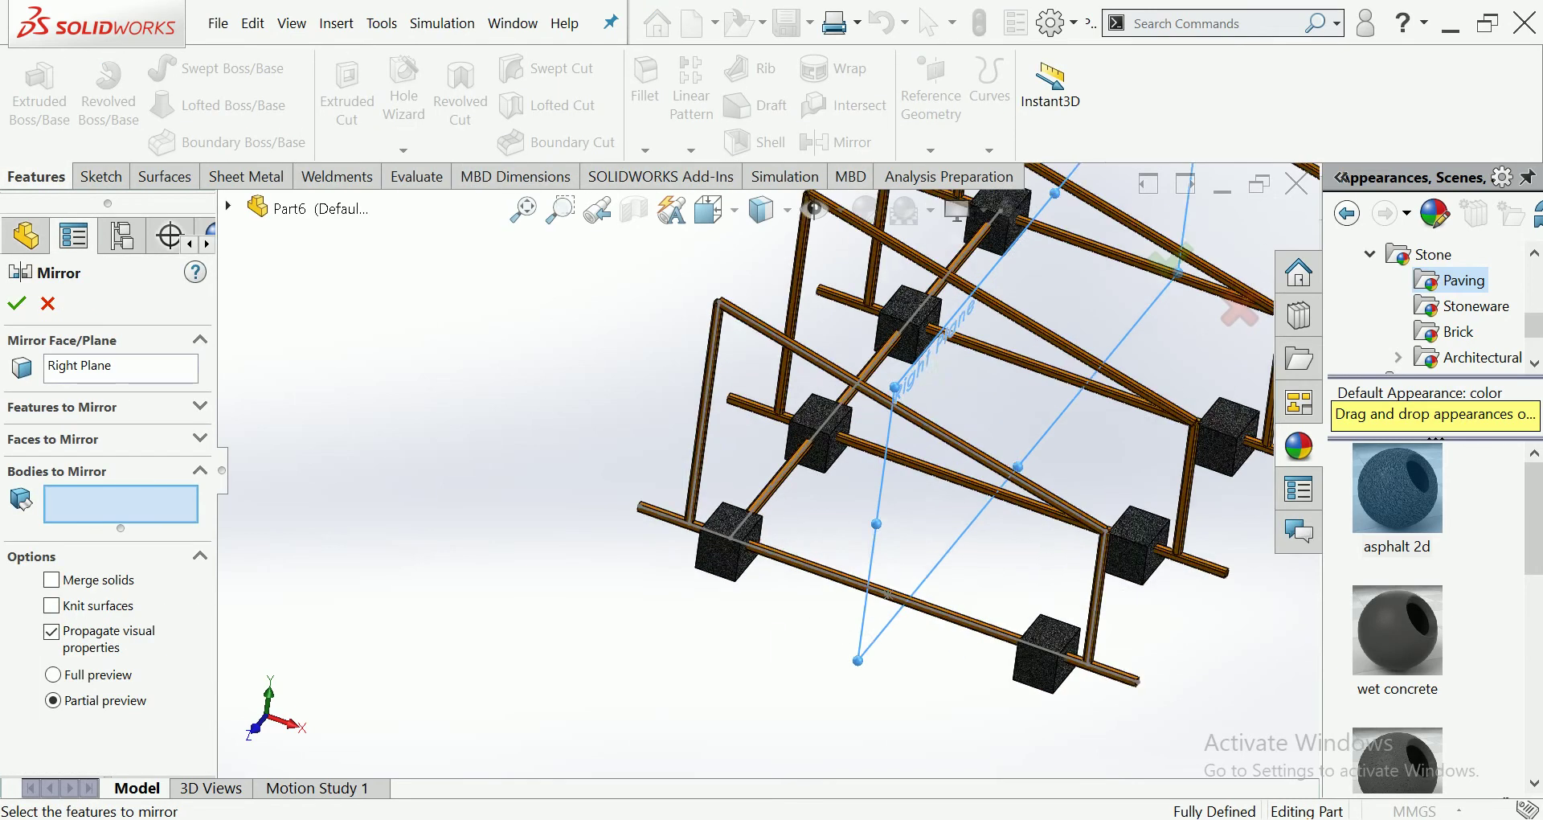
scroll(699, 502, "down", 3)
scroll(699, 502, "down", 3)
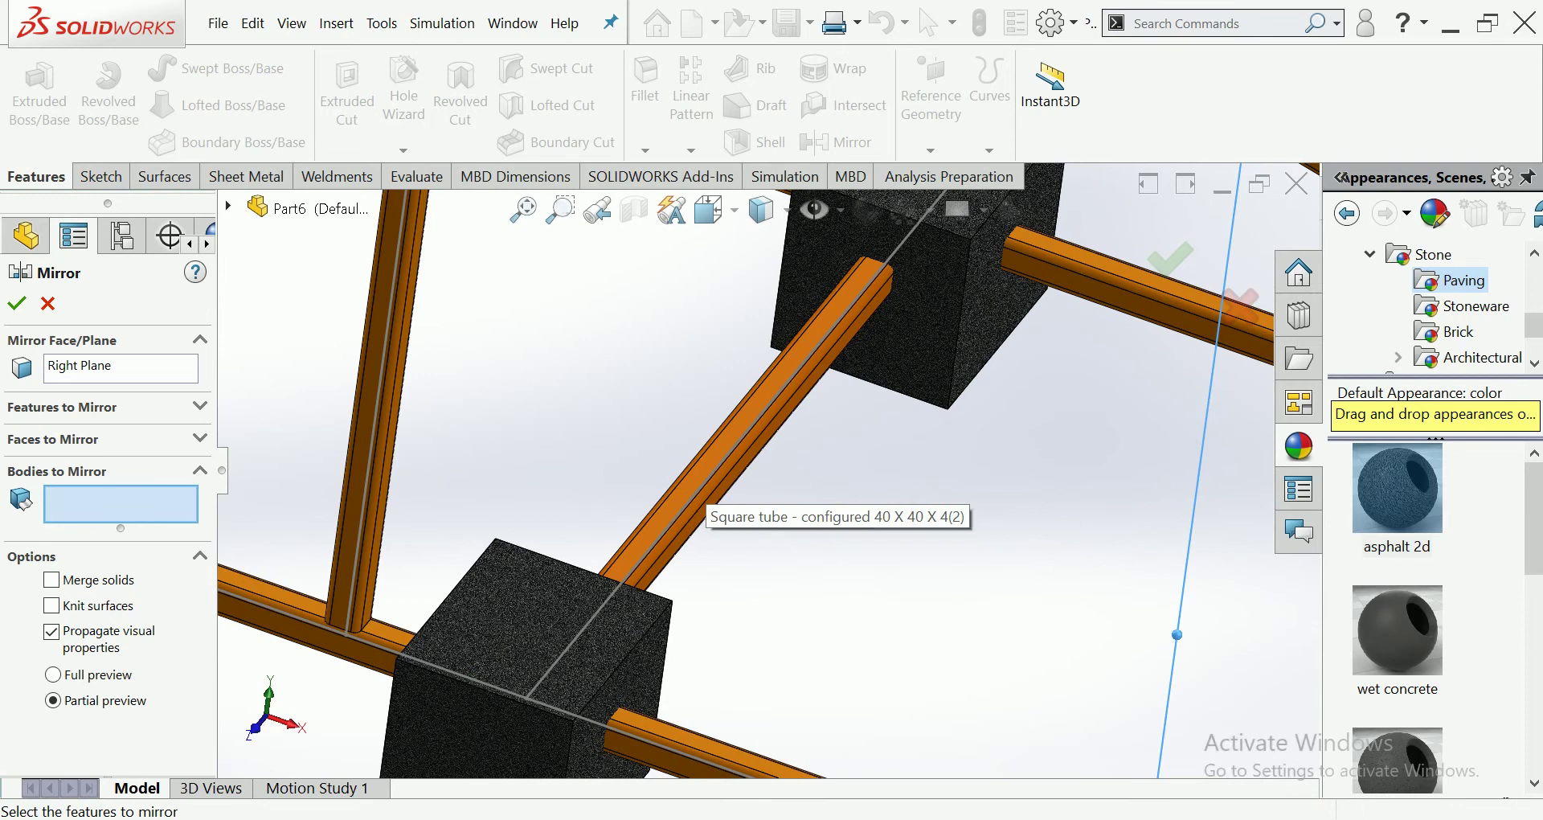
left_click(699, 503)
scroll(699, 502, "up", 2)
scroll(699, 503, "up", 3)
scroll(699, 502, "up", 2)
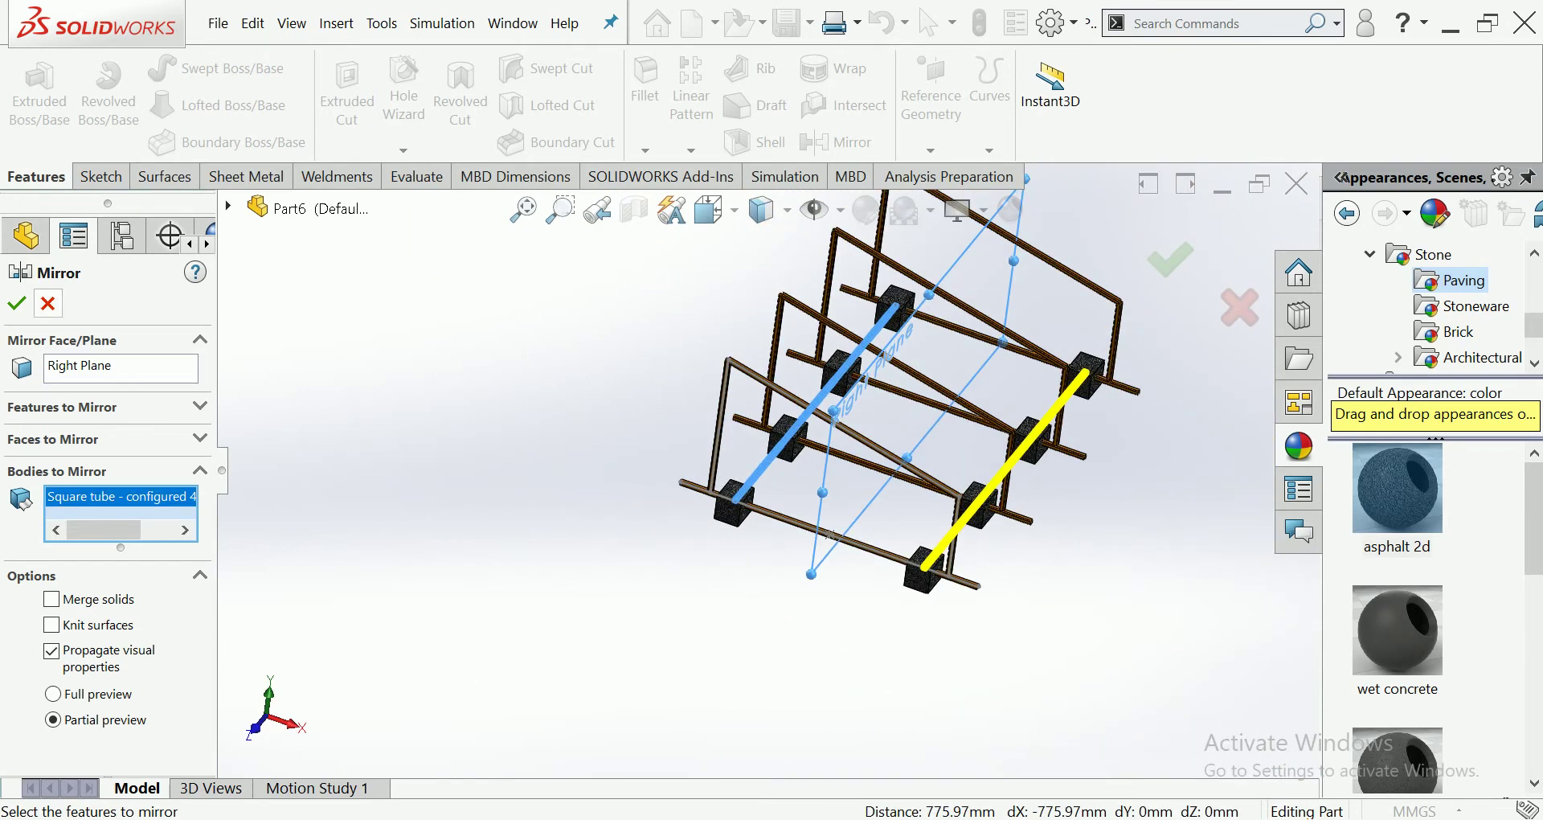
key("Return")
scroll(756, 482, "down", 3)
Hide the leftover sketch lines of Sketch14 and Sketch1 on the tubes.
scroll(756, 482, "down", 3)
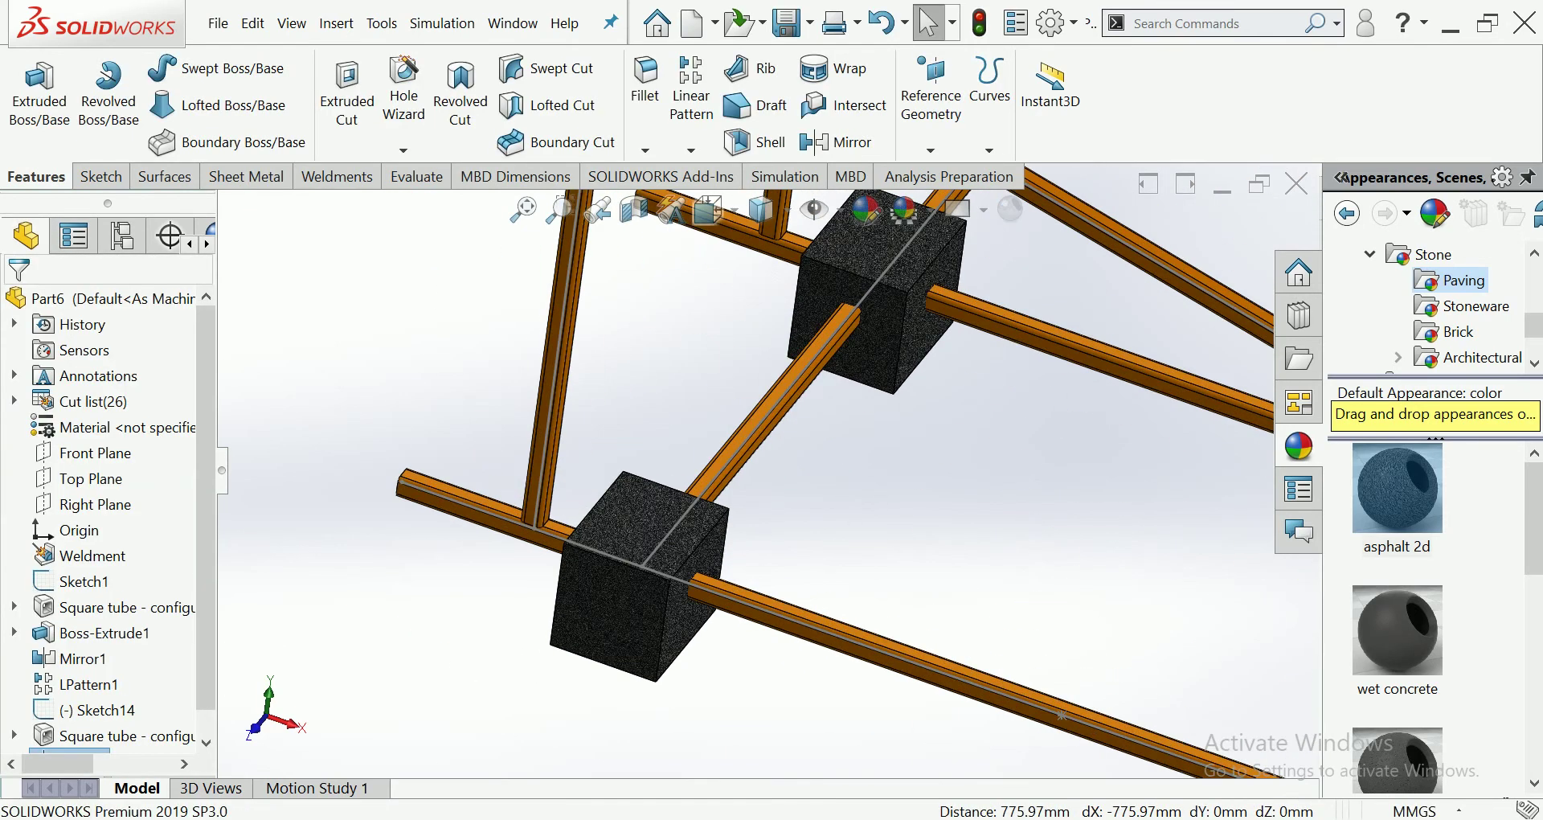
left_click(803, 377)
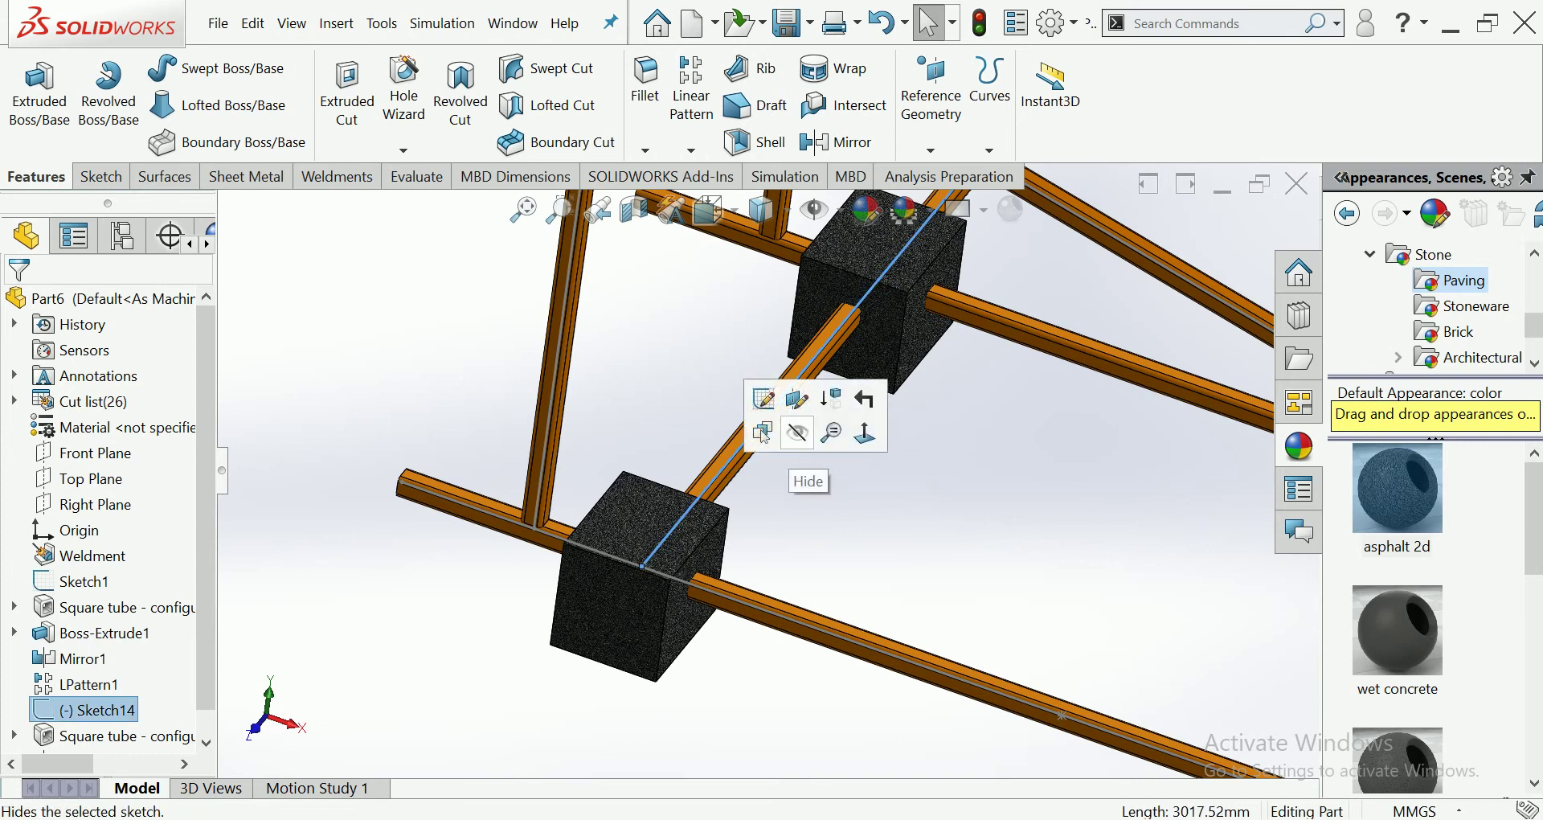
left_click(791, 444)
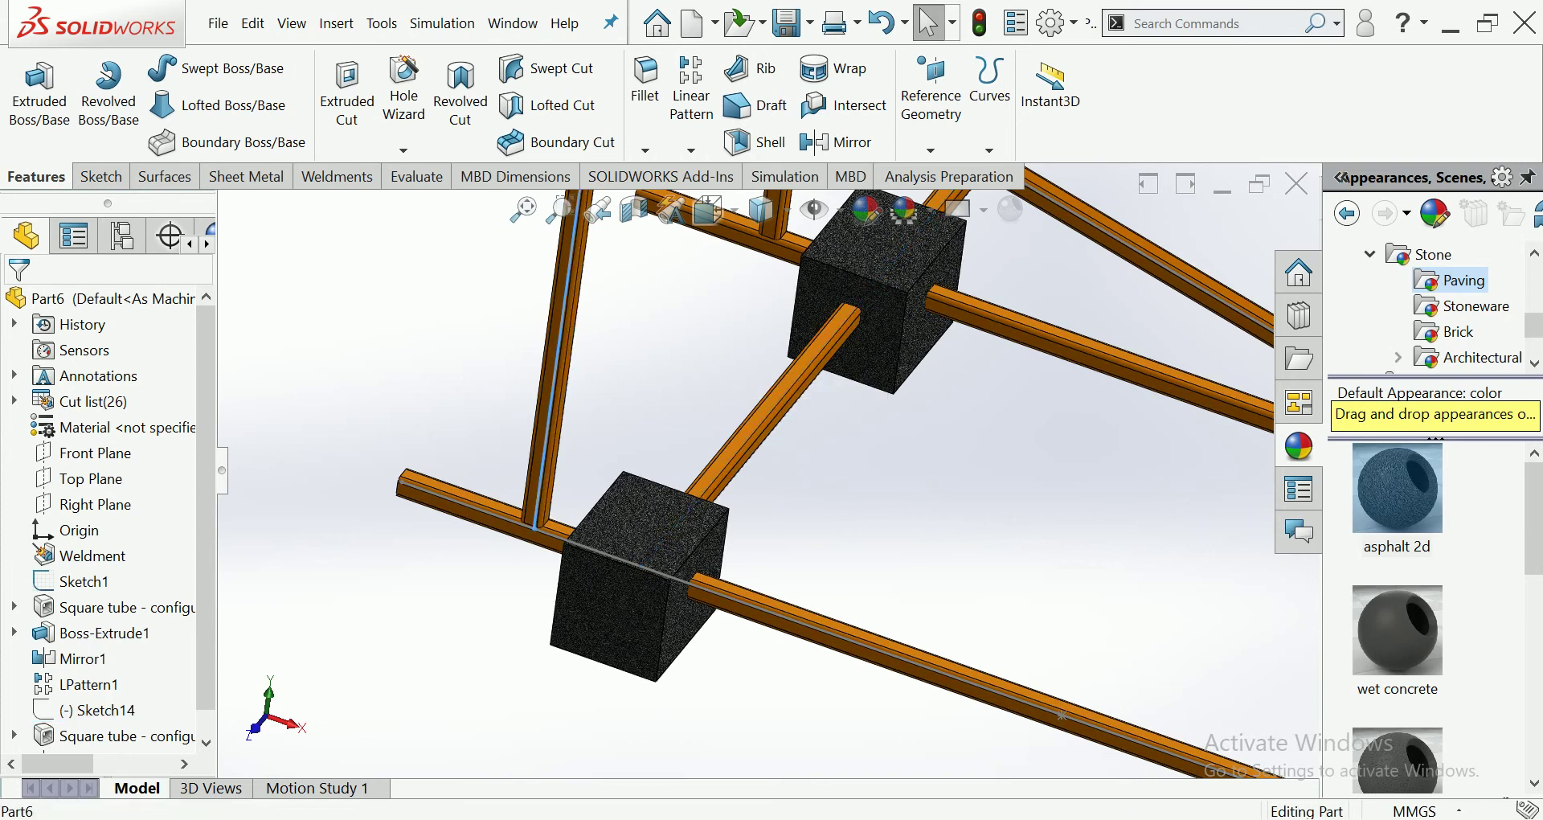
left_click(552, 386)
left_click(647, 438)
Open a new sketch on the sloped tube's top face, viewing the frame from above.
scroll(787, 450, "up", 2)
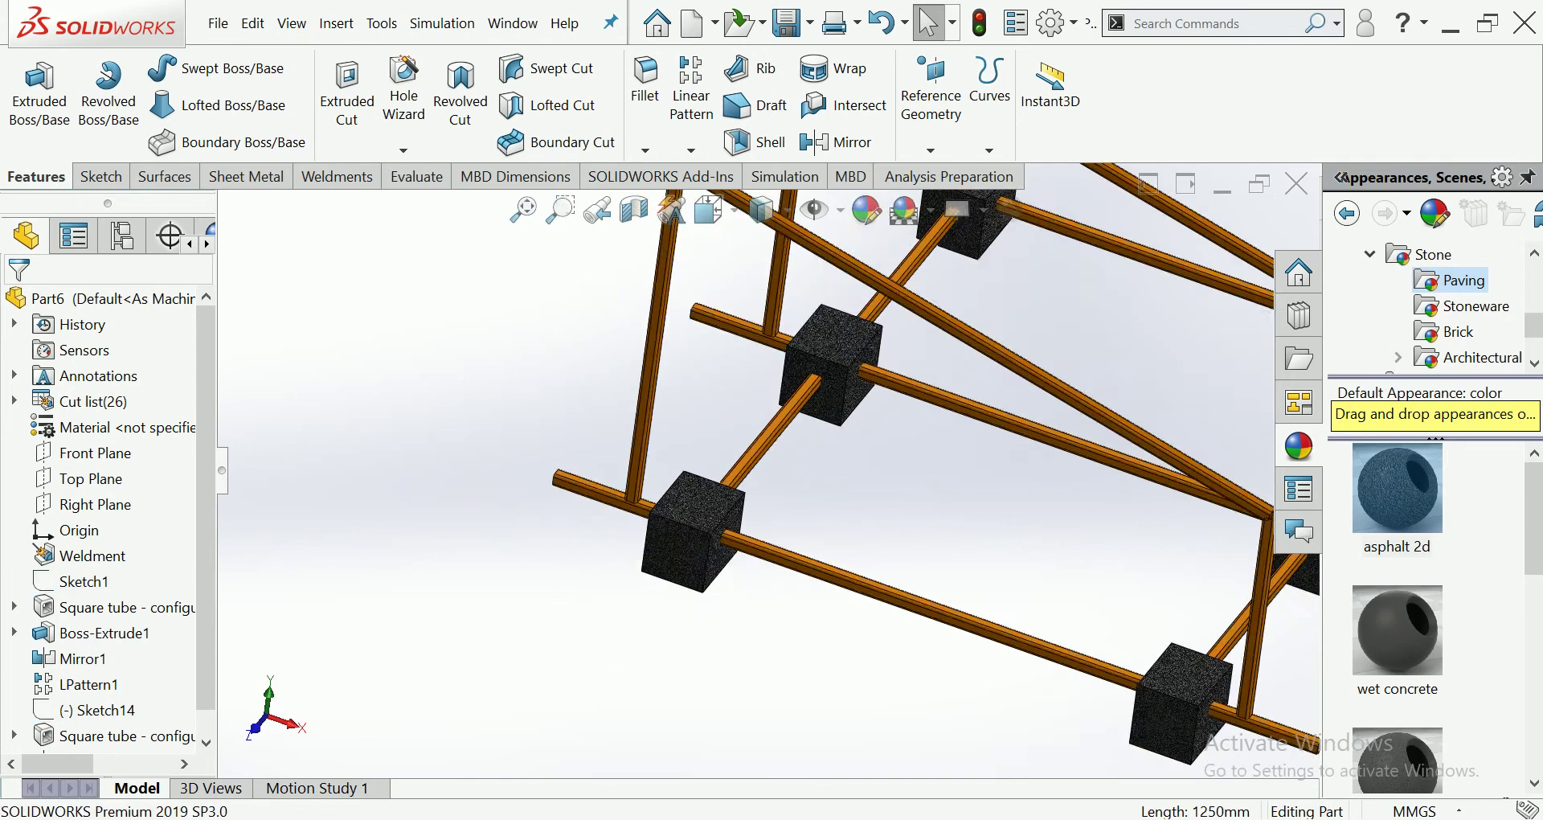
key("ctrl+7")
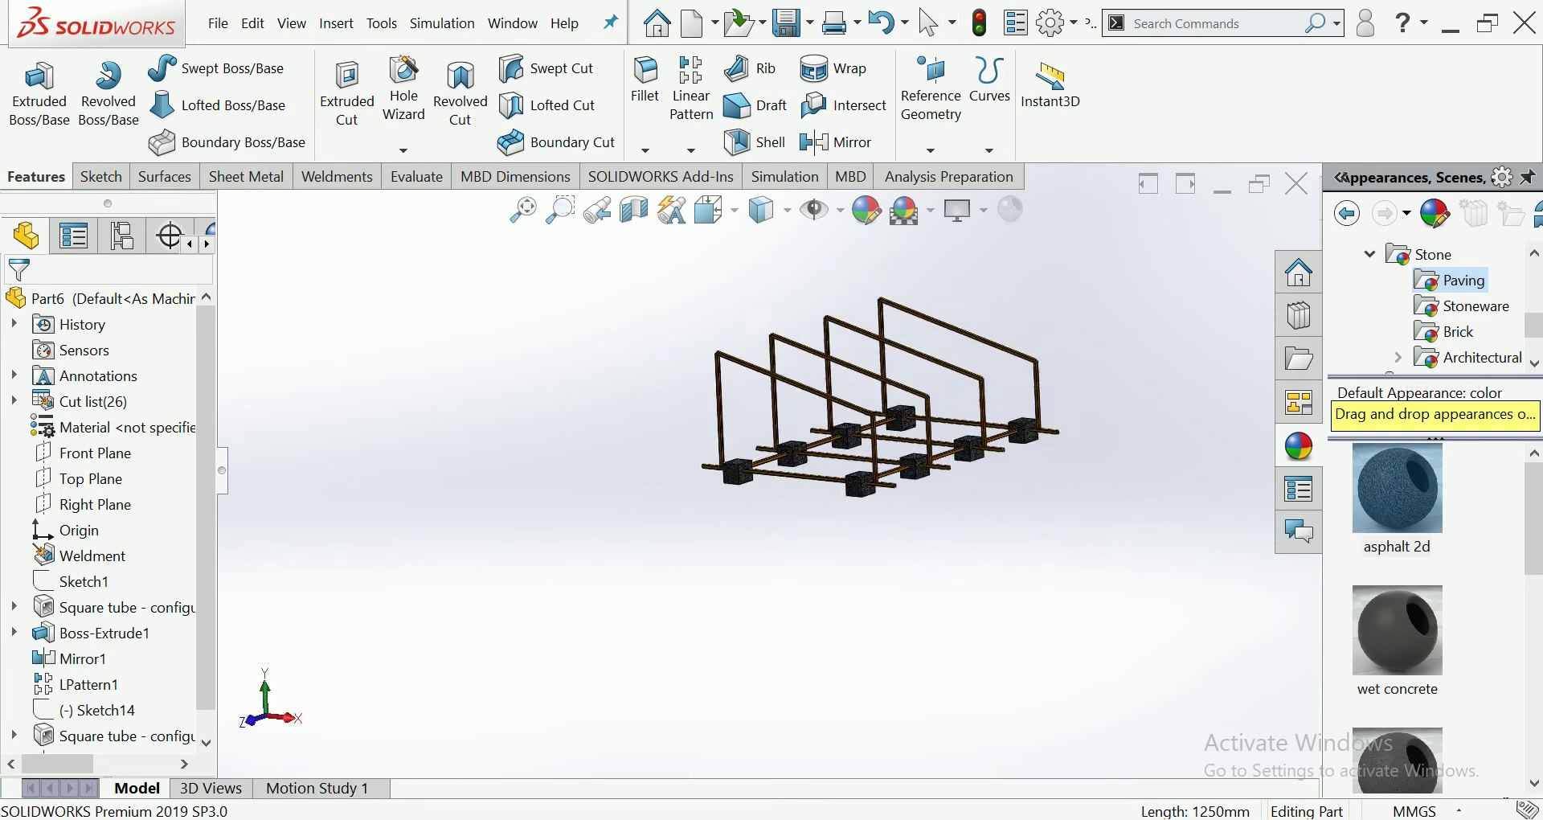
scroll(751, 506, "up", 6)
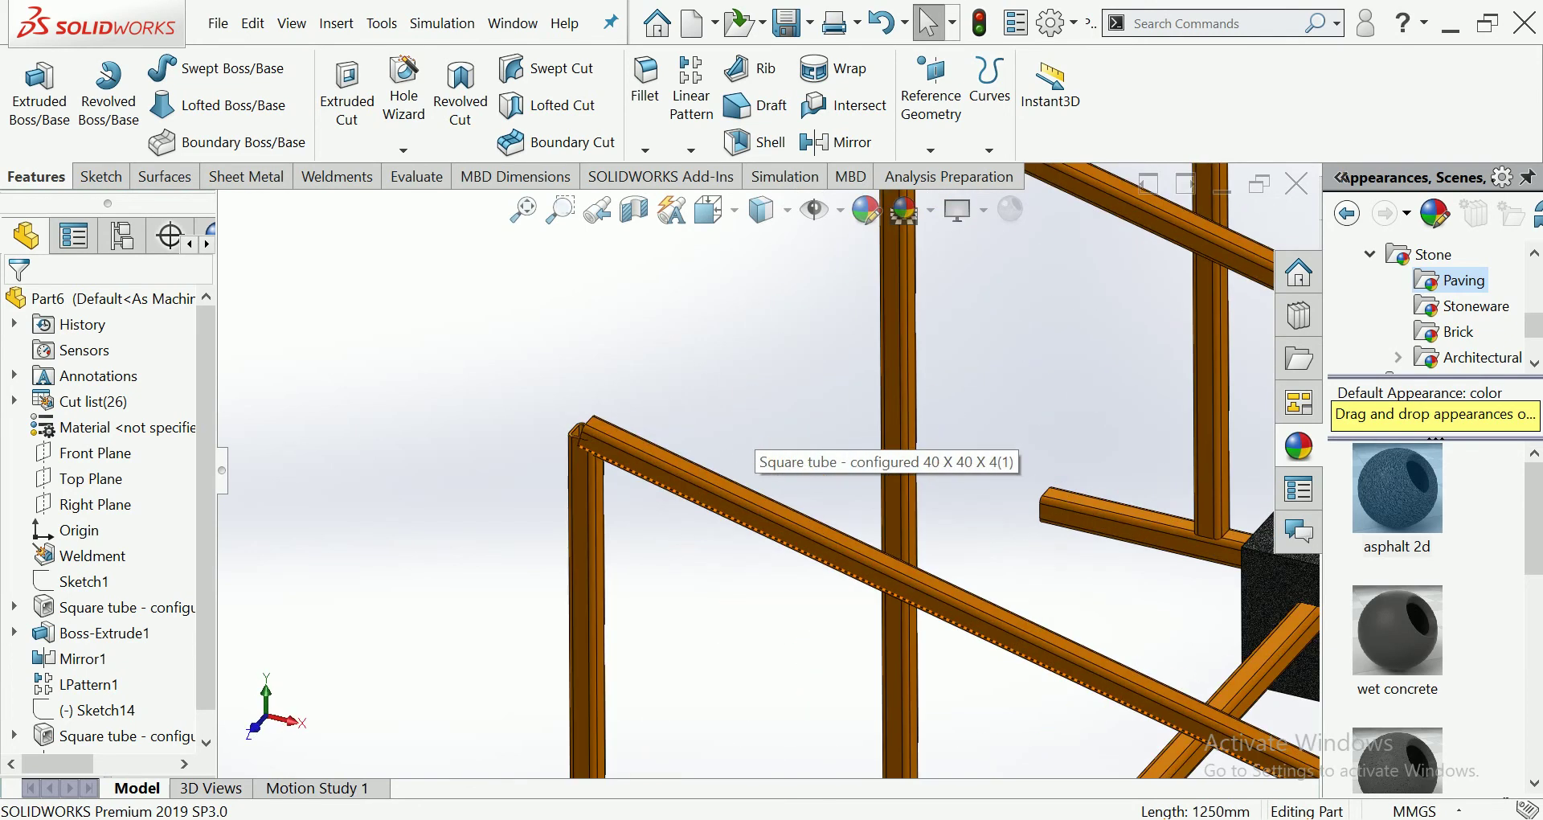
left_click(751, 454)
left_click(765, 411)
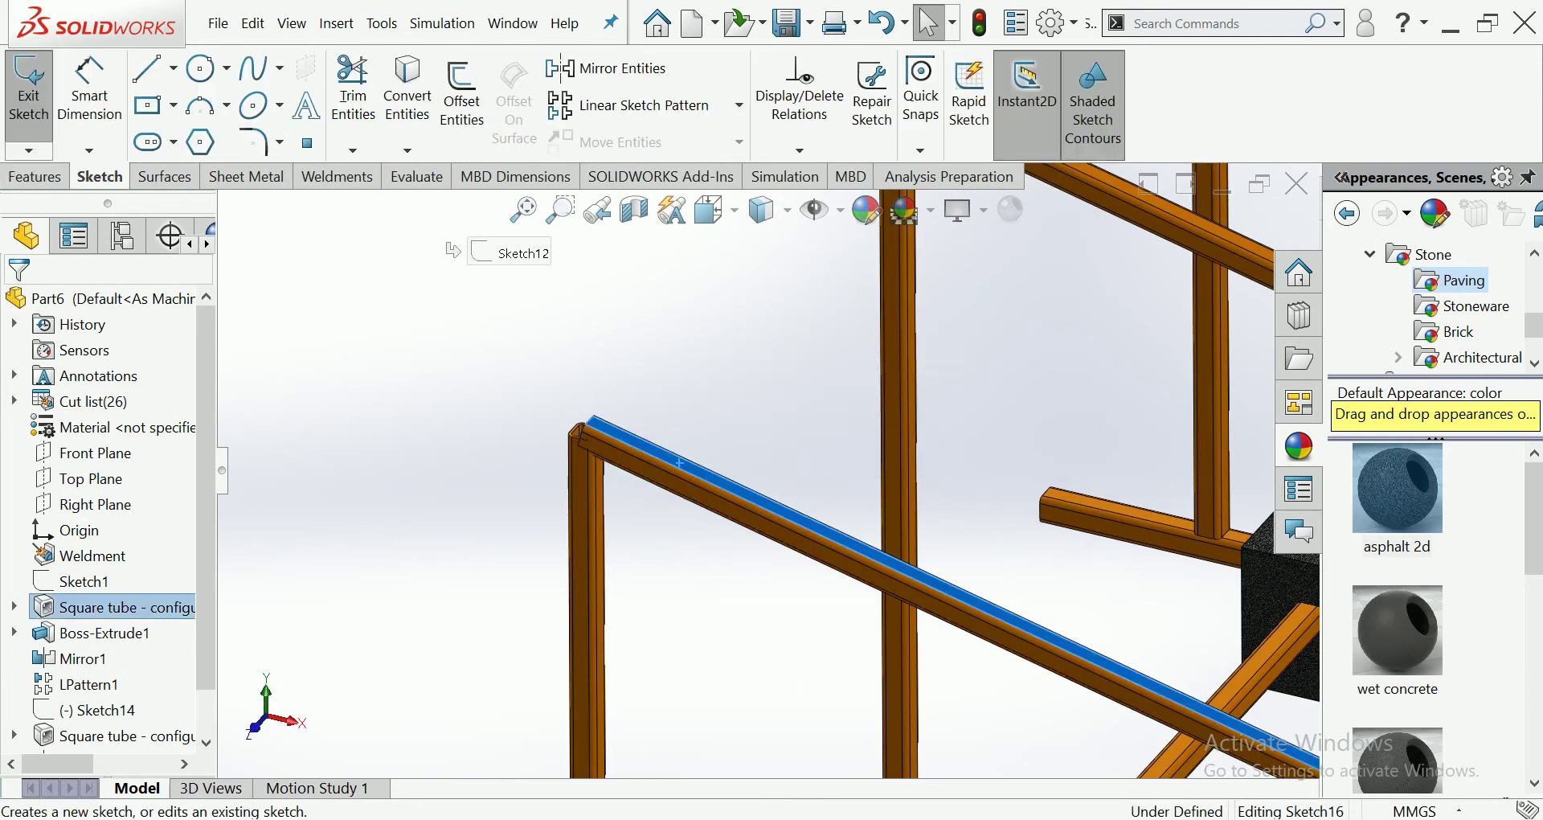
scroll(766, 466, "down", 2)
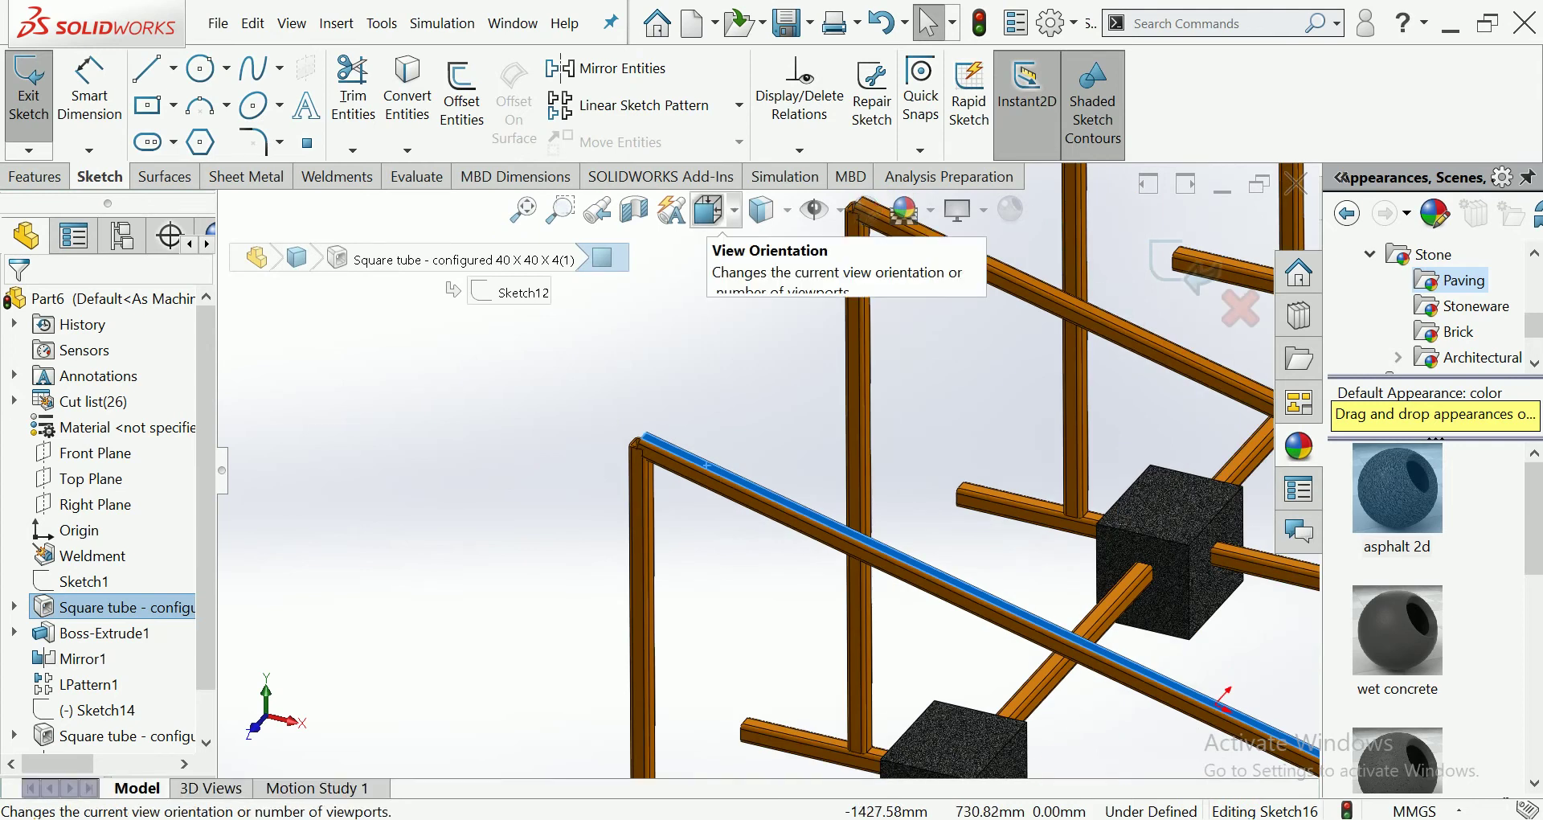
left_click(708, 210)
left_click(843, 383)
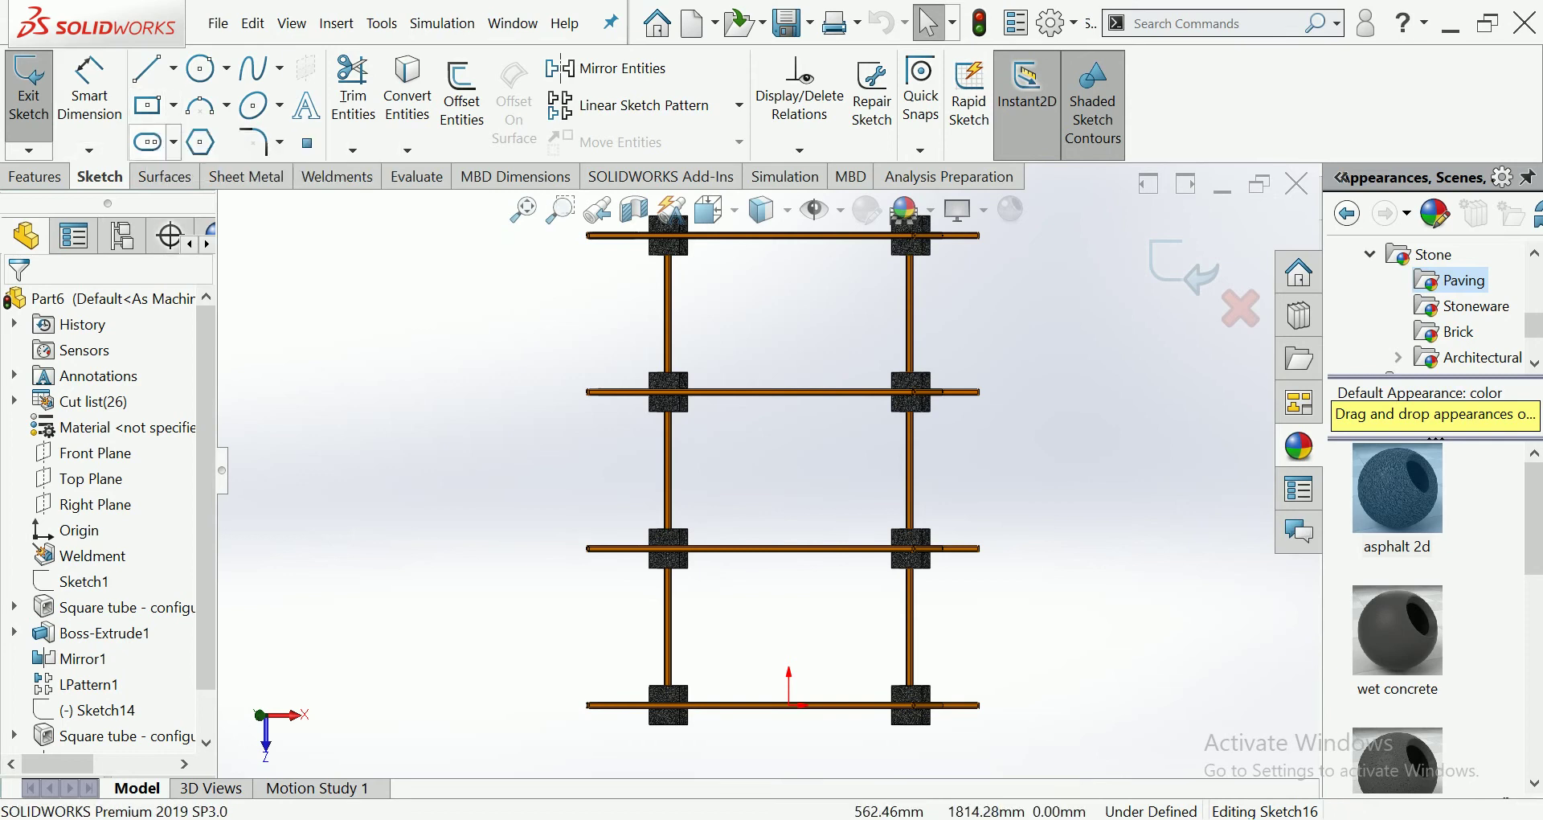
scroll(723, 386, "down", 3)
scroll(723, 386, "down", 3)
middle_click_drag(723, 386, 884, 498)
middle_click_drag(1065, 647, 1031, 751)
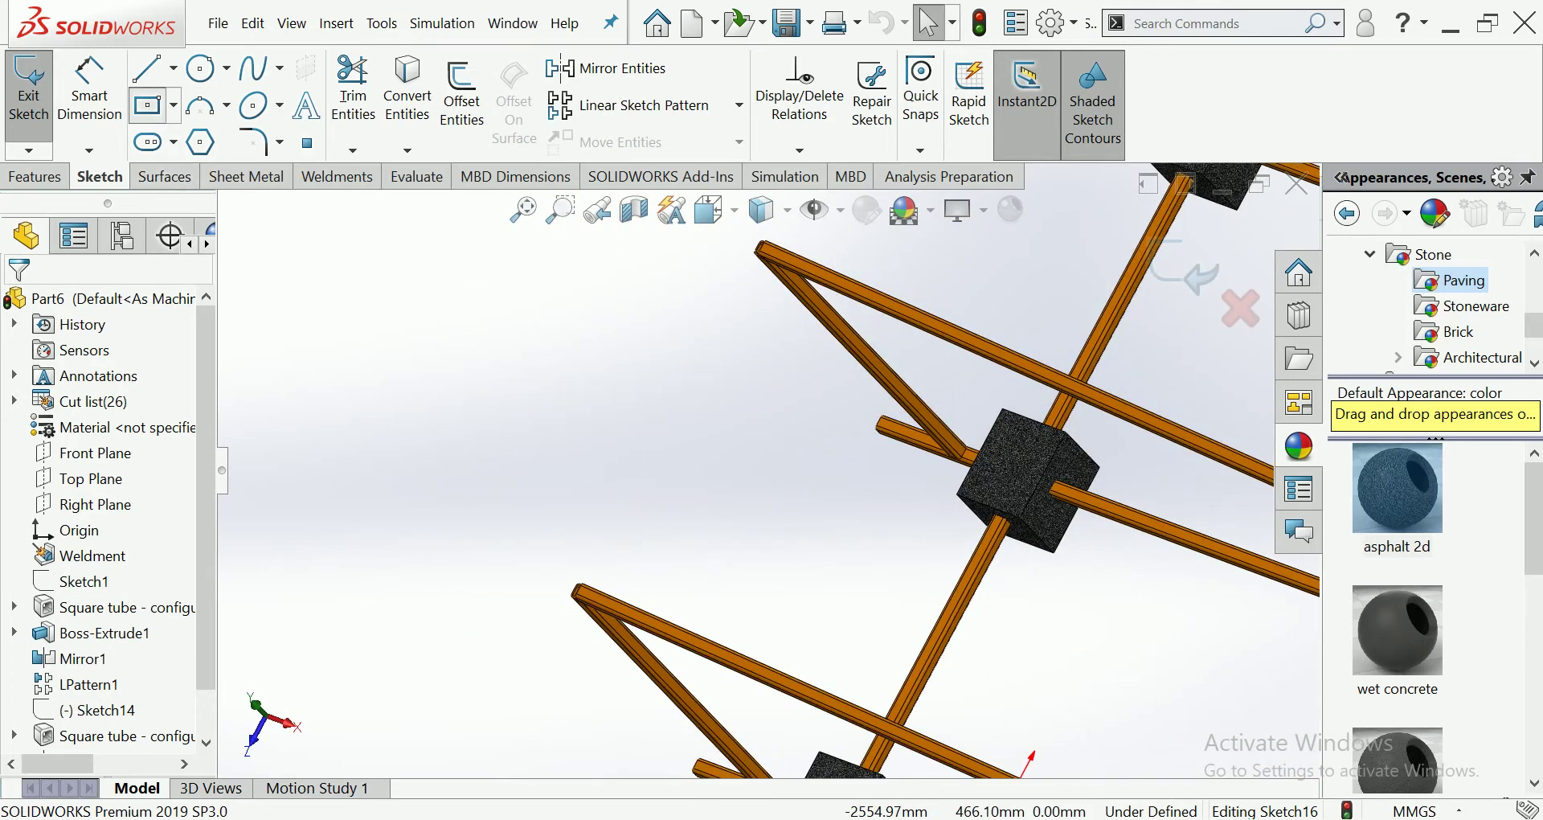
Draw a corner rectangle from the tube end to the far tube, then undo it.
left_click(147, 104)
scroll(1031, 753, "down", 5)
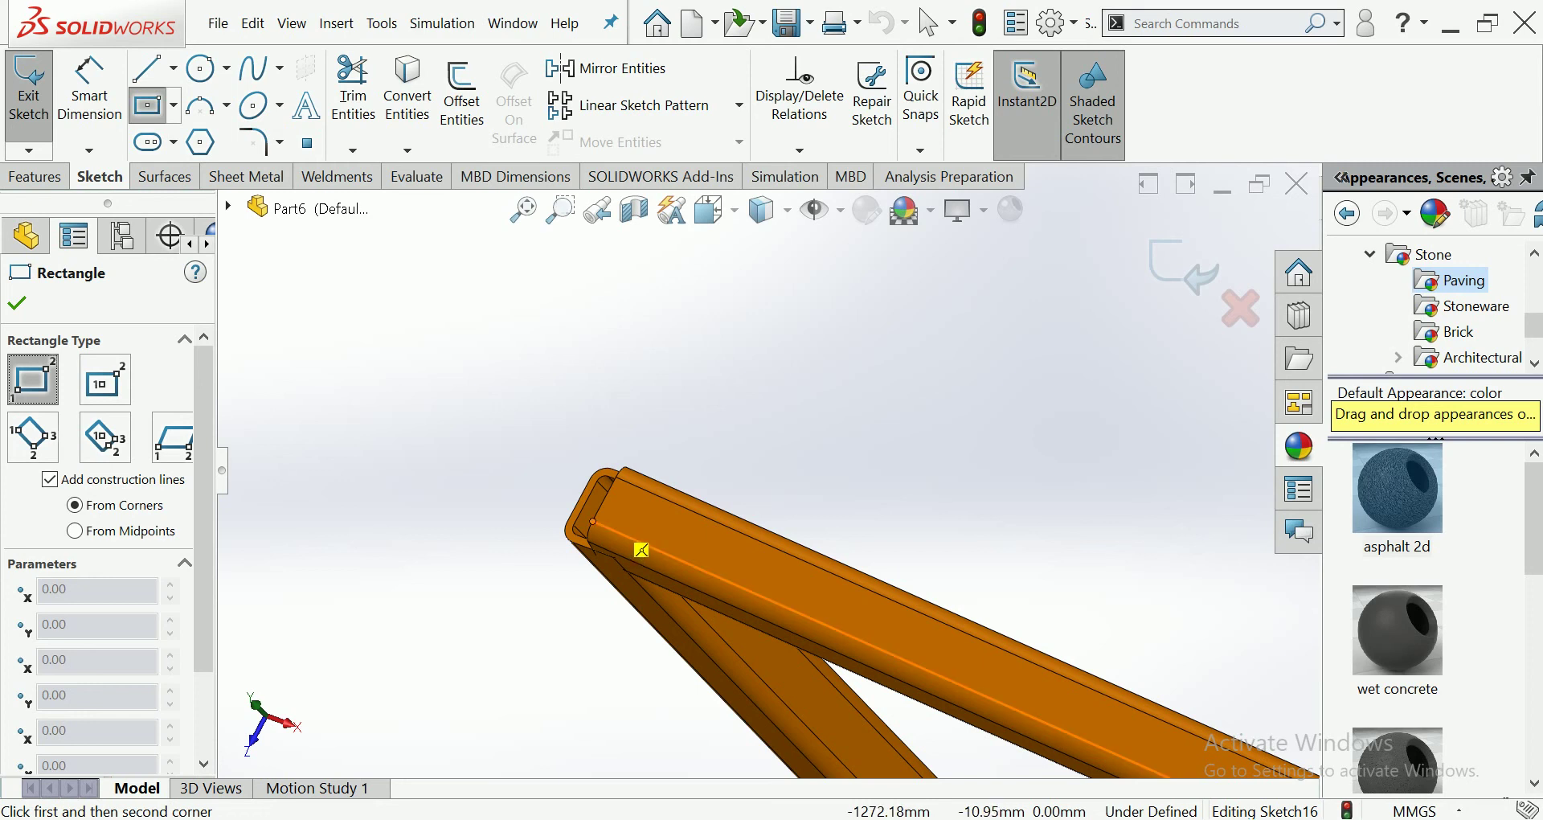
left_click(641, 549)
scroll(924, 409, "up", 6)
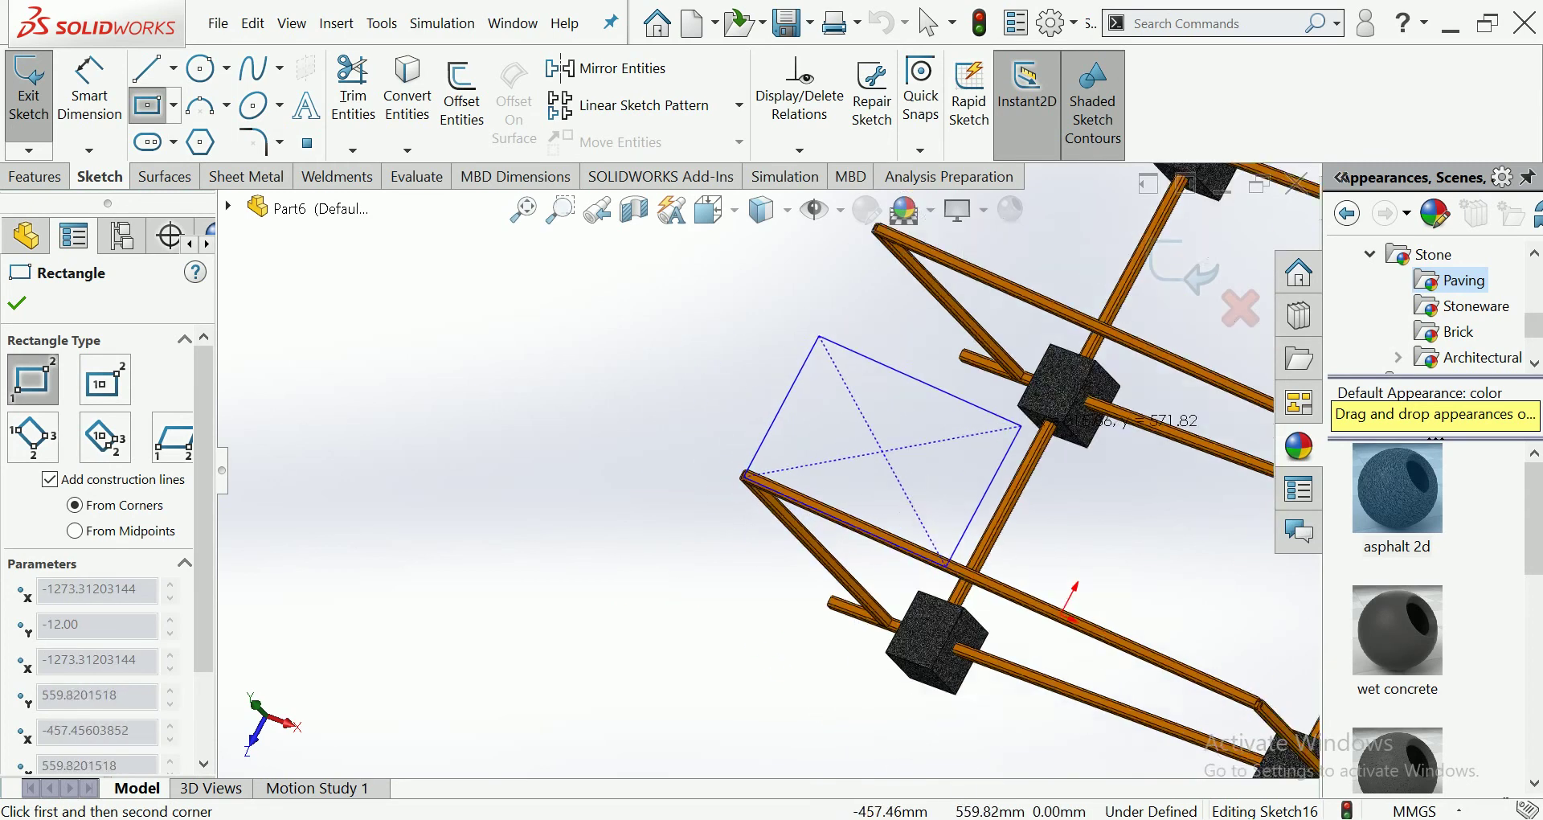
scroll(1125, 446, "down", 3)
scroll(1157, 462, "down", 3)
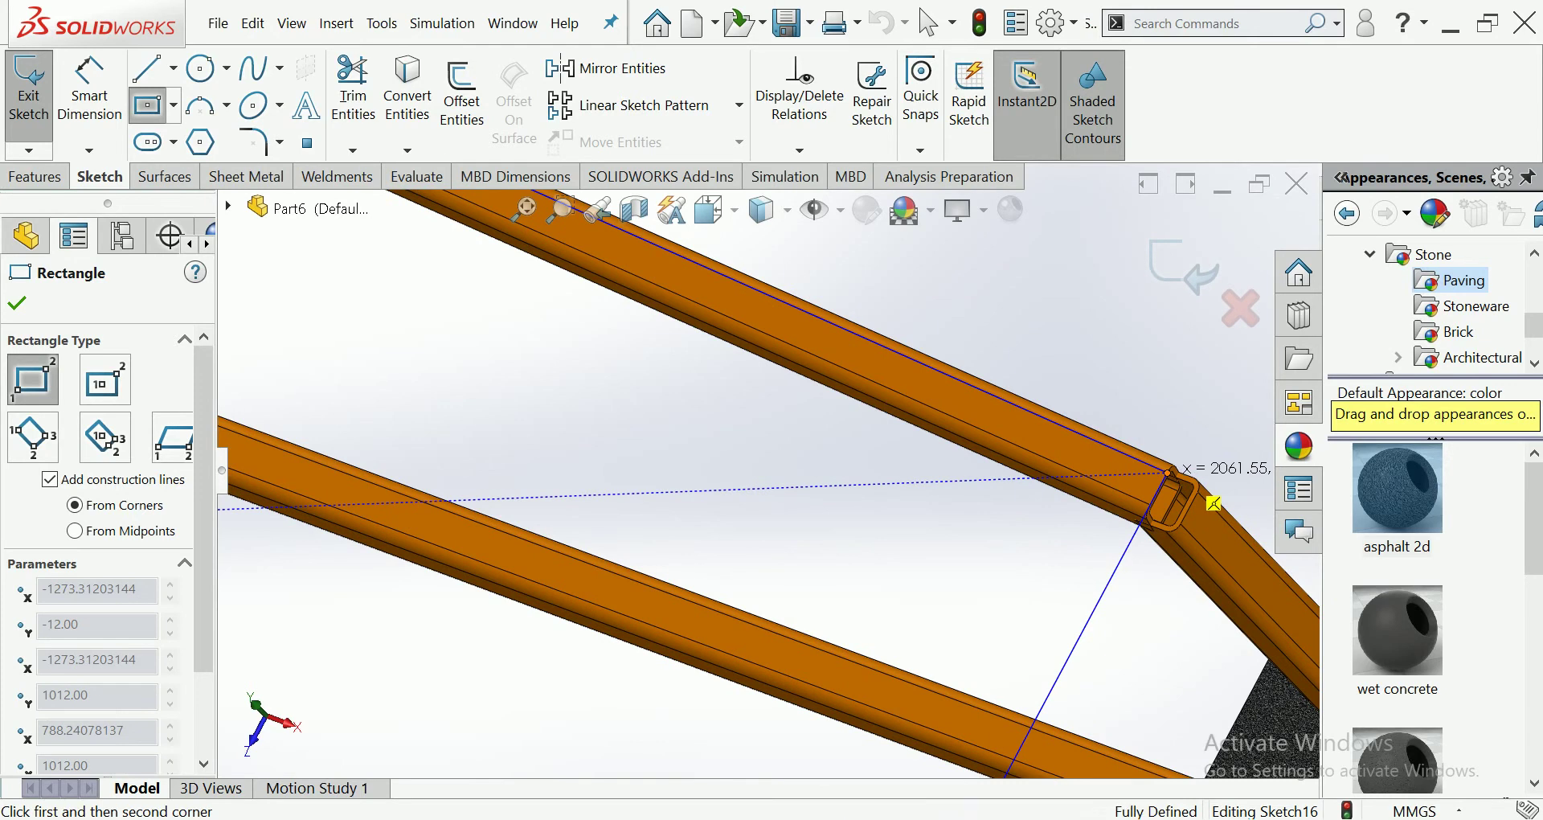
left_click(1213, 503)
scroll(1214, 503, "up", 4)
scroll(782, 439, "up", 5)
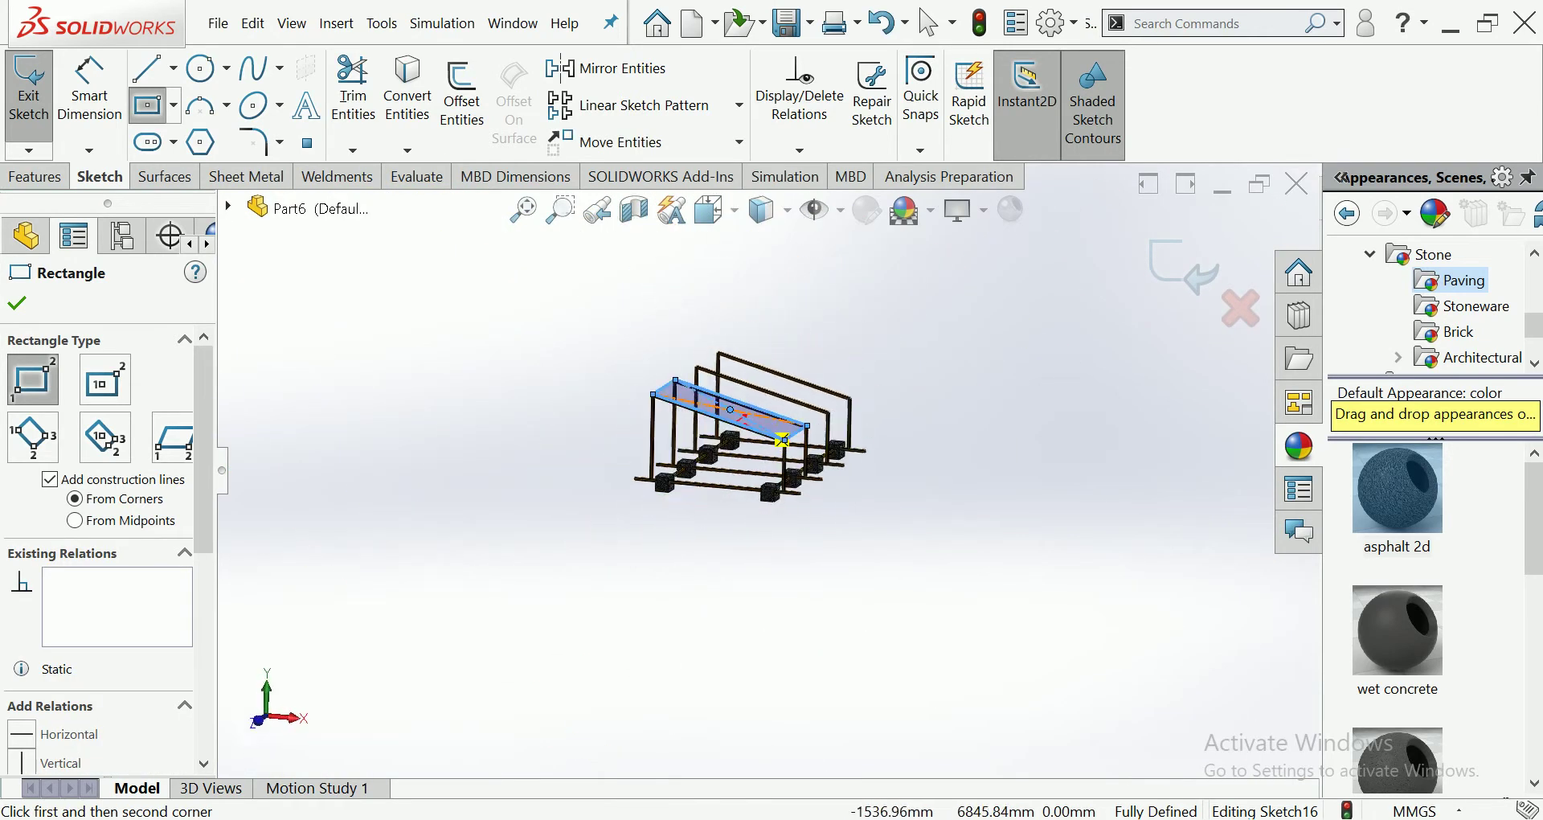
middle_click_drag(782, 440, 771, 401)
scroll(769, 362, "down", 5)
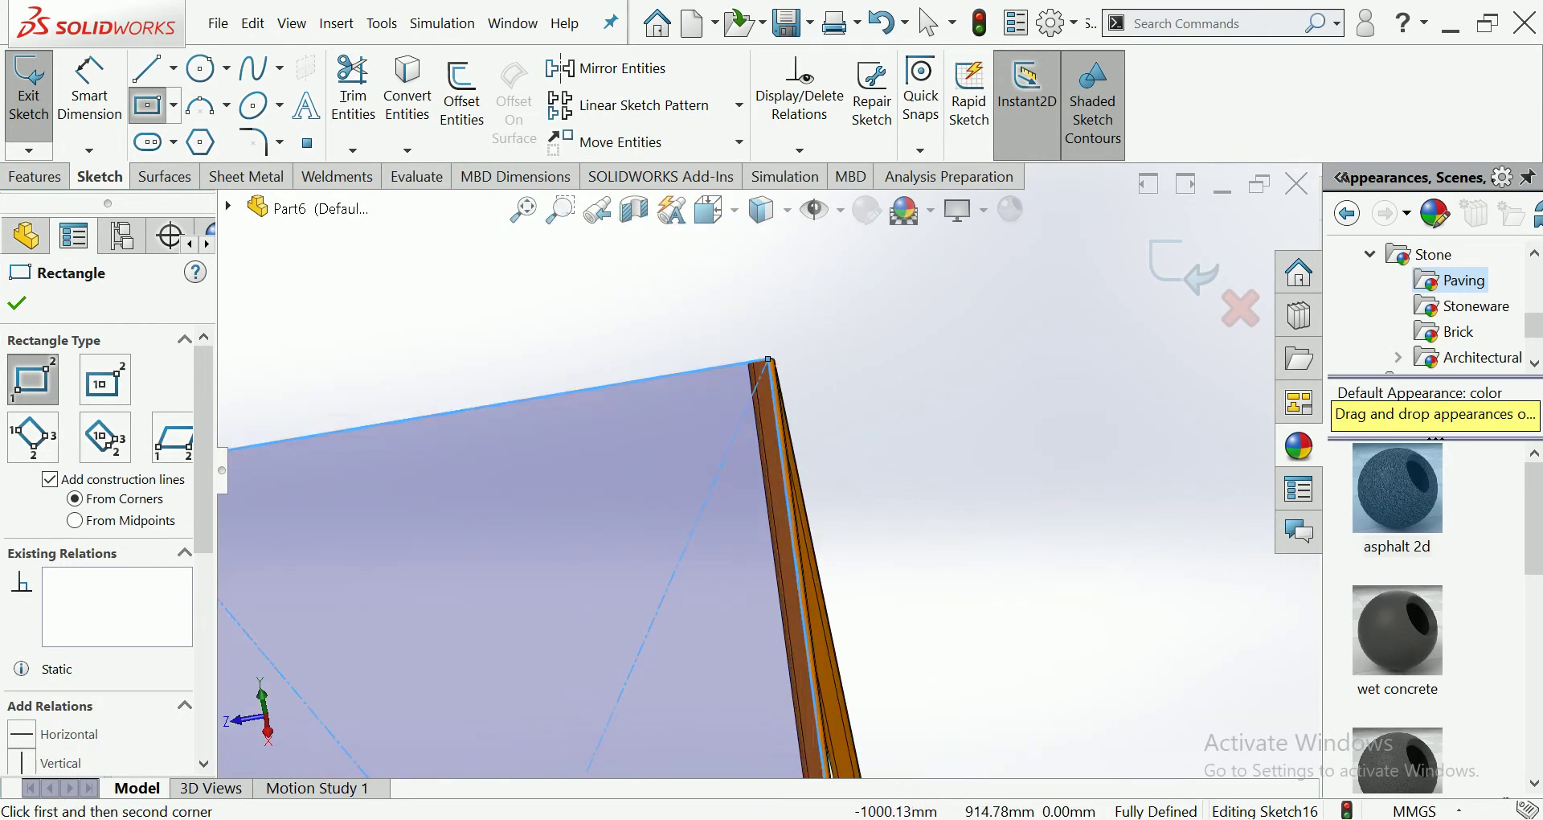
scroll(769, 338, "up", 2)
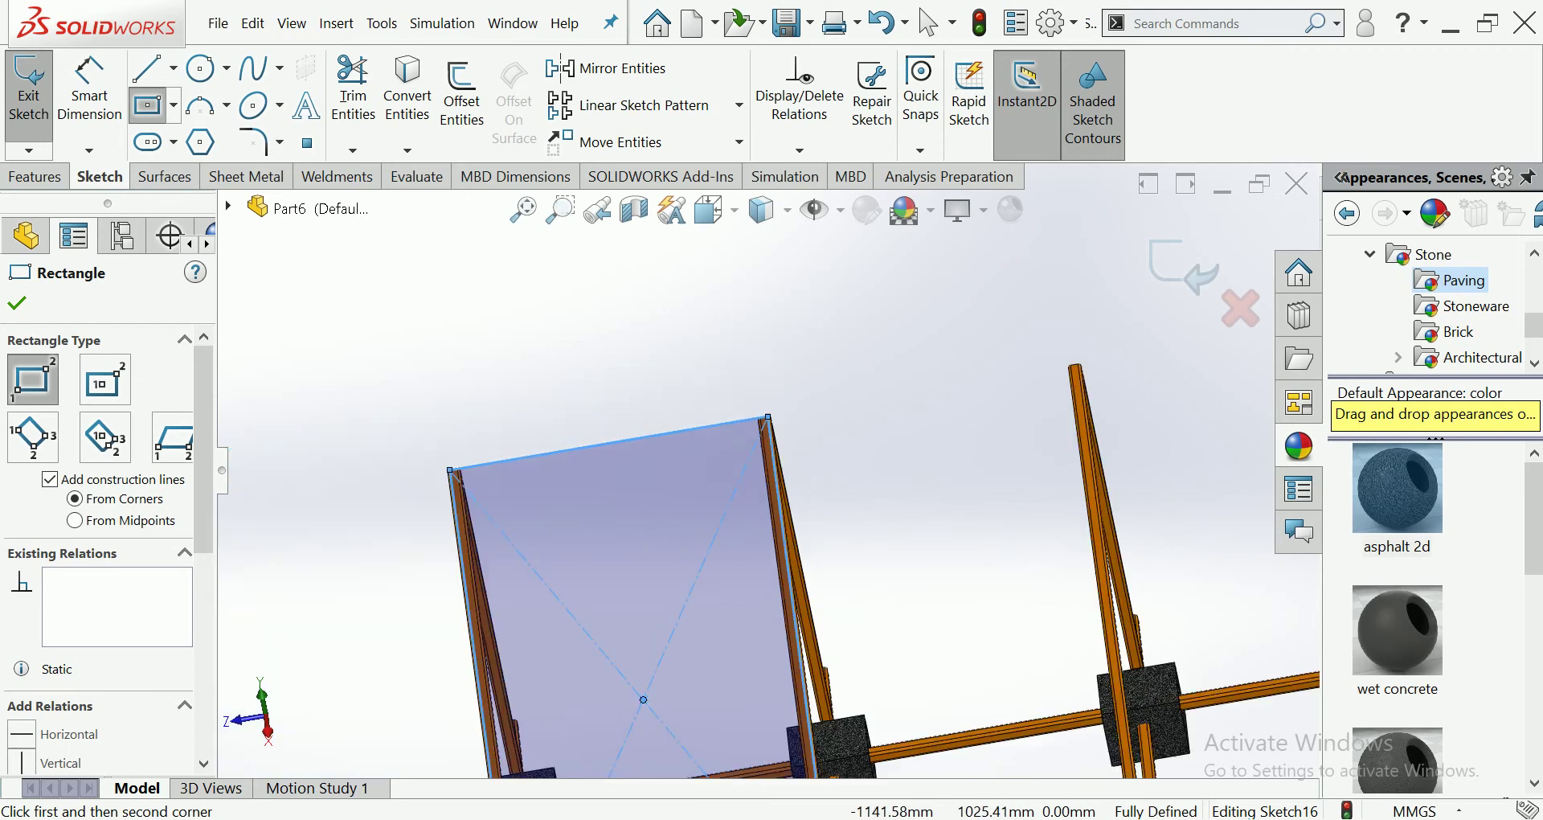
scroll(425, 469, "down", 2)
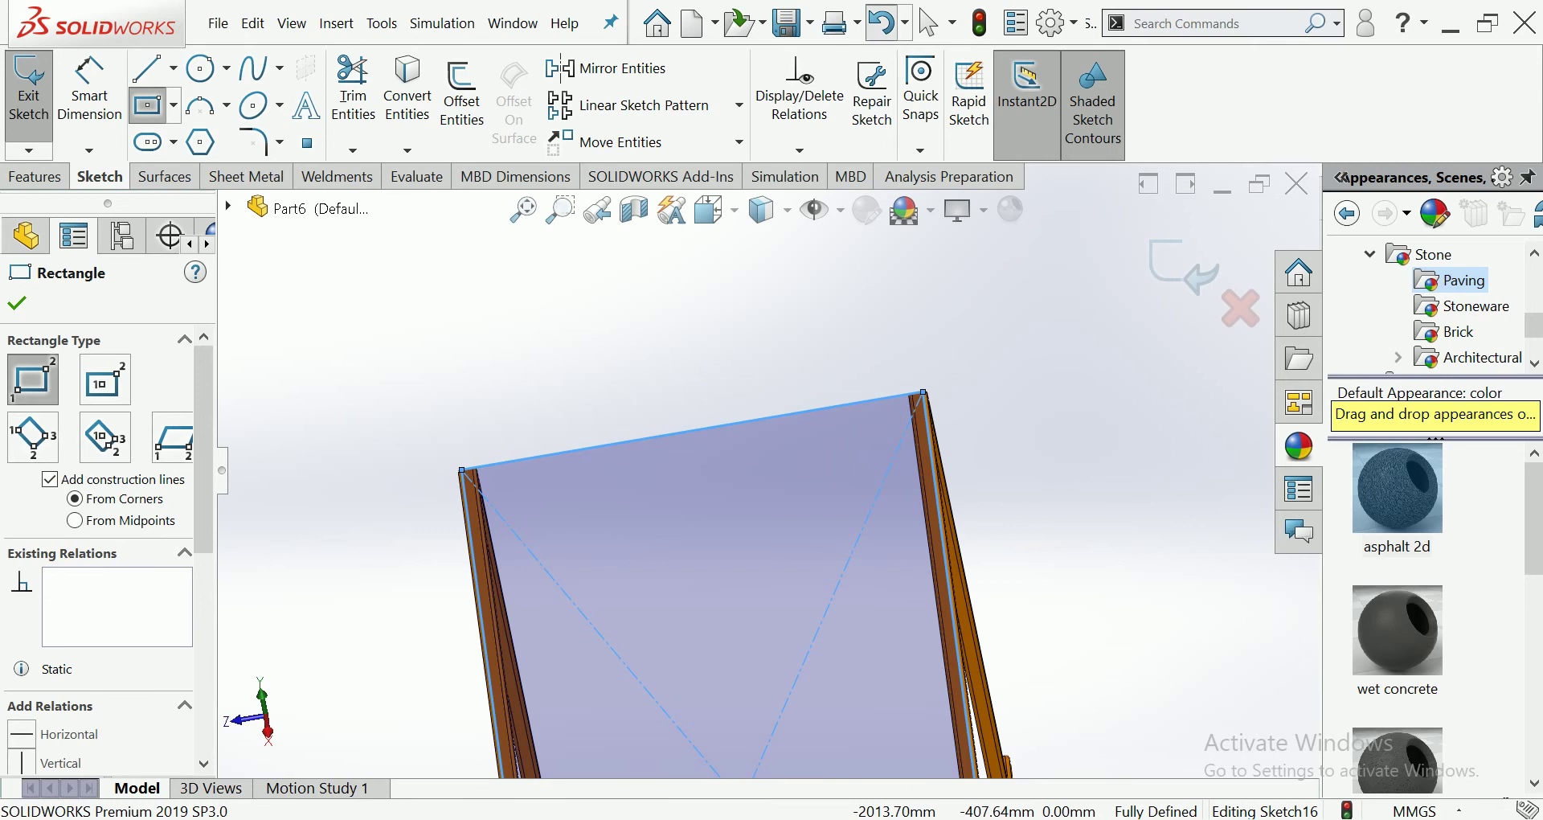
key("ctrl+z")
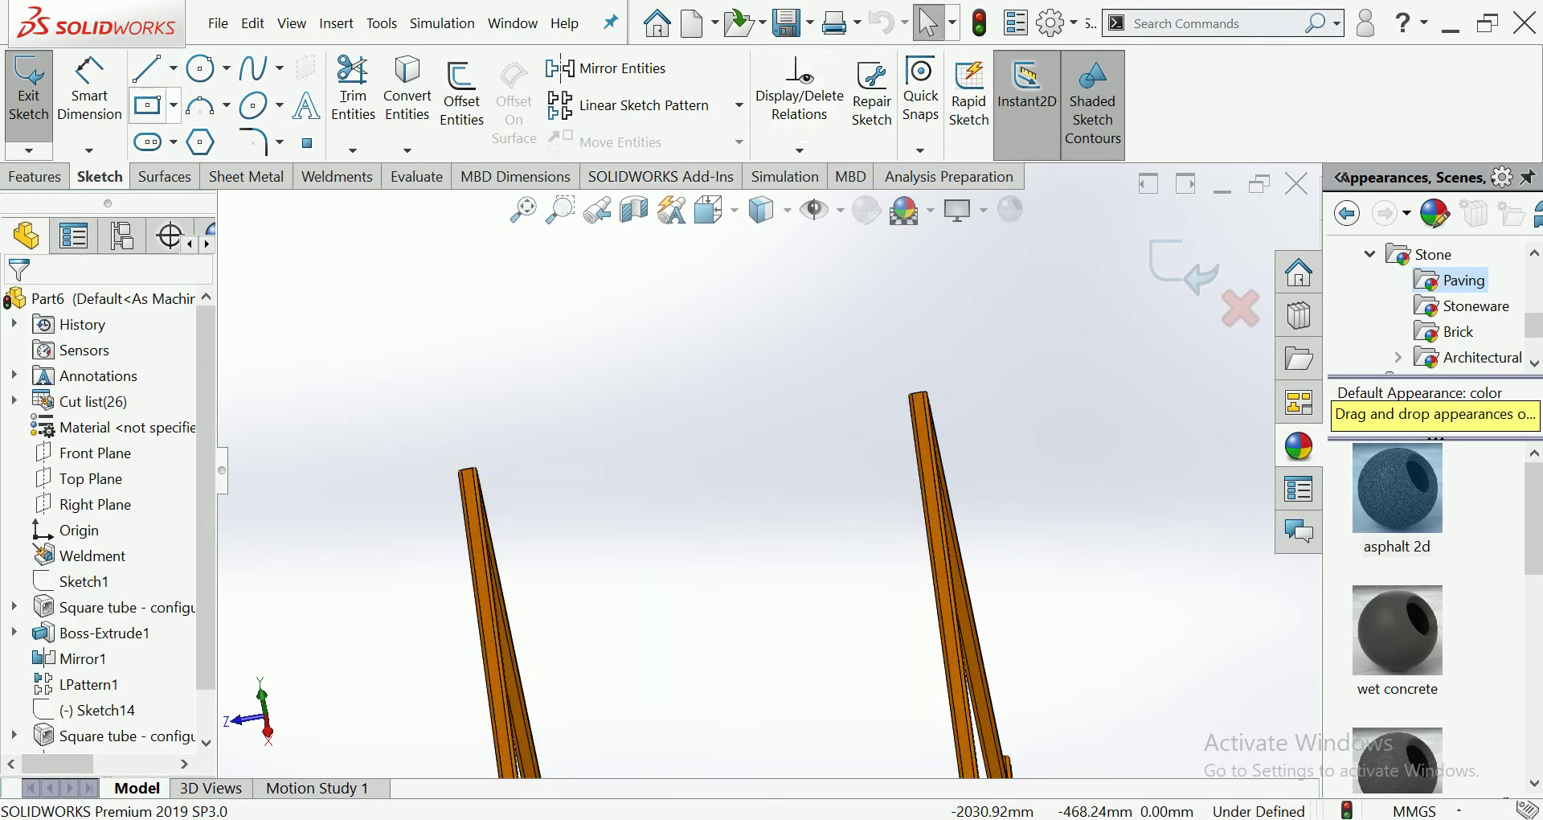
Choose Corner Rectangle and place the first corner atop the left sloped tube.
left_click(173, 105)
left_click(210, 138)
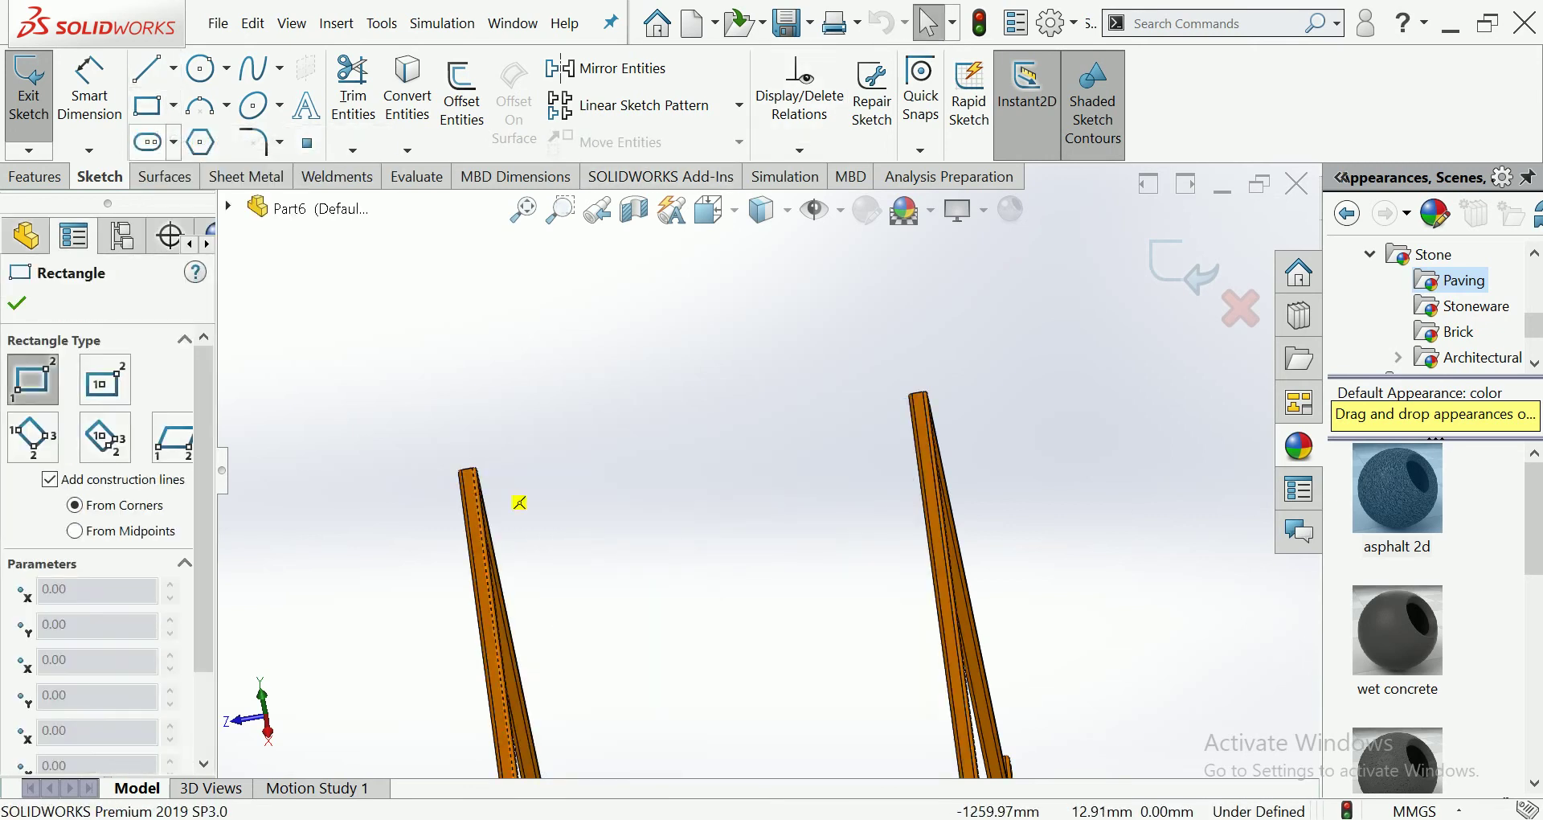
scroll(519, 503, "down", 2)
left_click(560, 482)
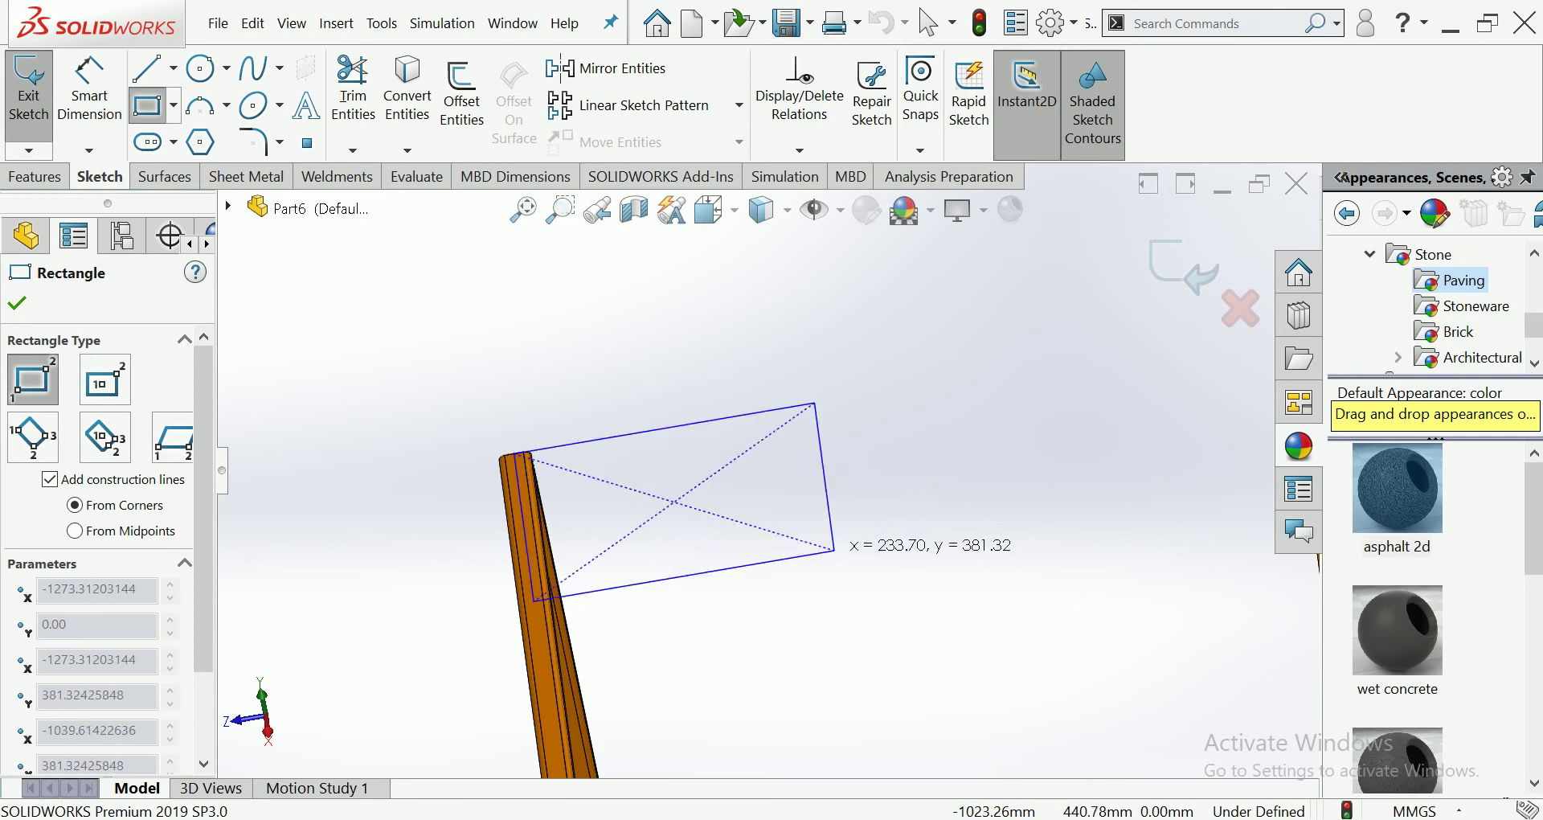
scroll(819, 541, "up", 2)
scroll(914, 637, "up", 1)
Place the opposite corner at the lower frame corner and end the rectangle tool.
middle_click_drag(876, 612, 924, 579)
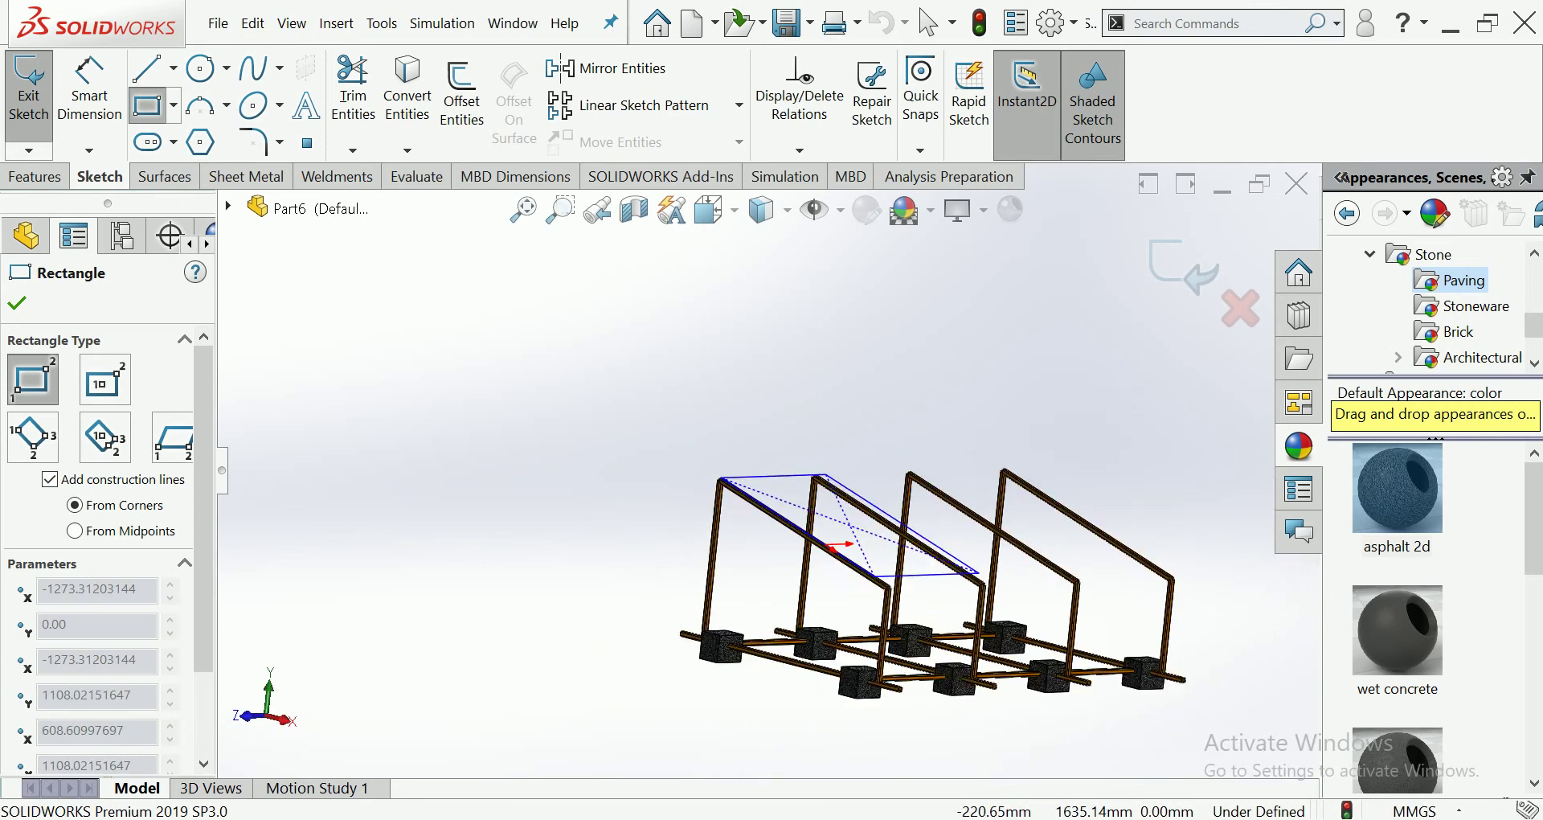
scroll(1004, 587, "down", 2)
scroll(883, 556, "down", 3)
scroll(884, 555, "down", 2)
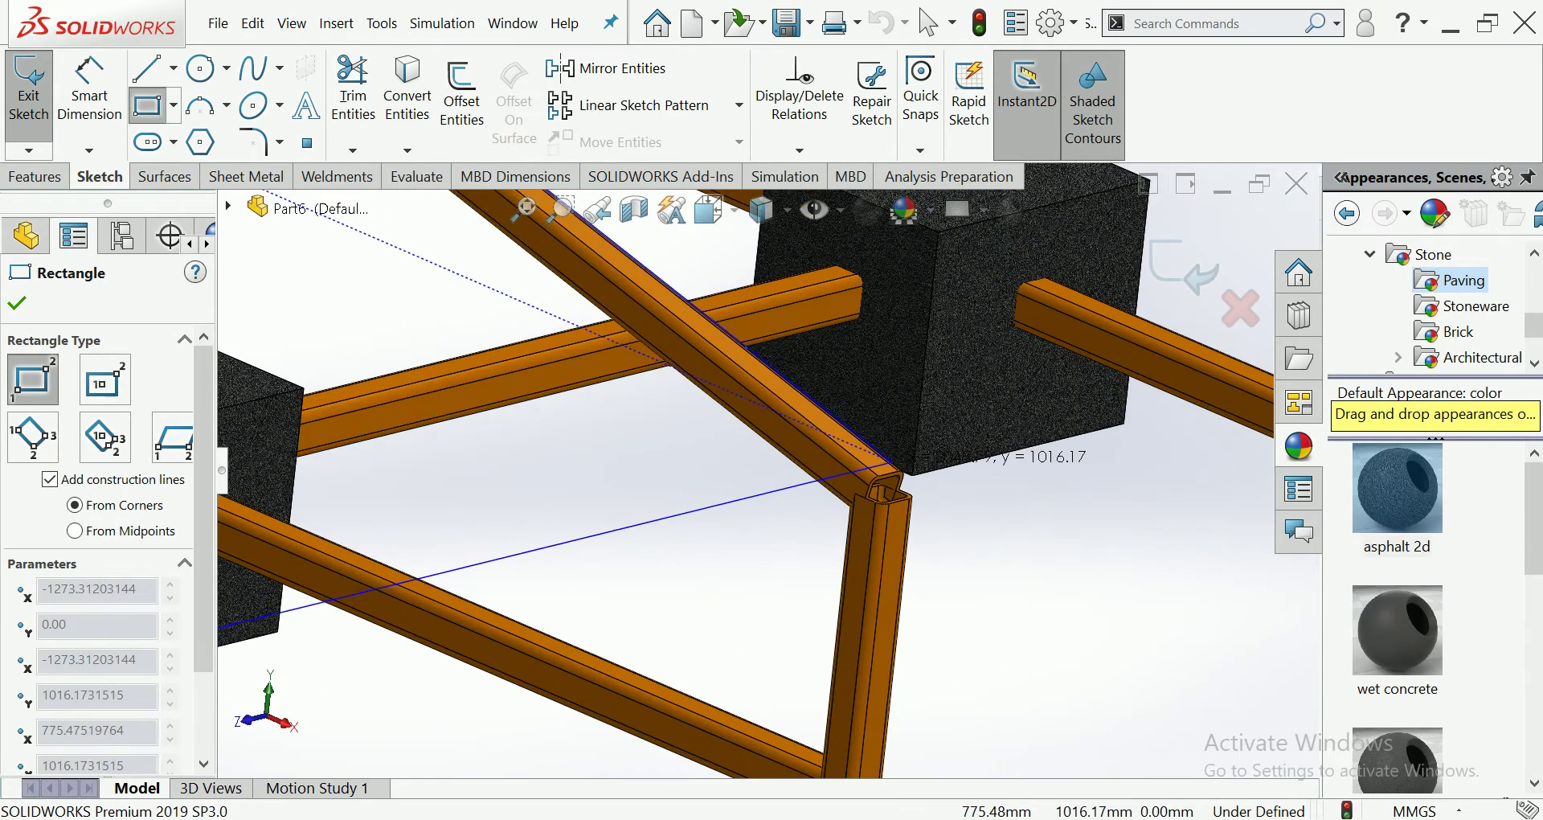
scroll(892, 450, "down", 2)
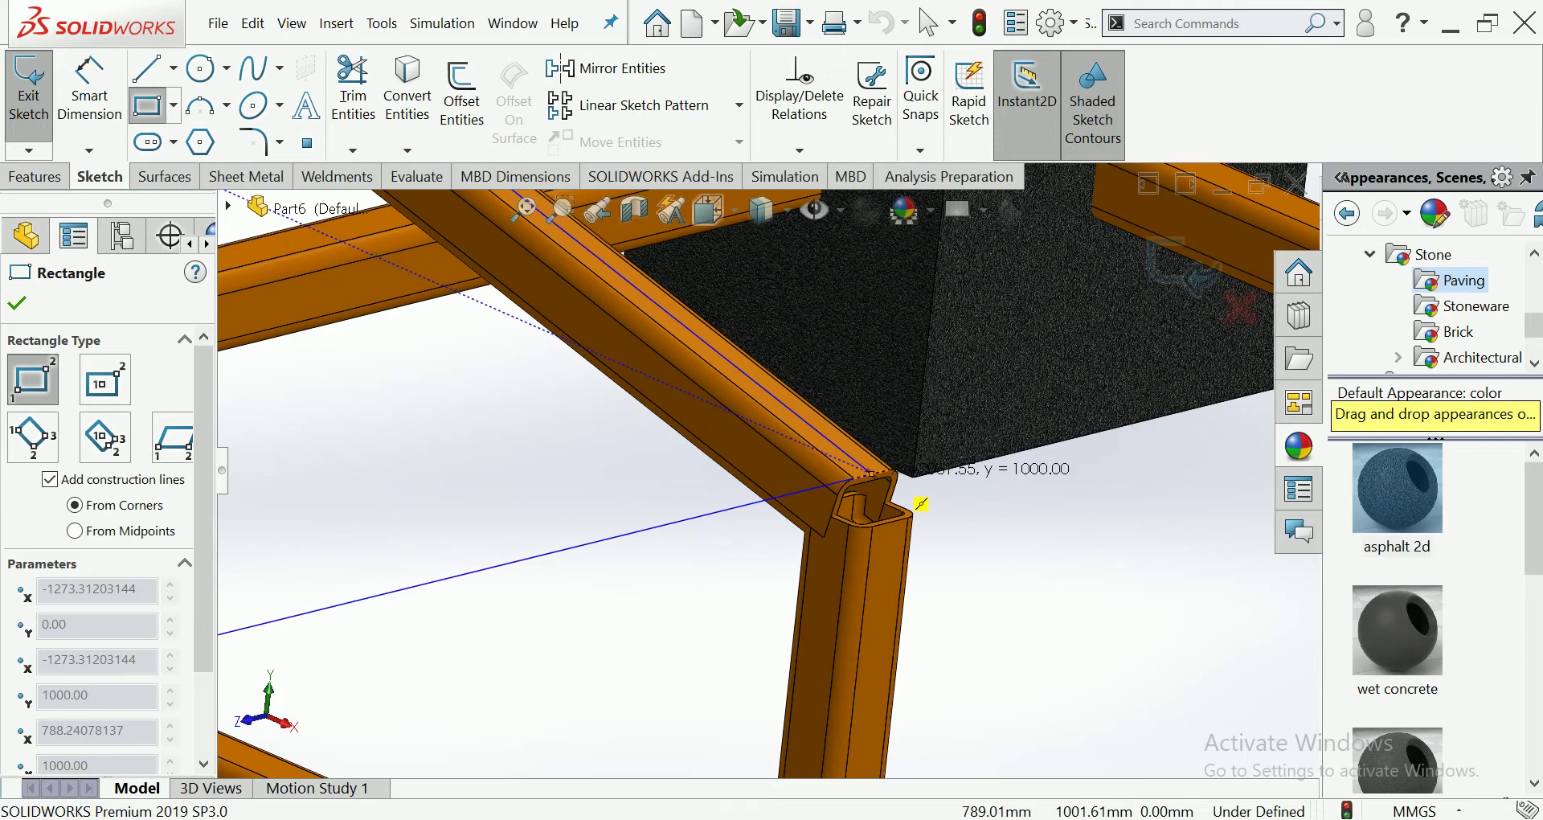
left_click(921, 504)
scroll(921, 504, "up", 2)
scroll(921, 504, "up", 2)
scroll(921, 504, "up", 1)
middle_click_drag(921, 504, 592, 431)
scroll(804, 482, "up", 3)
scroll(592, 430, "down", 2)
scroll(610, 465, "down", 2)
scroll(694, 481, "down", 2)
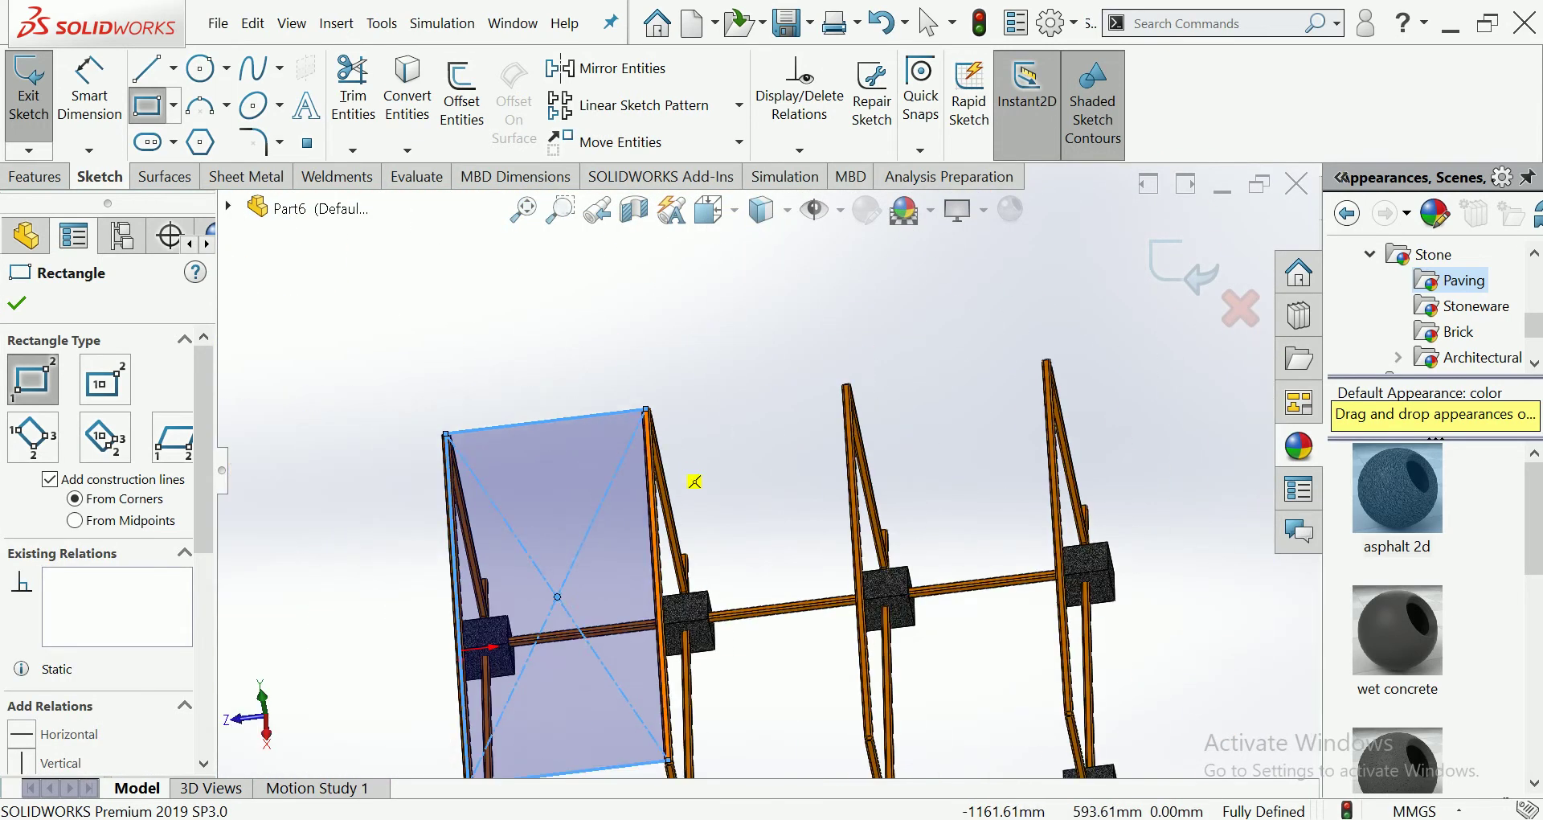
scroll(694, 482, "up", 2)
middle_click_drag(694, 481, 626, 433)
key("Escape")
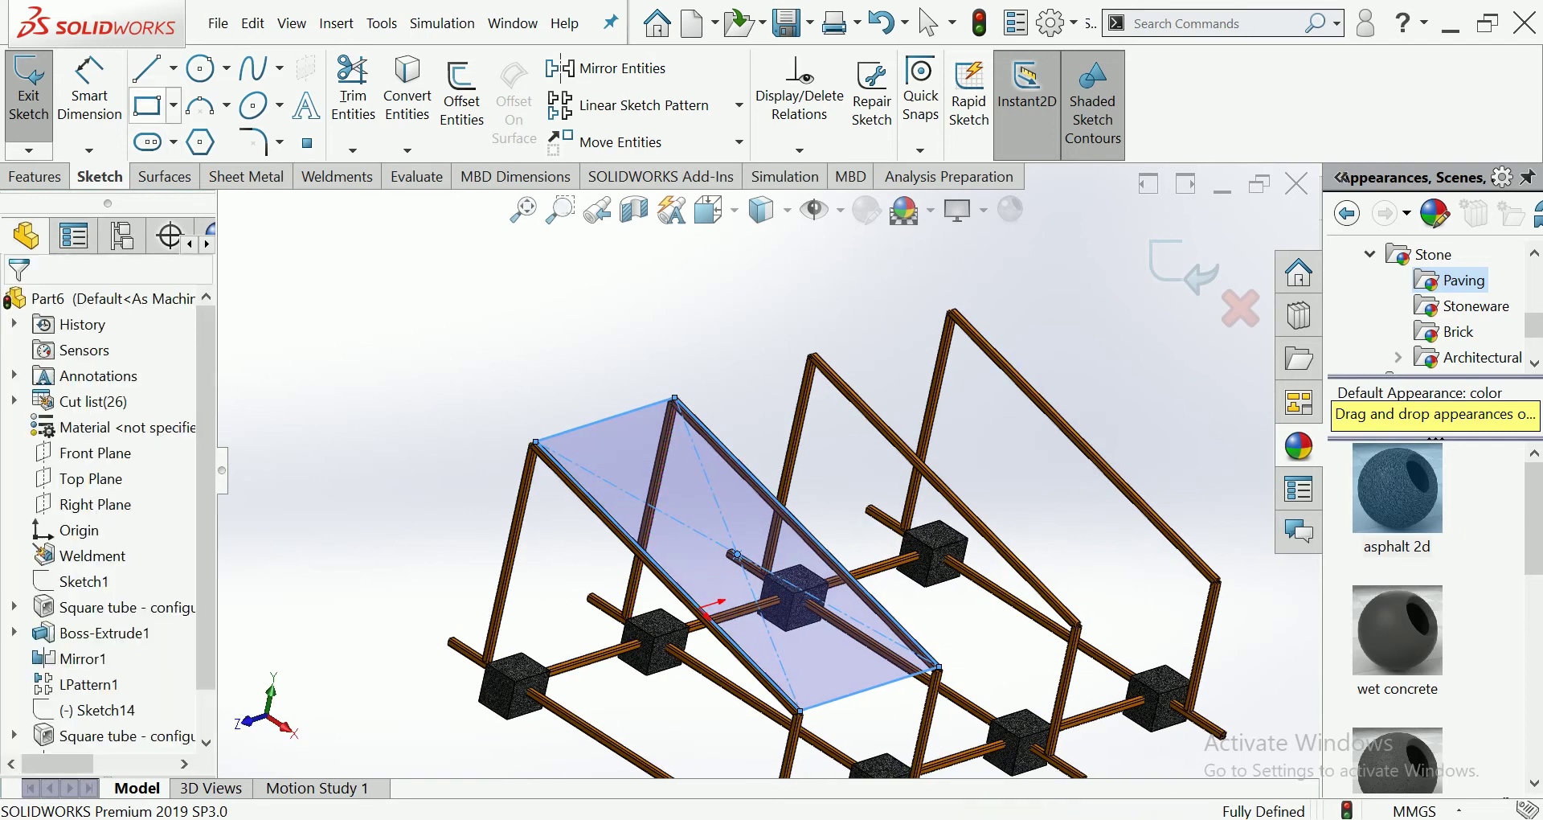
Extrude the sloped rectangle 55 mm into a plate as Boss-Extrude2 and select it.
left_click(36, 176)
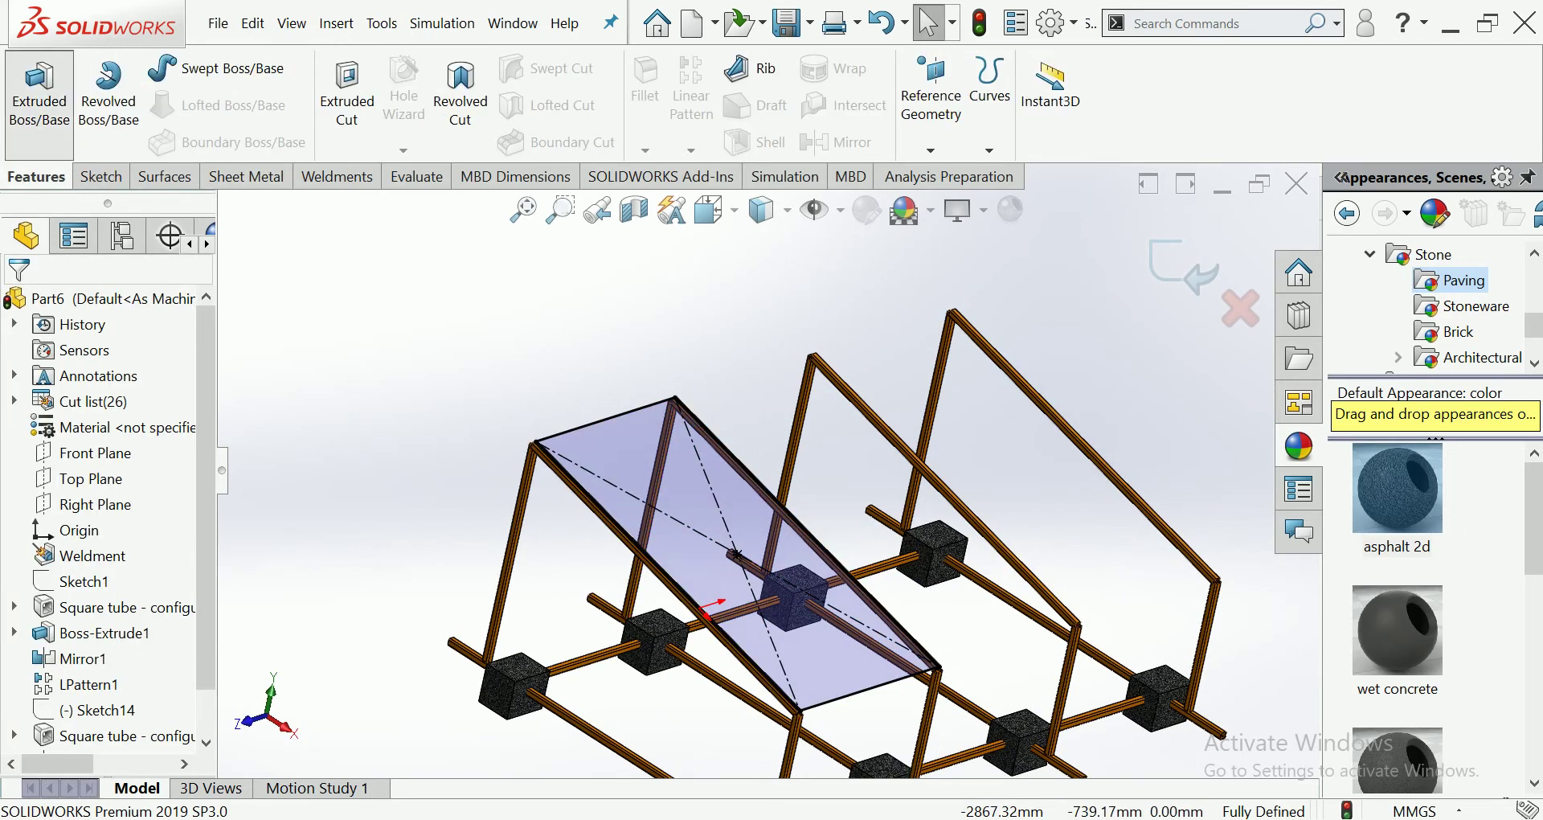
left_click(39, 89)
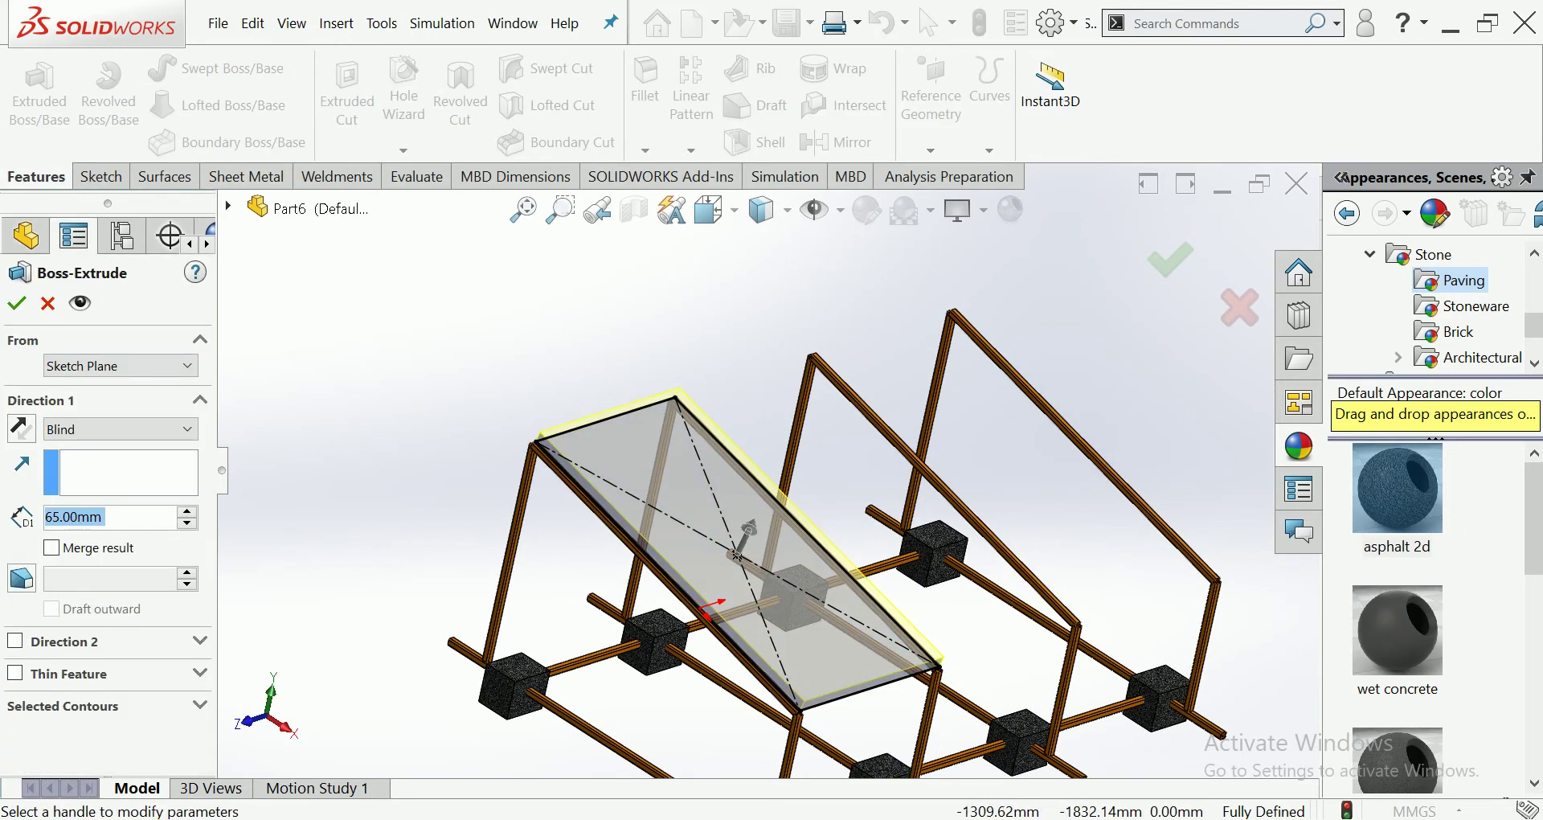
type("55")
key("Return")
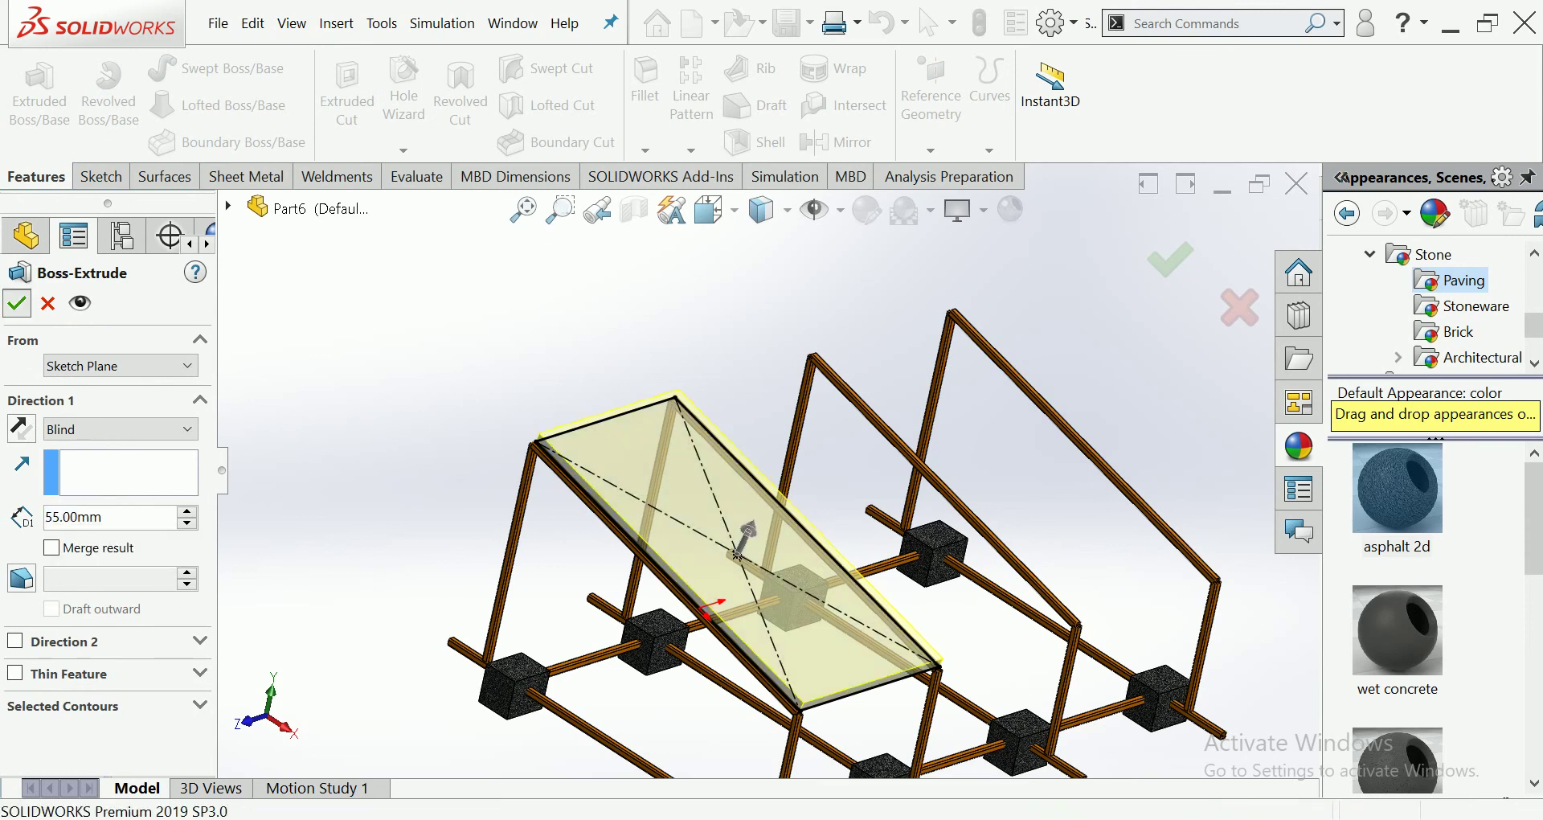
key("Return")
left_click(647, 474)
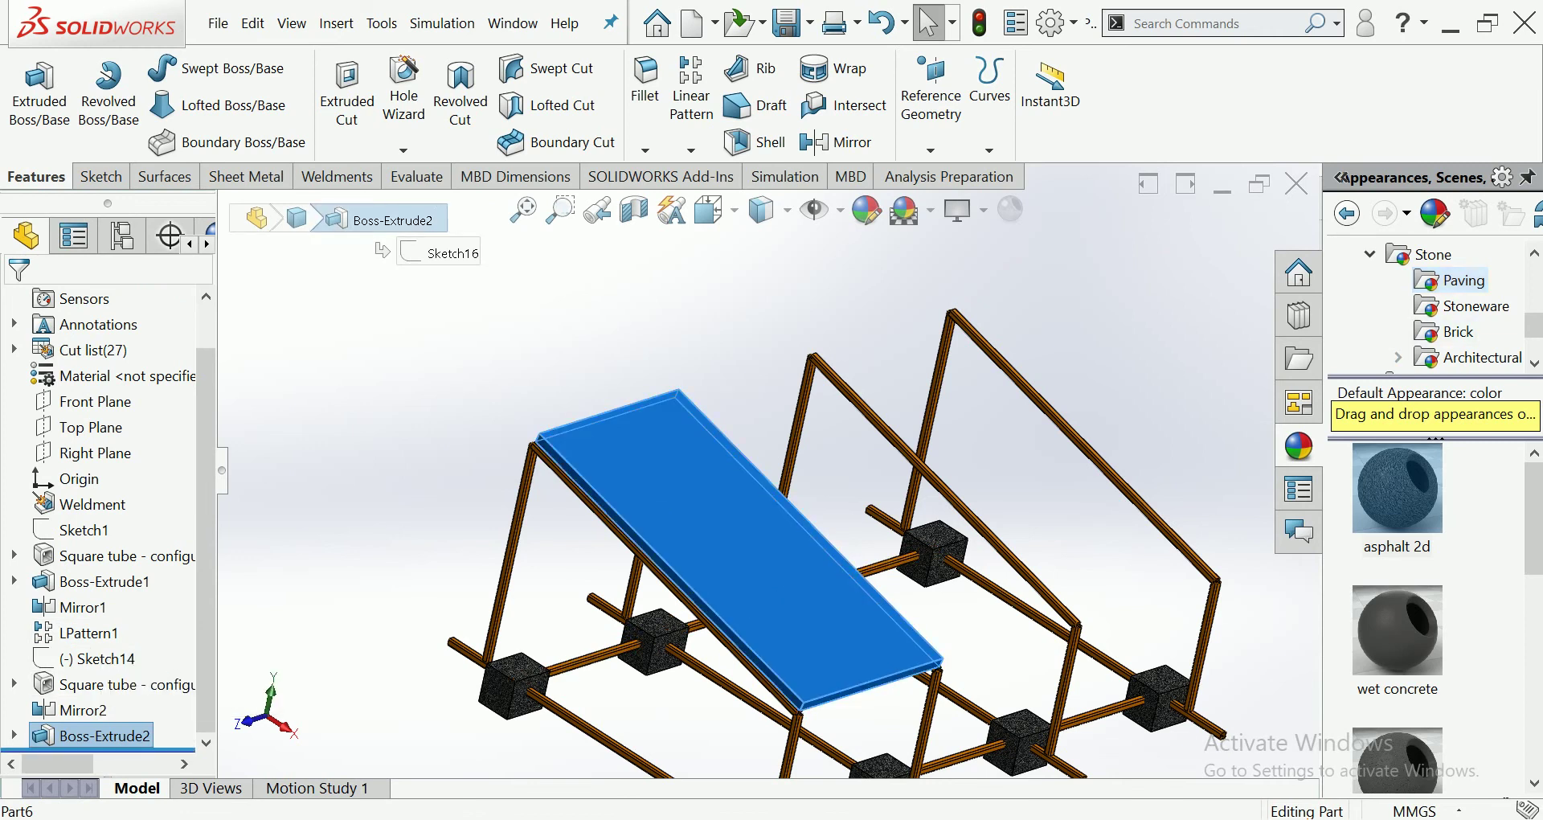
Apply the Lights > Neon Tube 'Blue Neon Tube' appearance to the plate.
left_click(1369, 254)
left_click(1438, 306)
scroll(1430, 305, "up", 1)
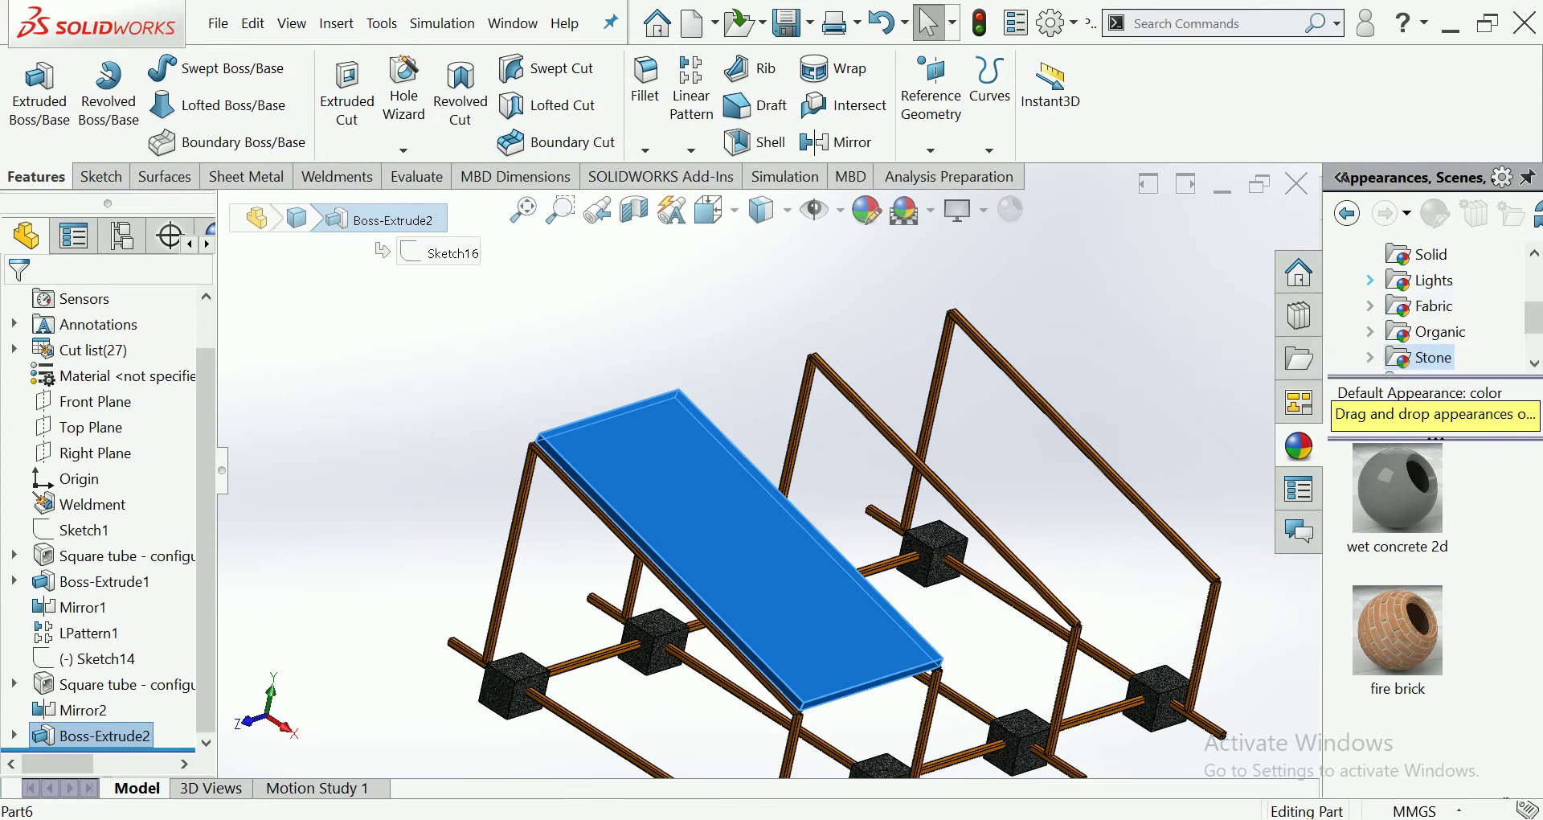
left_click(1369, 280)
left_click(1477, 305)
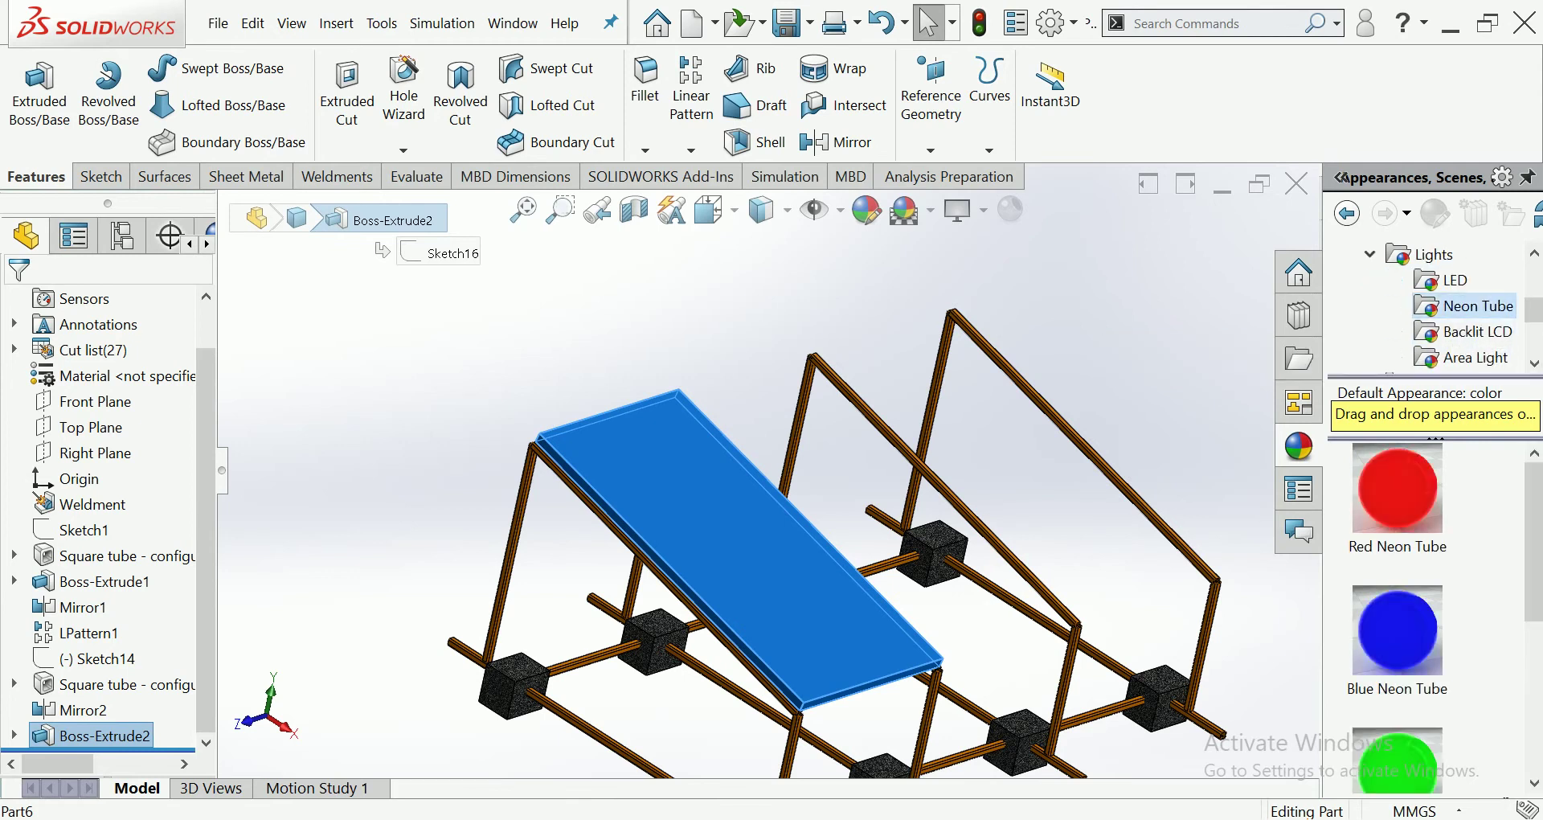
left_click_drag(1396, 631, 804, 515)
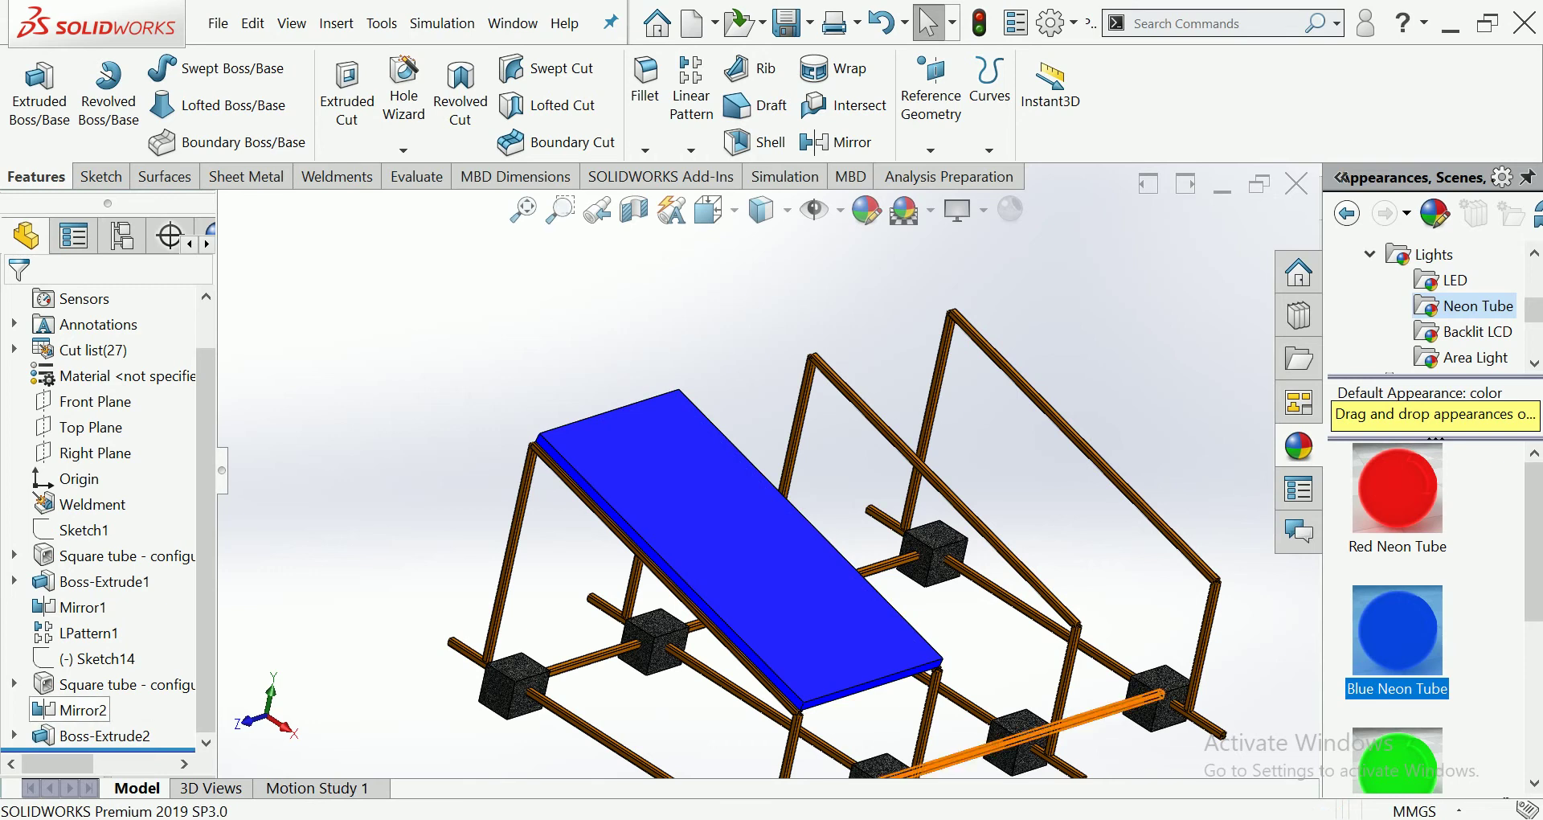
Make the Boss-Extrude2 plate transparent so the frames show through.
left_click(90, 735)
right_click(94, 736)
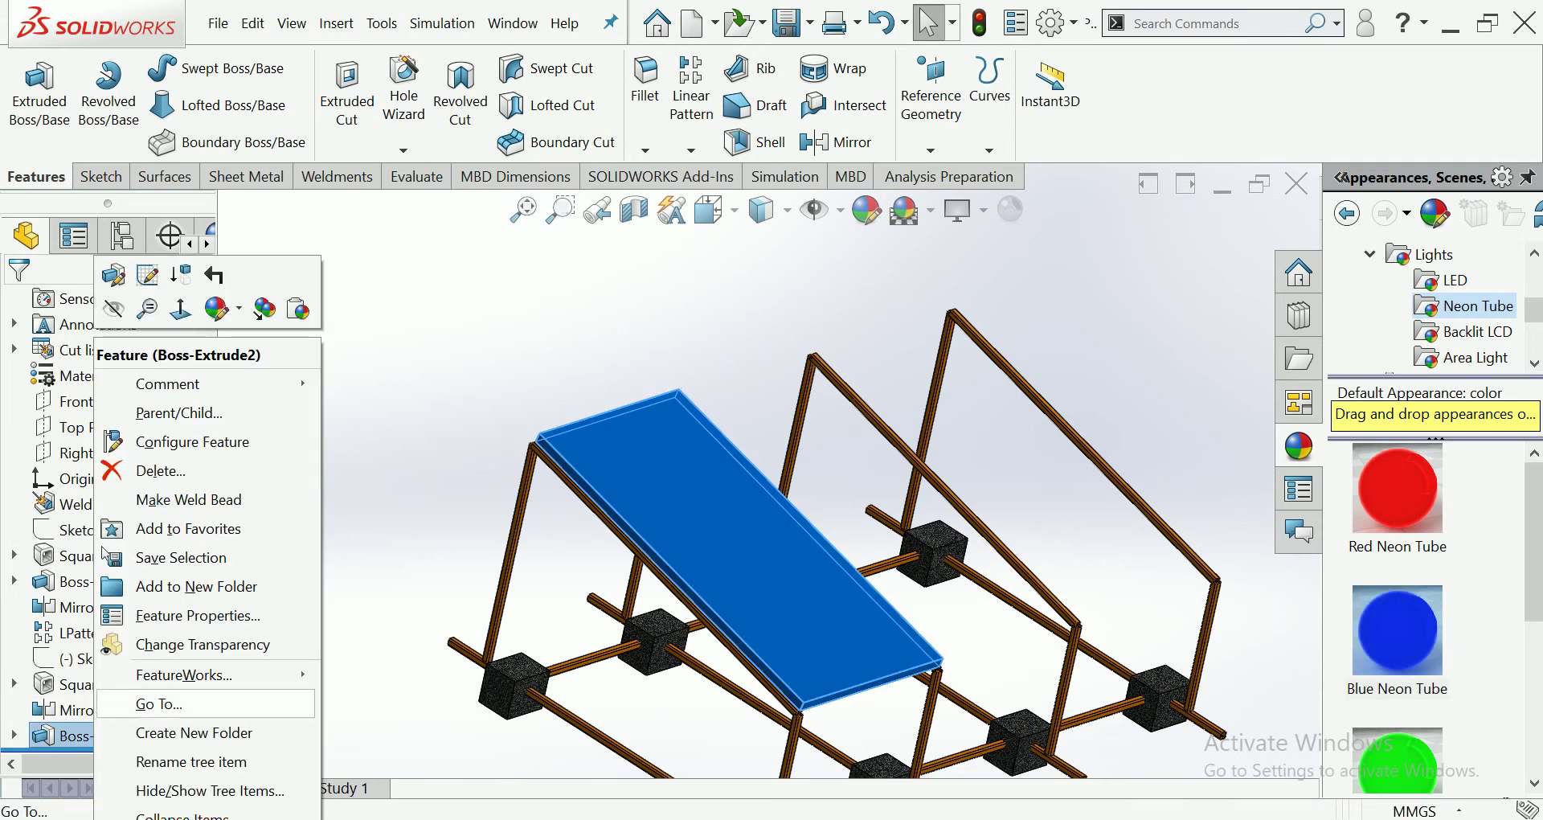
left_click(202, 644)
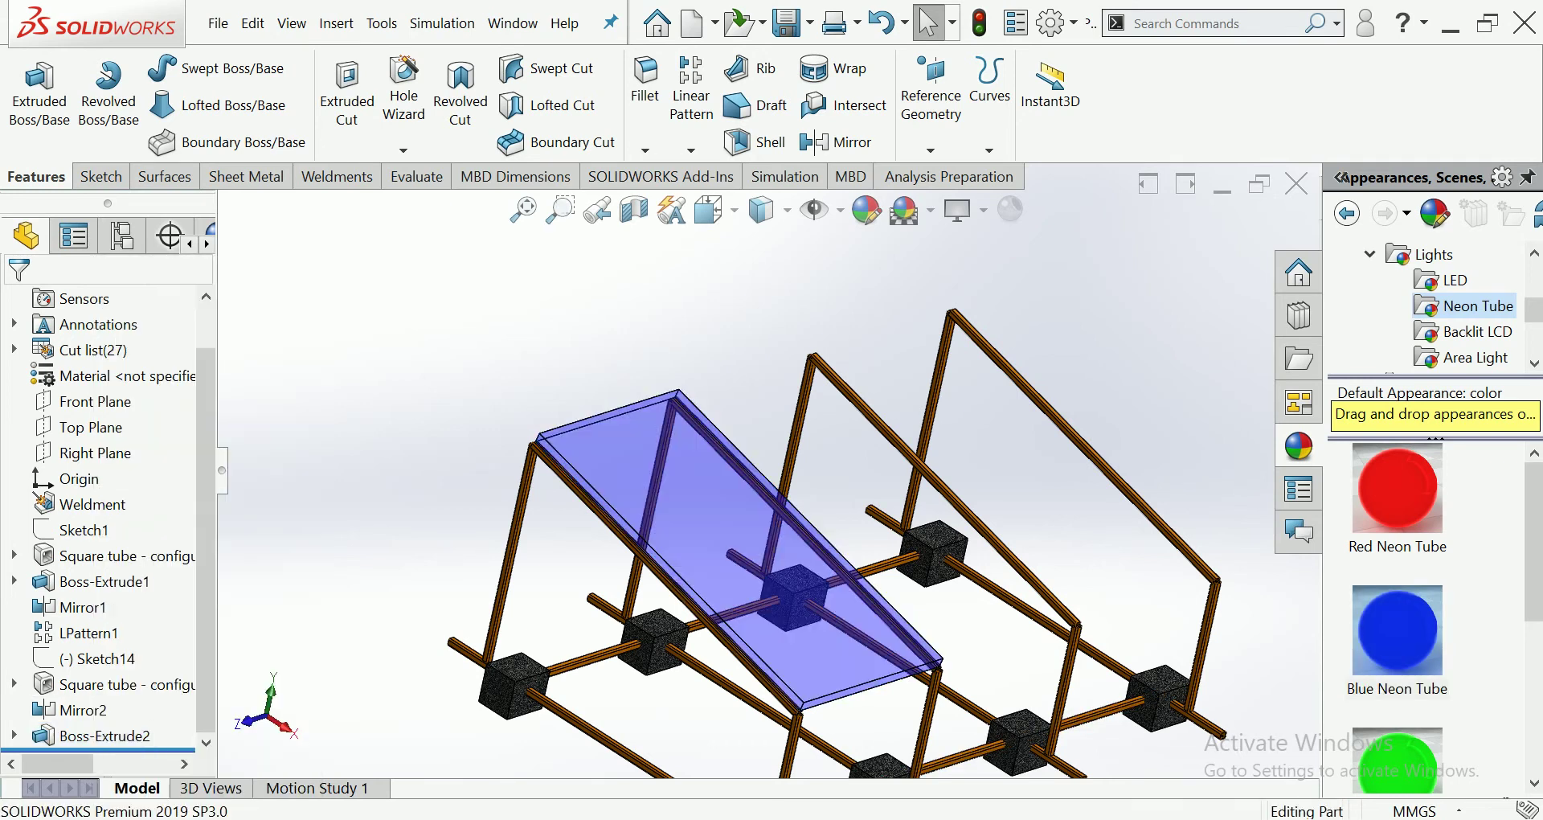
scroll(796, 527, "up", 3)
scroll(796, 527, "down", 5)
middle_click_drag(796, 528, 812, 528)
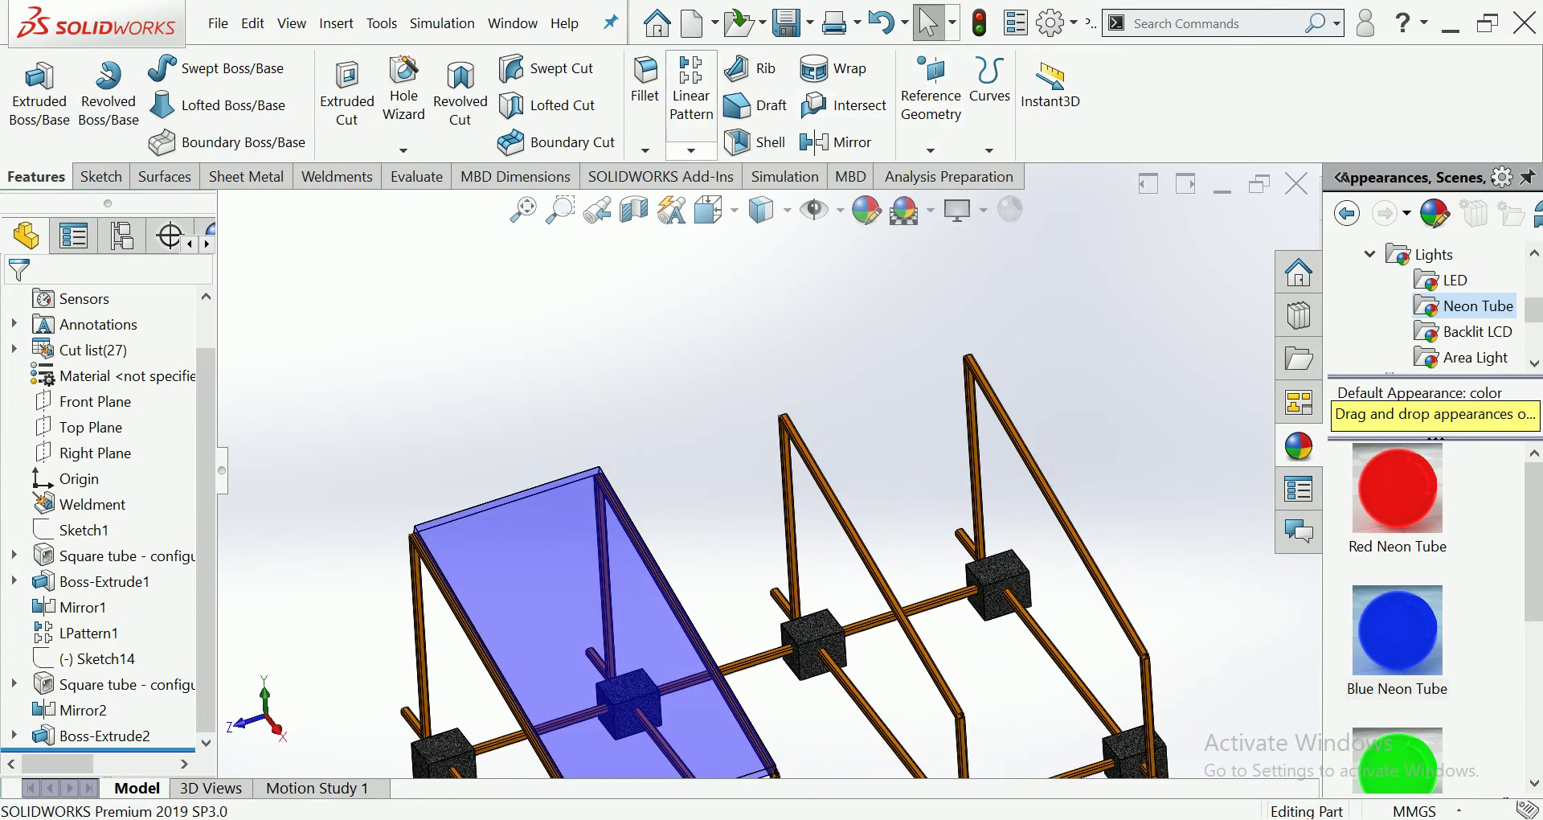
Set up a linear pattern along the top frame edge with Boss-Extrude2 as the body.
left_click(690, 150)
left_click(732, 176)
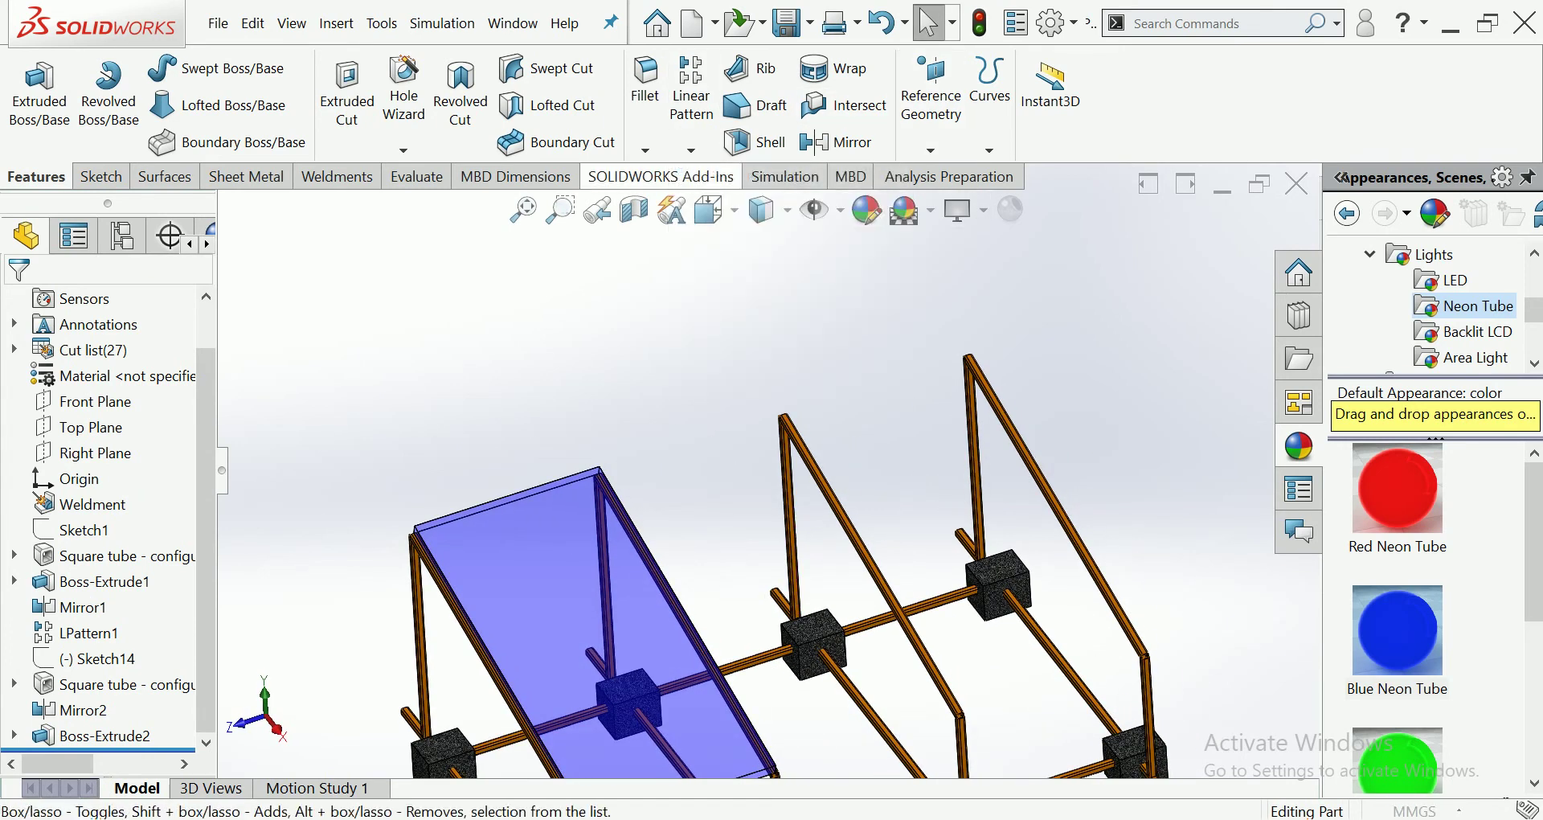
left_click(532, 486)
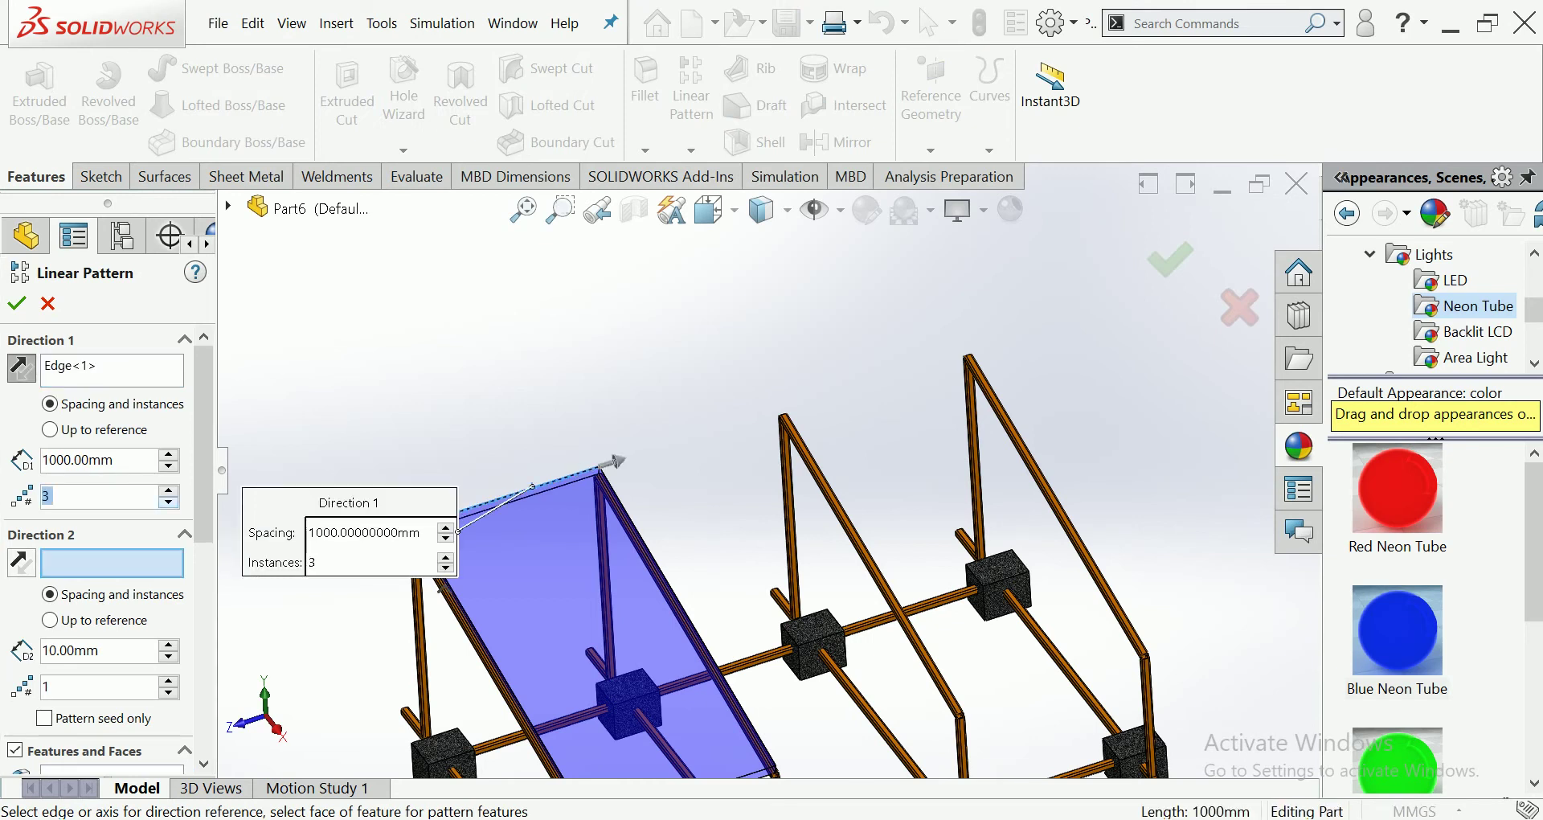
scroll(105, 546, "down", 10)
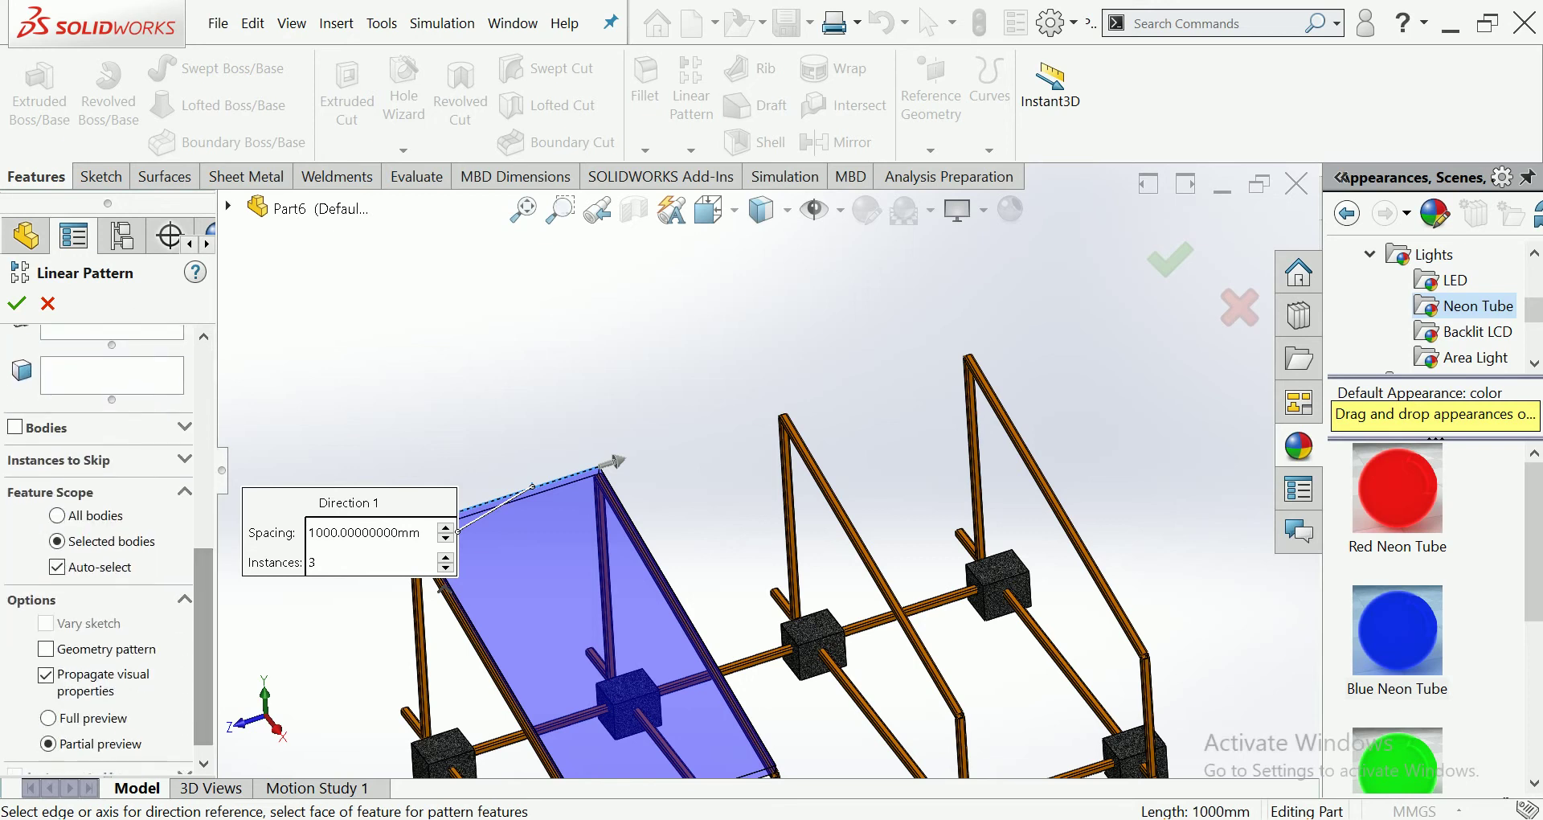
left_click(441, 585)
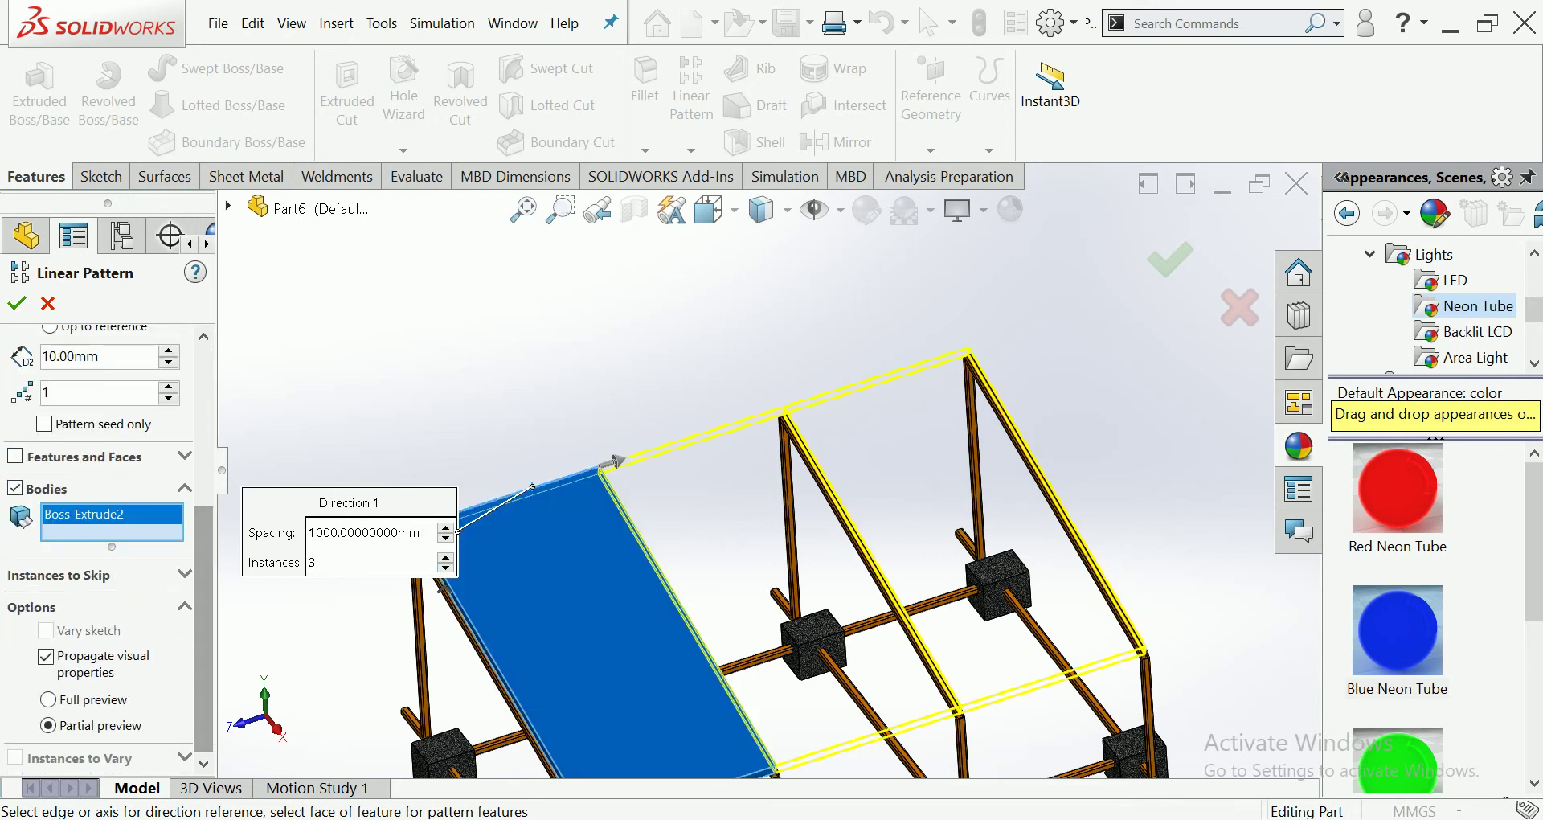
Confirm three plates spaced 1000 mm apart and review the structure from above.
scroll(670, 587, "up", 2)
scroll(669, 588, "up", 2)
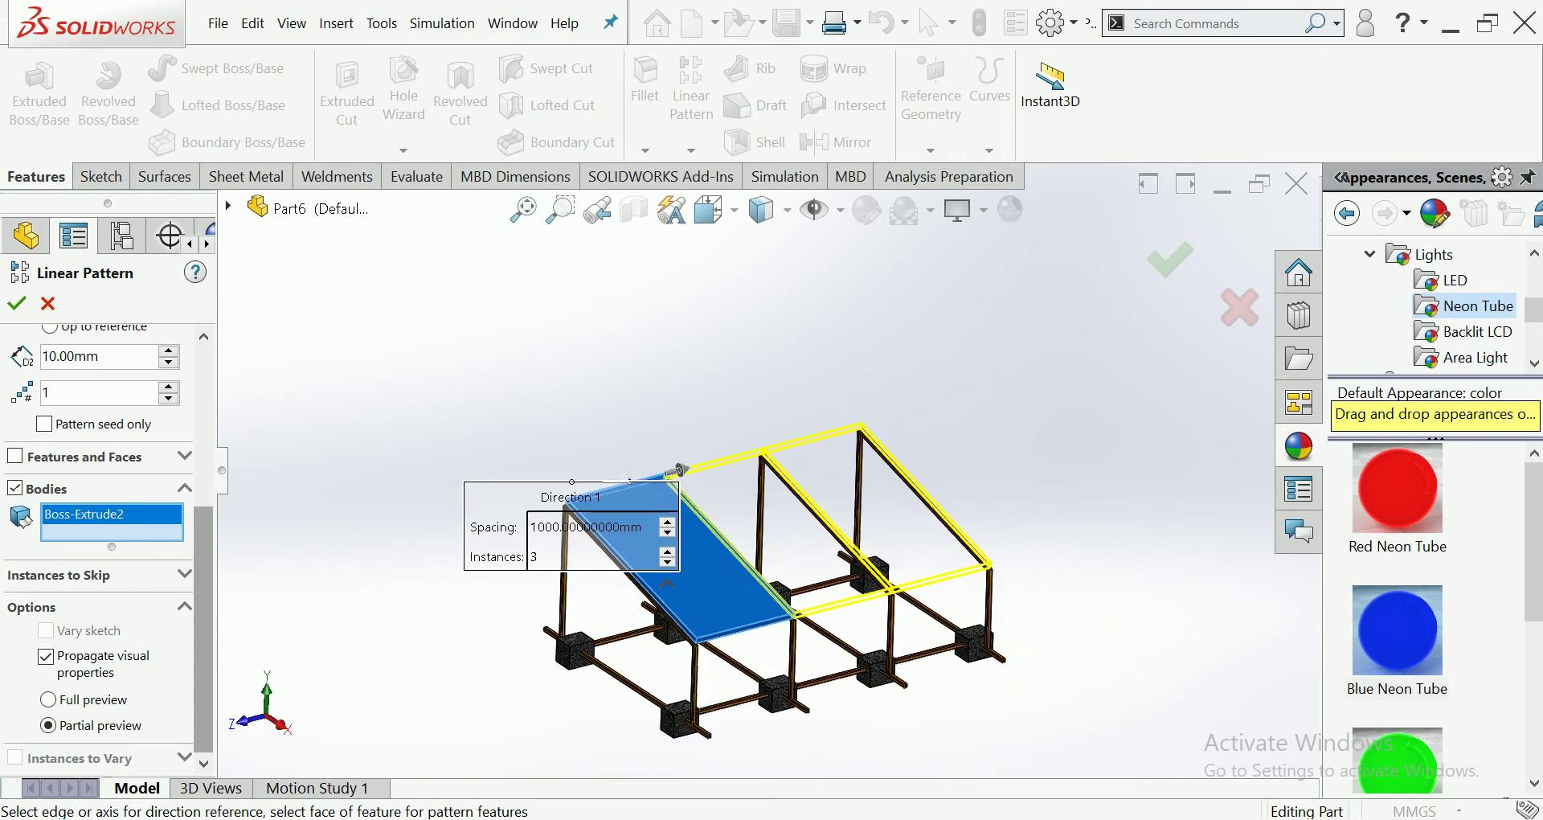
scroll(670, 587, "up", 1)
left_click(17, 303)
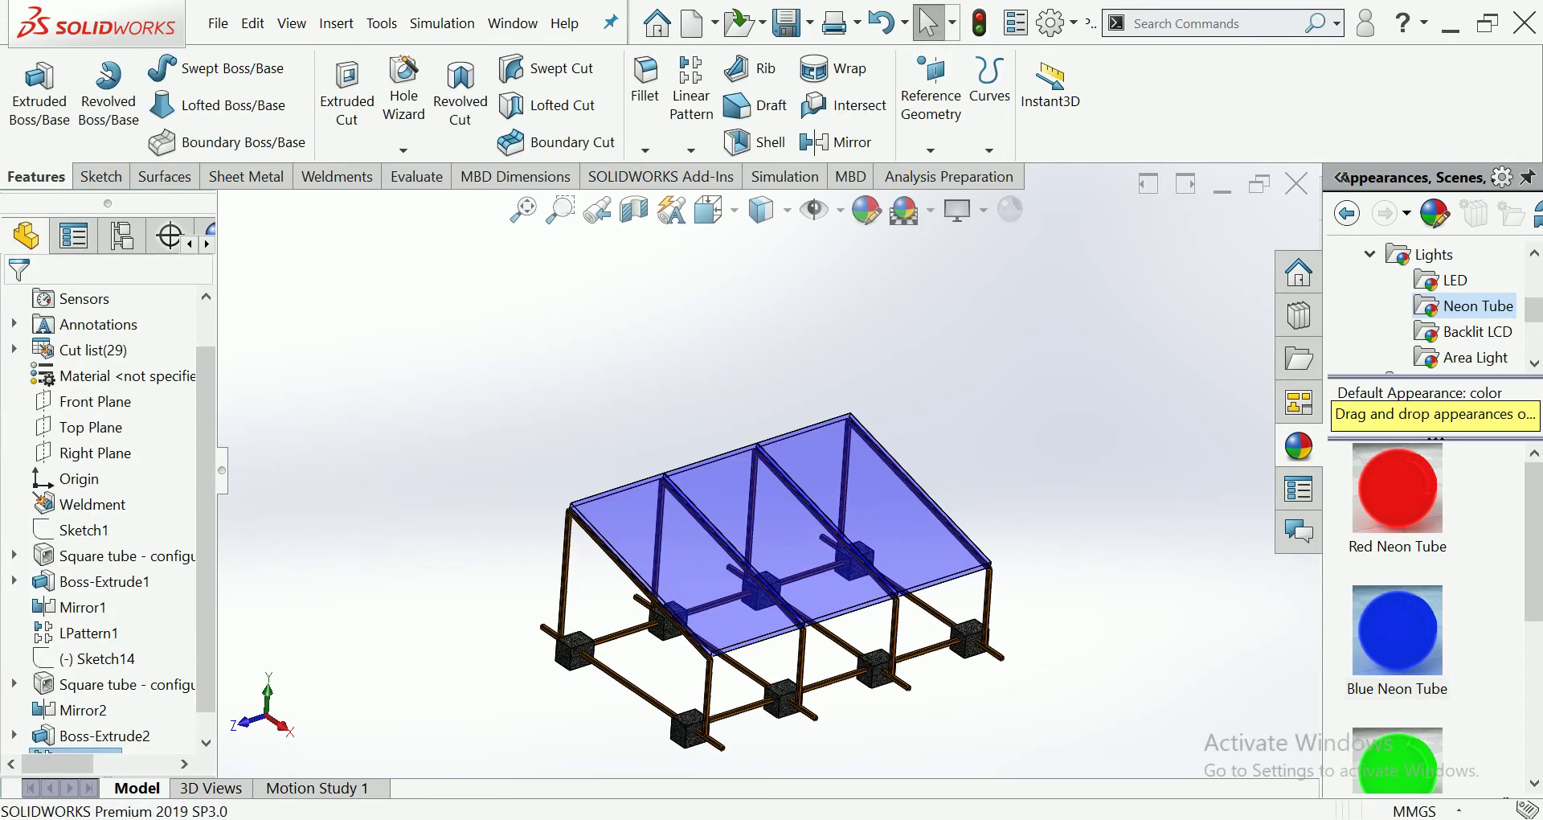
scroll(736, 679, "down", 3)
scroll(771, 523, "up", 1)
scroll(772, 523, "up", 2)
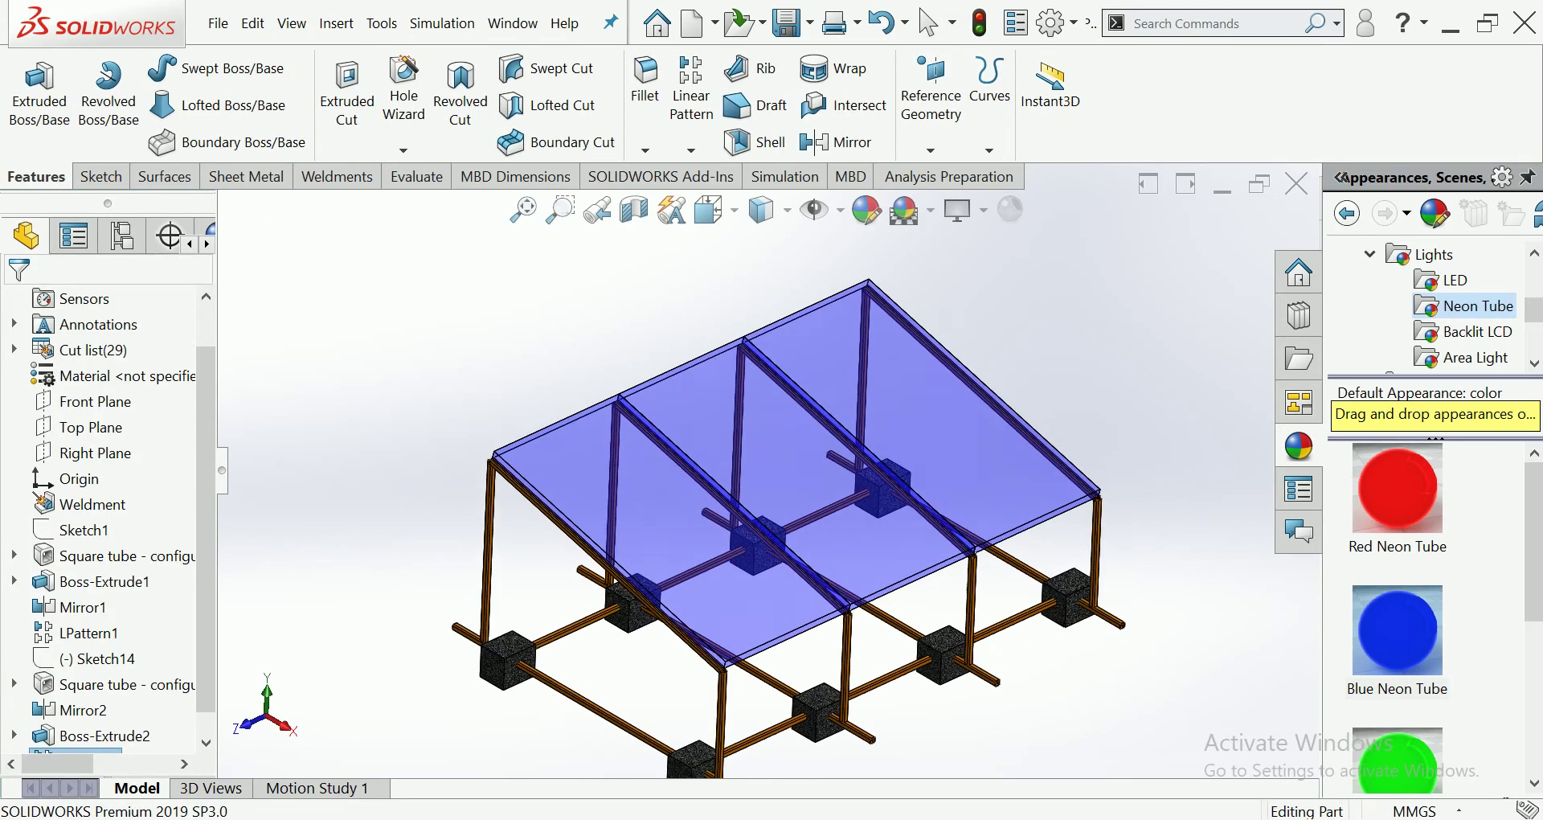
scroll(772, 522, "up", 1)
scroll(772, 522, "up", 1)
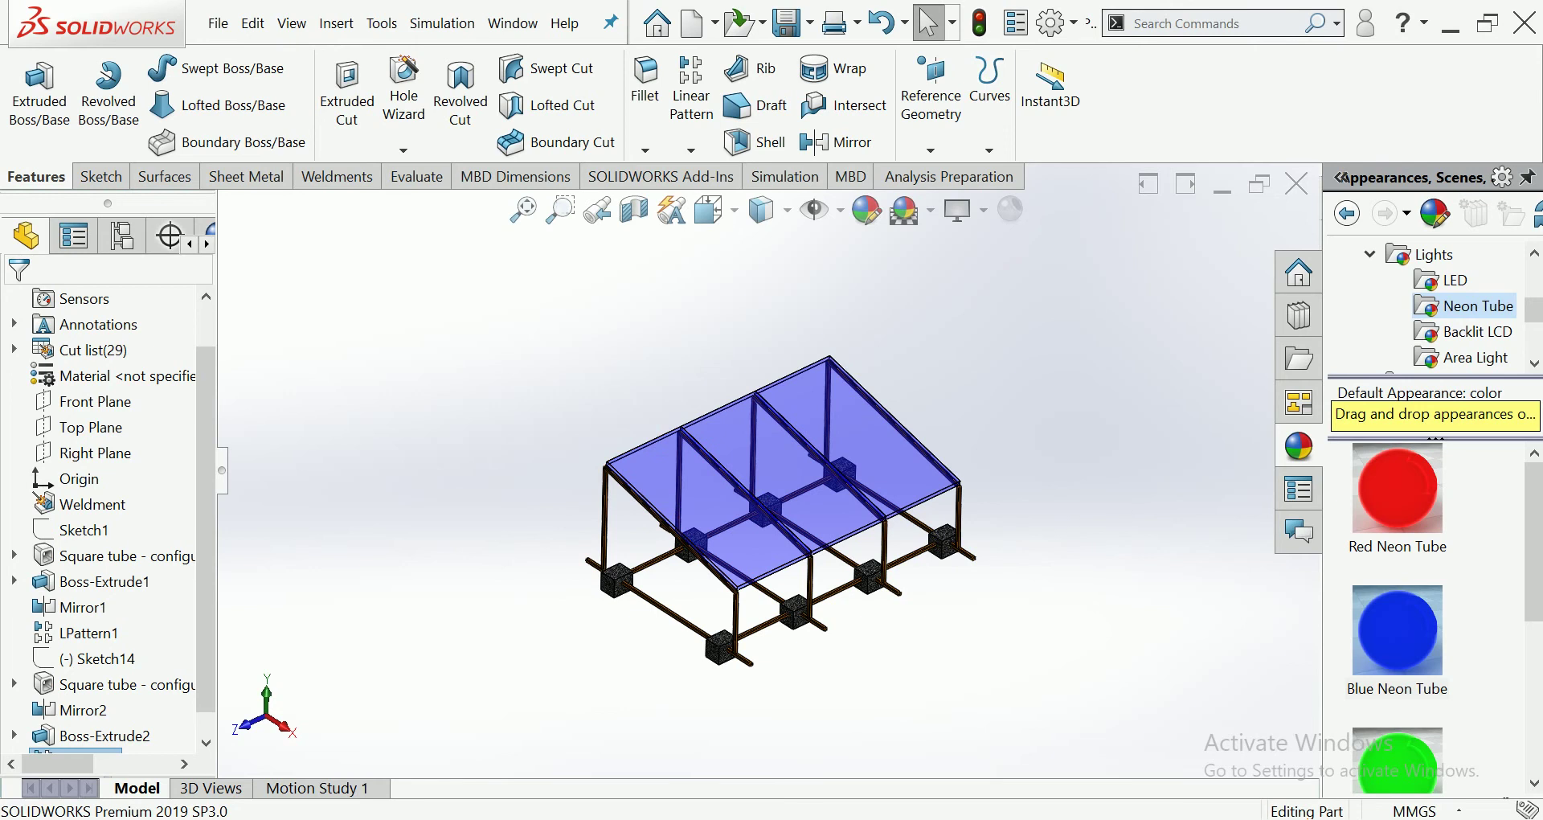
middle_click_drag(772, 506, 784, 506)
scroll(803, 579, "down", 2)
scroll(803, 579, "down", 1)
scroll(804, 579, "down", 1)
middle_click_drag(659, 475, 679, 466)
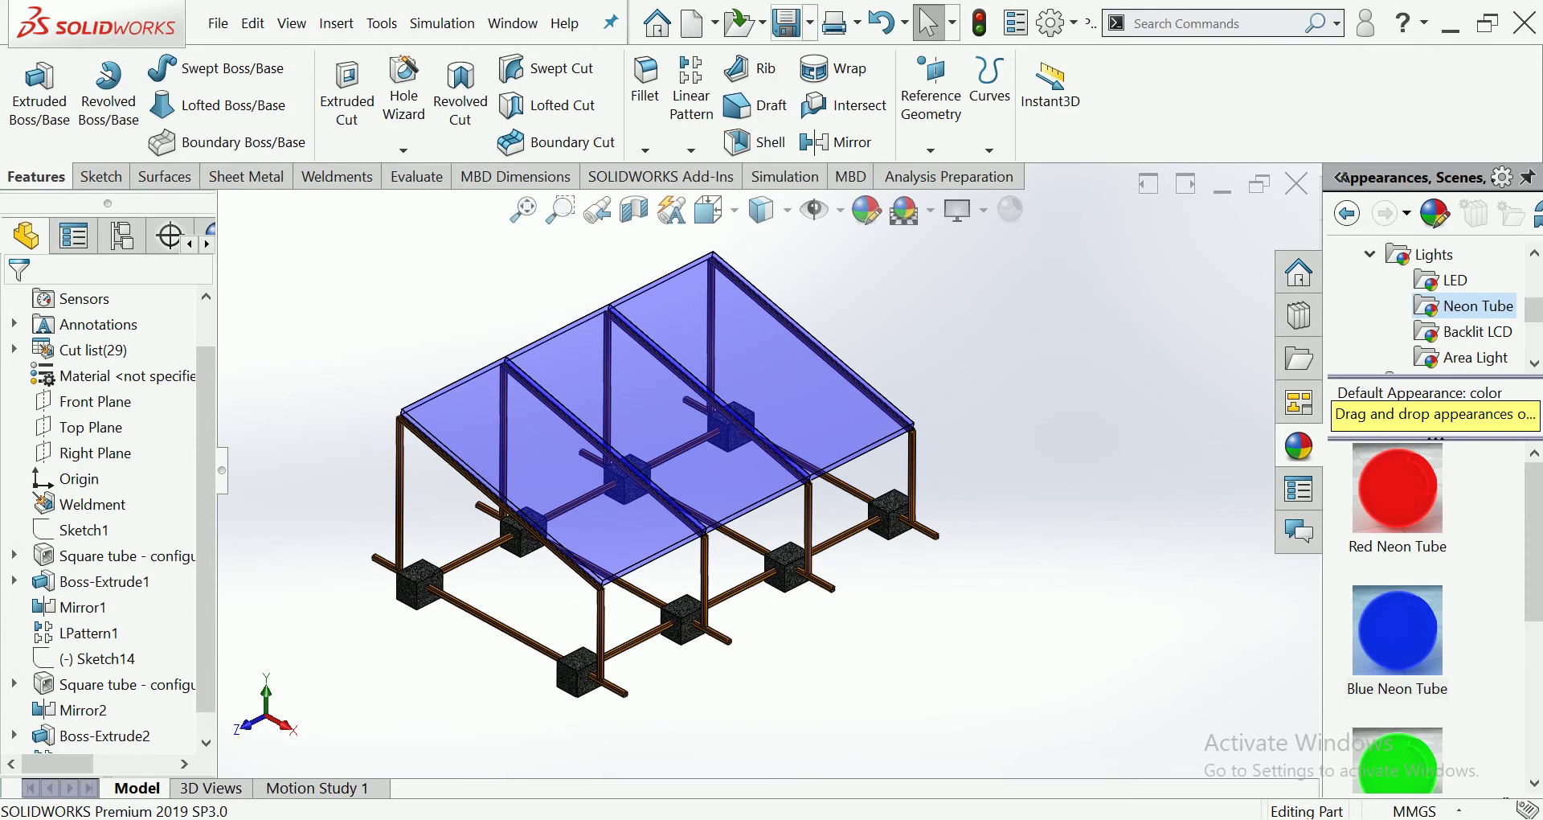
key("ctrl+s")
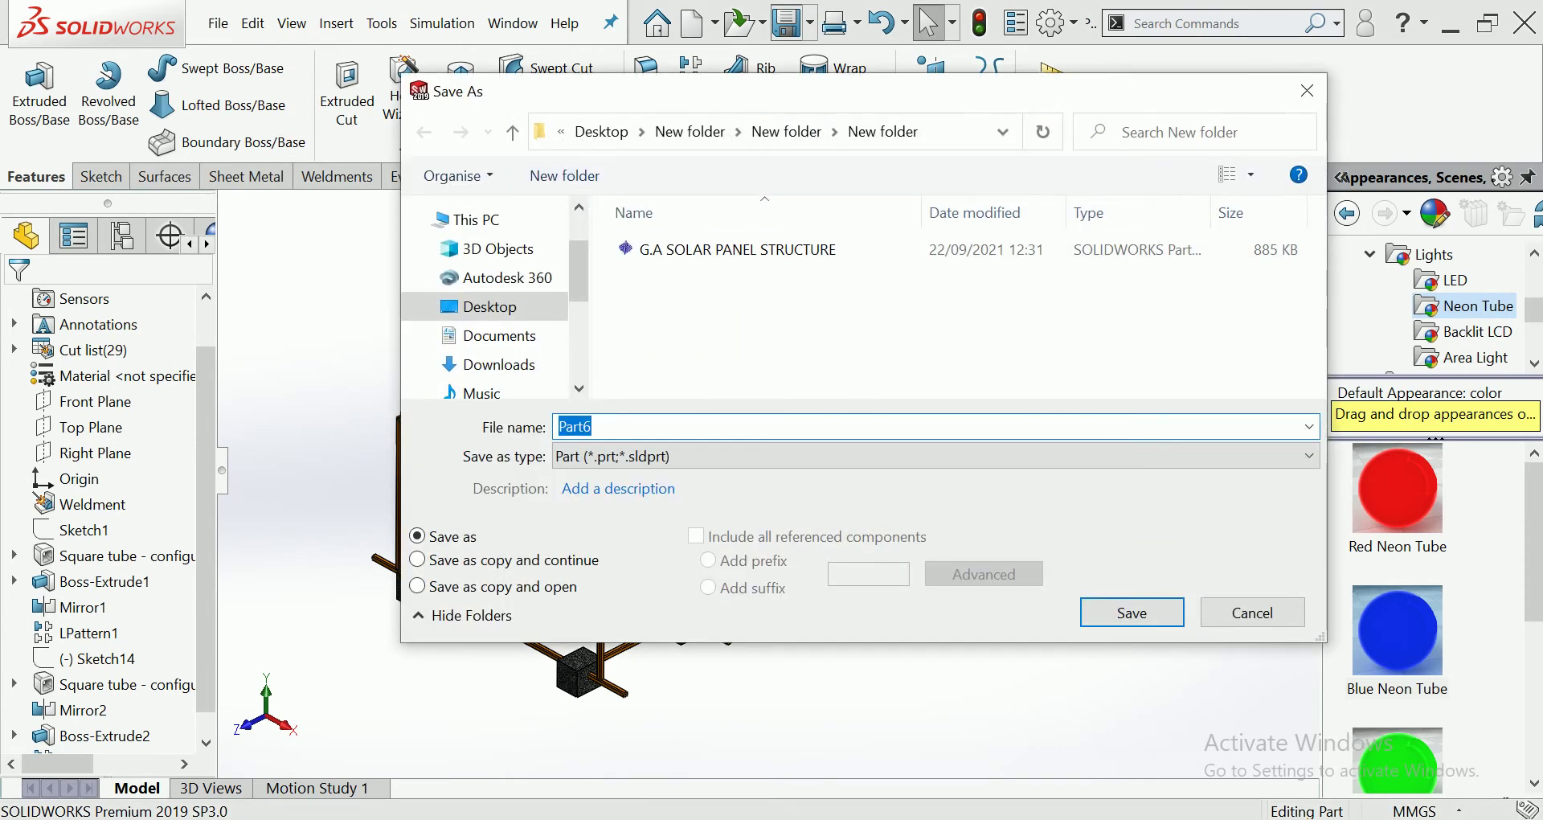
Save the part in a new folder under a name starting 'G.A DRAWING OF SOLAR STRU'.
left_click(564, 175)
key("Return")
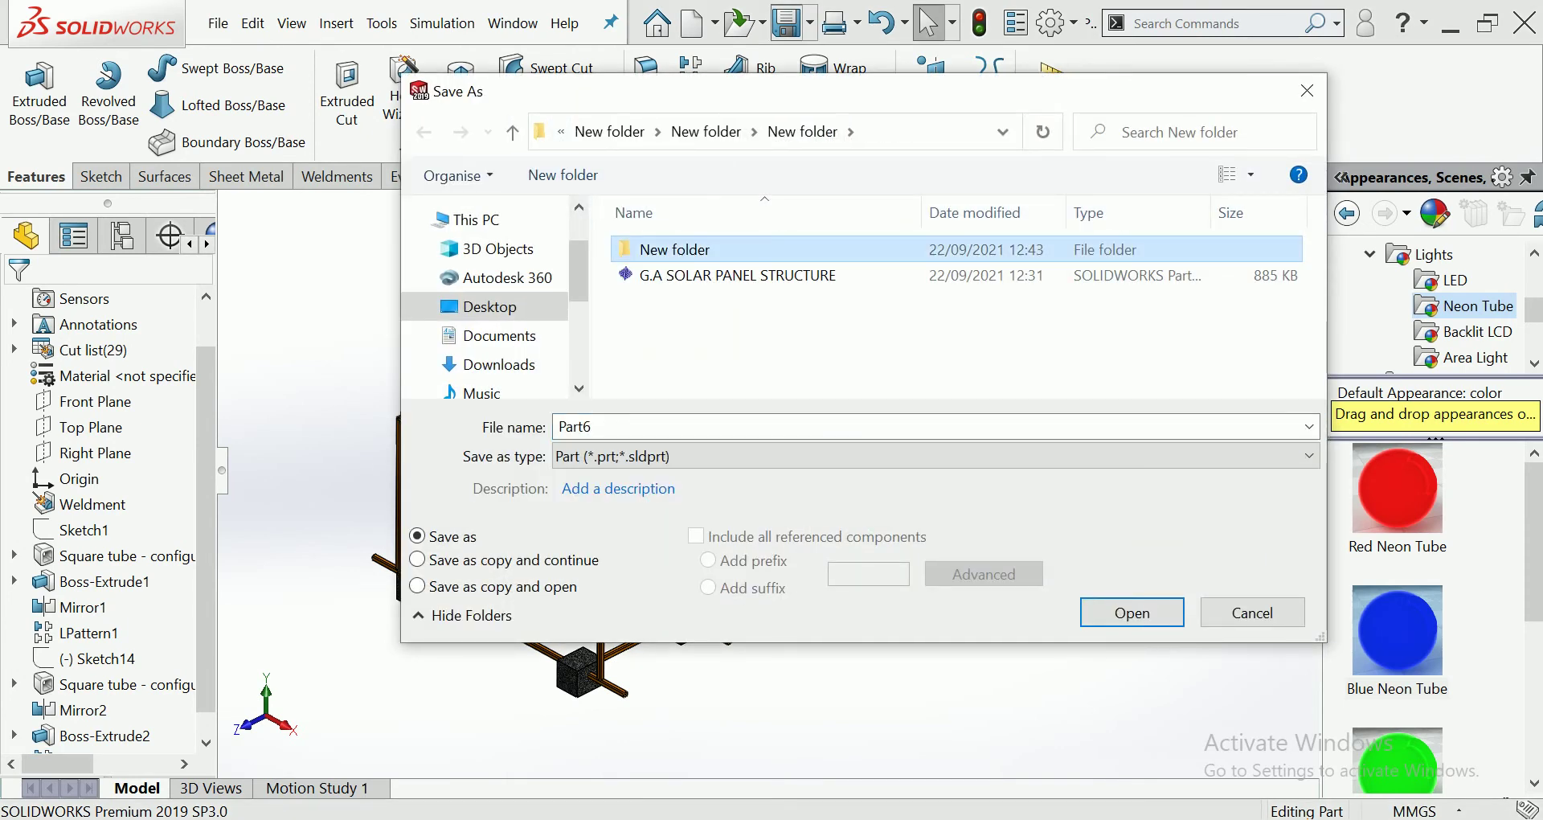
key("Return")
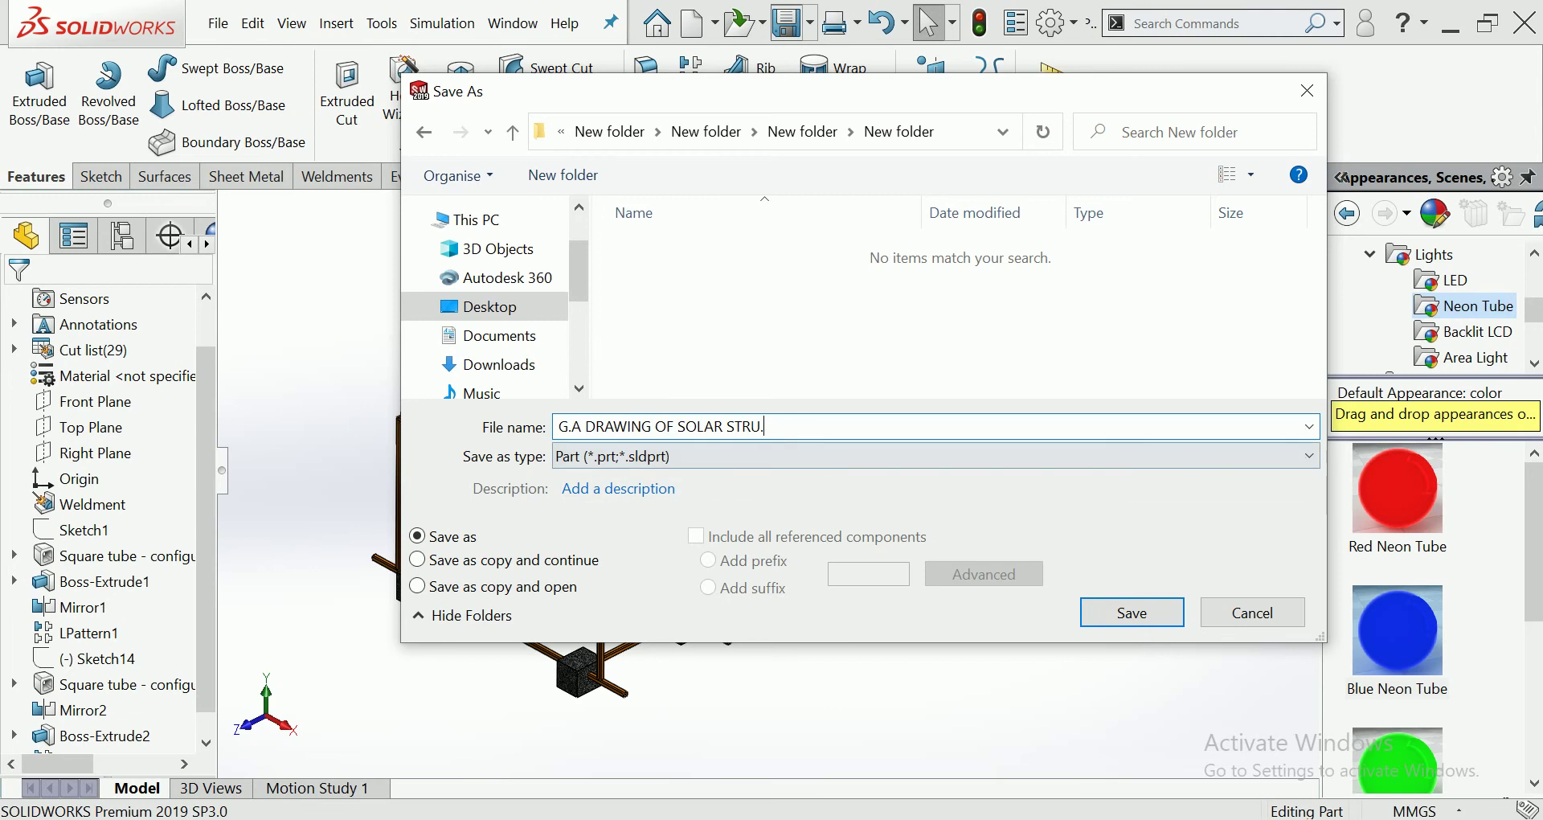
key("Return")
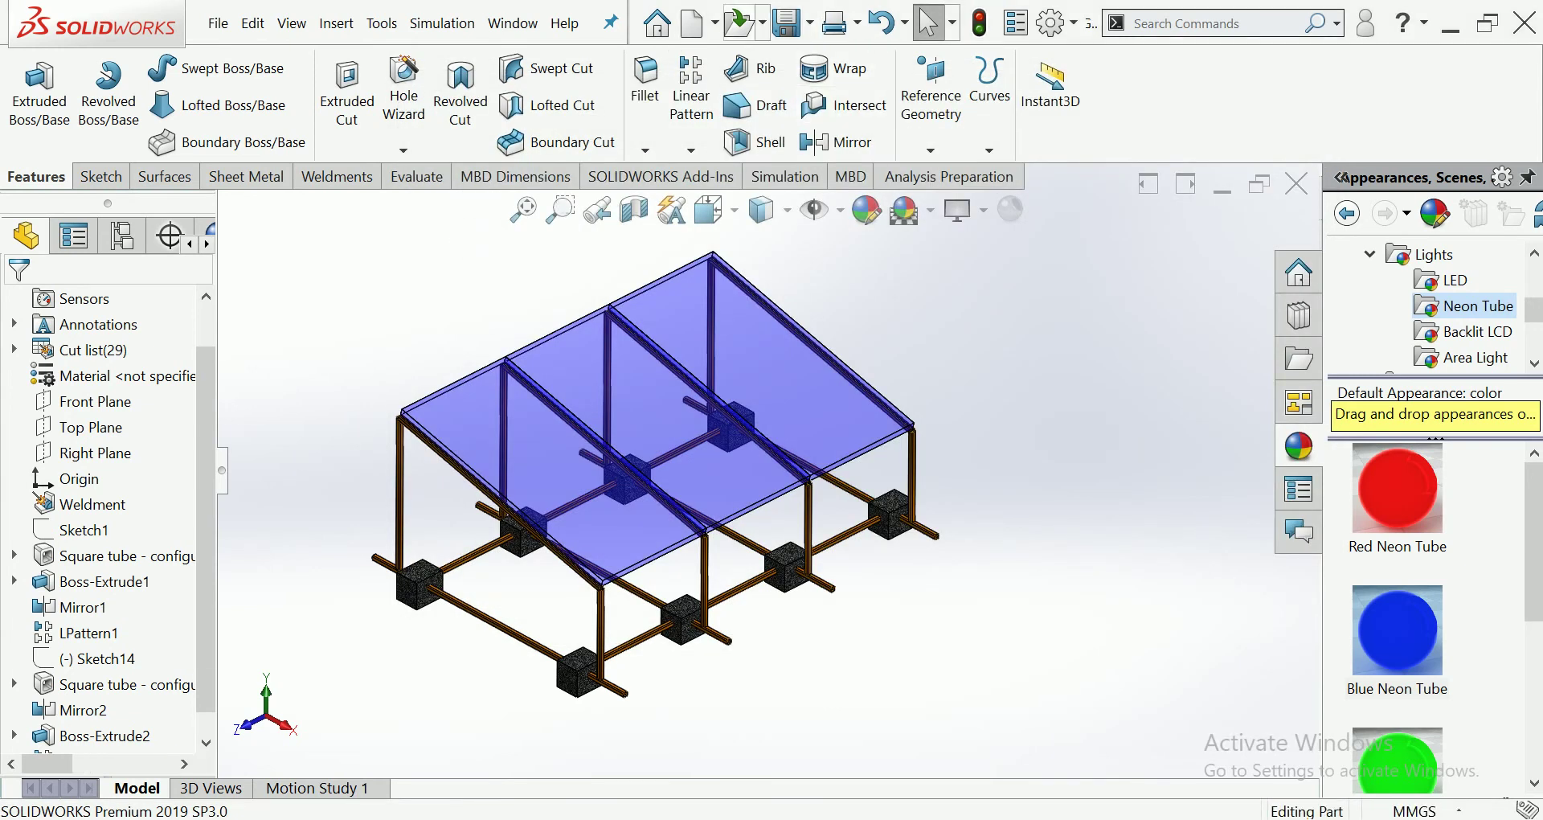
Create drawing Draw4 on the default A3 sheet from the saved solar part, enabling multiple views.
key("ctrl+n")
left_click(919, 309)
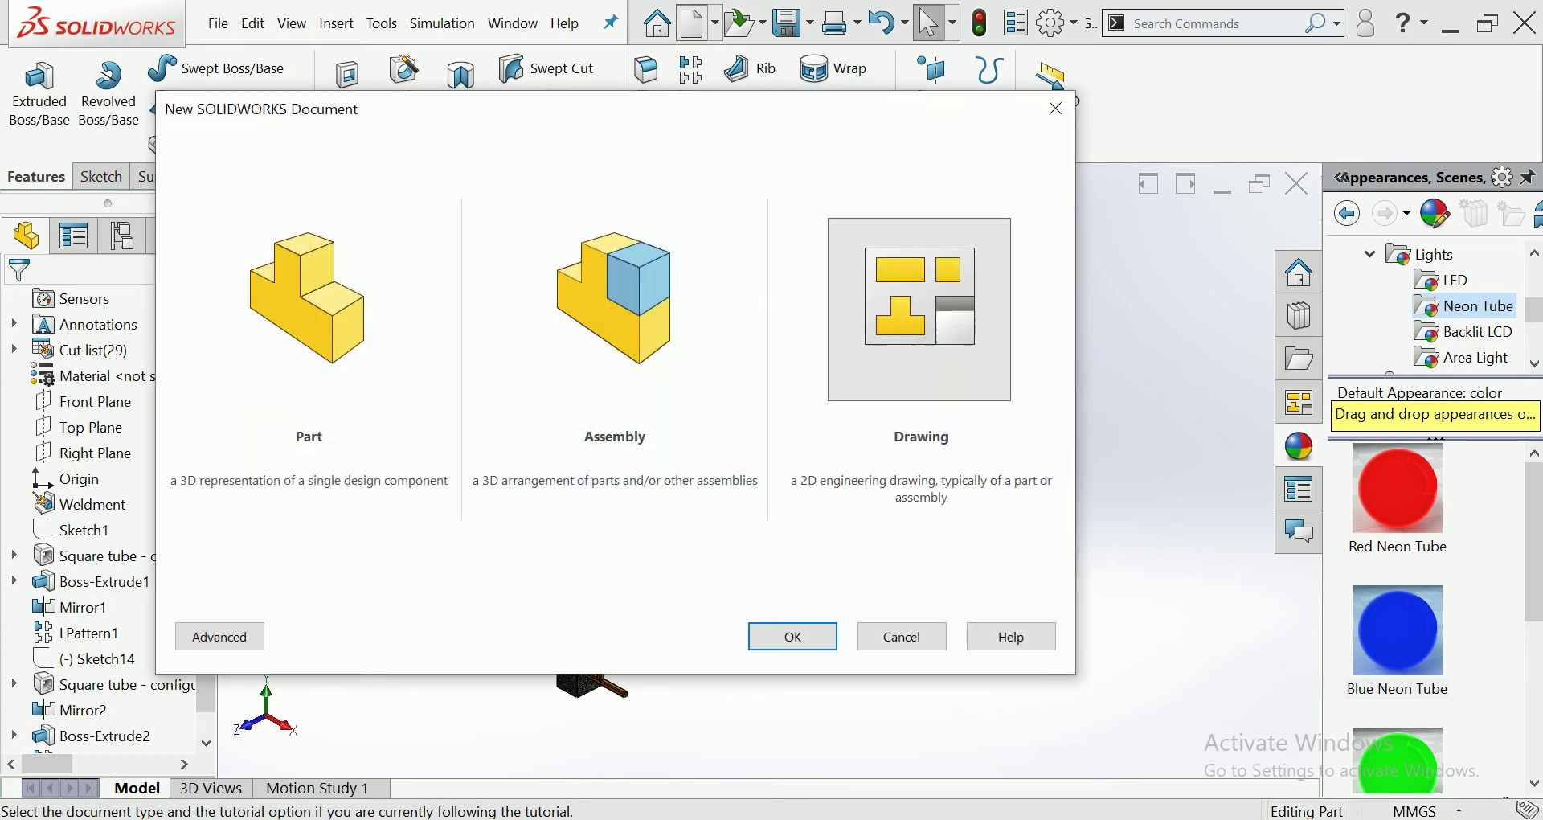
left_click(792, 634)
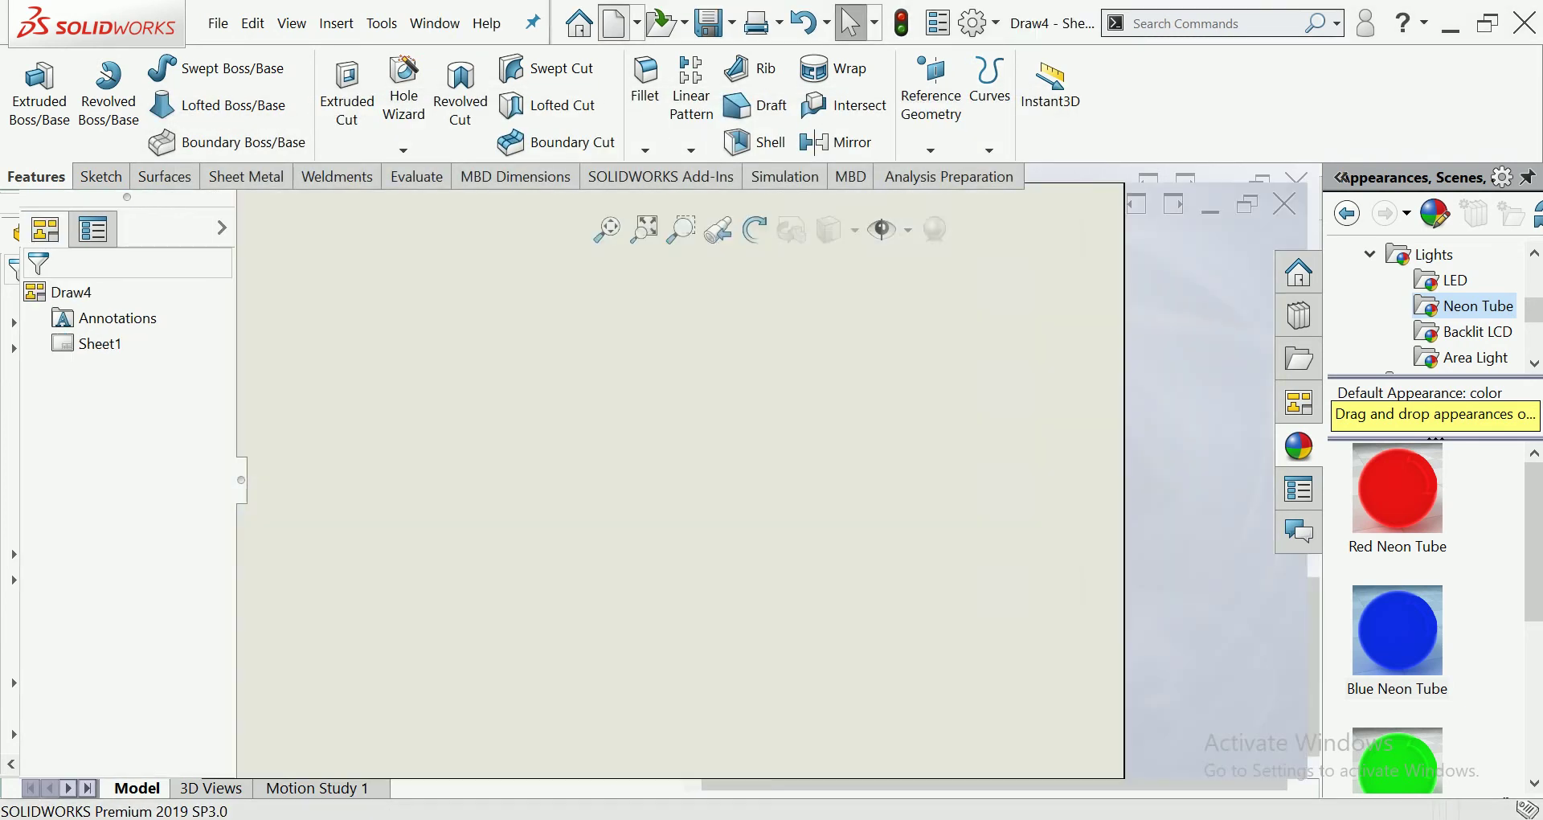
key("Return")
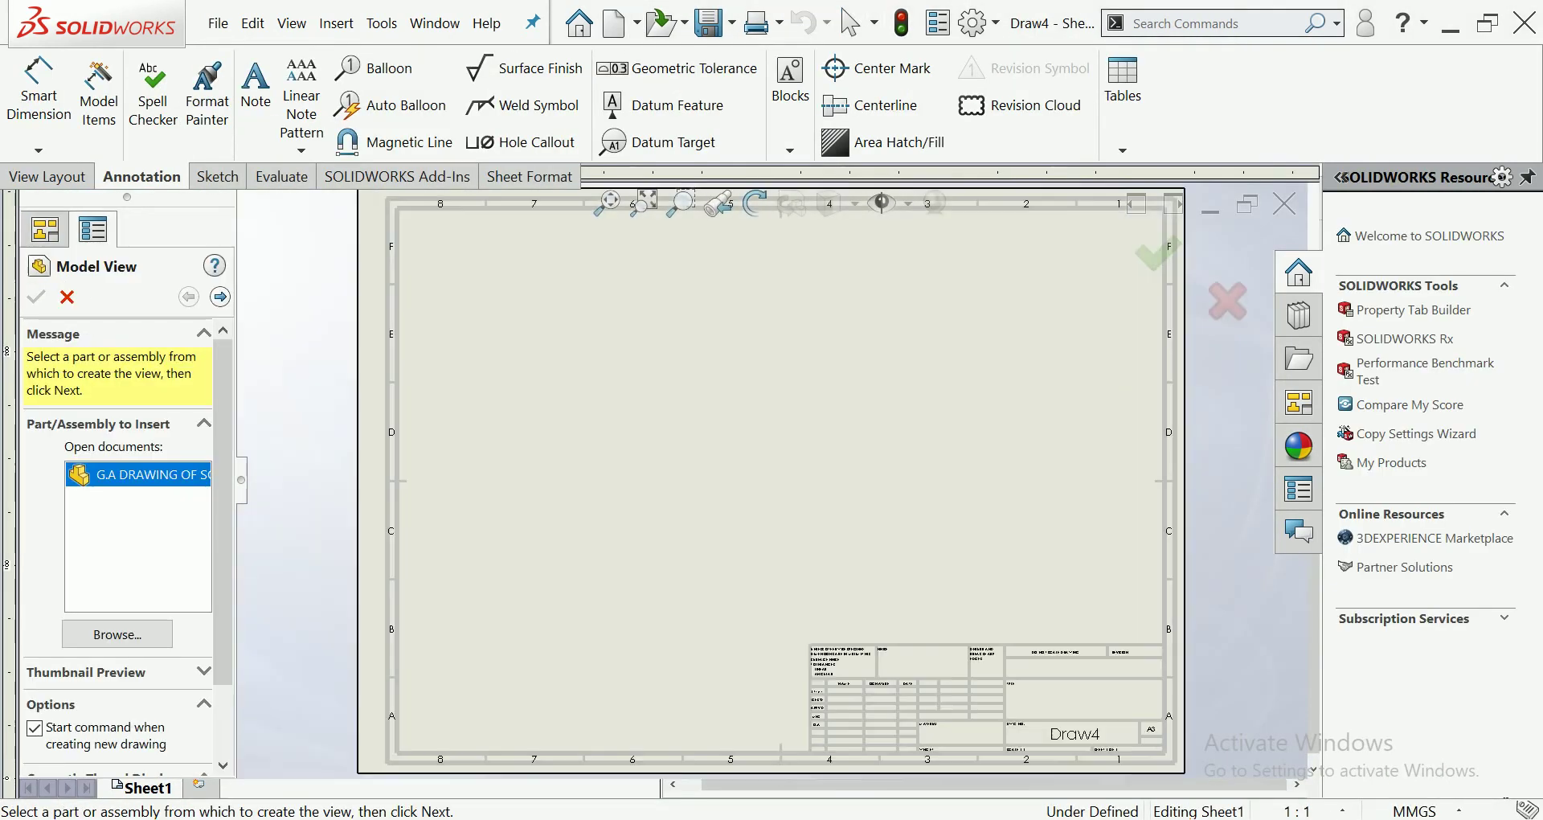
left_click(221, 297)
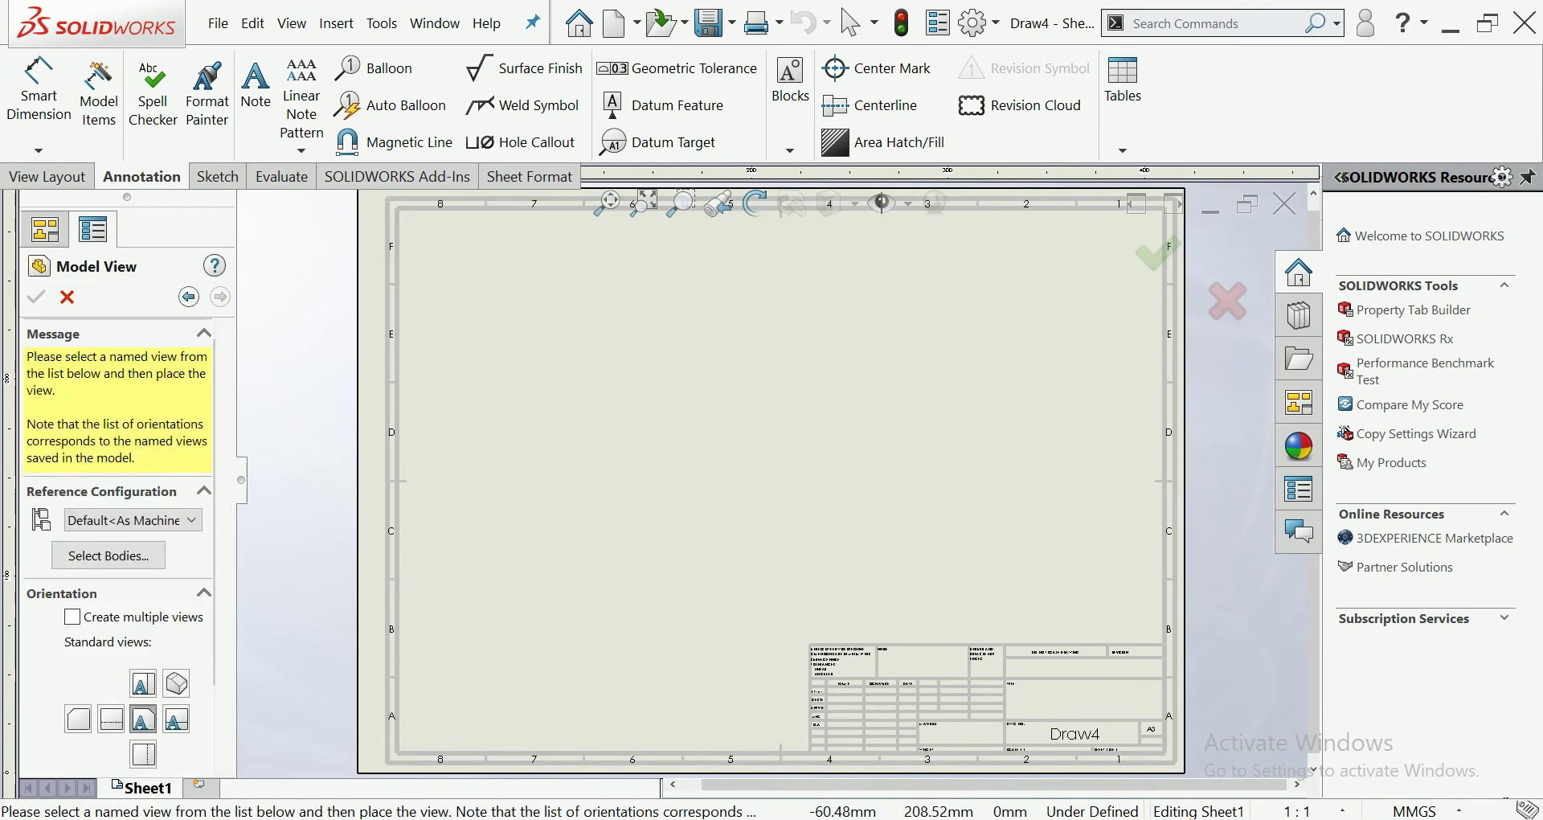
left_click(72, 617)
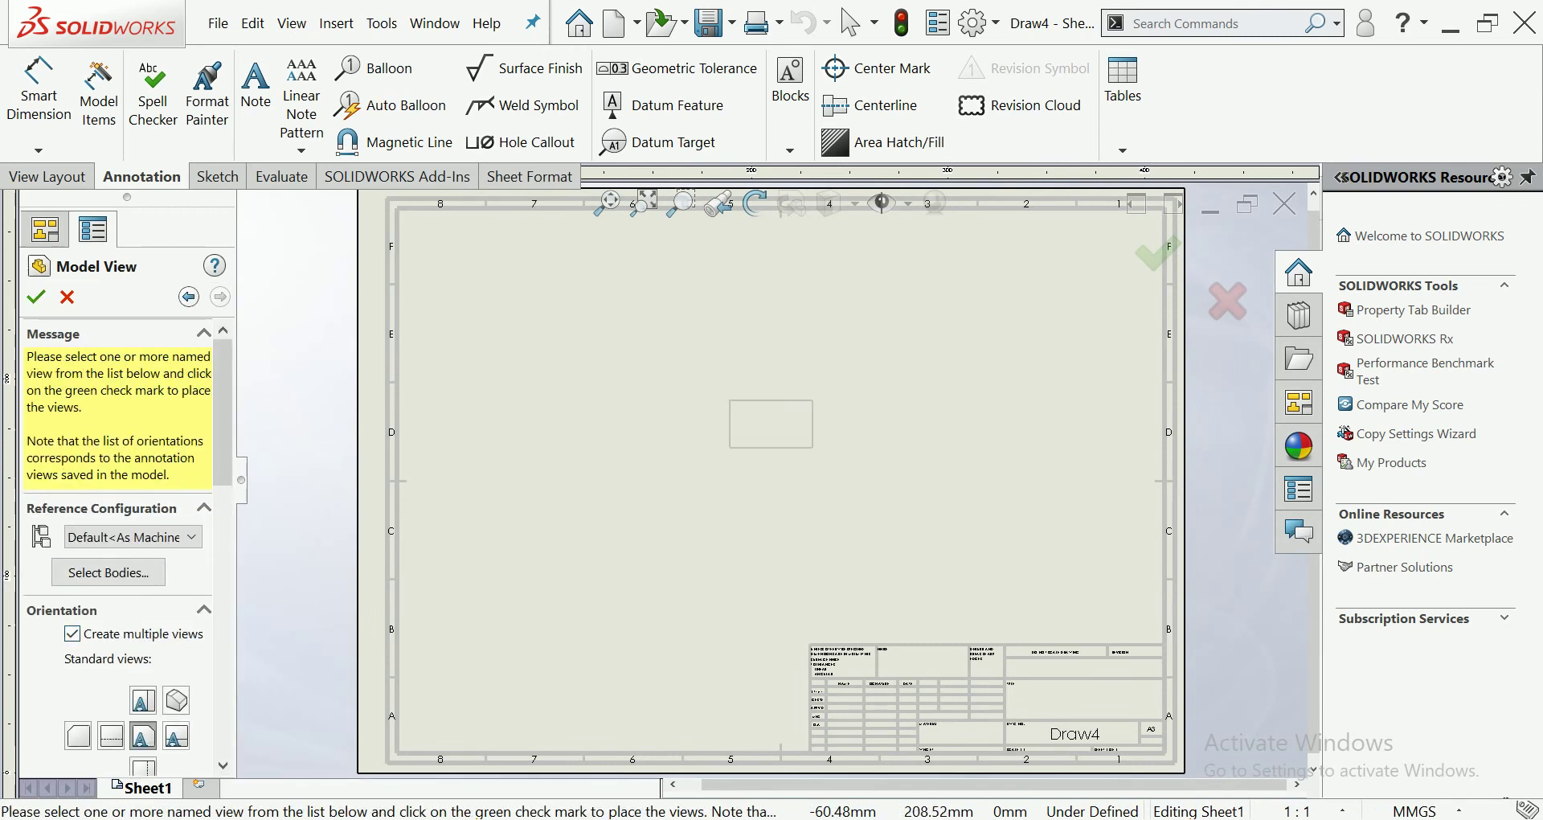
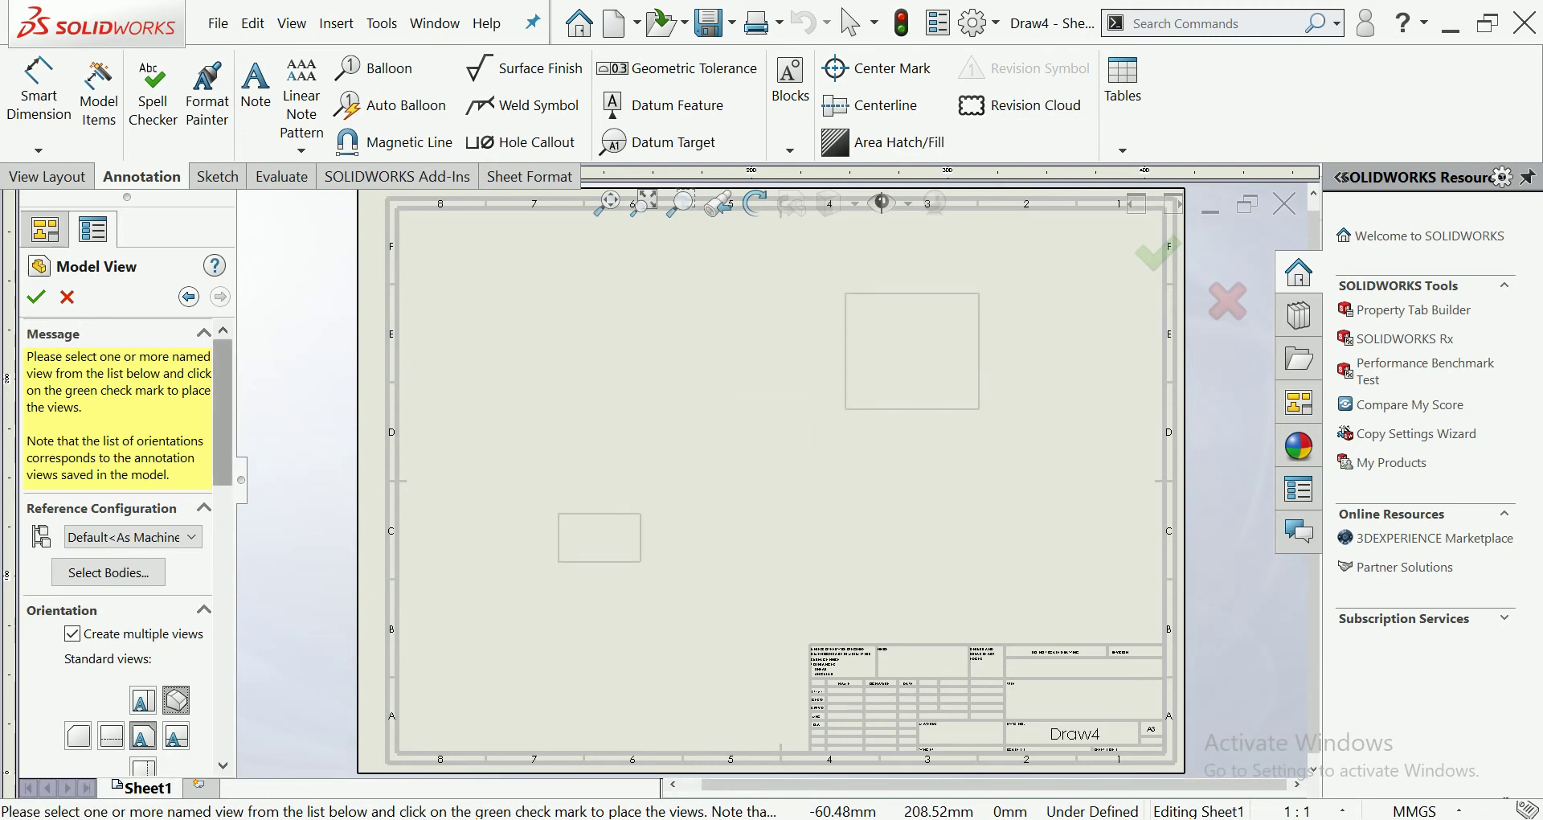
Place the side and isometric model views using a custom 1:20 scale.
scroll(121, 547, "down", 3)
scroll(121, 547, "down", 3)
scroll(121, 546, "down", 3)
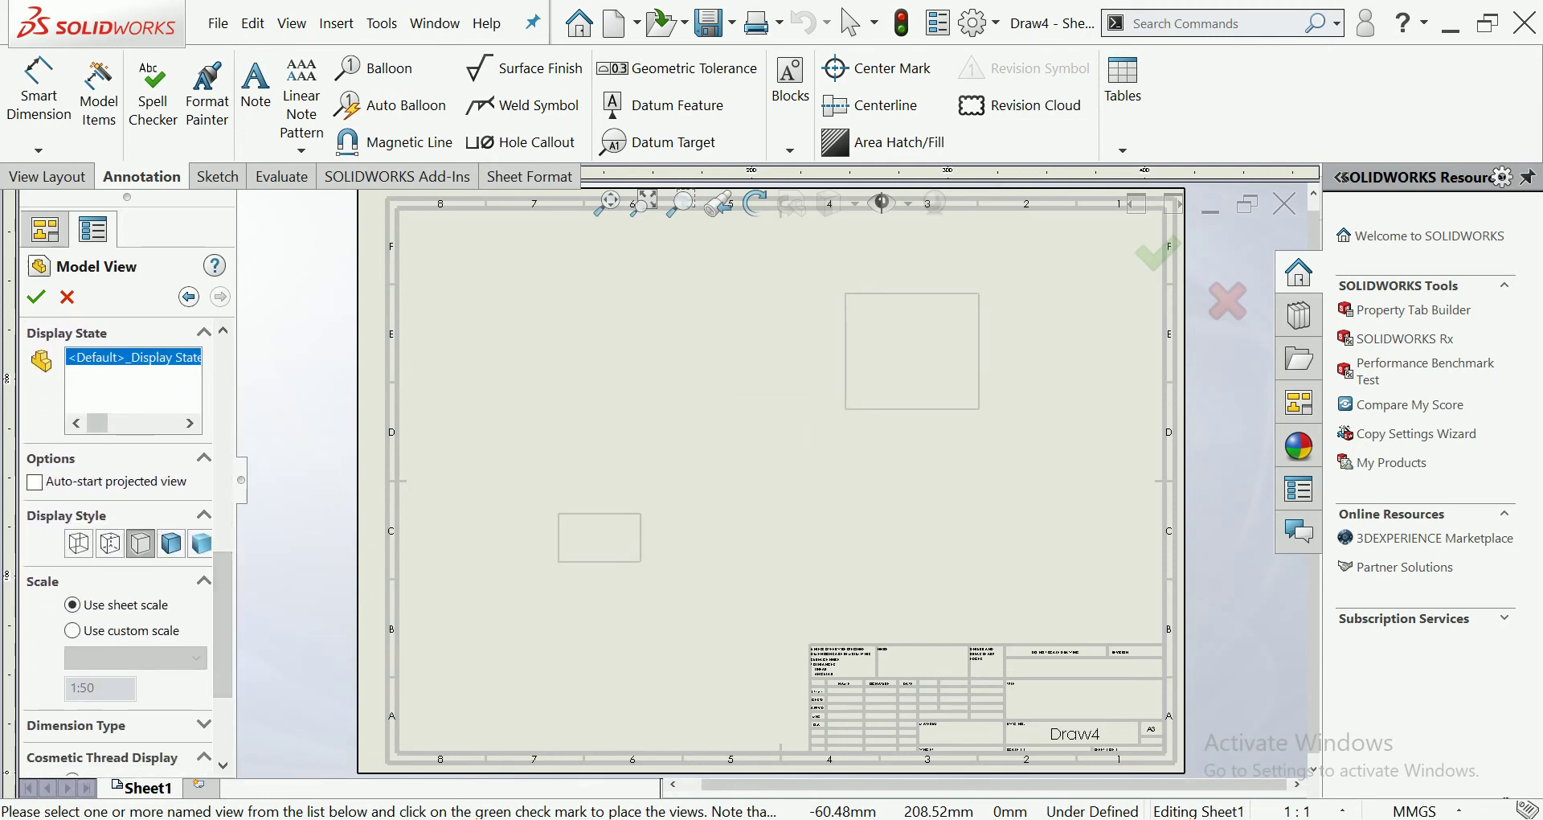
scroll(121, 546, "down", 3)
left_click(72, 567)
left_click(135, 595)
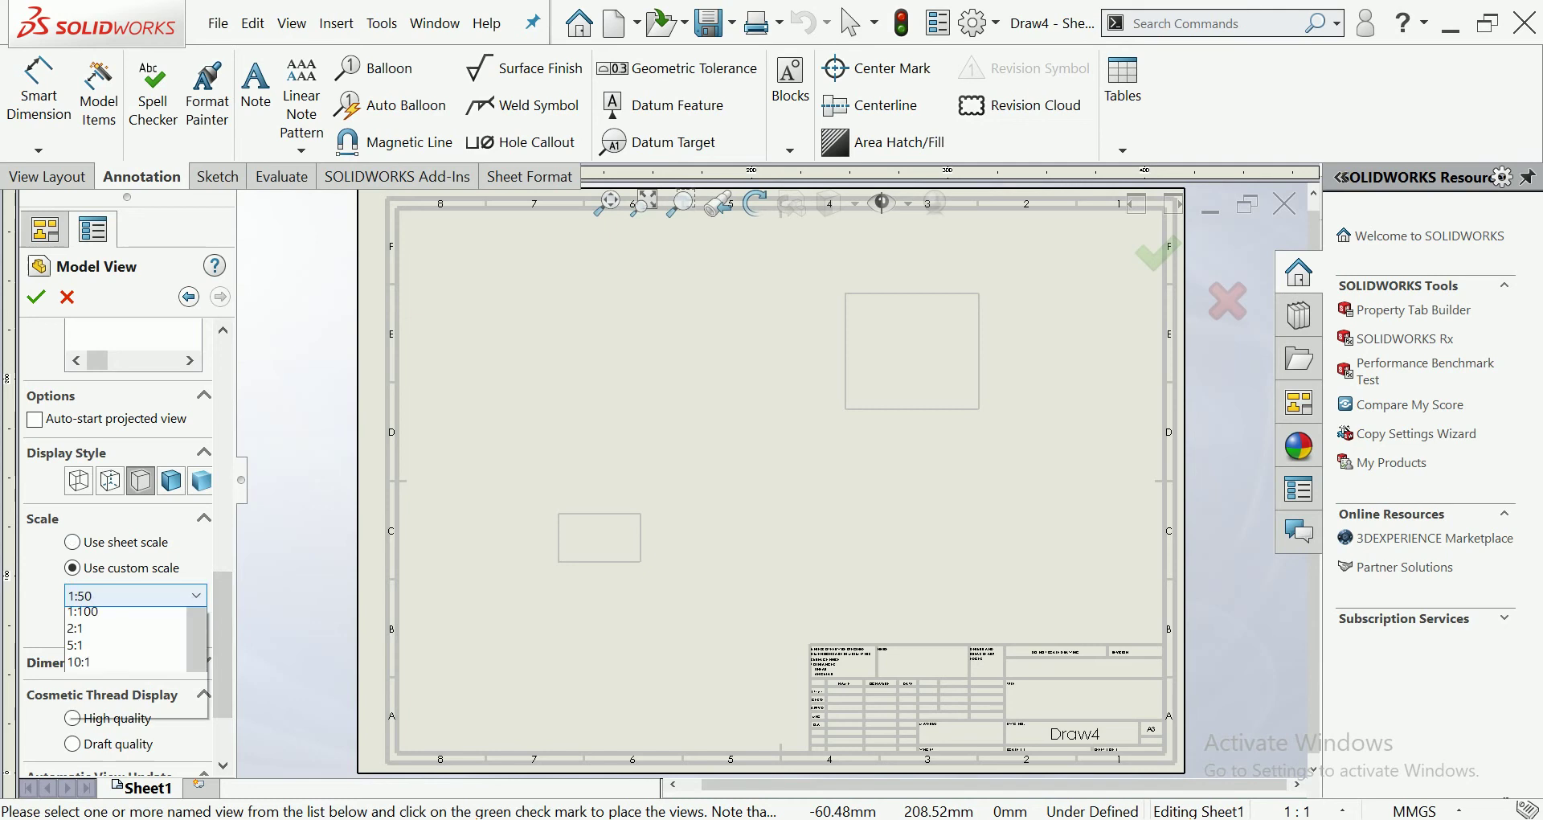
left_click(96, 692)
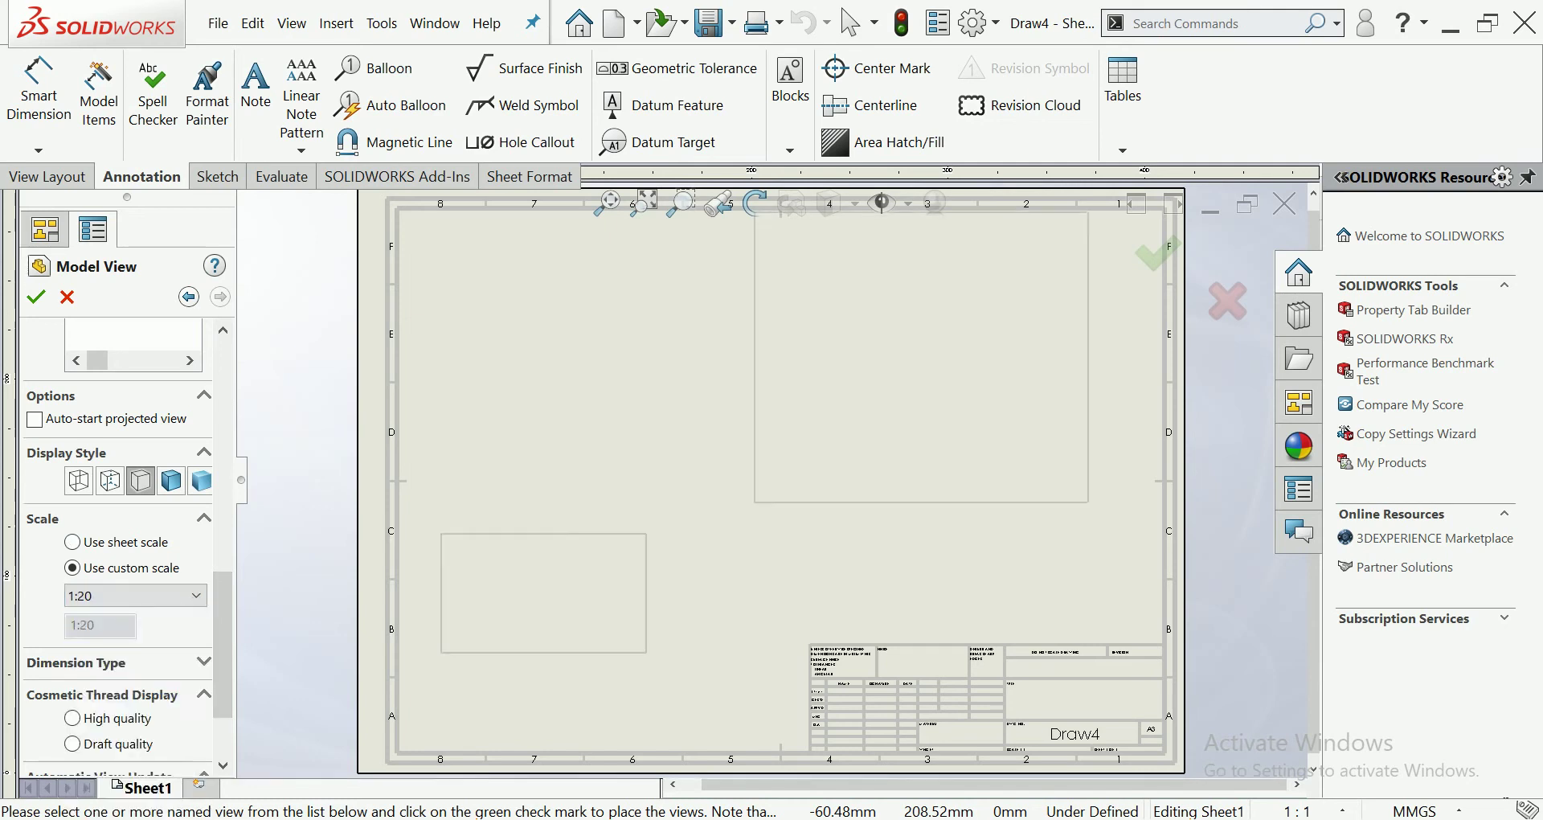
key("f")
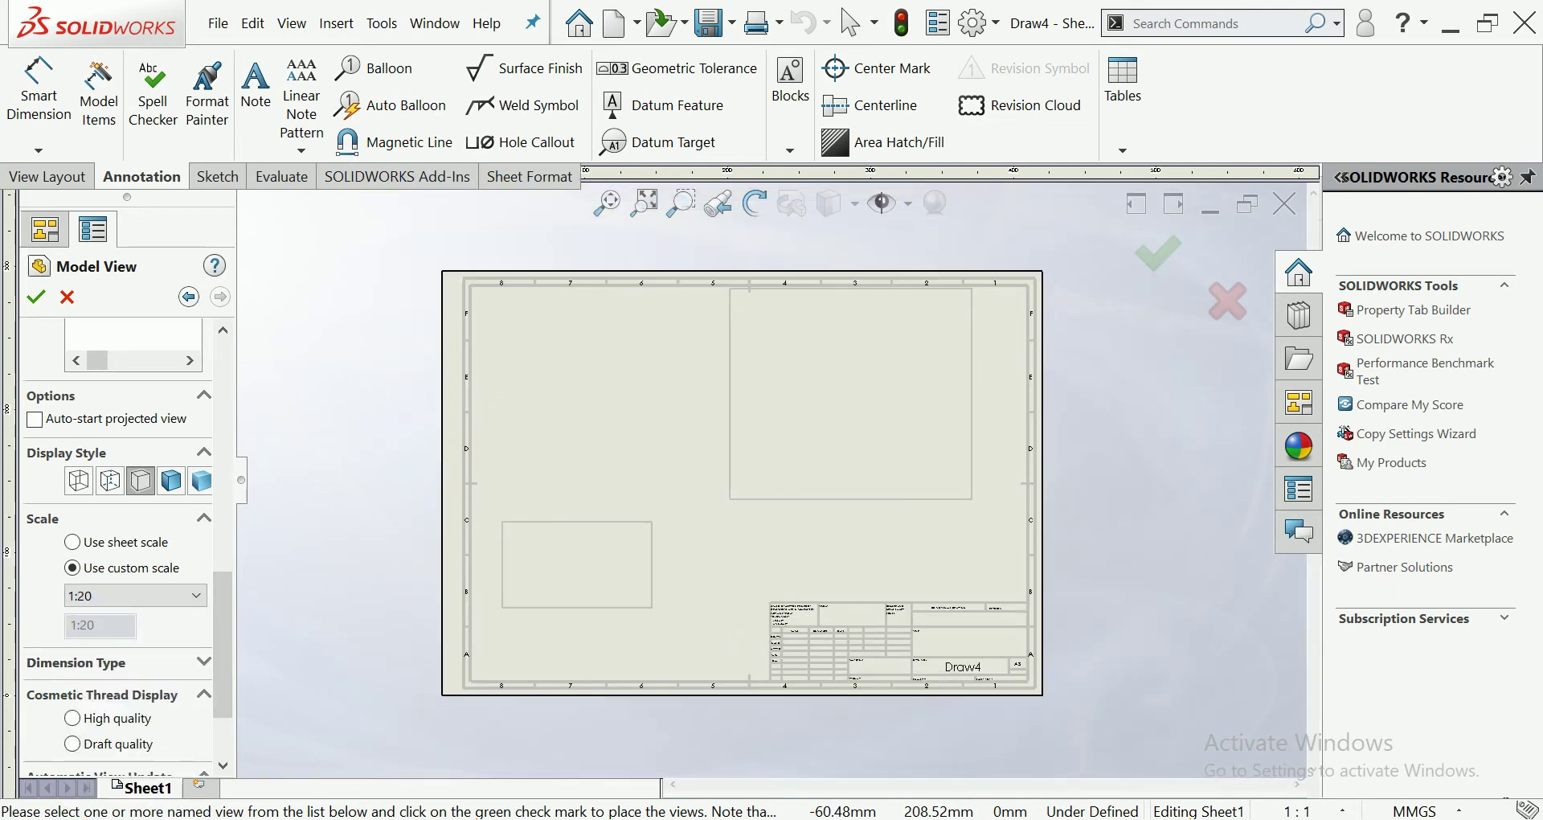
key("Return")
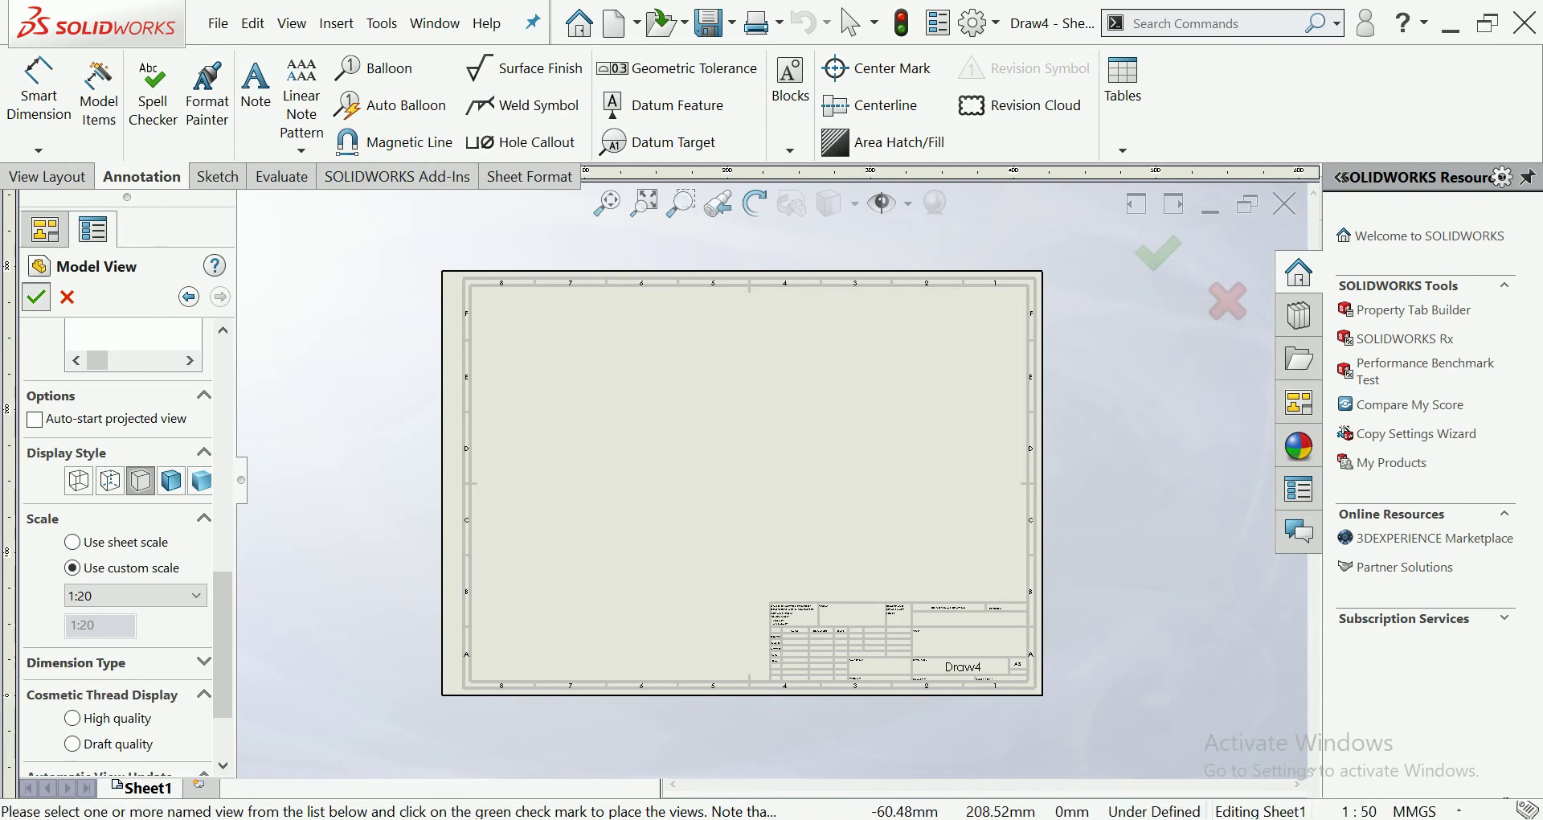
scroll(462, 626, "down", 2)
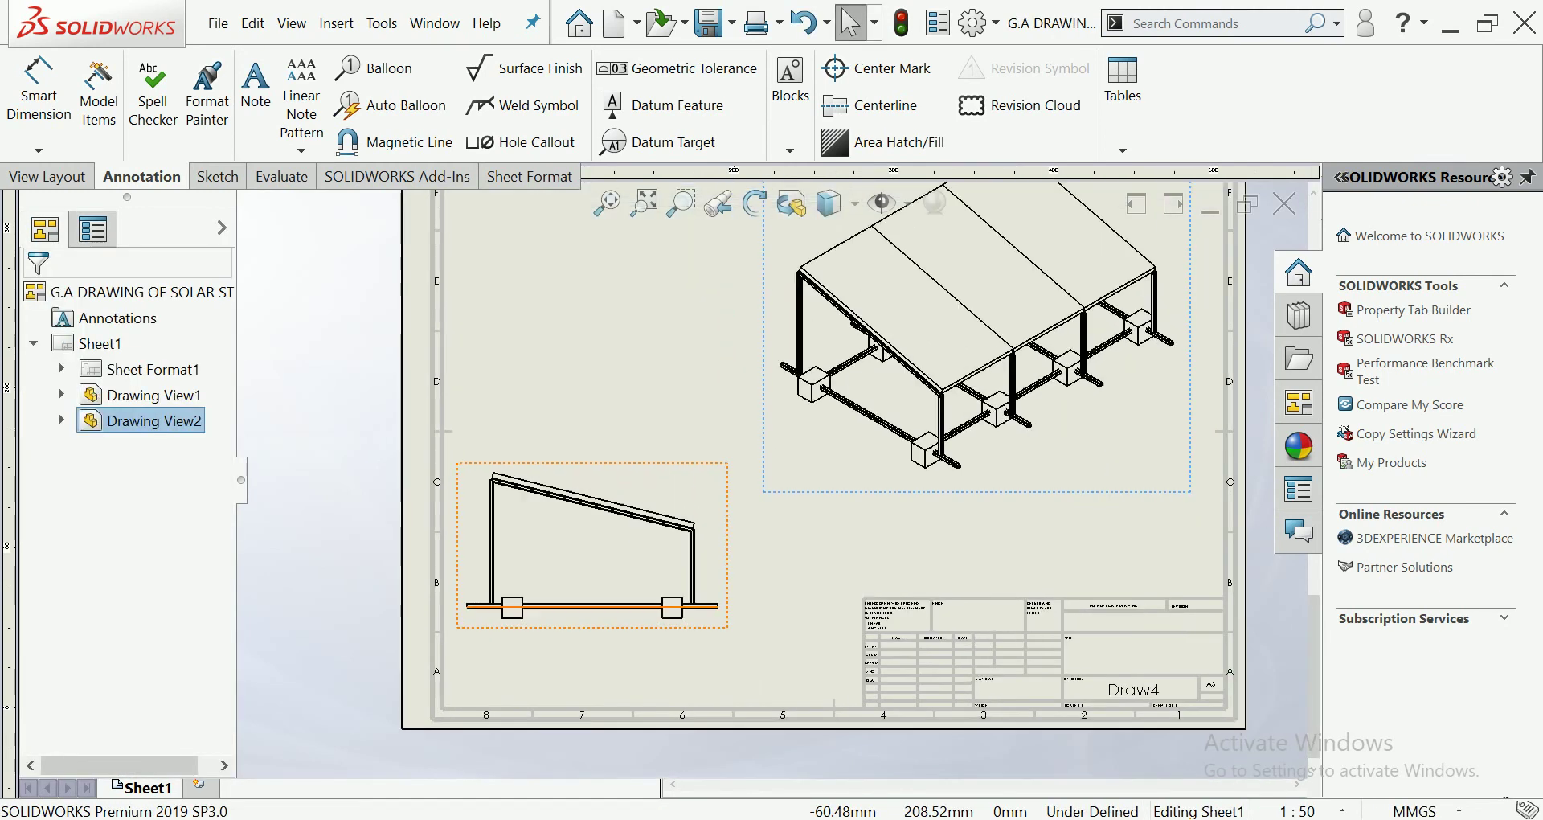
Switch the side view's scale to User Defined.
left_click(626, 554)
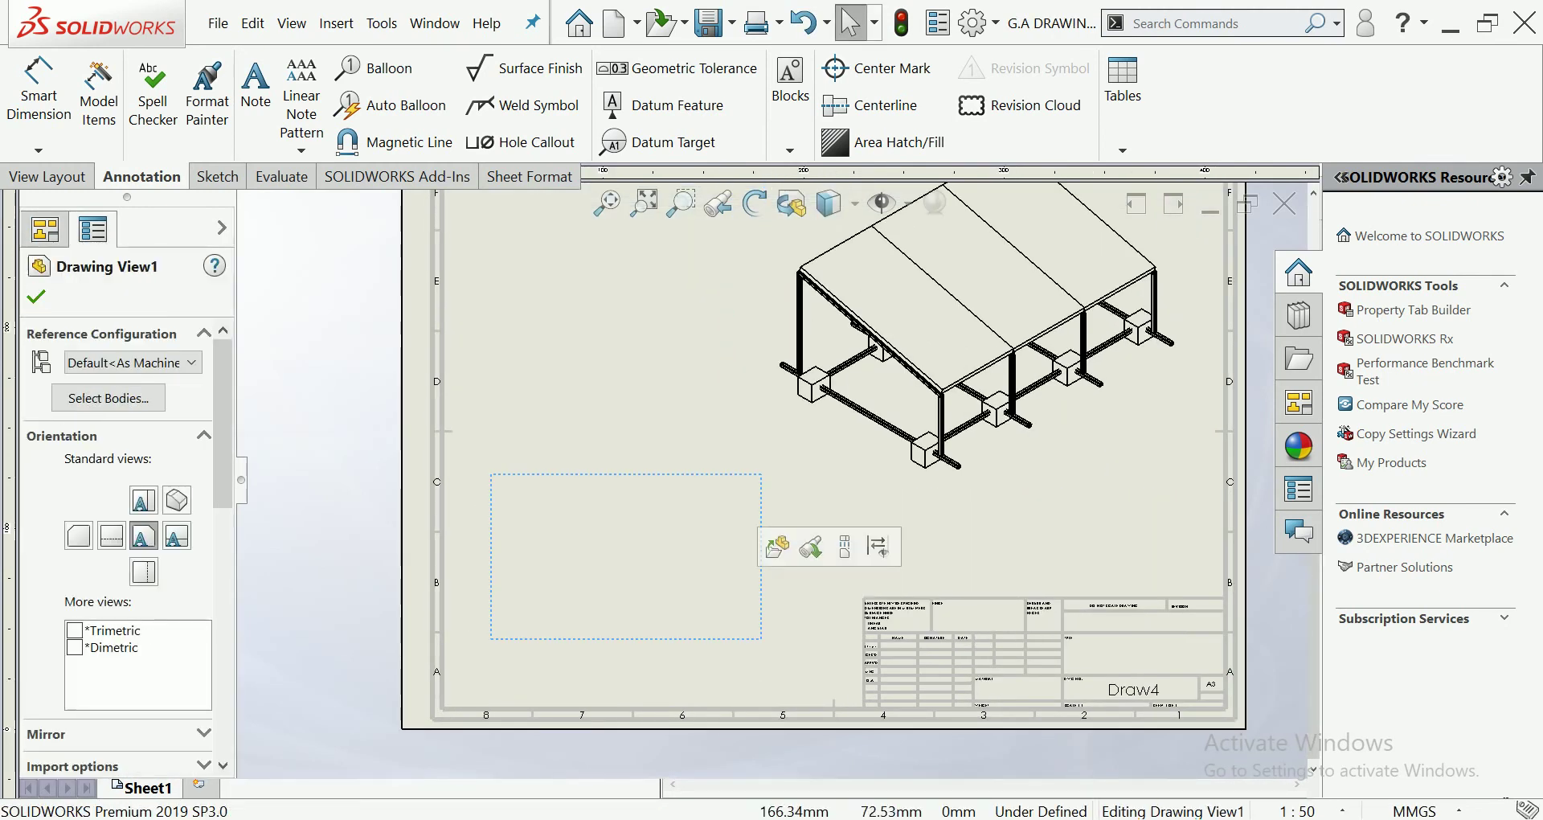
scroll(121, 546, "down", 1)
scroll(121, 546, "down", 5)
scroll(120, 546, "down", 4)
scroll(120, 546, "down", 2)
left_click(137, 561)
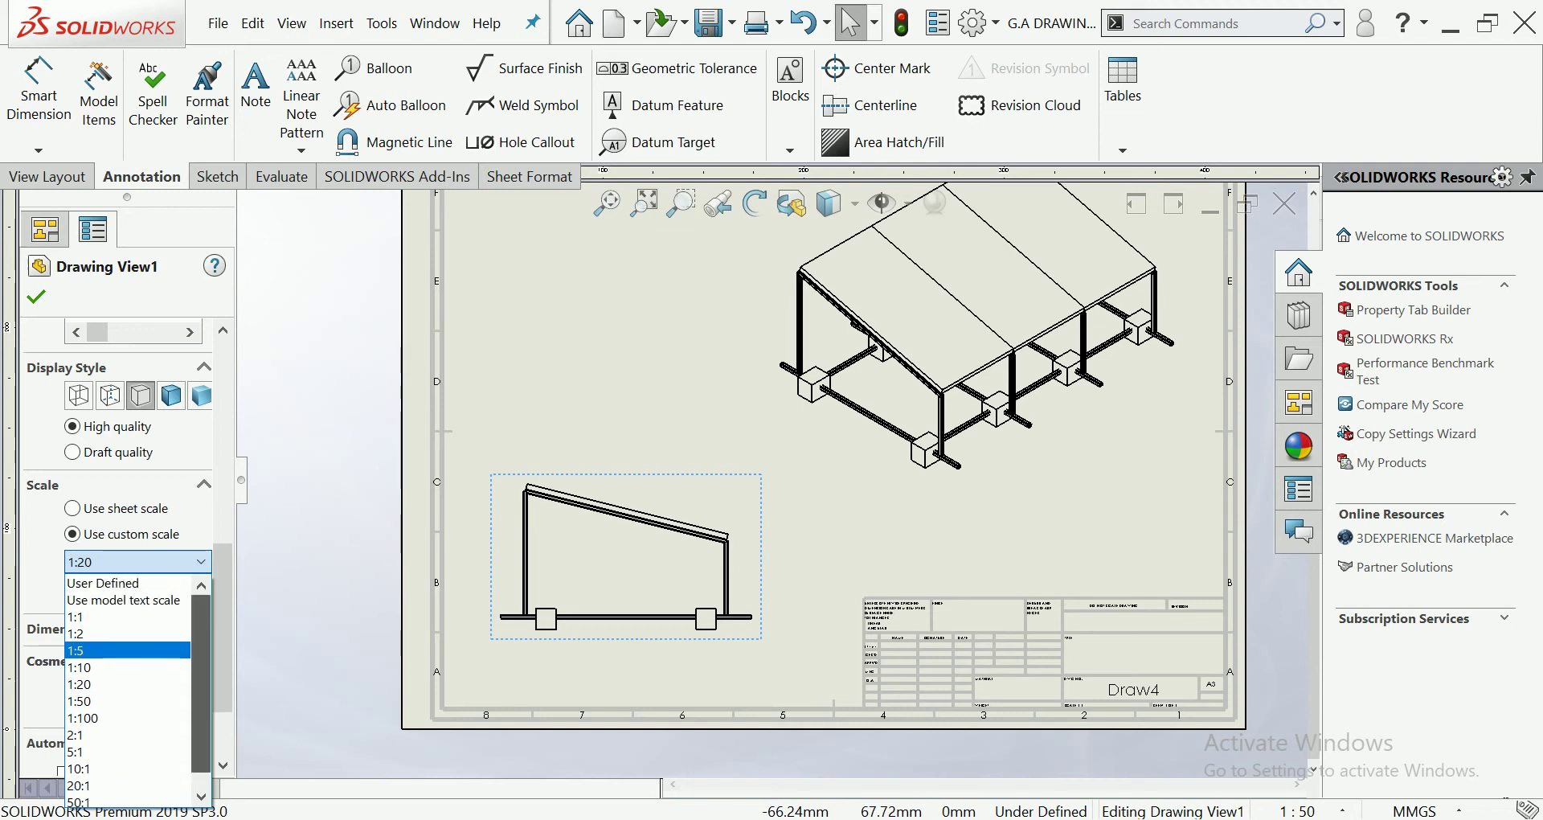
key("Up")
key("Up")
key("Up")
key("Return")
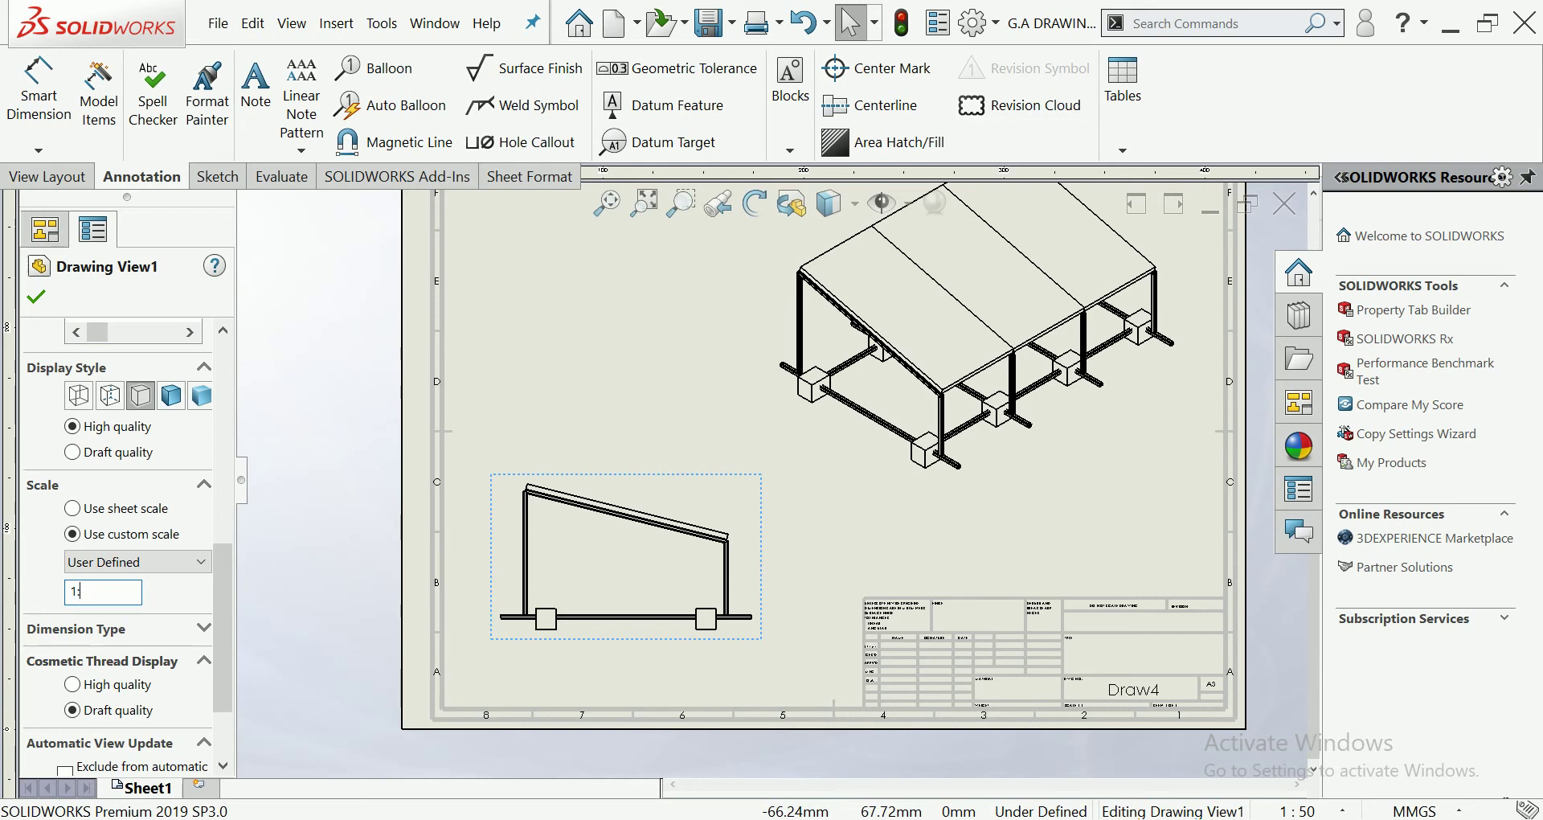
type(":17")
Try 1:18 and 1:17, settle the side view on 1:15, and shift it right and down.
key("Return")
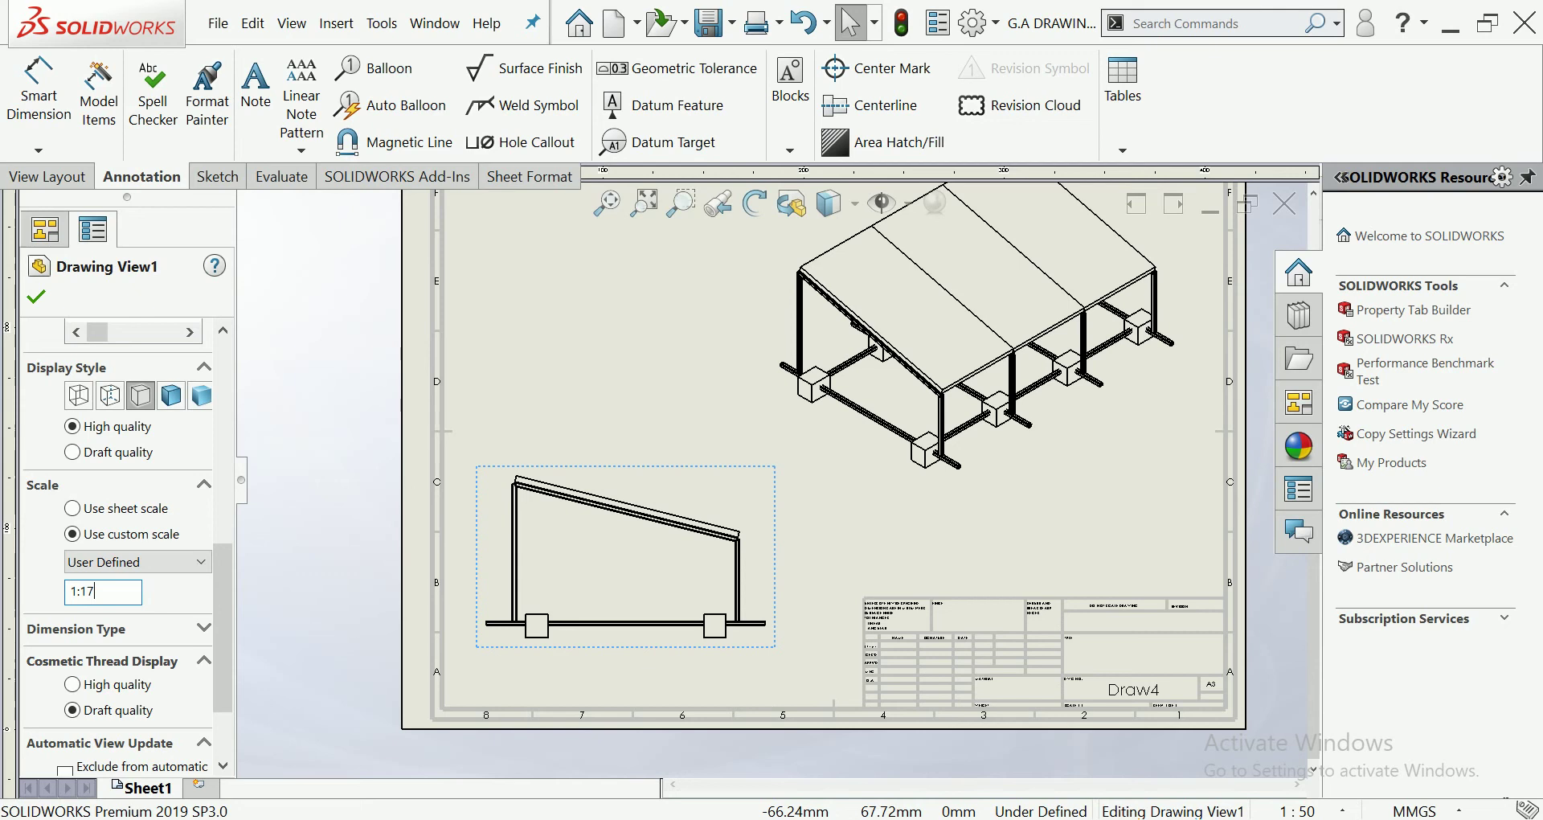
key("Return")
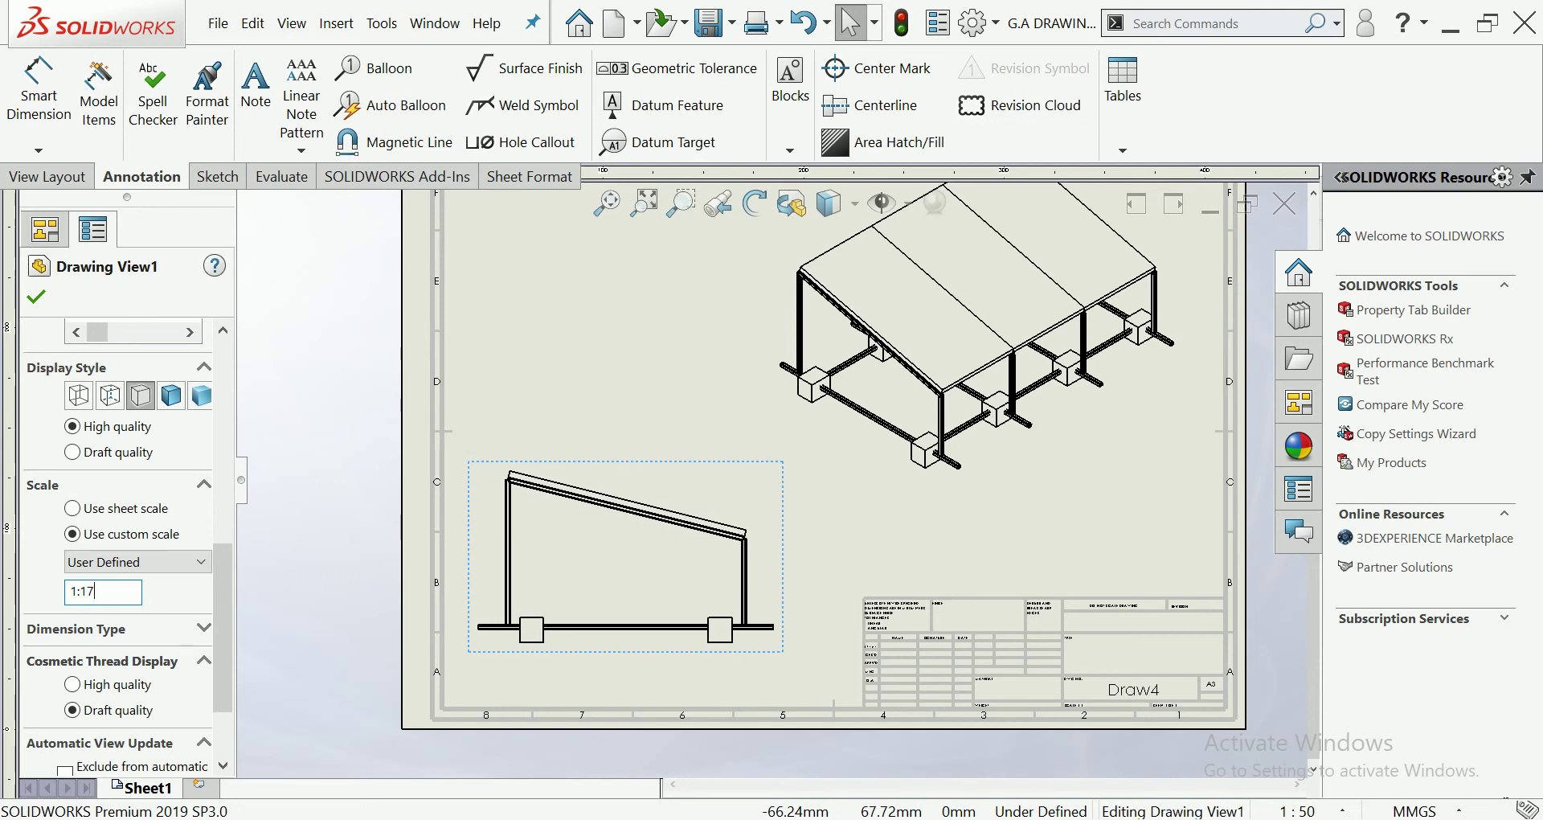
type("5")
key("Return")
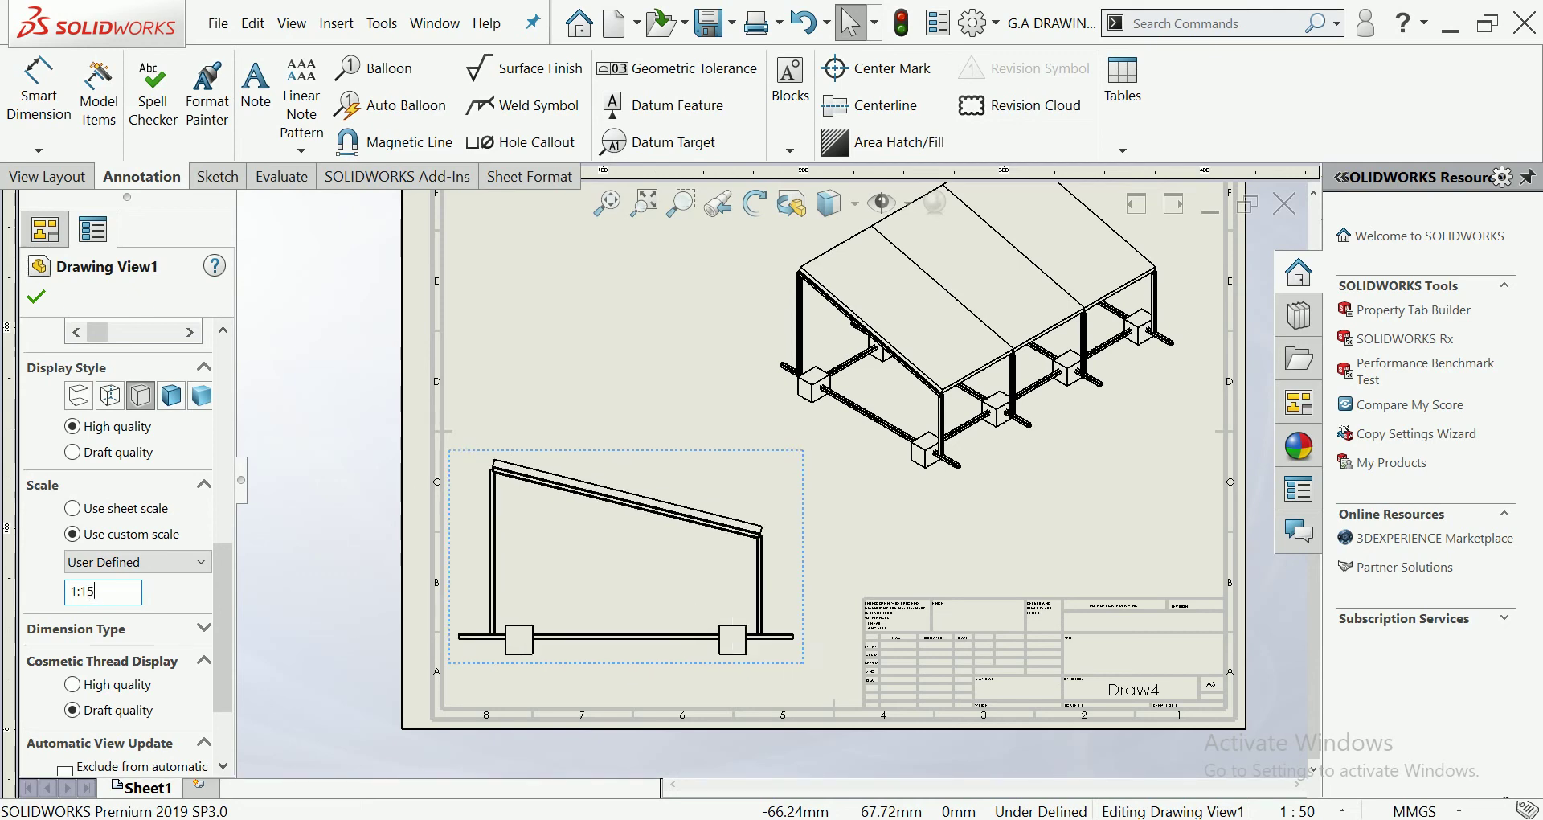
left_click_drag(799, 607, 833, 621)
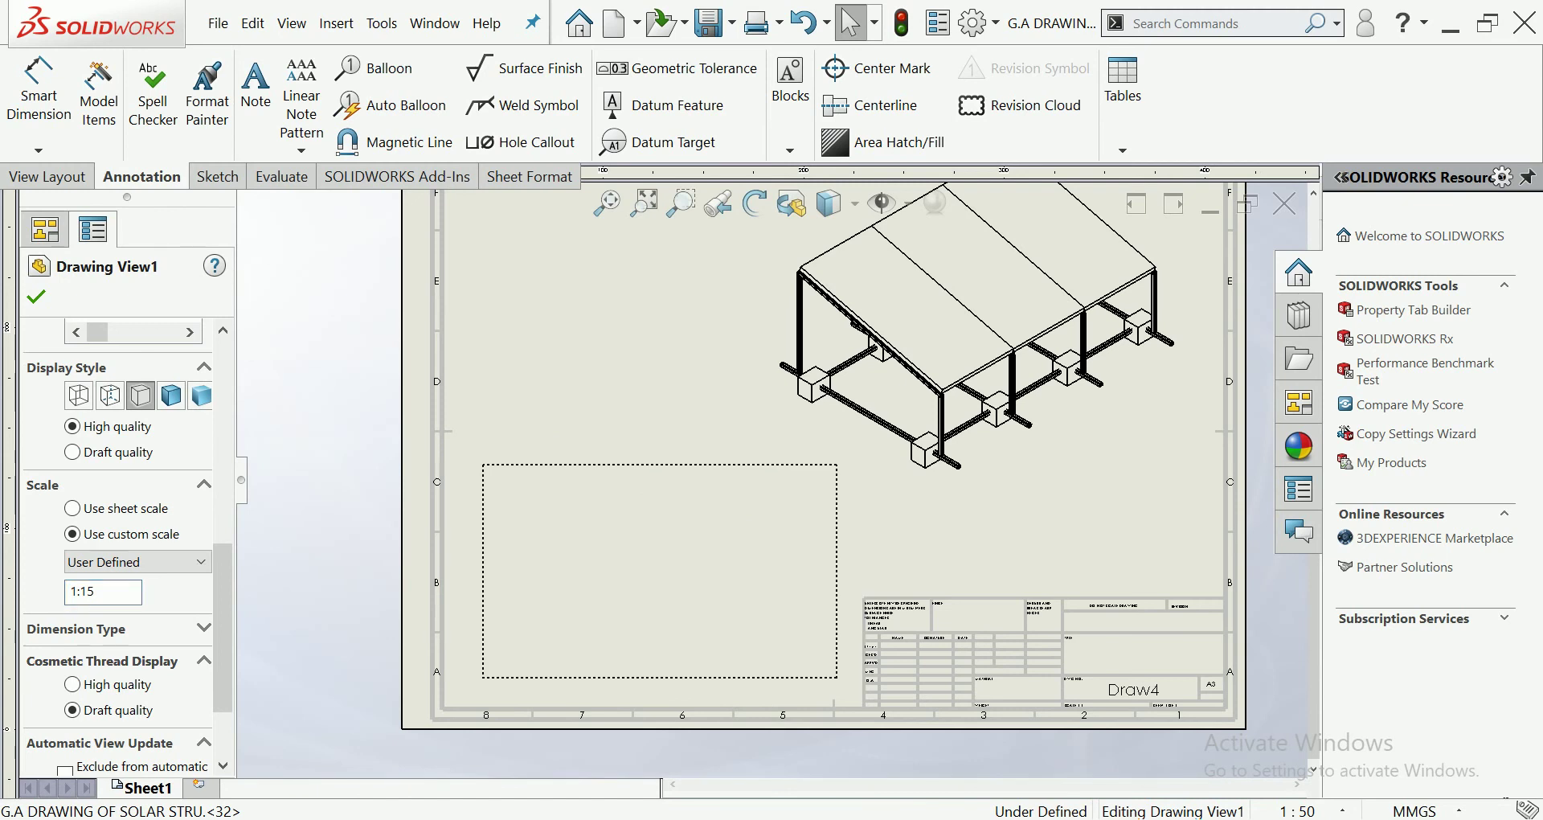
left_click(937, 450)
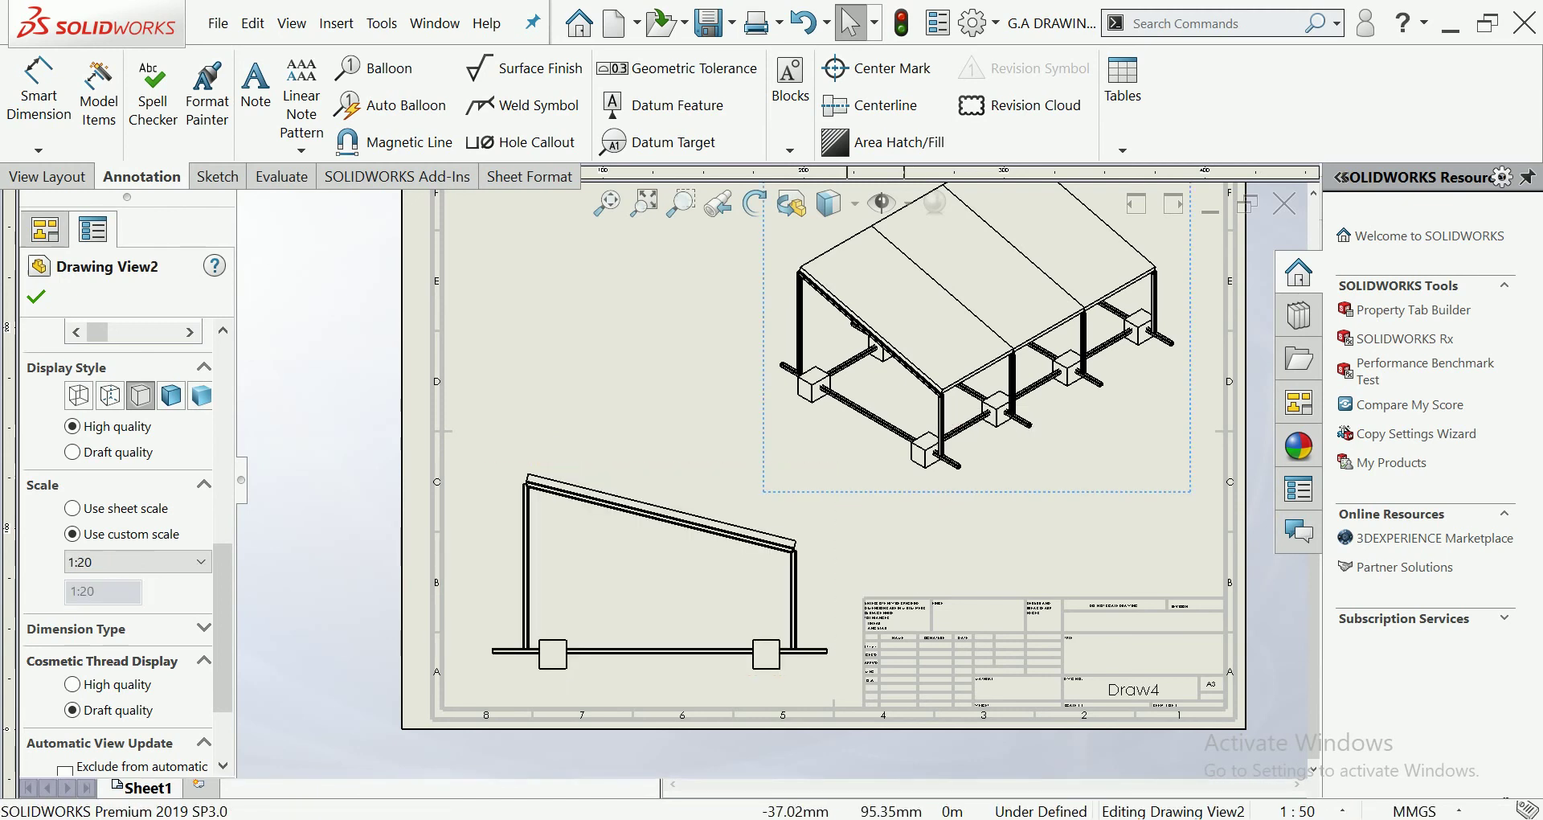
Give the isometric view a user-defined 1:18 scale after briefly trying 1:15.
left_click(137, 561)
left_click(104, 652)
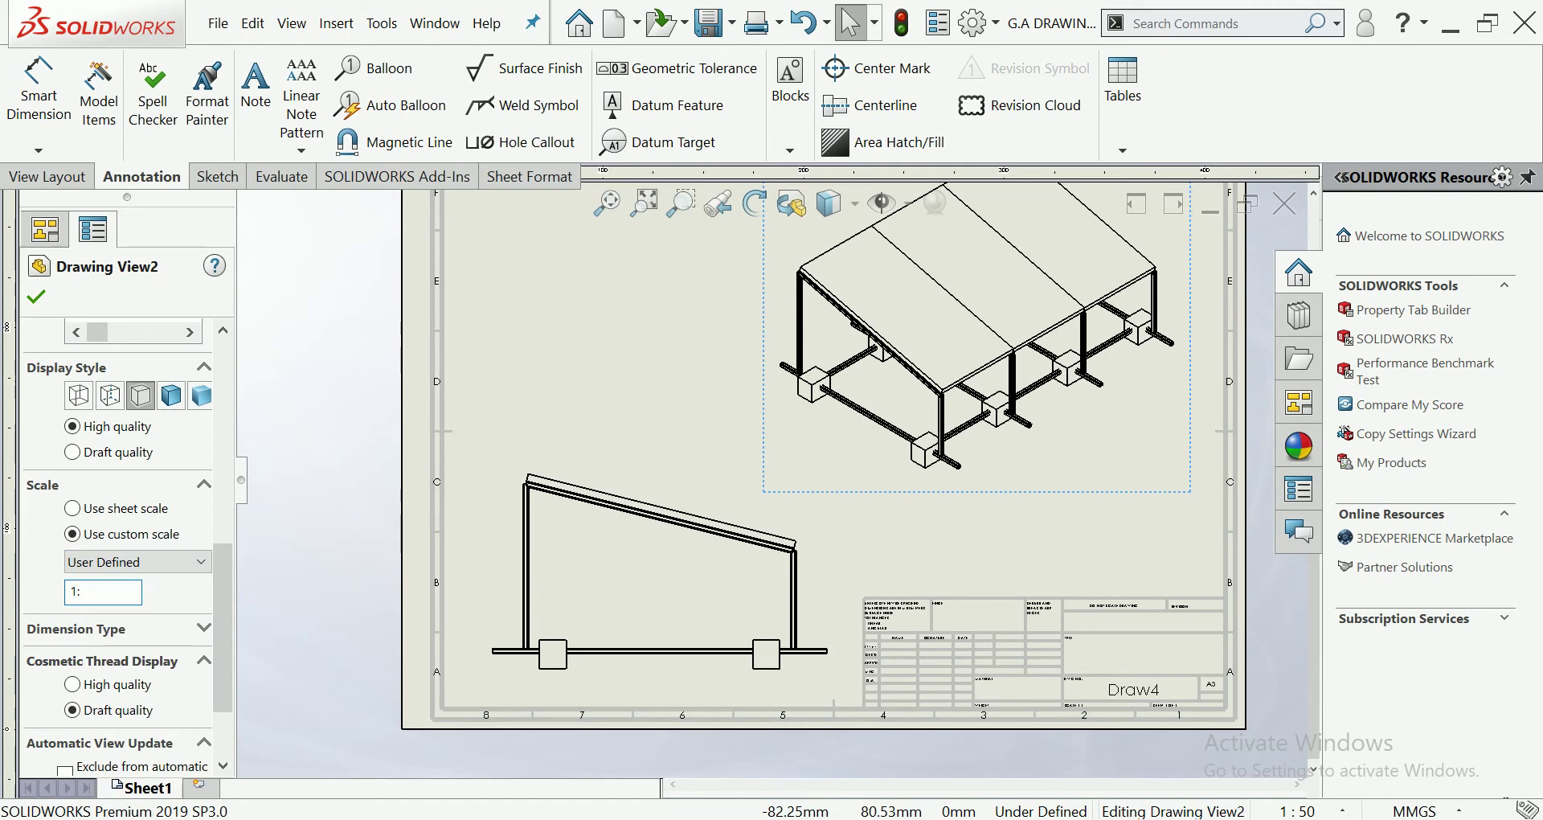
type("18")
key("Return")
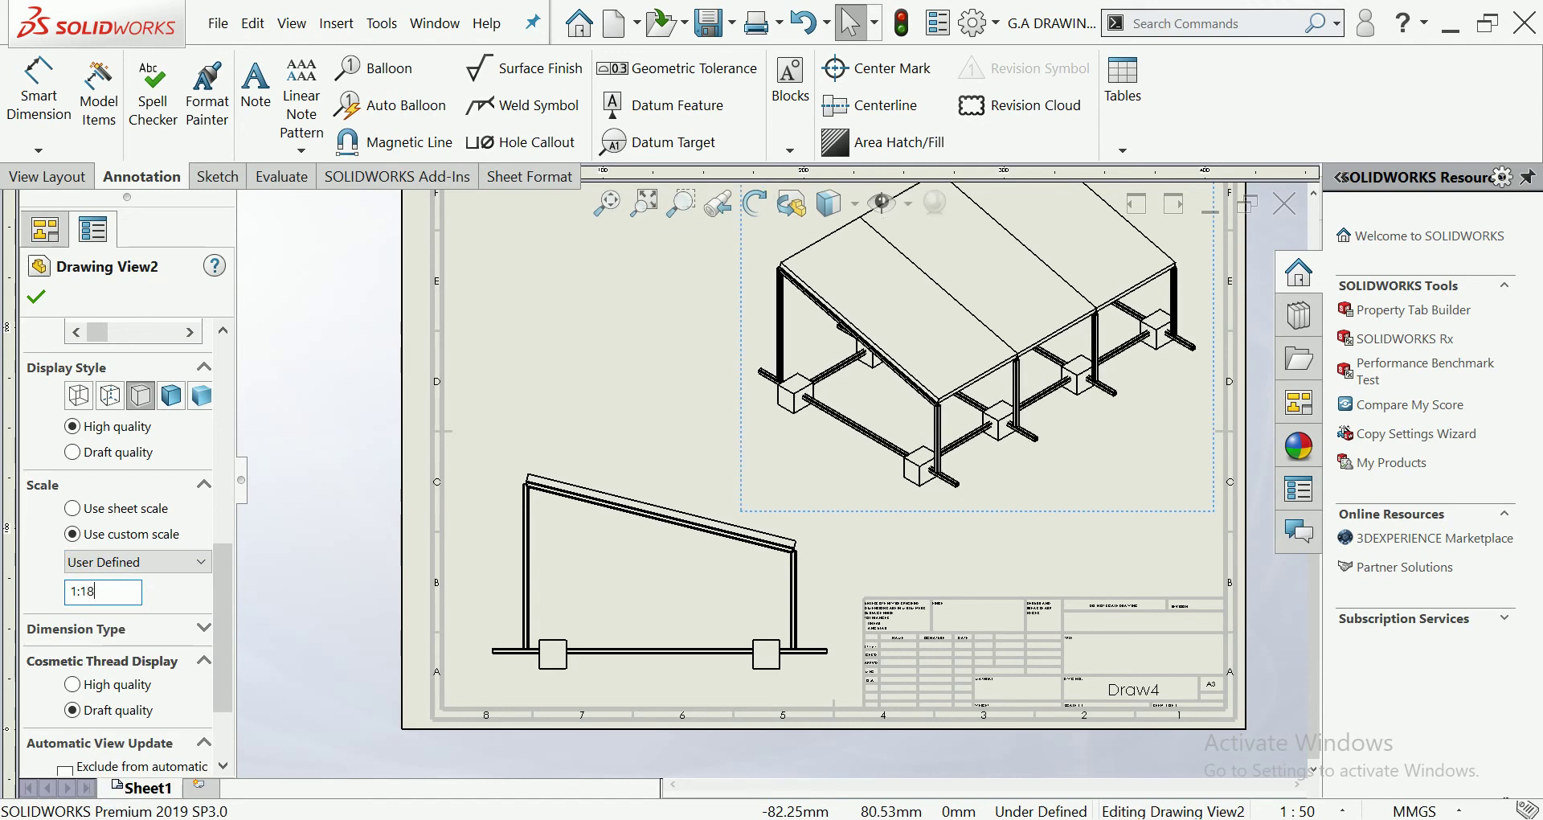
type("5")
key("Return")
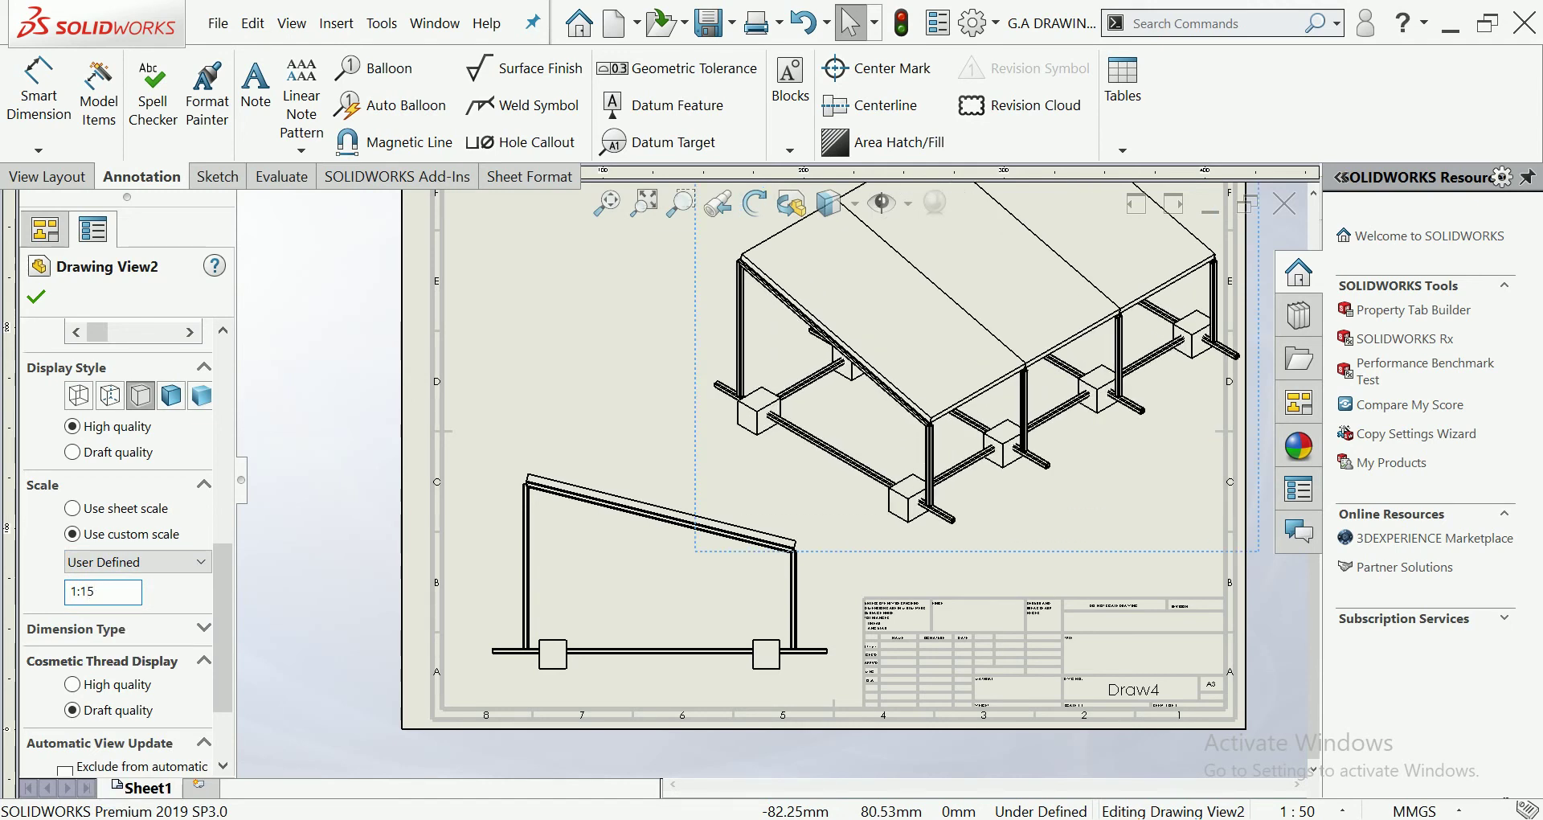
scroll(771, 479, "down", 3)
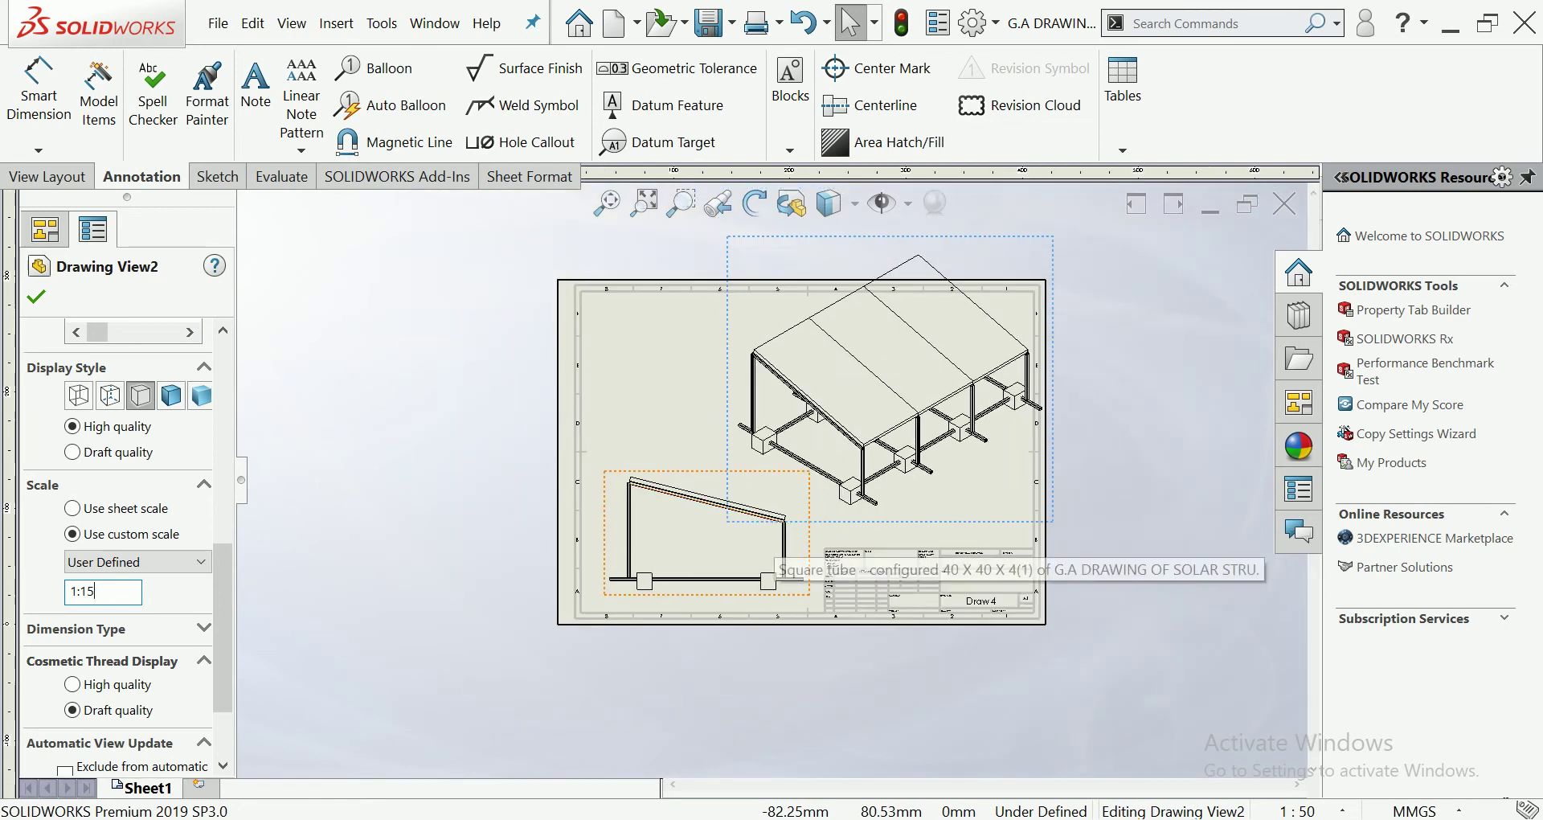
type("8")
key("Return")
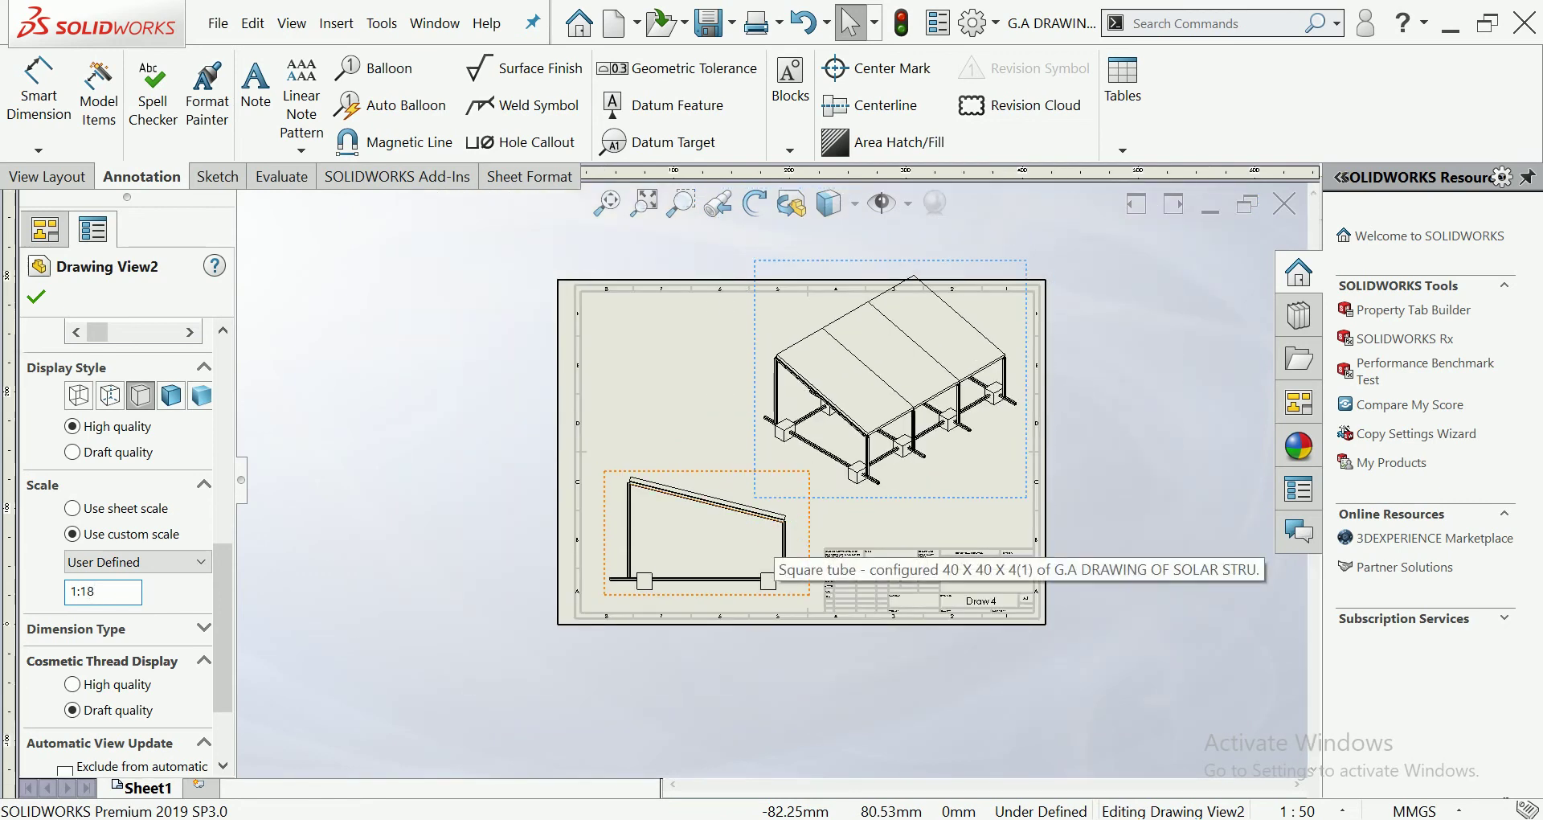
scroll(996, 489, "up", 2)
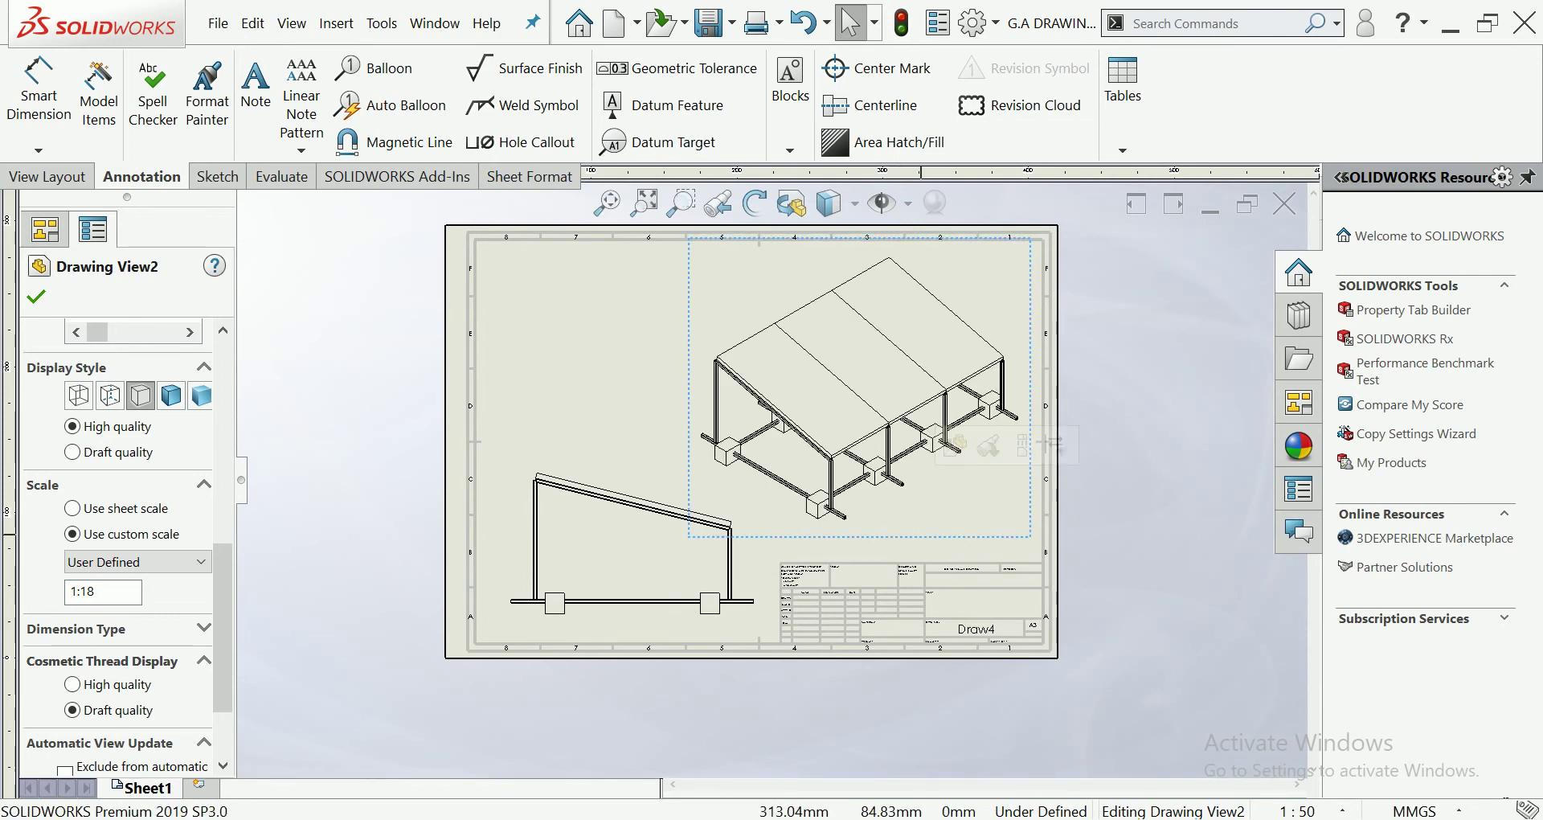
key("Escape")
scroll(611, 587, "up", 2)
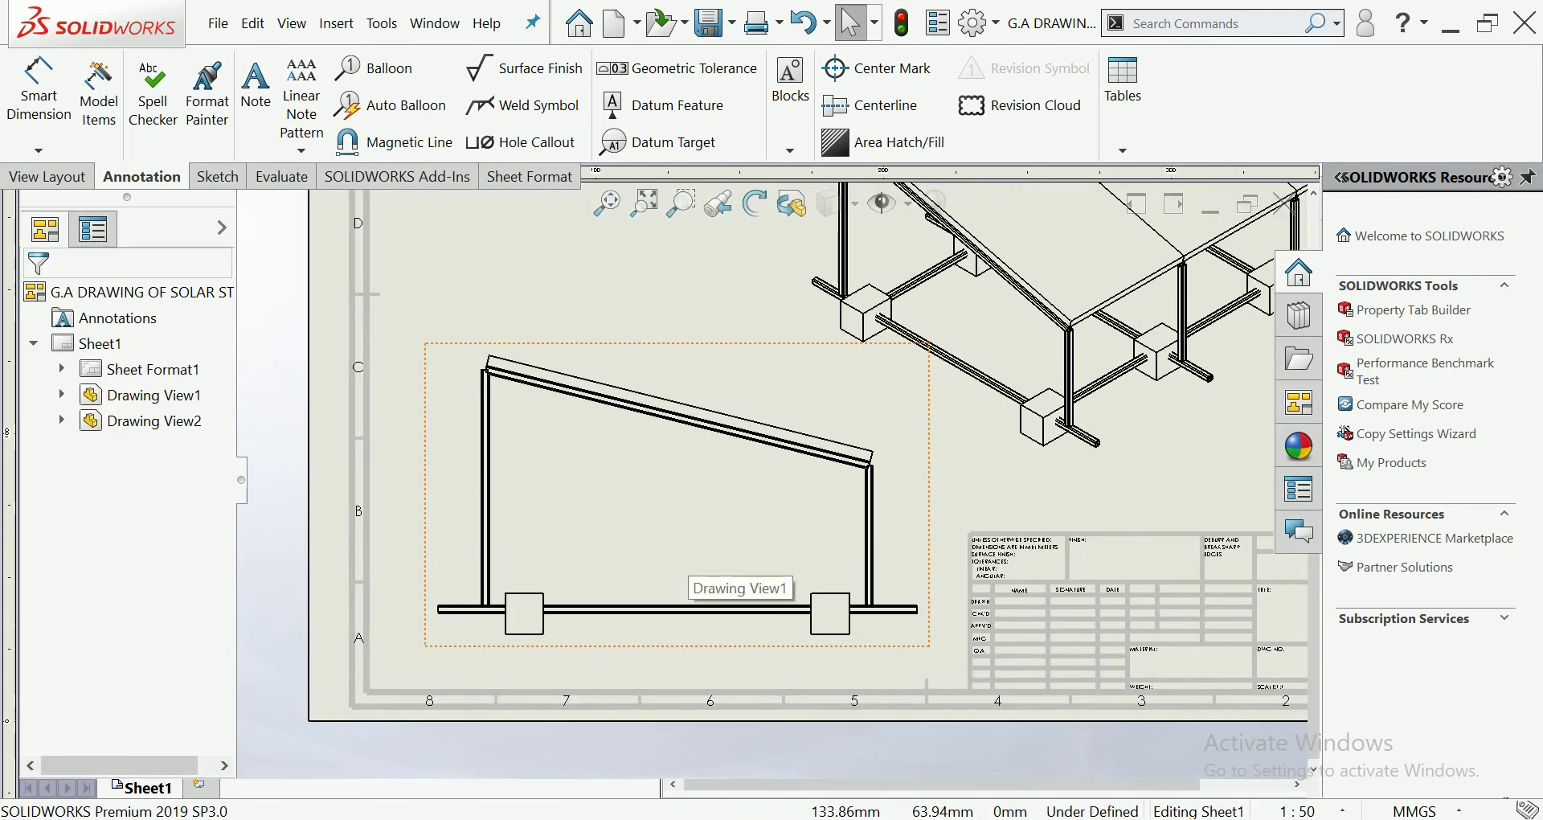
Set the side view to Hidden Lines Visible with Draft quality.
left_click(723, 572)
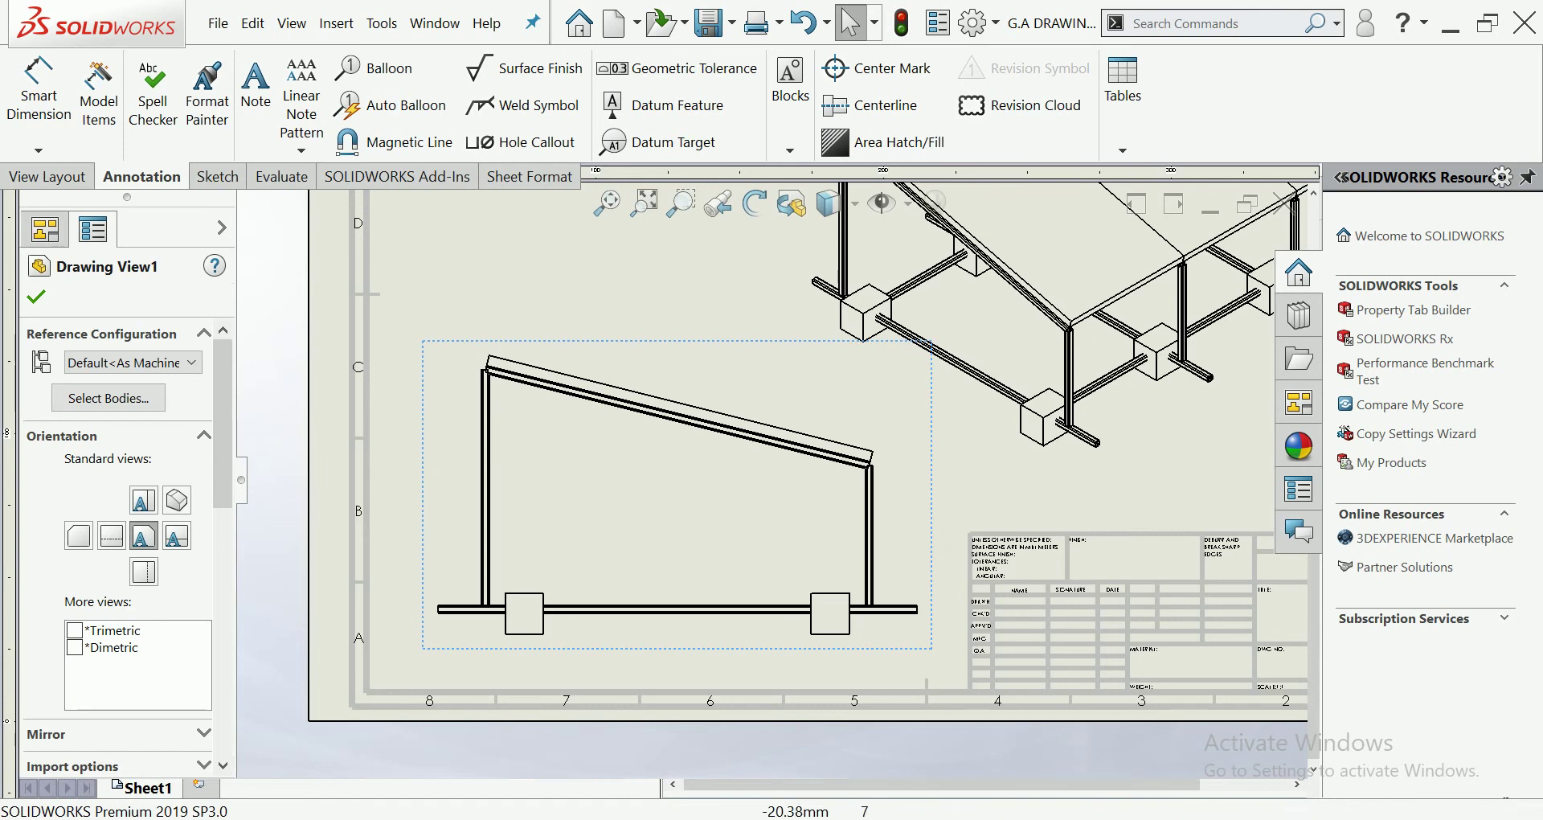
left_click(110, 522)
left_click(71, 579)
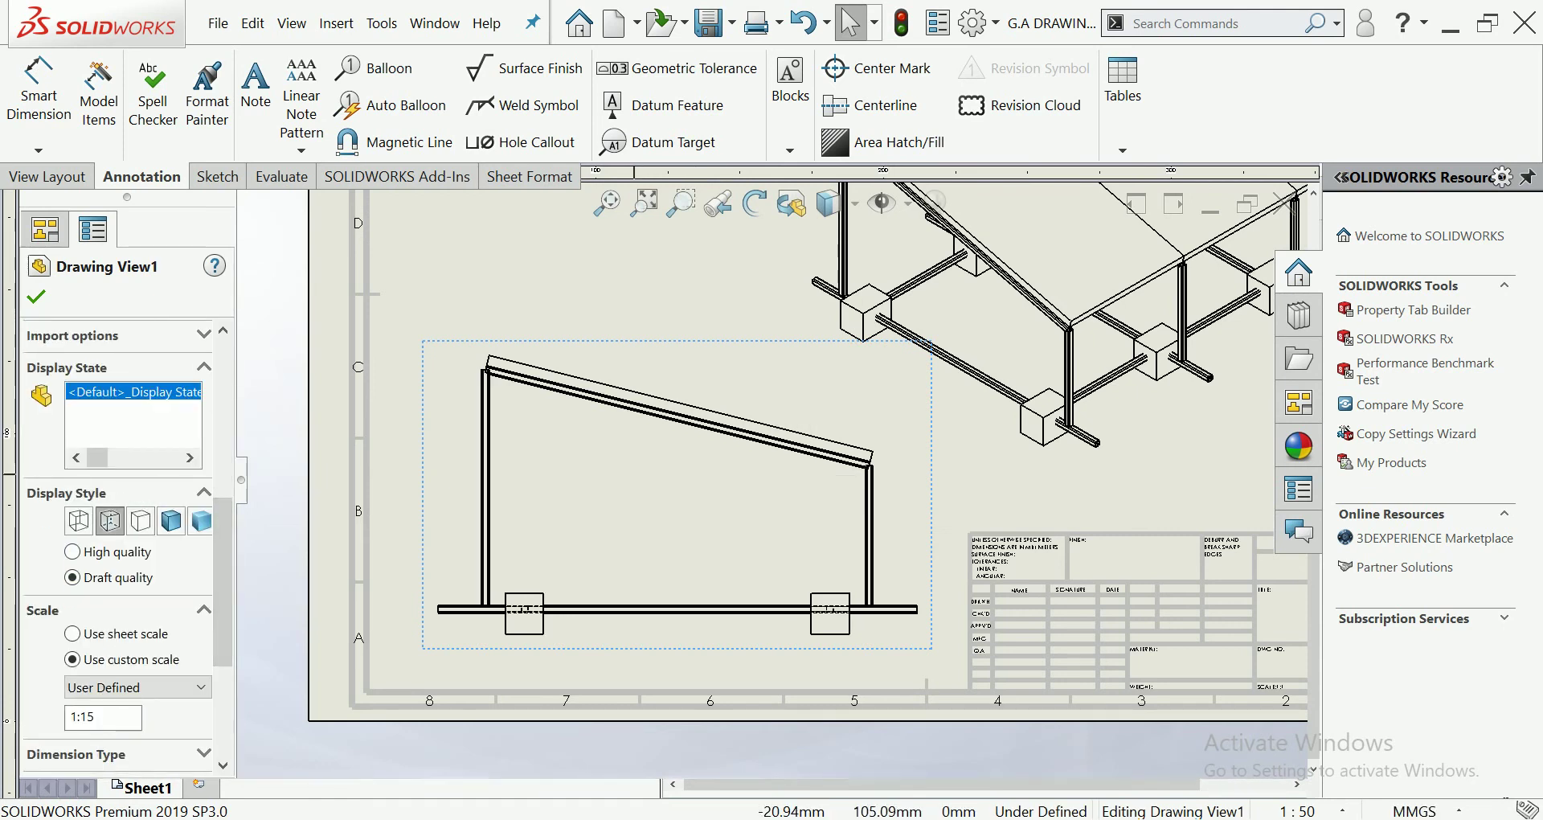
left_click(35, 297)
Add vertical centerlines through the left and right base blocks.
left_click(869, 105)
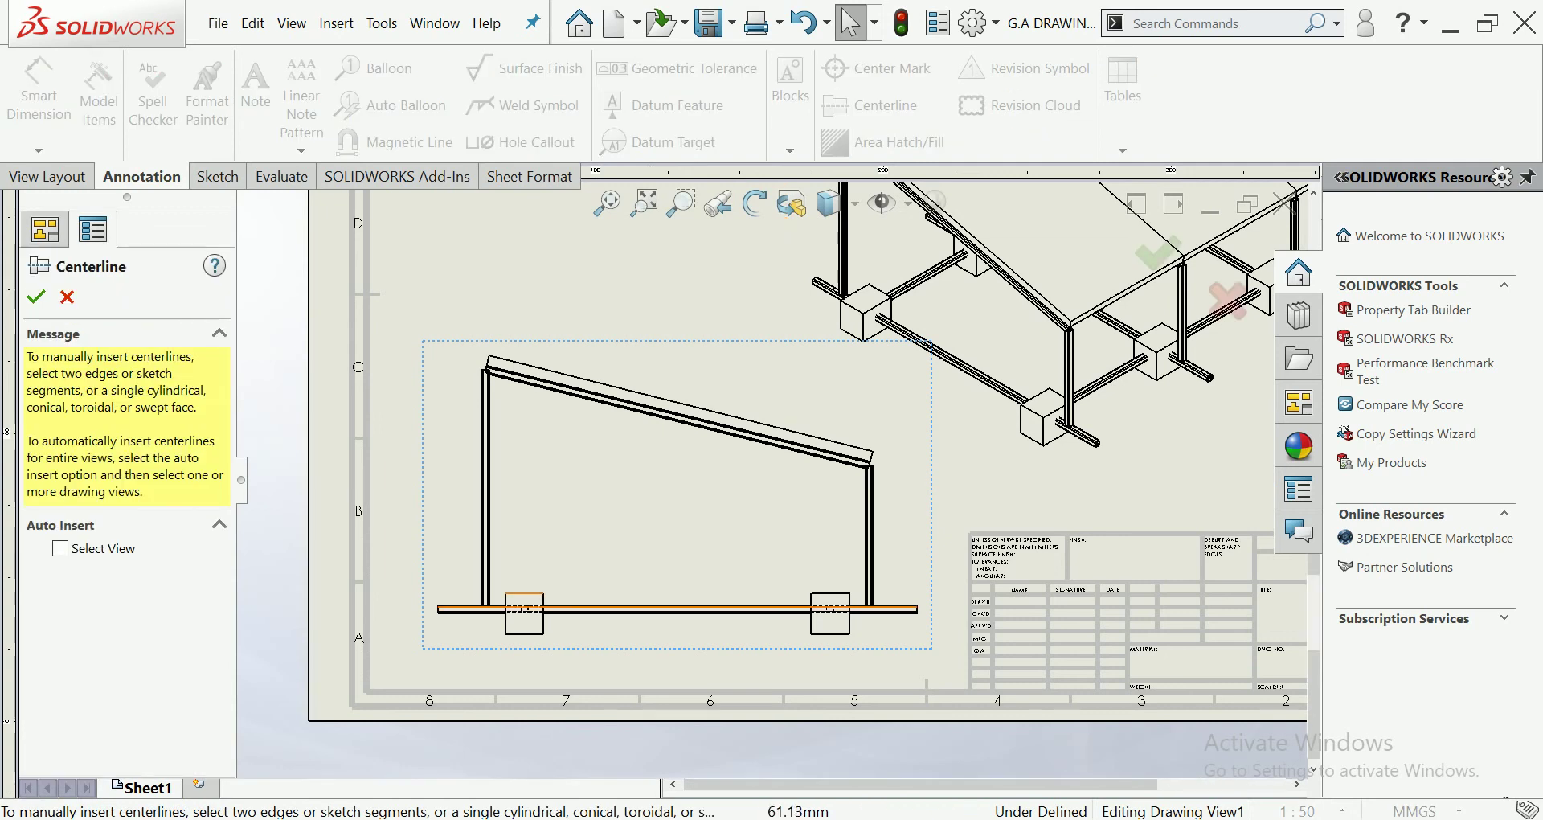
scroll(380, 666, "up", 3)
left_click(600, 593)
left_click(666, 574)
scroll(771, 476, "down", 1)
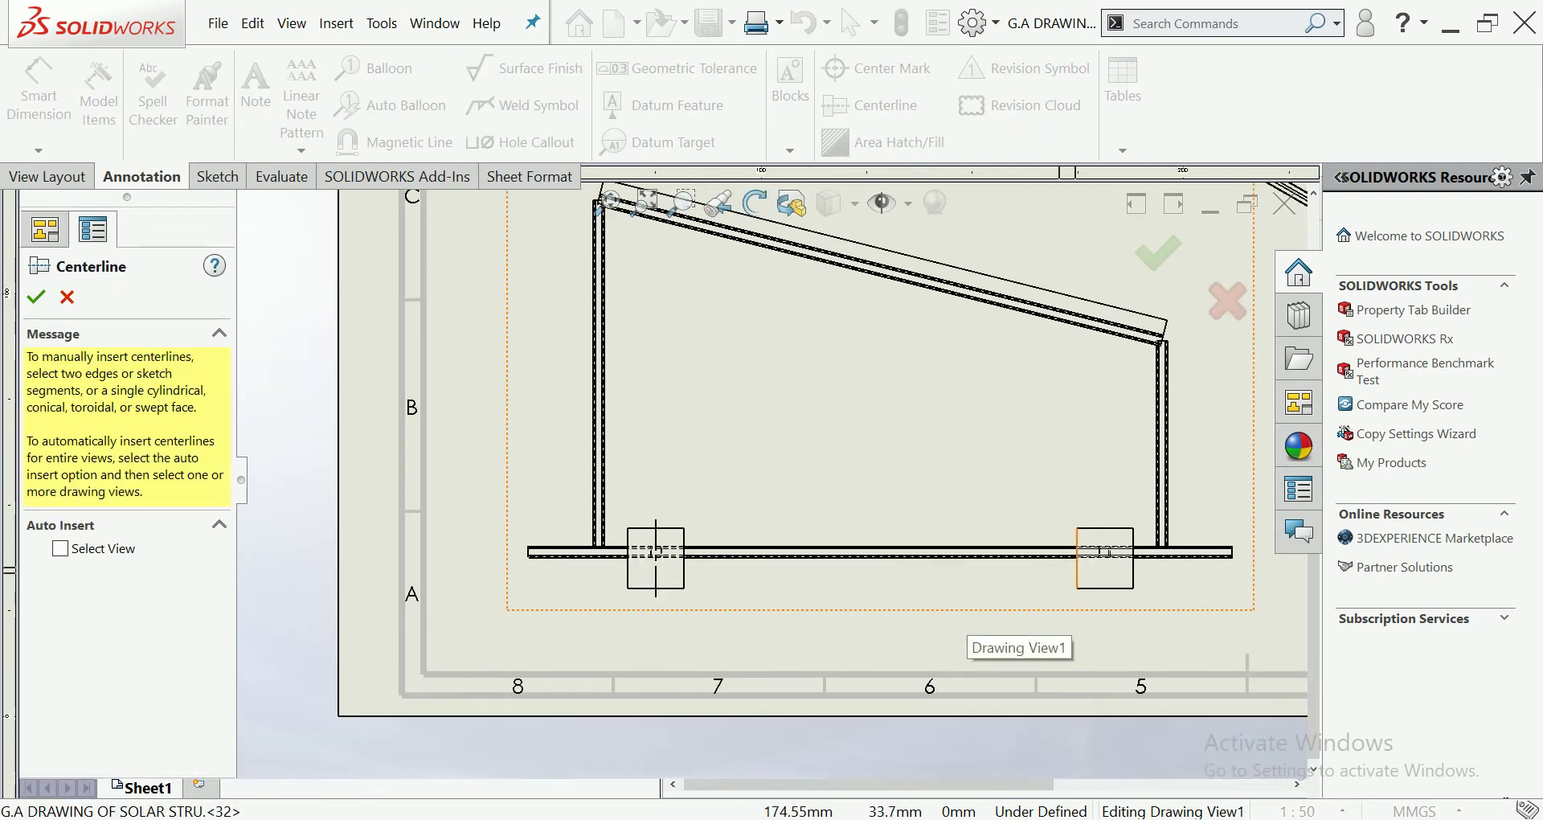
left_click(1077, 572)
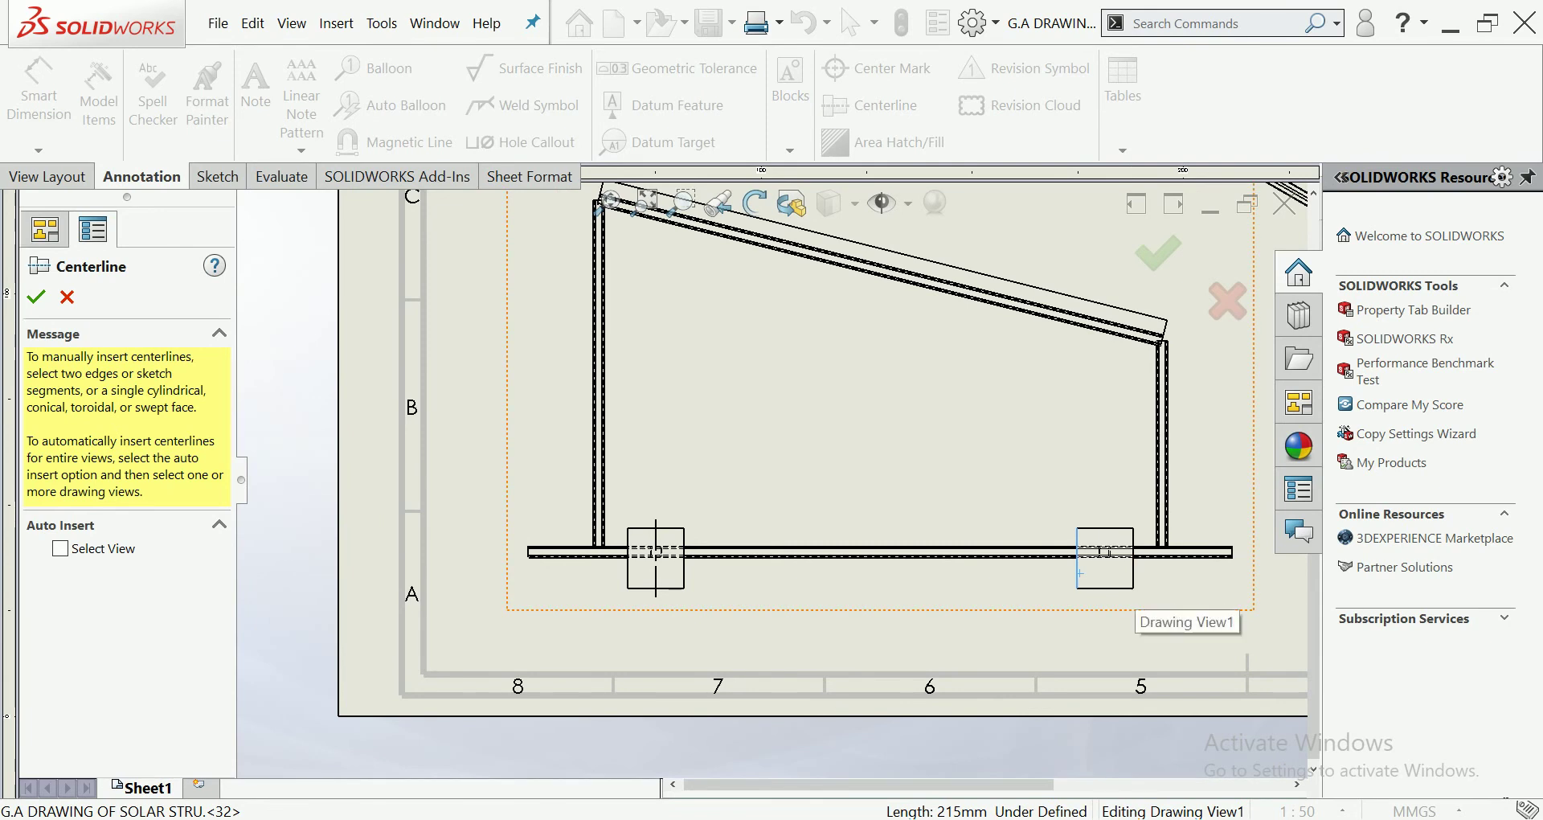
left_click(1133, 583)
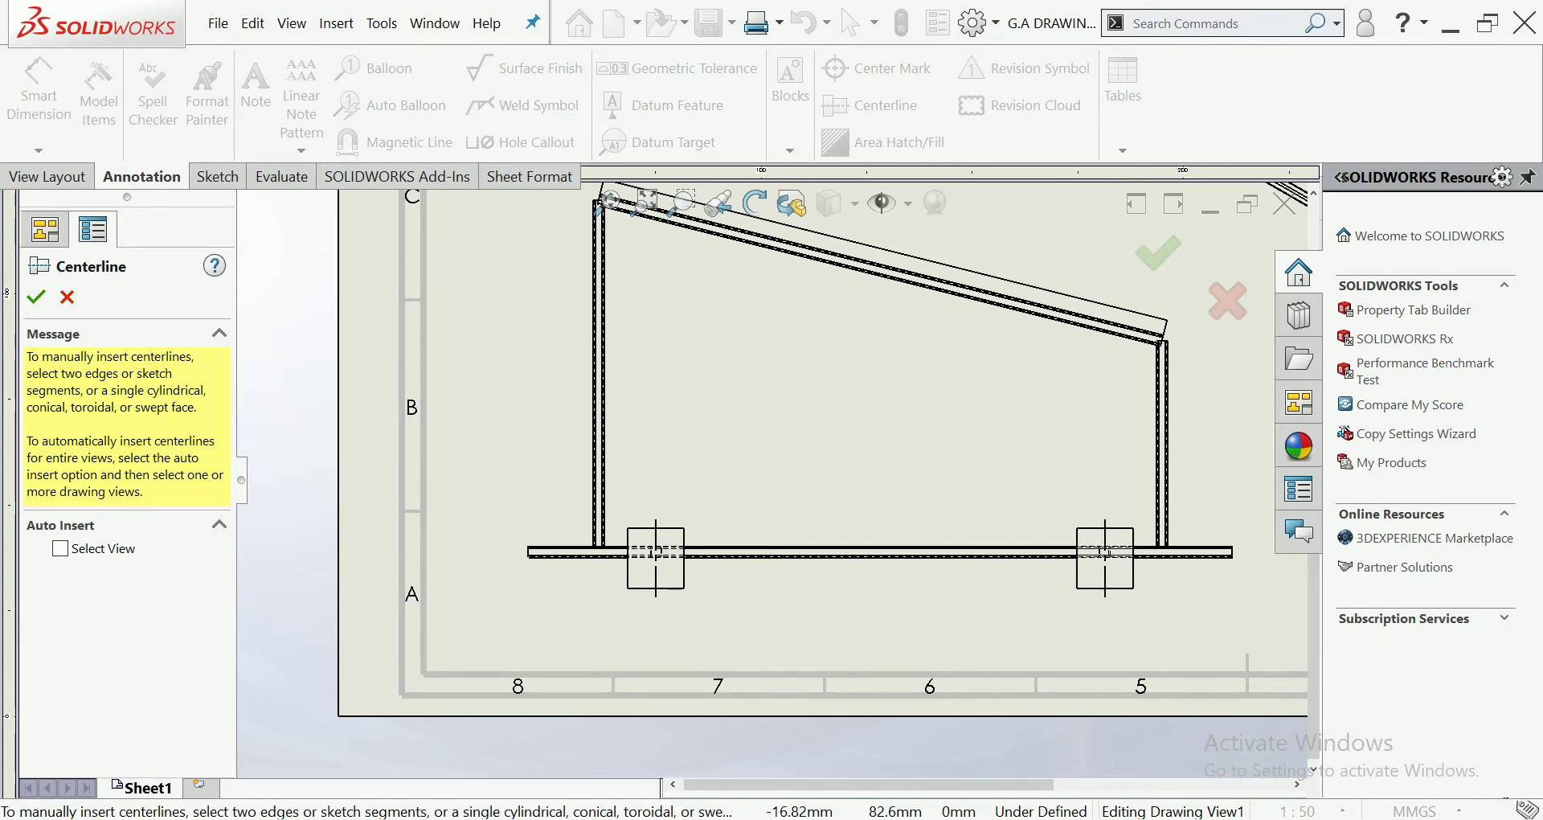
left_click(35, 296)
left_click(38, 88)
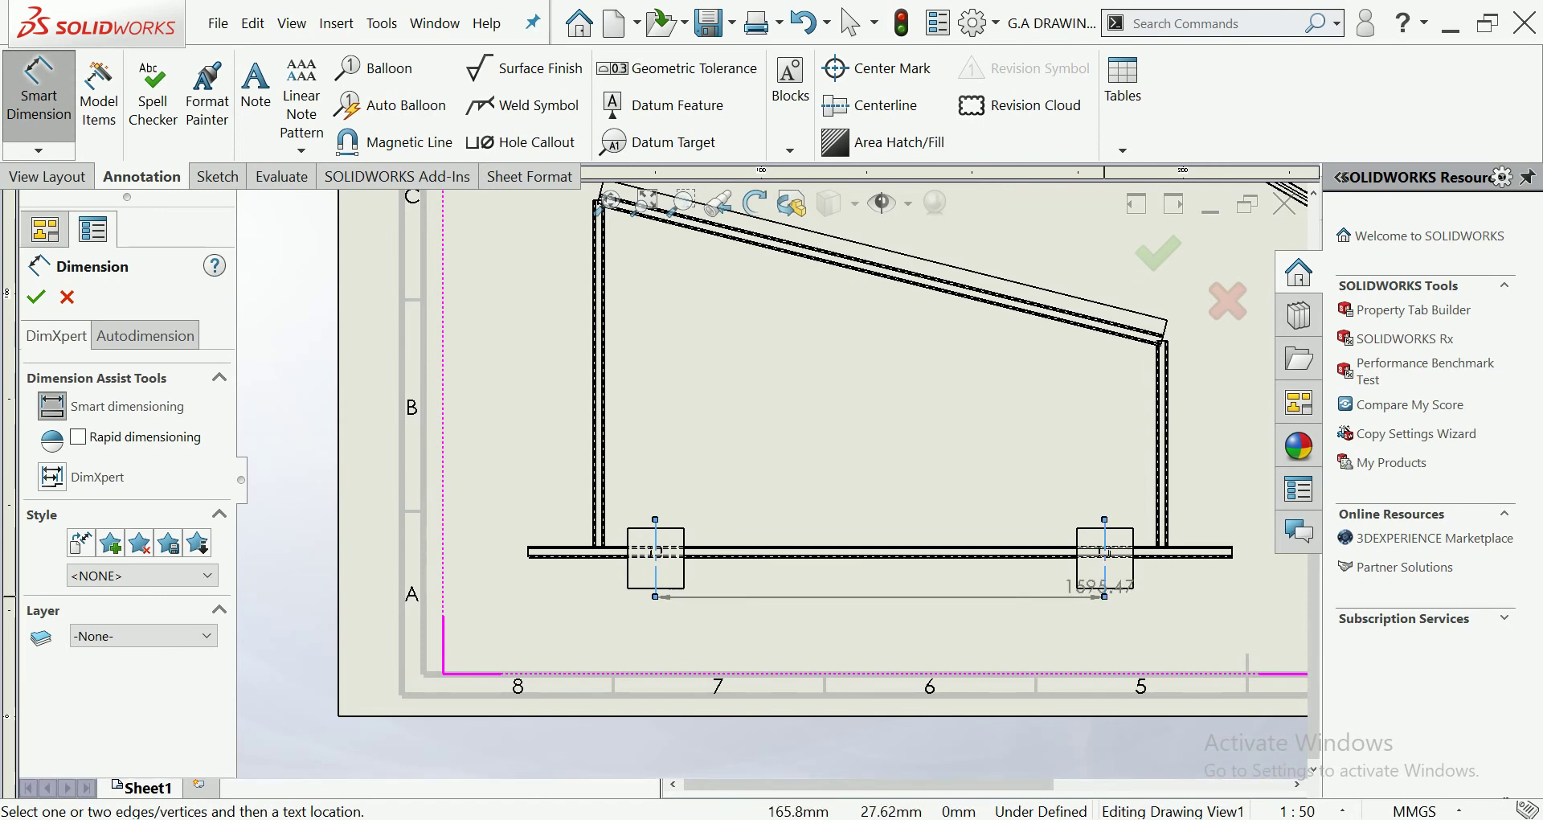
Place the 1595.47 spacing dimension below the two base blocks.
left_click(924, 610)
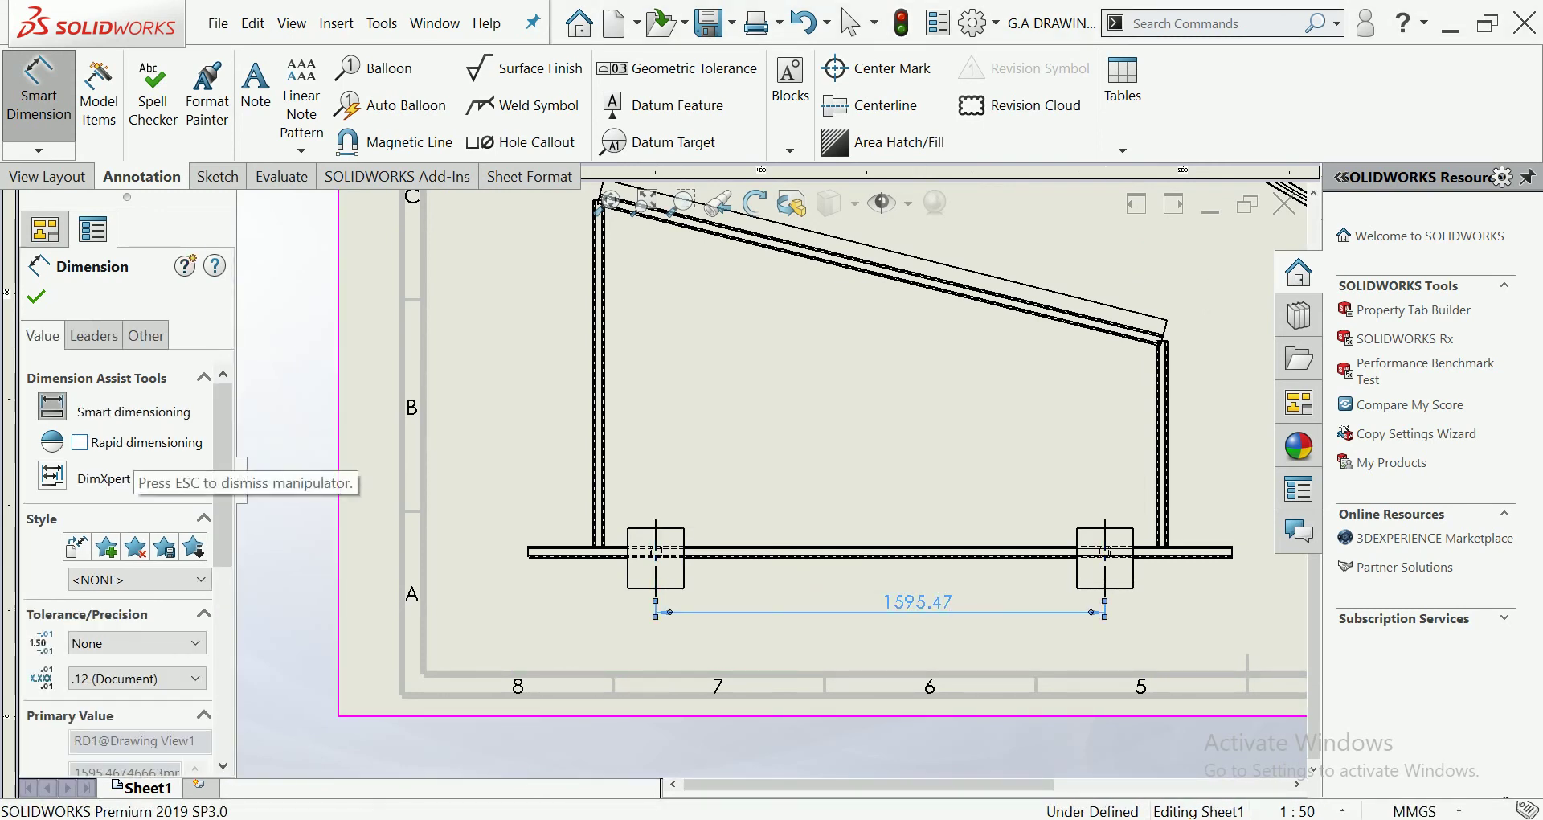
key("Escape")
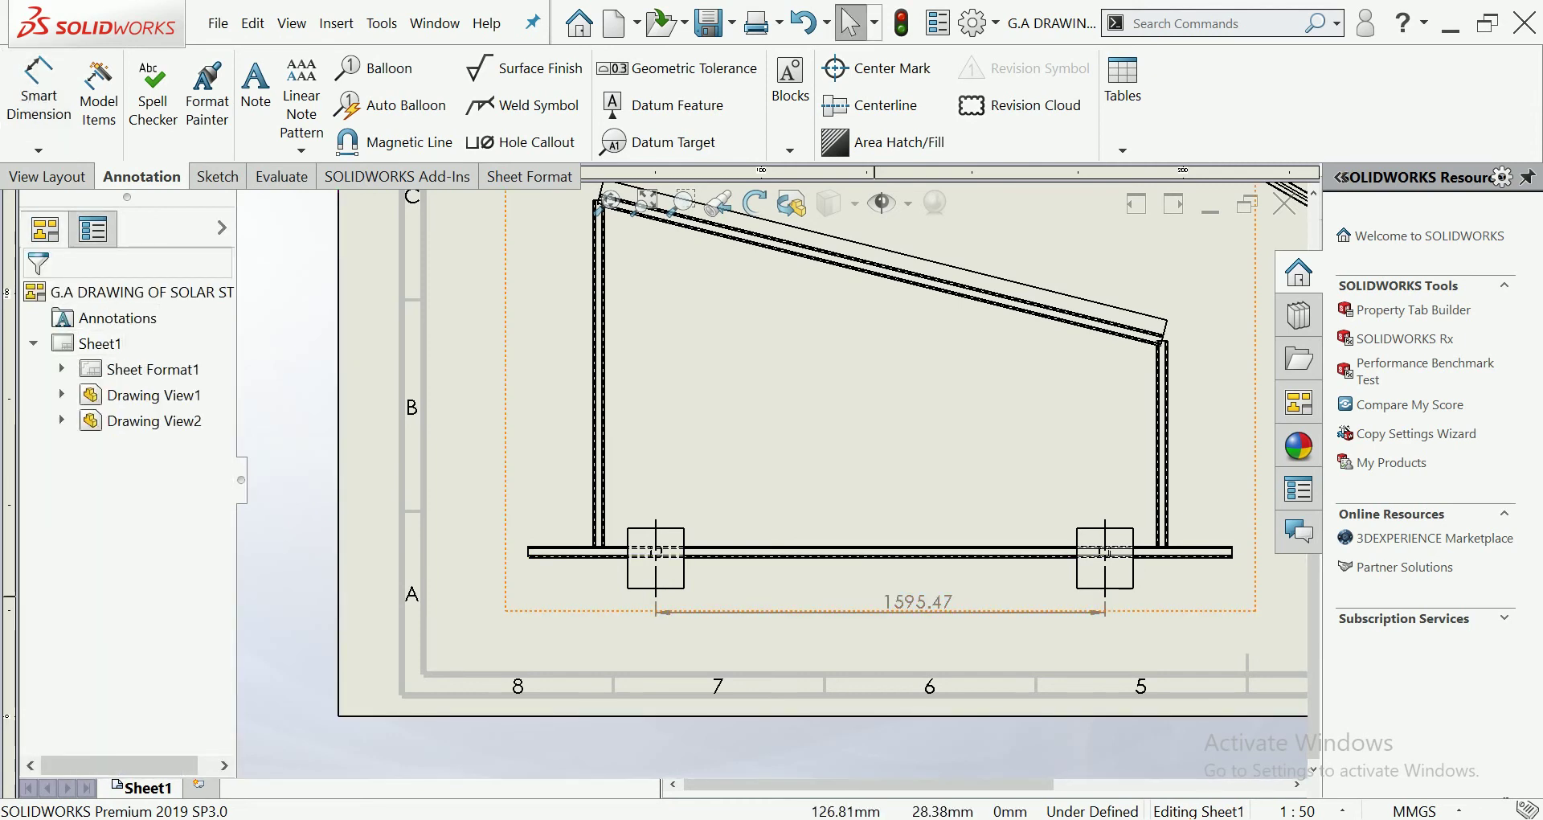
left_click(916, 604)
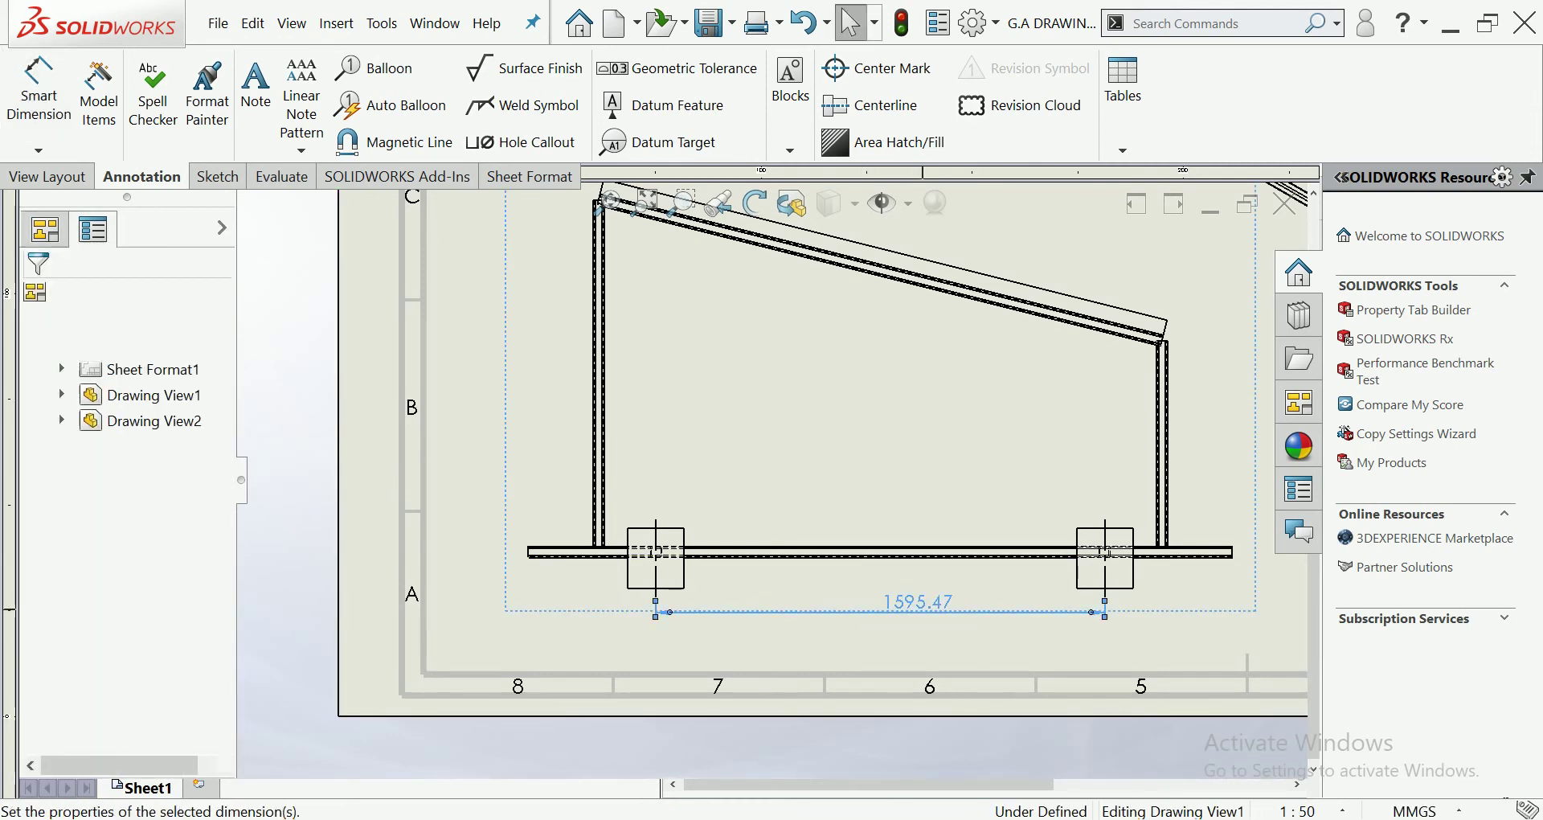
Set the document's primary dimension precision to None so it reads 1595.
left_click(974, 22)
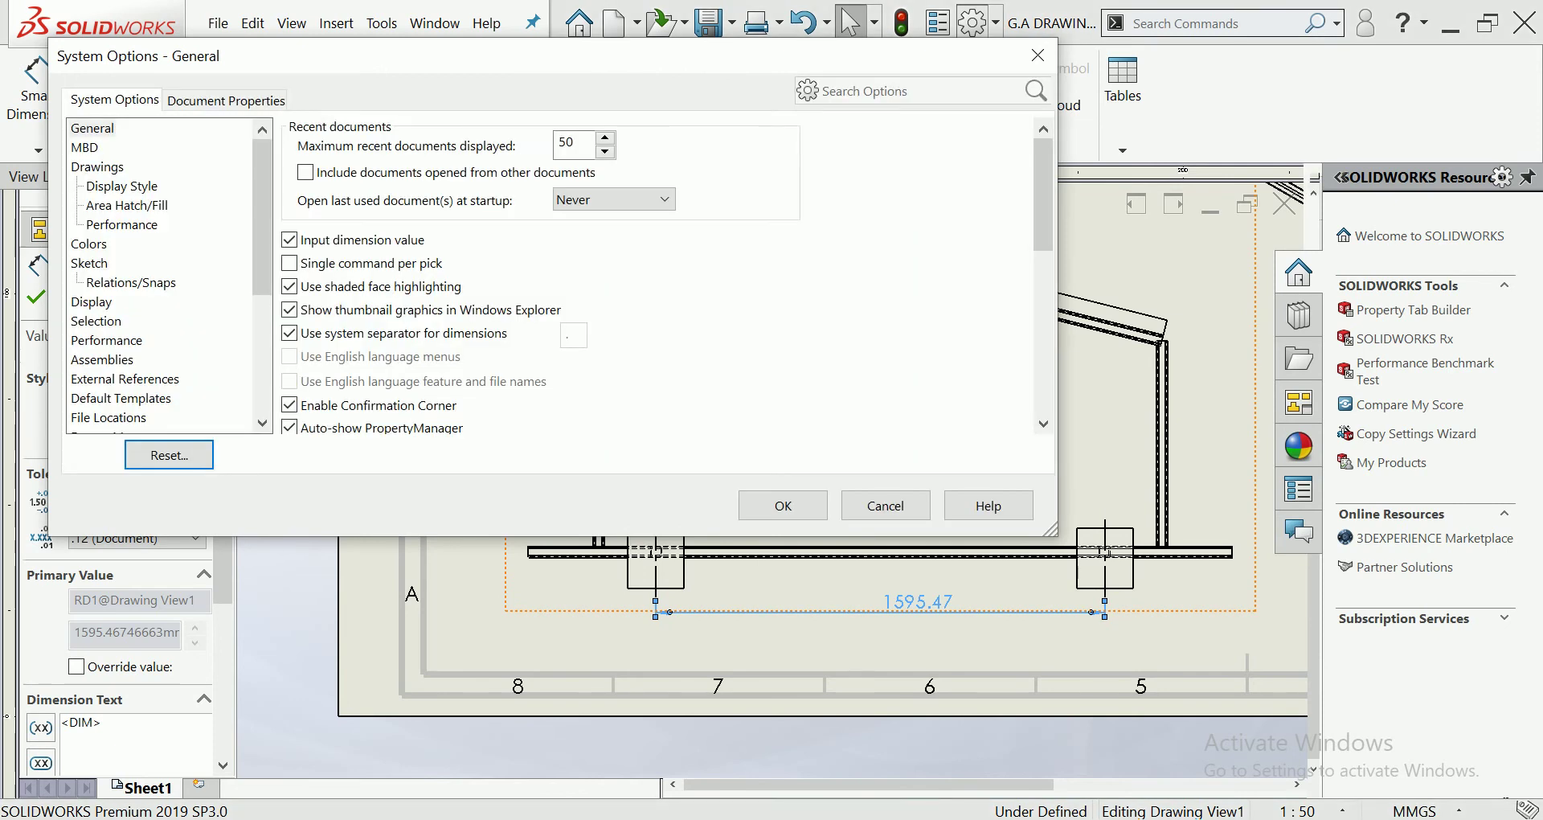
left_click(227, 100)
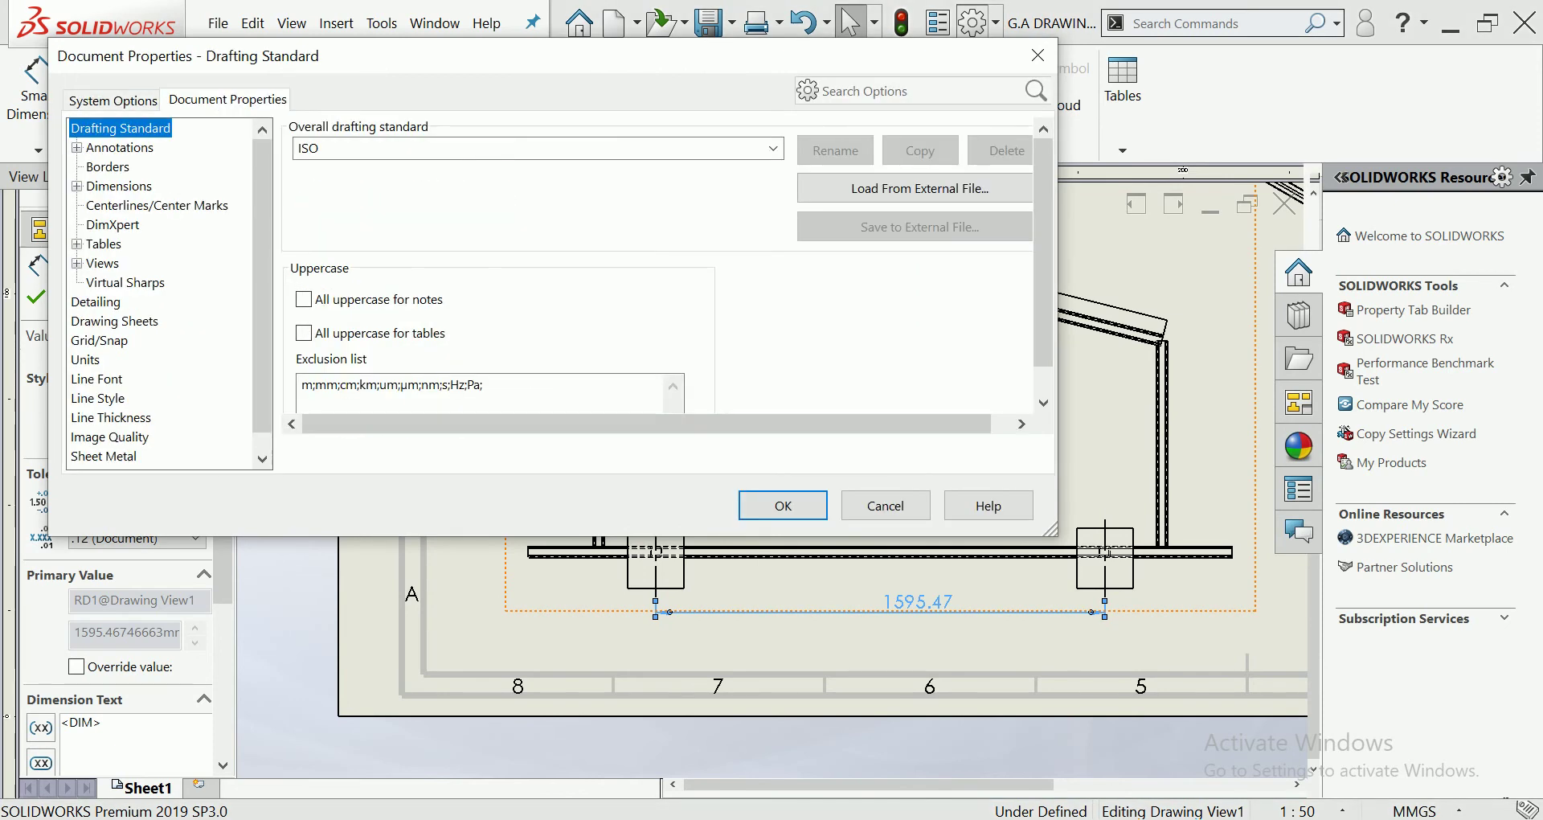
left_click(119, 185)
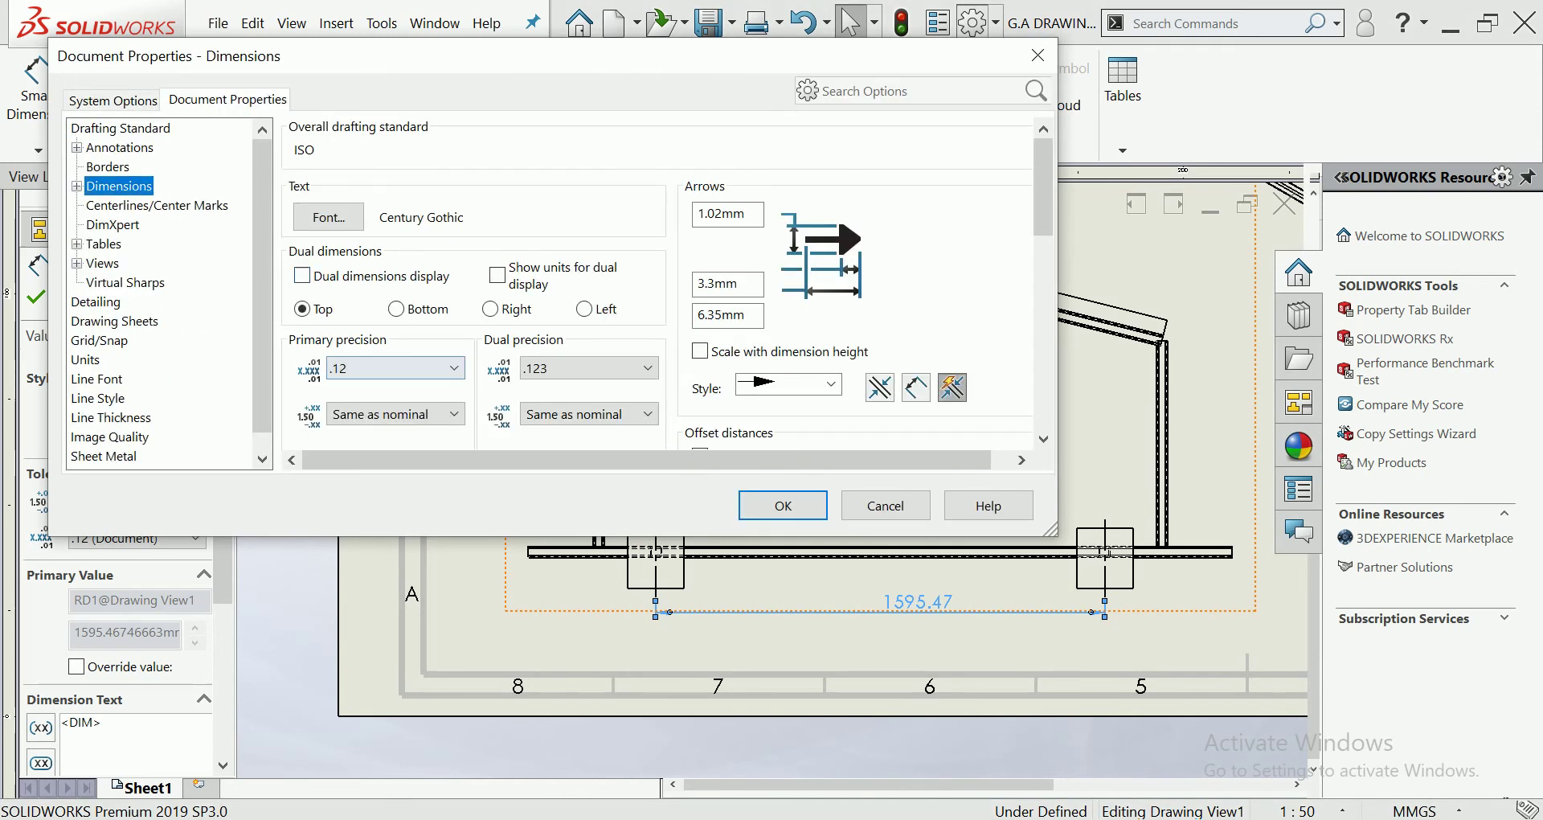
left_click(394, 368)
left_click(354, 386)
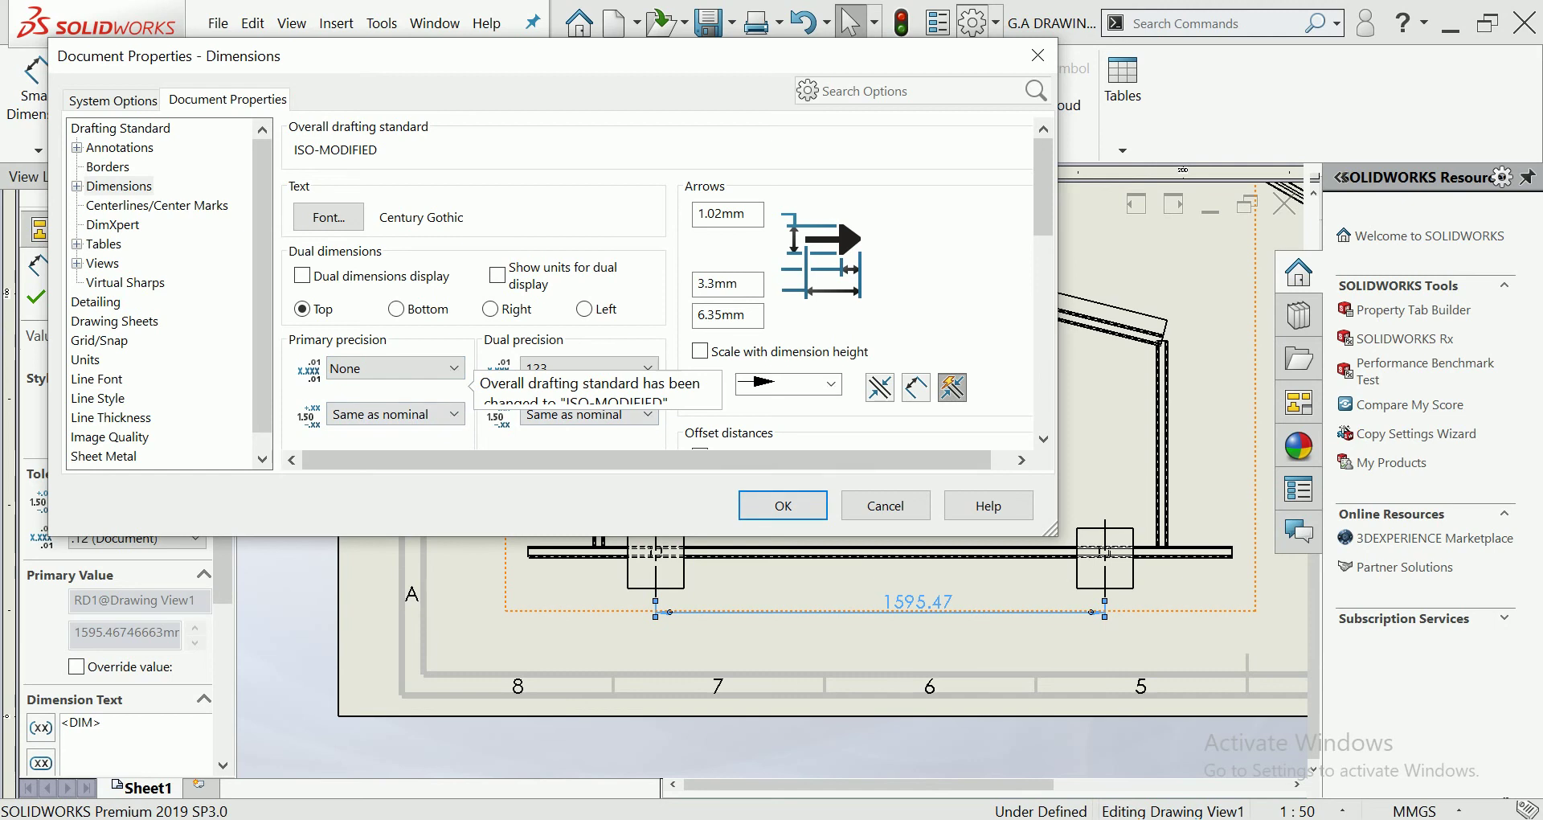
left_click(782, 506)
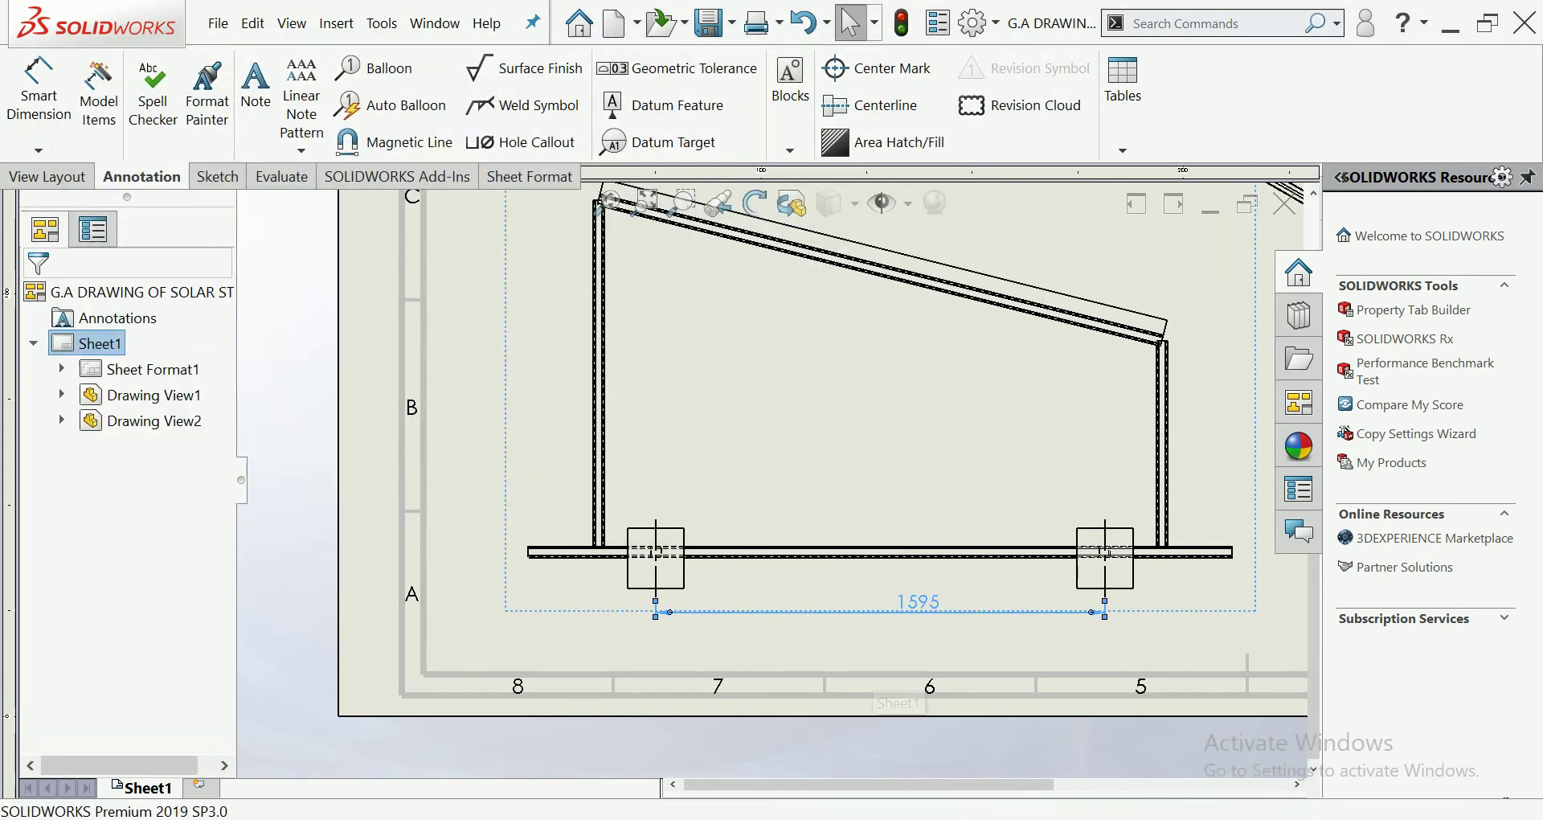
scroll(999, 671, "down", 2)
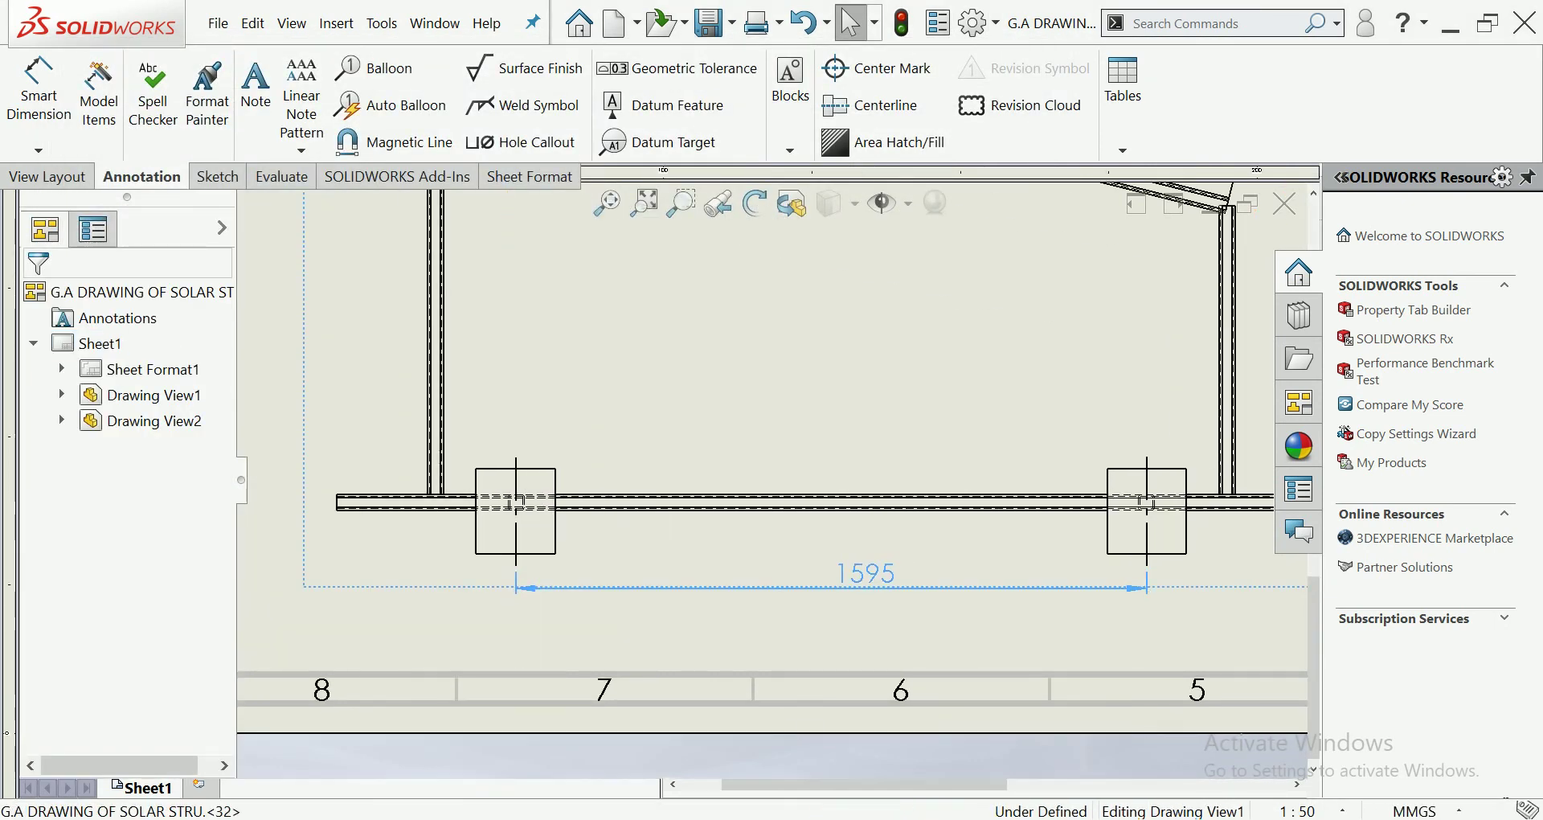
Create a new blue layer named Layer1.
left_click(872, 573)
right_click(874, 575)
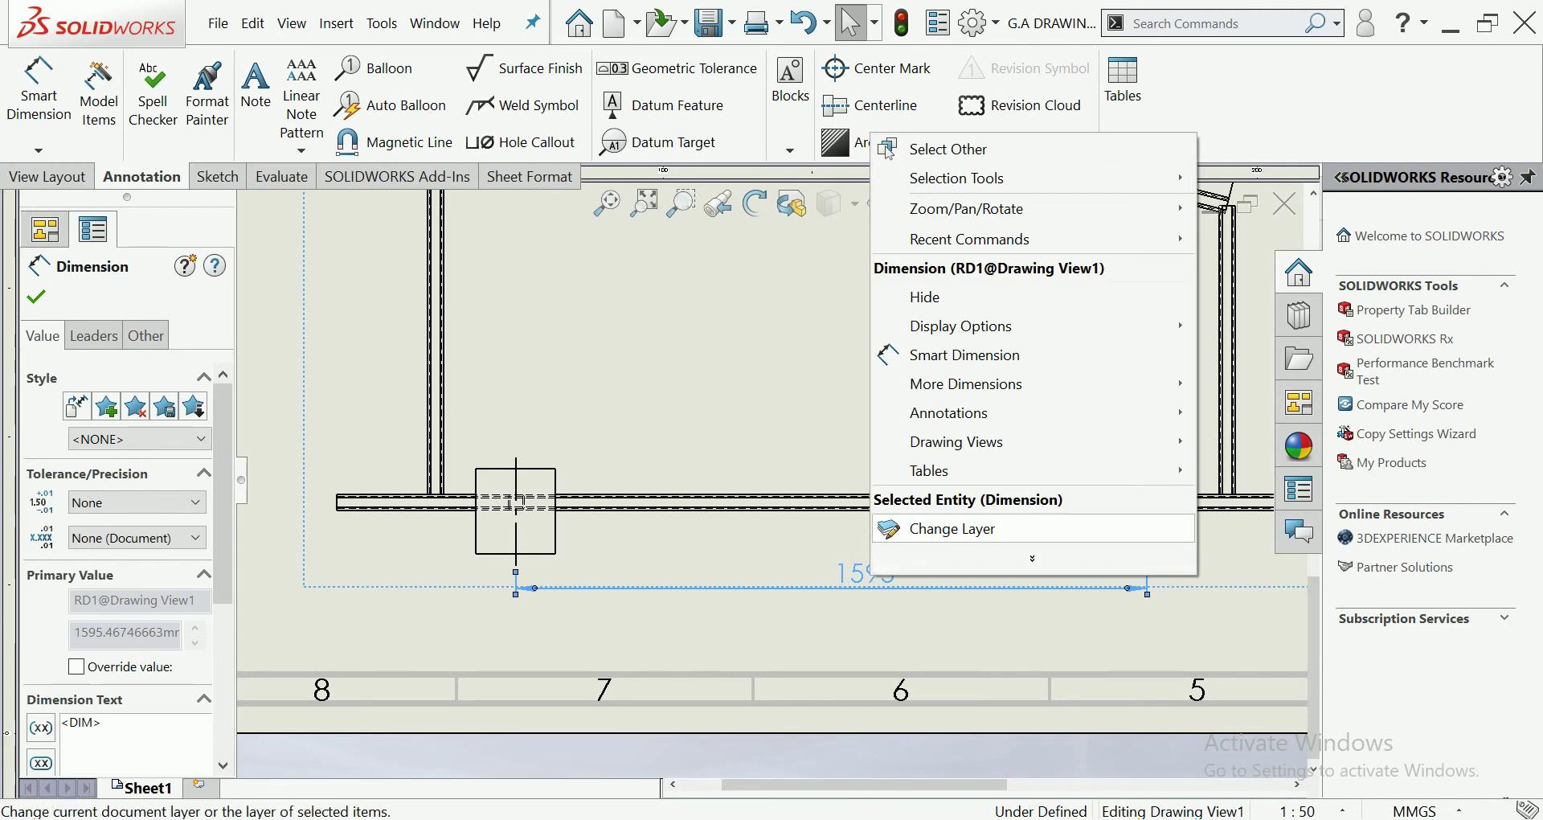
left_click(953, 527)
left_click(1155, 471)
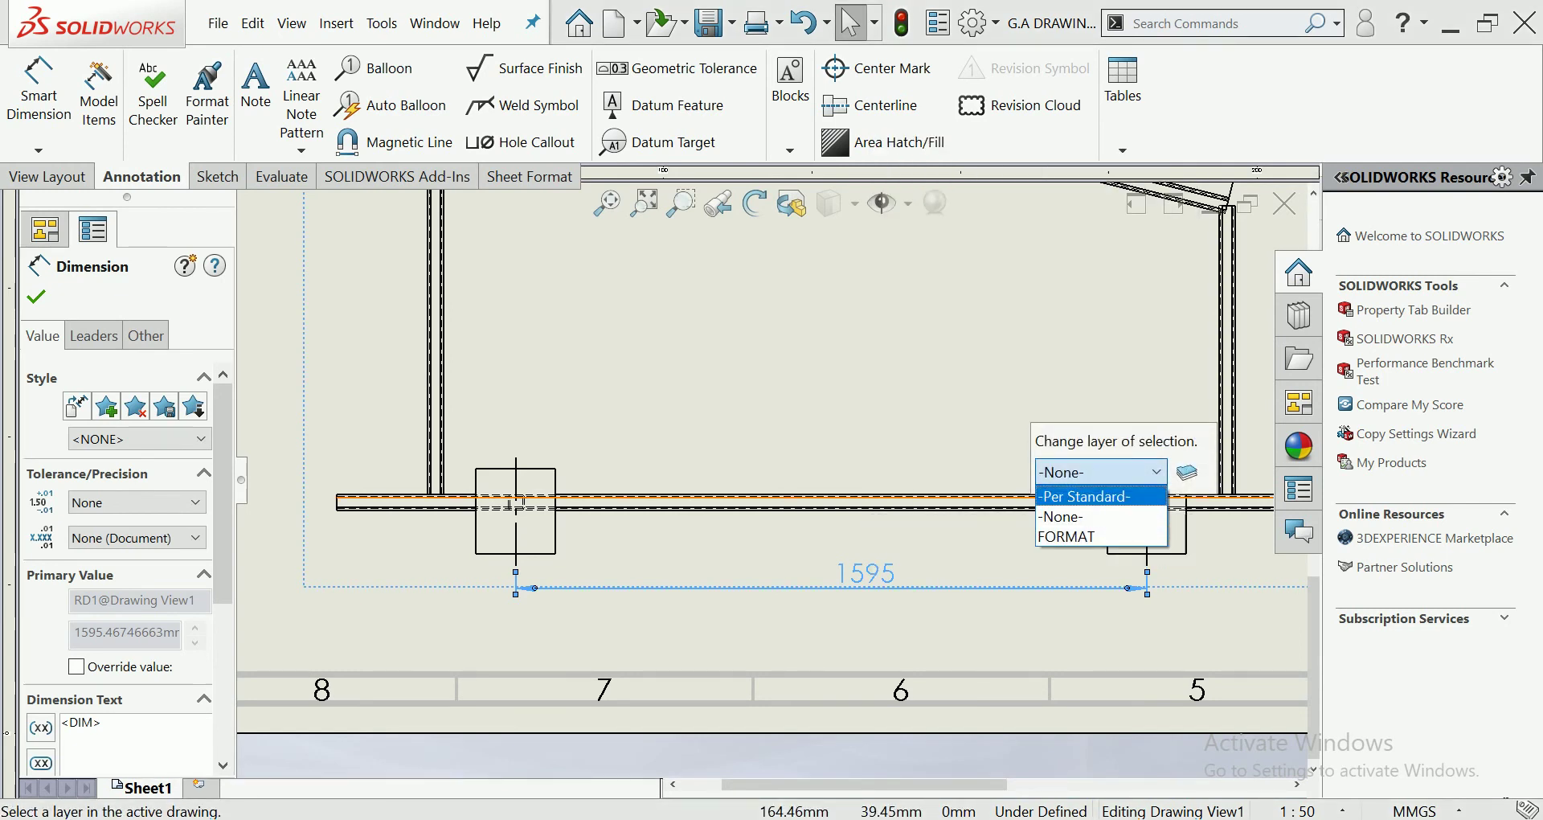
left_click(1187, 472)
left_click(1187, 472)
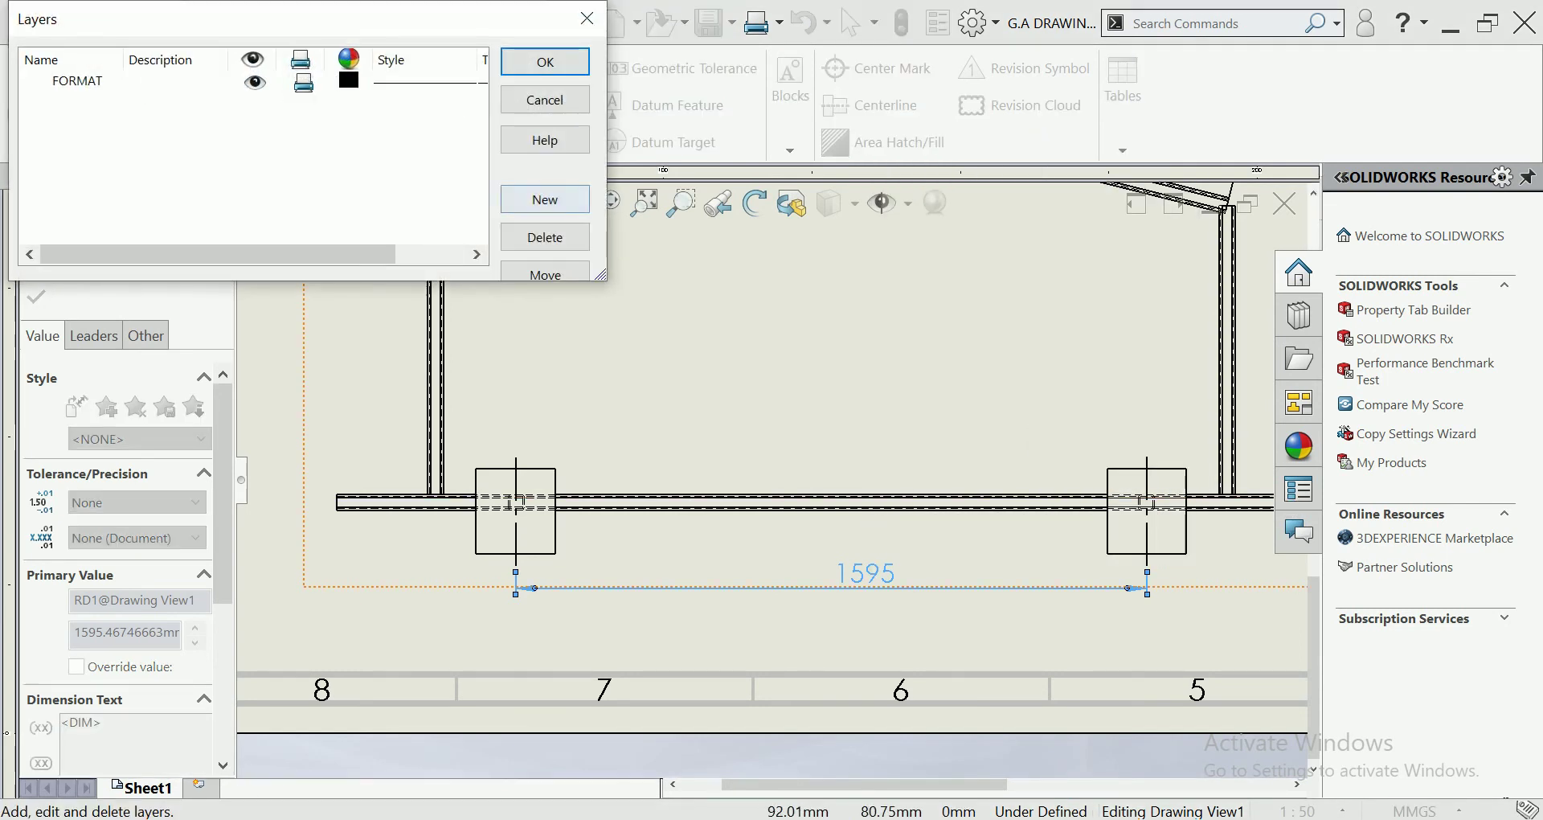
left_click(545, 199)
left_click(348, 108)
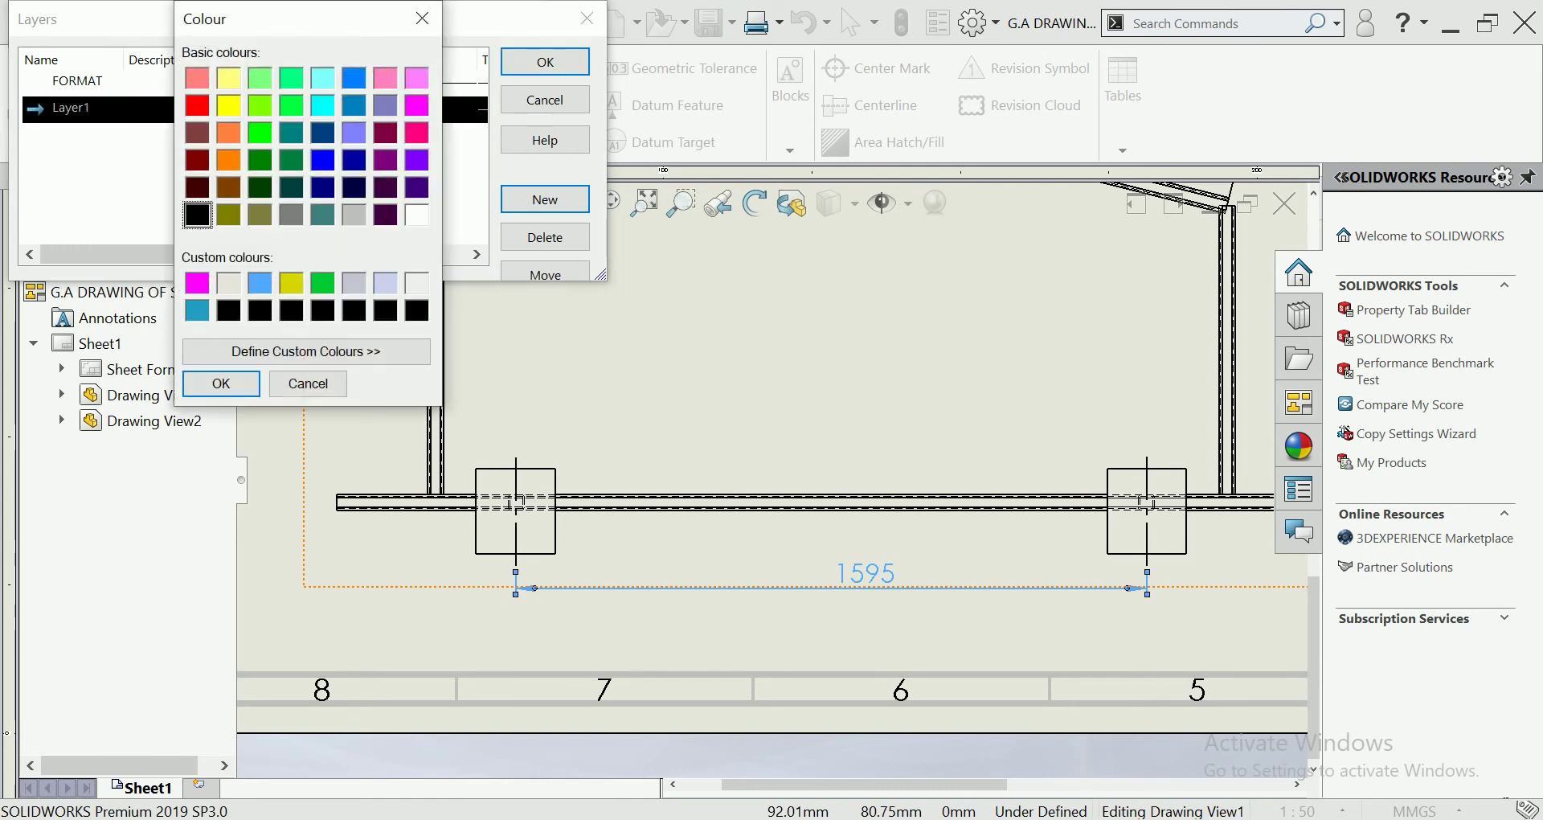
left_click(221, 383)
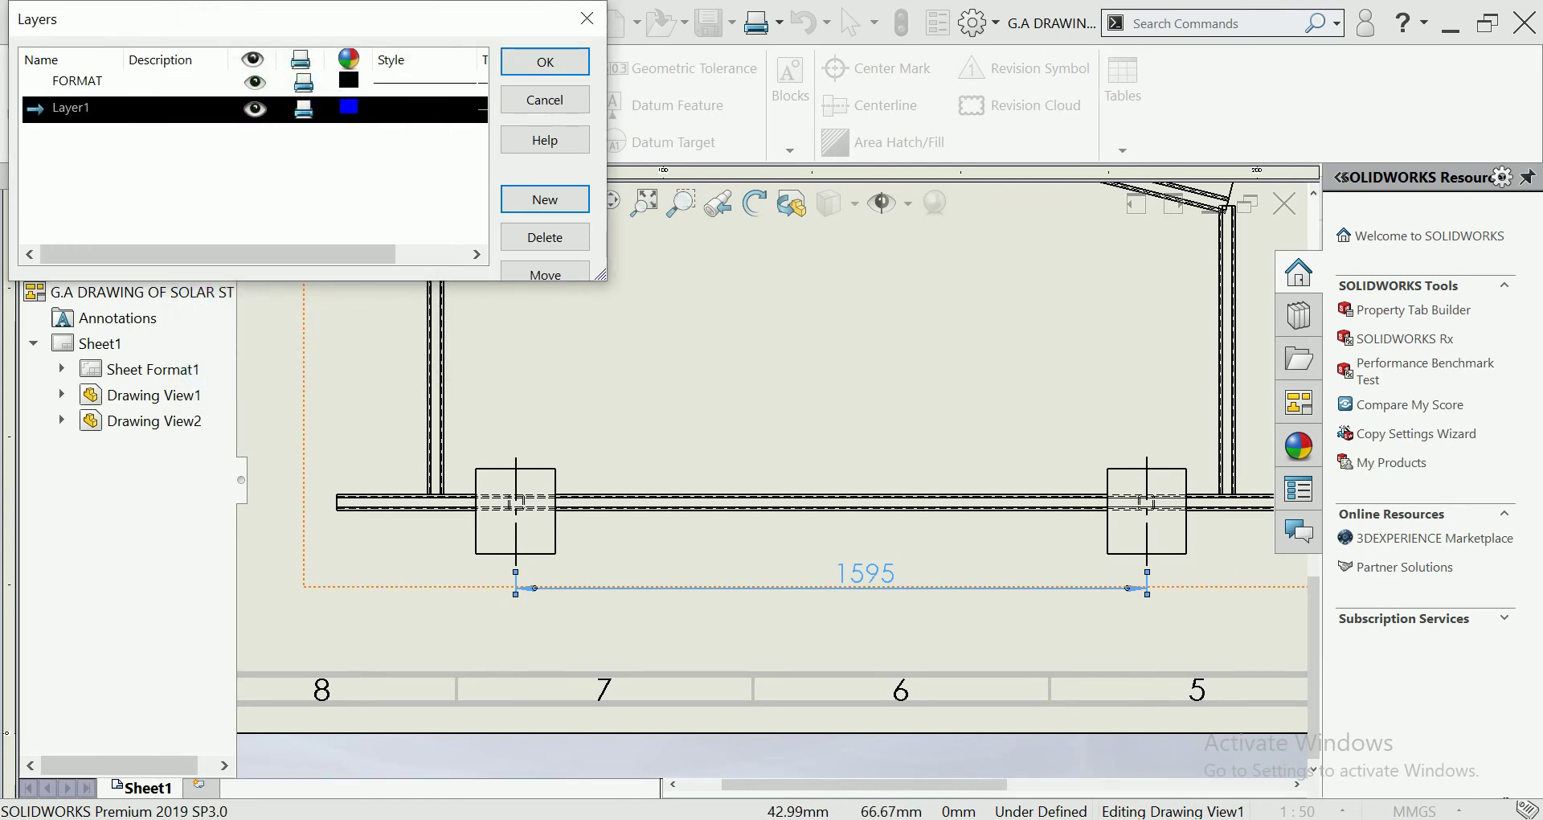
left_click(544, 61)
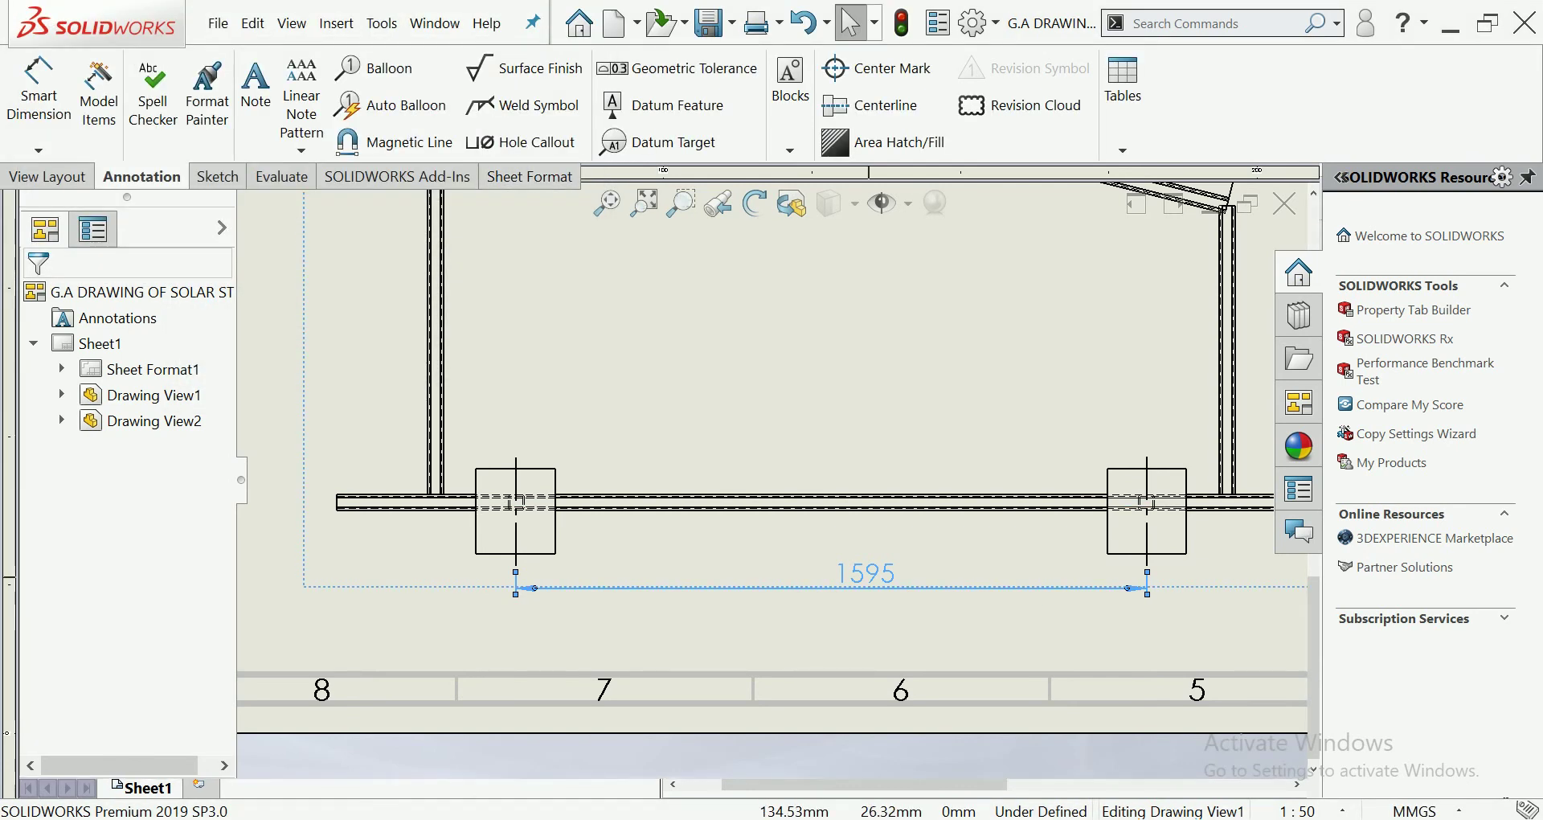
Move the 1595 base dimension onto Layer1.
right_click(872, 576)
left_click(948, 531)
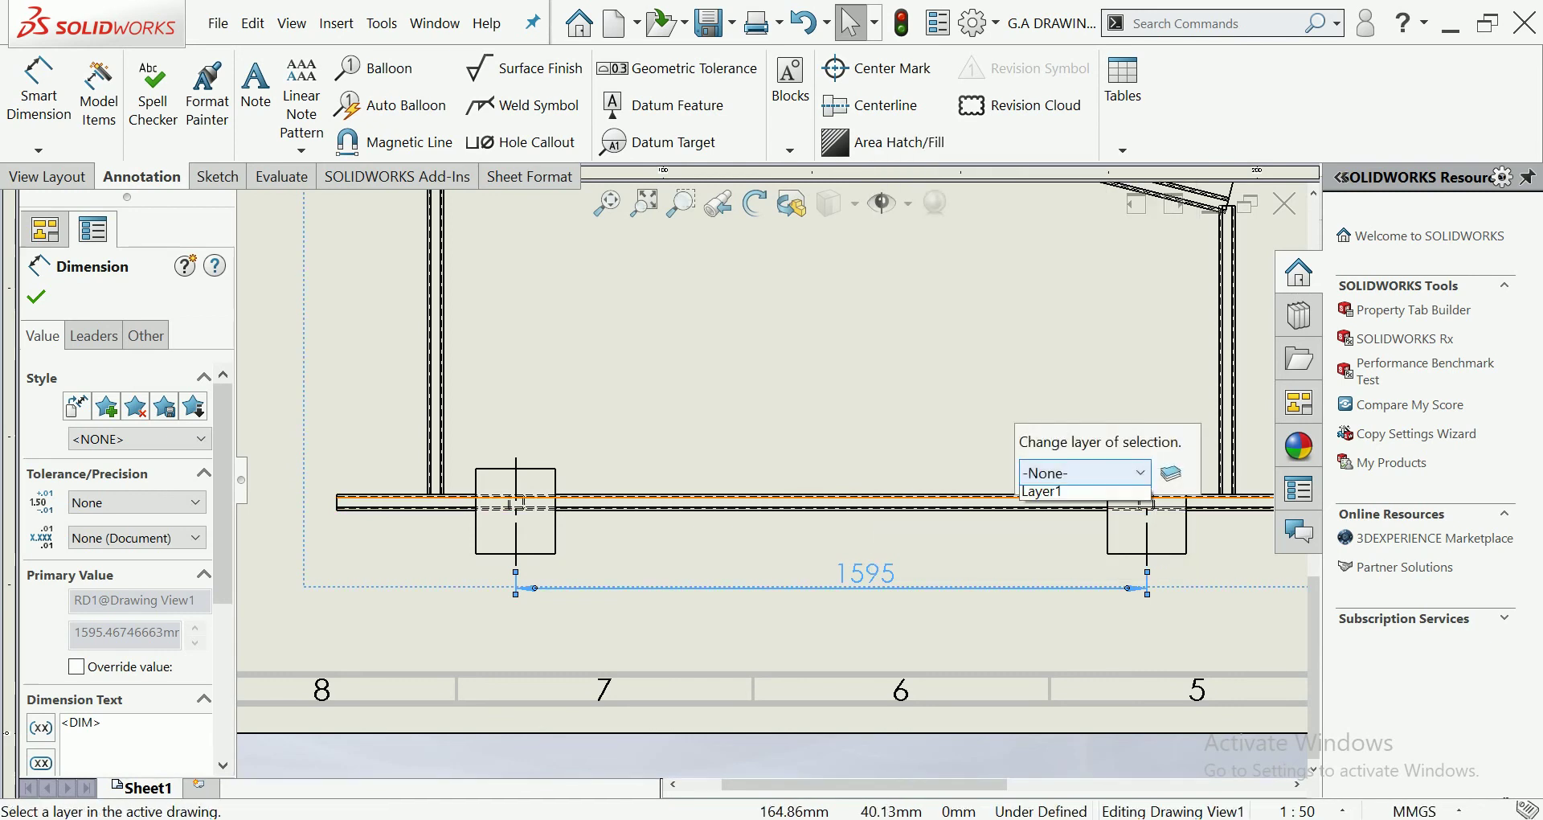
left_click(1077, 473)
left_click(1060, 558)
key("Escape")
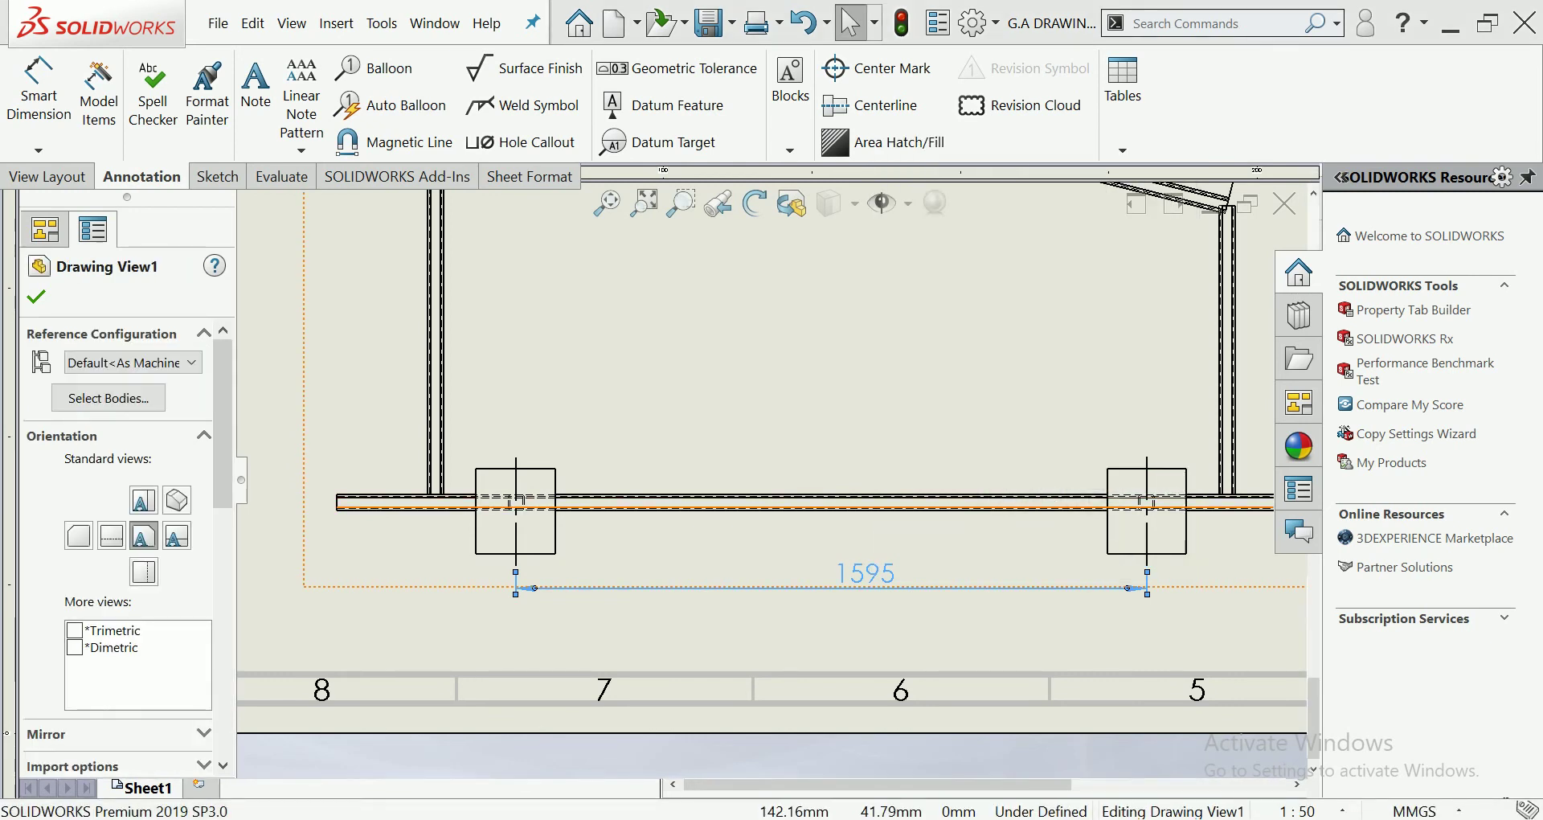
key("z")
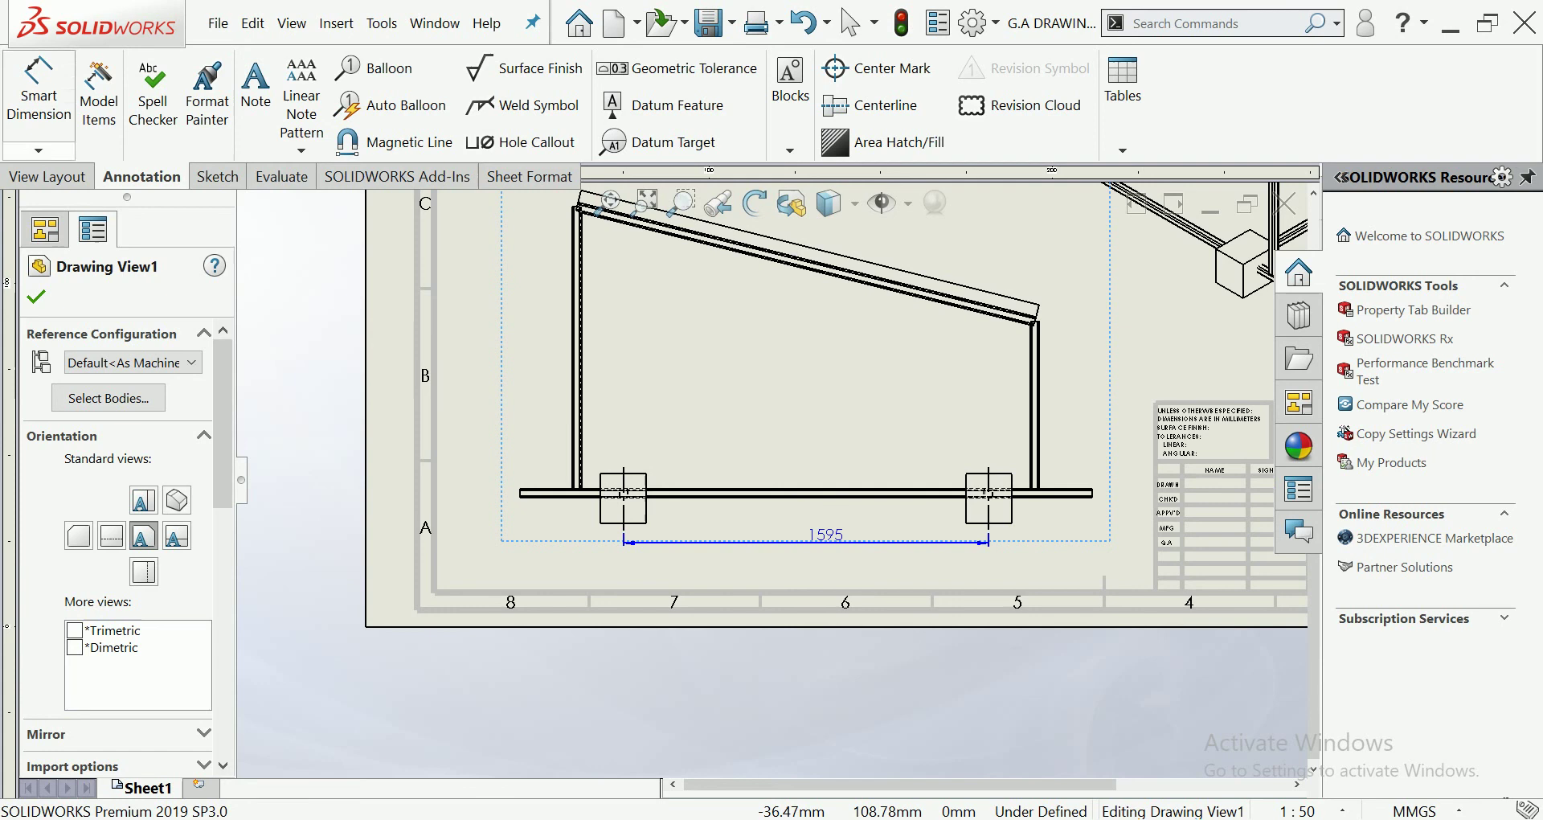
Dimension the 2500 base length, 1230 and 730 post heights, and 2062 sloped beam.
left_click(39, 89)
left_click(826, 493)
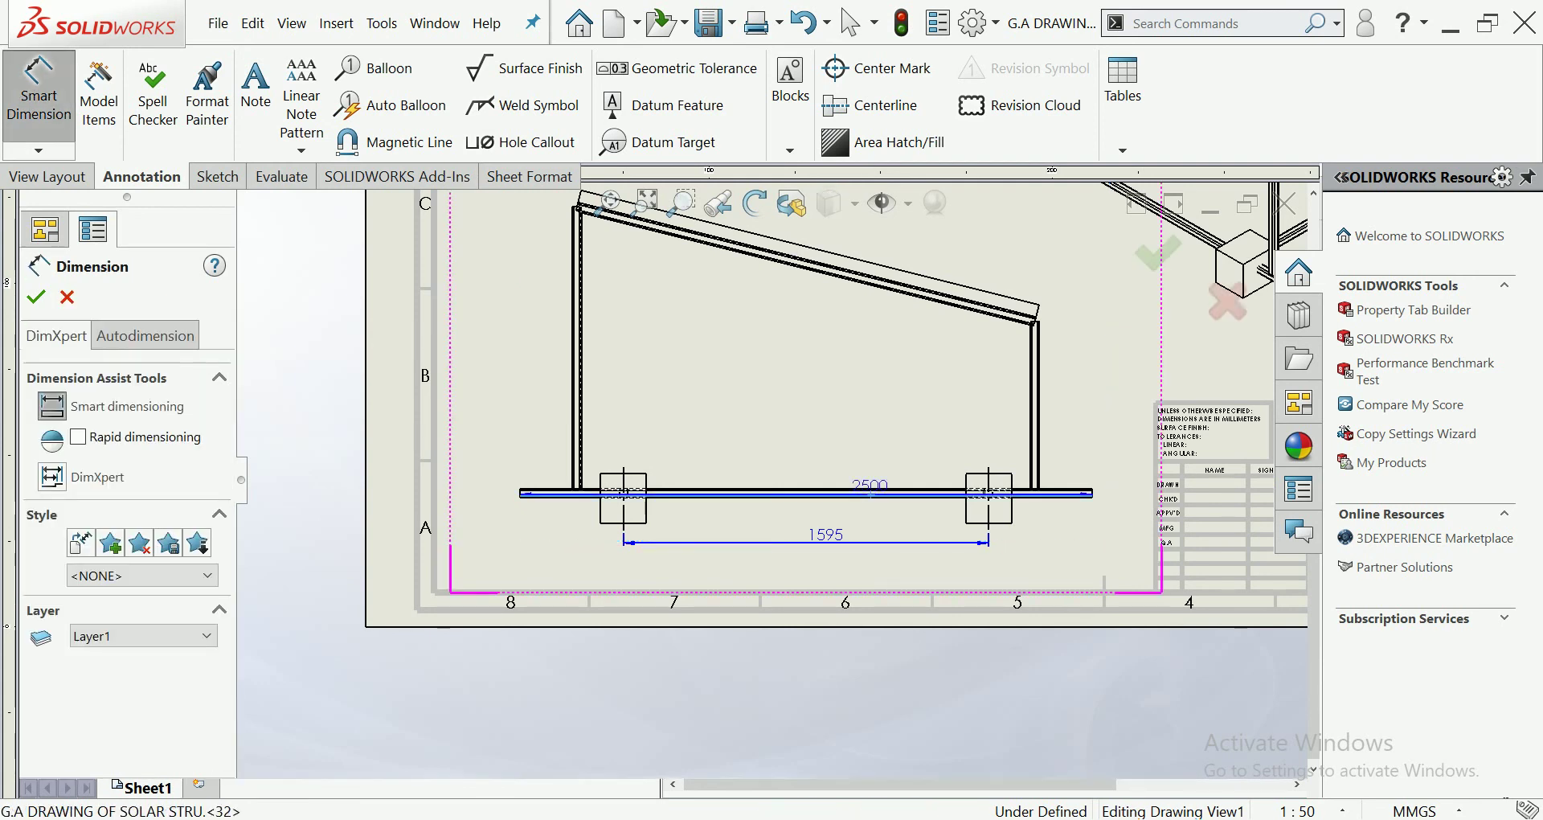
left_click(826, 561)
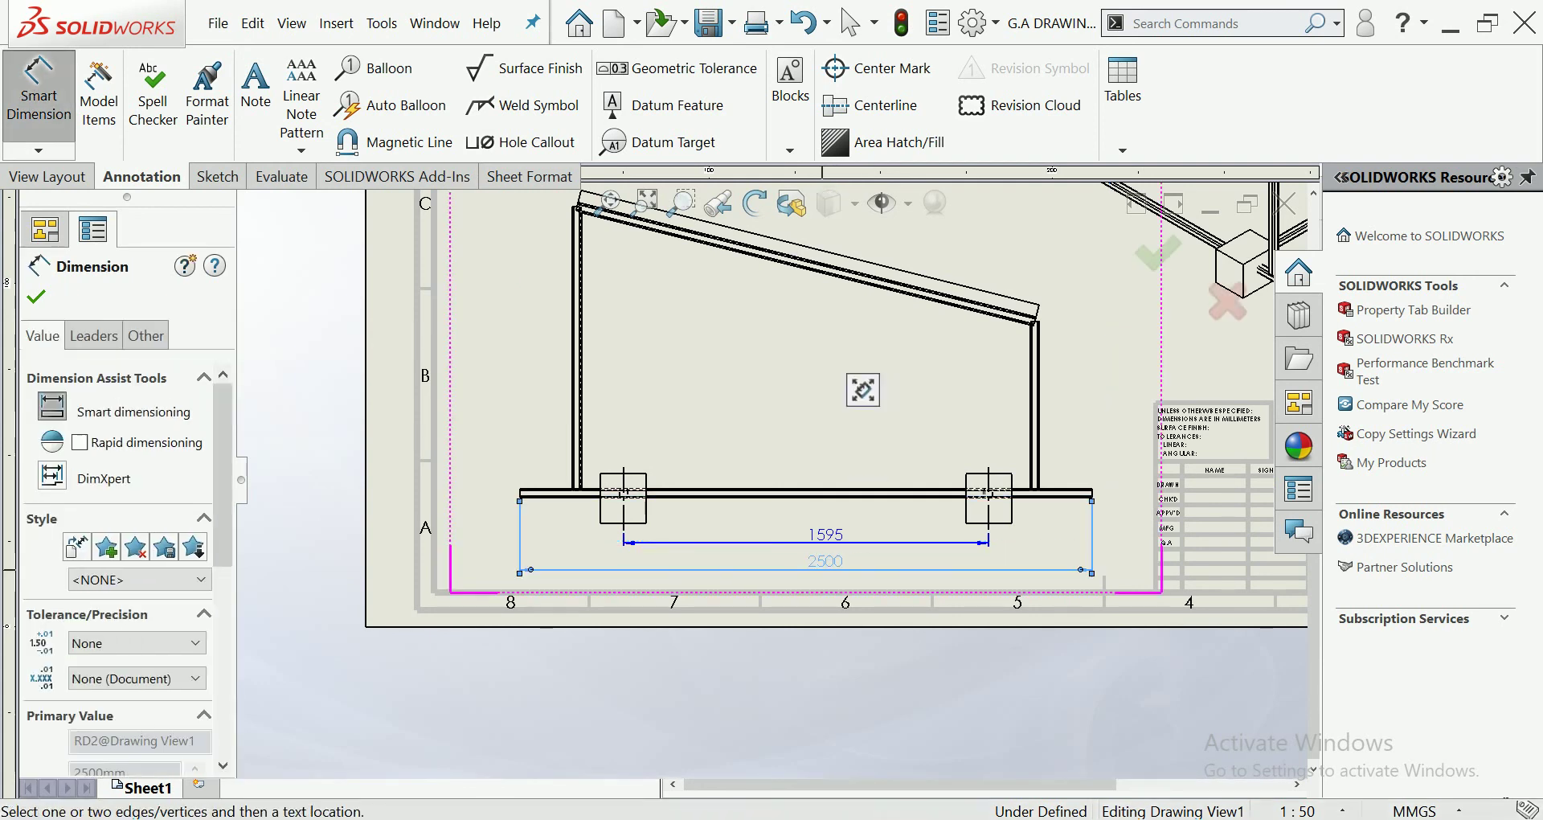
key("Escape")
left_click(576, 418)
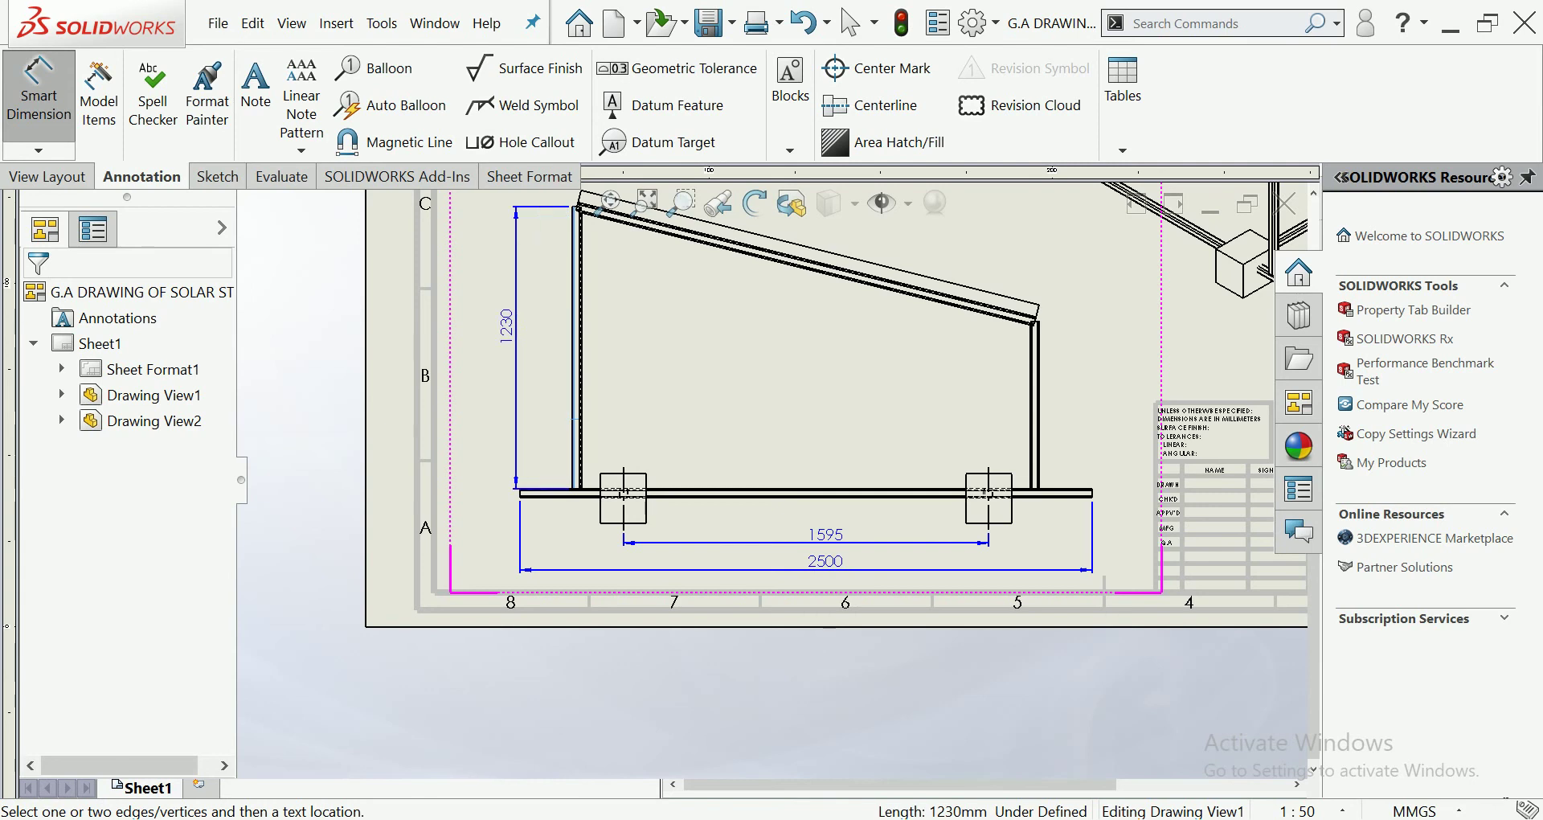
left_click(503, 314)
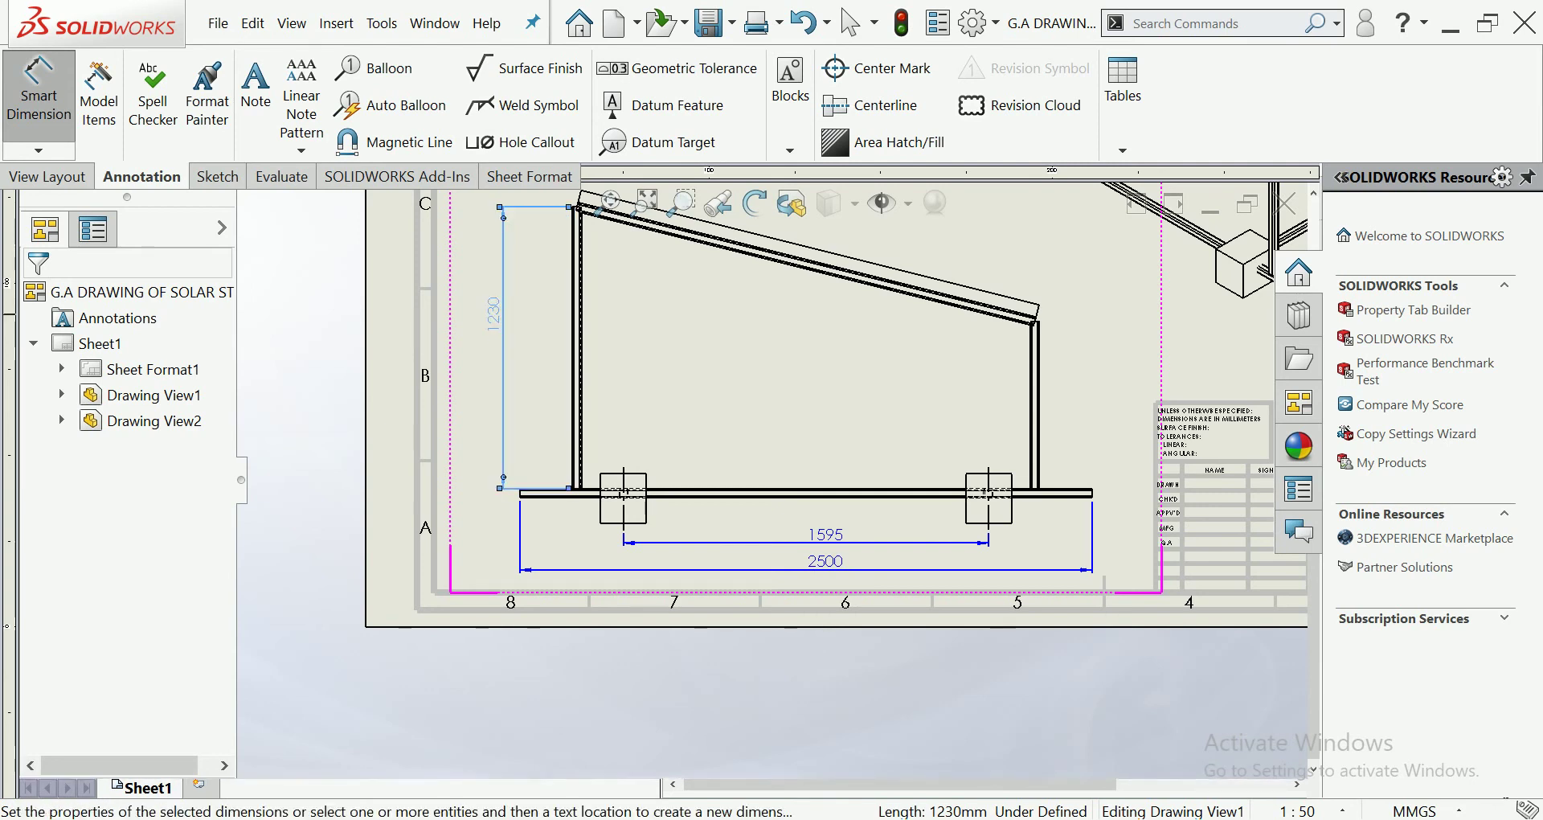
left_click(1036, 402)
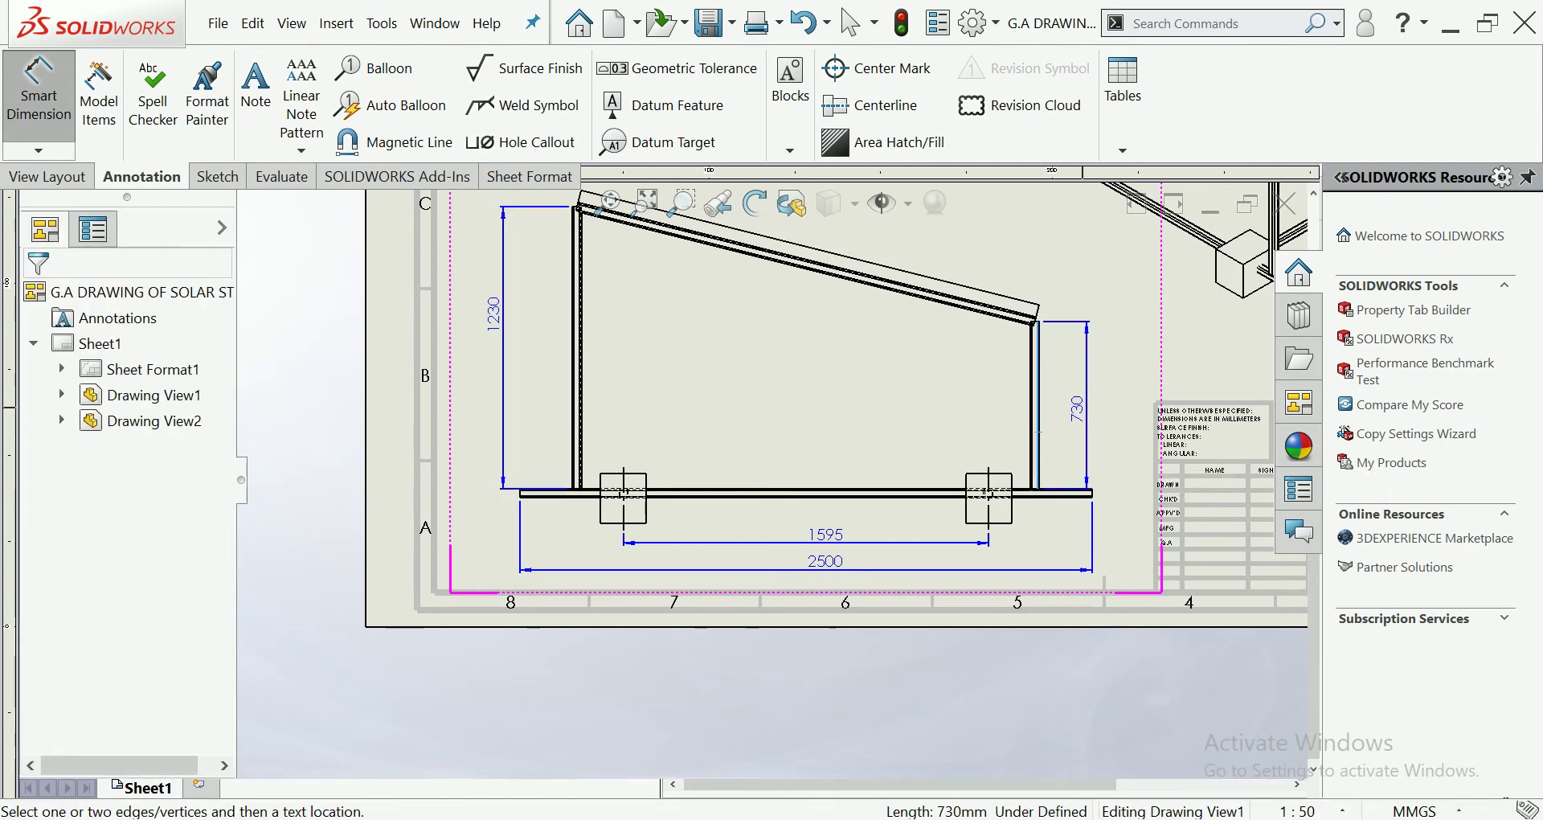
left_click(1071, 405)
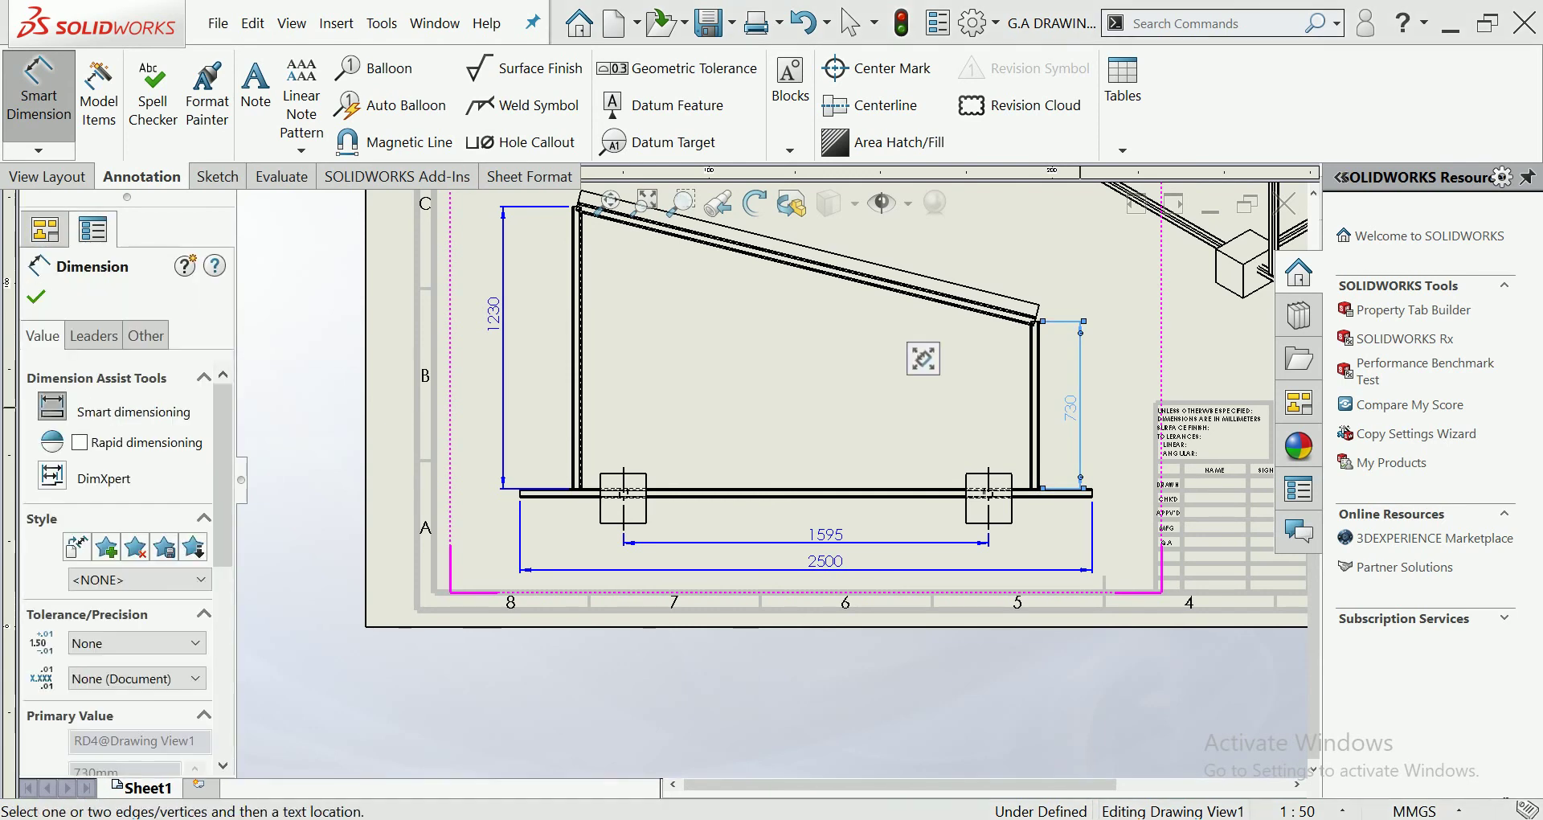
scroll(923, 358, "up", 2)
left_click(804, 299)
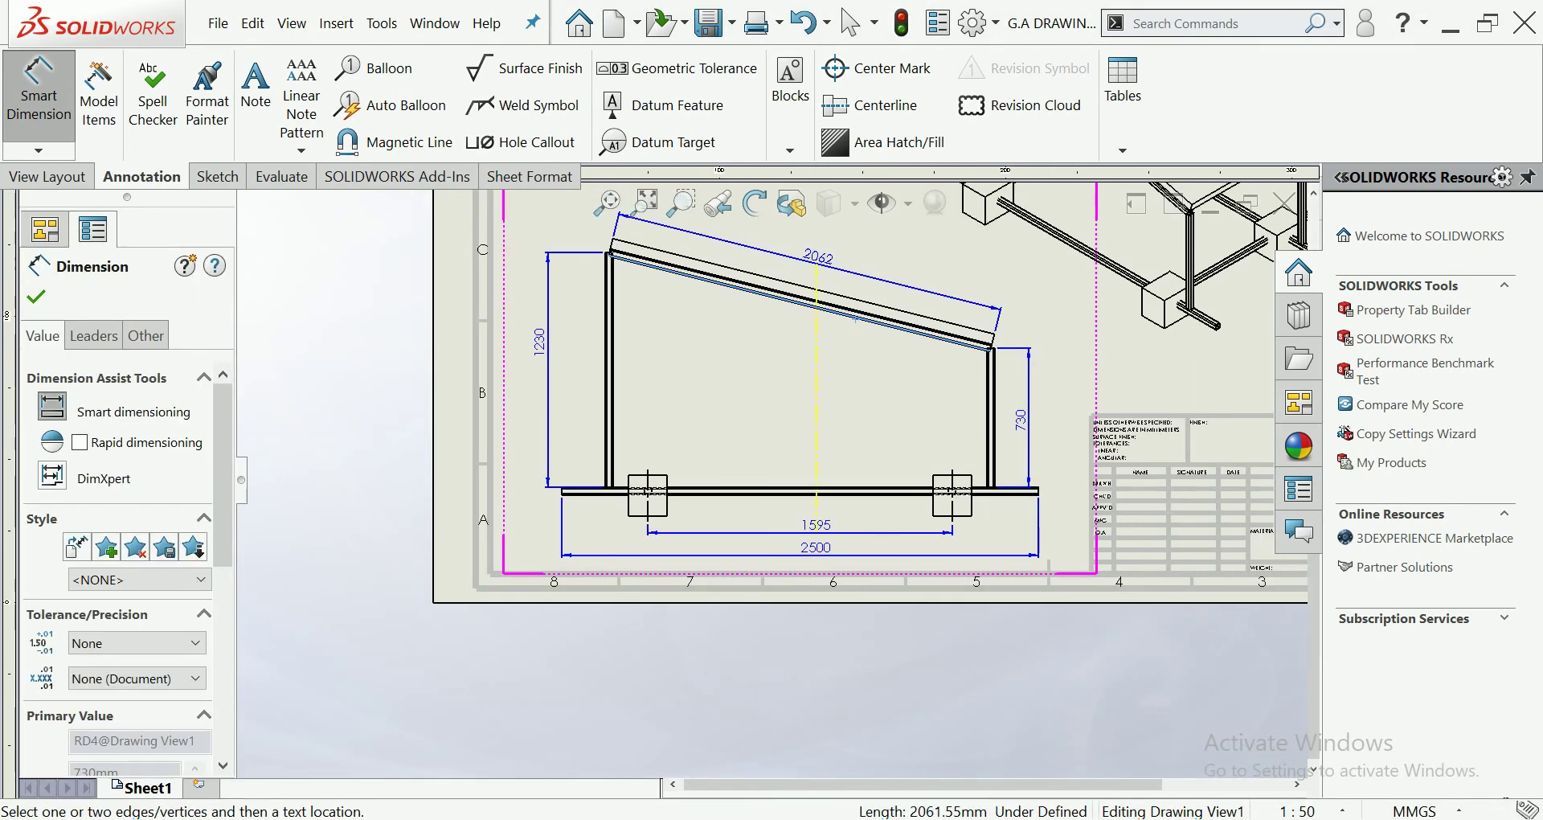
key("Escape")
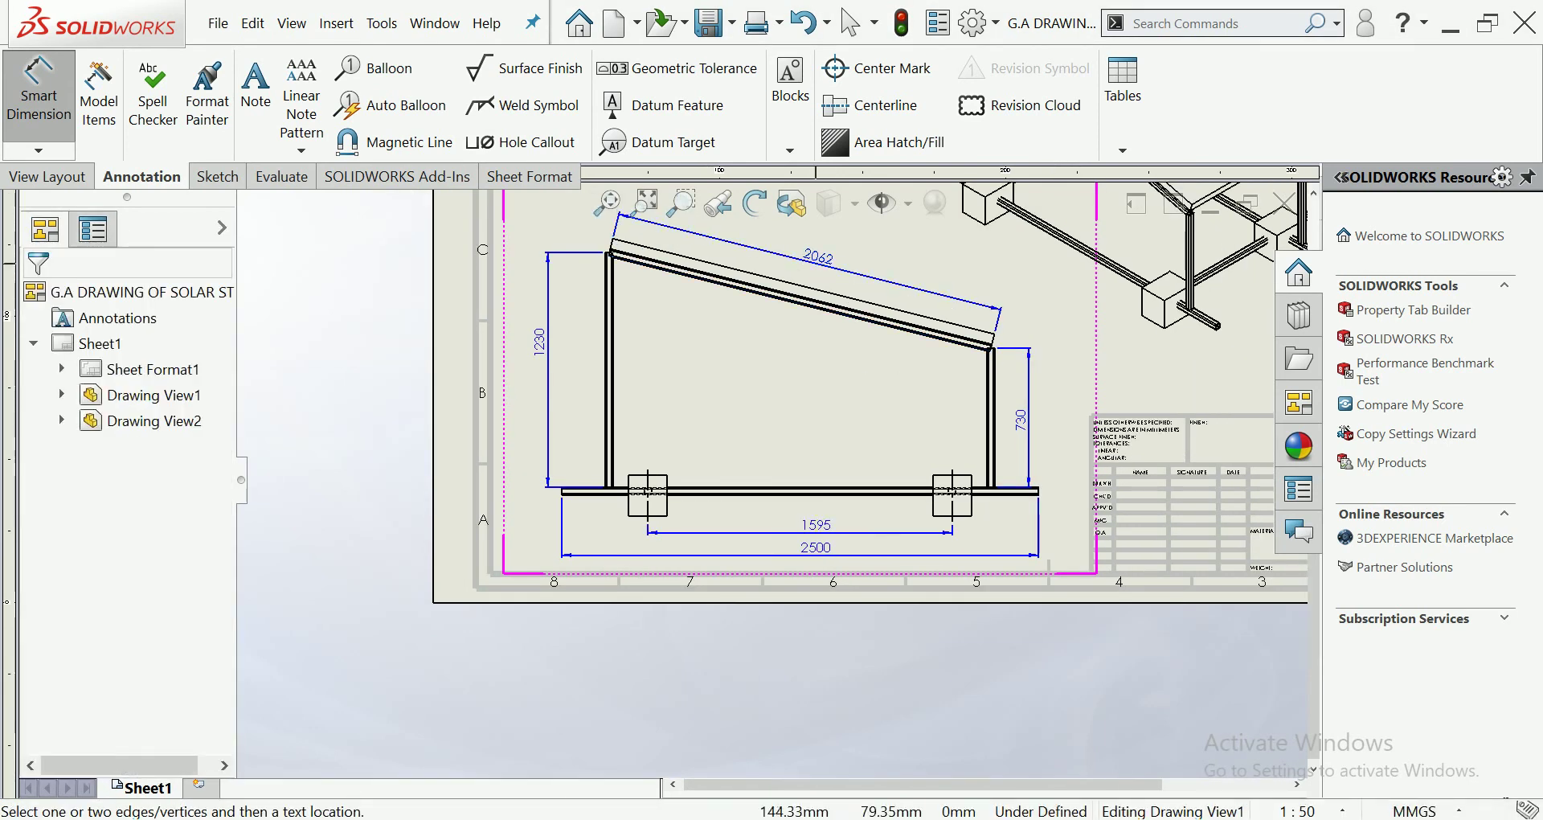
left_click(255, 88)
scroll(651, 450, "down", 2)
Add a TUBE 40X40X2.5 leader note on the left post.
left_click(593, 426)
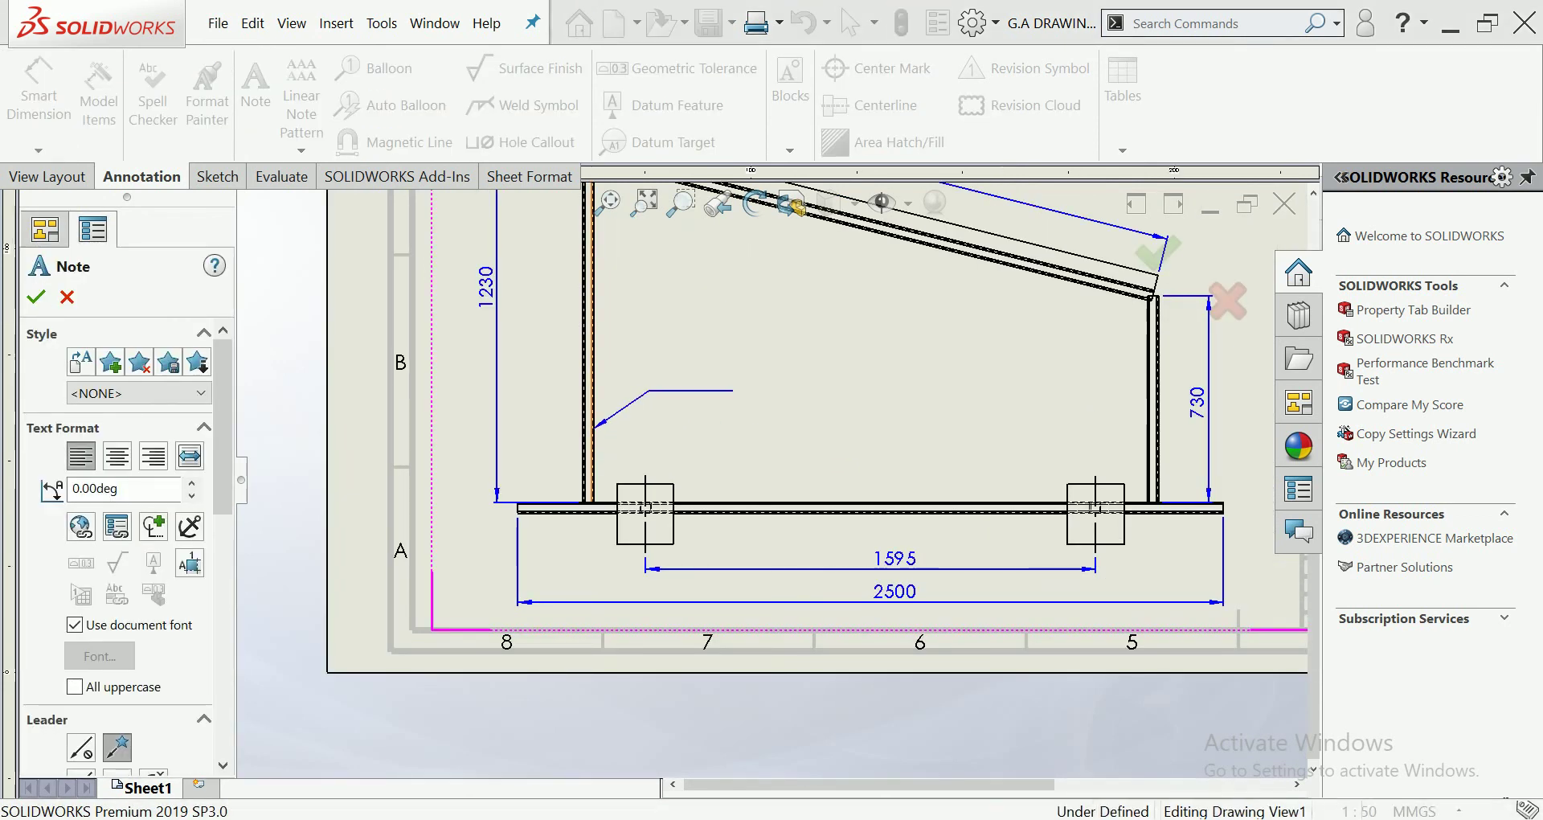
left_click(635, 384)
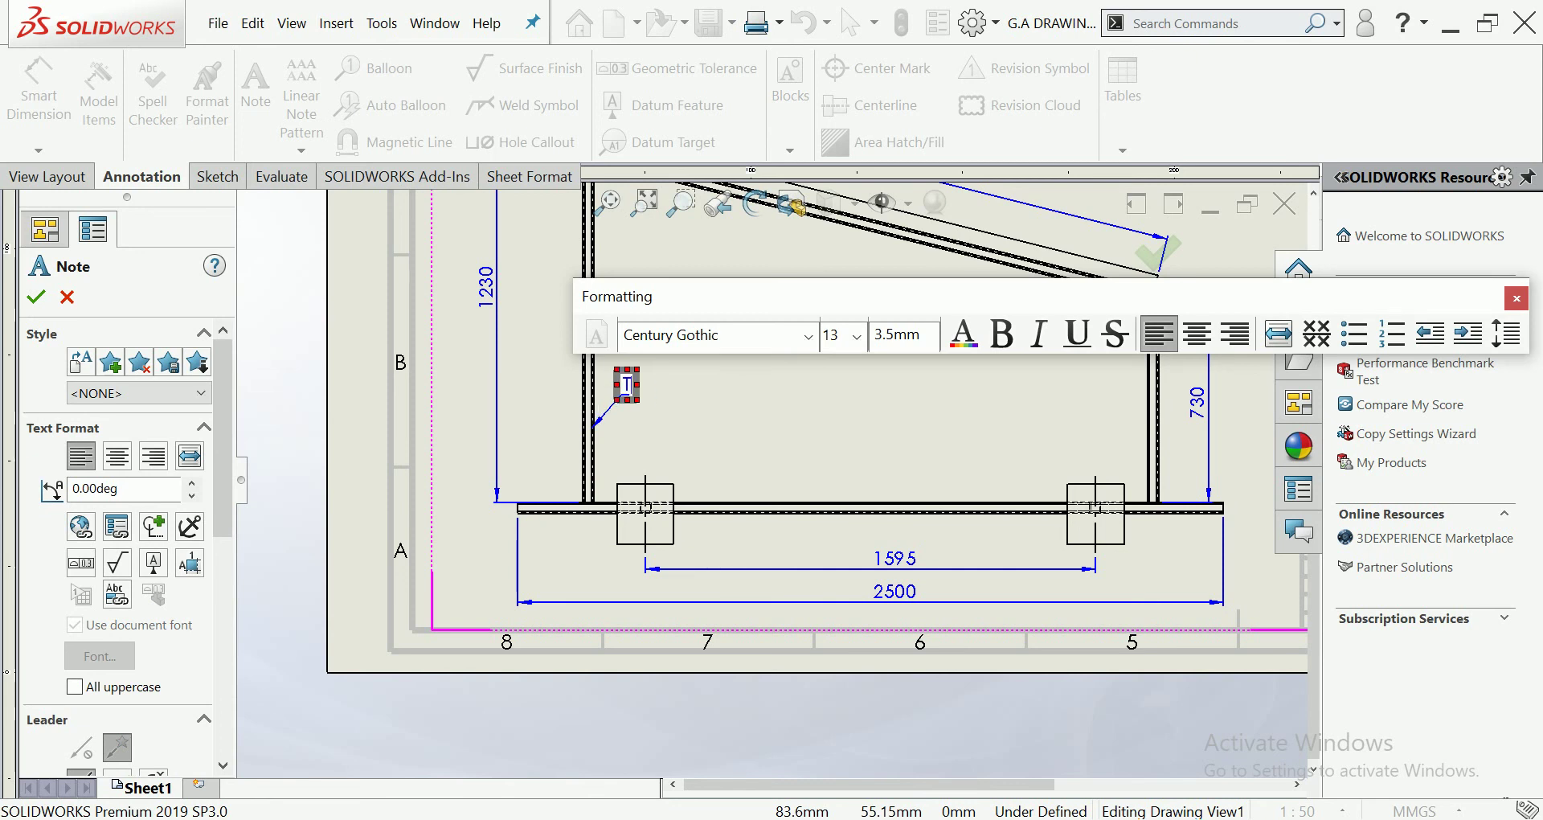
type("TUBE")
type("40X40X2.5")
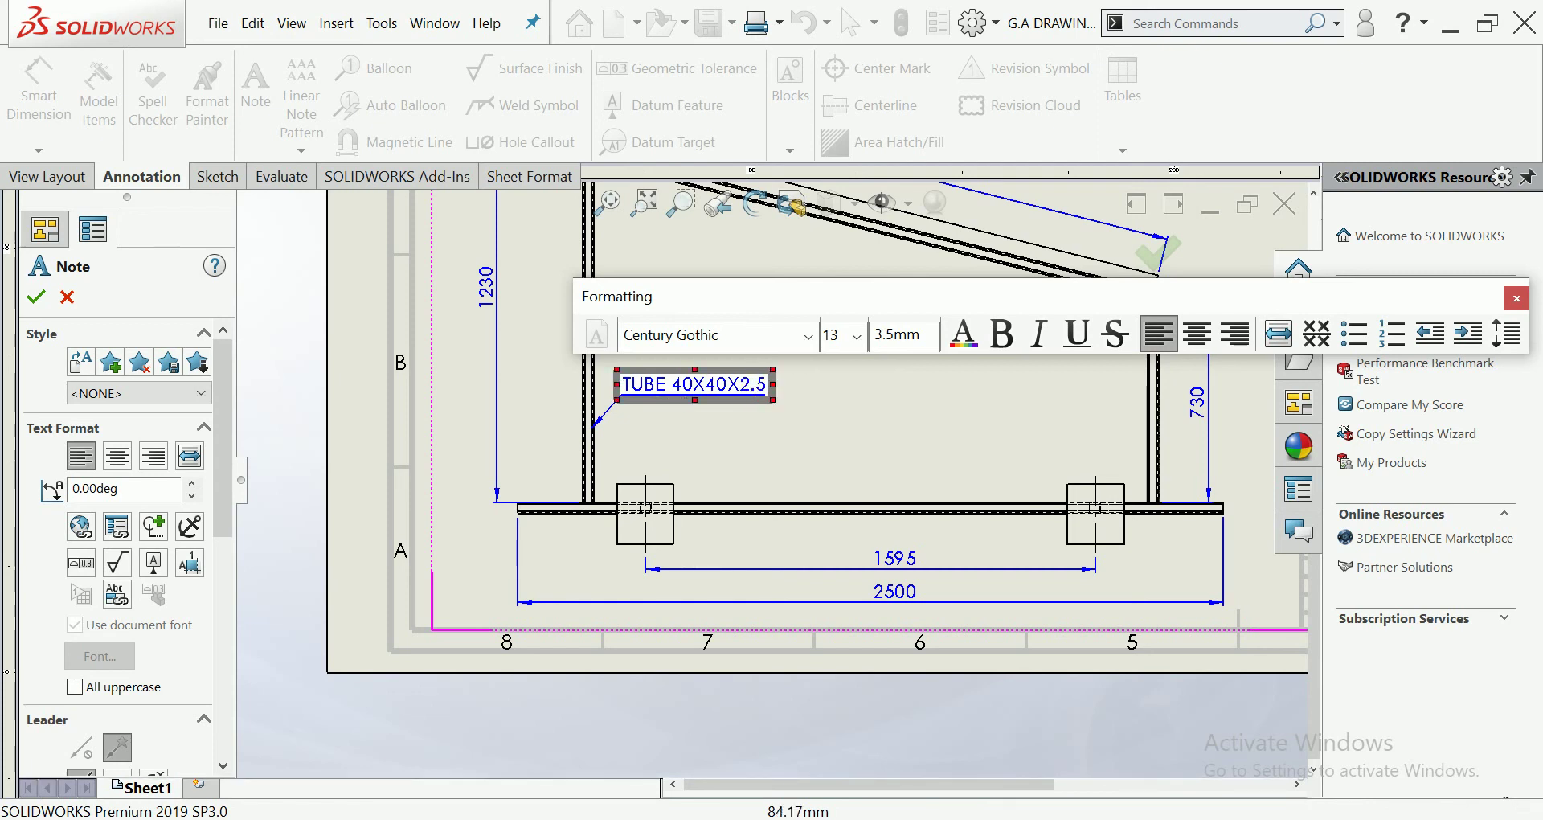
left_click(707, 494)
scroll(709, 496, "up", 3)
scroll(866, 437, "down", 3)
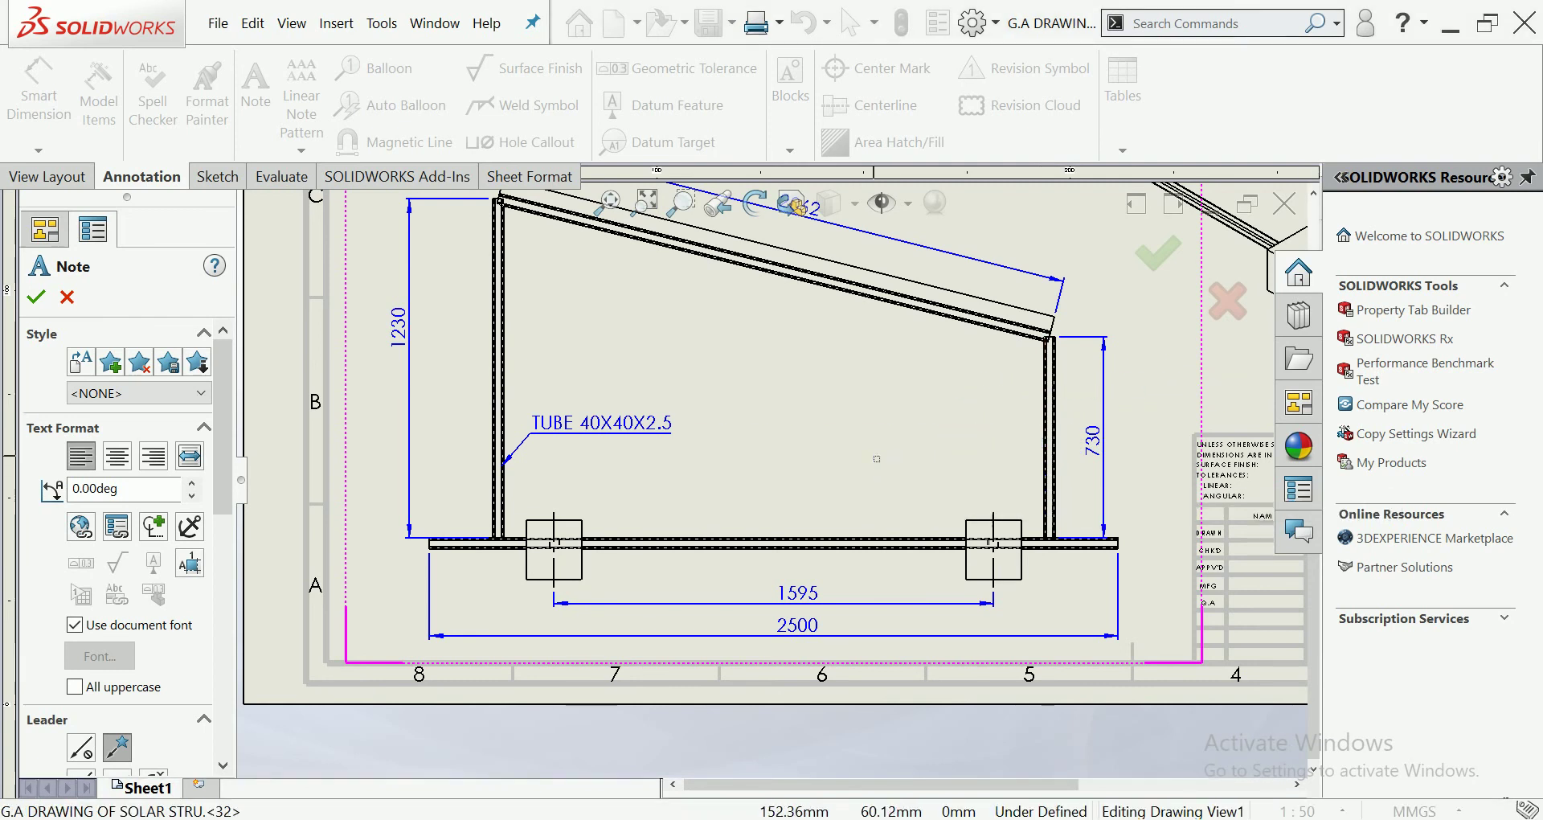
Attach TUBE 40X40X2.5 leader notes to the right post and the slanted rafter.
left_click(908, 478)
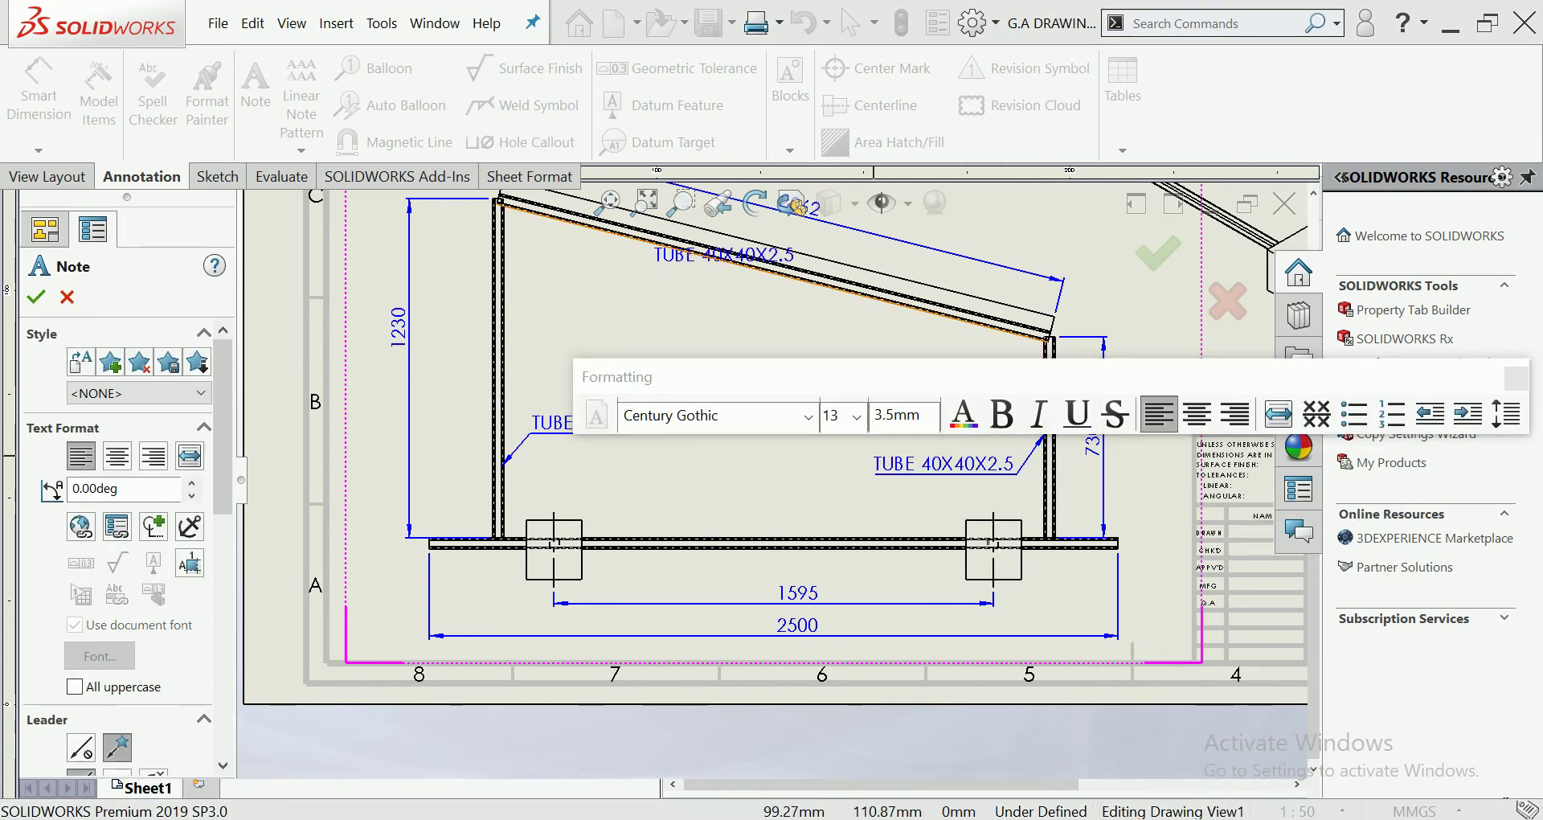
left_click(679, 277)
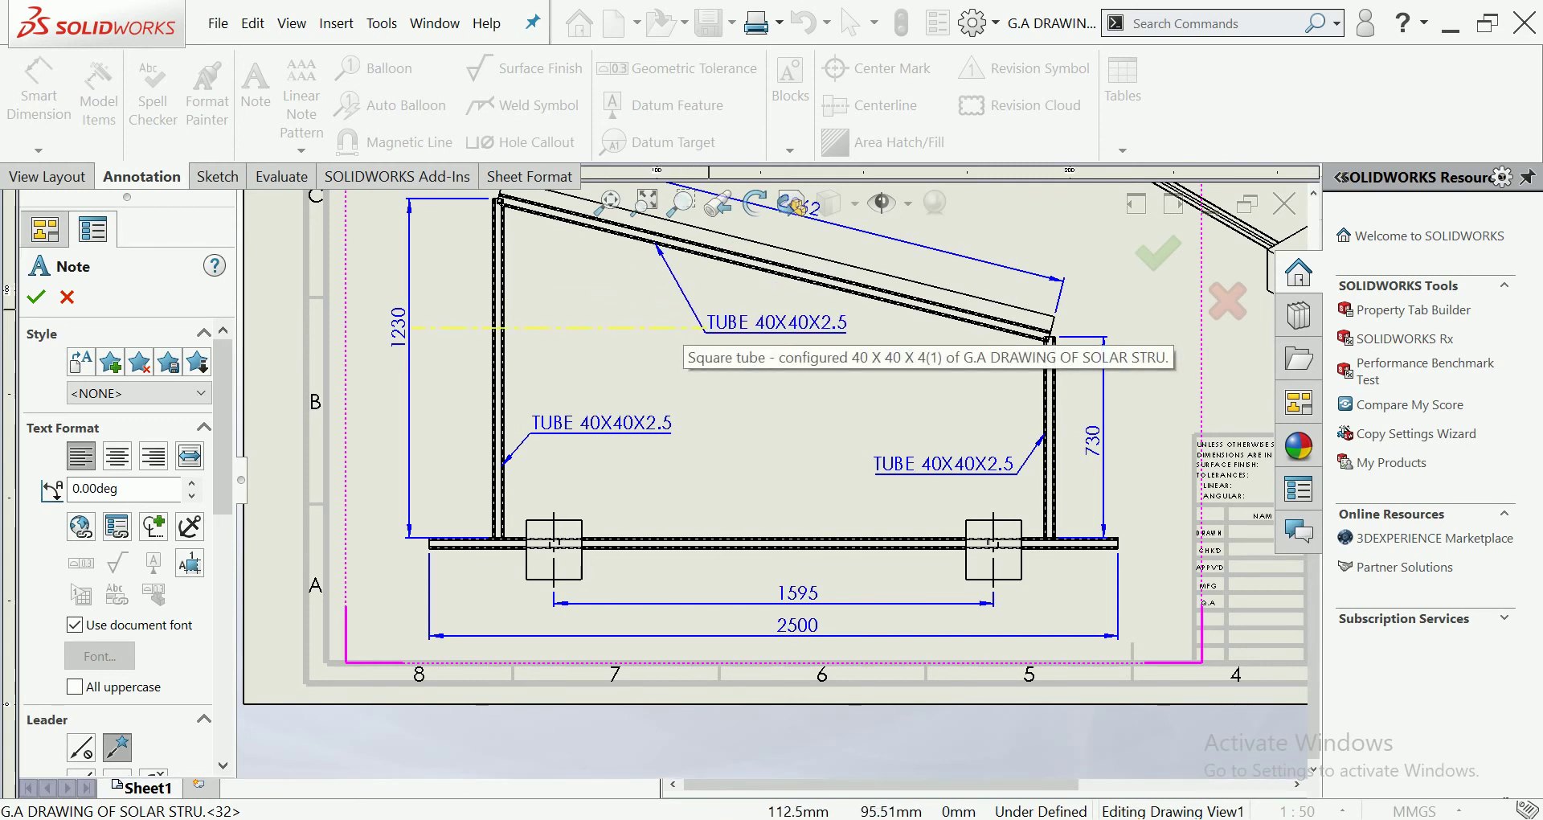
left_click(709, 323)
scroll(654, 357, "up", 3)
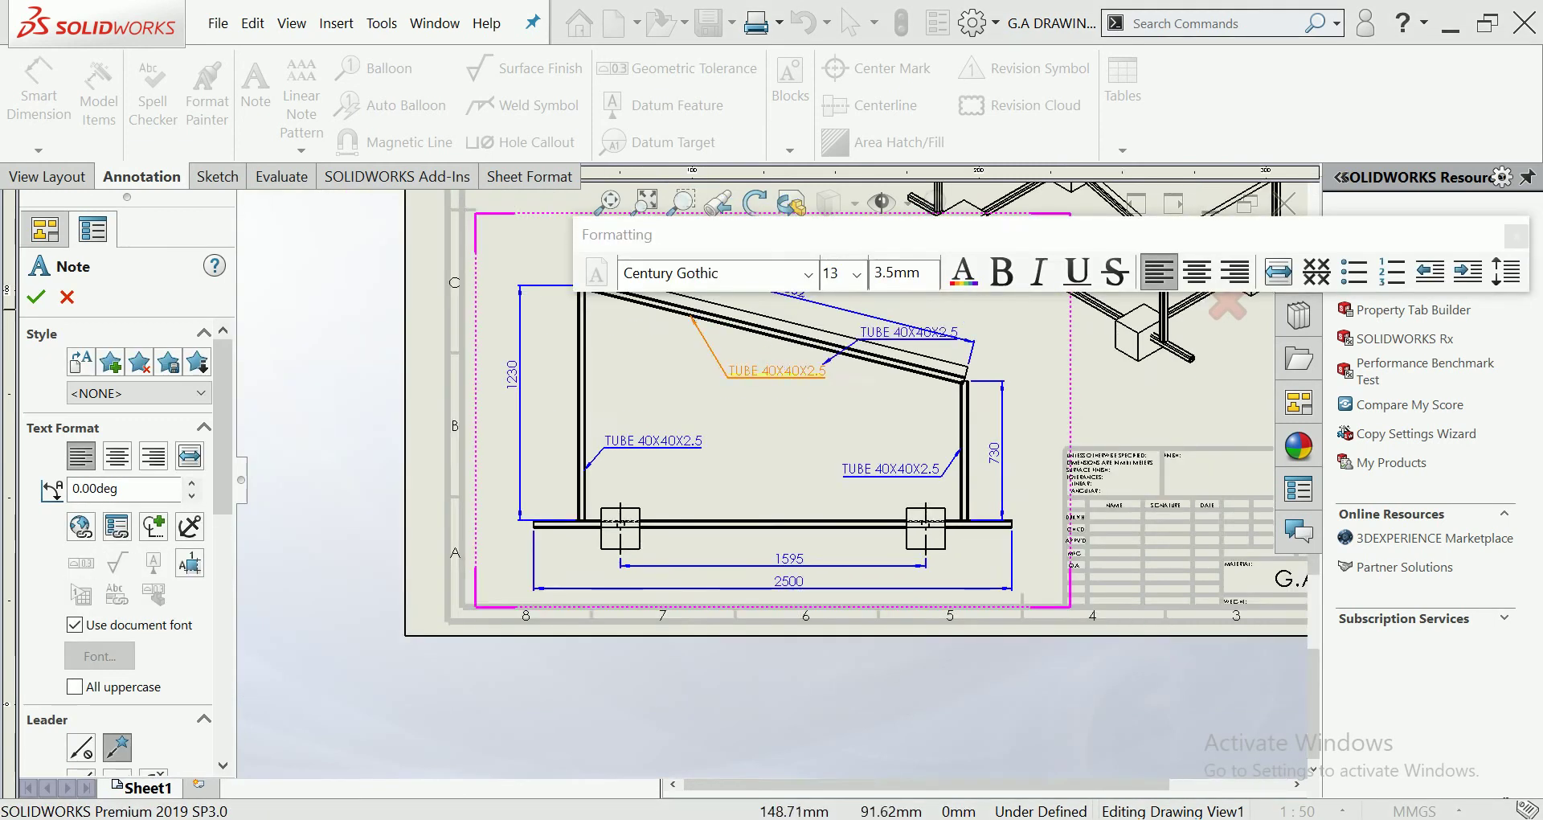
scroll(951, 359, "down", 1)
scroll(1012, 372, "up", 2)
scroll(913, 263, "down", 2)
scroll(913, 263, "down", 2)
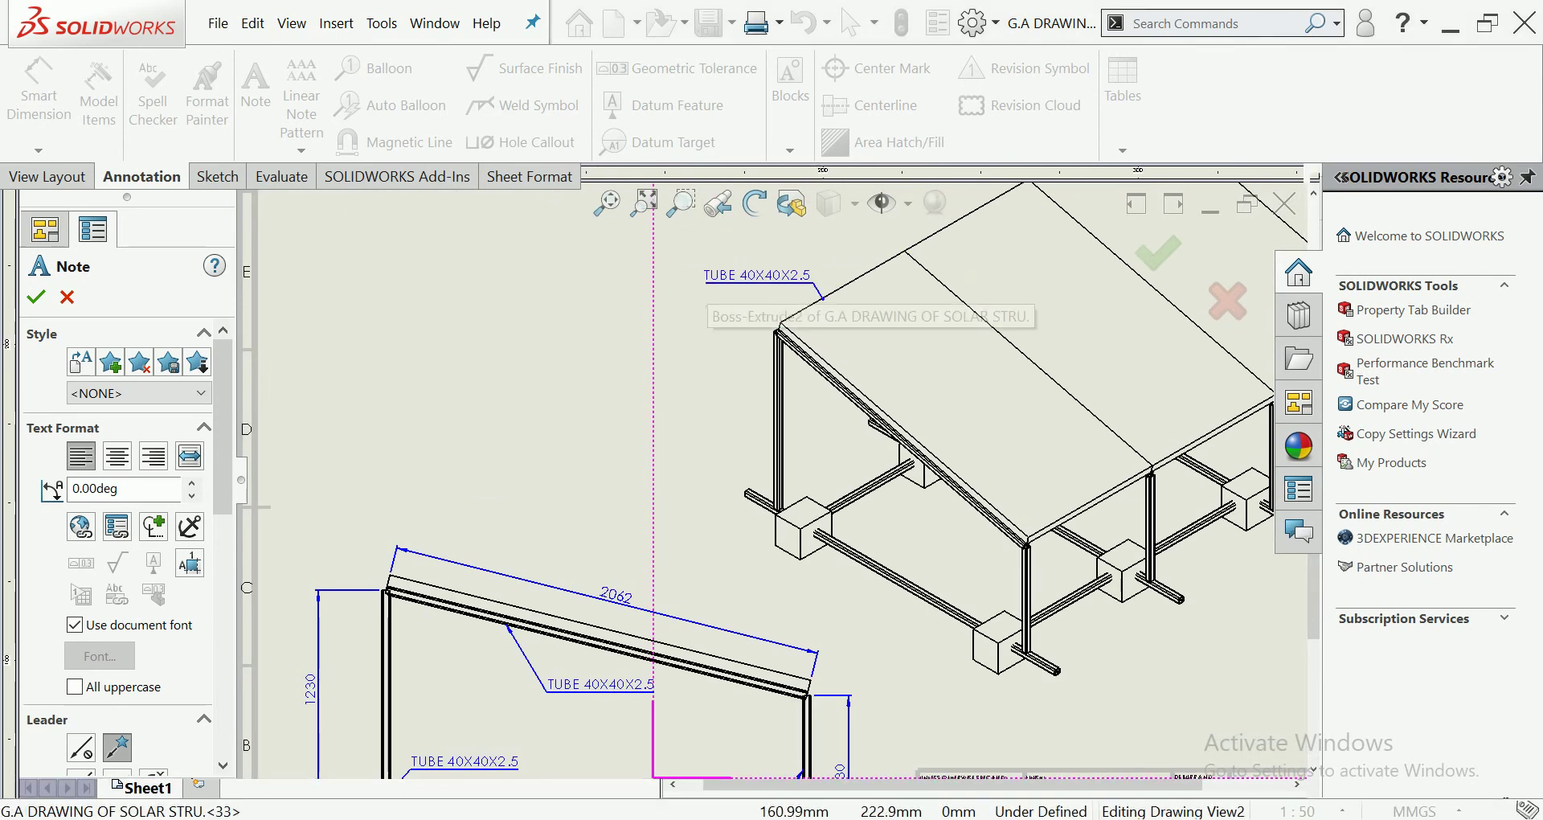
Label the isometric view's solar panel with a 330 WT PANEL leader note.
left_click(689, 271)
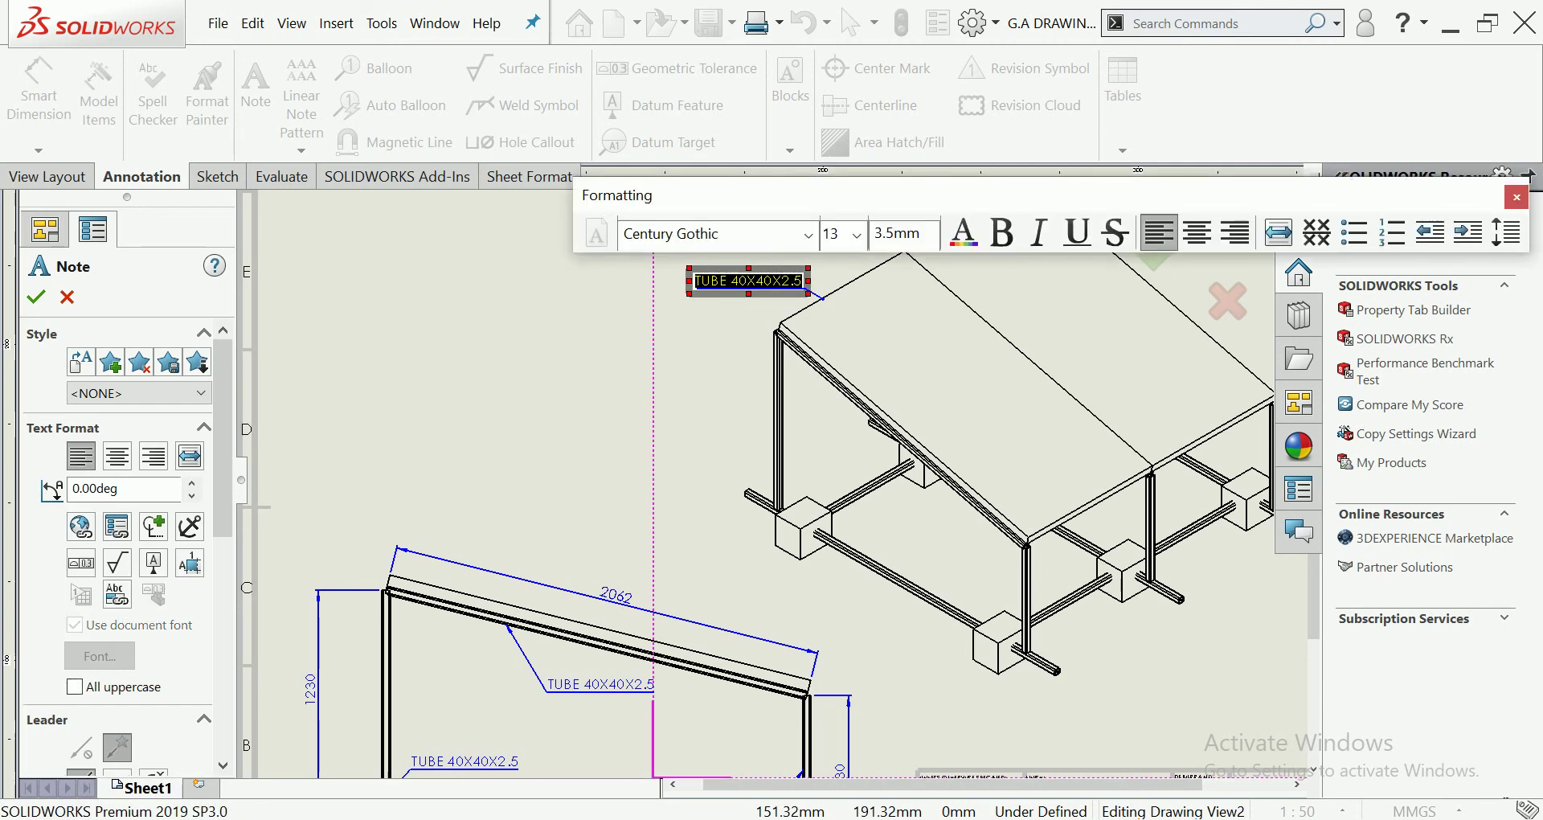
type("33")
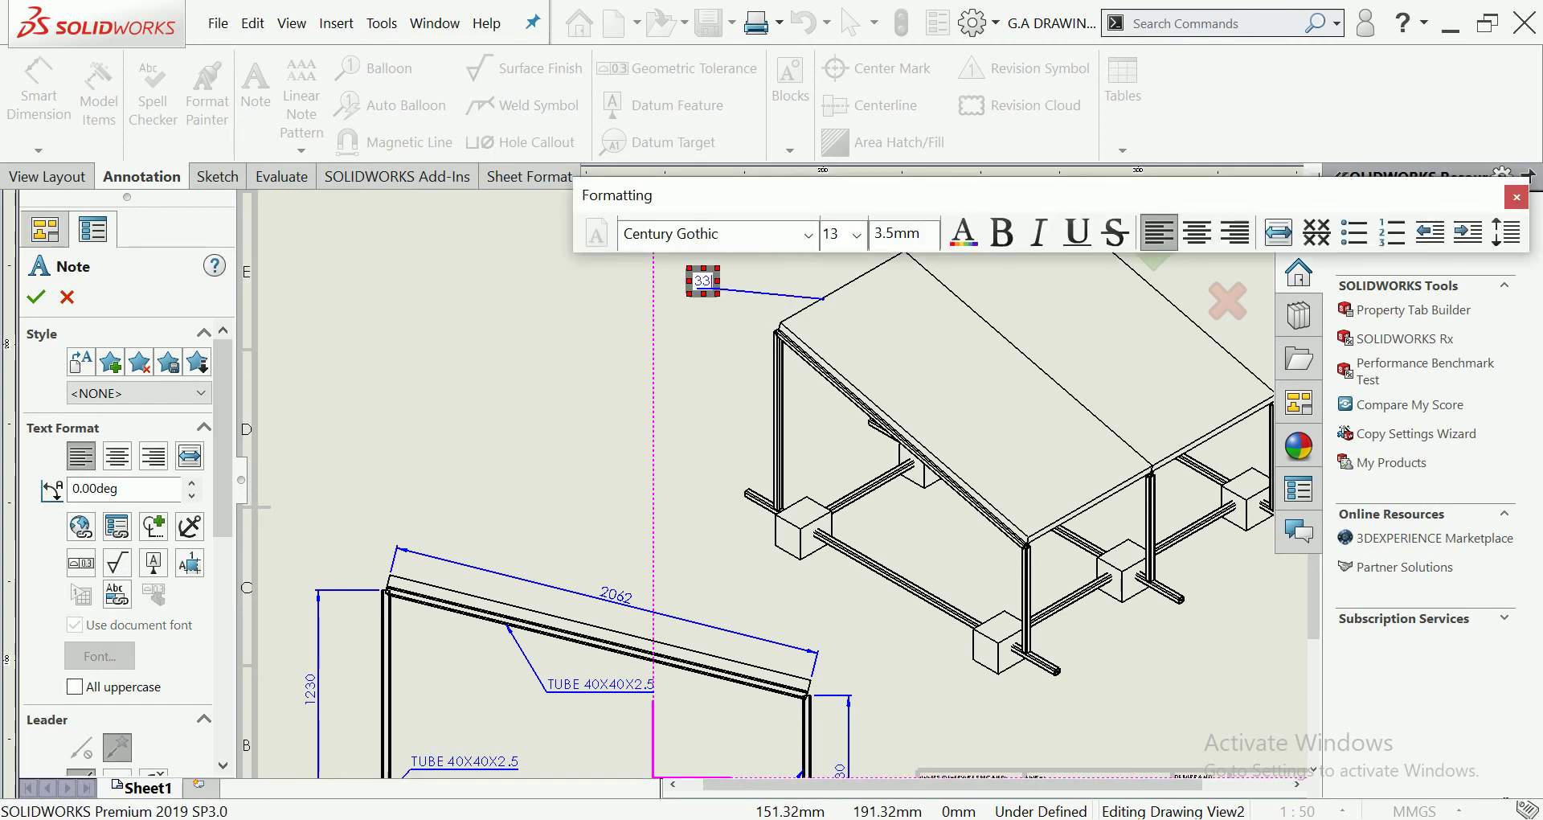
type("0 WT")
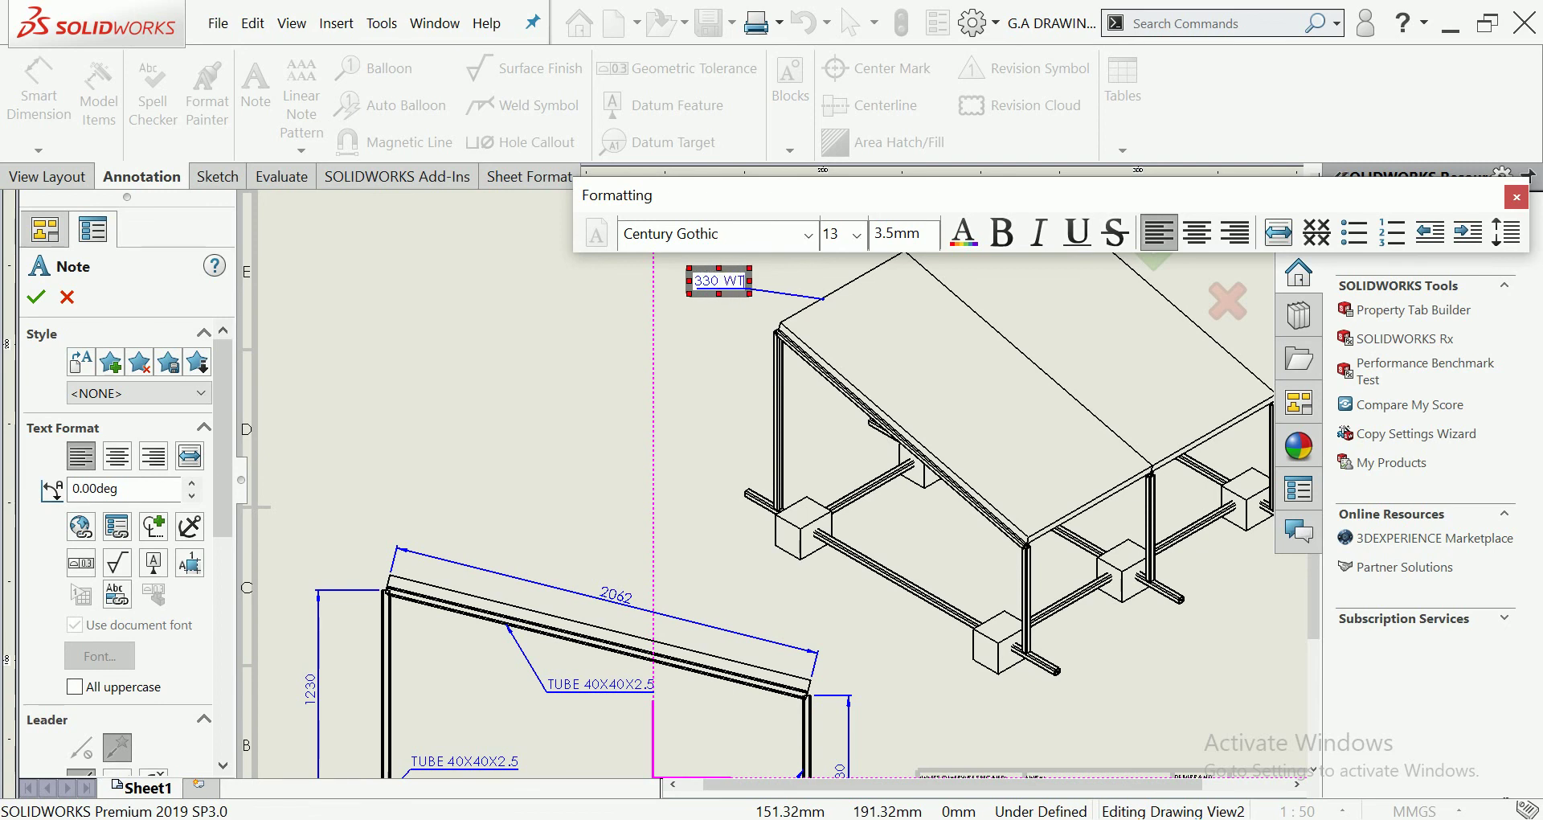
type(" PANEL")
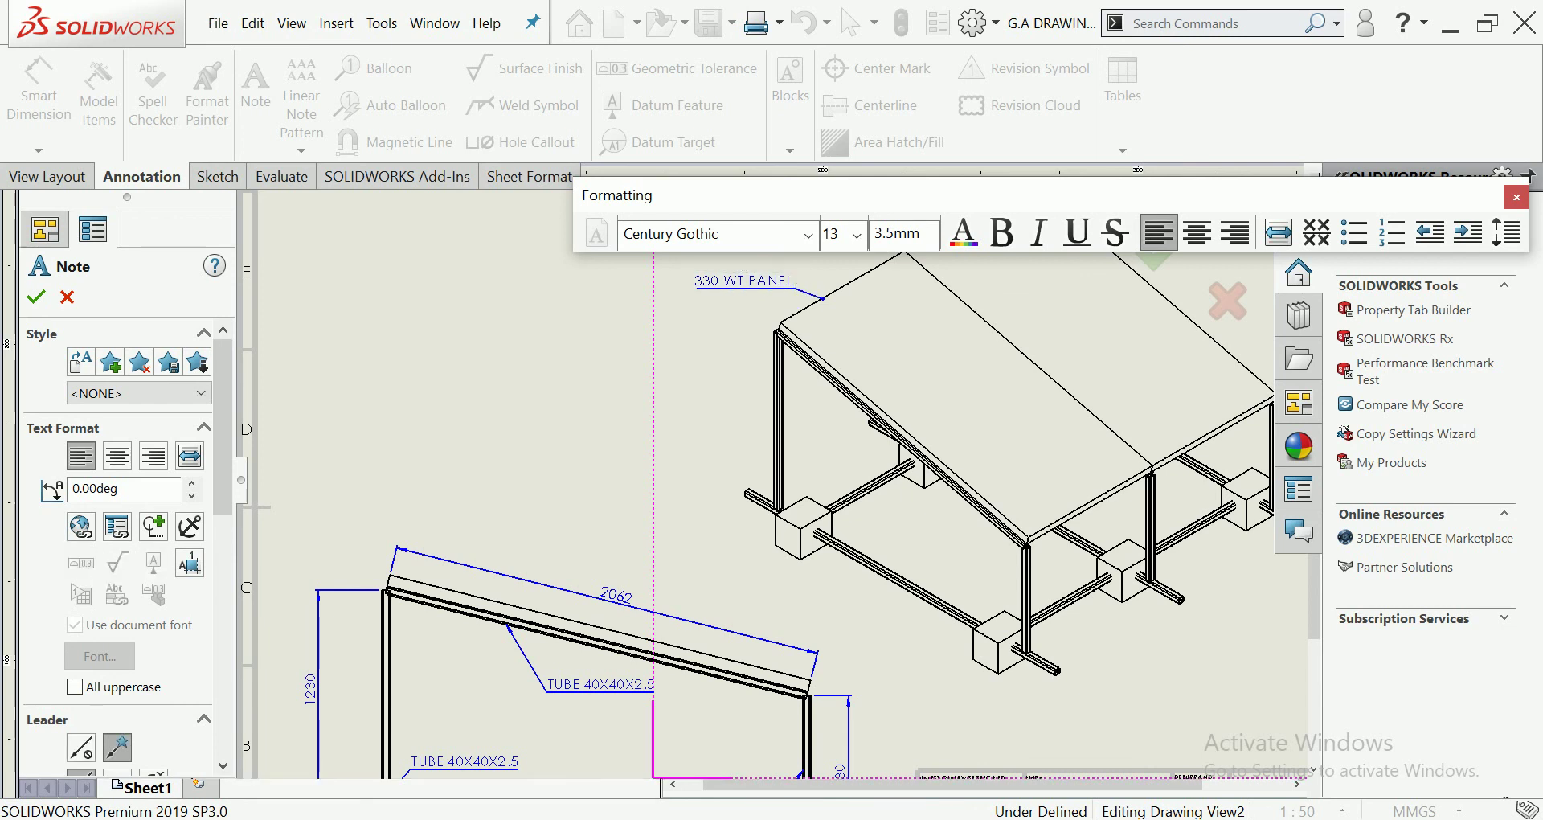
scroll(723, 562, "up", 3)
scroll(723, 562, "down", 3)
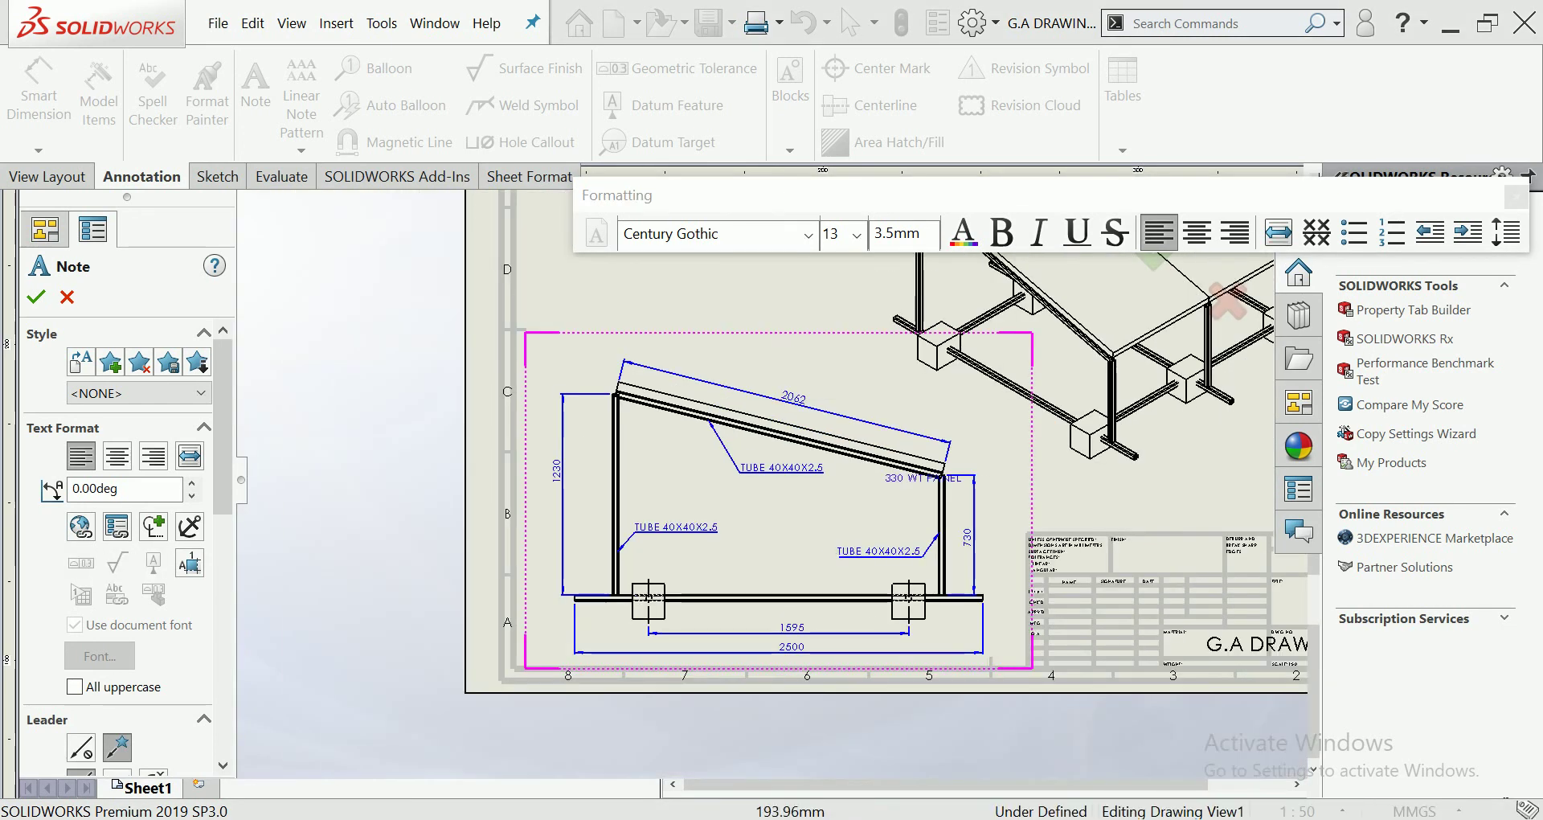
scroll(872, 384, "down", 2)
left_click(872, 384)
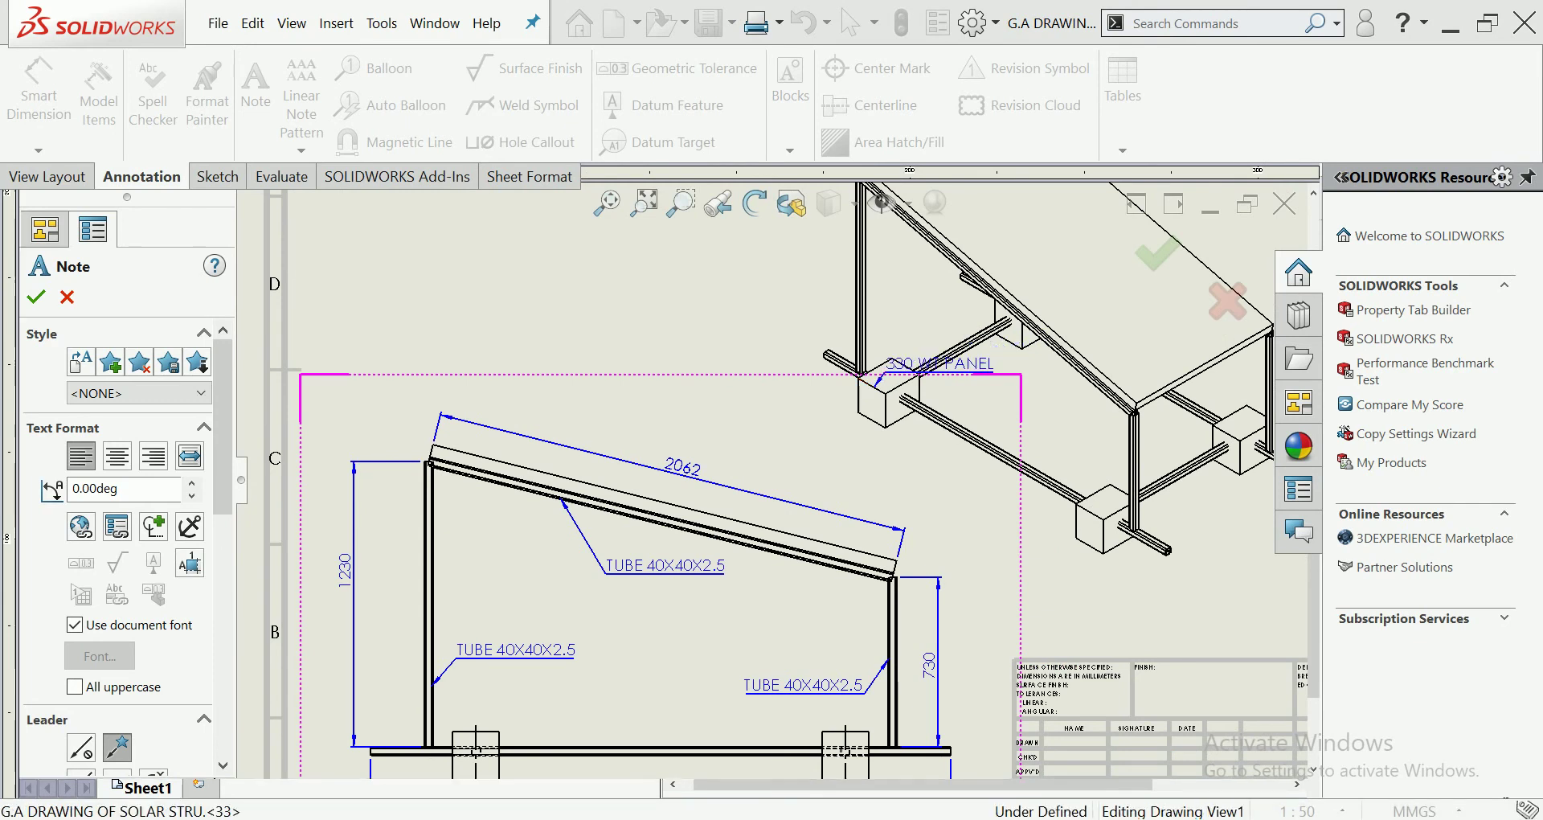
Label a foundation block with an FDN leader note and fit the sheet to the window.
left_click(839, 405)
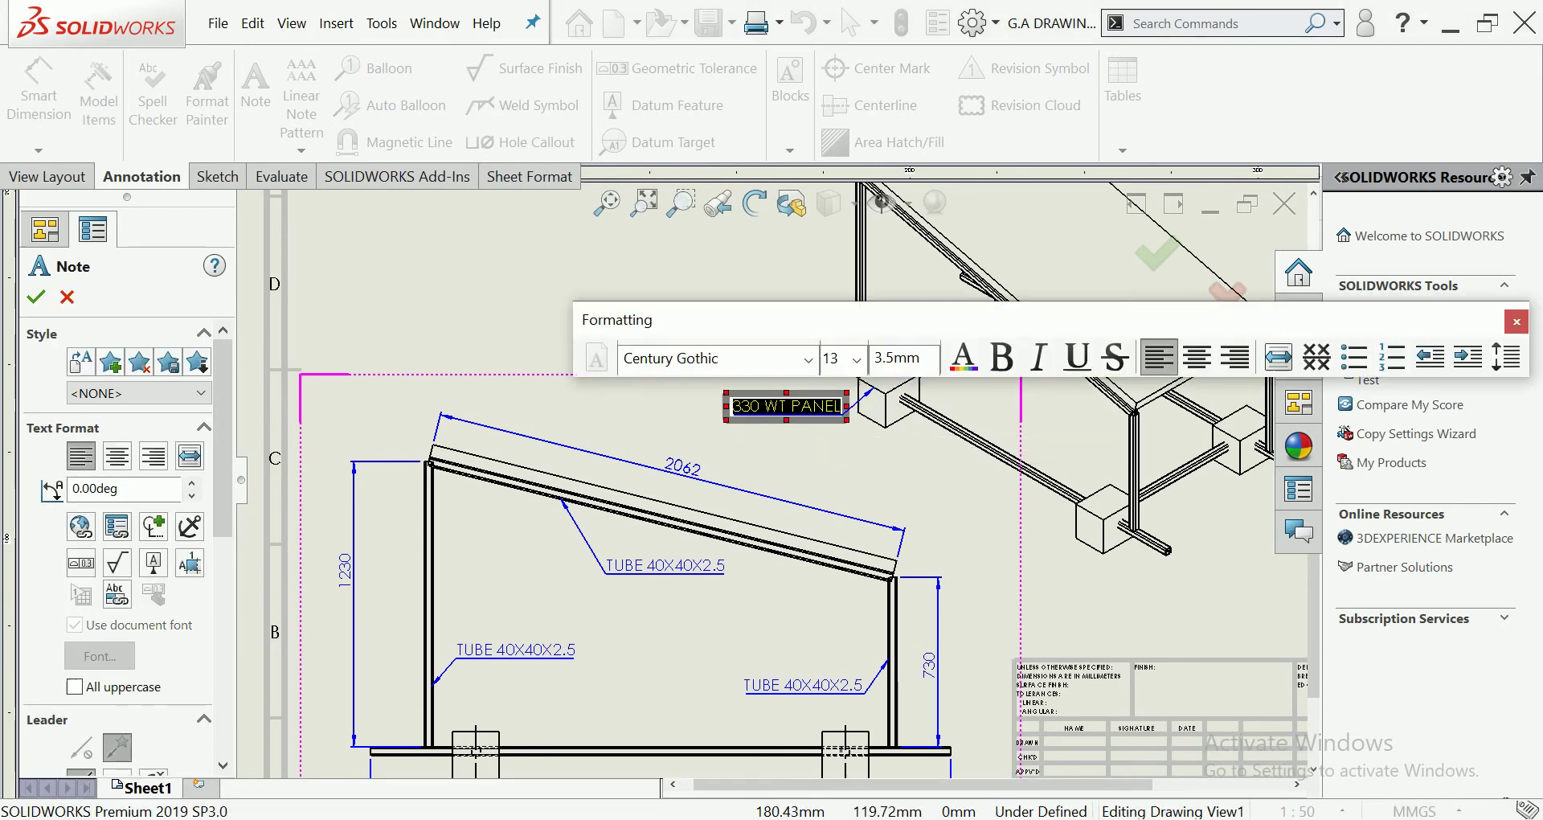
type("FDN")
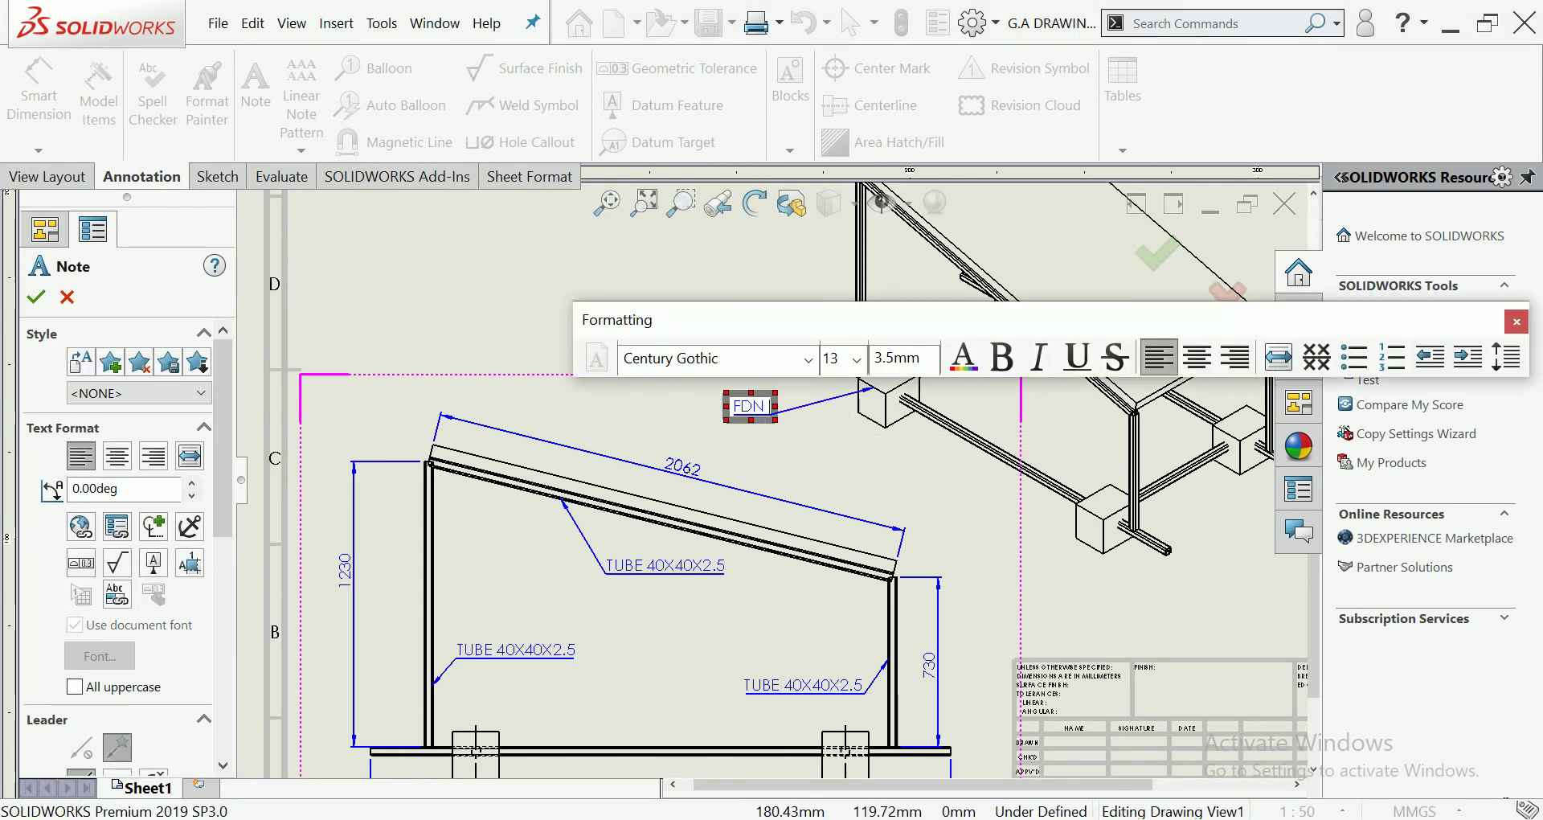
left_click(514, 378)
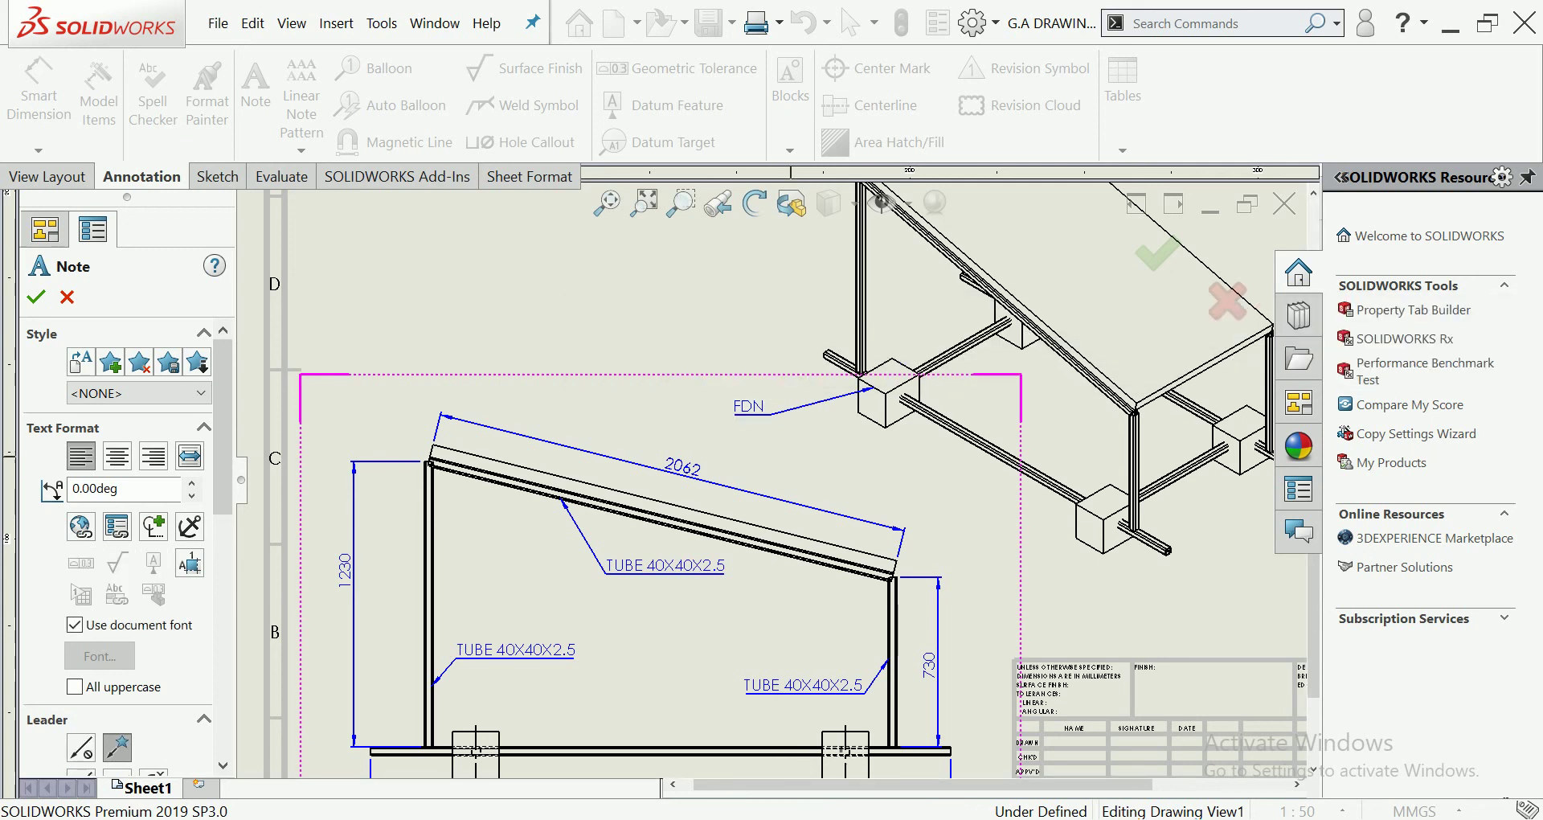
key("Escape")
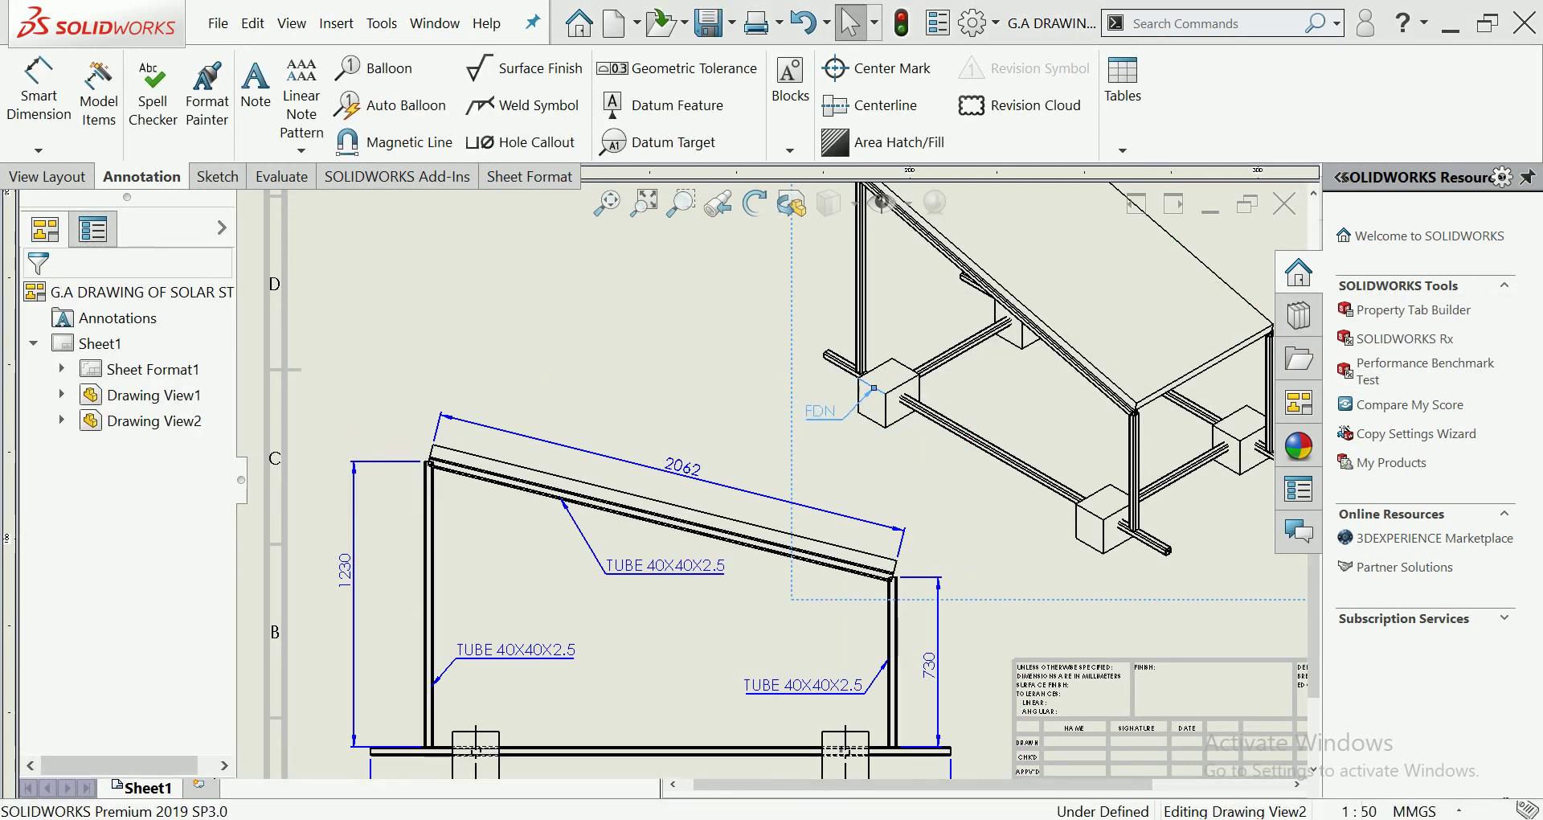
left_click(255, 88)
key("Escape")
key("f")
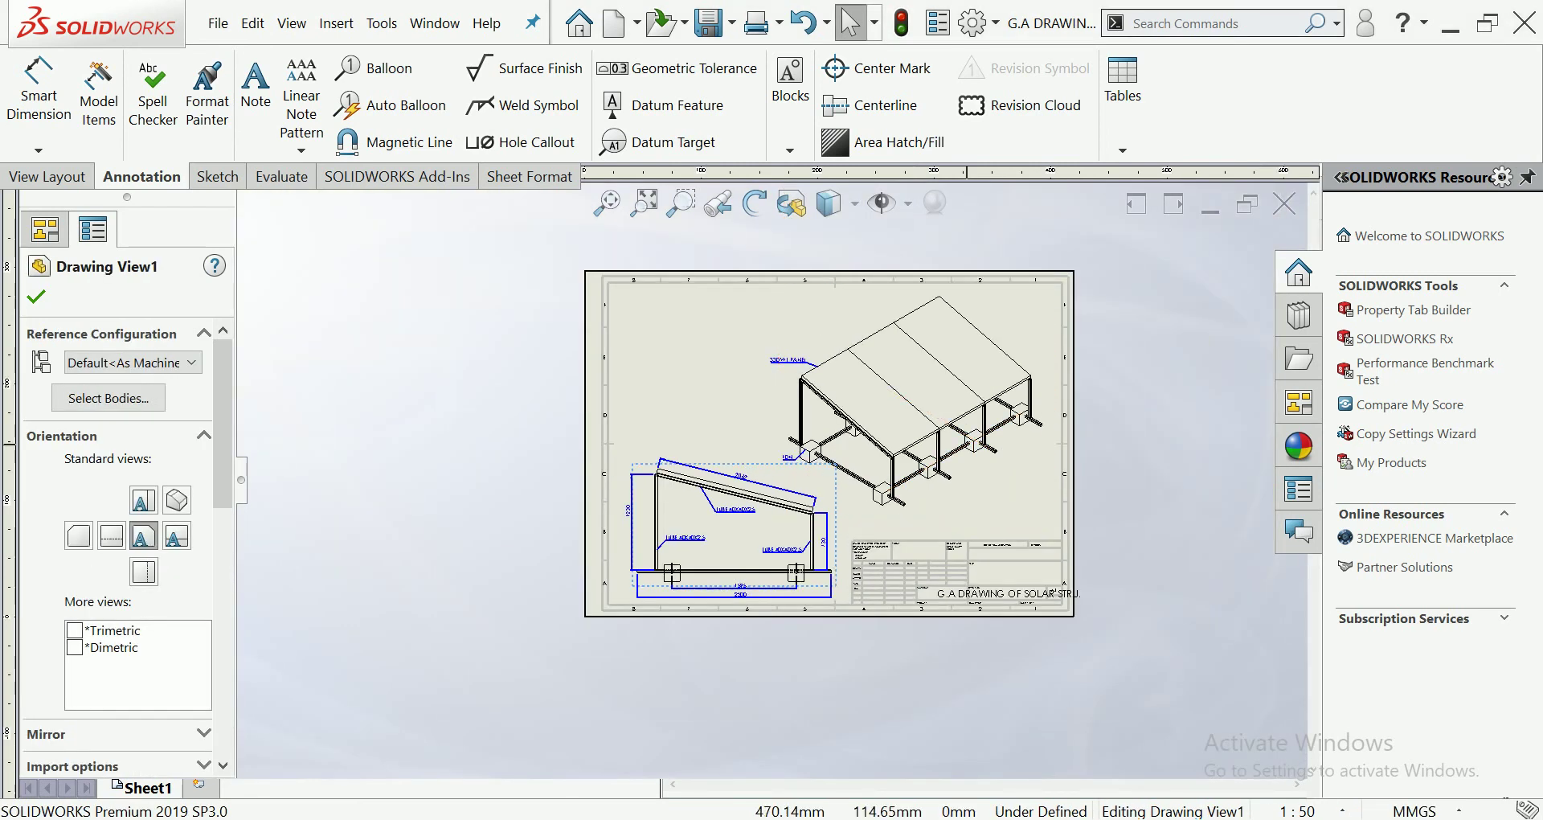
key("Escape")
scroll(972, 614, "down", 3)
scroll(972, 614, "down", 2)
In the sheet format, replace the oversized title block text with SOLAR STRU.-01.
scroll(972, 615, "down", 2)
scroll(973, 615, "down", 2)
right_click(806, 554)
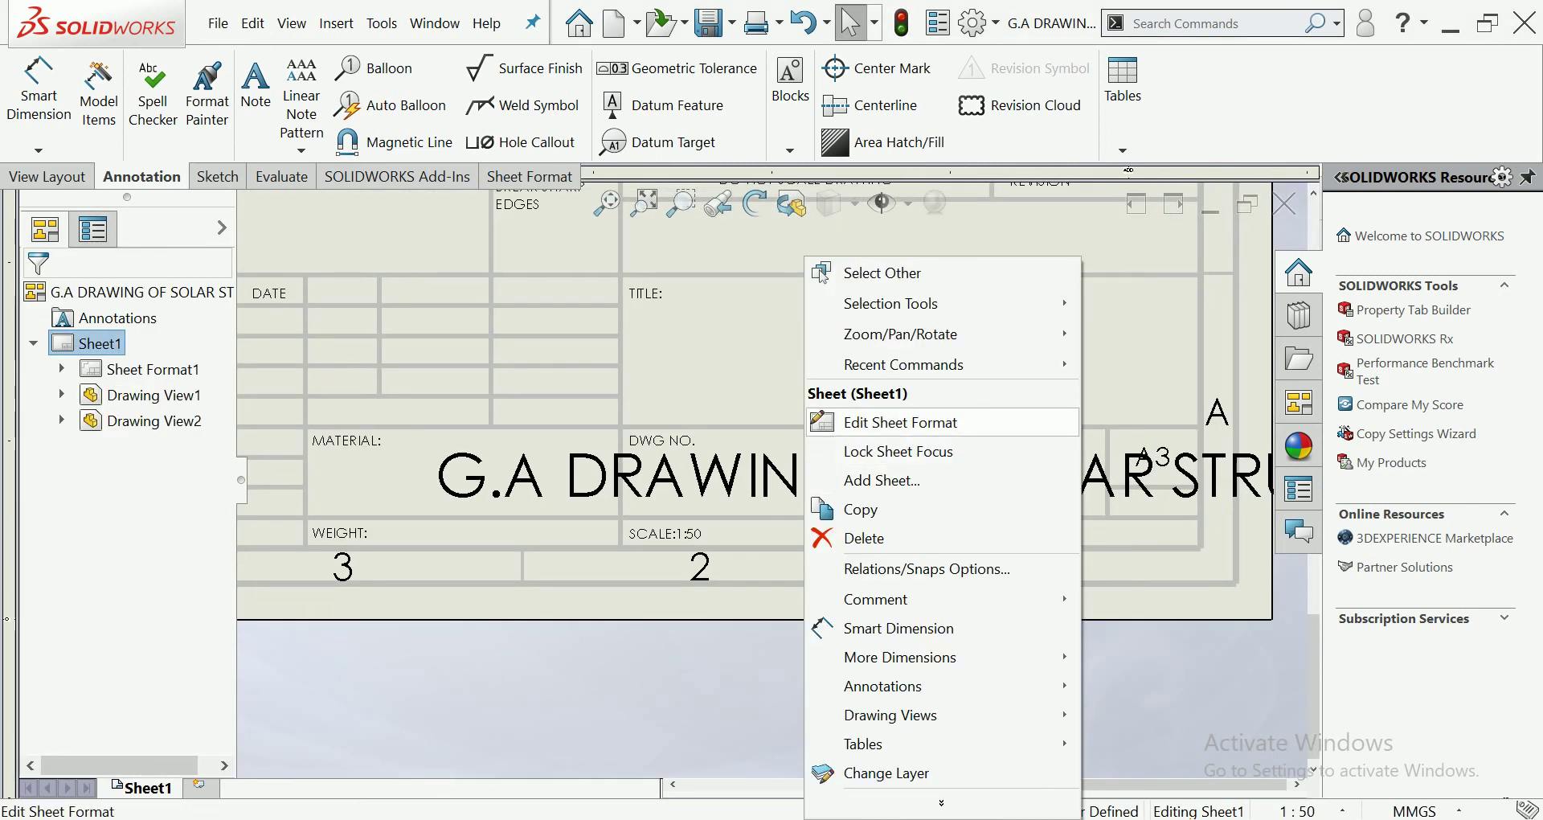
left_click(884, 422)
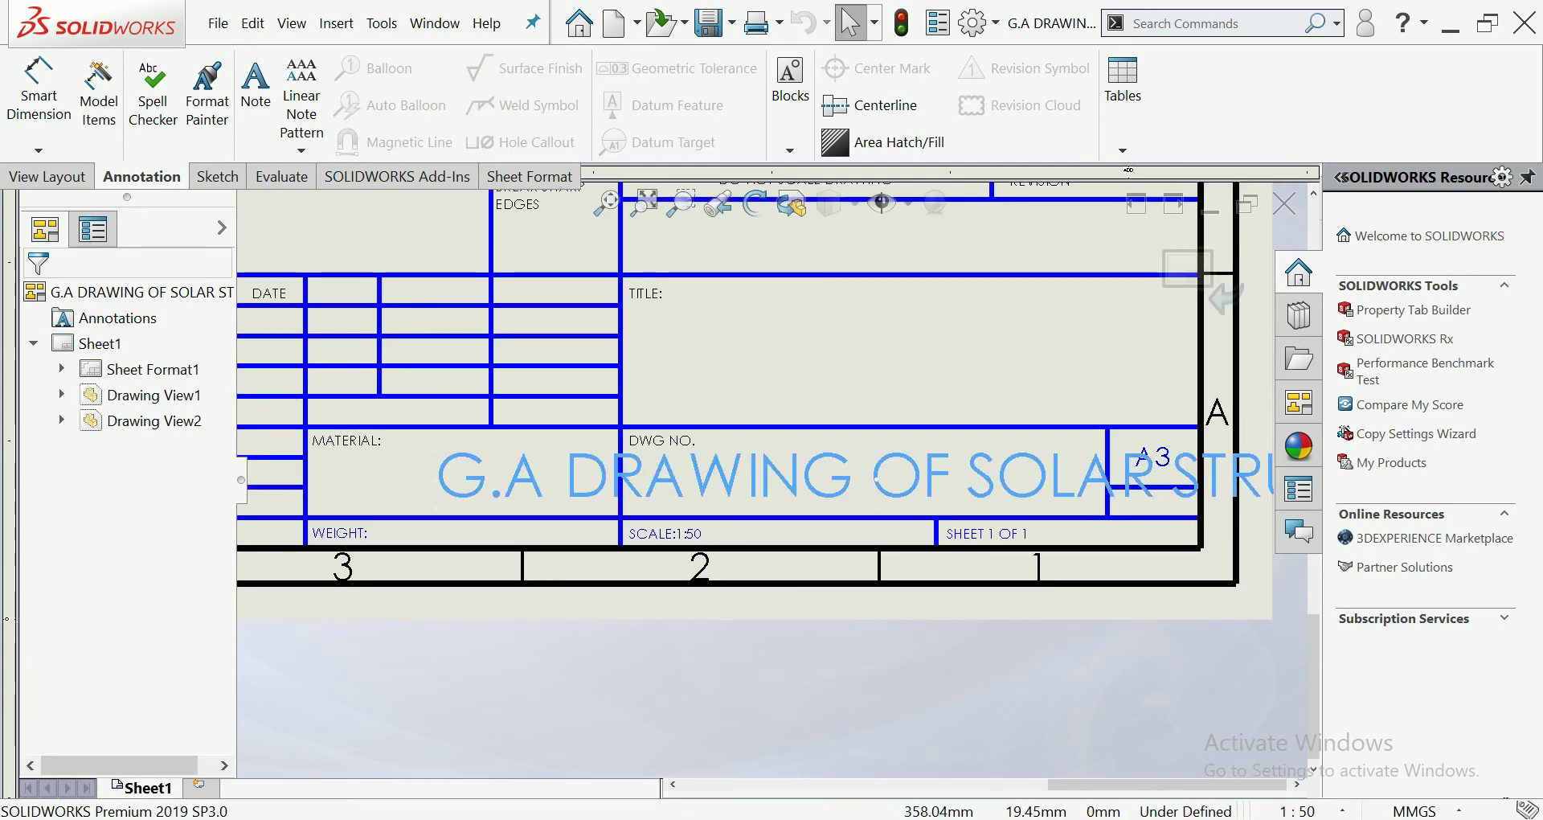
double_click(876, 476)
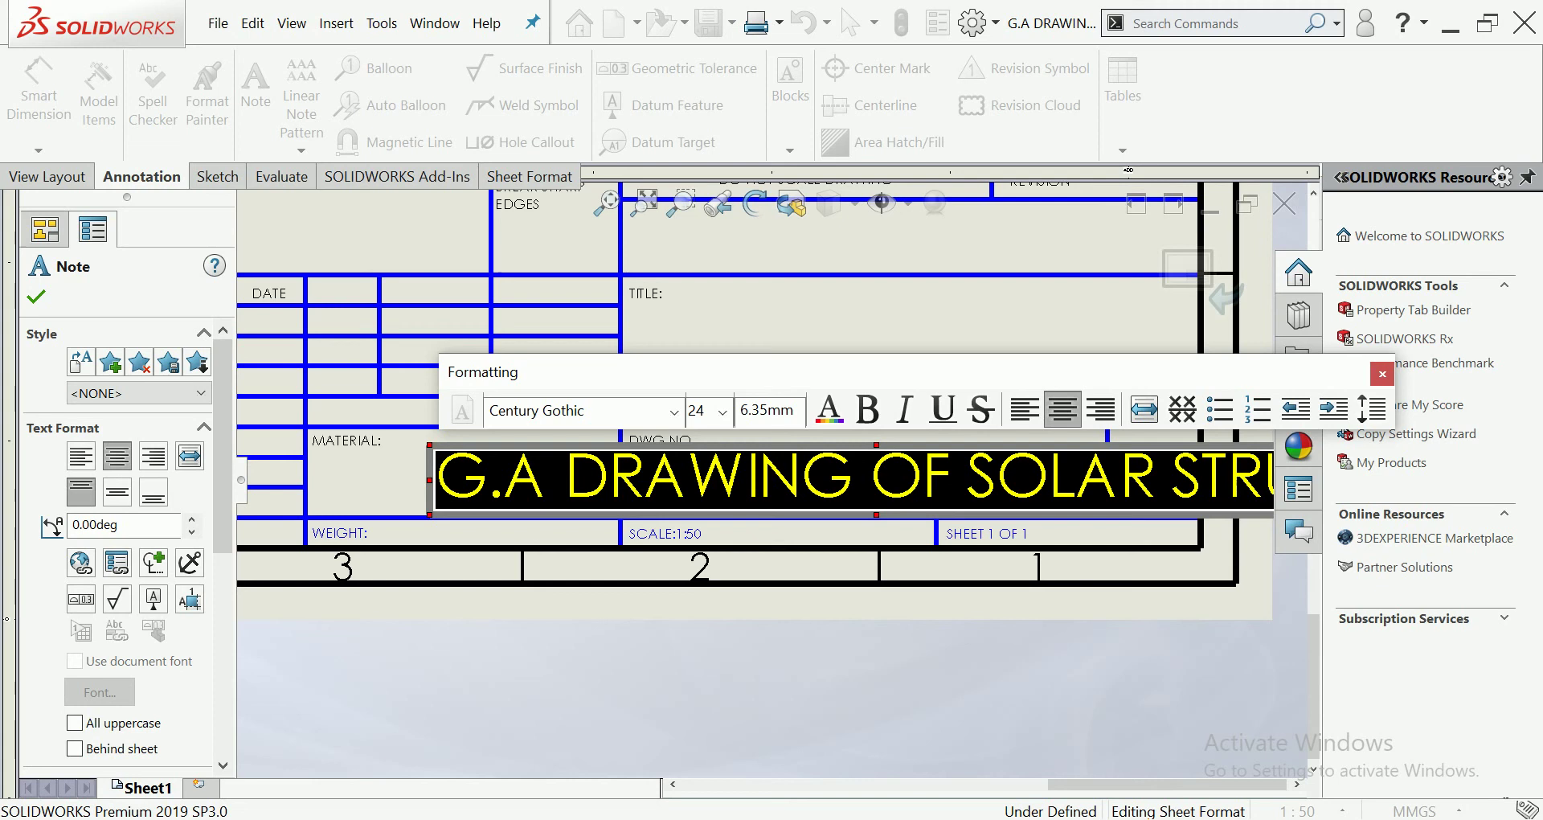
type("SOLAR STRU")
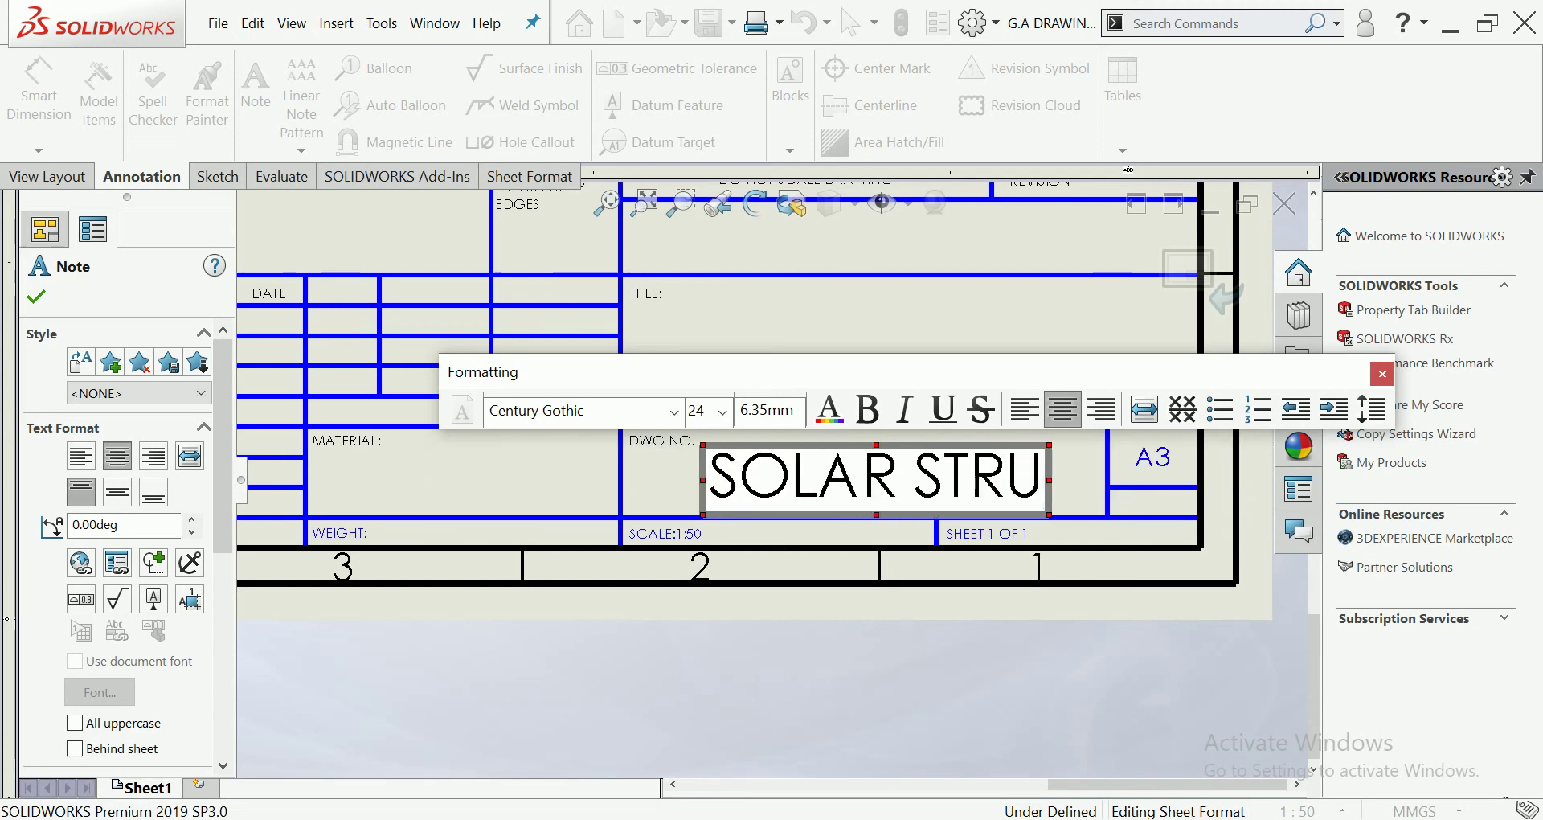
type(".-01")
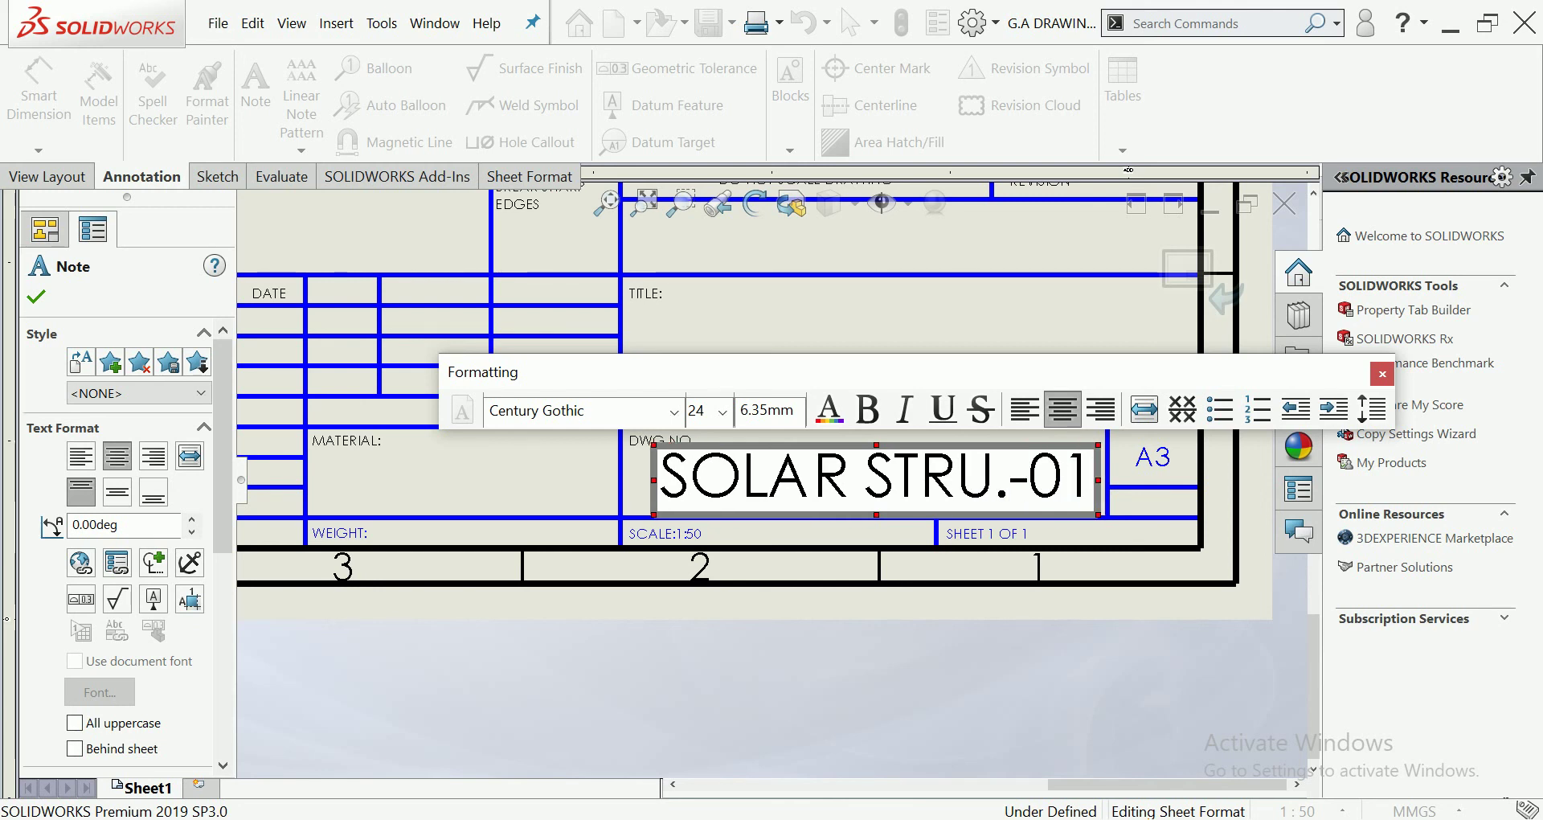
Set the SOLAR STRU.-01 drawing number text to font size 16.
key("ctrl+a")
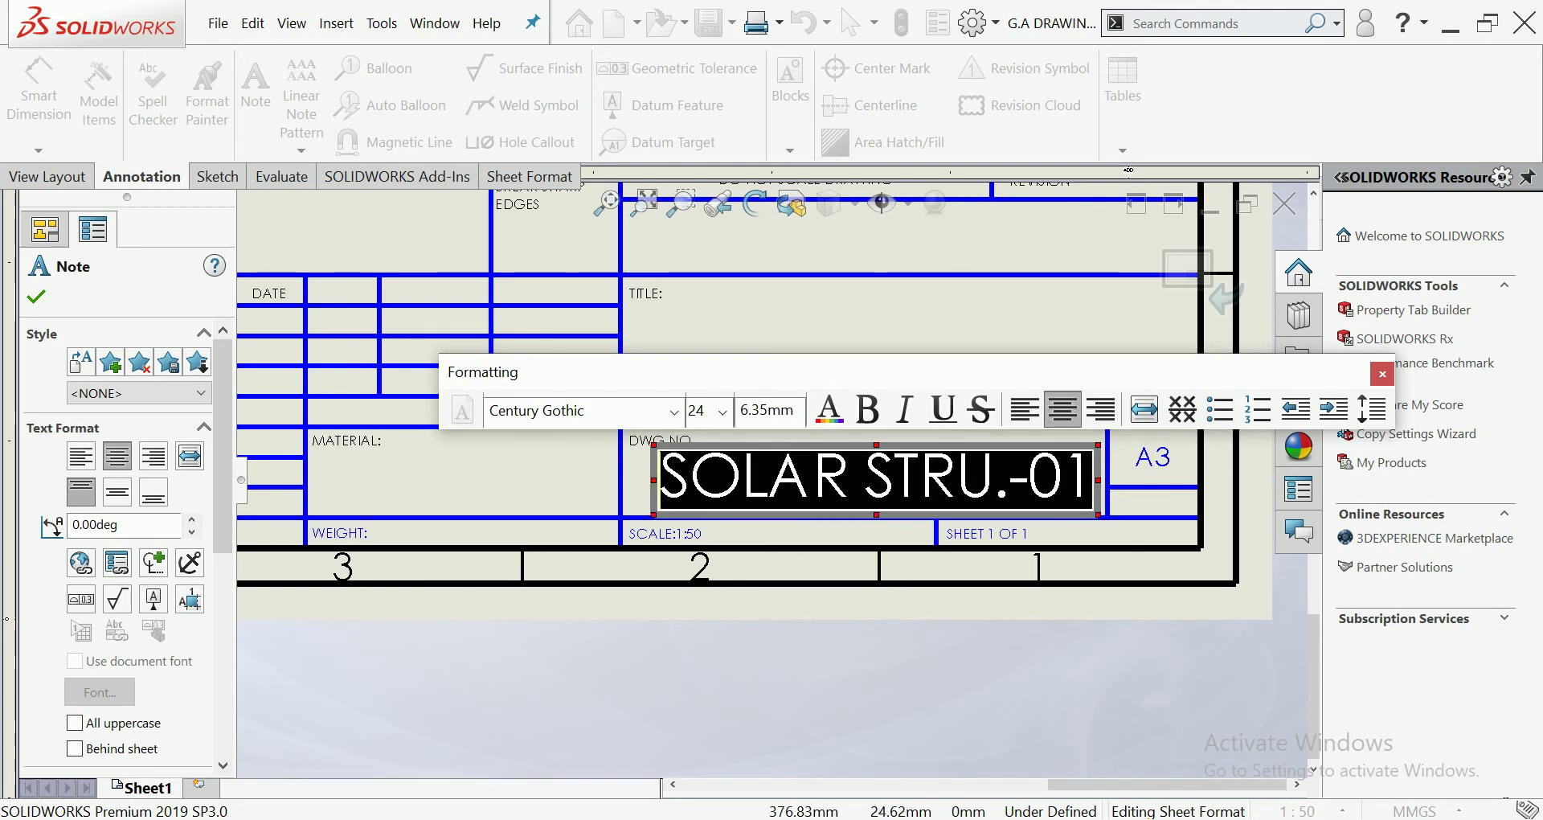
left_click(722, 410)
left_click(705, 502)
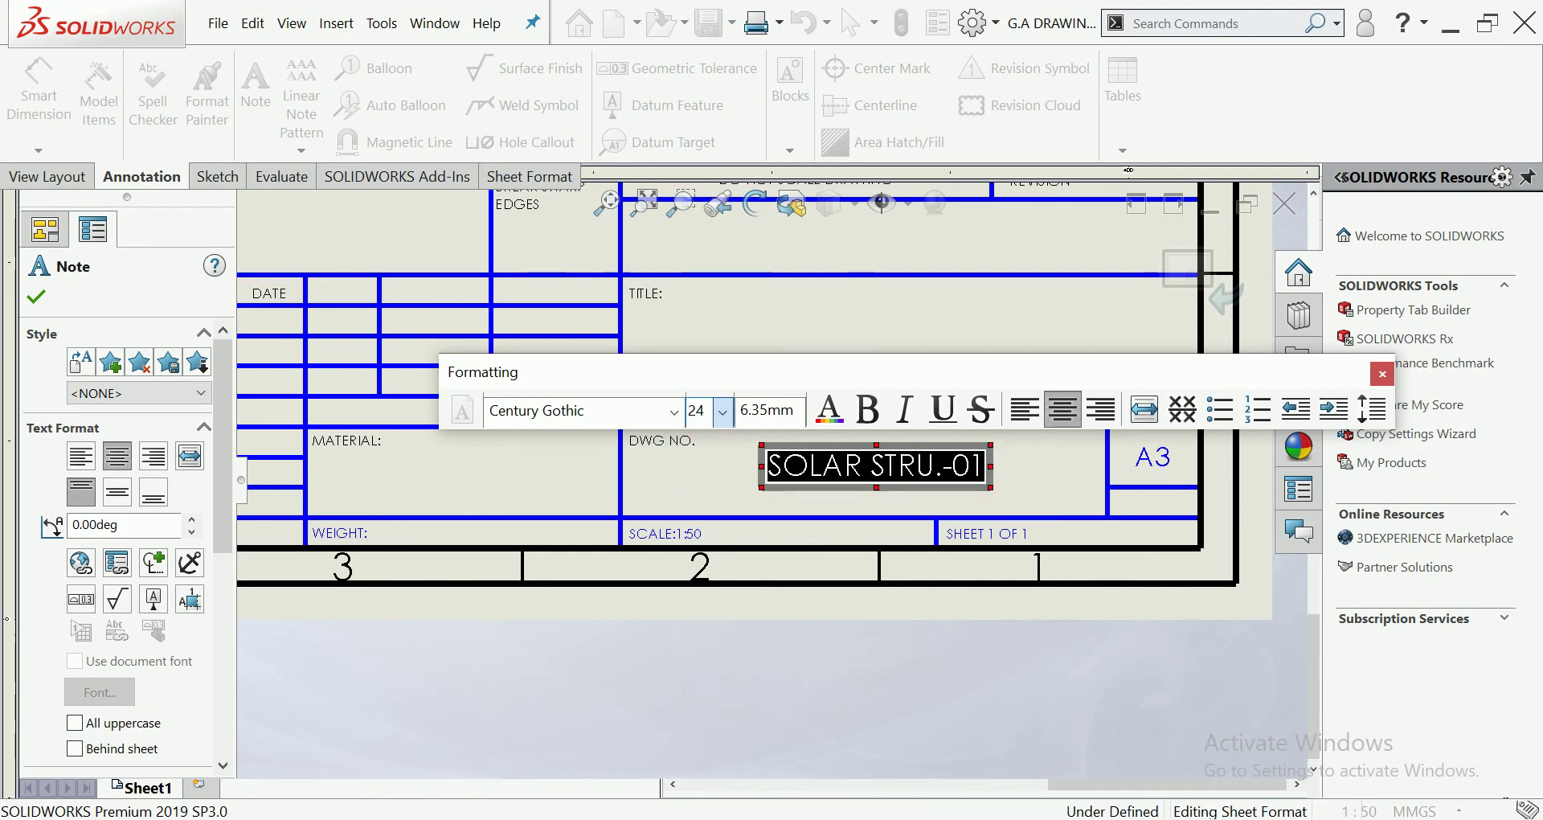
left_click(722, 411)
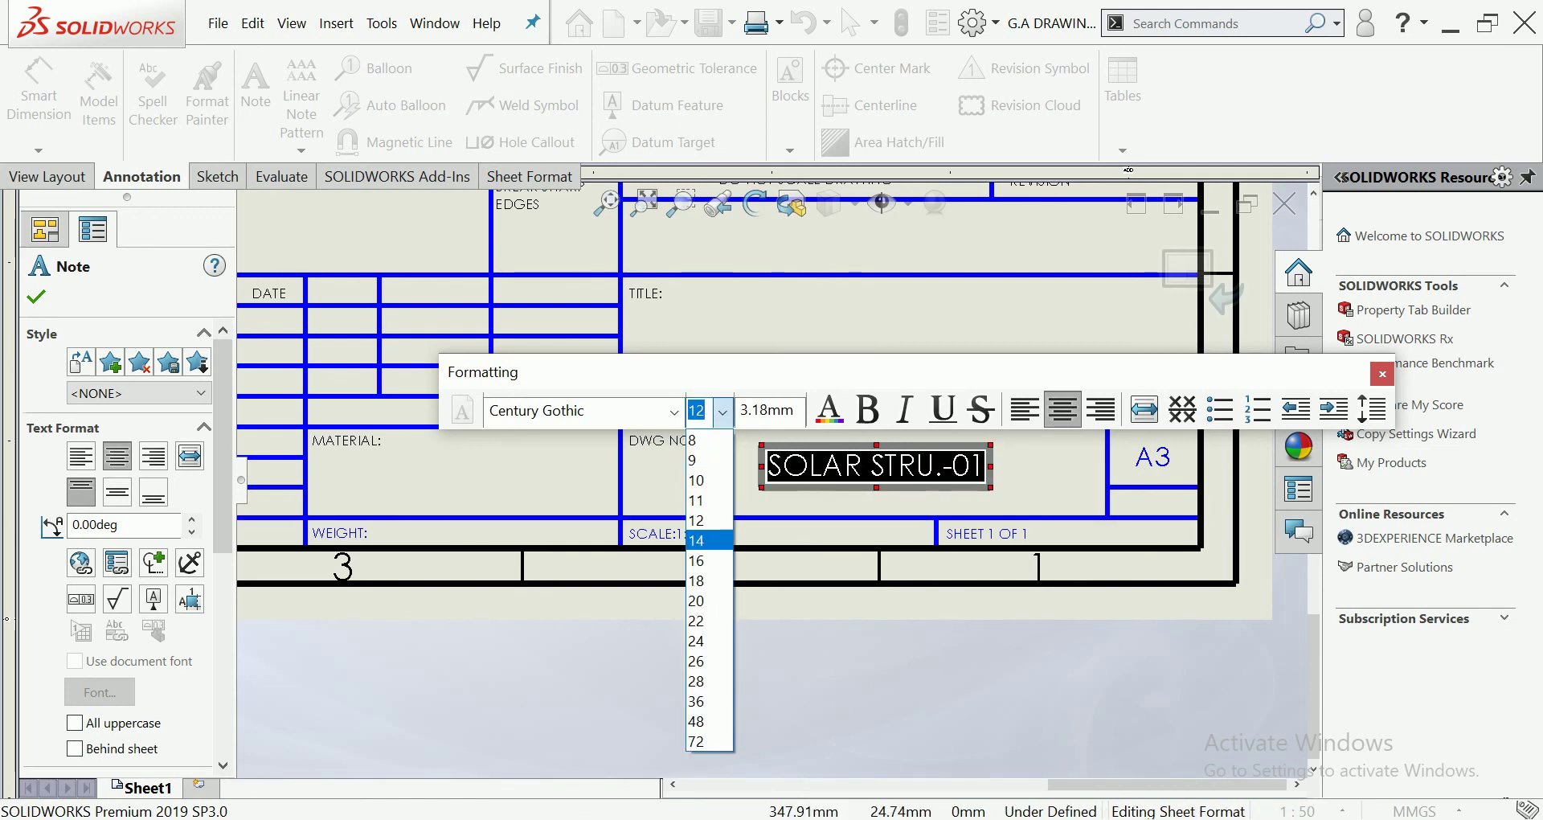
left_click(707, 518)
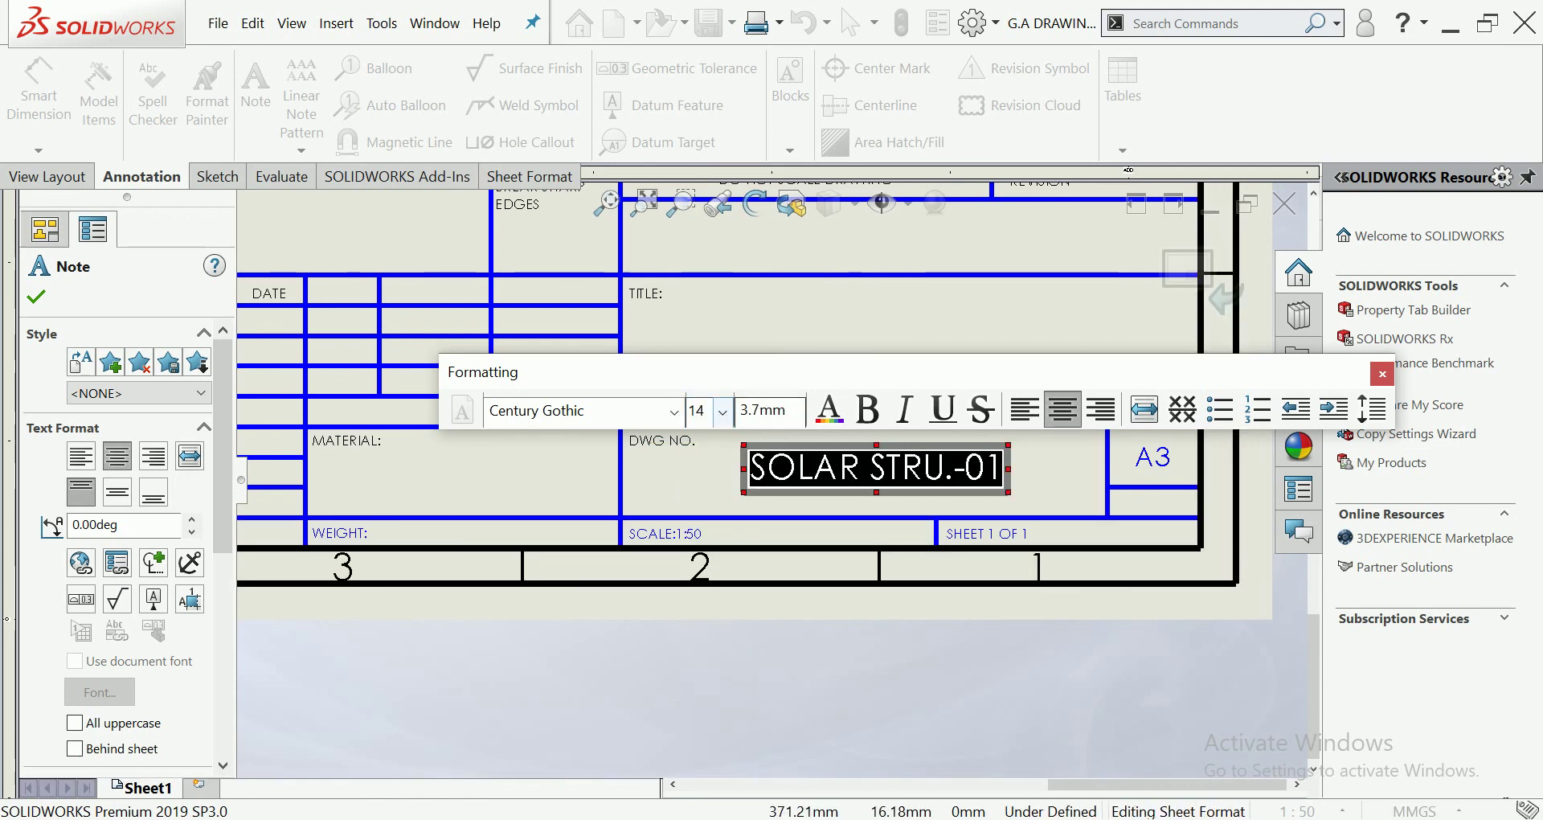
left_click(722, 411)
left_click(707, 535)
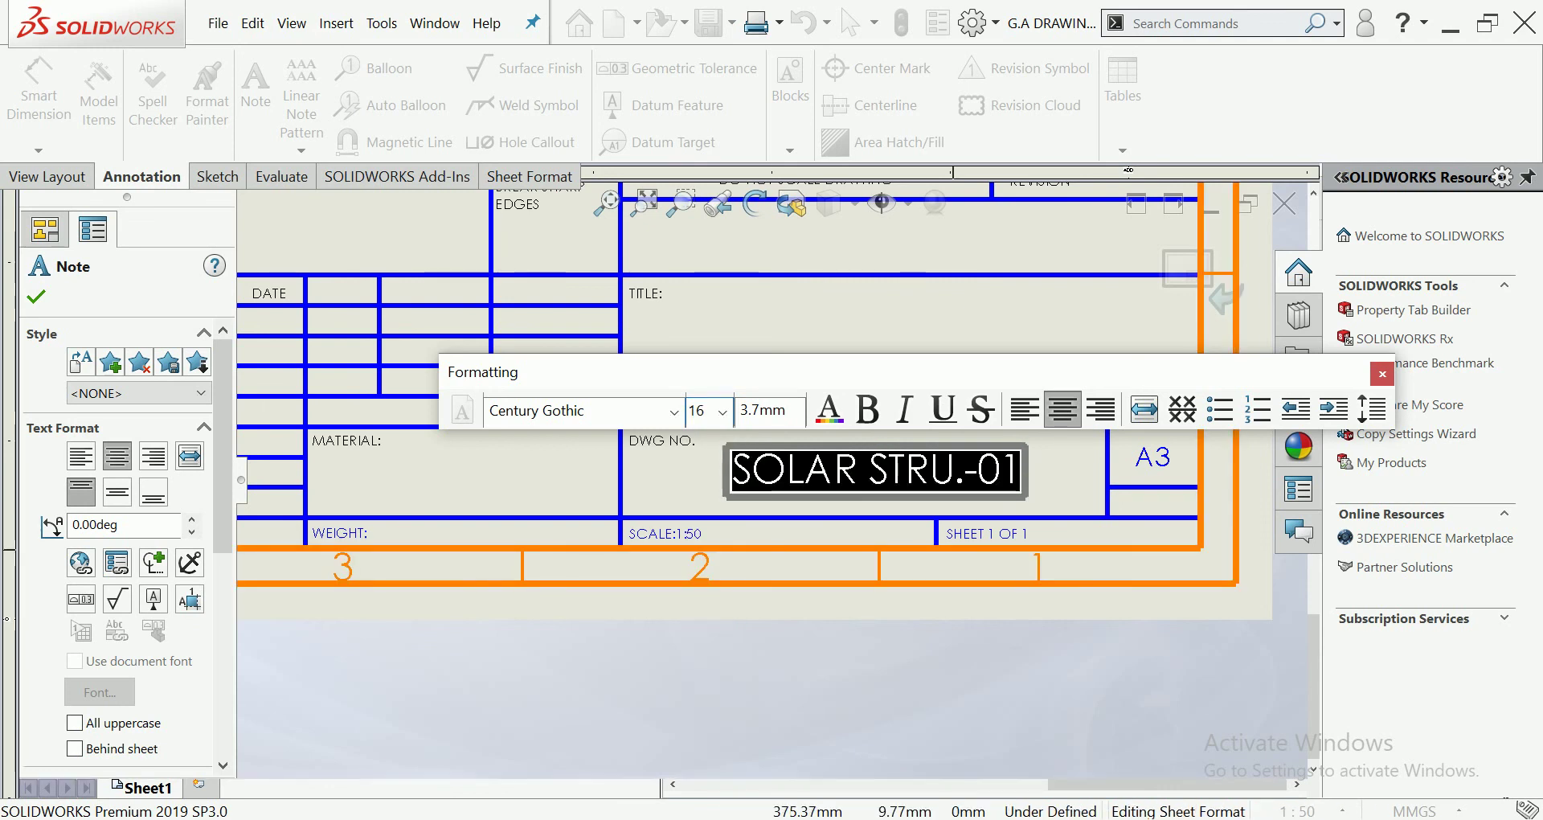
left_click(773, 482)
scroll(772, 482, "down", 3)
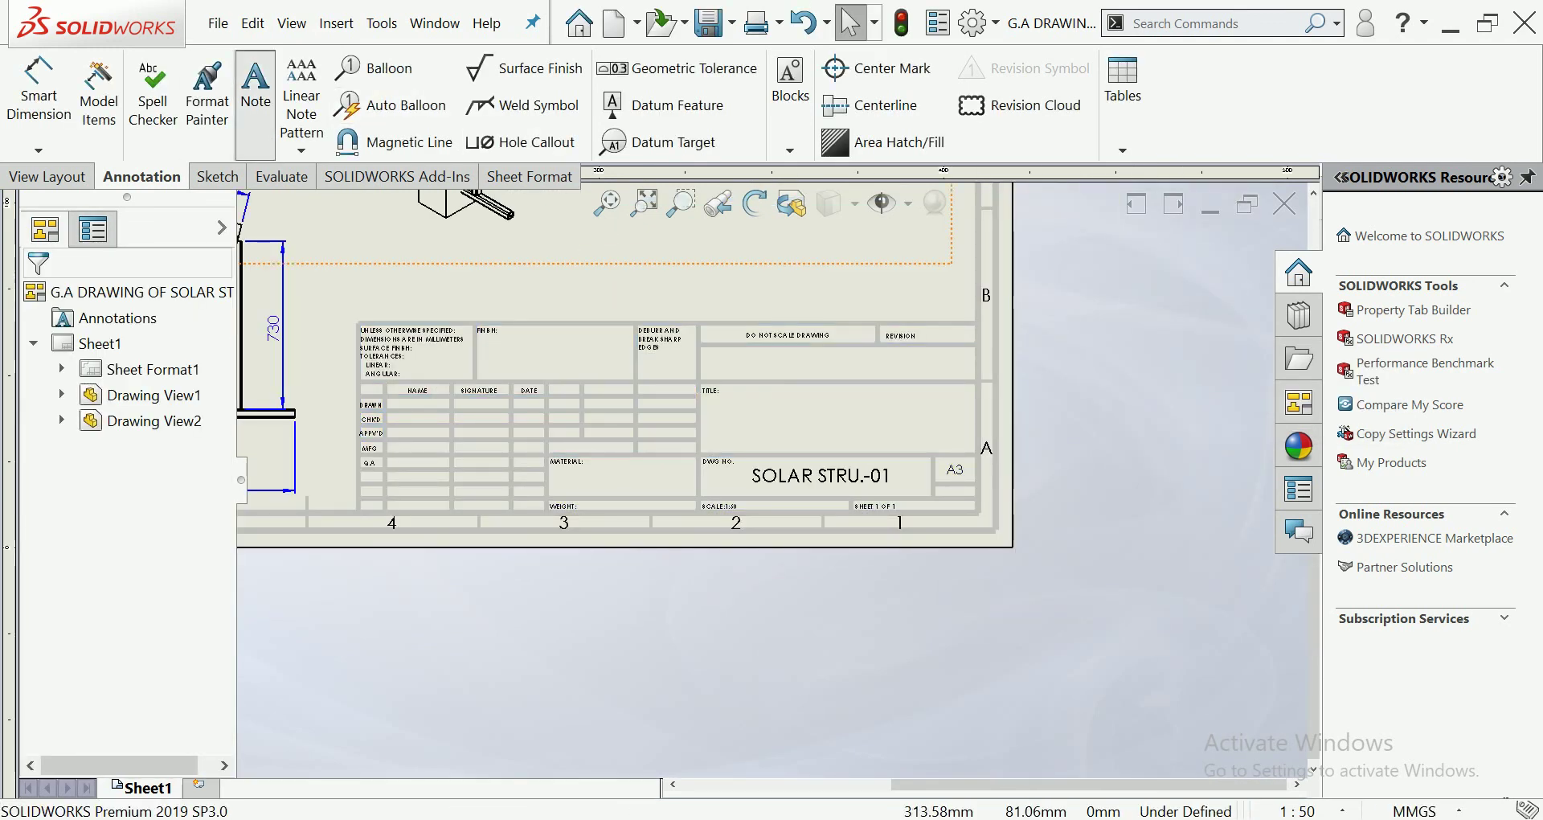
Add a note in the TITLE cell reading G.A DRAWING OF SOLAR PANEL STRUCTURE.
left_click(720, 397)
type("XXXXXXX")
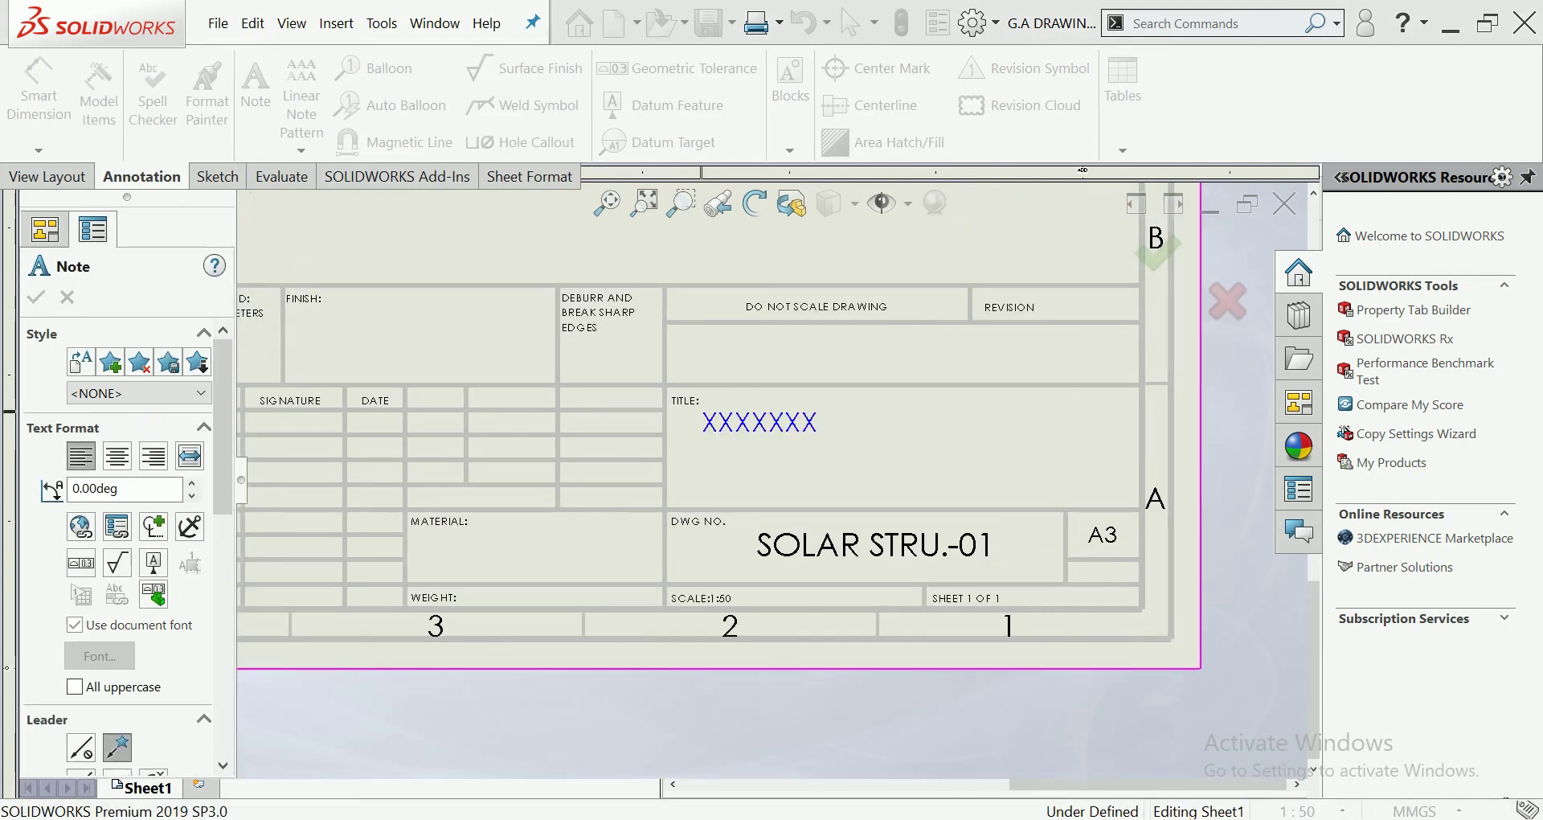
left_click(707, 423)
type("G.A DRA")
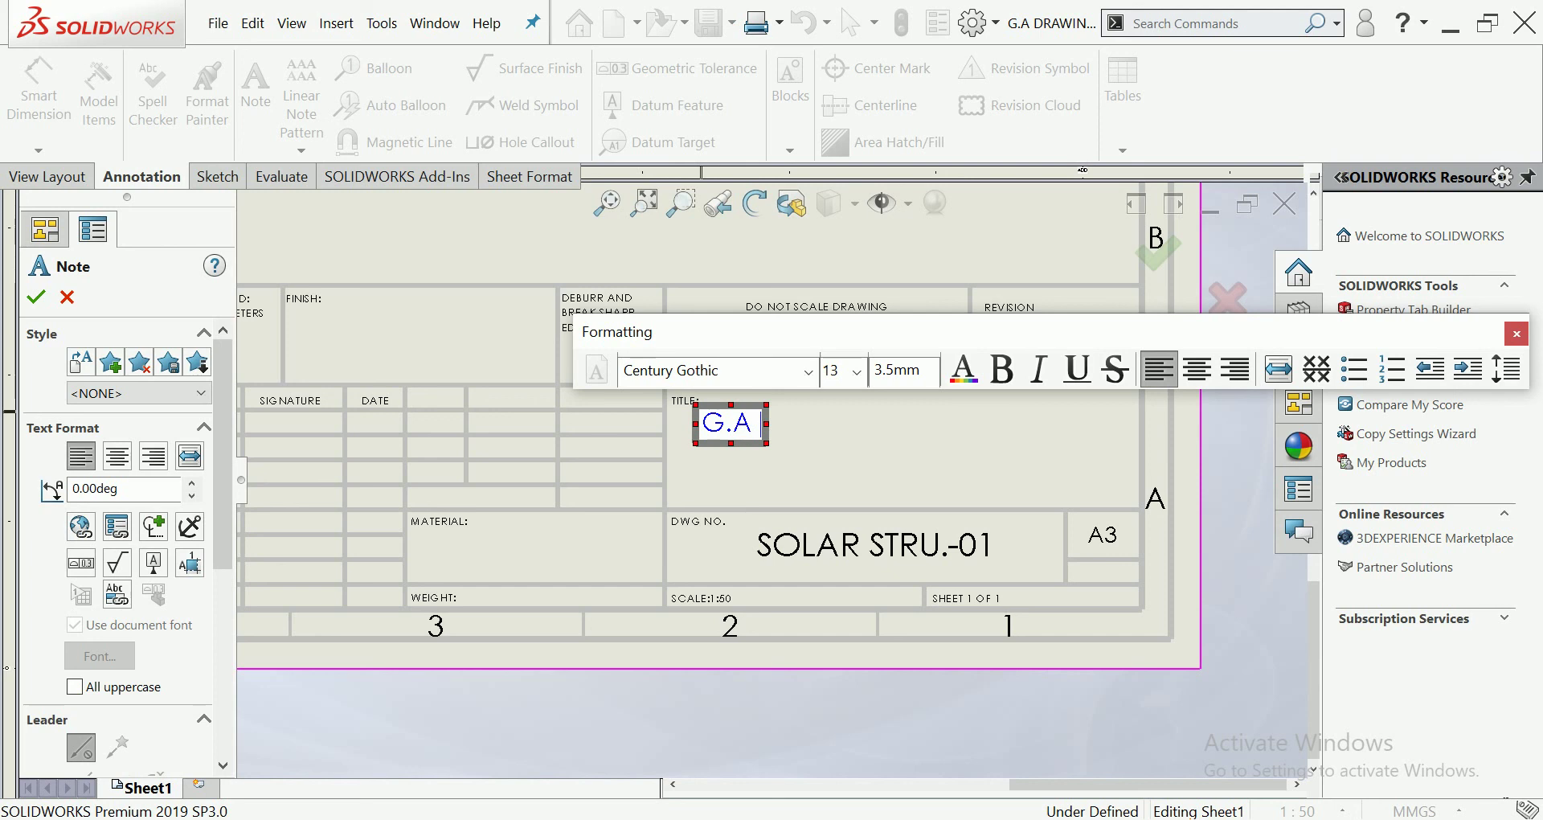
type("WING OF SOLAR PANEL")
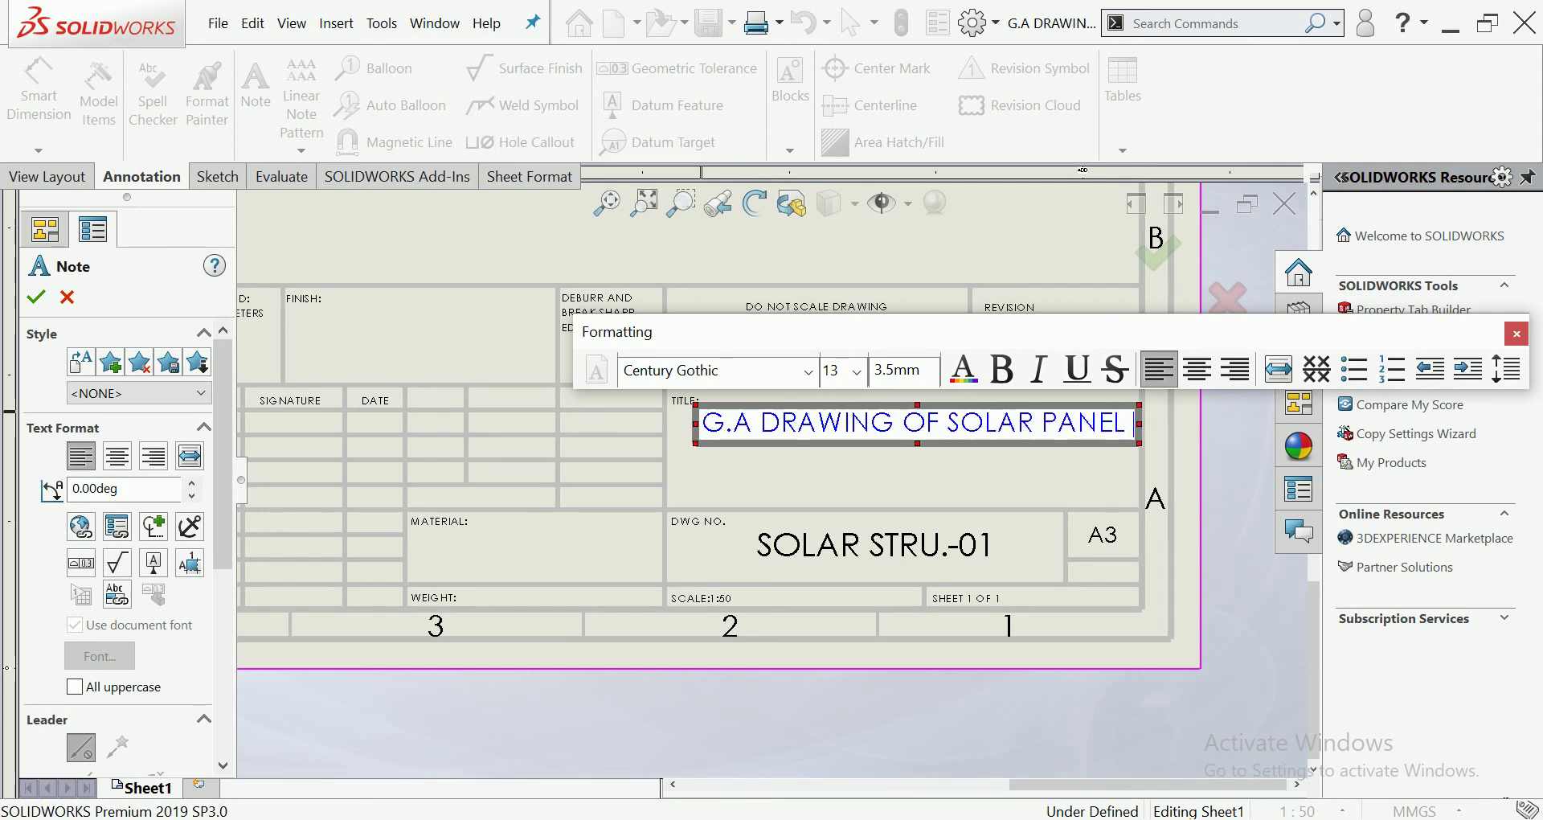
type("TRUCTURE")
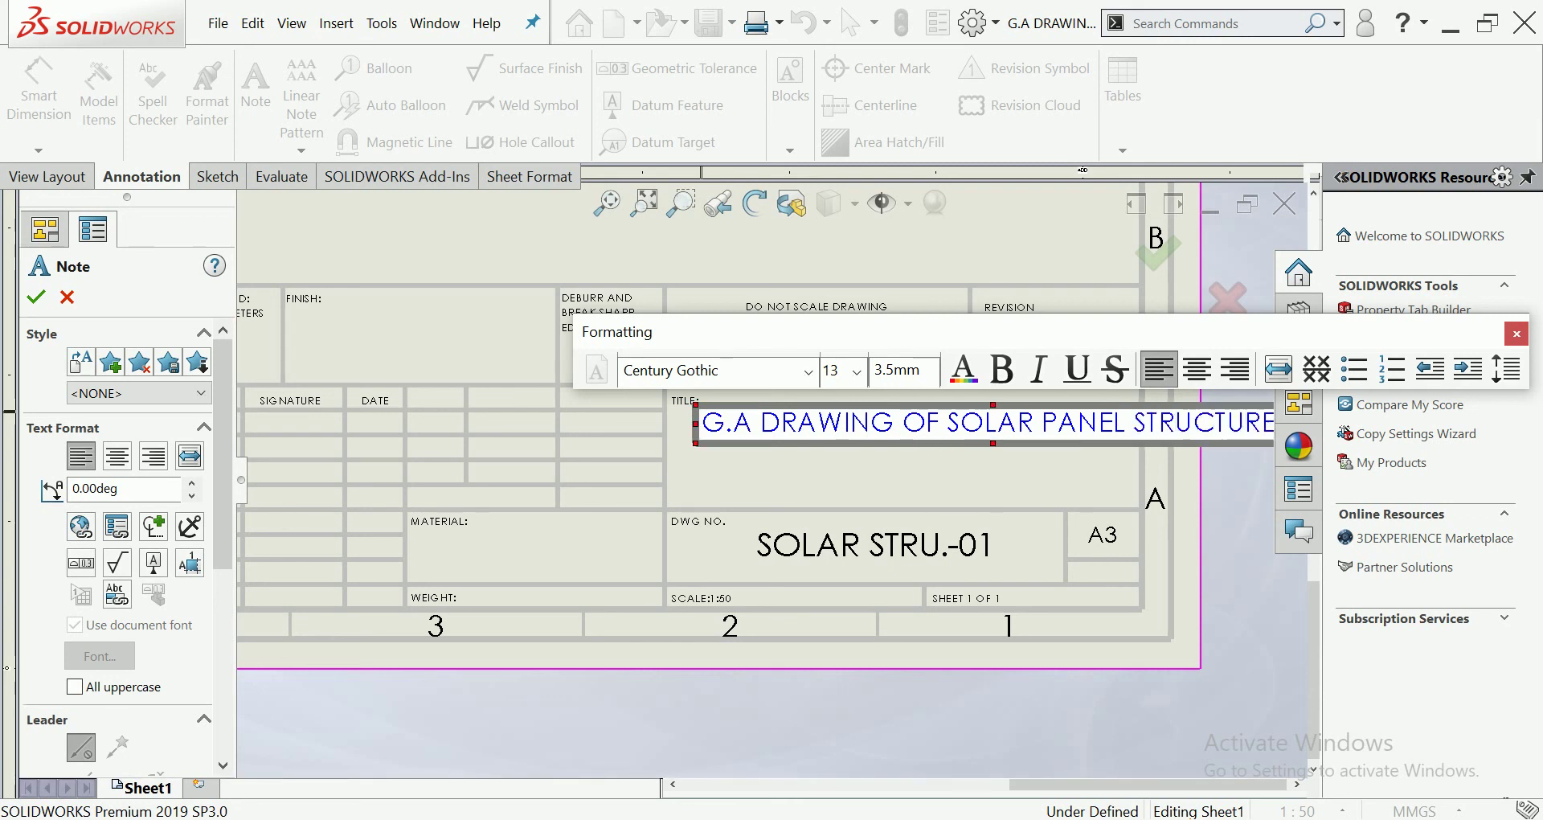
scroll(770, 481, "up", 2)
scroll(770, 480, "up", 1)
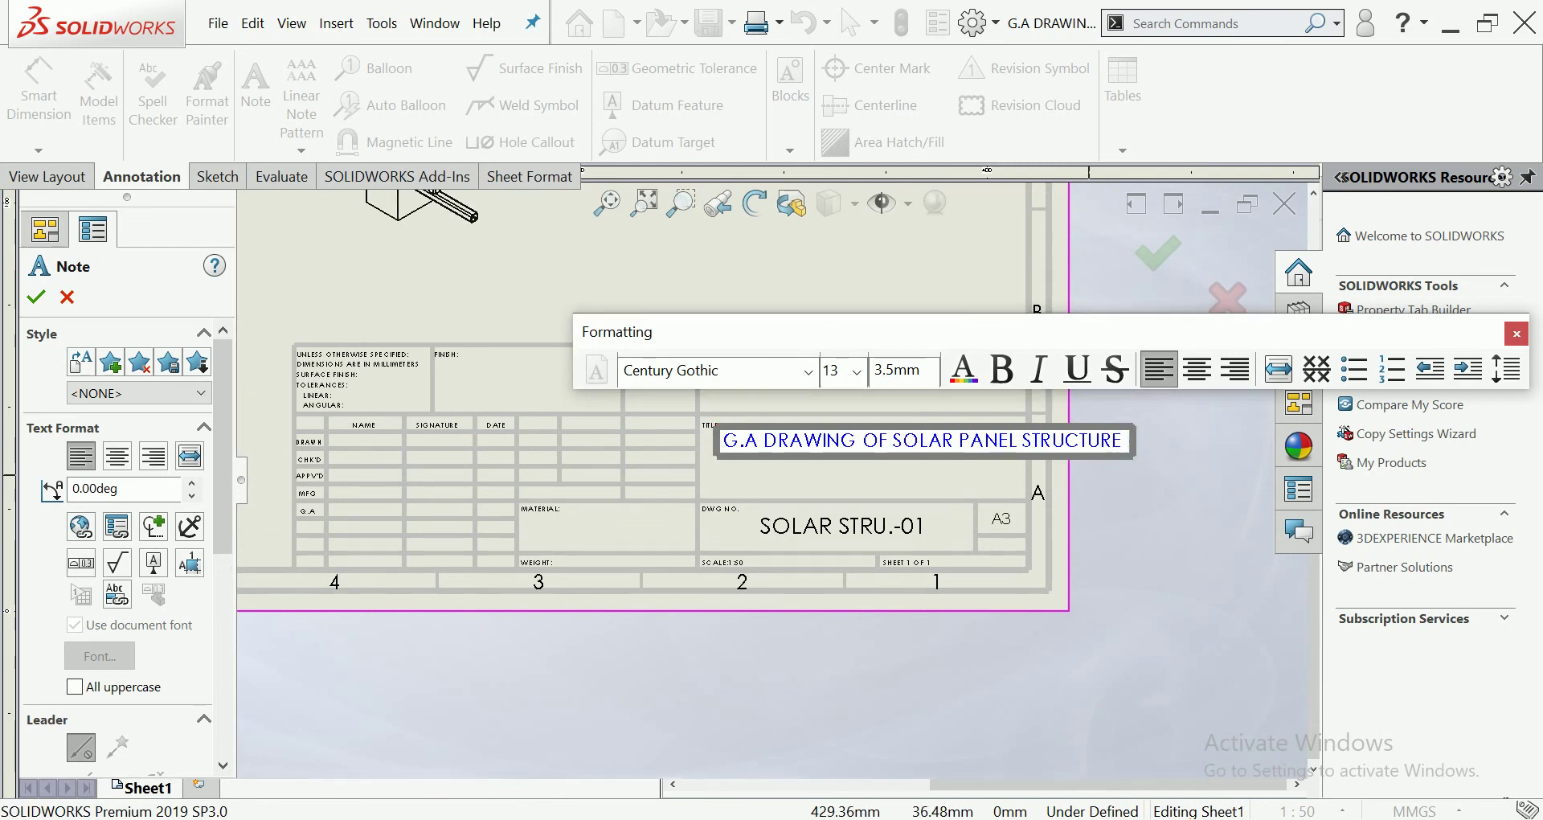
Narrow the title note to wrap onto two lines, centred at font size 14.
left_click_drag(1133, 439, 975, 450)
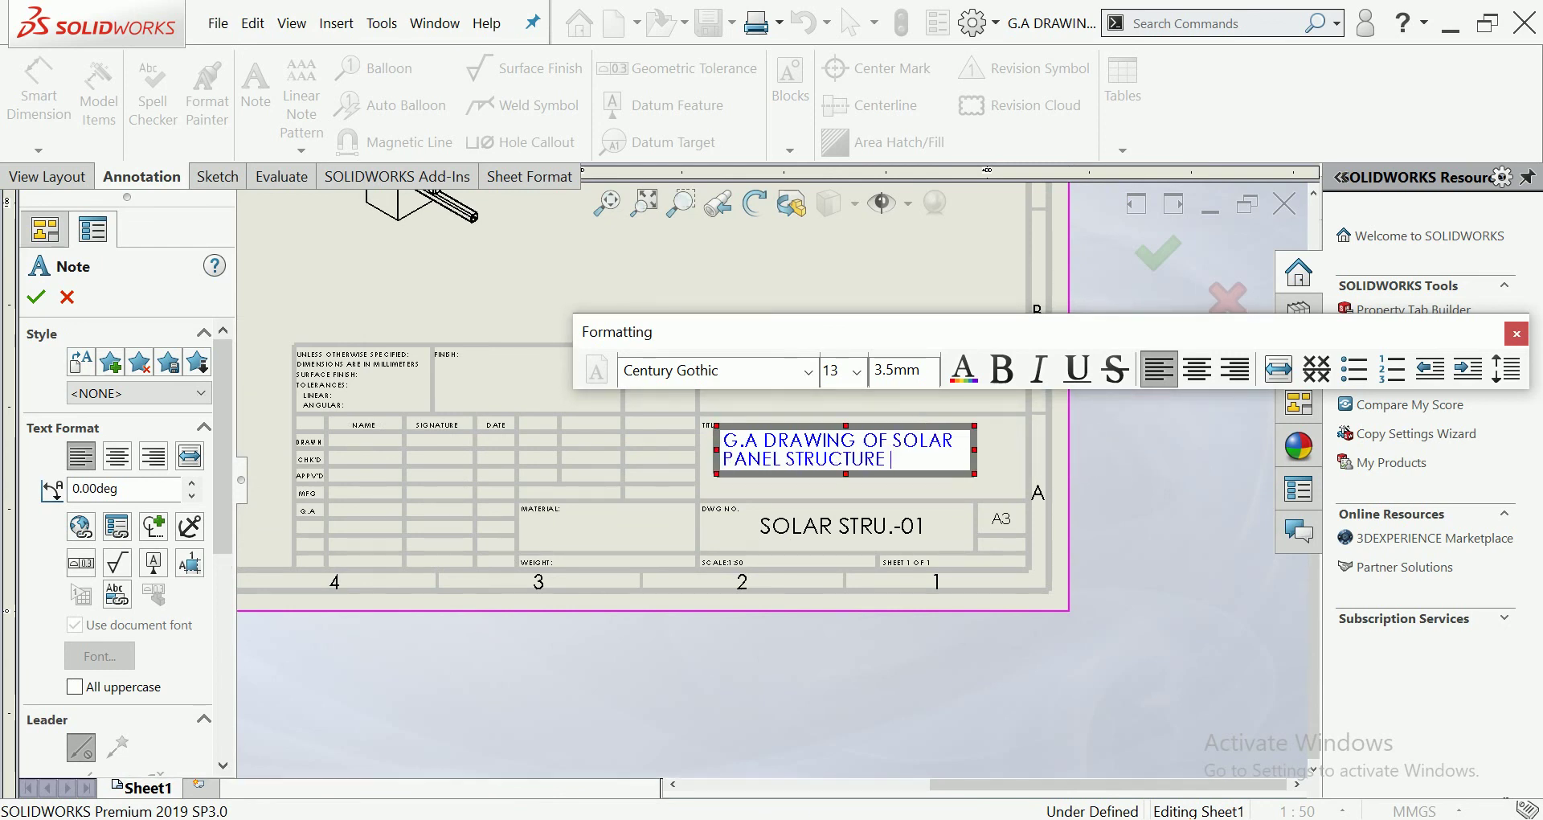
key("ctrl+a")
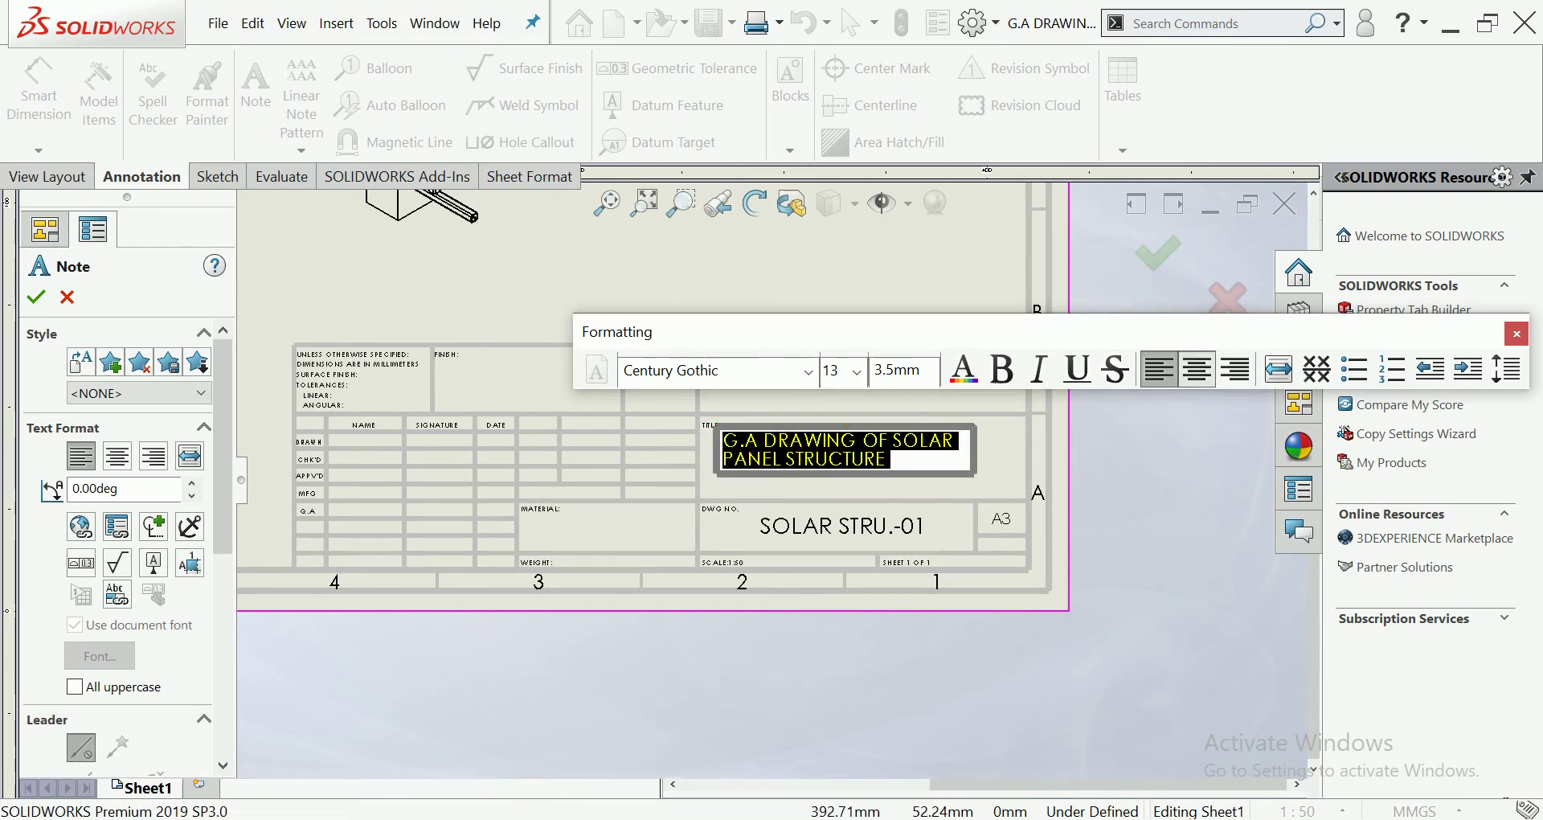
left_click(1196, 369)
left_click(856, 370)
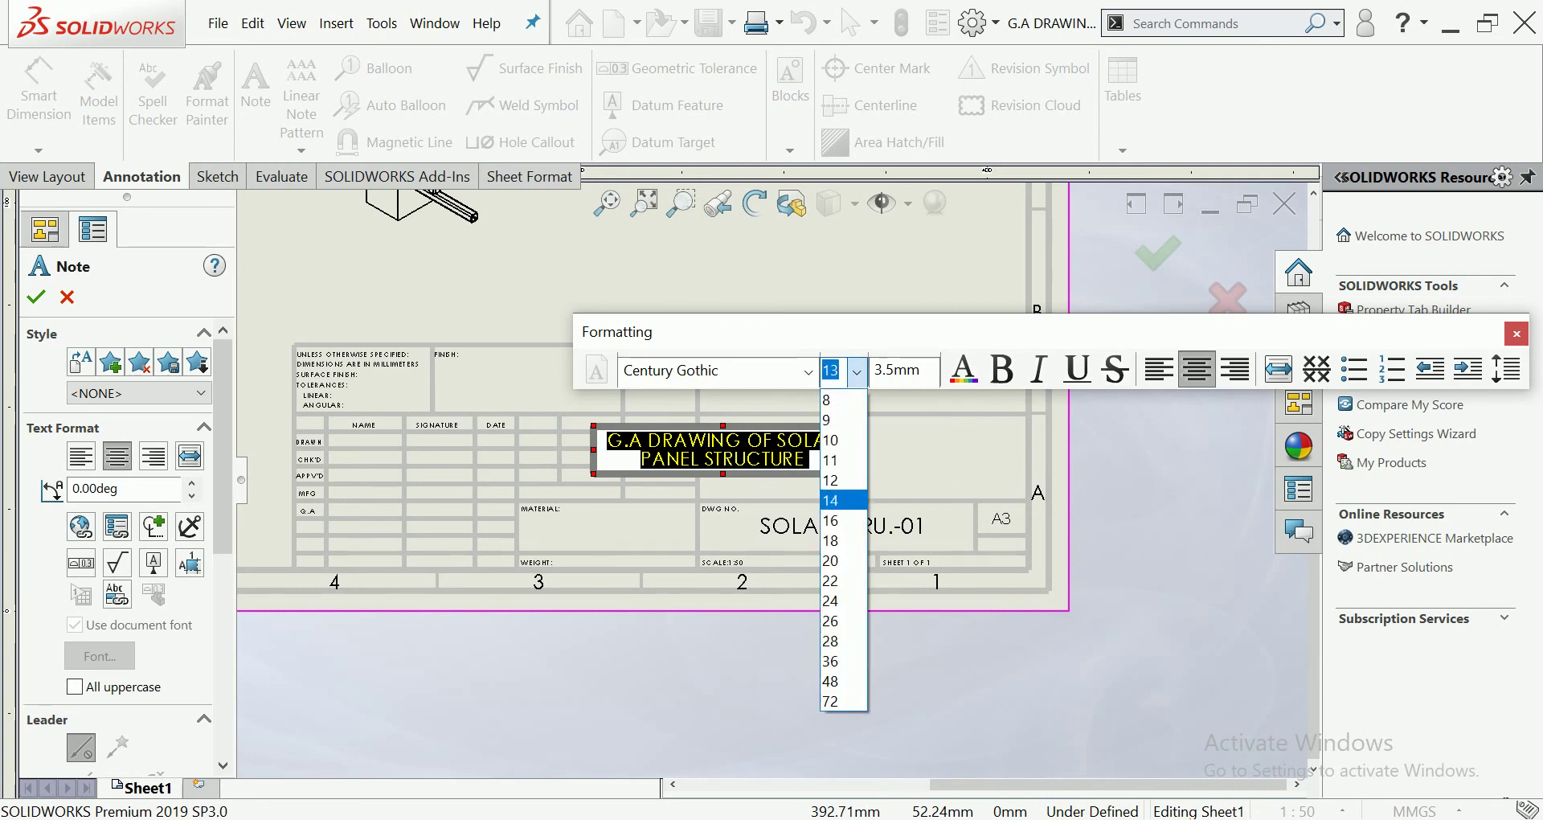
left_click(831, 500)
left_click(362, 398)
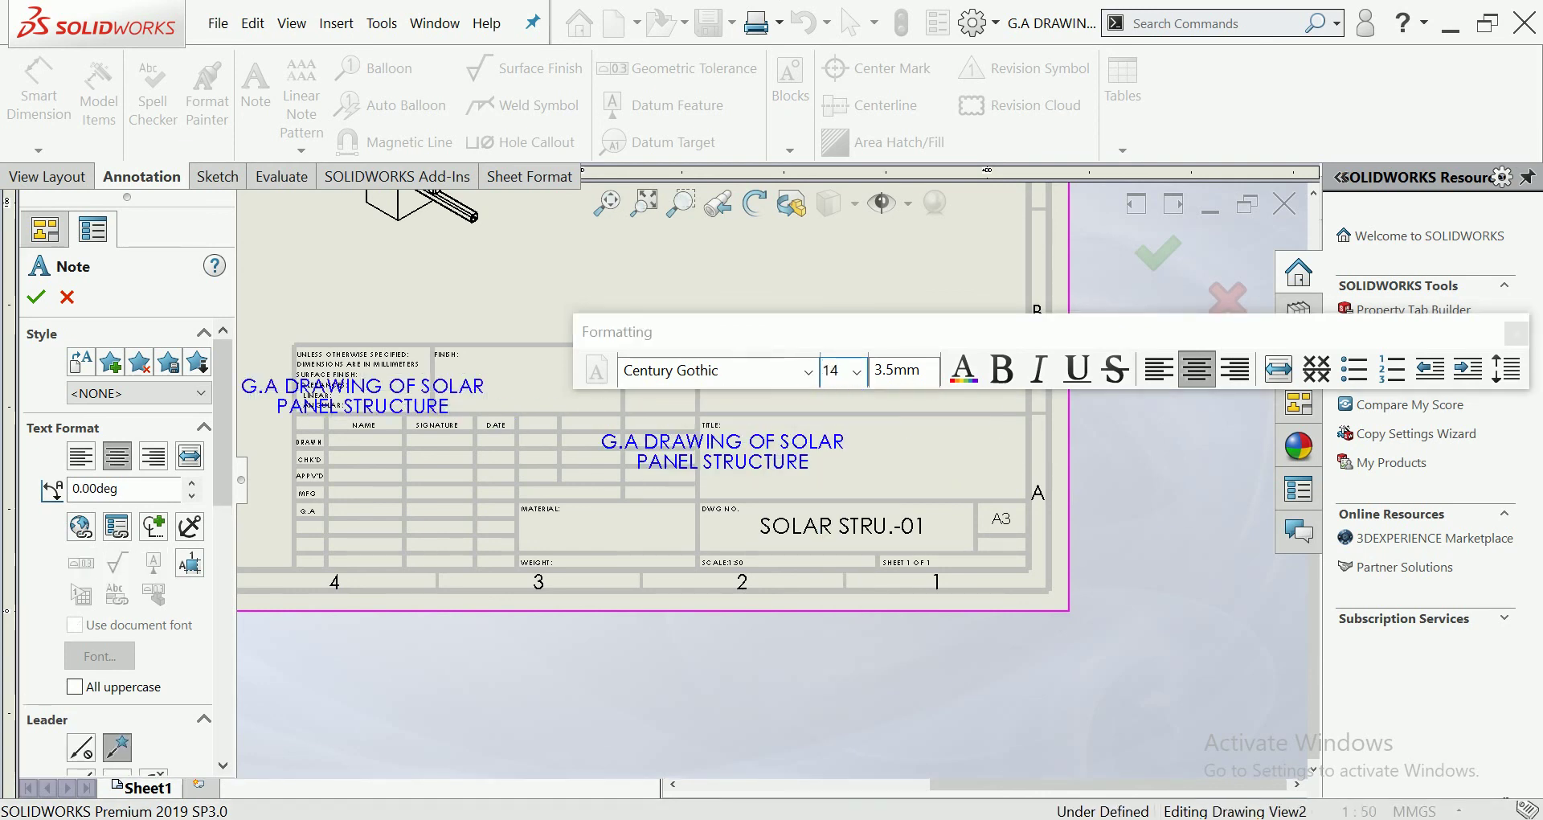
key("Escape")
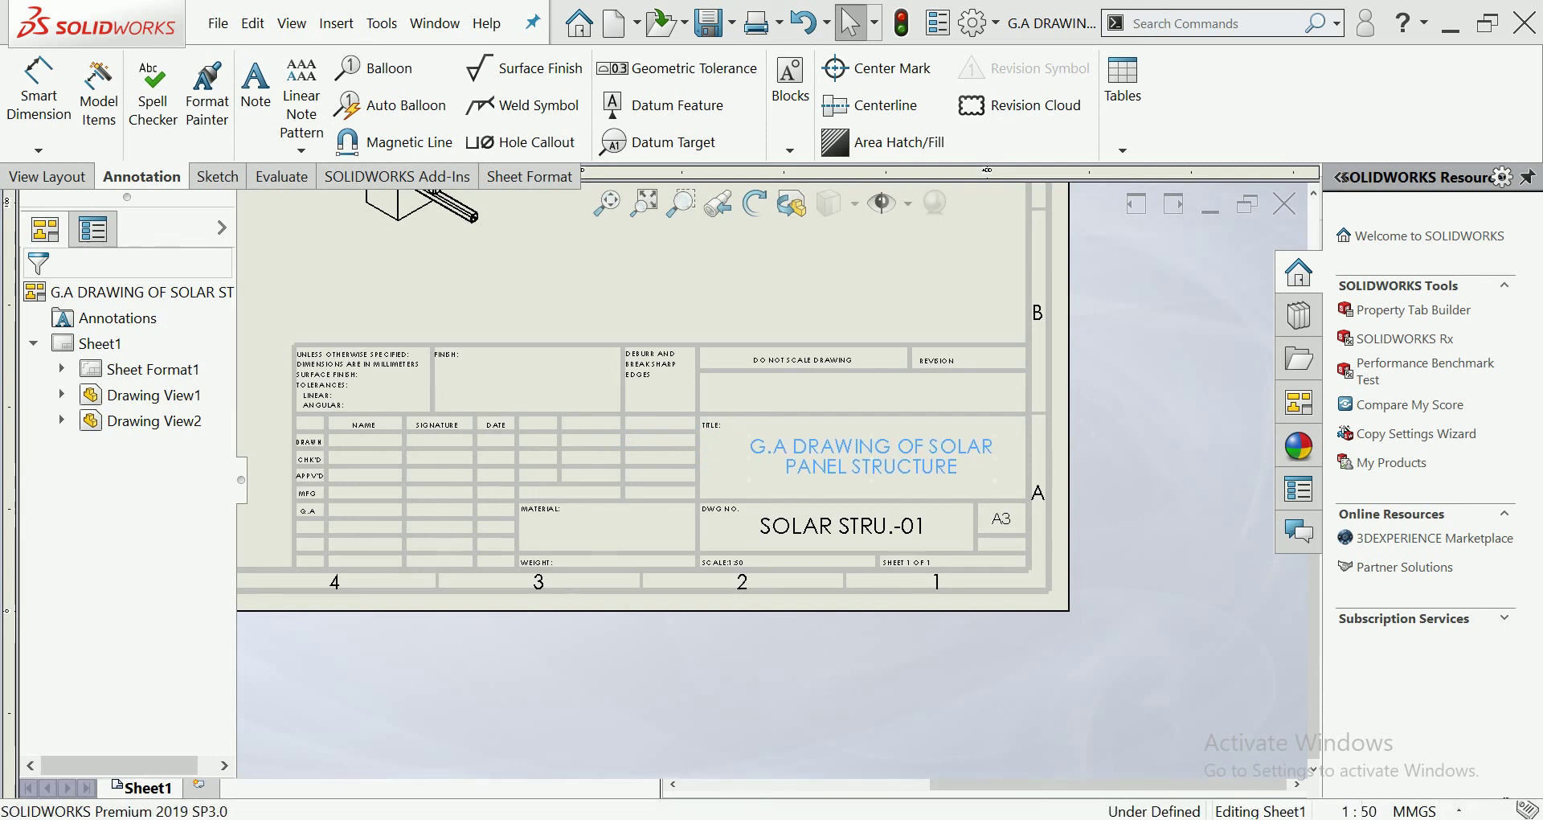
left_click(872, 456)
Set Drawing View2, the isometric view, to Shaded display style and fit the sheet.
key("Escape")
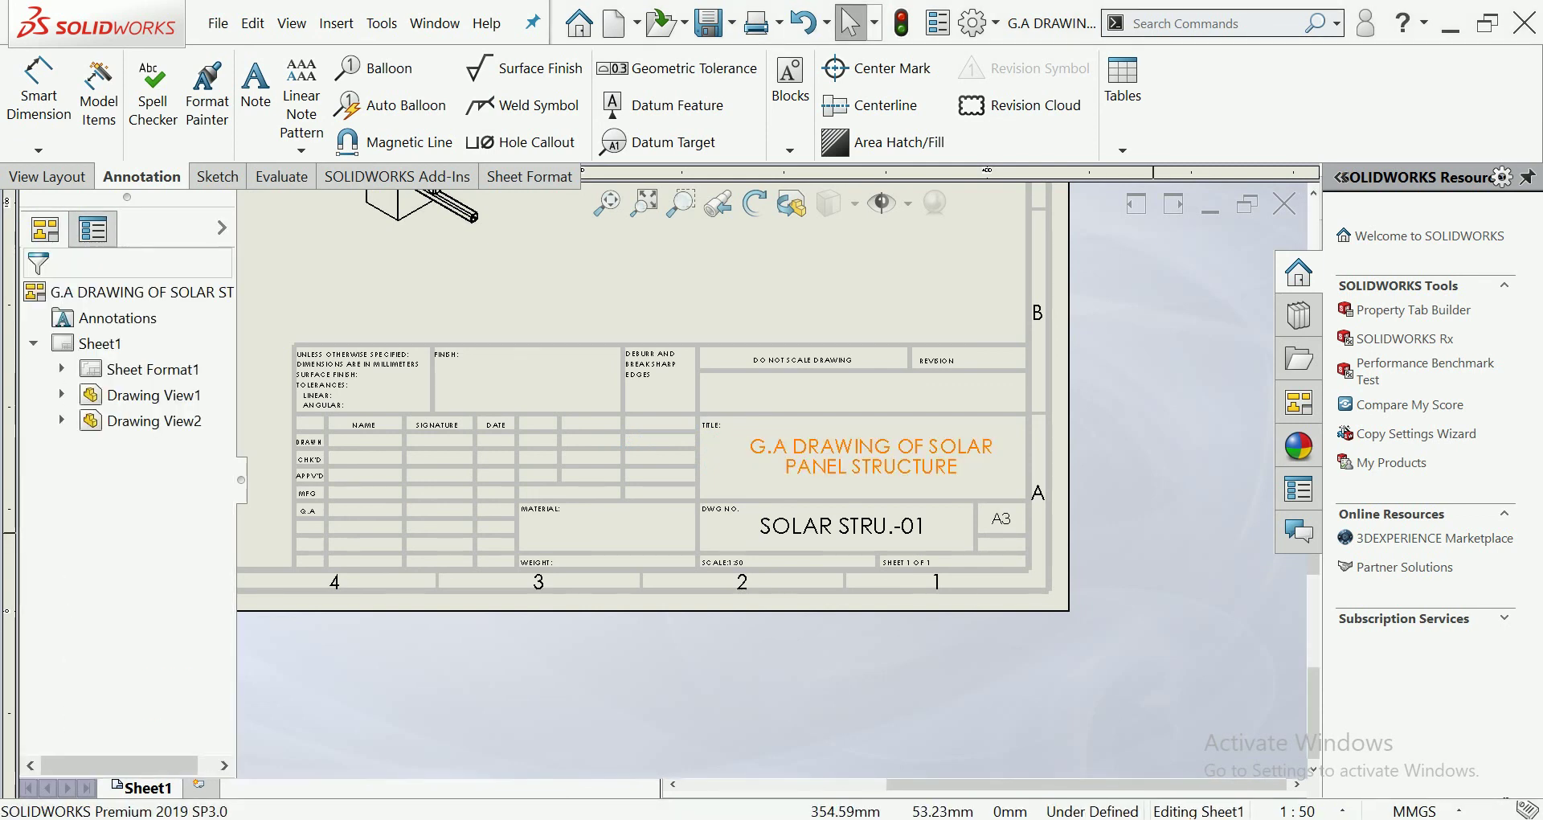
scroll(796, 522, "up", 3)
scroll(795, 523, "up", 3)
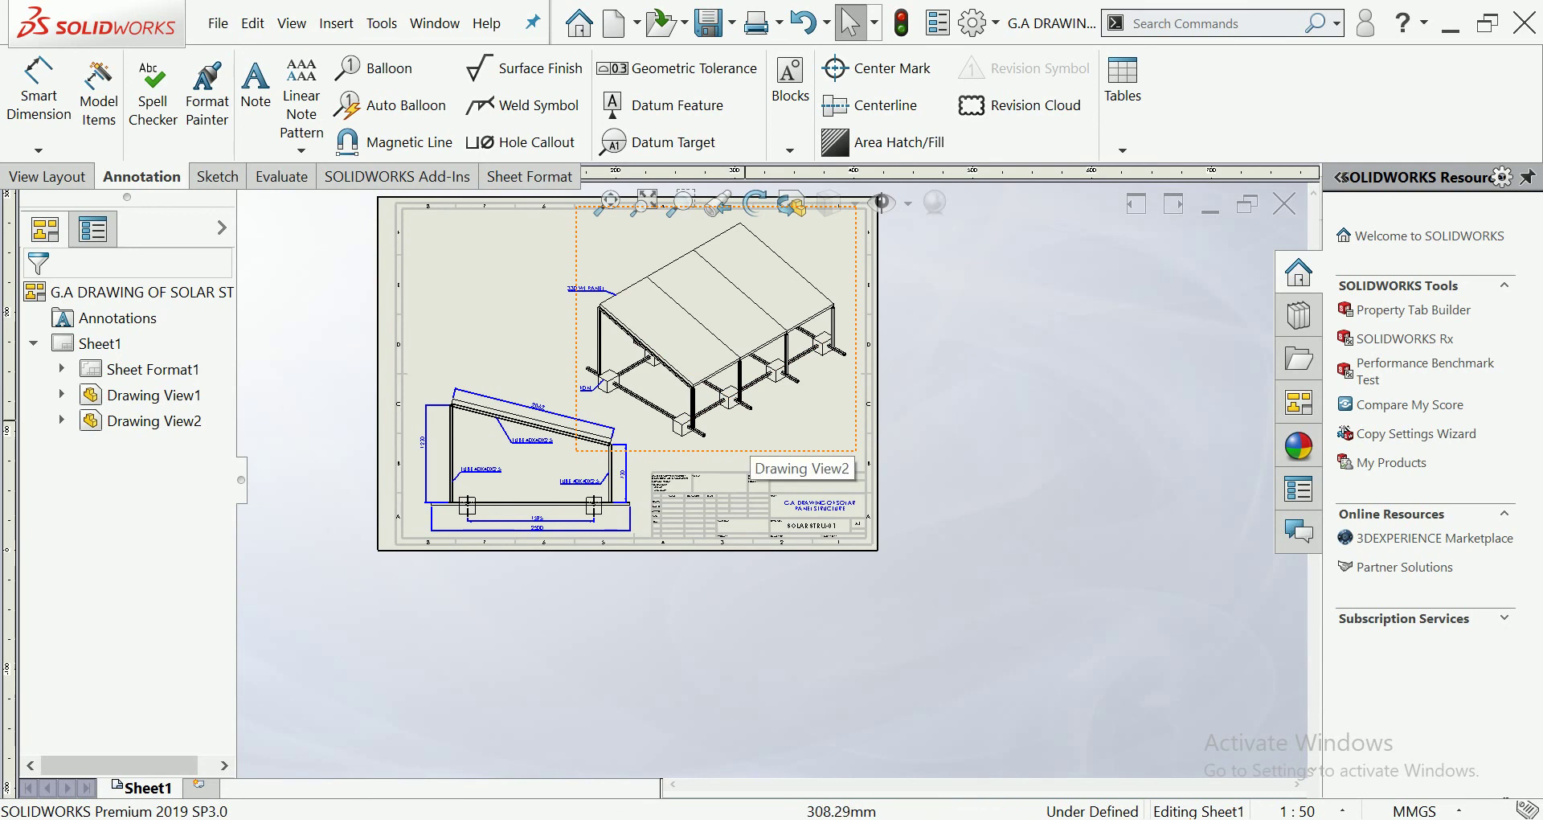
scroll(707, 414, "down", 2)
left_click(723, 422)
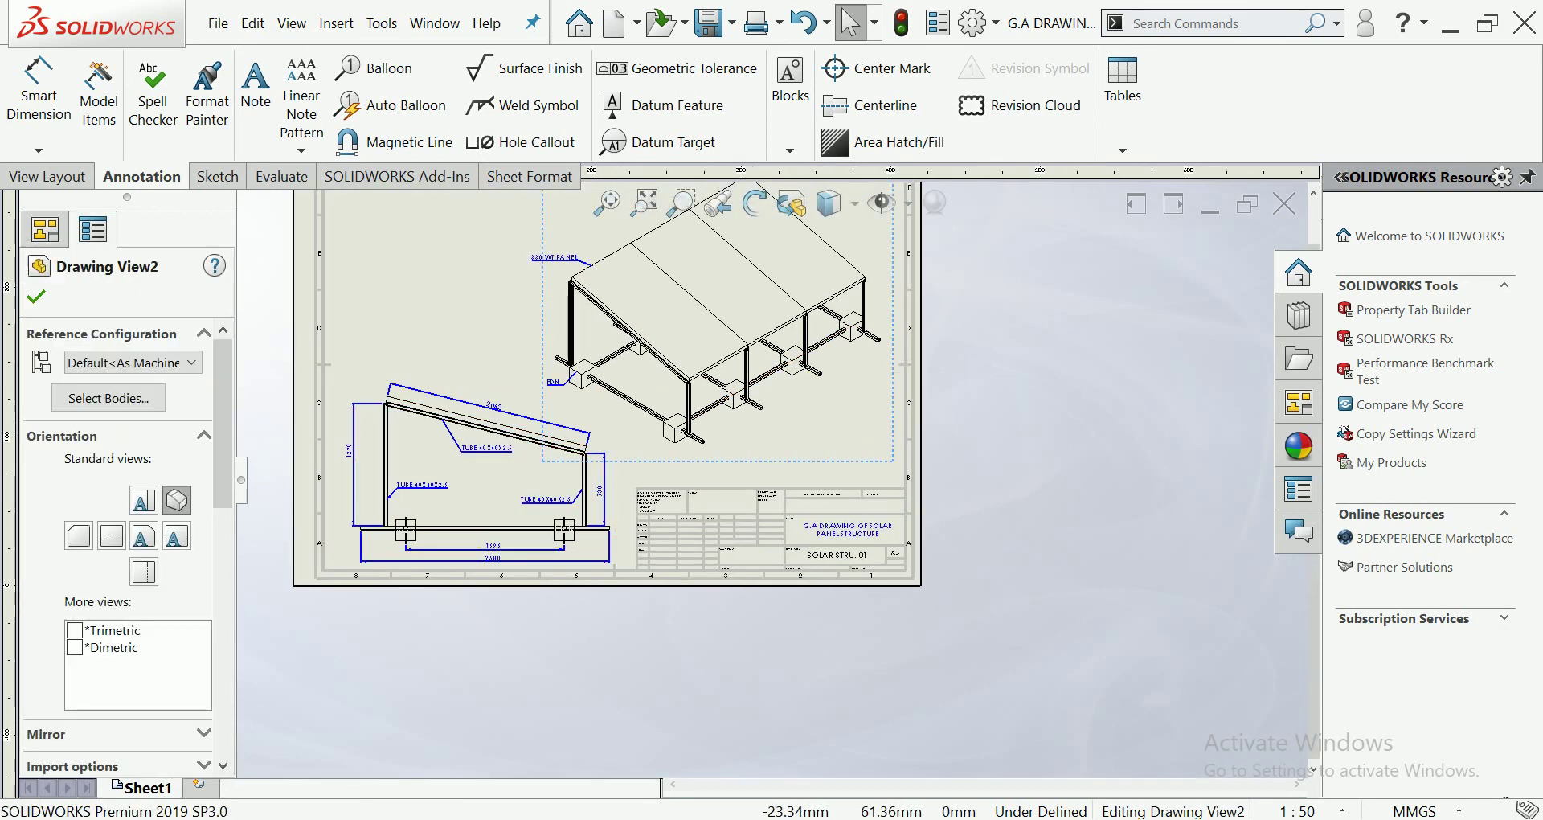
scroll(120, 522, "down", 3)
scroll(121, 522, "down", 2)
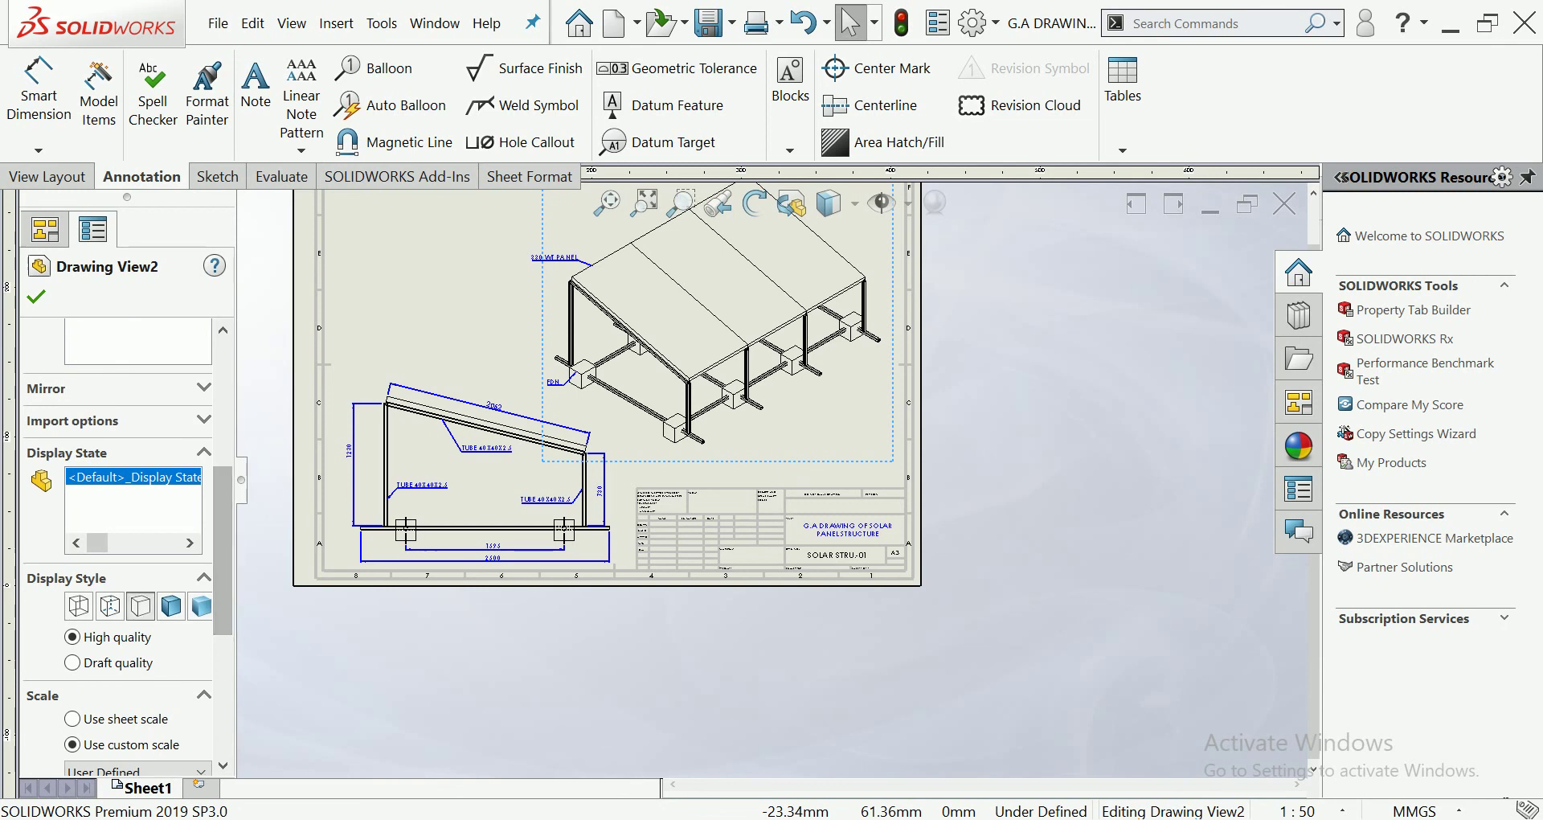
left_click(171, 605)
key("Escape")
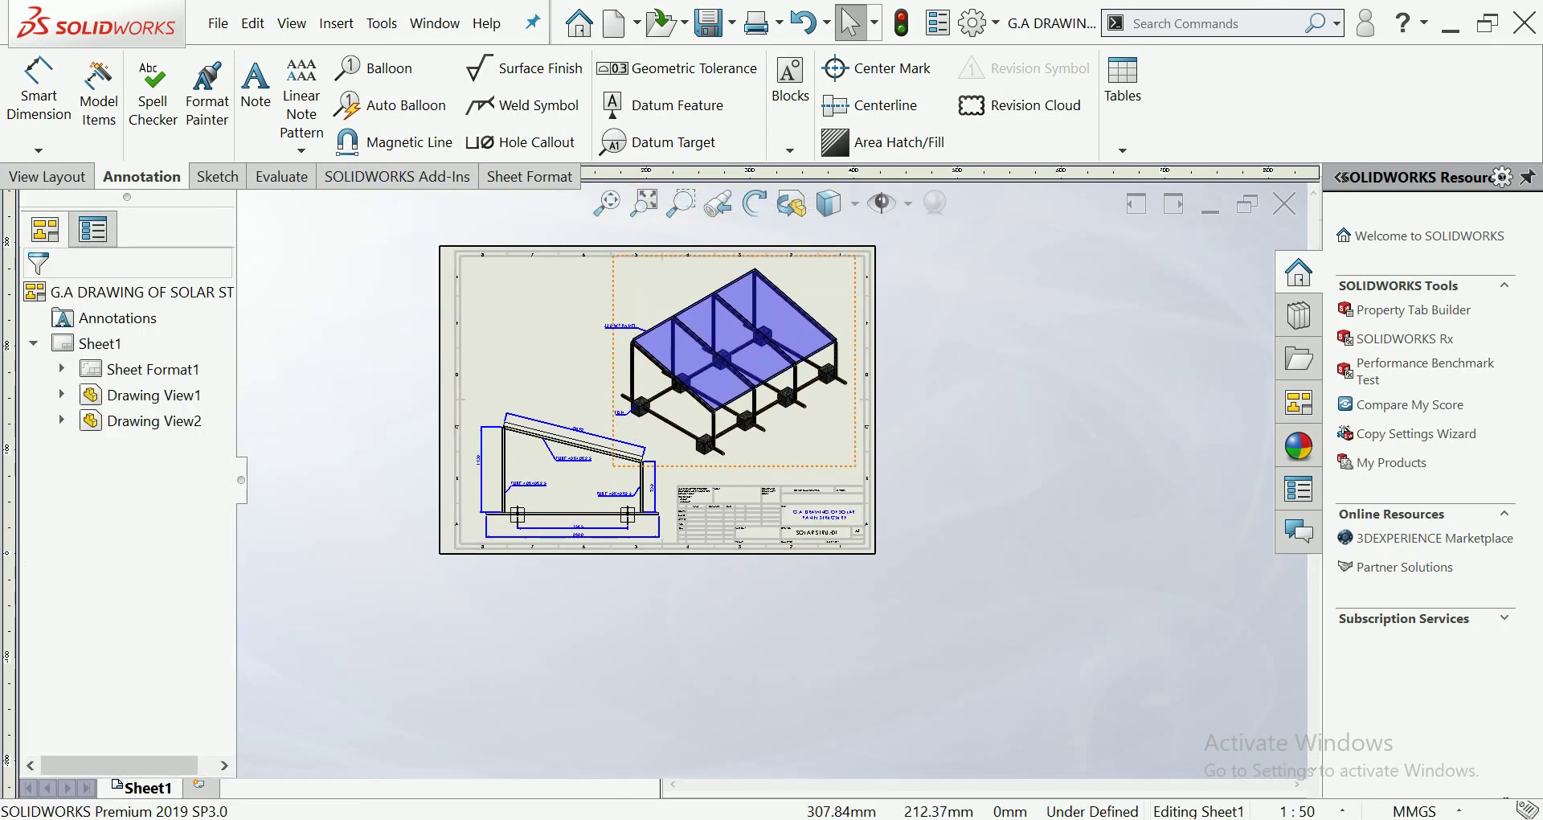
key("f")
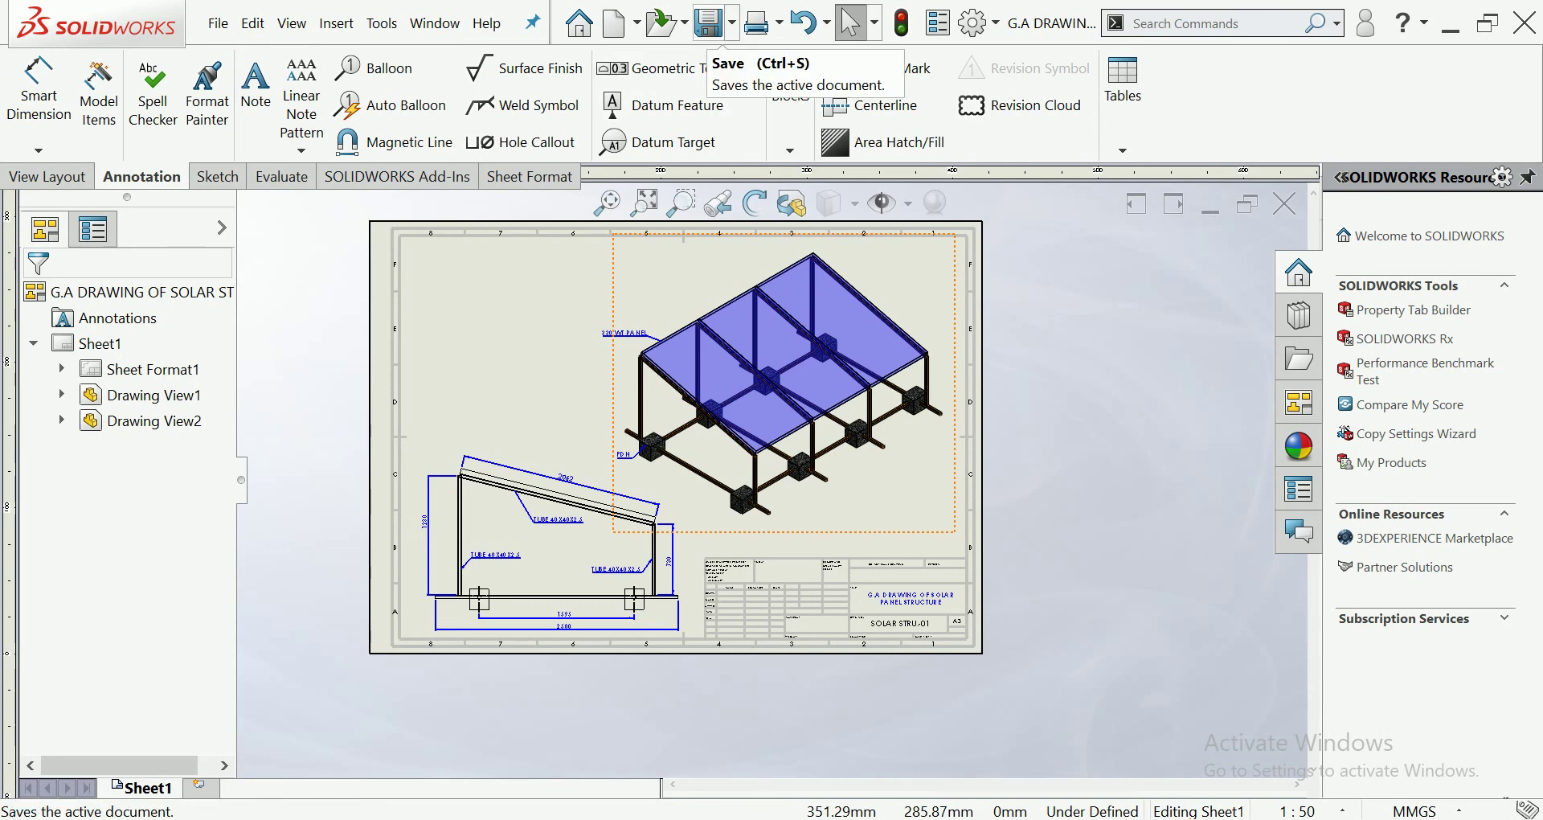
Save the drawing and nudge the 330 WT PANEL note slightly up and right.
left_click(708, 22)
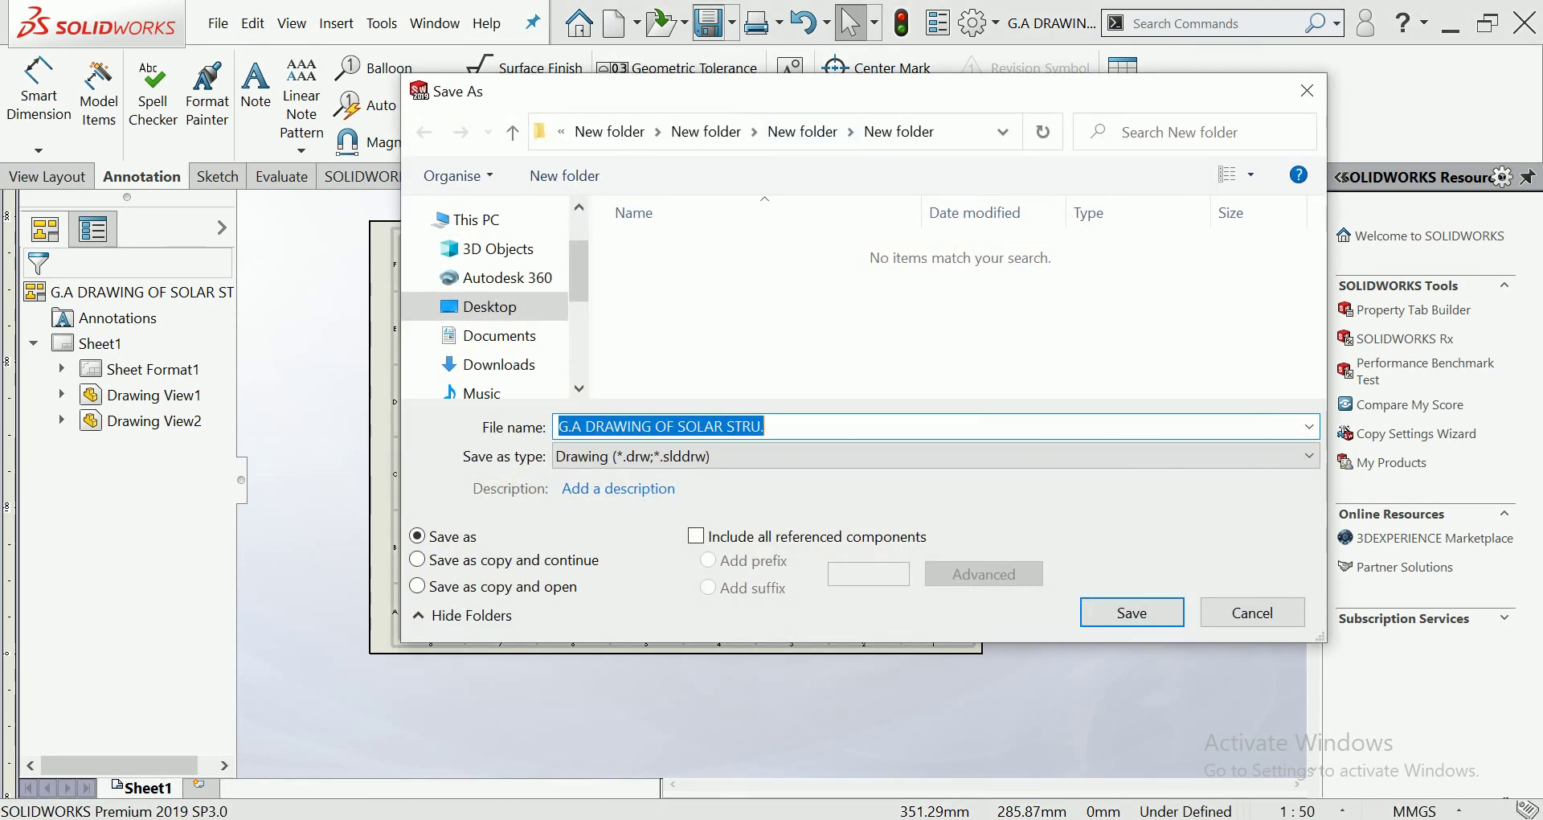
left_click(1131, 613)
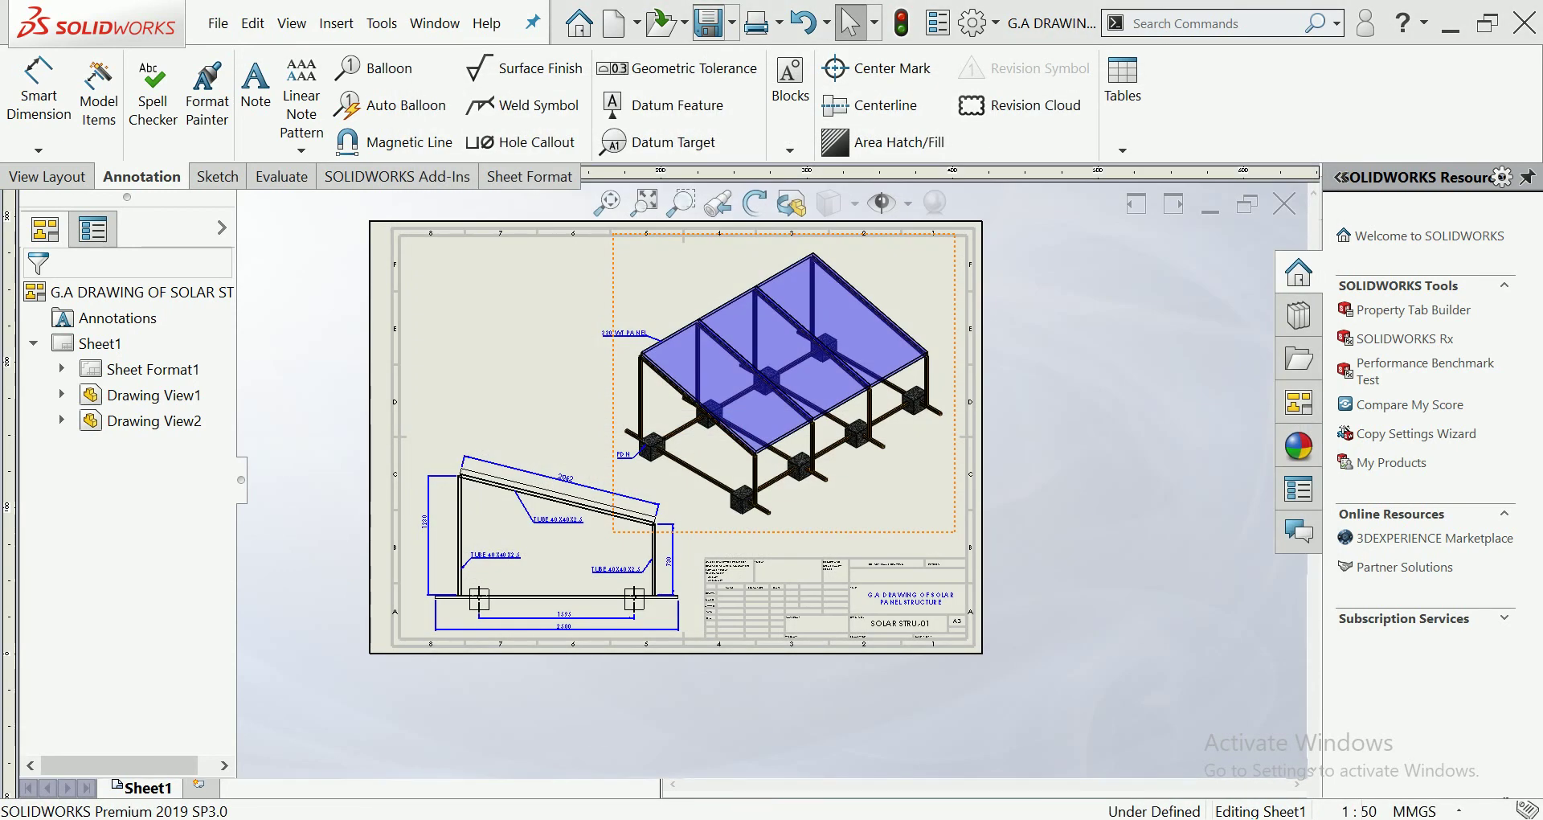
scroll(618, 257, "down", 2)
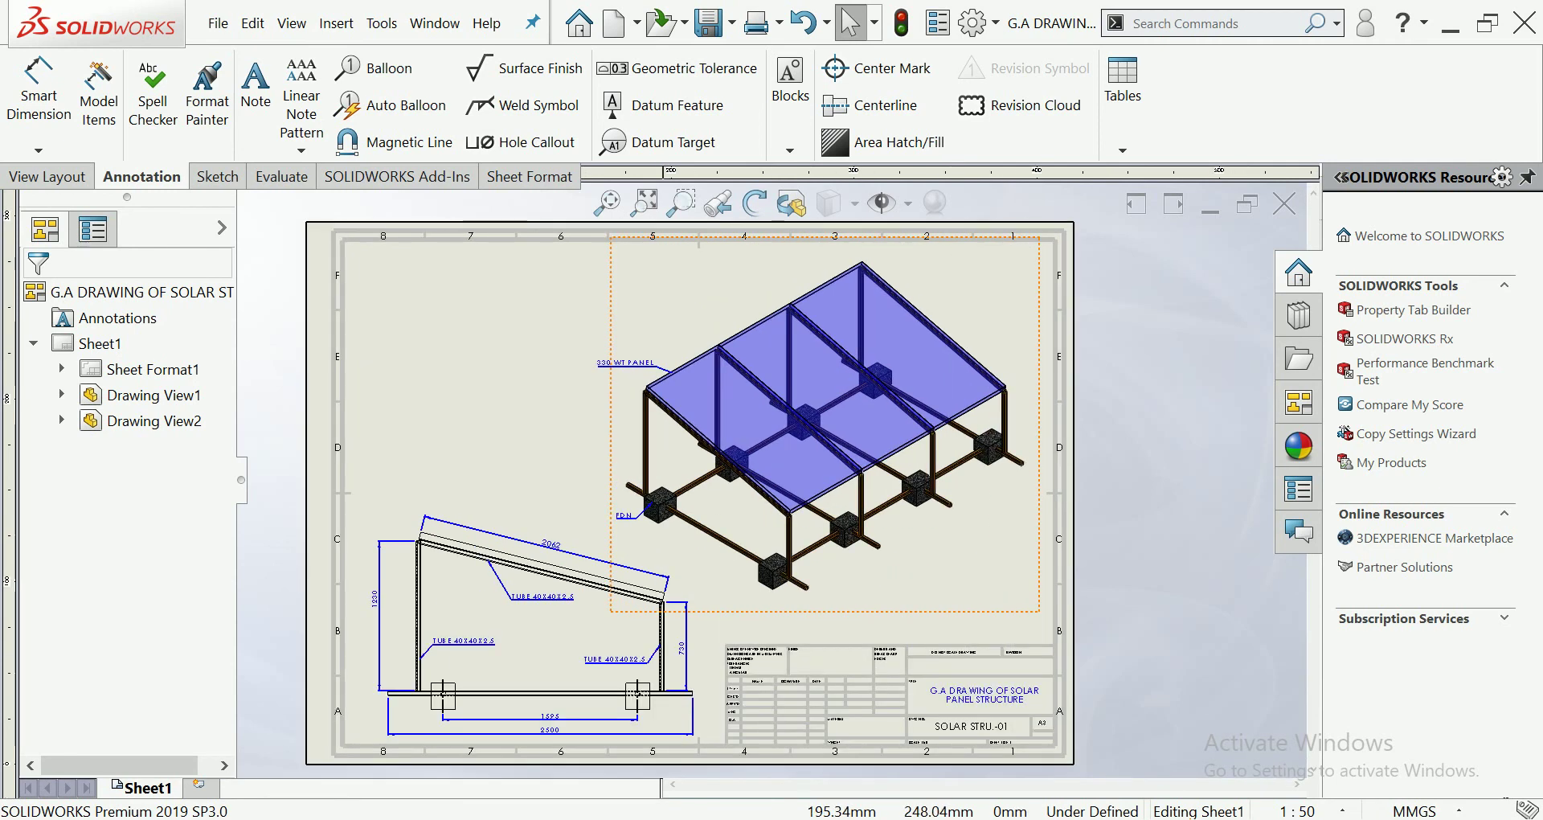
scroll(618, 257, "down", 1)
left_click_drag(629, 404, 650, 395)
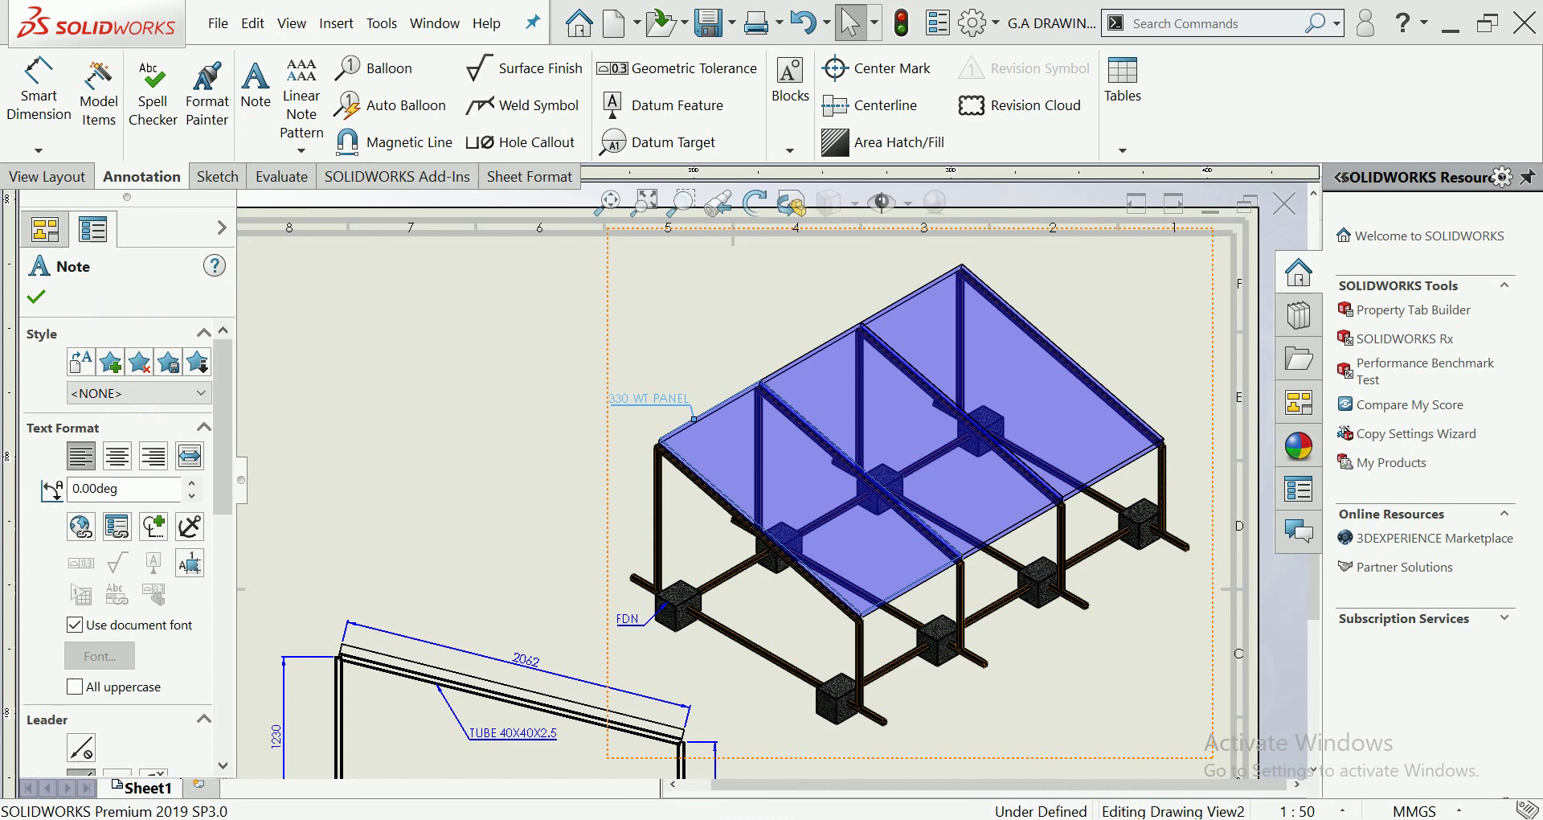
scroll(770, 473, "up", 4)
scroll(770, 474, "up", 2)
key("Escape")
scroll(953, 465, "down", 2)
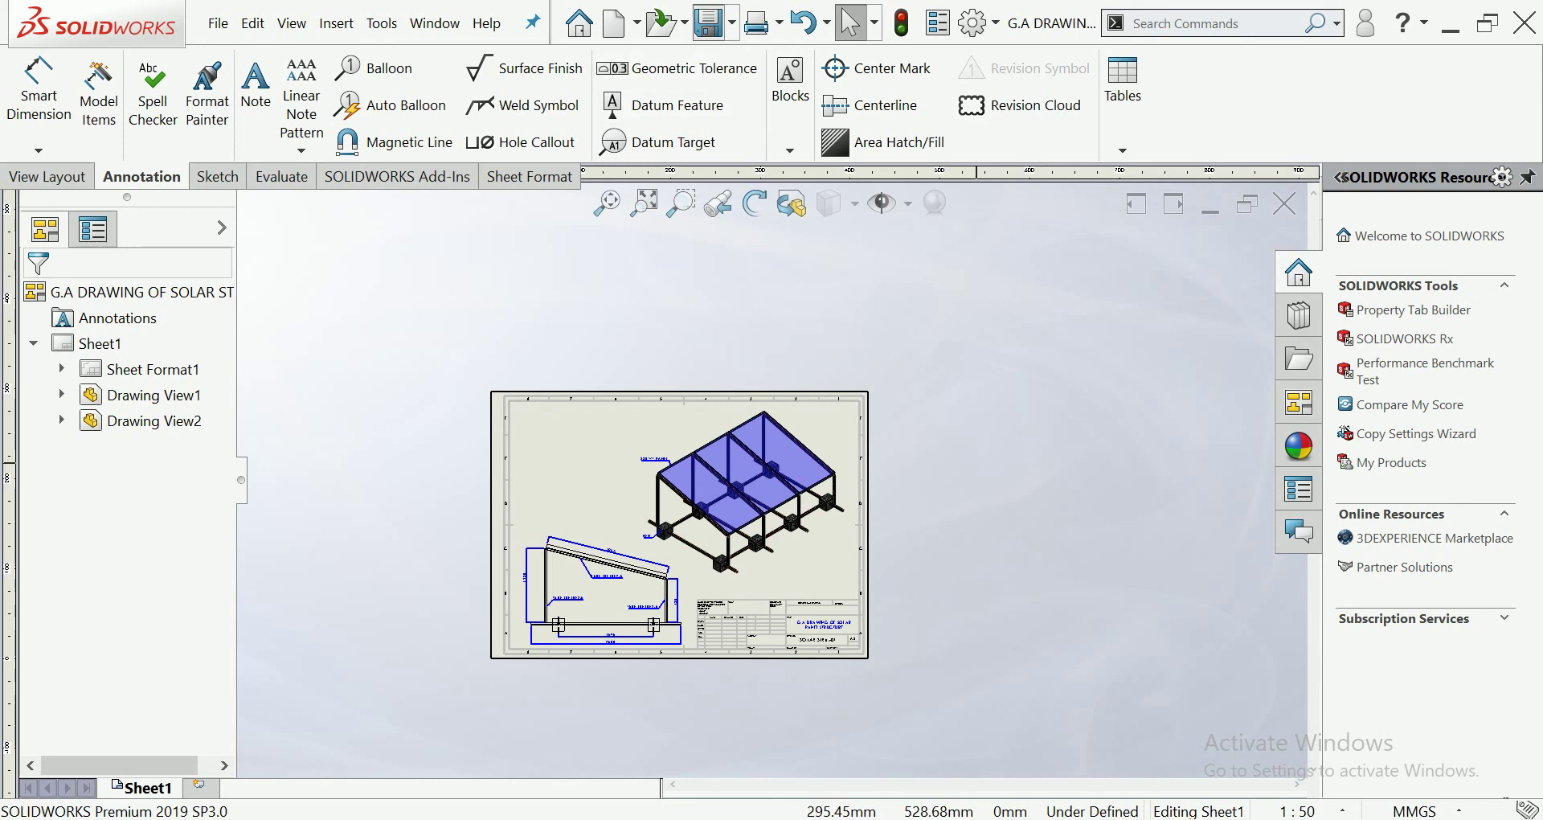
Export the sheet as a PDF named G.A DRAWING OF SOLAR STRU.
left_click(732, 22)
left_click(740, 86)
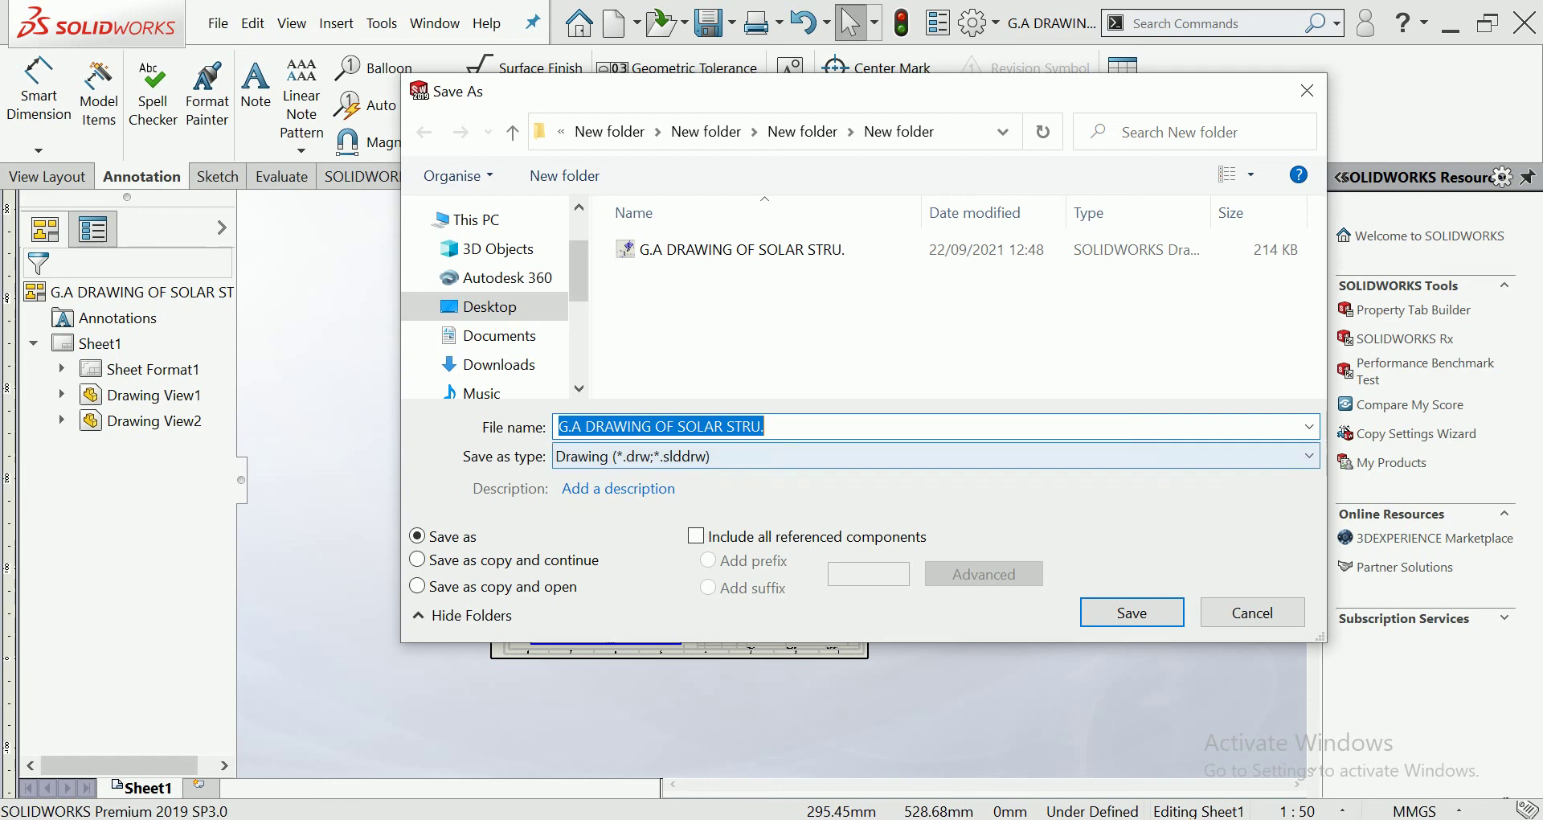
left_click(932, 455)
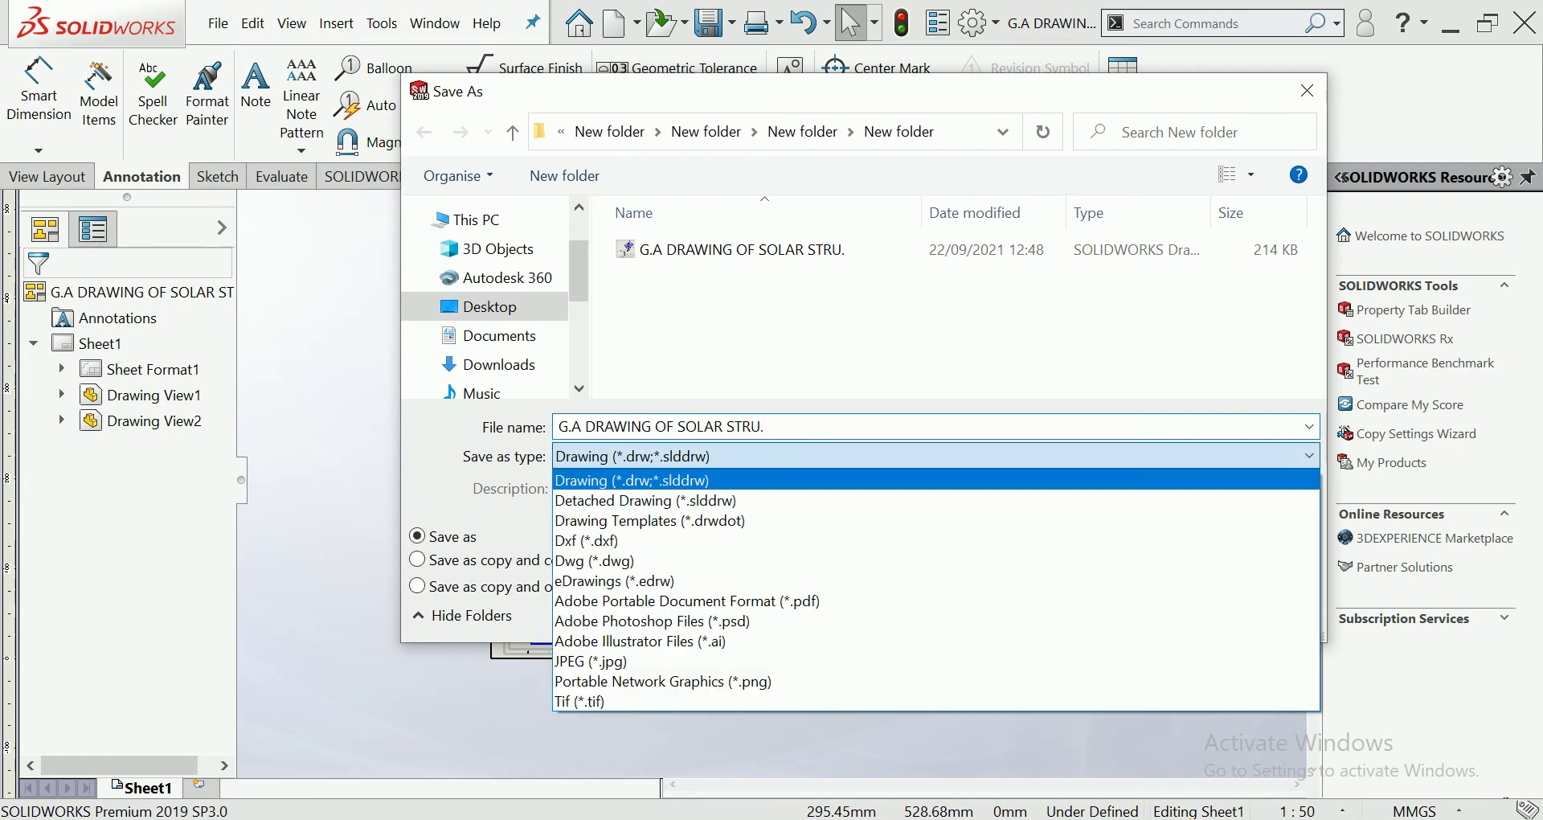
key("Return")
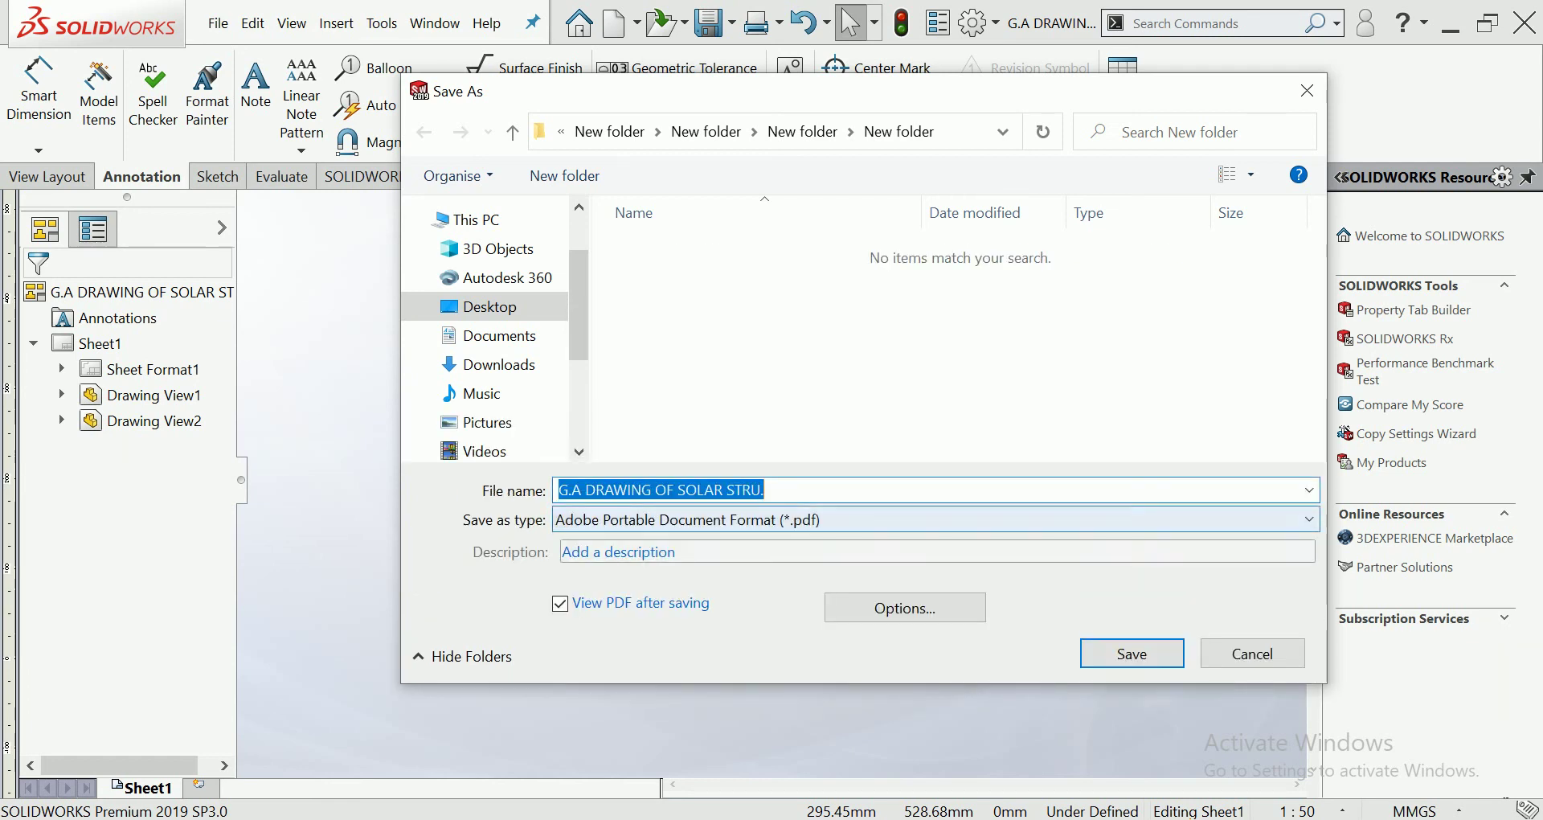
left_click(1131, 653)
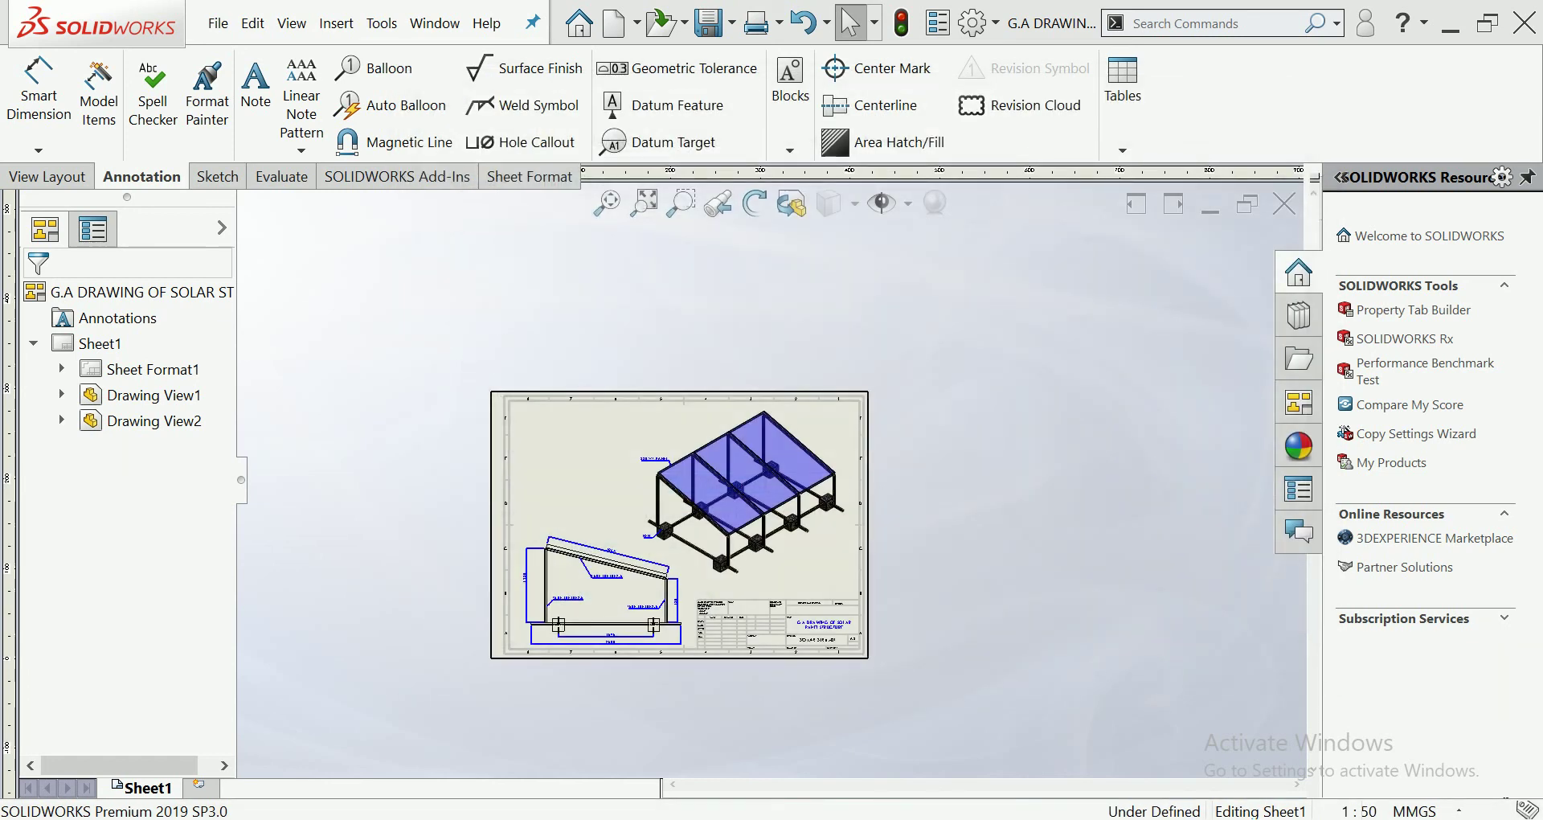